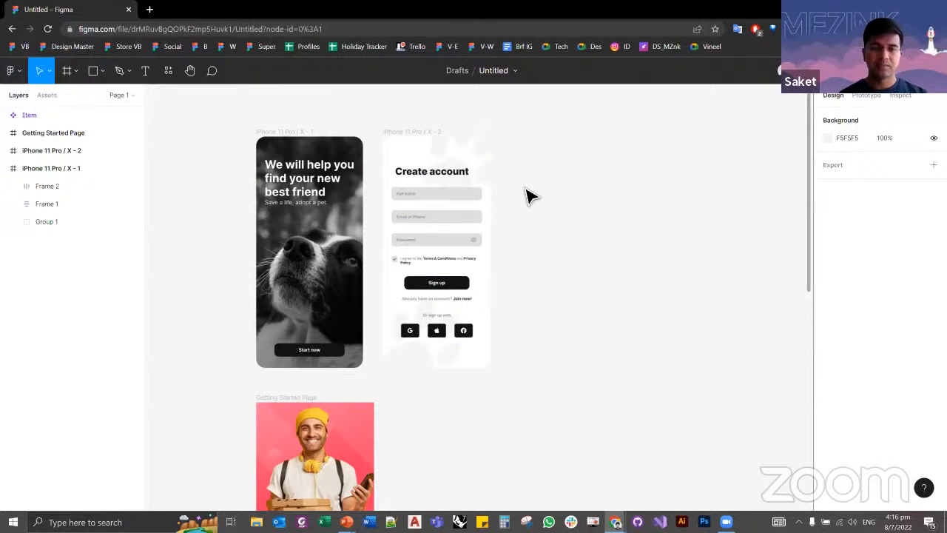
Step: Move the iPhone 11 Pro / X - 1 frame up so that it sits above the Create account frame
drag(534, 210, 497, 231)
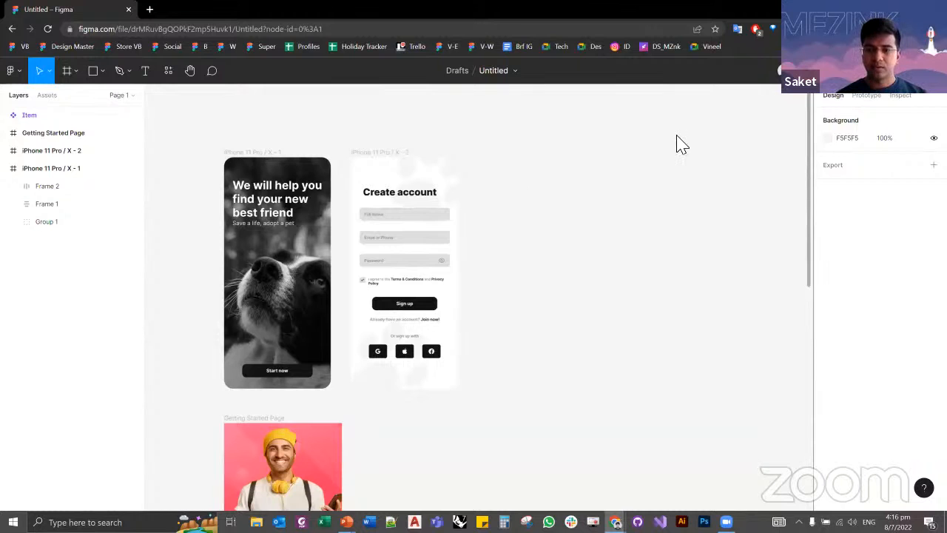
drag(549, 319, 602, 331)
scroll(309, 212, up, 1)
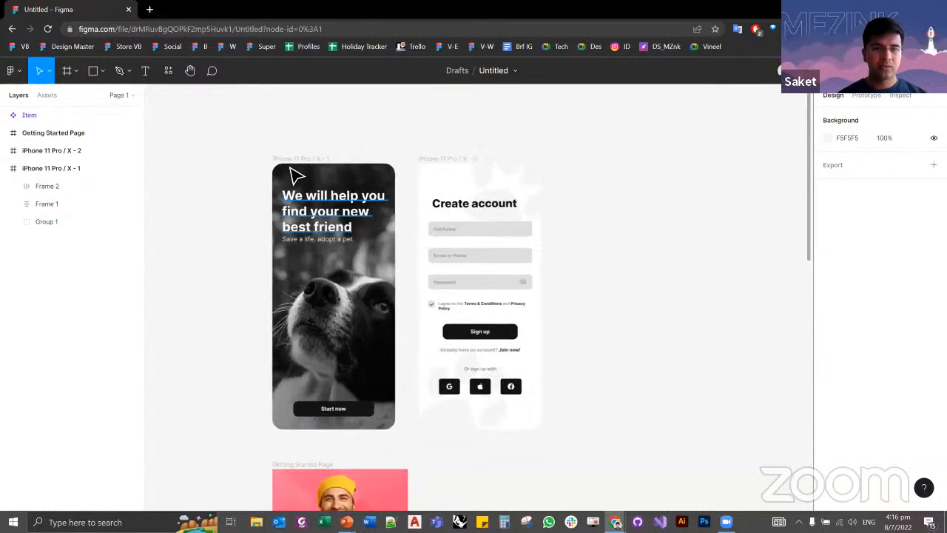
drag(351, 150, 332, 106)
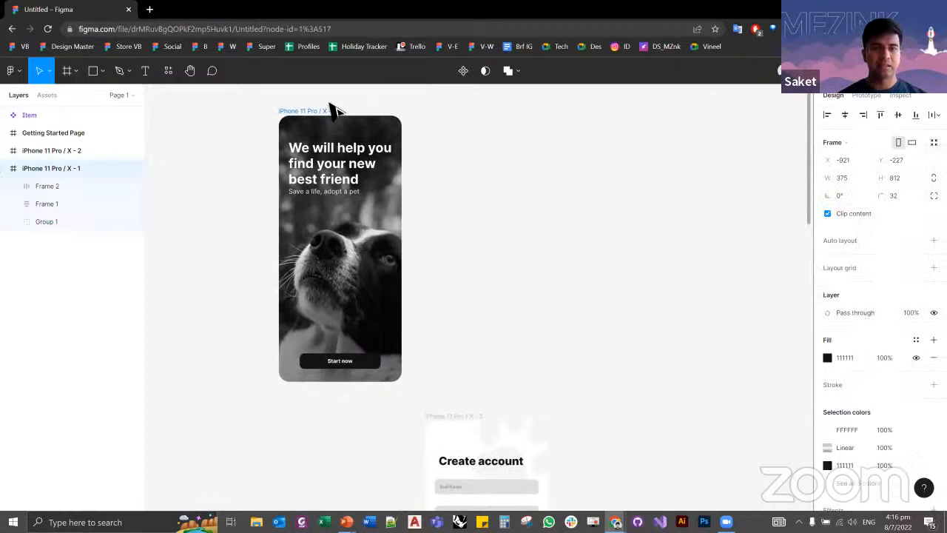
click(457, 245)
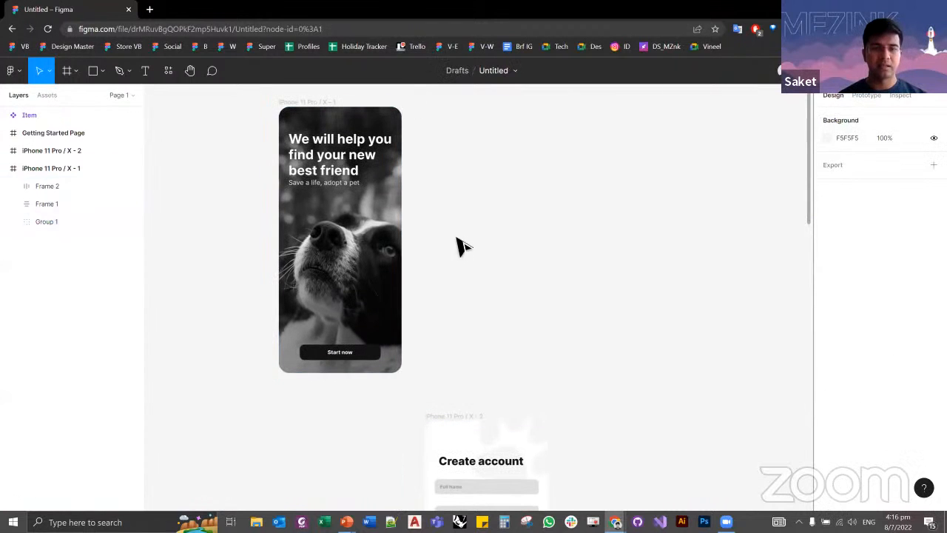
Step: Search Google for "figma resources" in a new browser tab
click(150, 10)
text(fig)
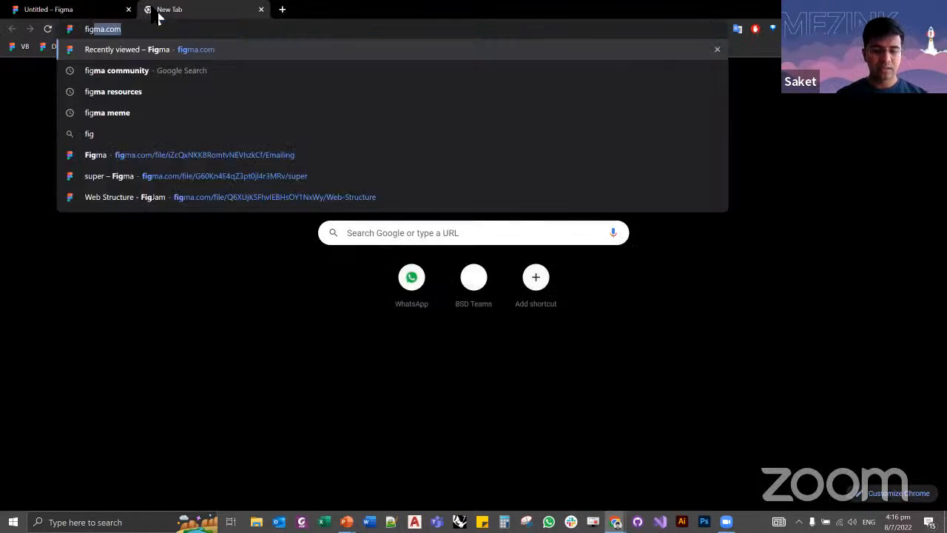
text(ma resource)
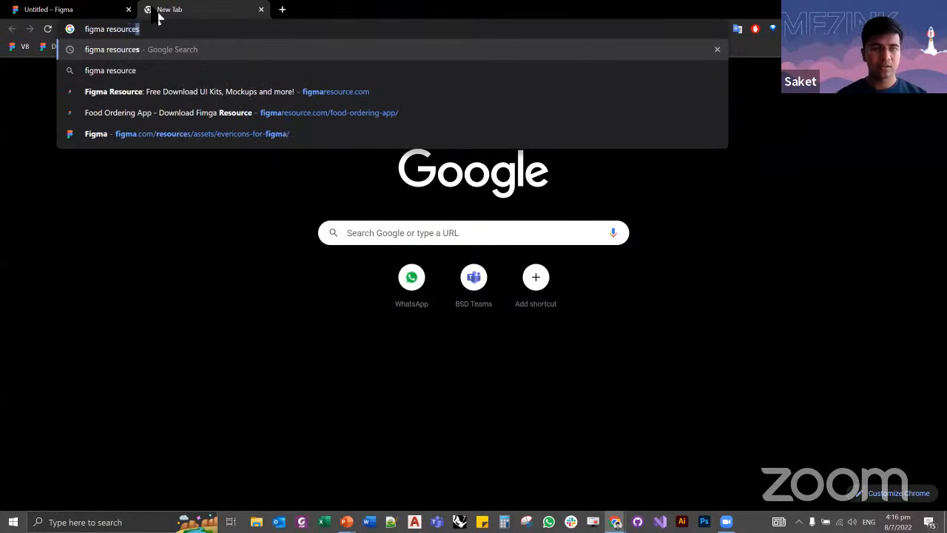
key(Return)
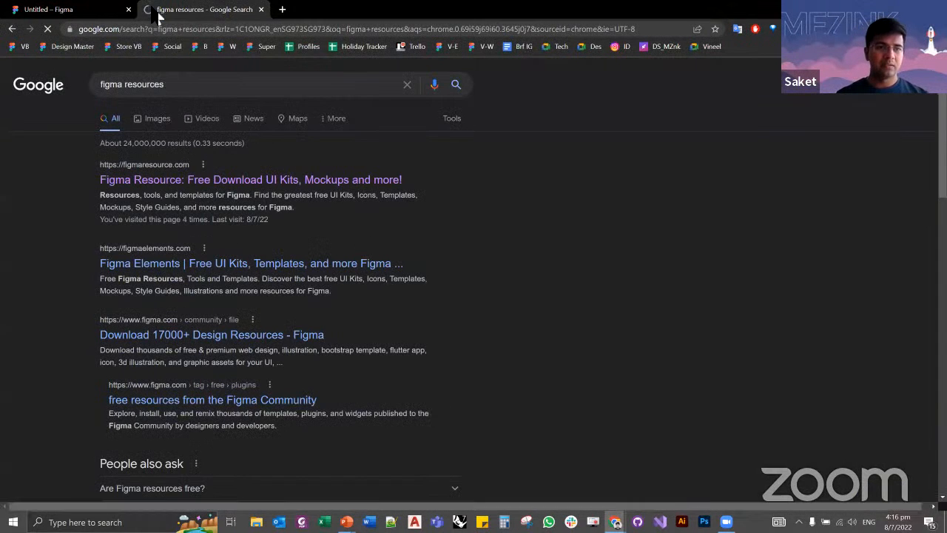
Step: Open the Figma Resource, Figma Elements and Download 17000+ Design Resources search results in separate tabs
middle_click(159, 185)
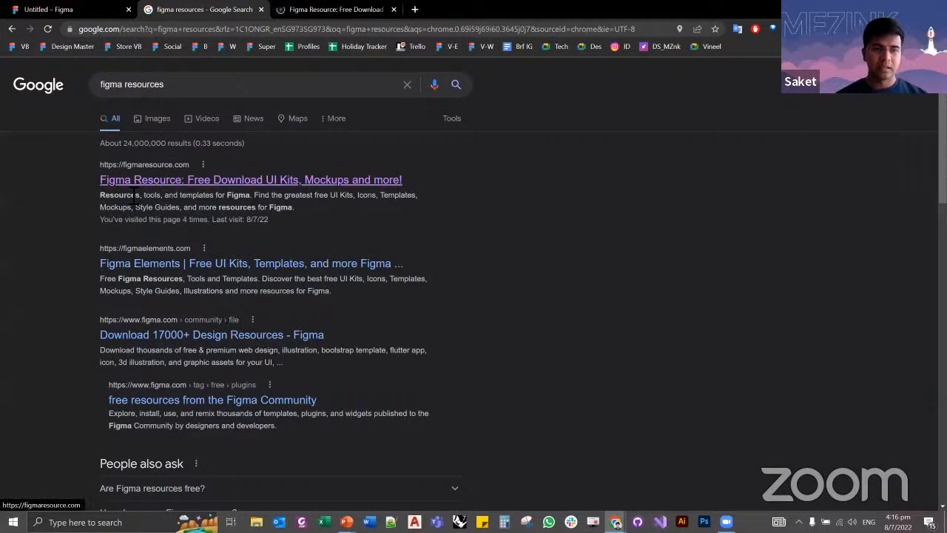
middle_click(147, 266)
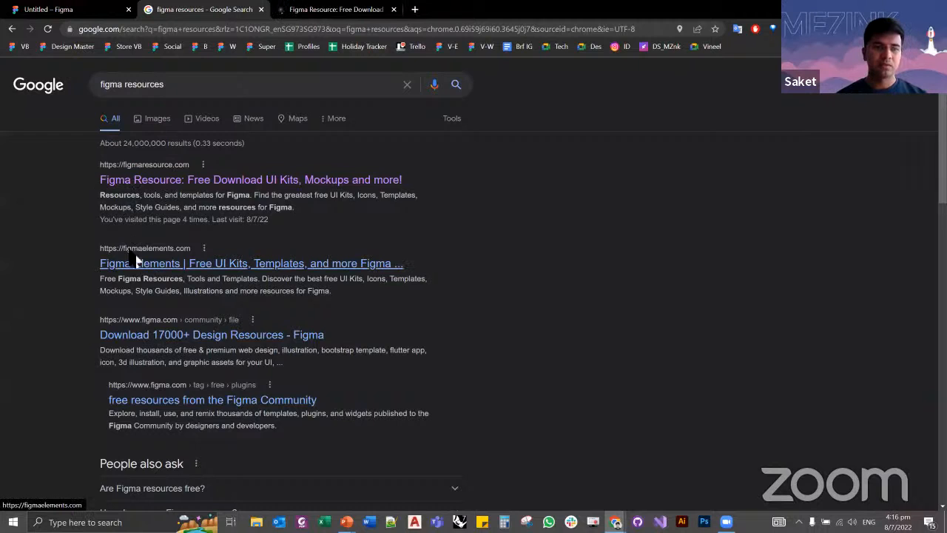
middle_click(175, 335)
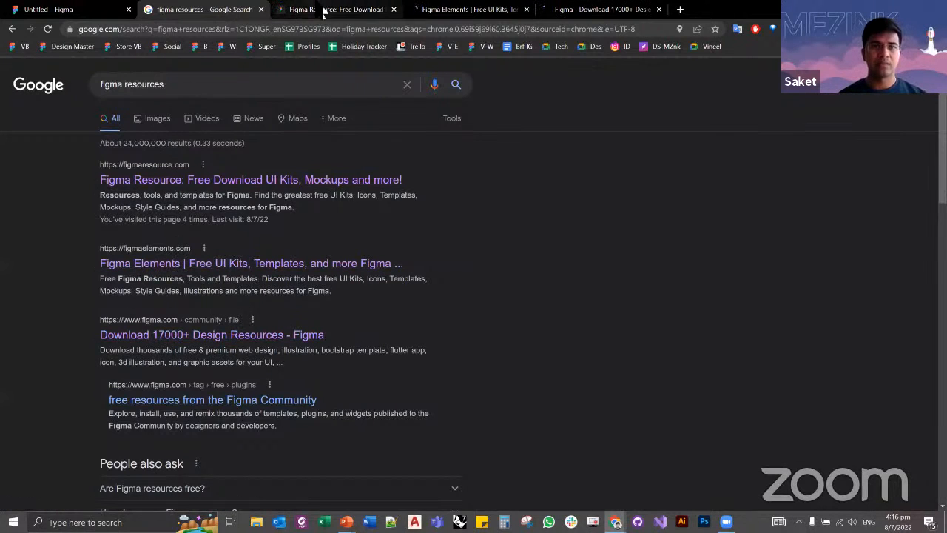
Step: Browse the UI Kits category on the Figma Resource website
click(296, 10)
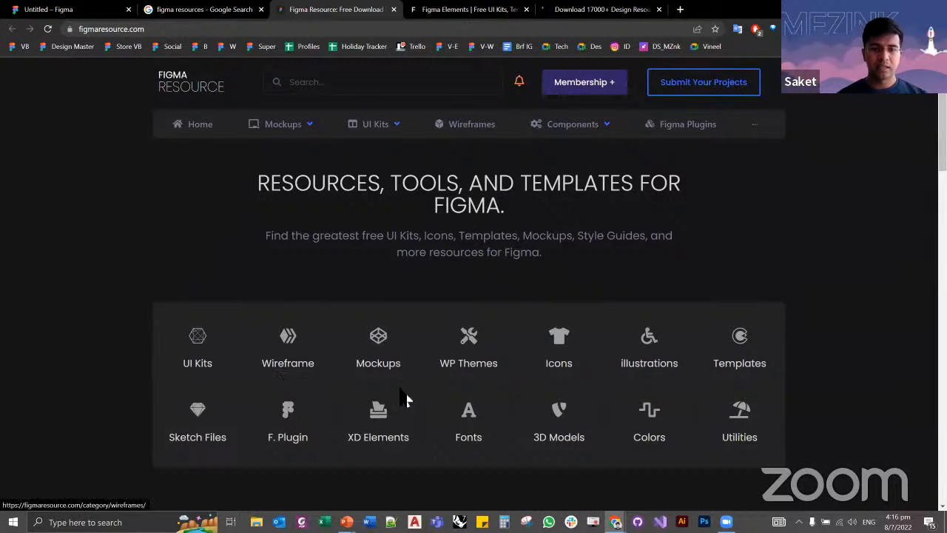
click(201, 348)
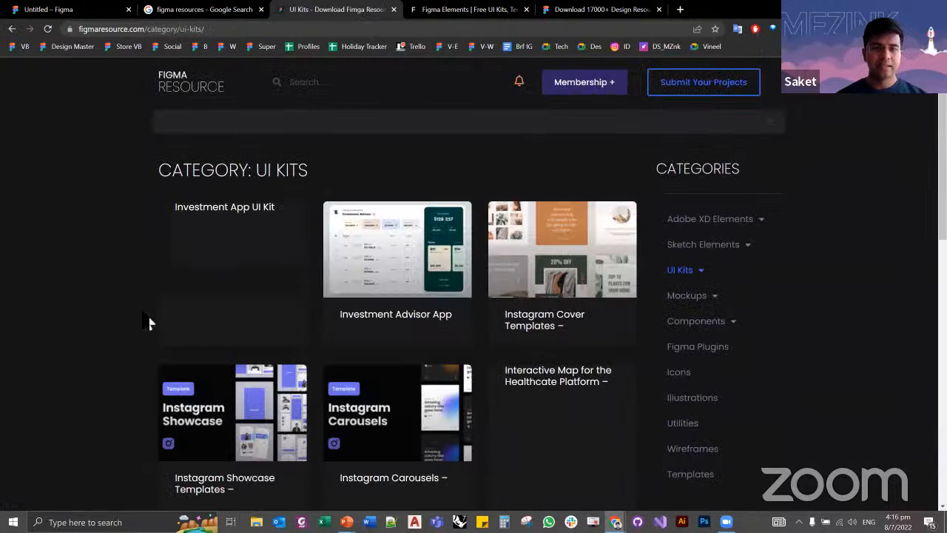
scroll(459, 248, down, 1)
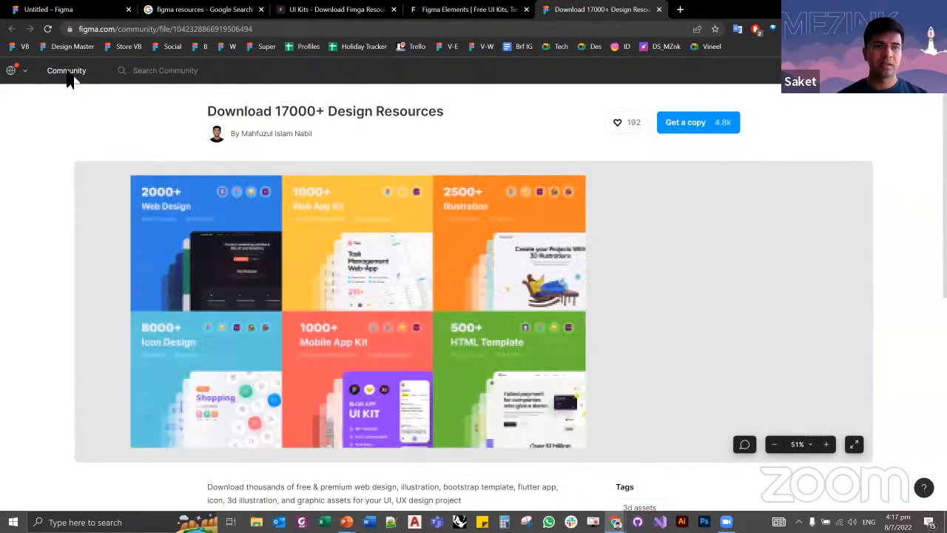
Step: Open the User Interface Elements file from the Mobile design category of the Figma Community
click(71, 76)
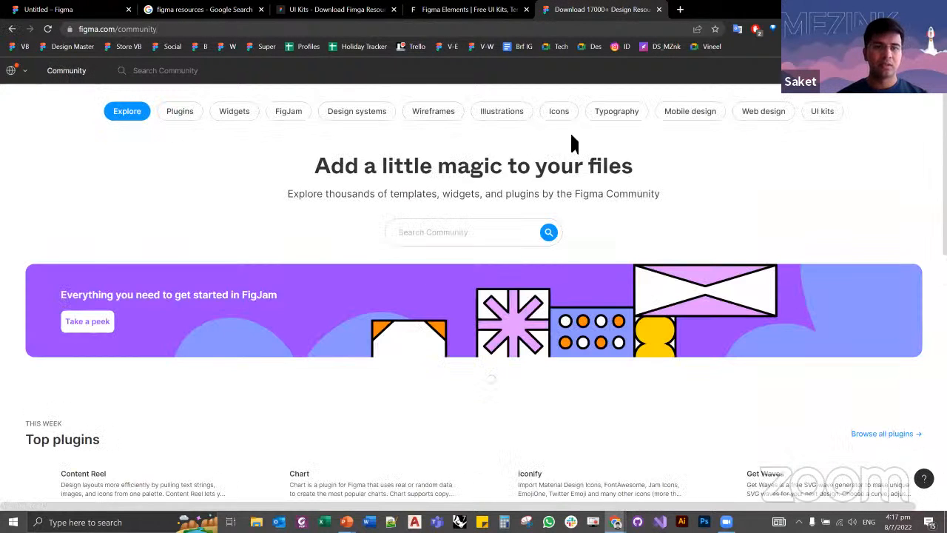
click(696, 118)
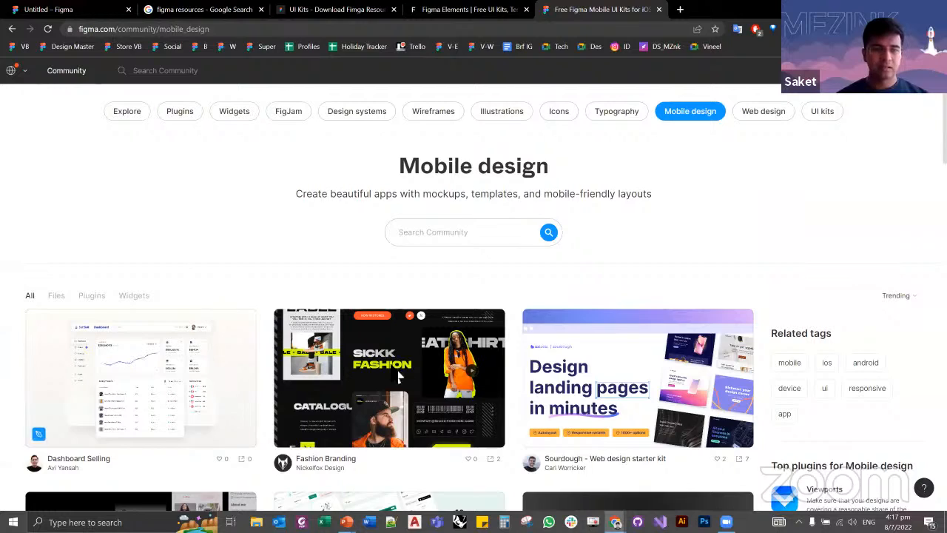
scroll(397, 377, down, 4)
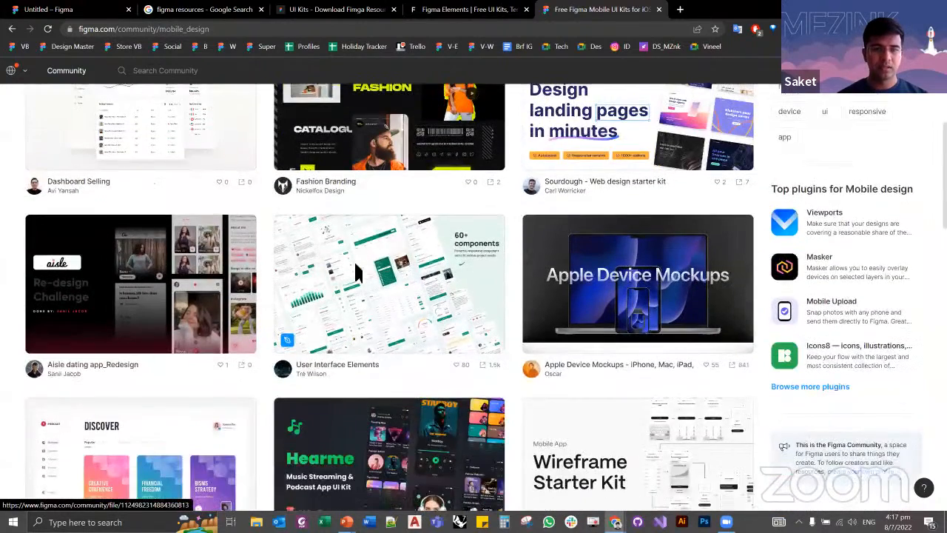
click(354, 261)
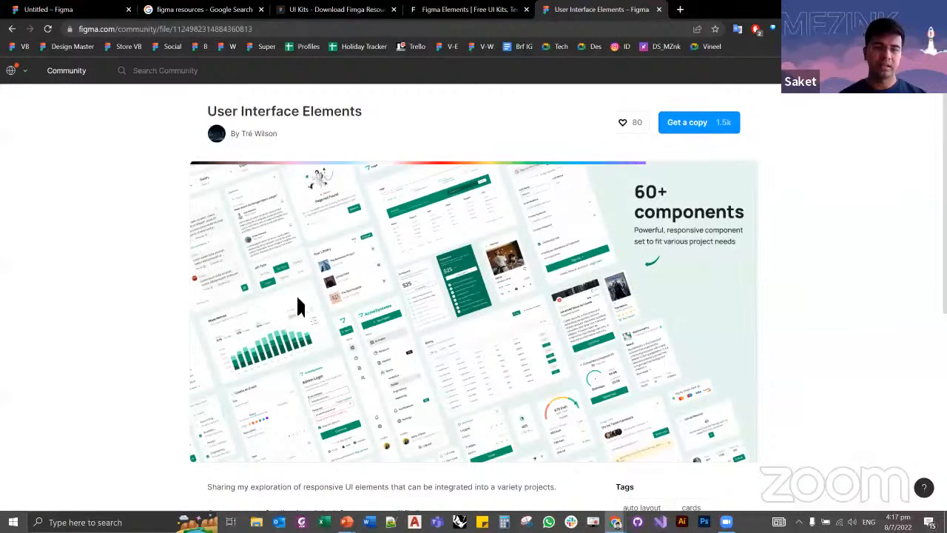
Step: Get a copy of the User Interface Elements community file and close its community page
scroll(695, 133, down, 1)
click(690, 119)
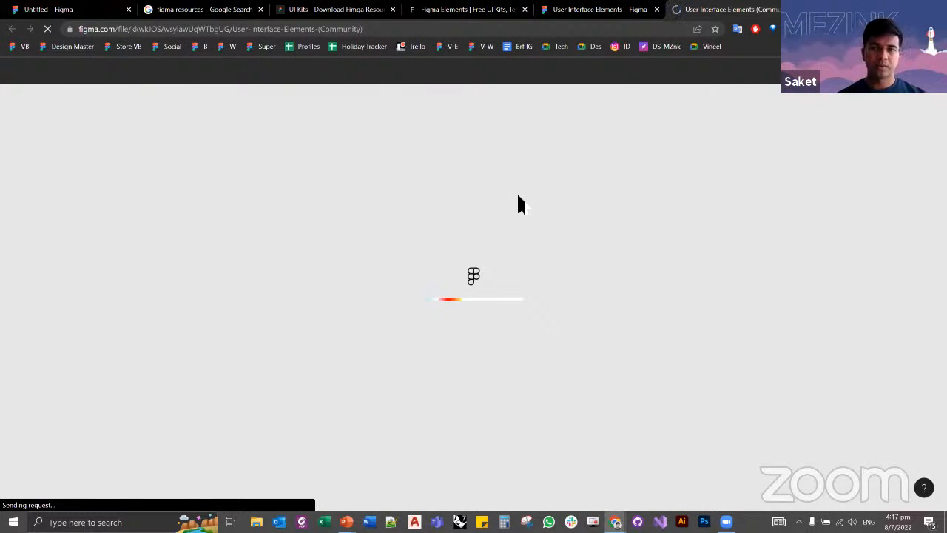
middle_click(606, 14)
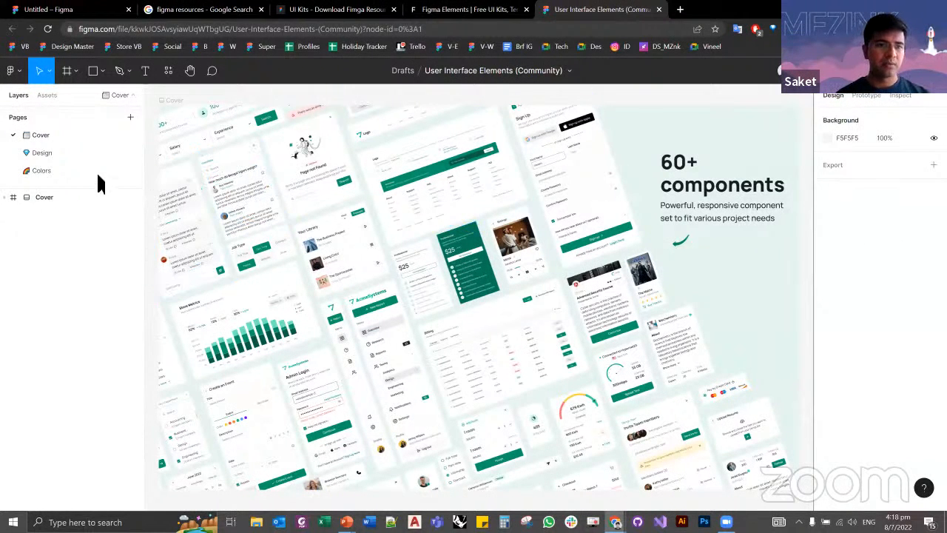
Step: Open the Design page of the copied kit and look over its component groups
click(52, 152)
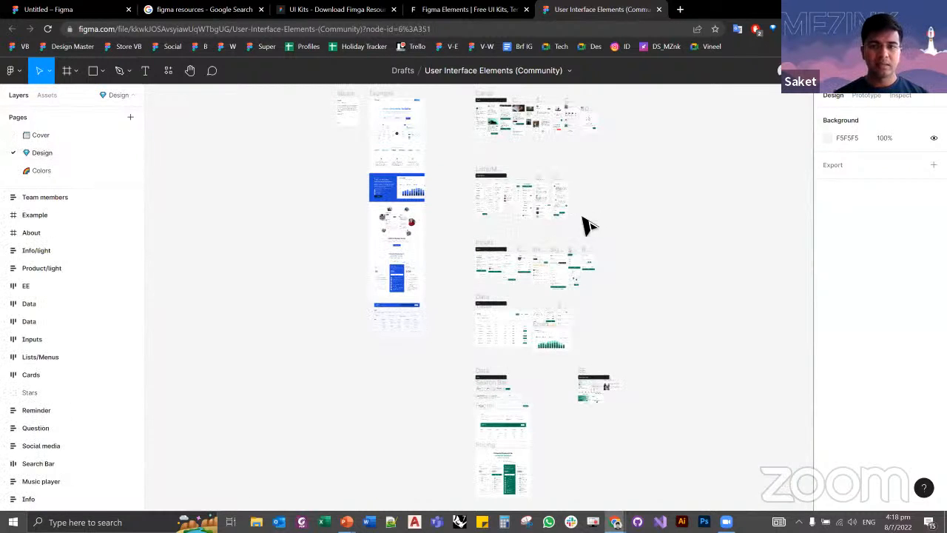
scroll(562, 240, up, 10)
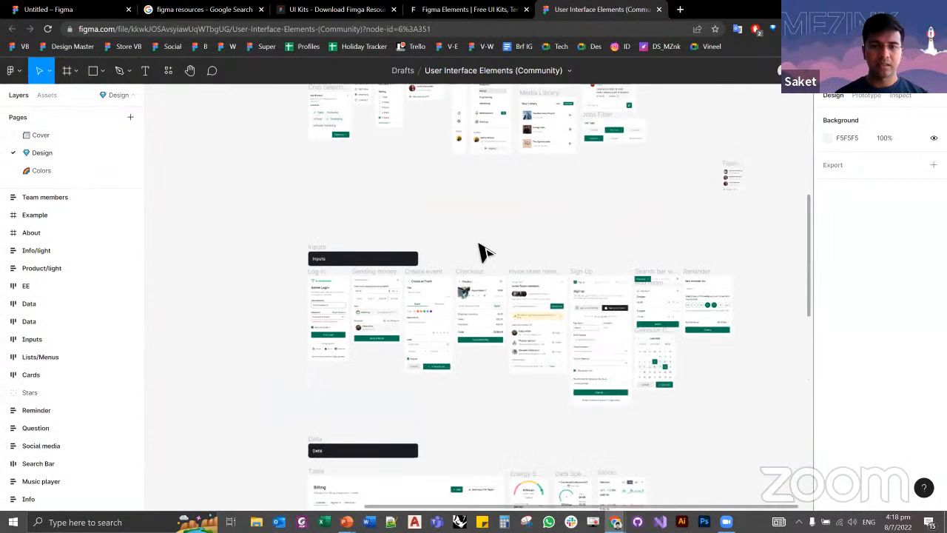
scroll(517, 244, down, 10)
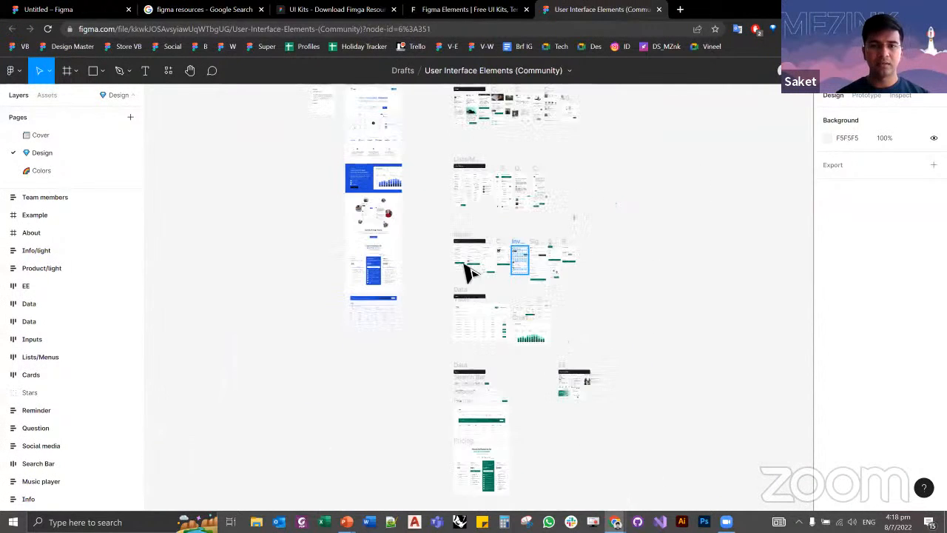
scroll(459, 281, up, 10)
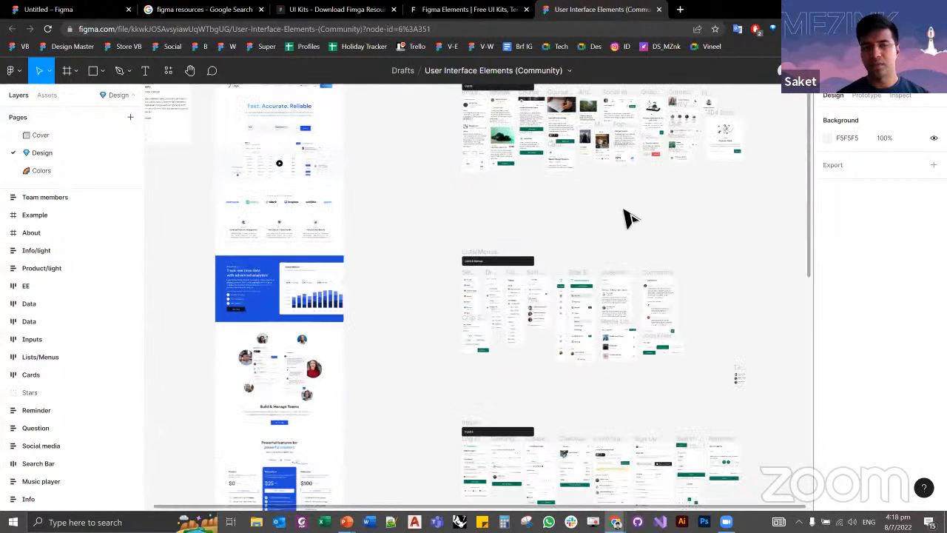
scroll(610, 307, up, 1)
scroll(610, 307, up, 2)
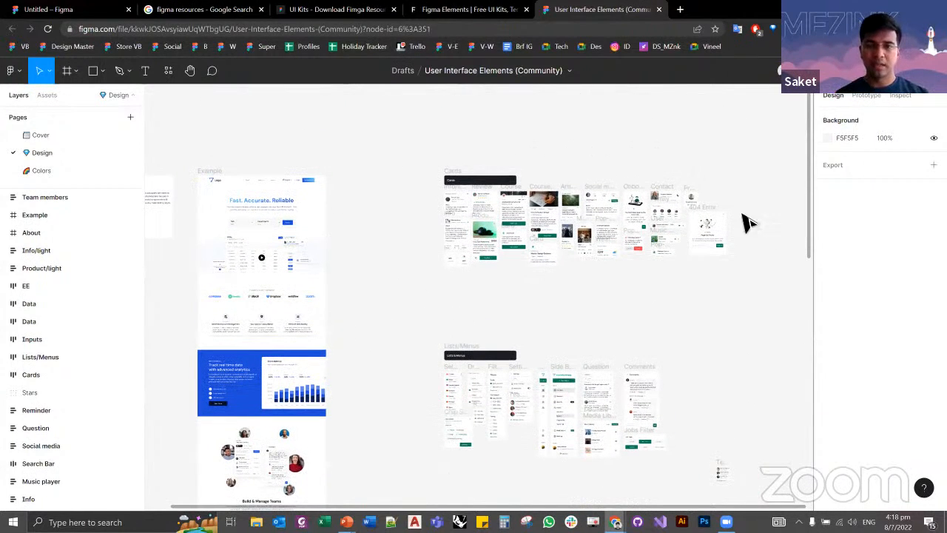
Step: Examine the individual components in the Cards section up close
scroll(472, 203, up, 5)
scroll(477, 206, up, 2)
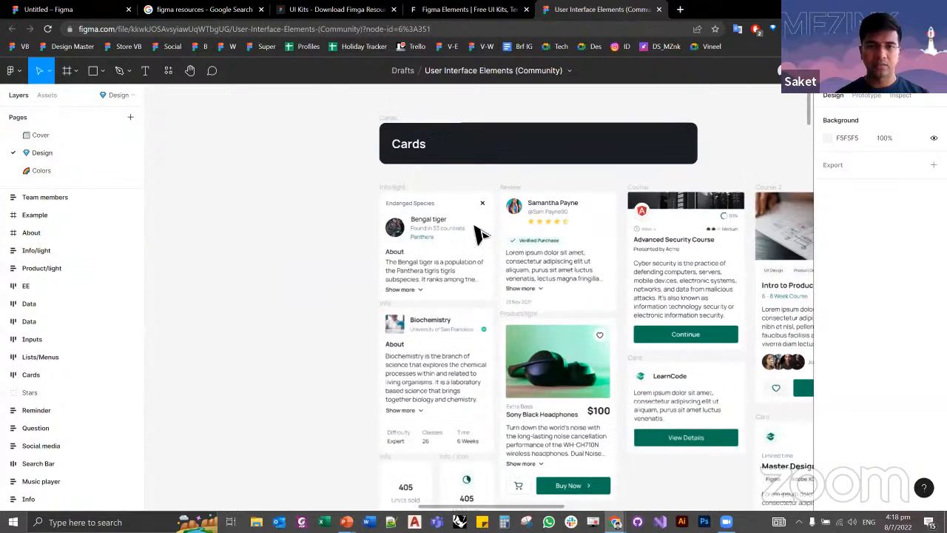
scroll(321, 218, up, 2)
scroll(346, 222, down, 4)
scroll(346, 222, down, 3)
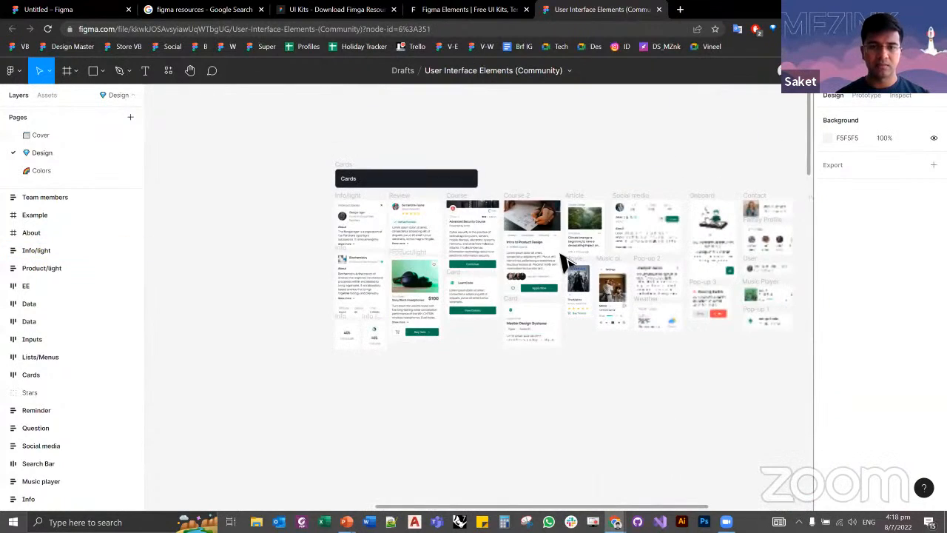
scroll(566, 255, up, 3)
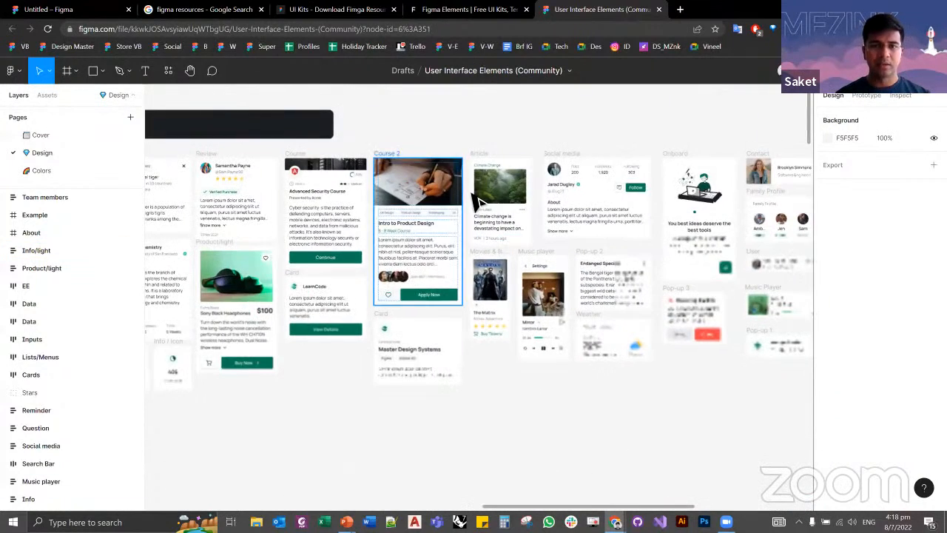
scroll(499, 221, up, 2)
scroll(507, 235, up, 2)
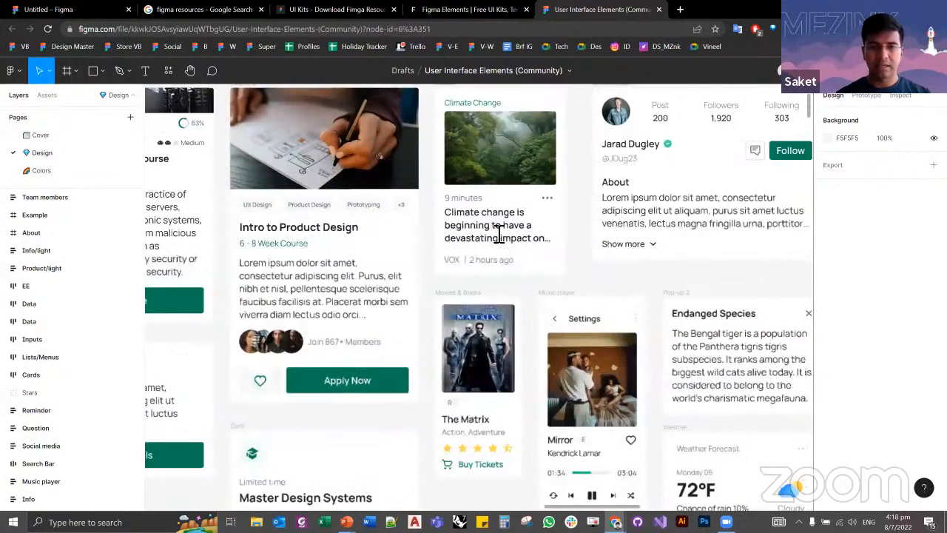
Step: Try replacing the Article card's headline with "bkhjbsakcbak" and undo the text change
double_click(499, 228)
text(bkhjbsakcbak)
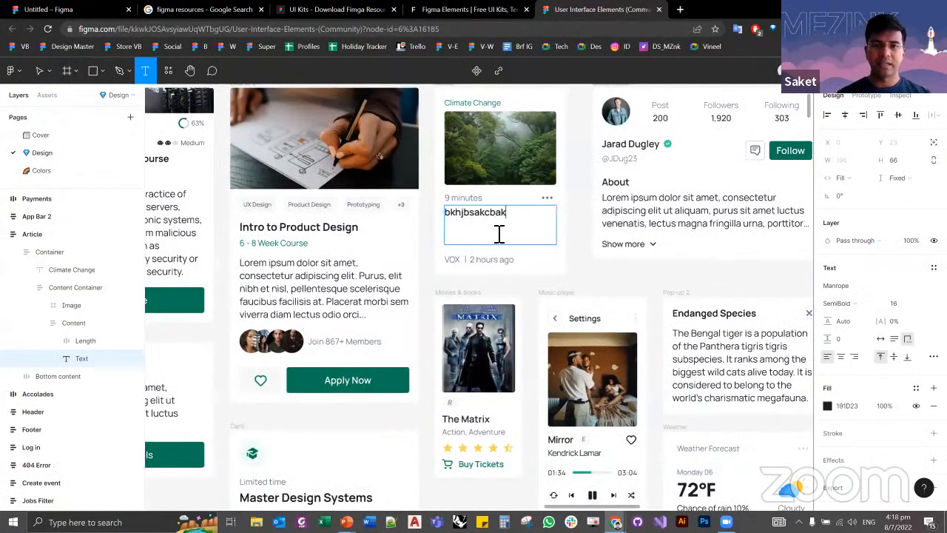
key(ctrl+z)
key(Escape)
key(Escape)
Step: Look through the kit's Lists & Menus, Inputs and Data sections
scroll(589, 282, down, 6)
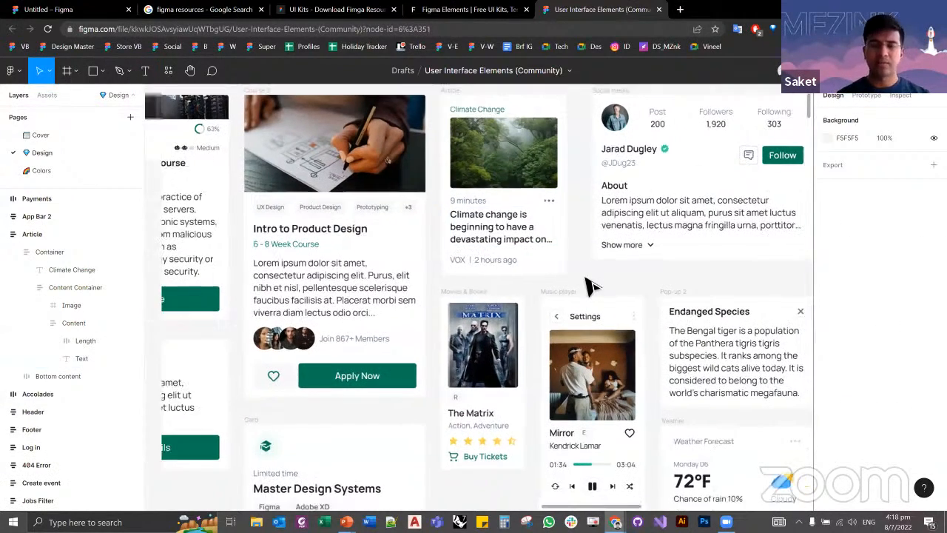
drag(585, 424, 485, 224)
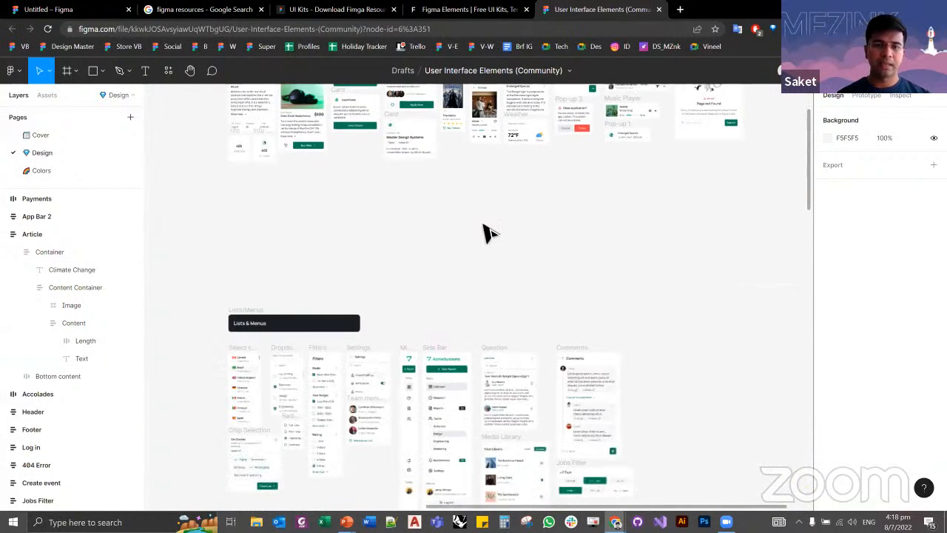
scroll(486, 225, down, 2)
drag(632, 278, 620, 231)
scroll(625, 241, down, 5)
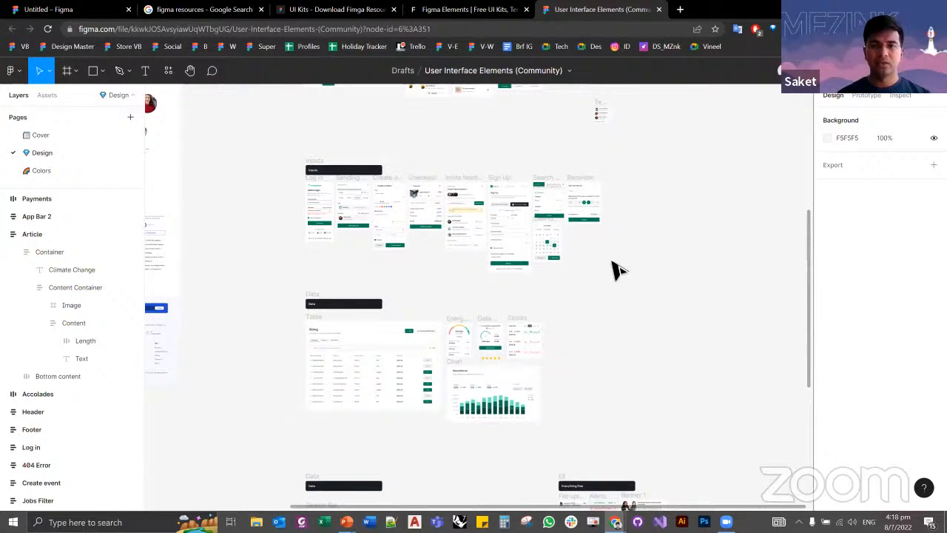
Step: Close the kit, the resource websites and the Google search to return to the Untitled design file
key(ctrl+w)
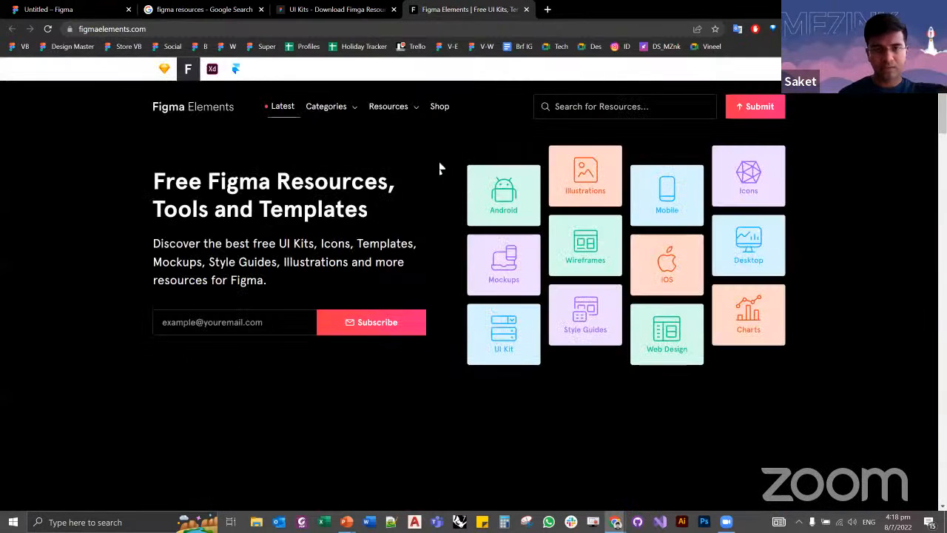
key(ctrl+w)
key(ctrl+w)
key(ctrl+w)
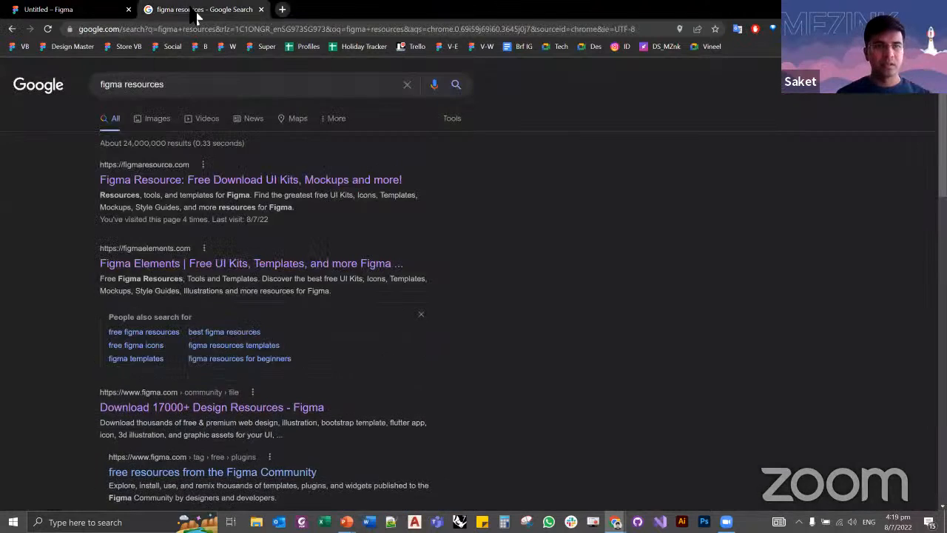
scroll(446, 230, up, 2)
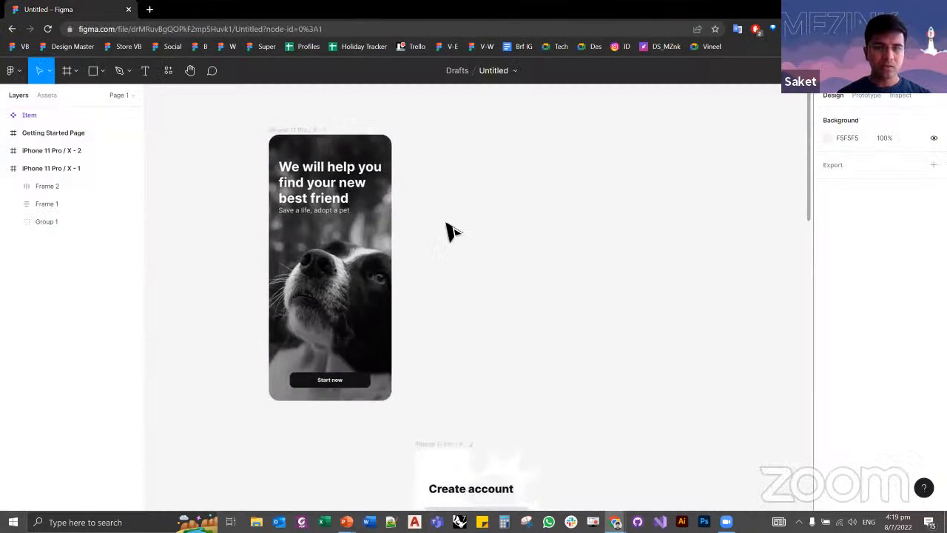
Step: Examine the welcome screen's frame and the layers nested inside it, including the photo group and the Start now button
click(294, 197)
click(214, 217)
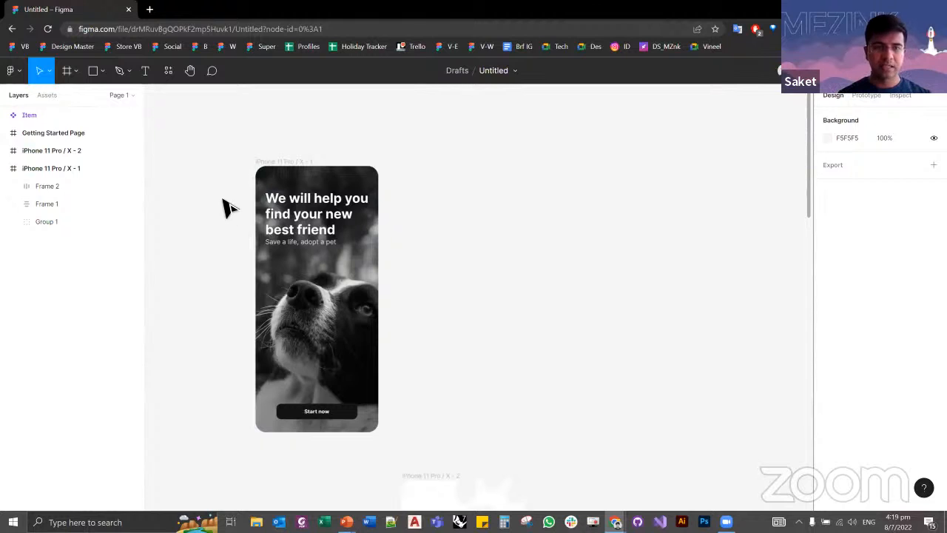
click(289, 166)
click(412, 158)
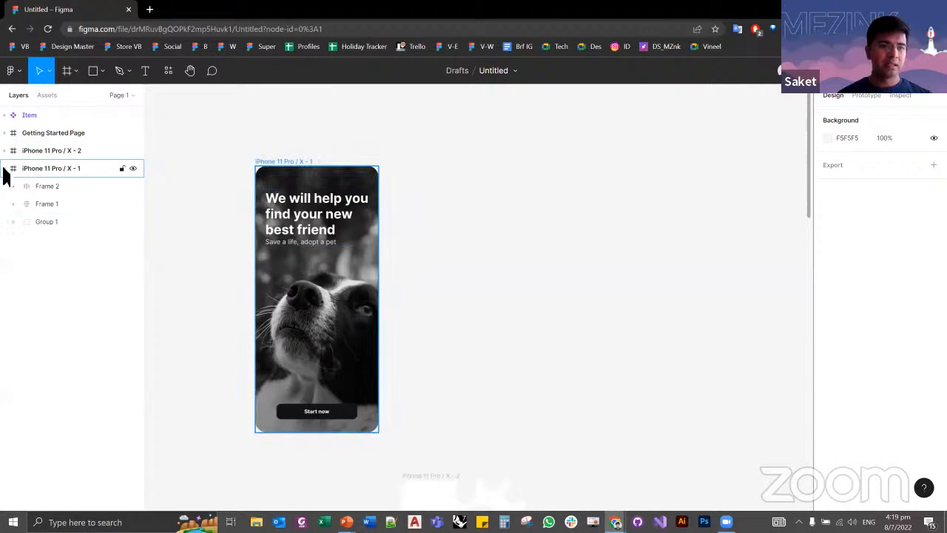
click(47, 186)
click(55, 221)
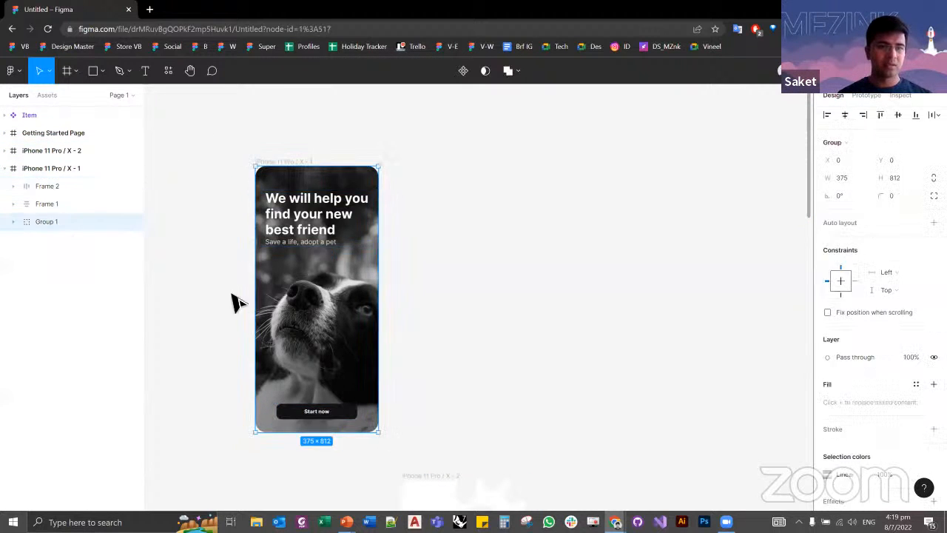
double_click(318, 420)
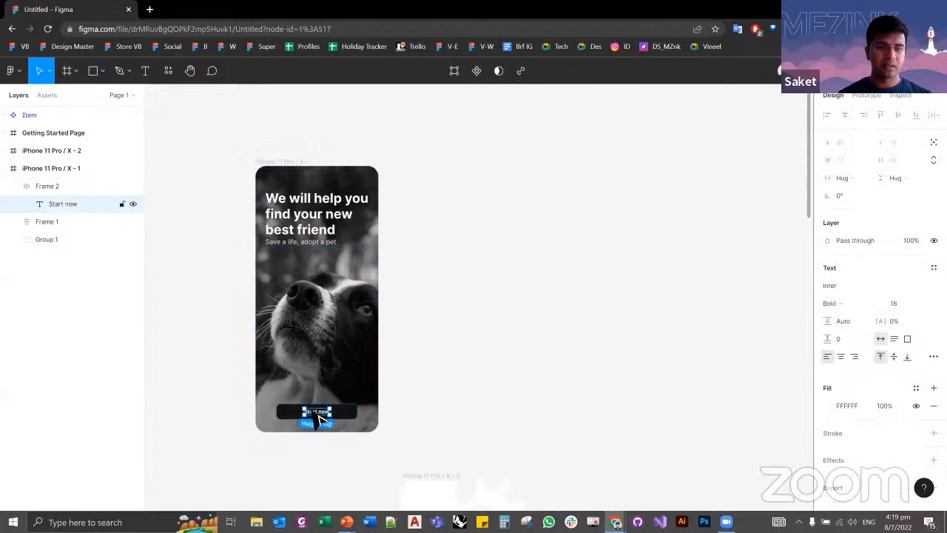
key(Escape)
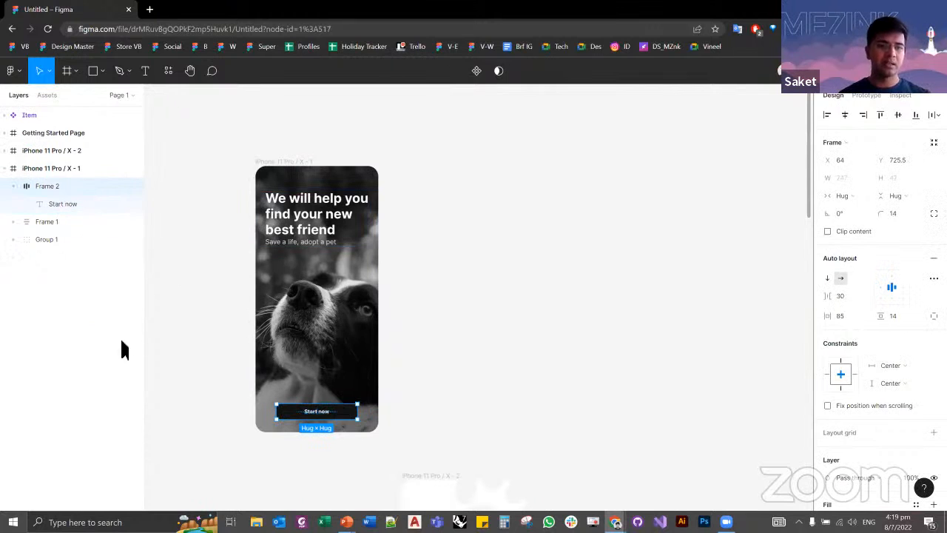
click(214, 292)
click(289, 164)
click(288, 167)
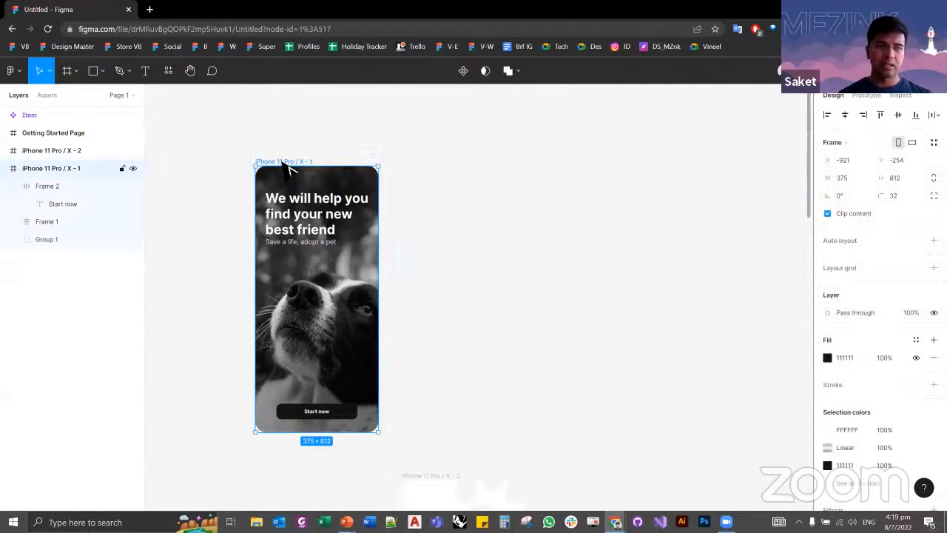
click(12, 185)
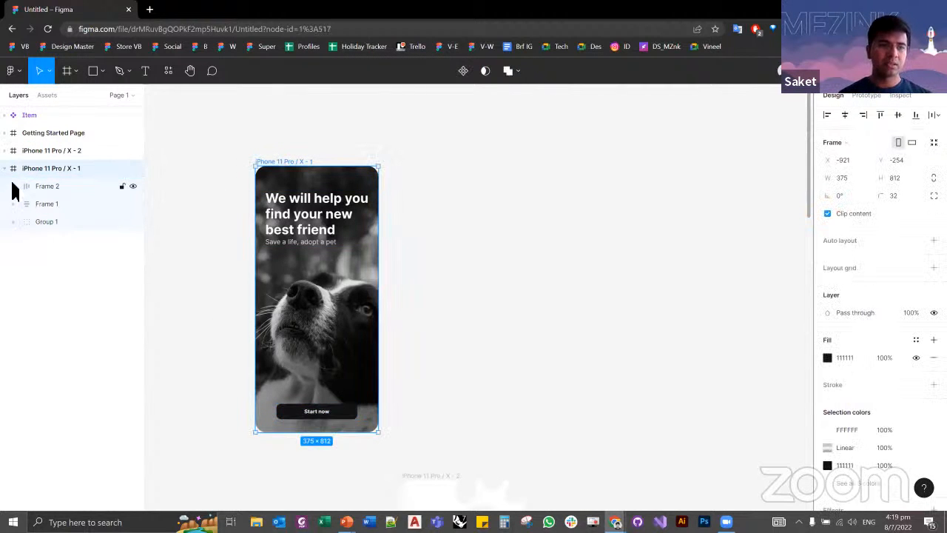
click(235, 178)
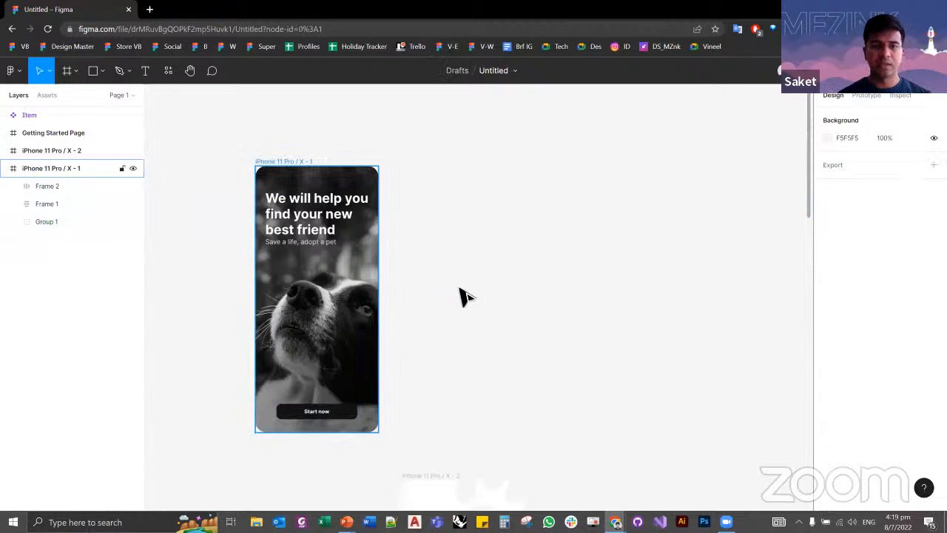
drag(446, 308, 440, 291)
scroll(432, 266, up, 2)
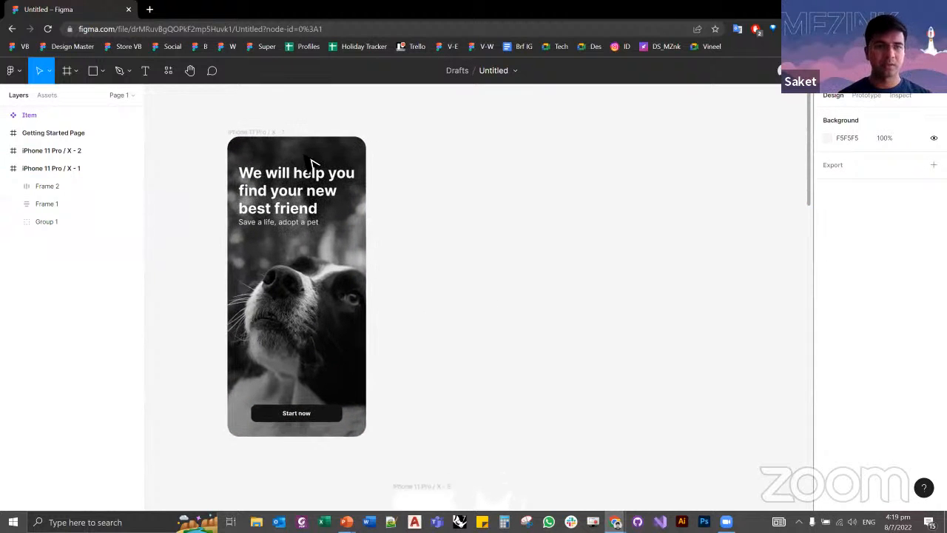
click(240, 135)
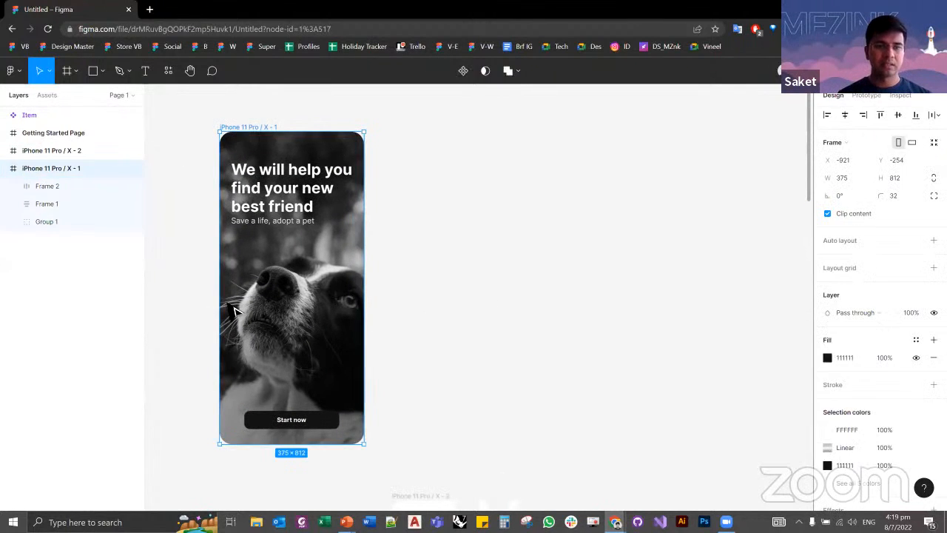
click(174, 112)
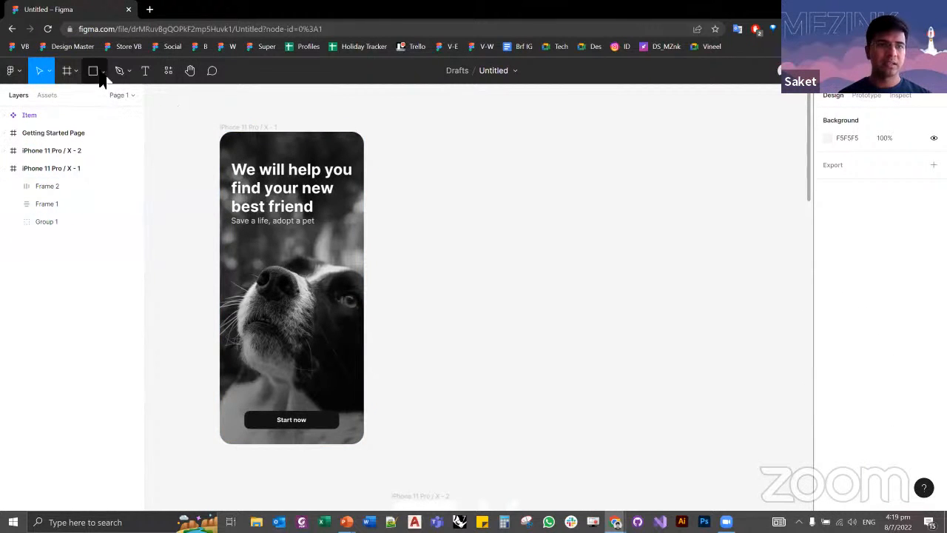
Step: Draw a blank frame about 417 × 812 beside the welcome screen, aligned with its upper and lower edges
click(102, 72)
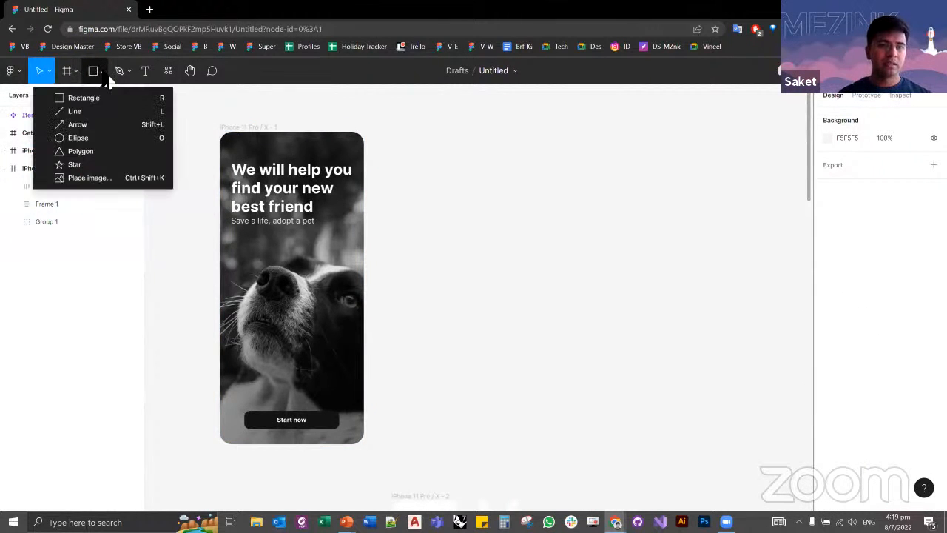
click(76, 73)
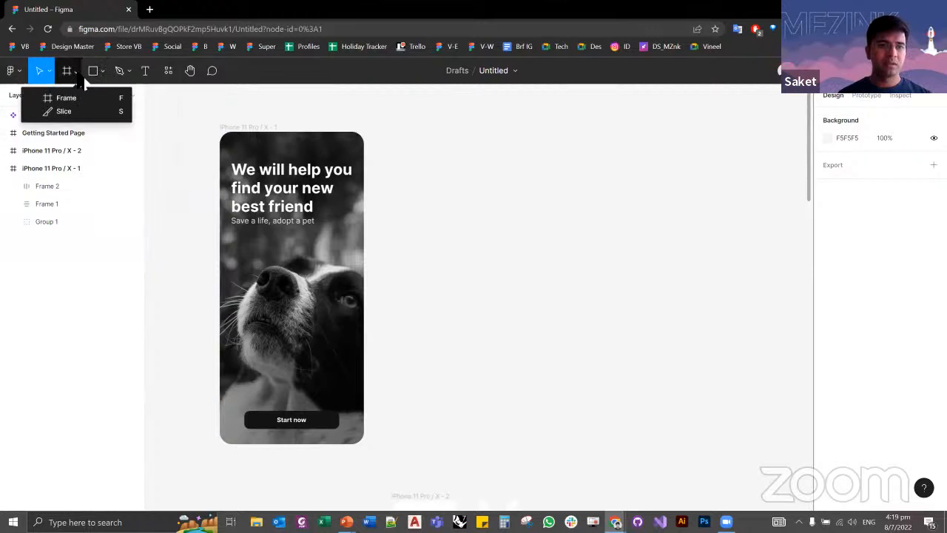
click(397, 161)
click(259, 132)
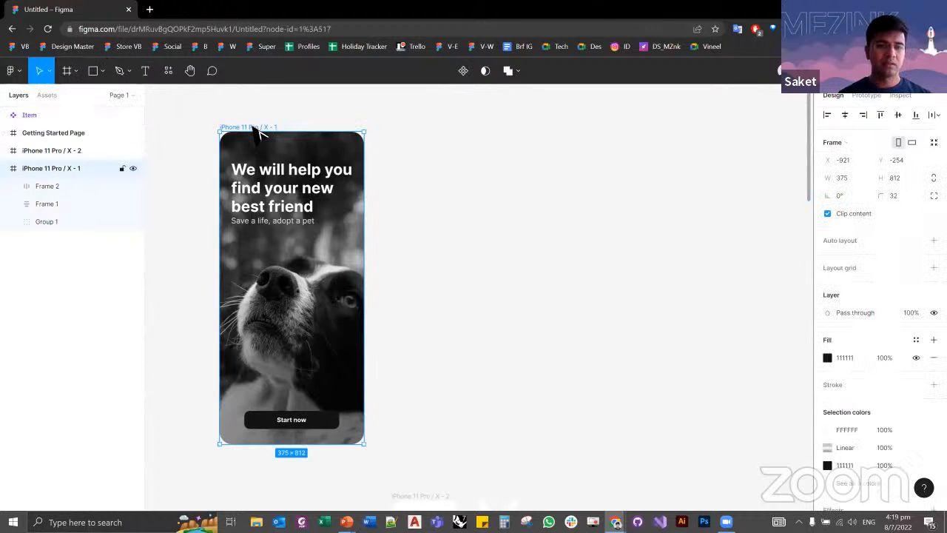
click(67, 70)
drag(409, 132, 569, 446)
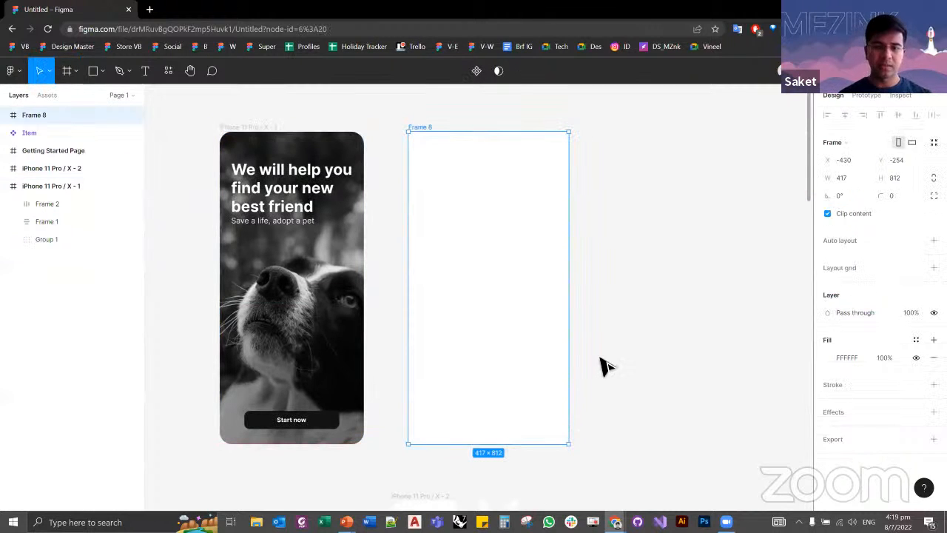
click(449, 119)
click(422, 126)
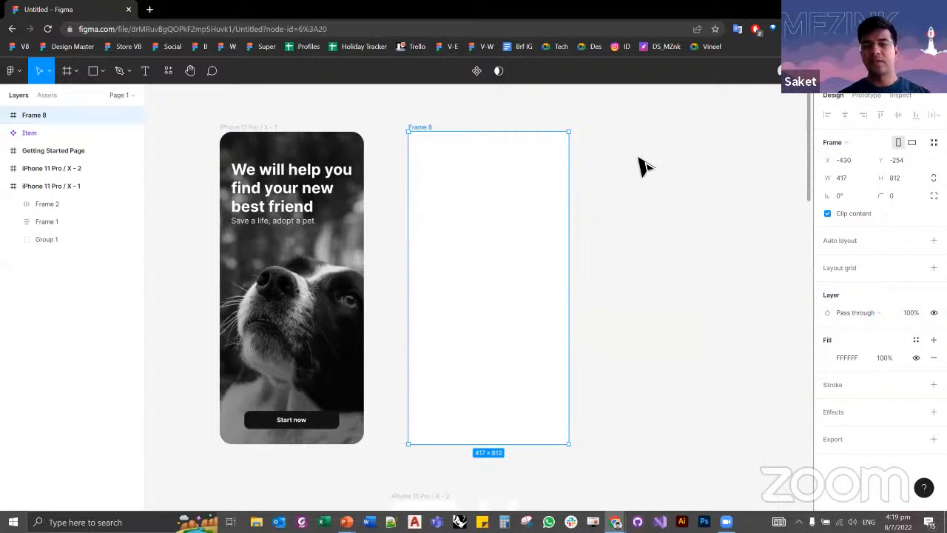
Step: Try drawing a small rectangle inside the blank frame and delete it
click(643, 167)
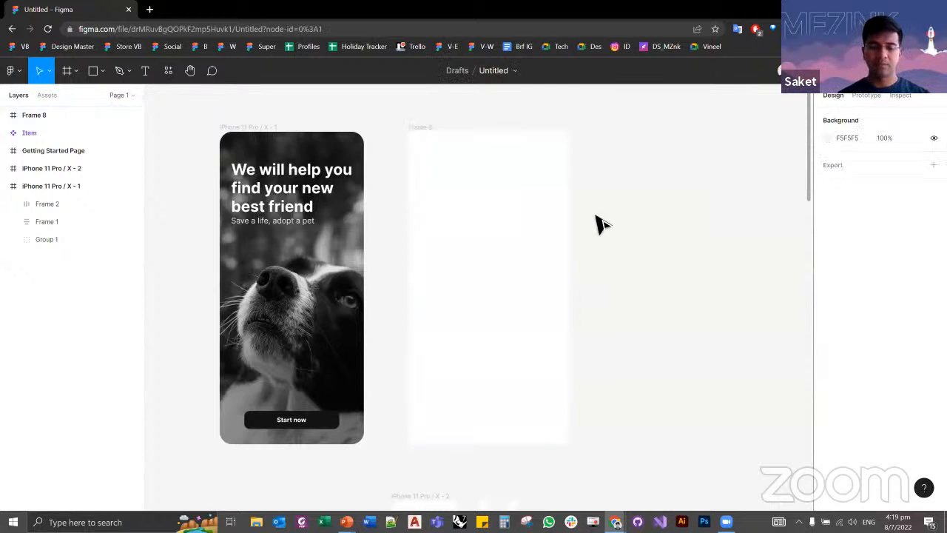
key(r)
drag(450, 263, 508, 321)
key(Delete)
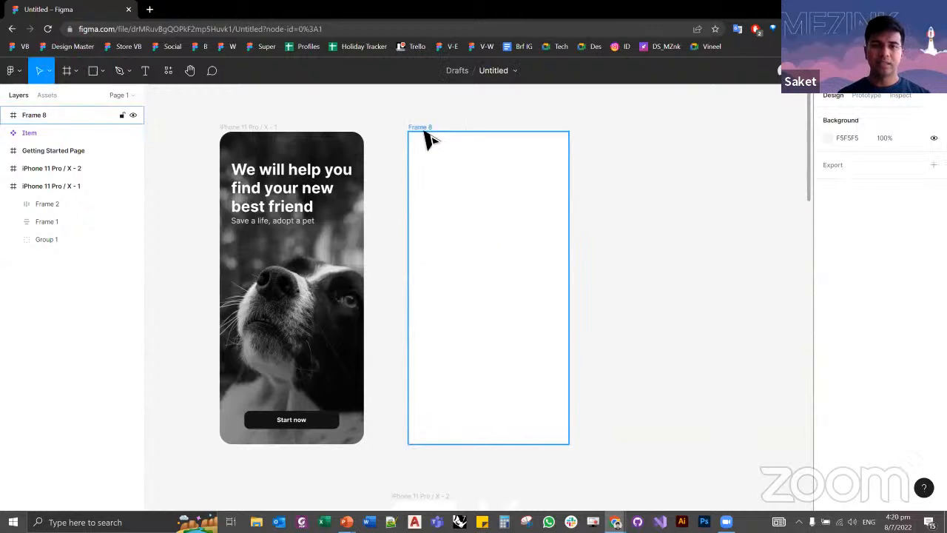
Step: Place a default 100 × 100 frame at the blank frame's upper corner and undo the placement
click(427, 128)
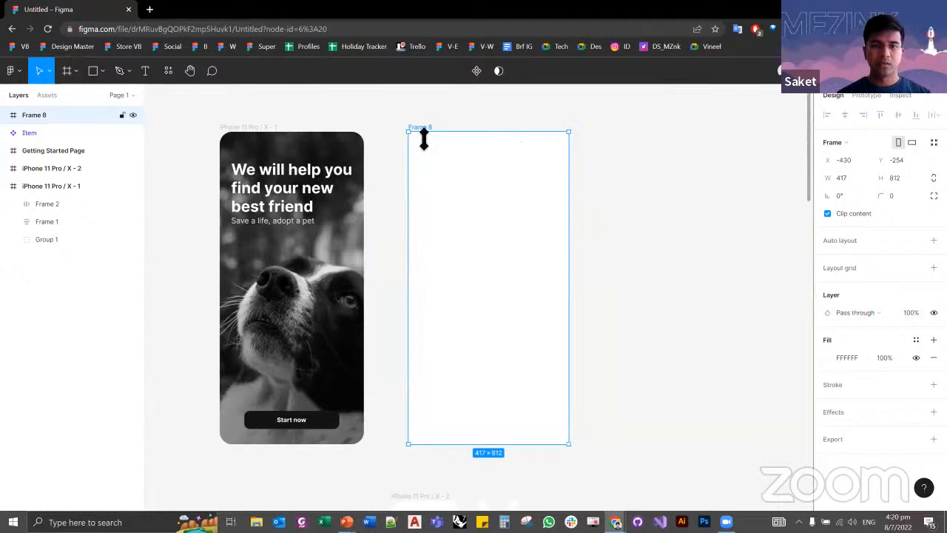
click(67, 74)
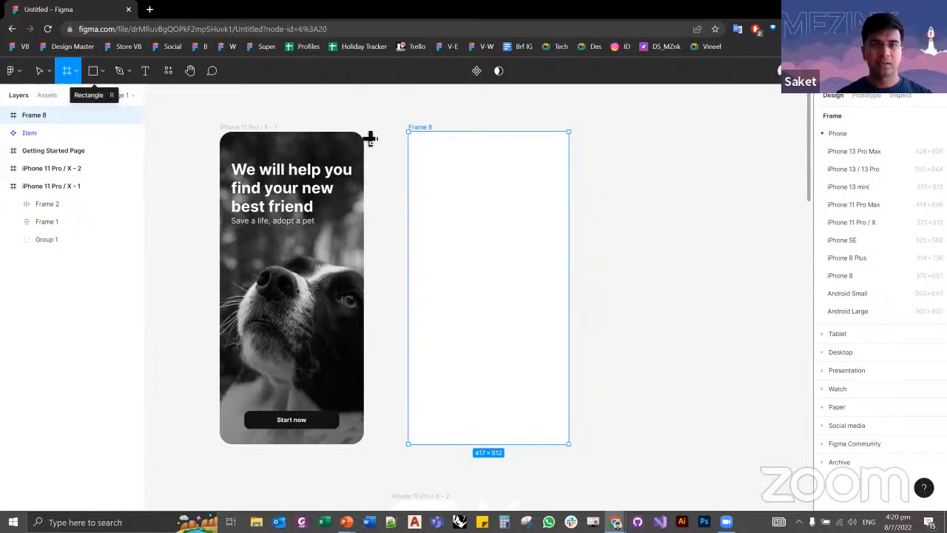
click(410, 120)
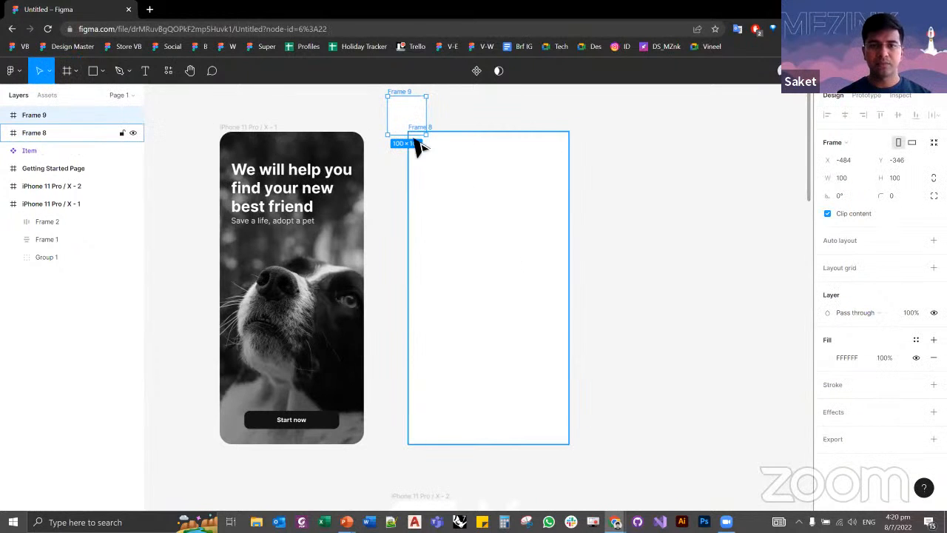
key(ctrl+z)
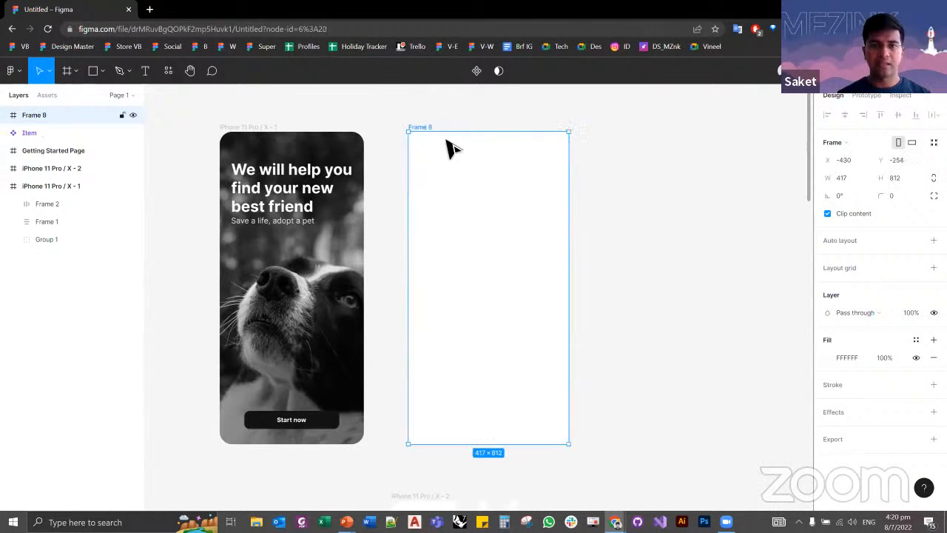
Step: Add a frame from the iPhone 11 Pro / X phone preset and line it up with the upper edge of the other frames
click(267, 135)
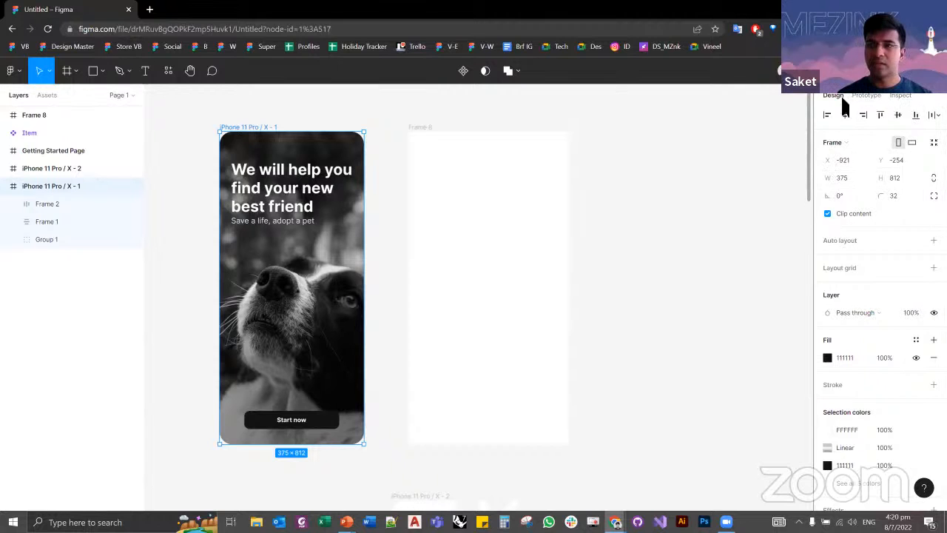
click(860, 96)
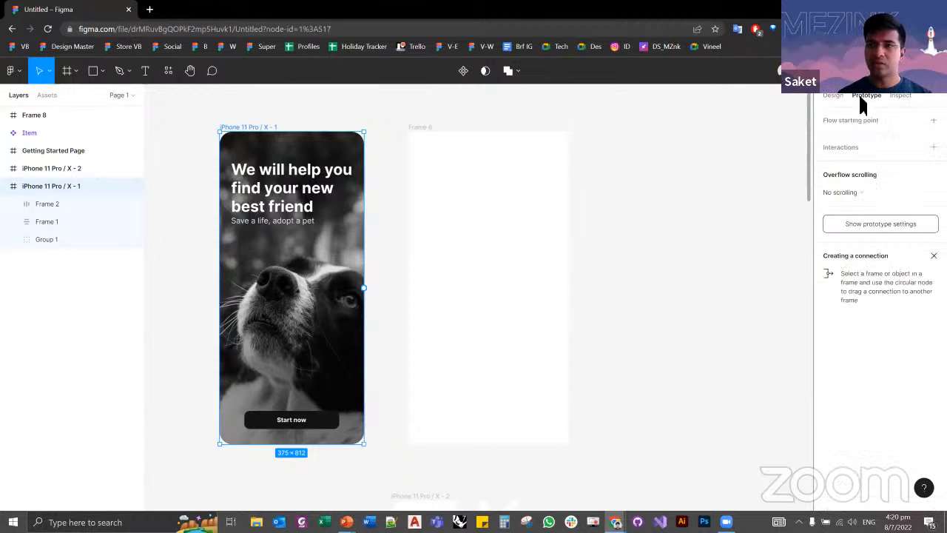
click(703, 159)
key(f)
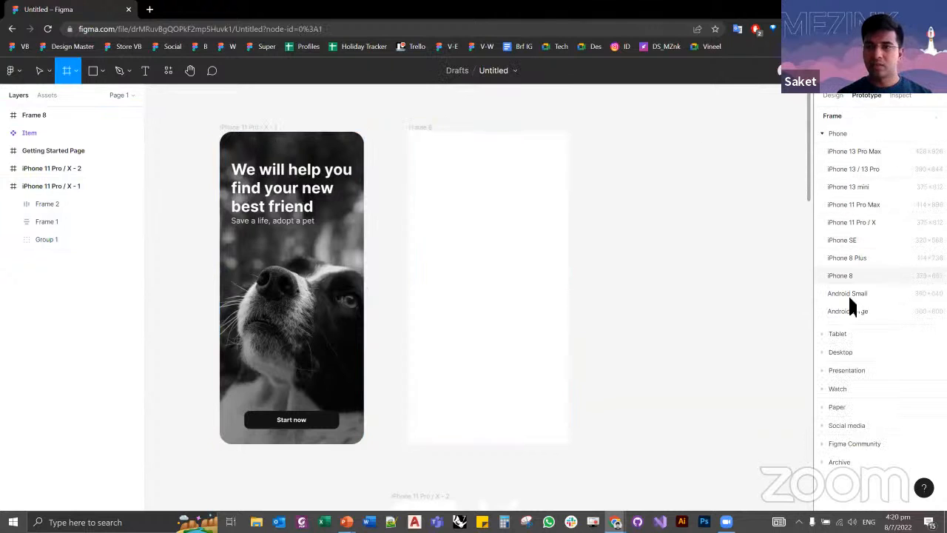
click(821, 334)
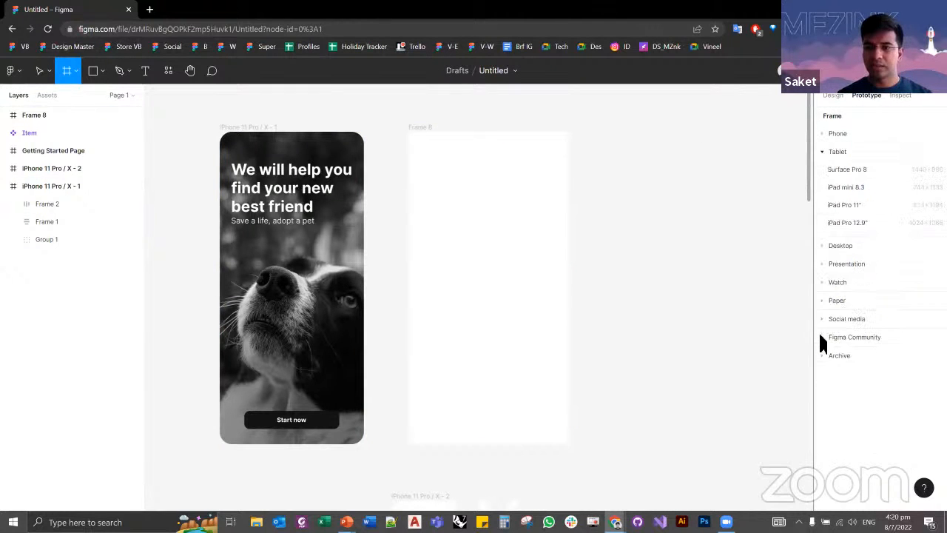
click(821, 151)
click(821, 134)
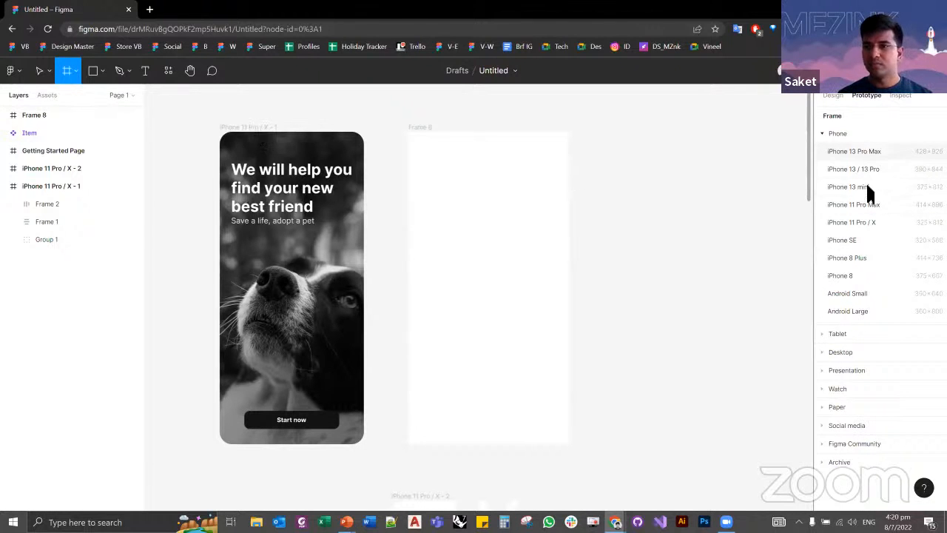
click(854, 222)
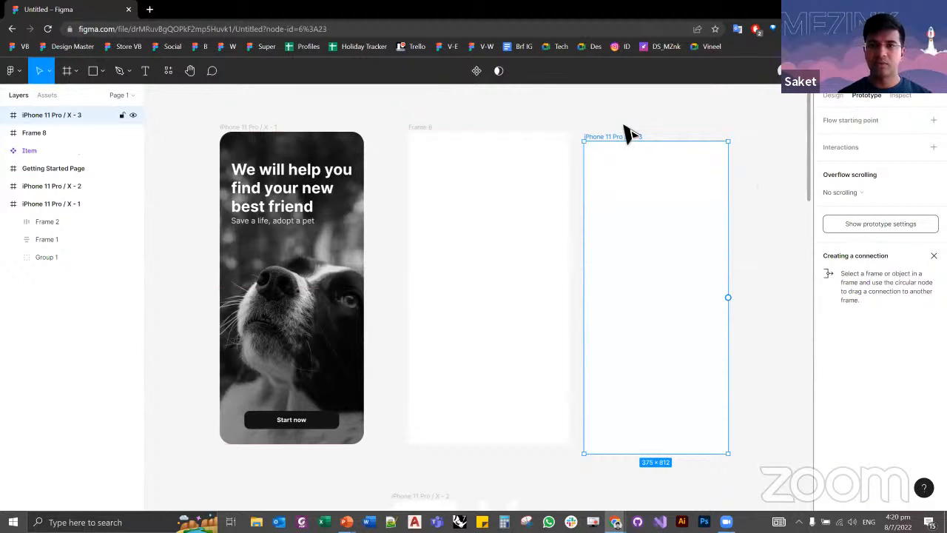
drag(627, 134, 636, 123)
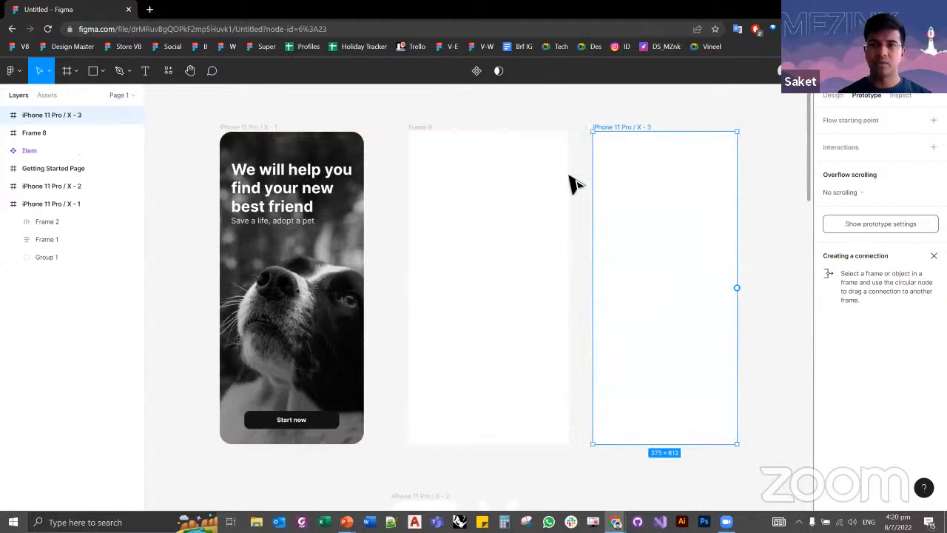
Step: Compare the dimensions of the hand-drawn frame, the welcome screen and the new preset frame
click(433, 134)
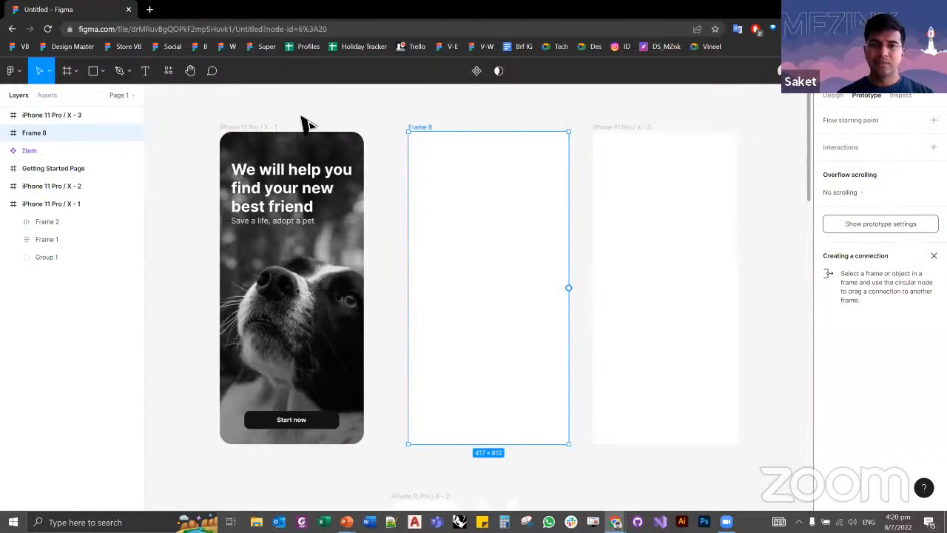
click(264, 129)
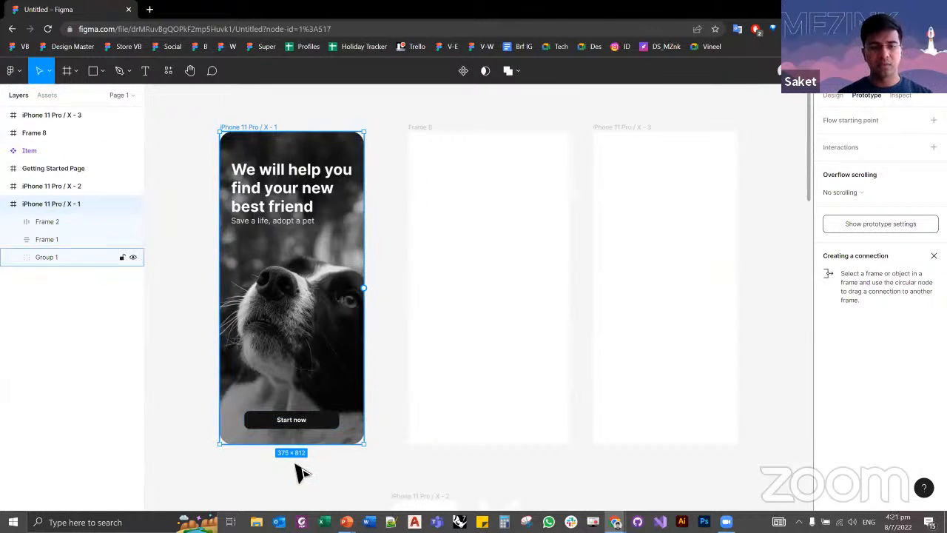
click(836, 96)
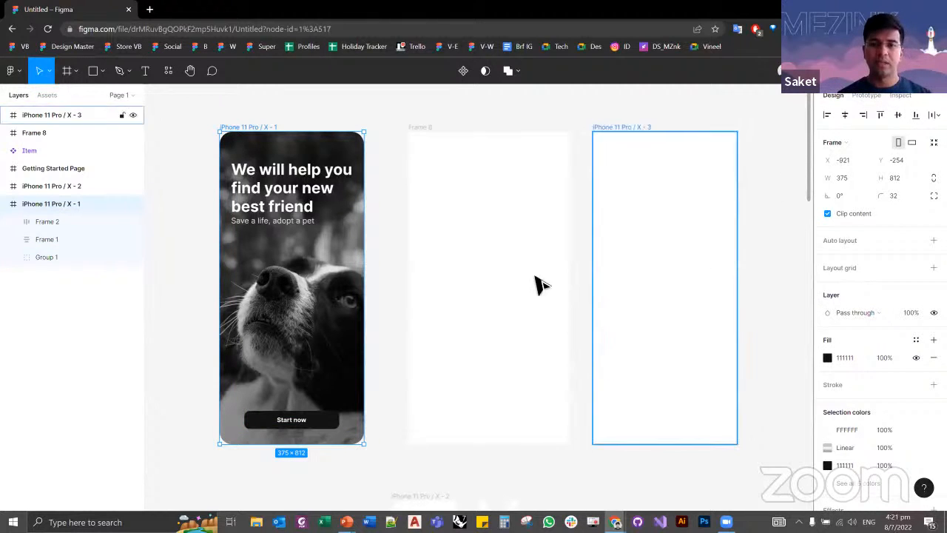
click(616, 128)
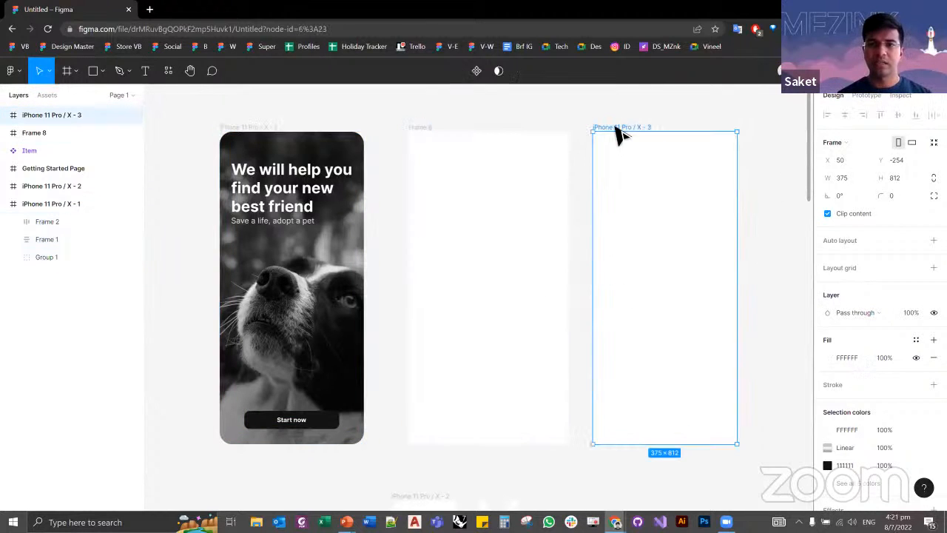
Step: Set the hand-drawn blank frame's width to 375 so it matches the iPhone frames
click(421, 135)
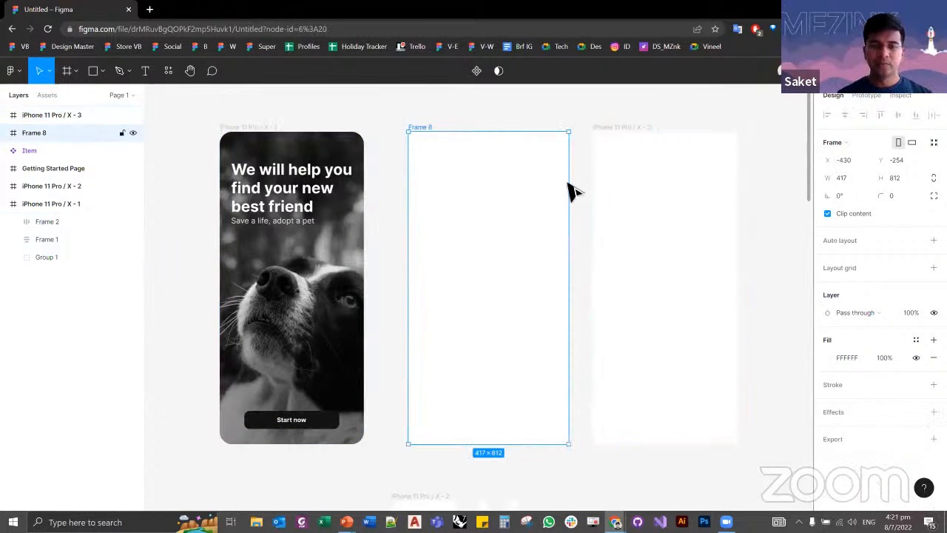
click(847, 177)
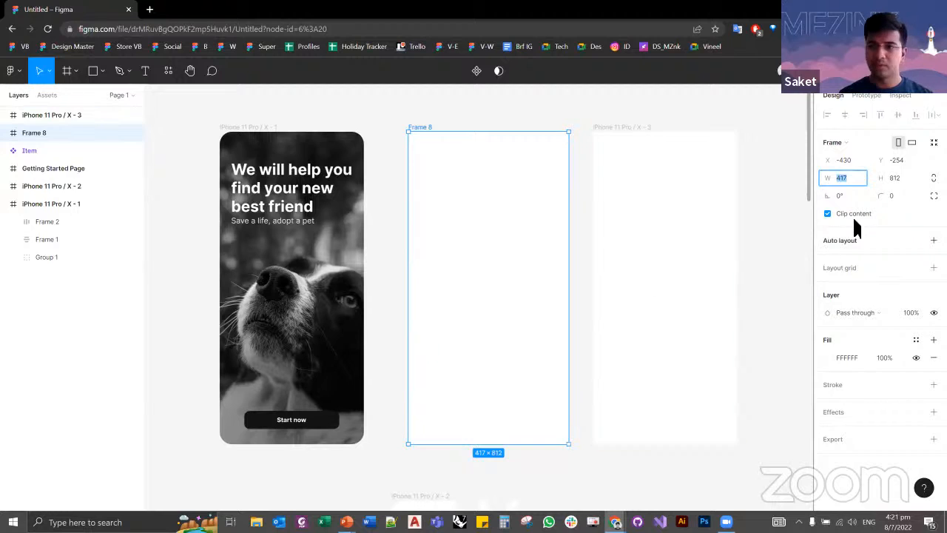
text(375)
key(Tab)
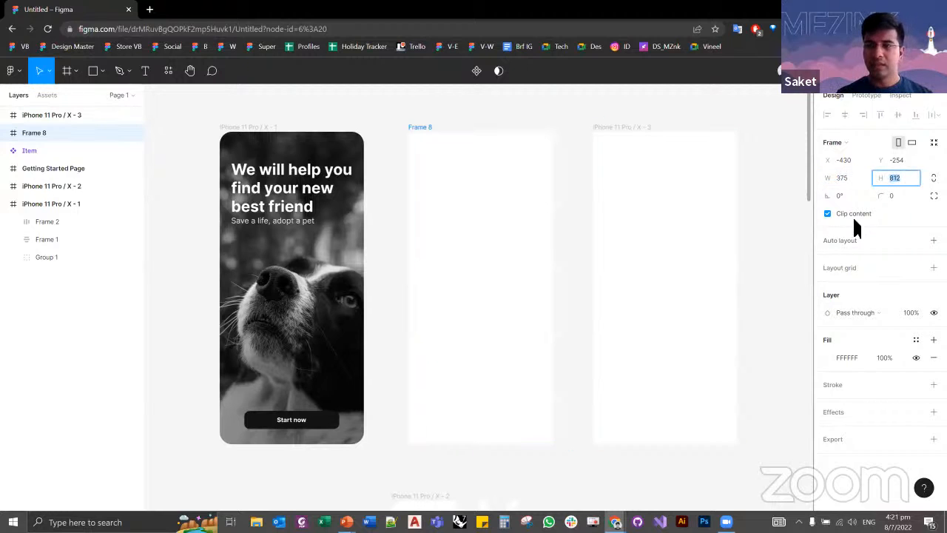
click(575, 130)
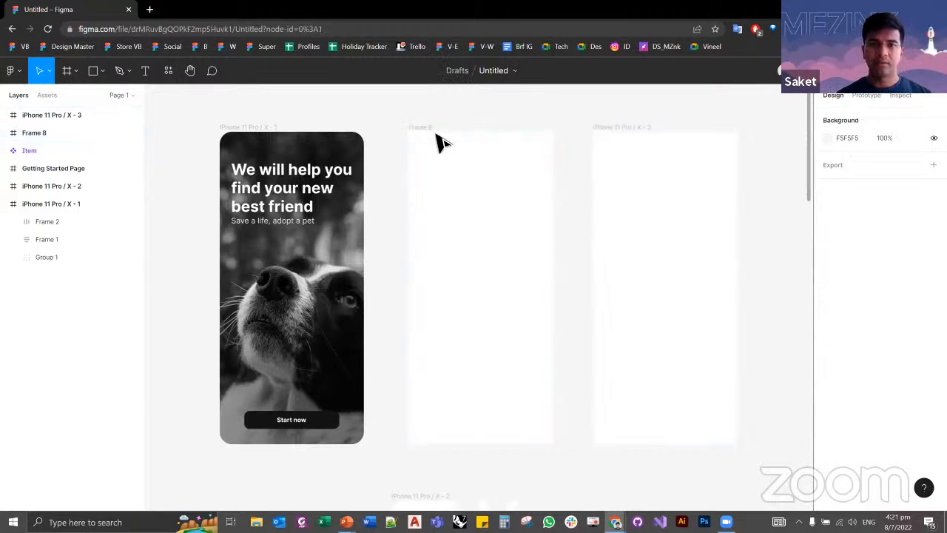
Step: Delete the hand-drawn blank frame and move the iPhone 11 Pro / X - 3 frame beside the welcome screen, keeping their upper edges aligned
click(441, 142)
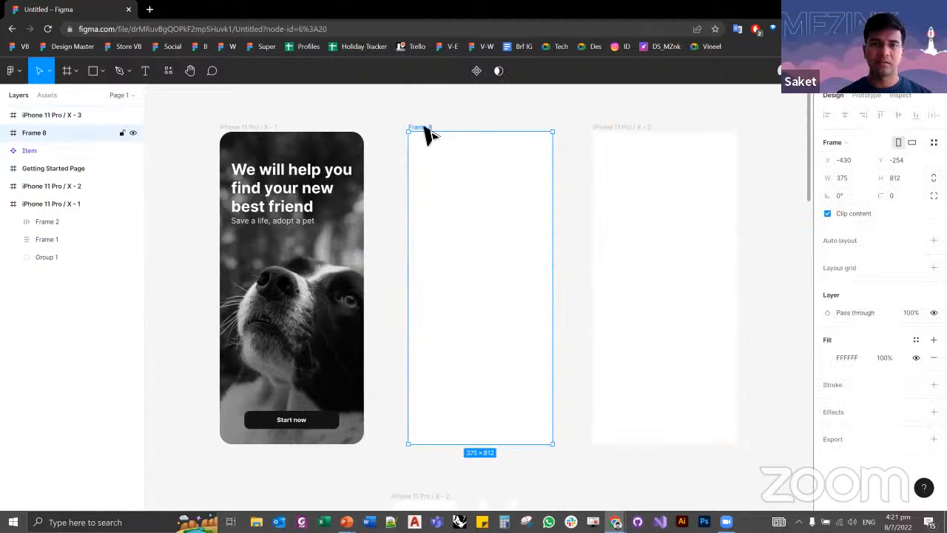
key(Delete)
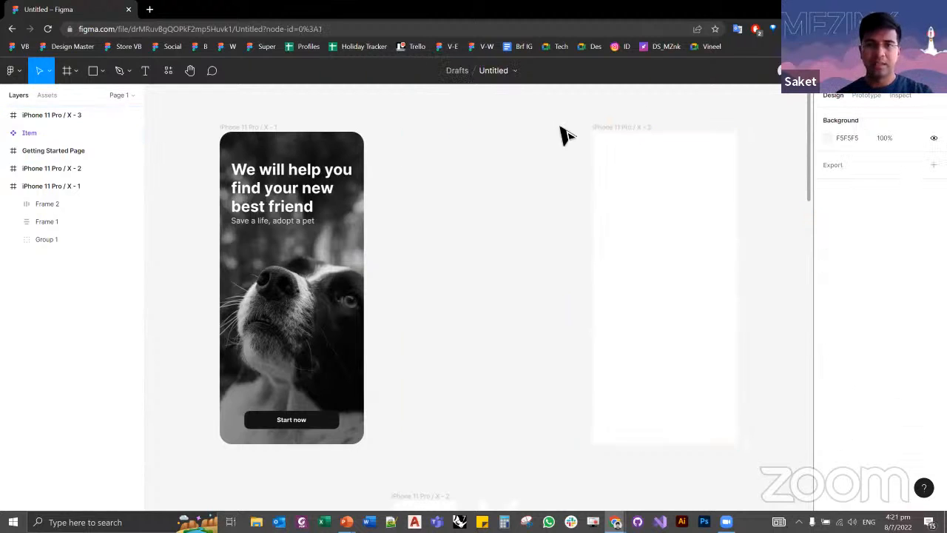
click(628, 129)
drag(636, 129, 470, 132)
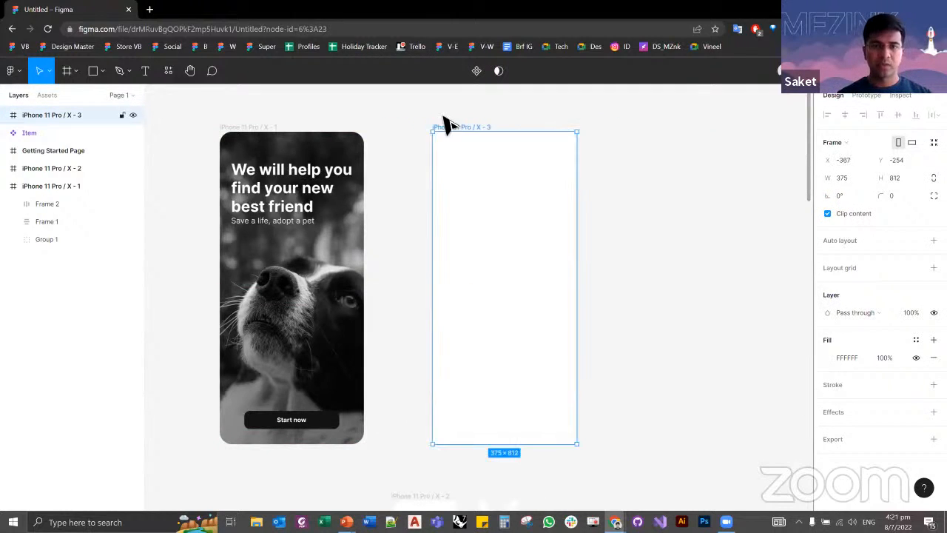
click(424, 119)
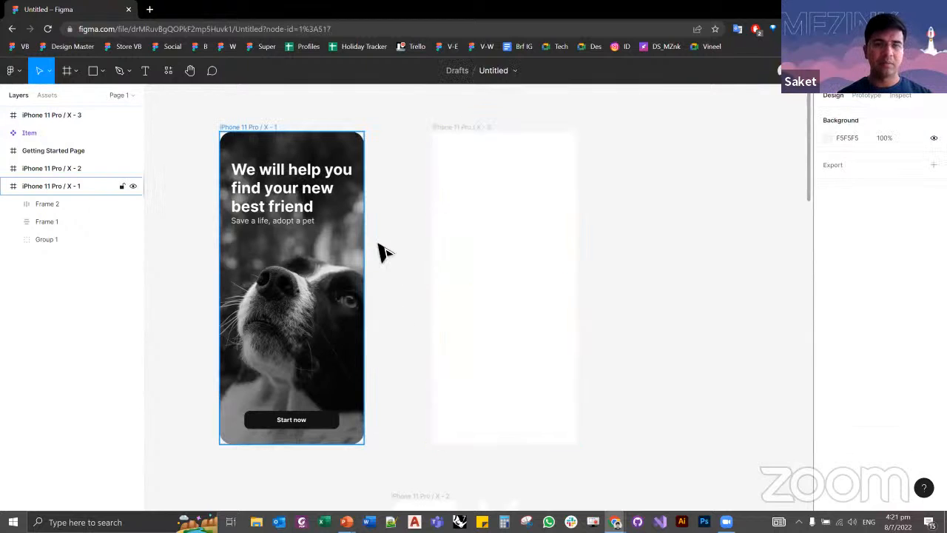
click(289, 373)
click(405, 315)
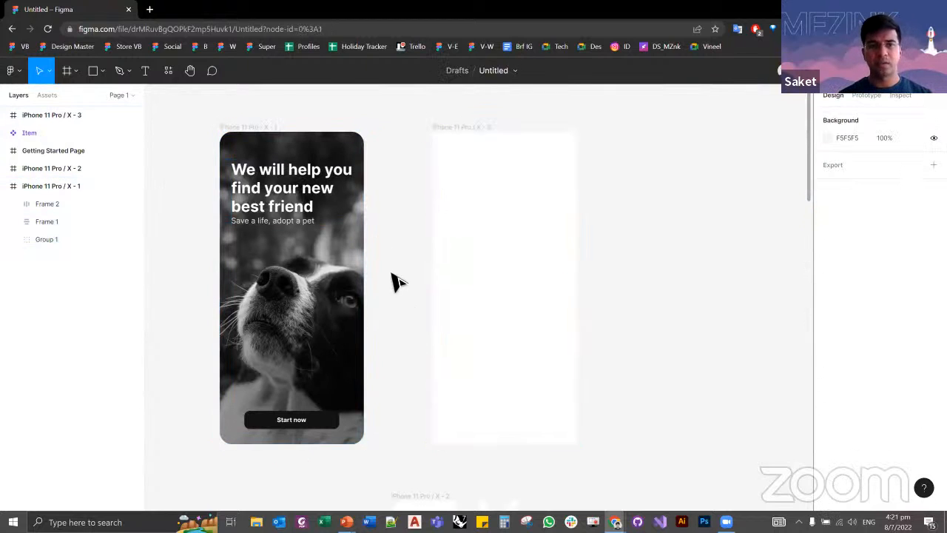
Step: Open unsplash.com in a new browser tab and search its photos for "dogs"
click(150, 10)
text(unsplash.com)
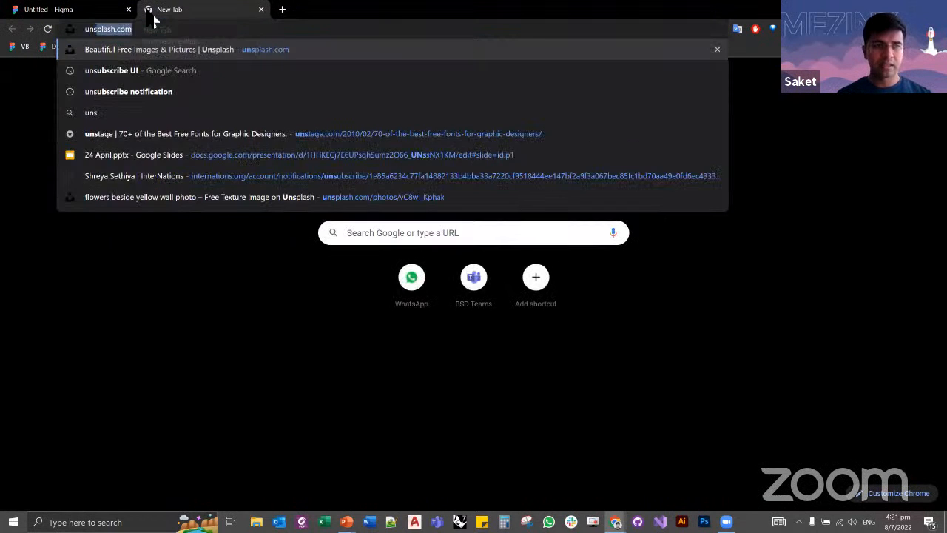
key(Return)
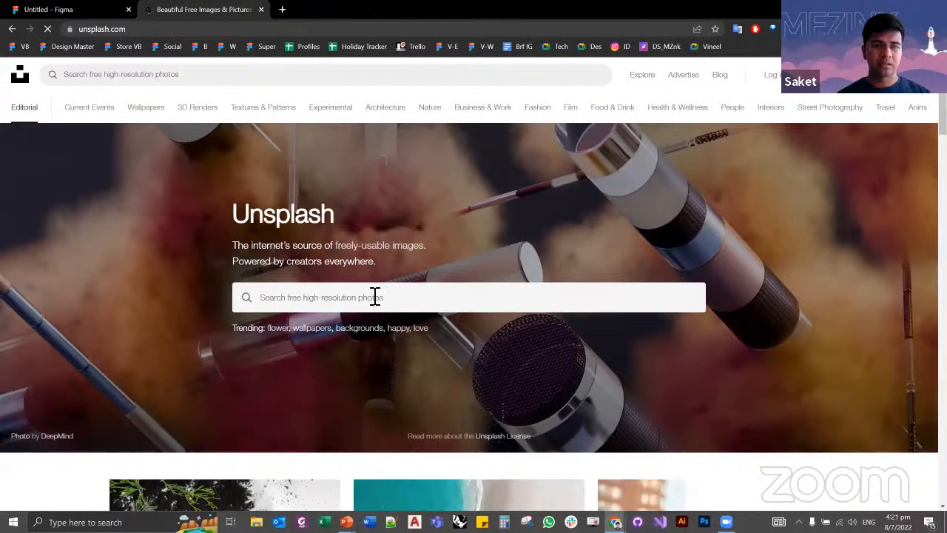
click(383, 298)
text(dogs)
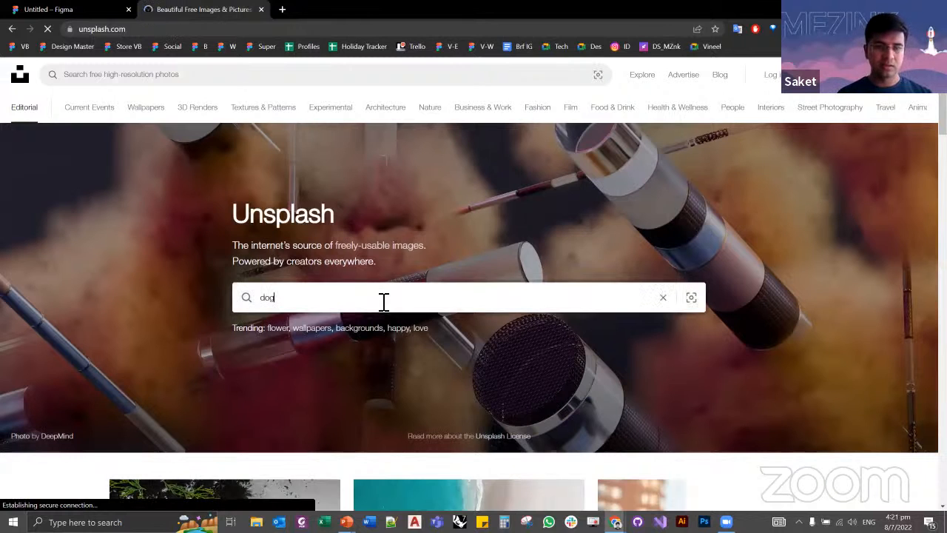
key(Return)
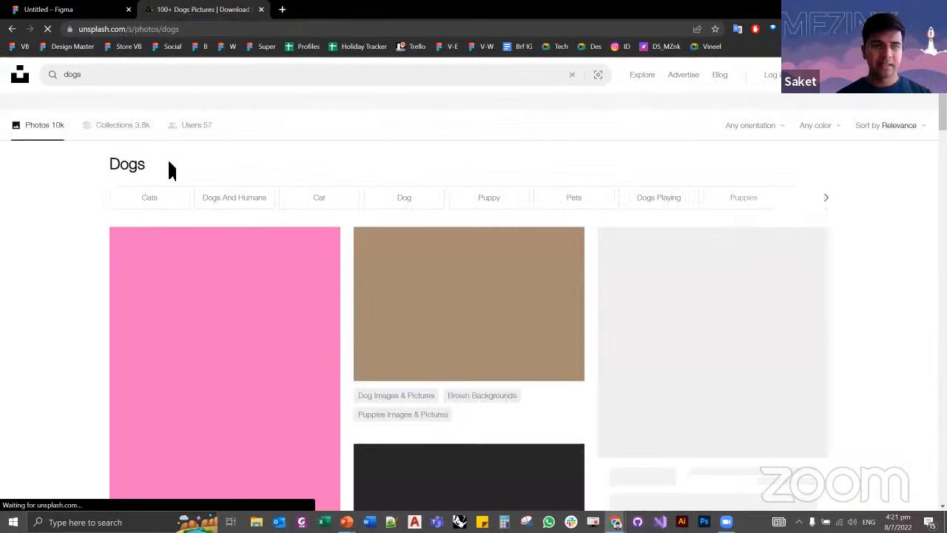
Step: Open the photo of dogs lined up against a pink wall and copy the image
scroll(198, 237, down, 1)
scroll(197, 237, down, 3)
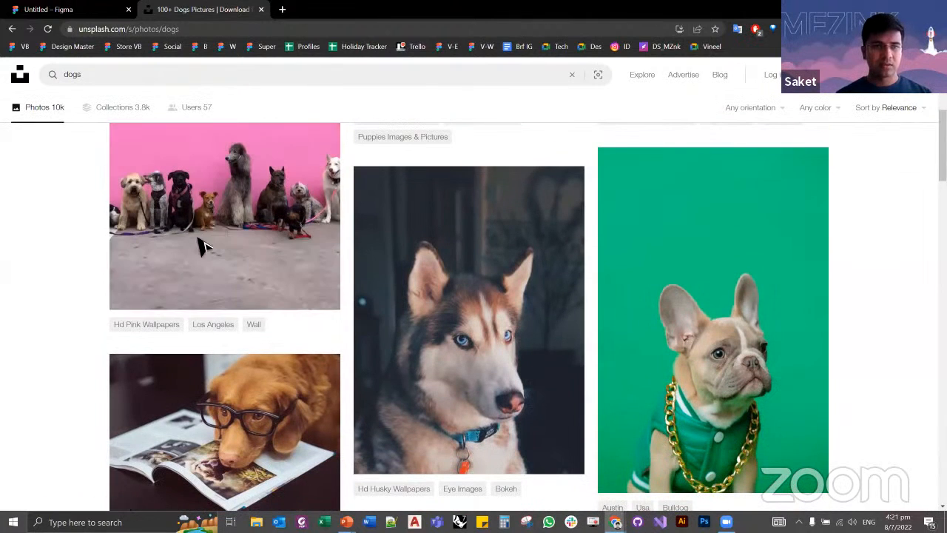
key(ctrl+shift+Tab)
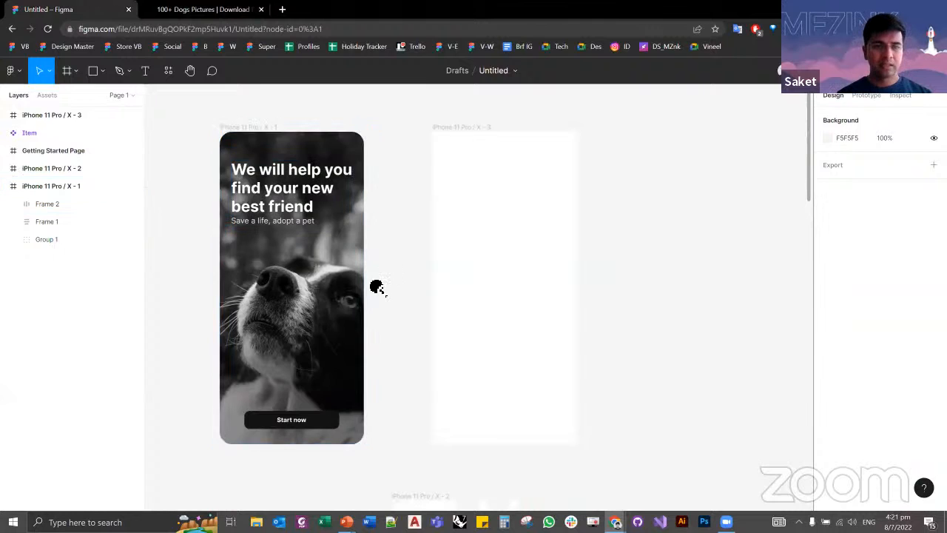
key(ctrl+Tab)
scroll(275, 297, up, 4)
scroll(271, 303, down, 1)
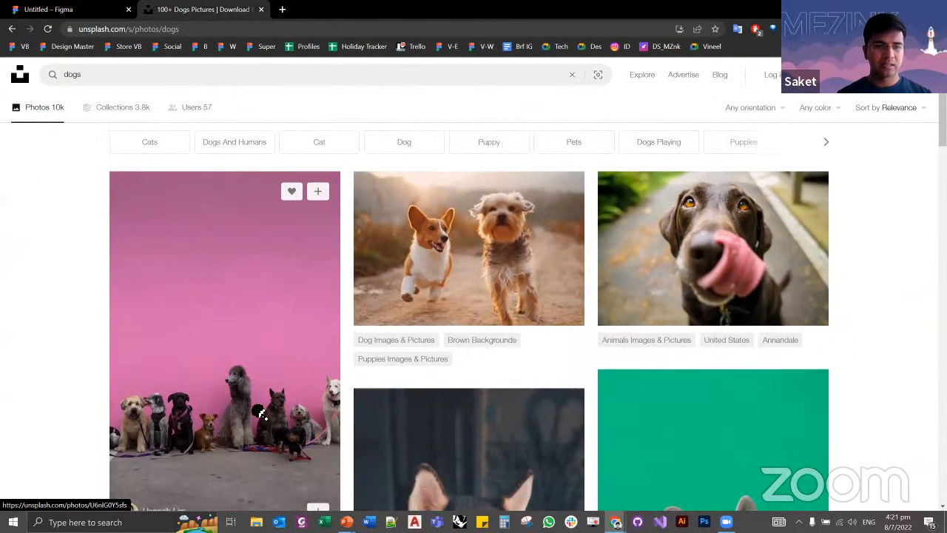
right_click(235, 375)
click(190, 355)
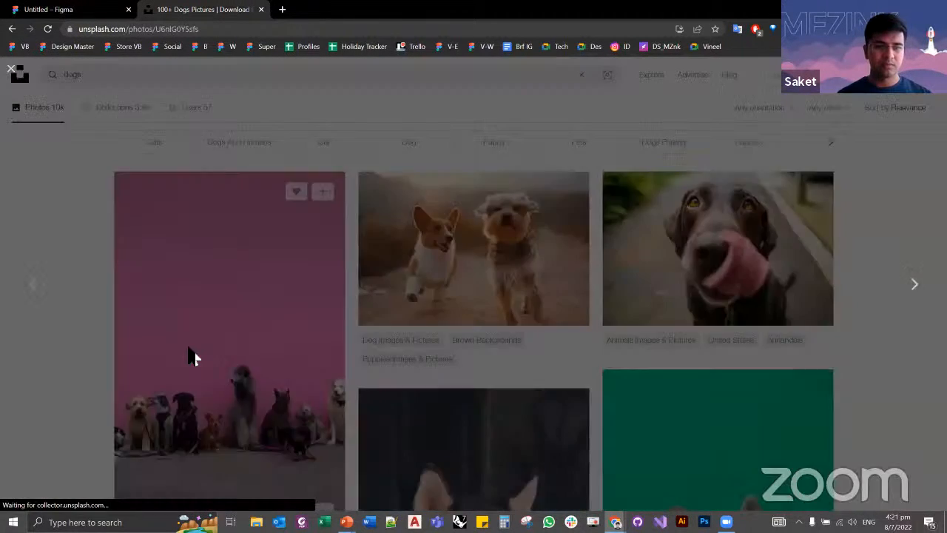
right_click(487, 285)
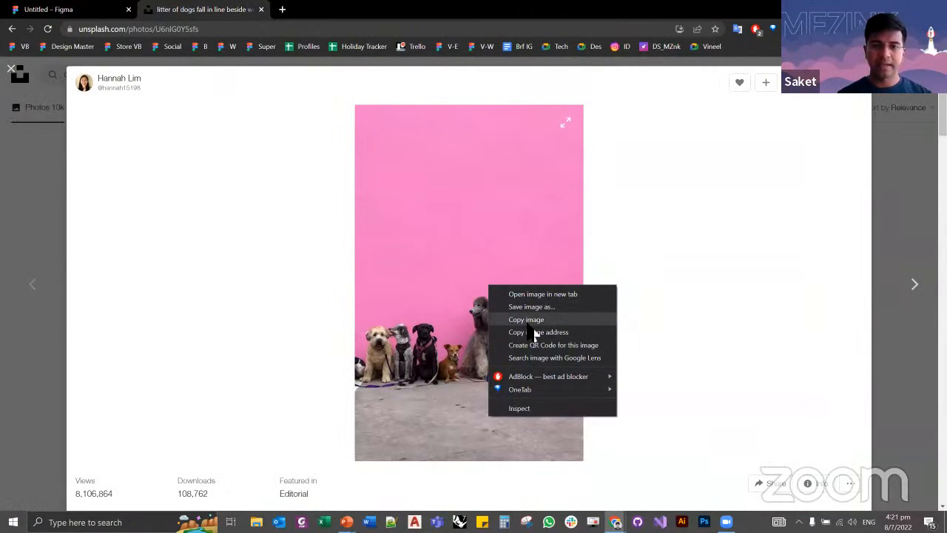
click(529, 318)
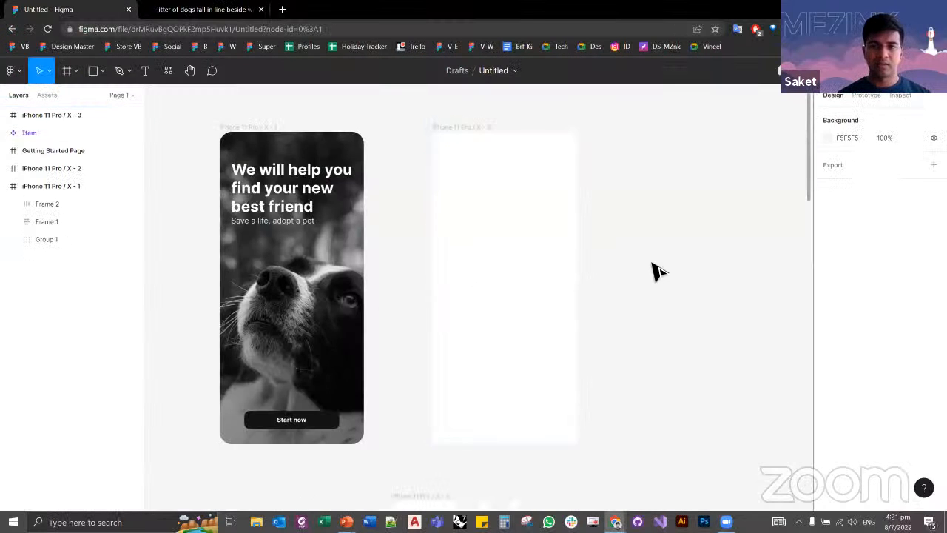
Step: Switch to Figma, paste the dog photo onto the open canvas, move it clear of the frames, and undo the move and the paste
key(ctrl+v)
drag(507, 293, 313, 291)
drag(313, 288, 560, 219)
scroll(538, 311, down, 2)
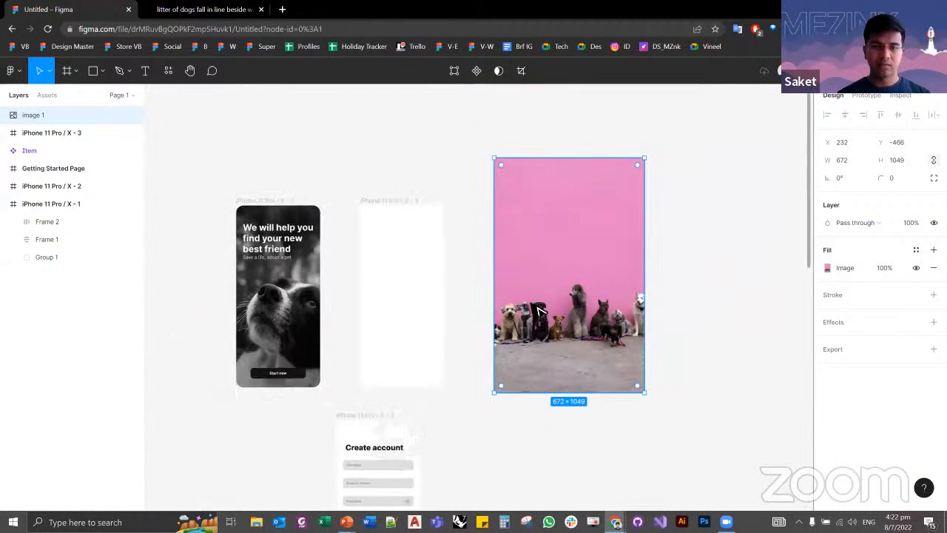
key(ctrl+z)
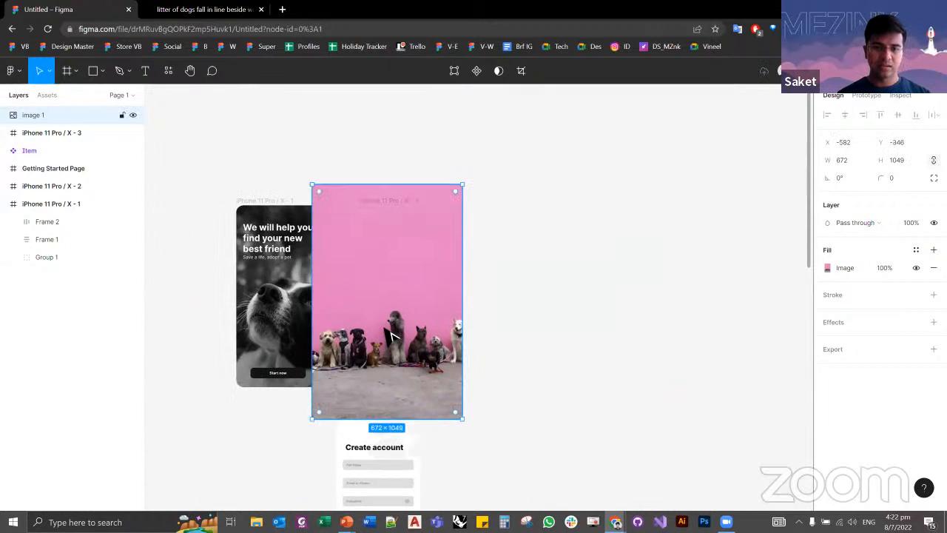
key(ctrl+z)
Step: Paste the dog photo inside the iPhone 11 Pro / X - 3 frame and shift it slightly within the frame
scroll(383, 165, up, 2)
click(390, 184)
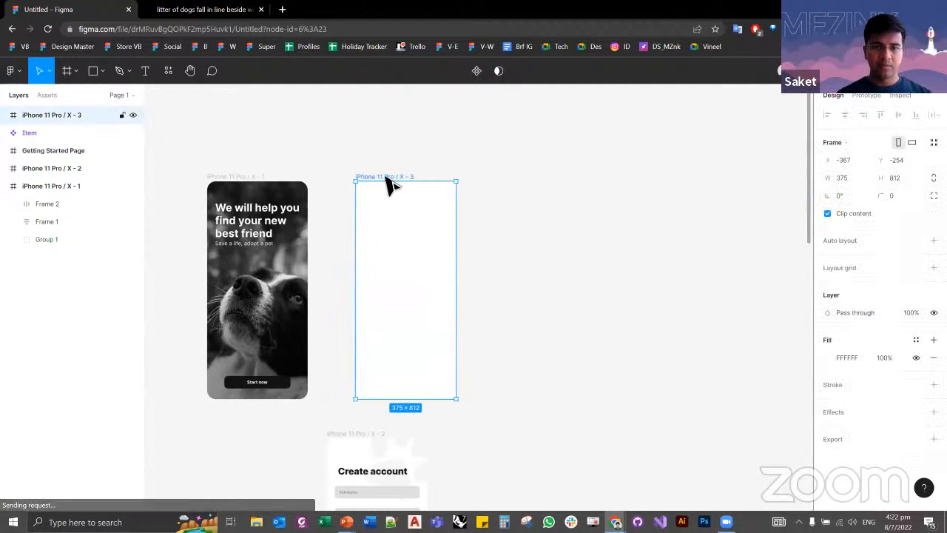
key(ctrl+v)
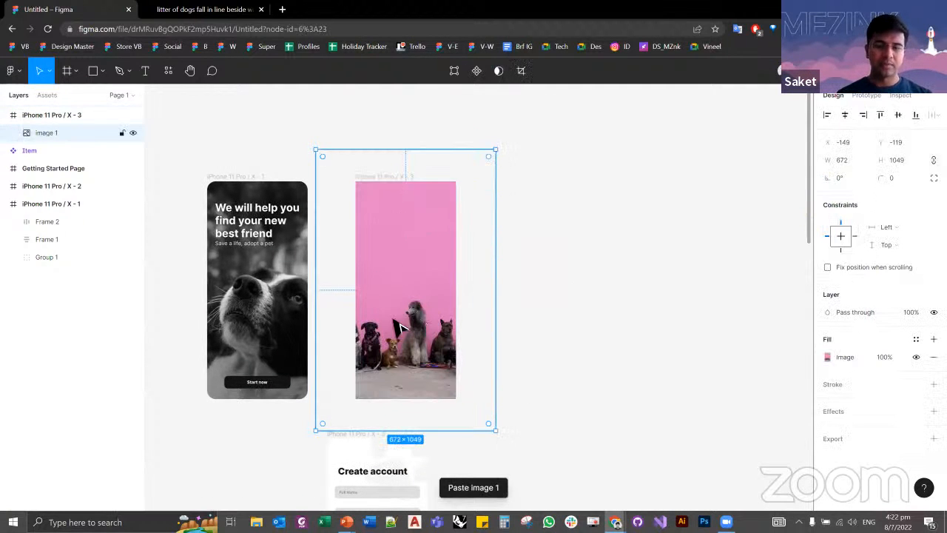
mouse_move(400, 328)
mouse_down()
mouse_move(386, 322)
mouse_move(397, 318)
mouse_up()
Step: Set the dog photo's image fill mode to Fit
double_click(391, 288)
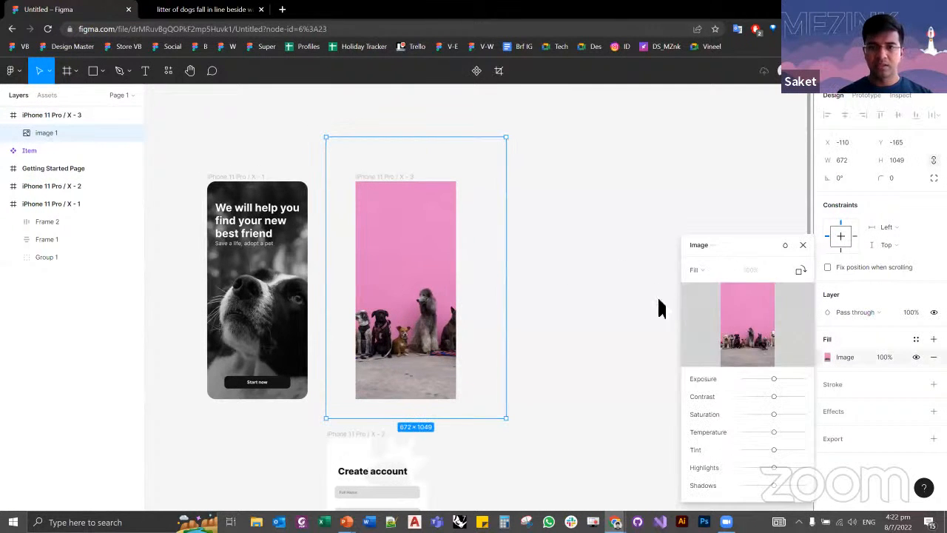
click(701, 270)
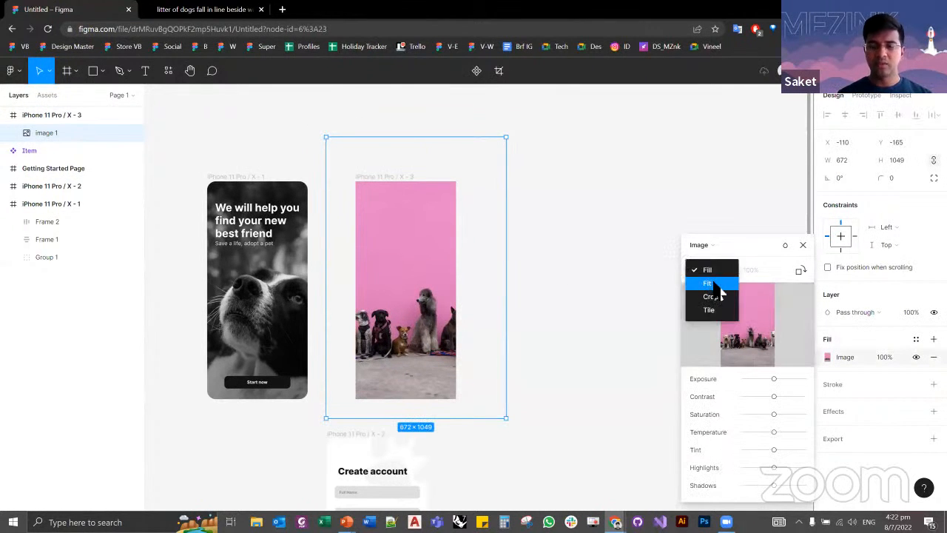
click(715, 285)
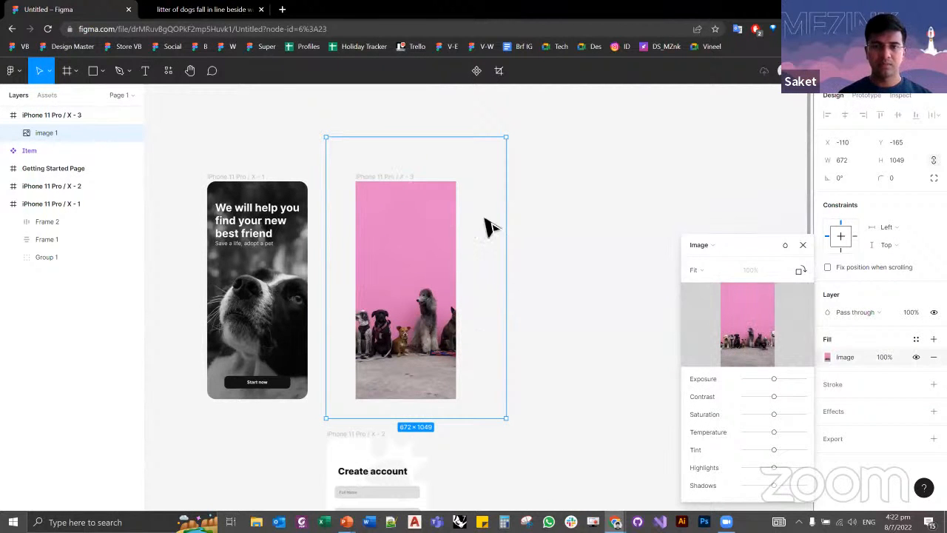
scroll(509, 241, down, 2)
scroll(509, 241, up, 2)
click(538, 196)
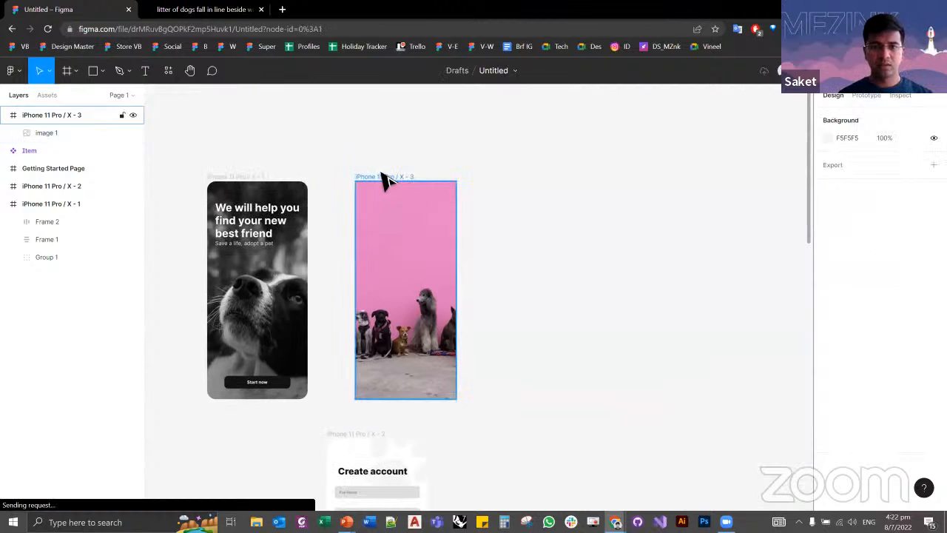
click(386, 178)
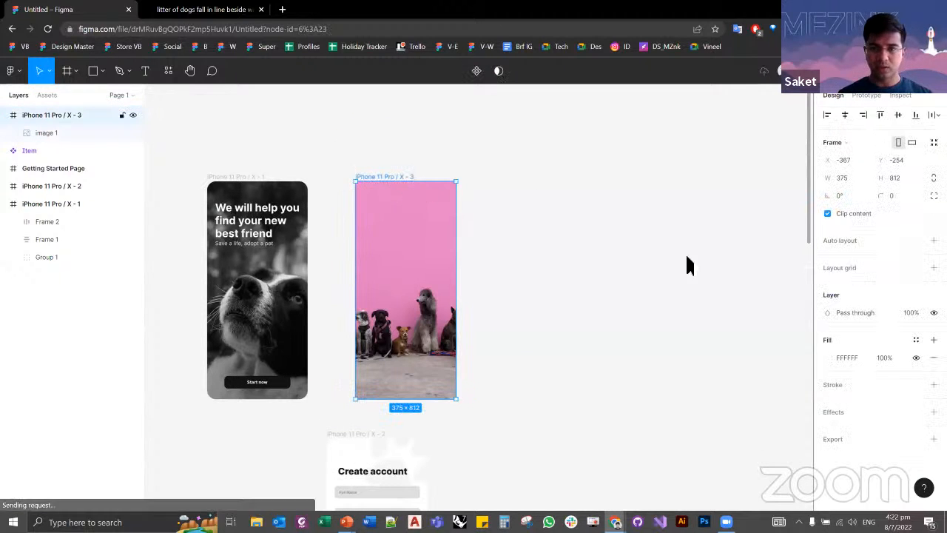
Step: Switch the dog photo's image fill mode back to Fill
click(392, 254)
click(827, 356)
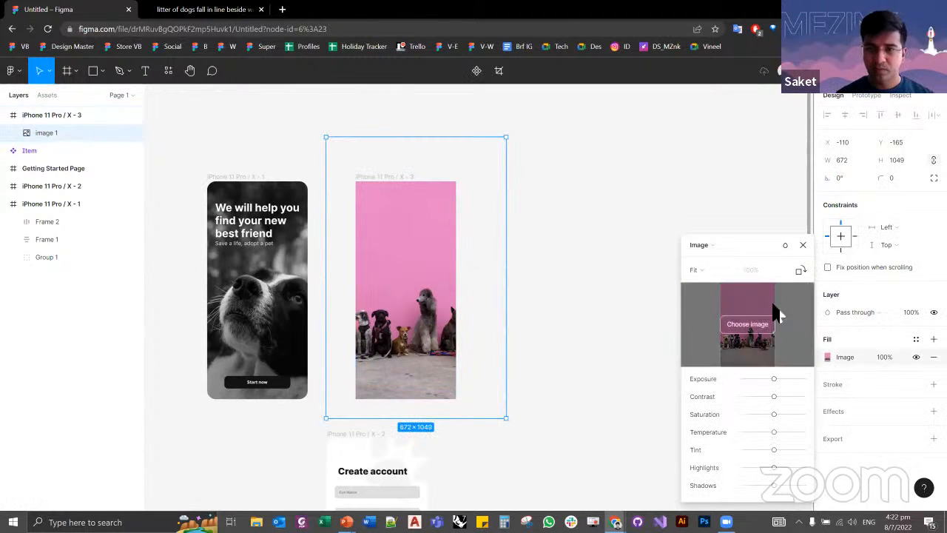
click(706, 269)
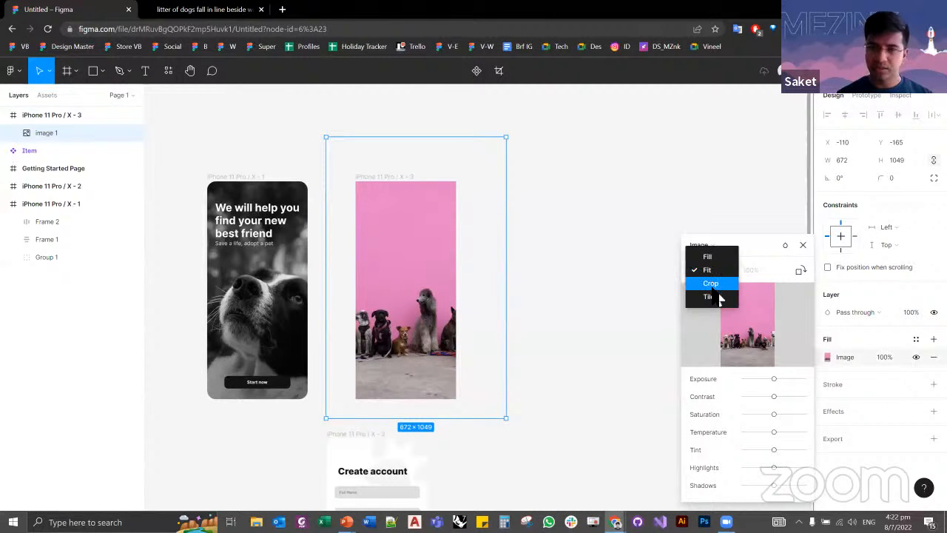
click(707, 256)
click(501, 293)
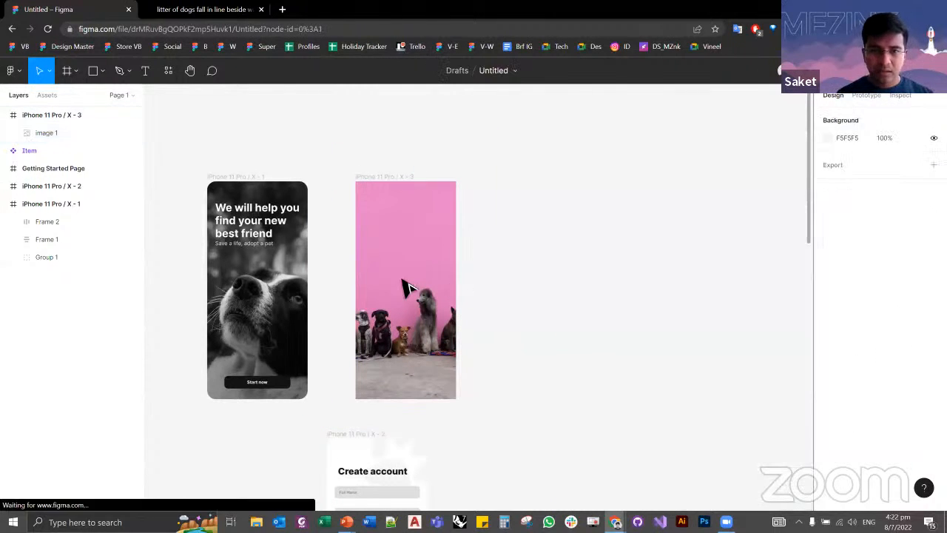
Step: Scale the dog photo down proportionally so it spans the frame's full height and covers its width
click(401, 280)
double_click(438, 375)
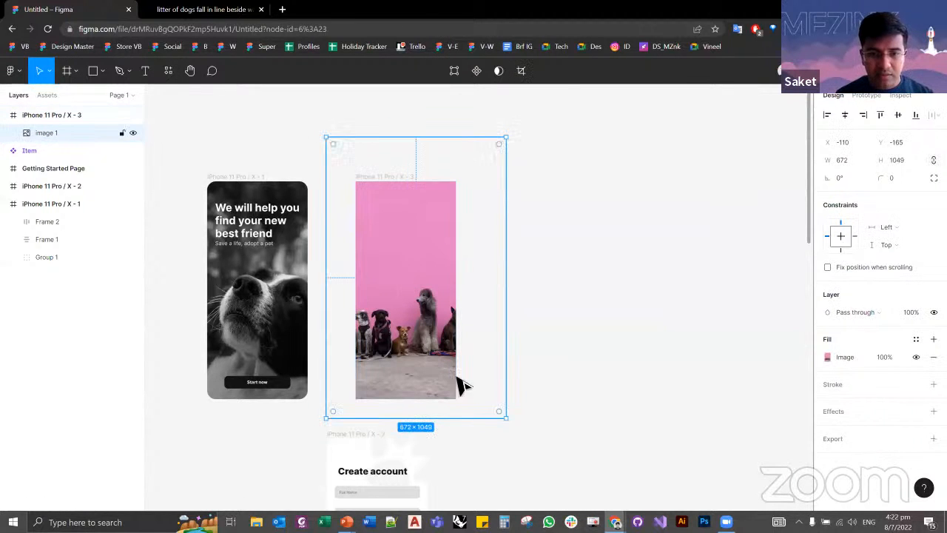
drag(496, 418, 428, 378)
scroll(355, 268, up, 4)
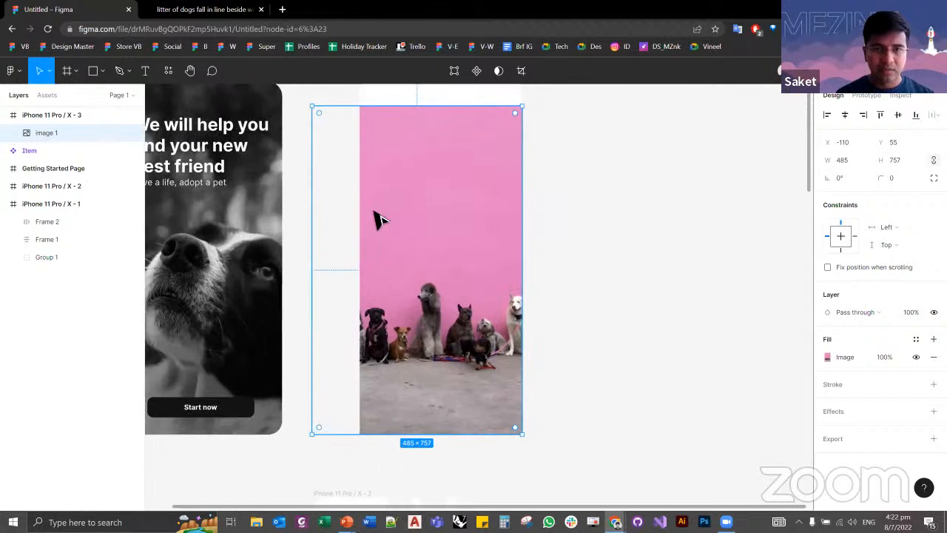
scroll(318, 292, up, 1)
drag(474, 188, 483, 167)
click(530, 183)
scroll(530, 188, down, 2)
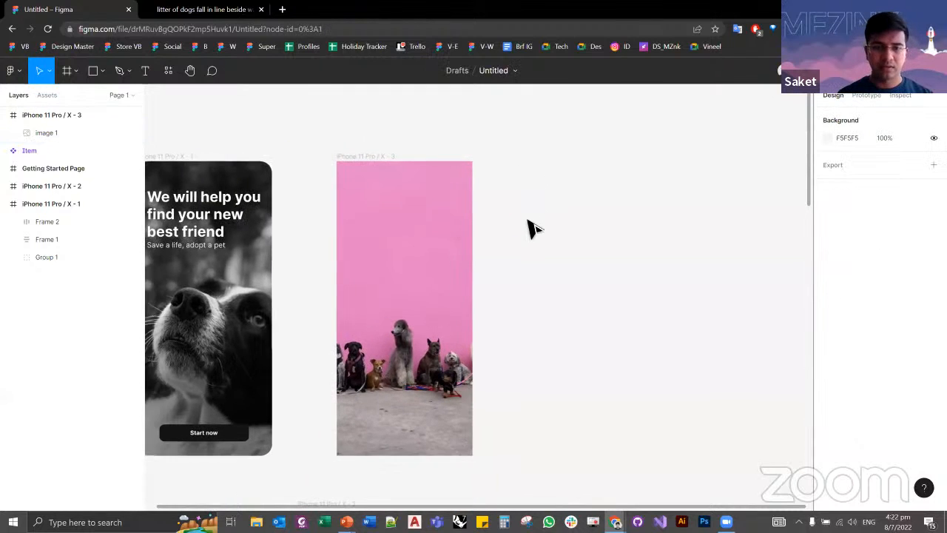
Step: Reposition the dog photo horizontally within the iPhone 11 Pro / X - 3 frame to X -73, Y 0
click(391, 275)
drag(417, 279, 376, 300)
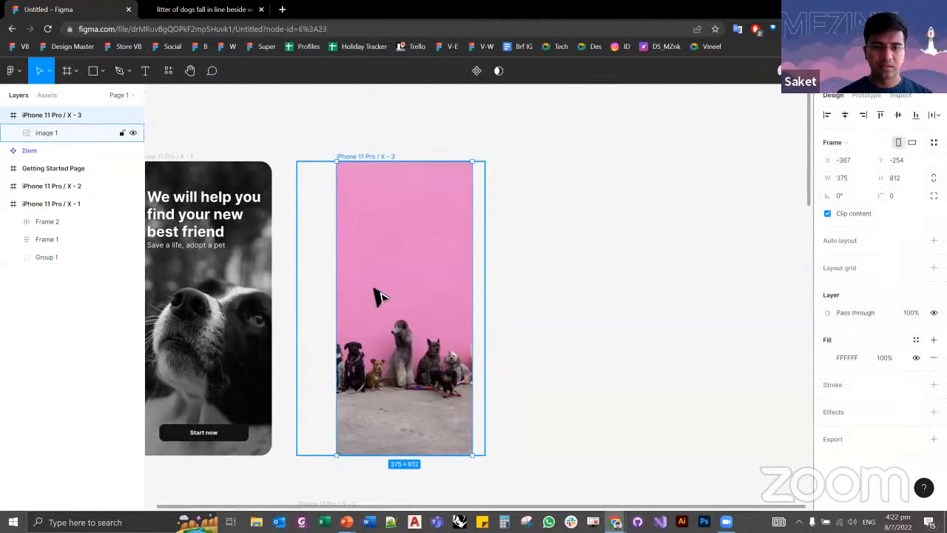
click(318, 306)
click(384, 296)
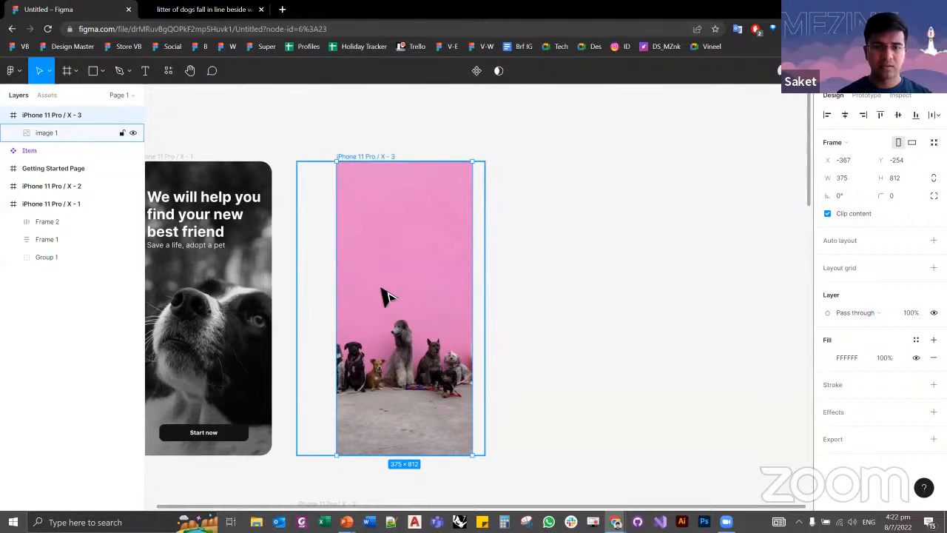
click(332, 298)
double_click(347, 298)
drag(357, 298, 367, 300)
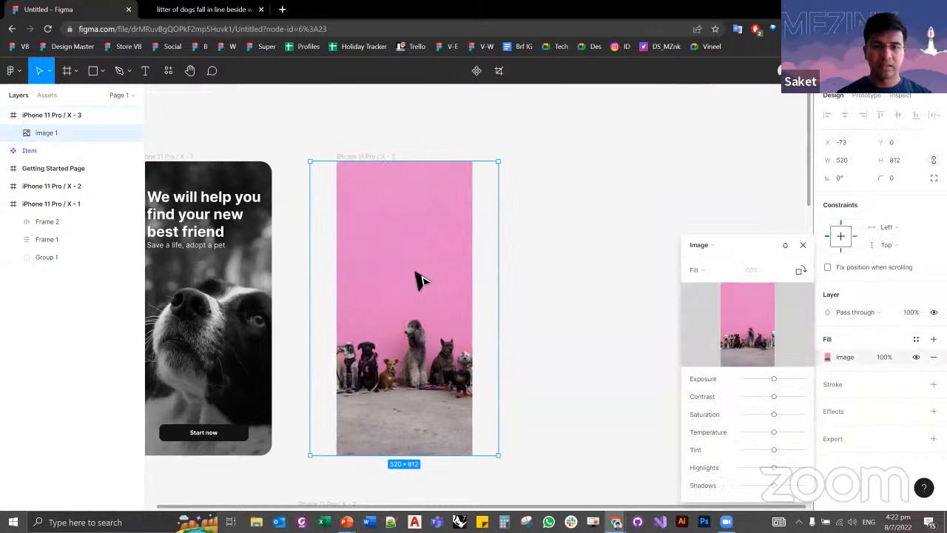
mouse_move(422, 287)
mouse_down()
mouse_move(410, 289)
mouse_move(422, 291)
mouse_move(421, 279)
mouse_up()
click(611, 289)
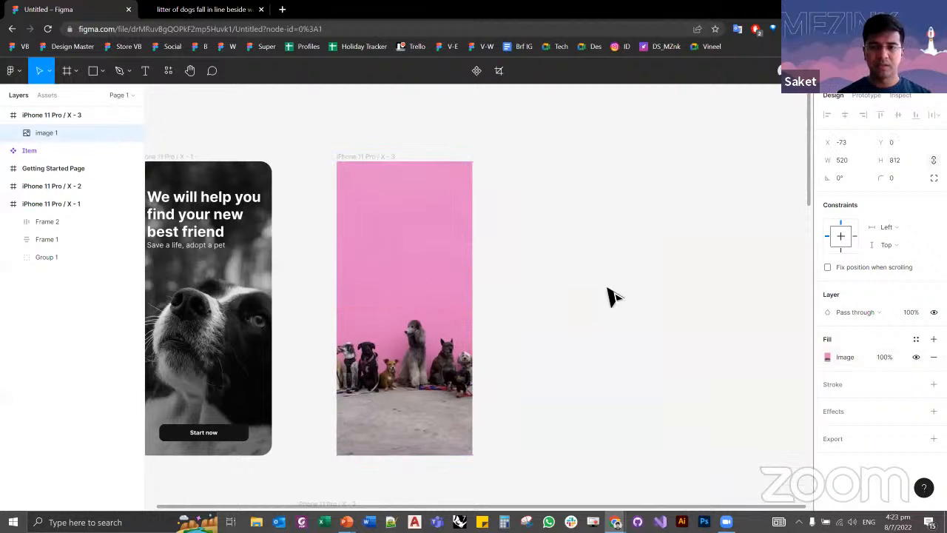
drag(561, 318, 585, 311)
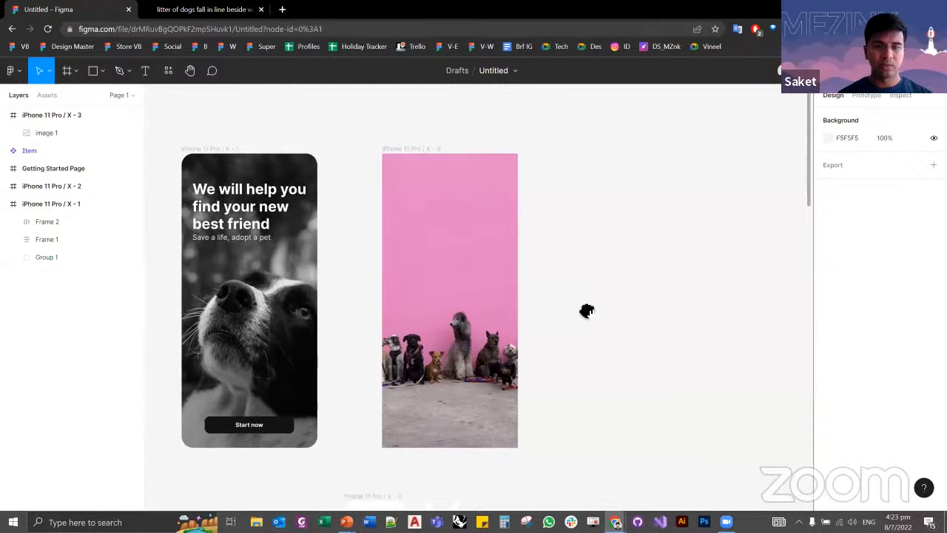
Step: Enlarge the dog photo proportionally and reposition it so the dogs sit in the lower part of the iPhone 11 Pro / X - 3 frame
click(461, 338)
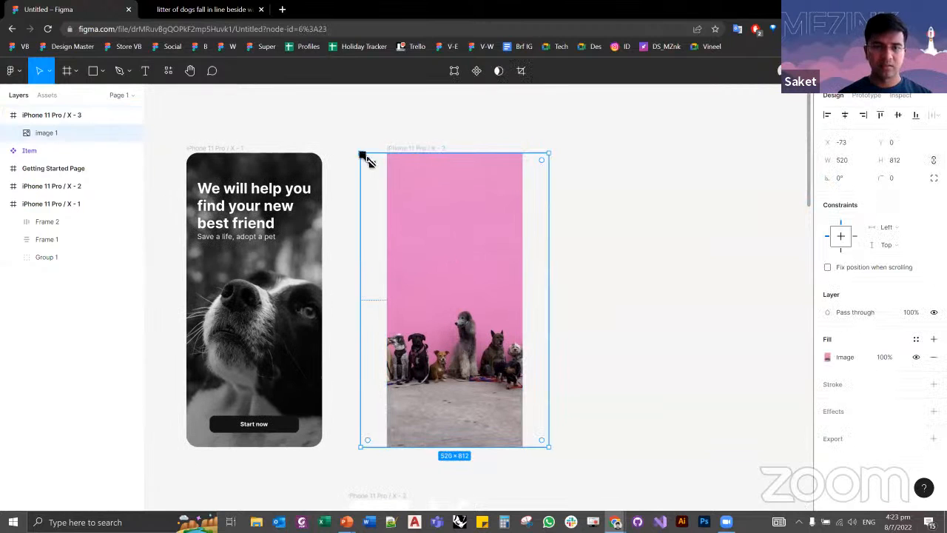
drag(367, 156, 334, 136)
drag(461, 213, 511, 296)
click(638, 304)
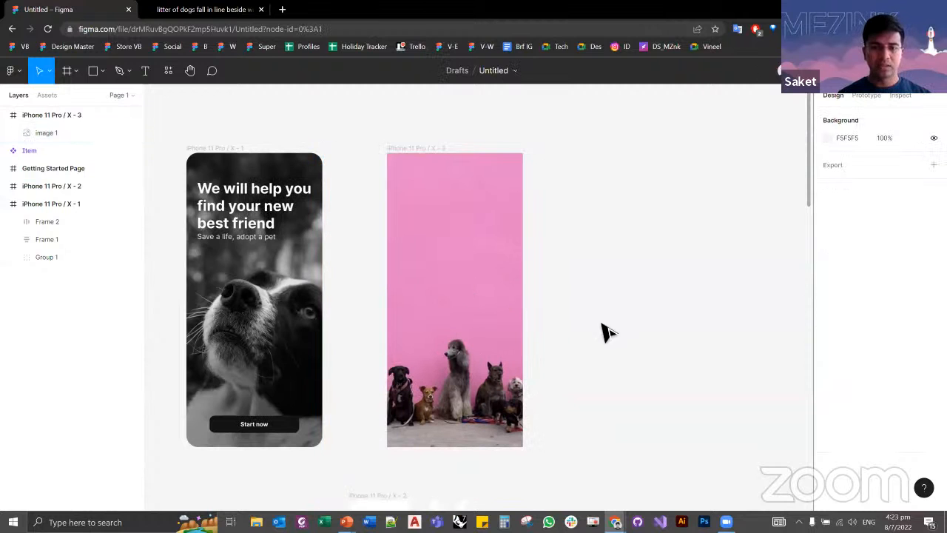
scroll(388, 396, up, 2)
double_click(474, 385)
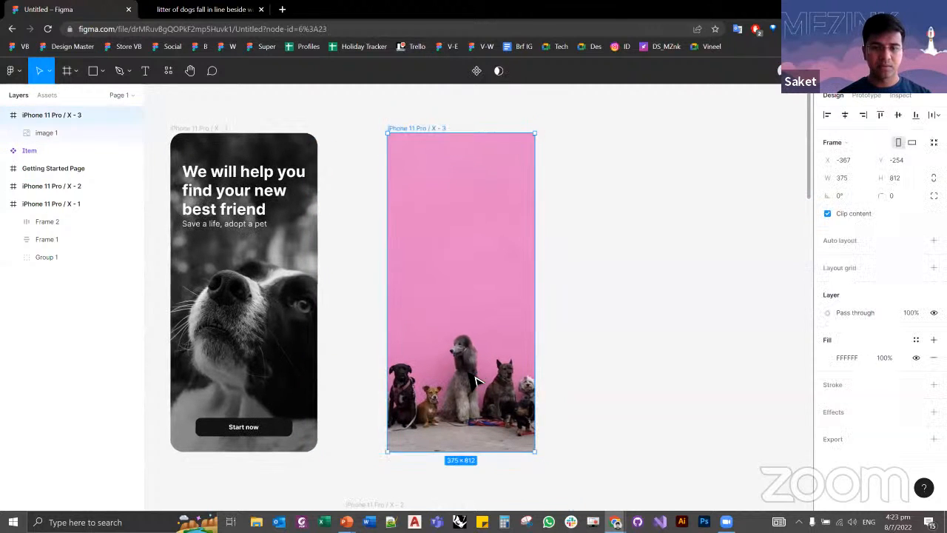
drag(472, 386, 472, 370)
click(667, 300)
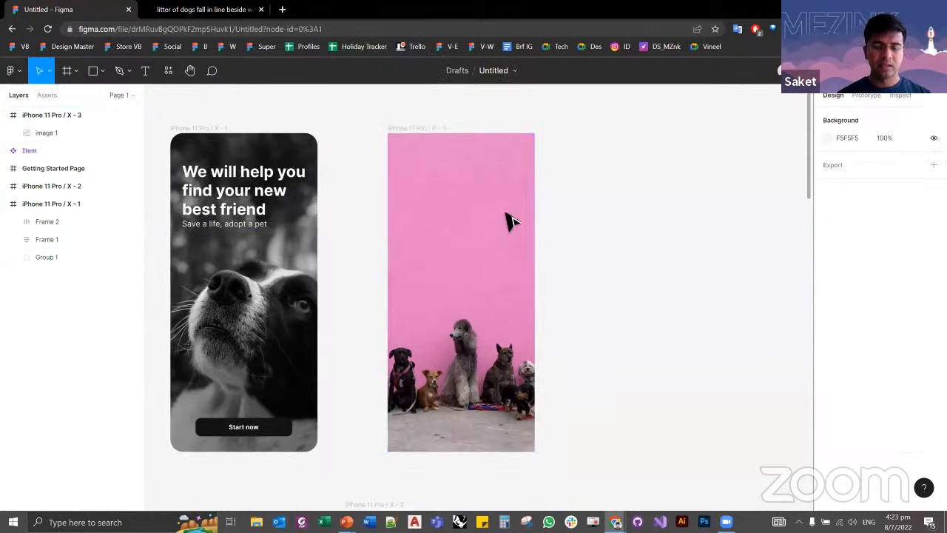
click(409, 129)
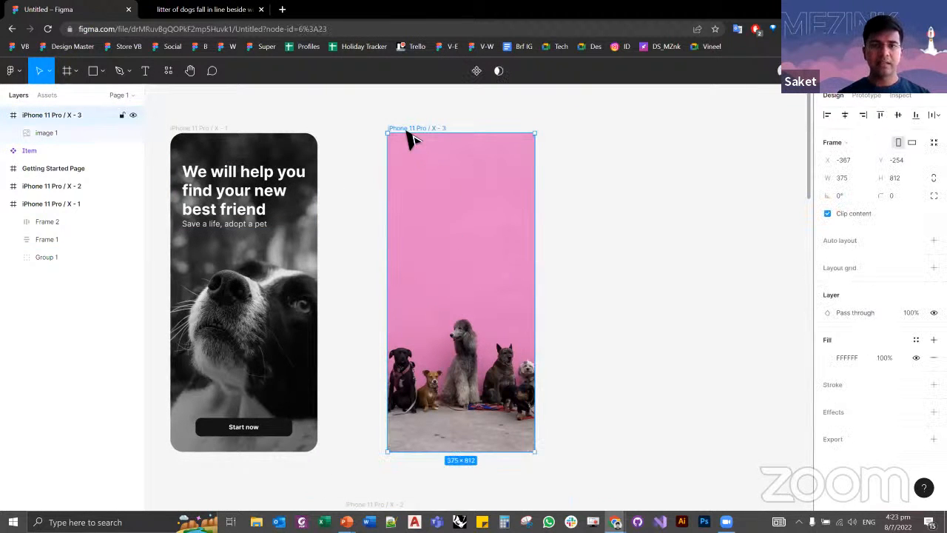
click(602, 201)
Step: Draw a rectangle of about 420 × 771 beside the iPhone 11 Pro / X - 3 frame and paste the dog photo as its fill
drag(643, 241, 591, 243)
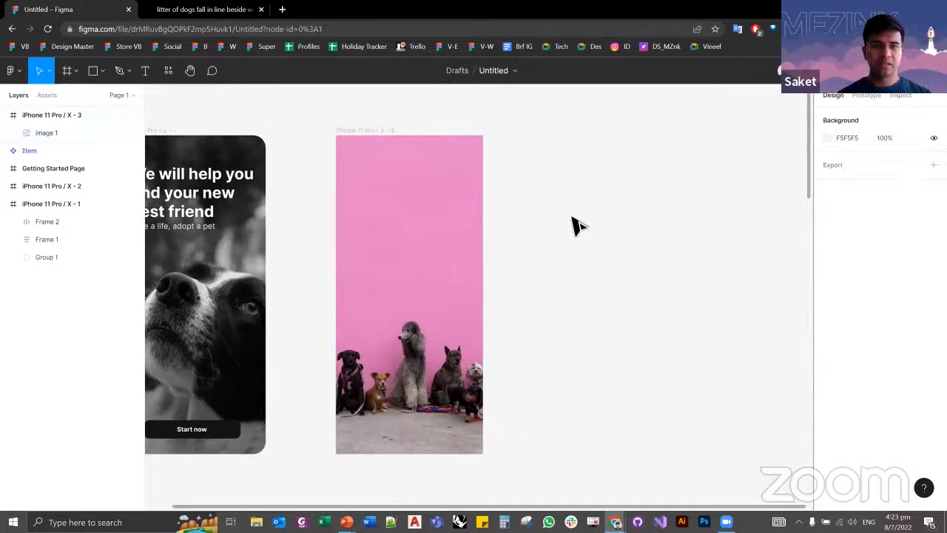
key(r)
mouse_move(552, 128)
mouse_down()
mouse_move(726, 423)
mouse_move(719, 431)
mouse_up()
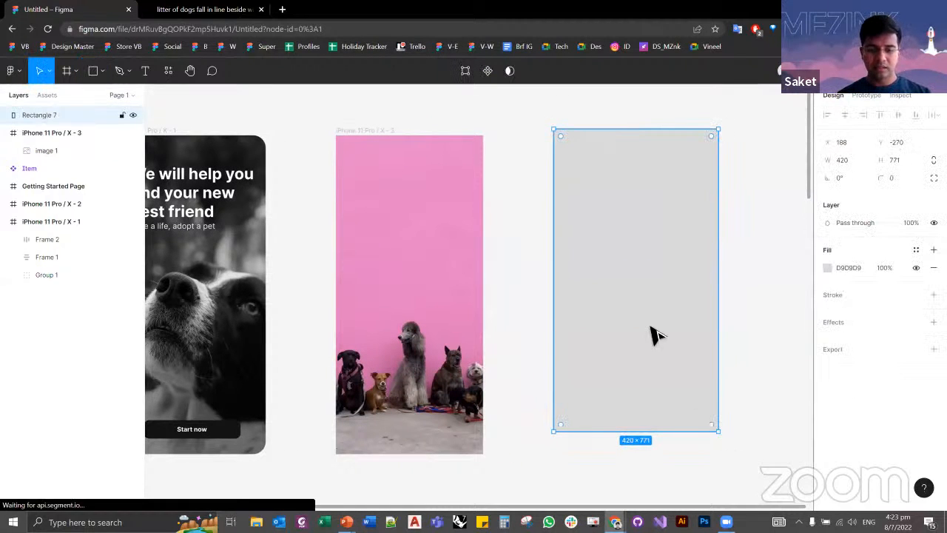
key(ctrl+v)
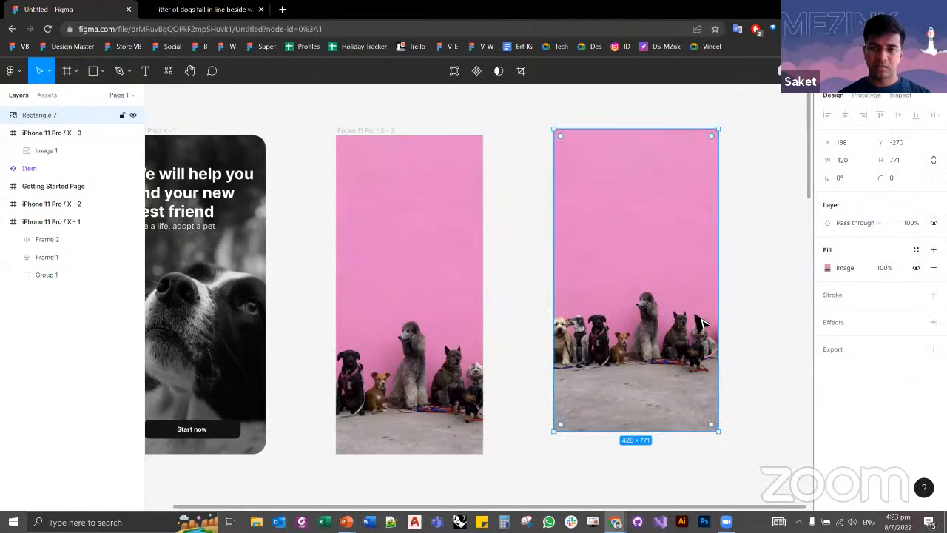
Step: Set the new rectangle's image fill mode to Fit
double_click(706, 319)
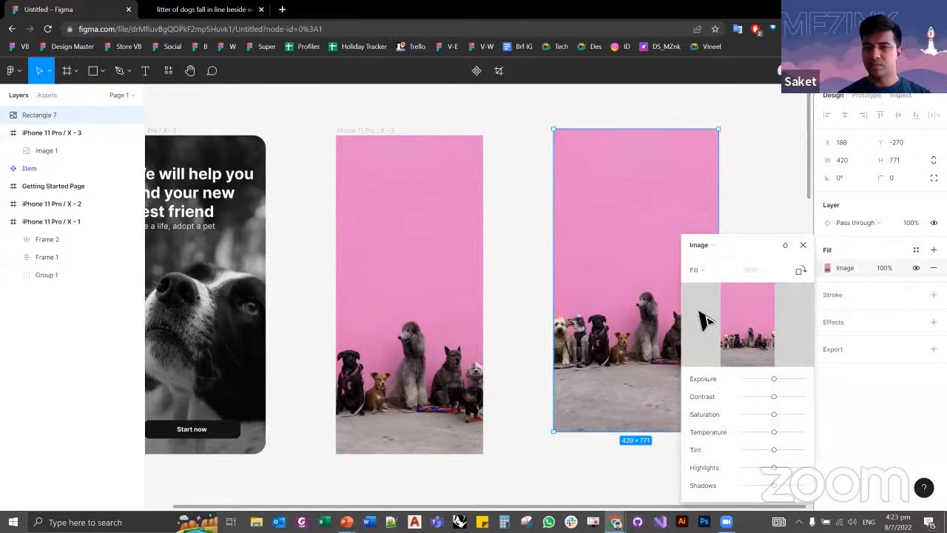
click(713, 274)
click(721, 285)
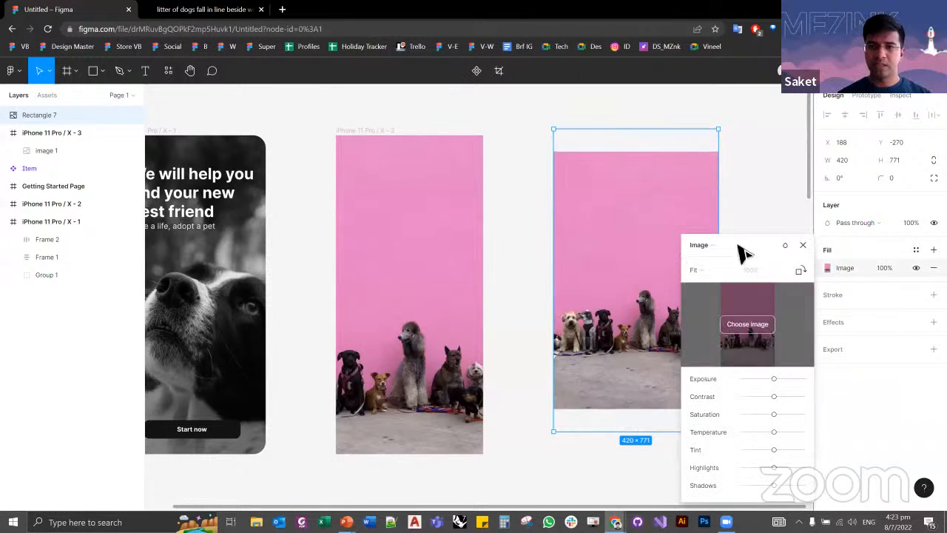
click(717, 278)
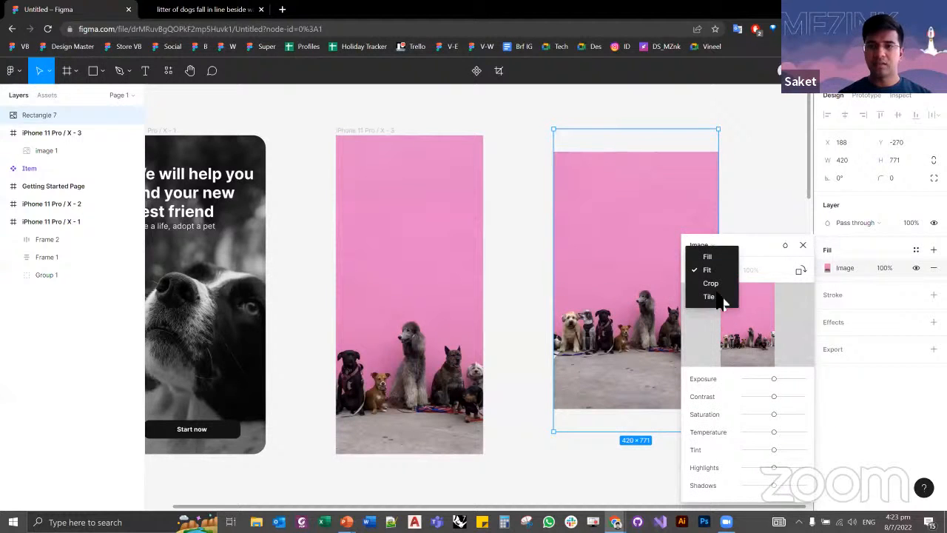
click(800, 247)
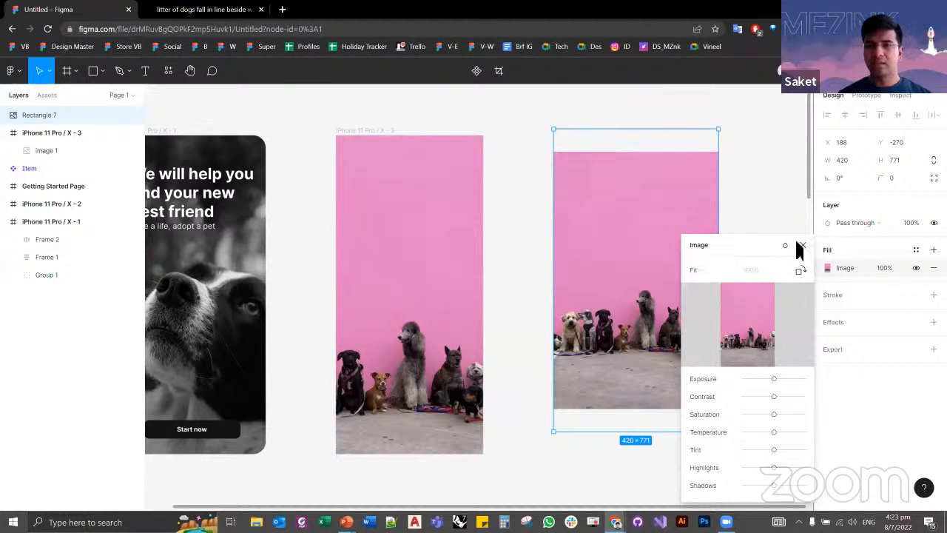
Step: Switch the rectangle's image fill mode back to Fill and close the image settings
click(699, 272)
click(703, 255)
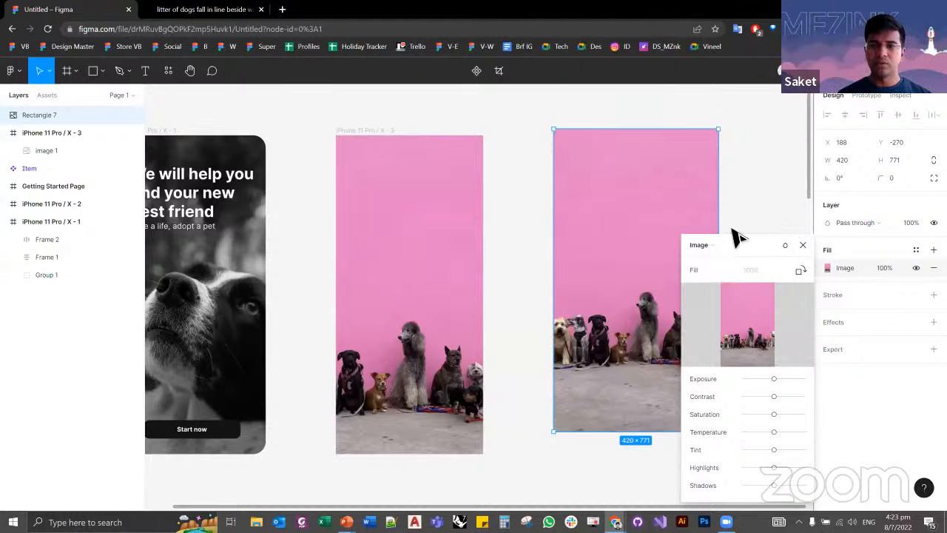
click(804, 247)
Step: Move the photo rectangle closer to the frame, aligned with its top edge, and resize it to about 703 × 453
drag(638, 247, 594, 250)
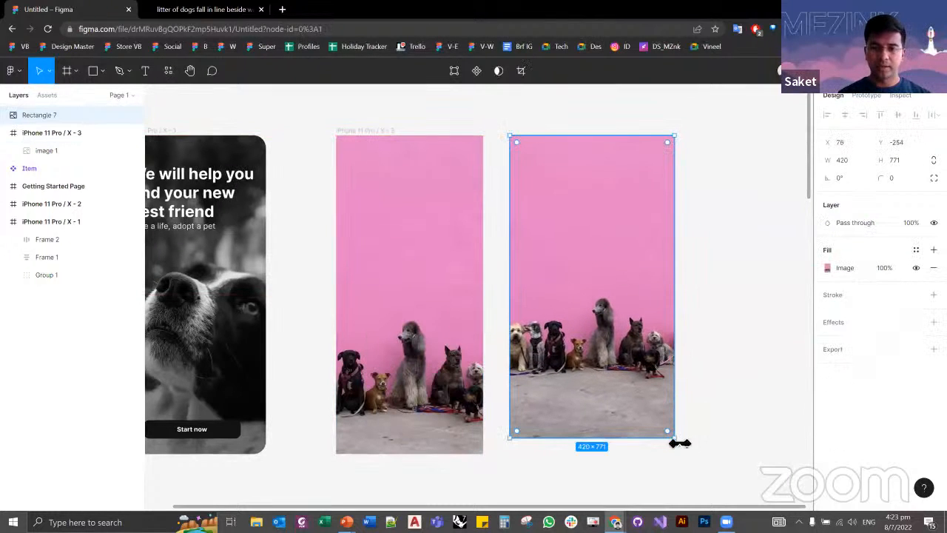
drag(679, 442, 625, 211)
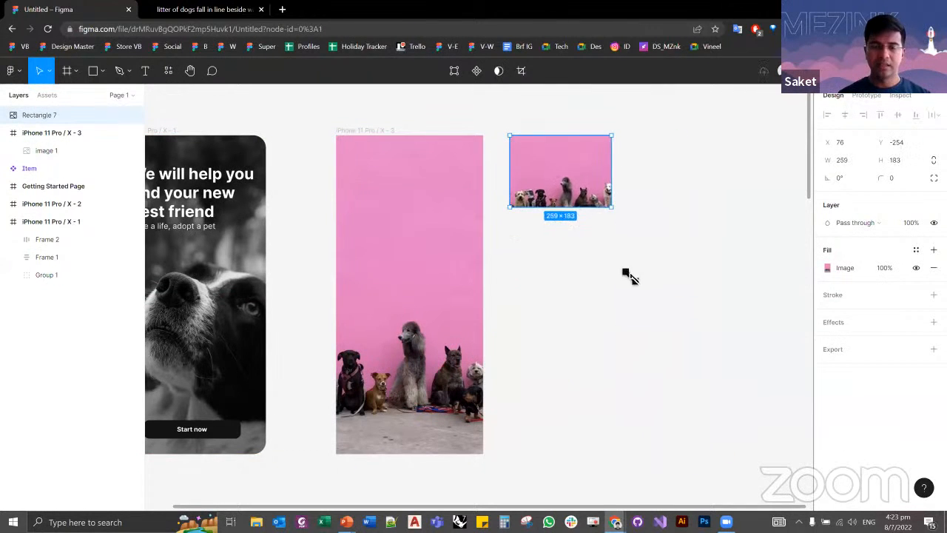
drag(628, 275, 781, 314)
Step: Set the resized landscape rectangle's image fill mode to Fit
double_click(694, 294)
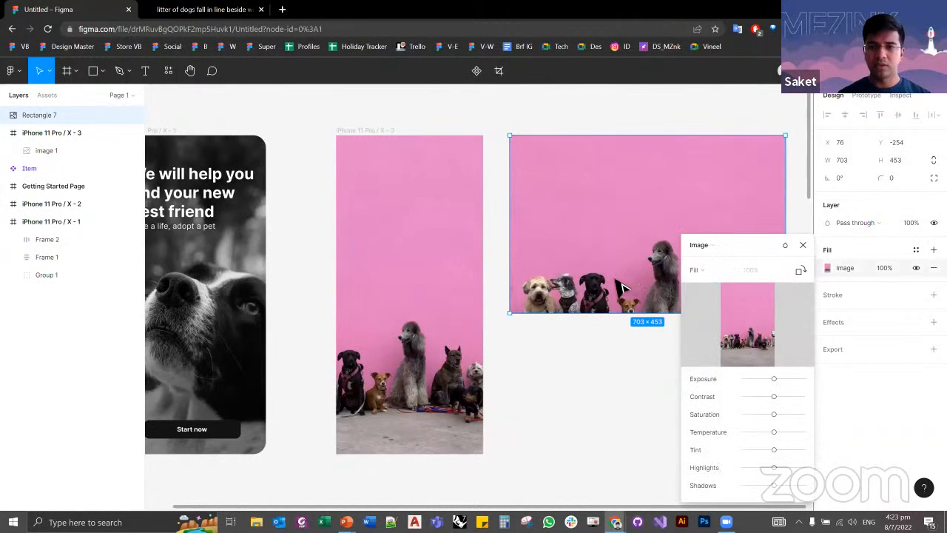
key(Escape)
double_click(651, 289)
click(699, 270)
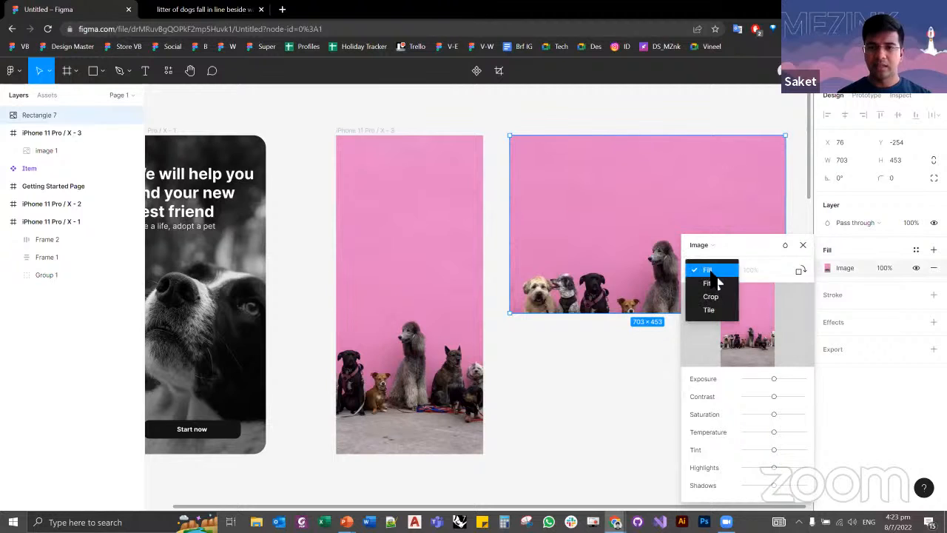
click(703, 284)
Step: Remove the landscape rectangle's image fill and delete the rectangle
drag(606, 275, 607, 341)
key(Delete)
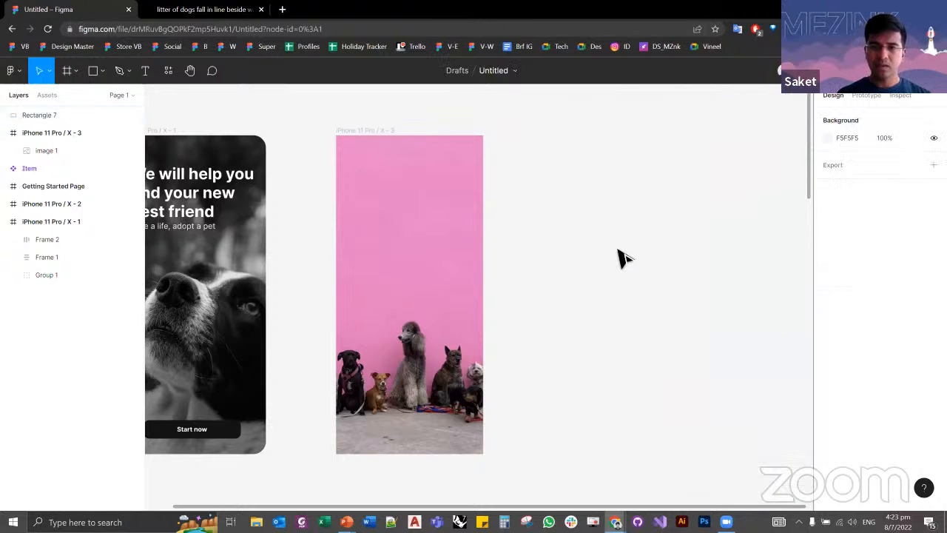
drag(636, 369, 570, 161)
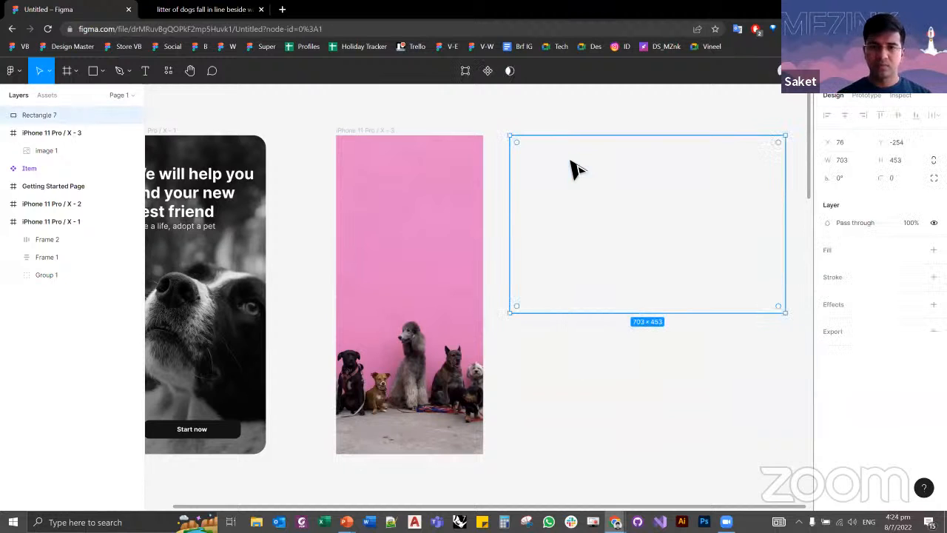
key(Delete)
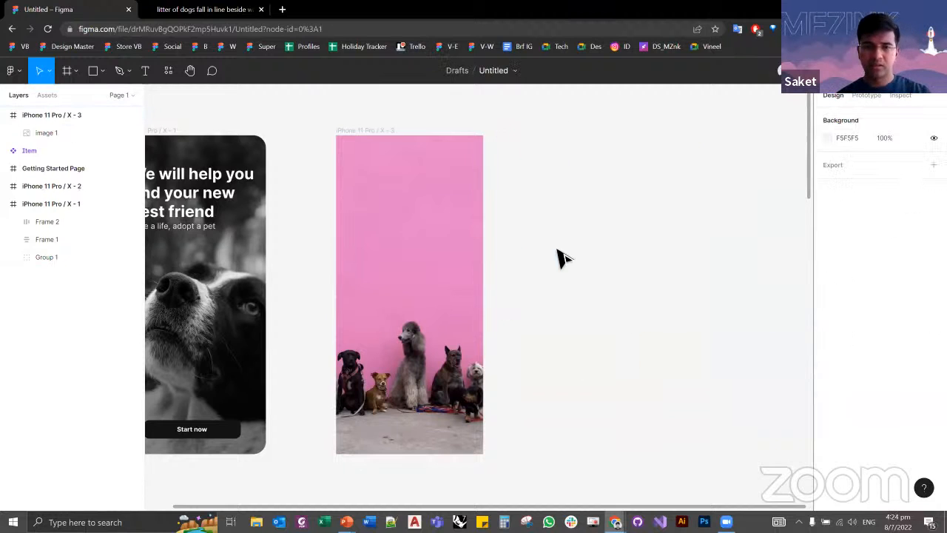
Step: Add the text "We will help you find your new best friend" near the top of the iPhone 11 Pro / X - 3 frame
click(148, 74)
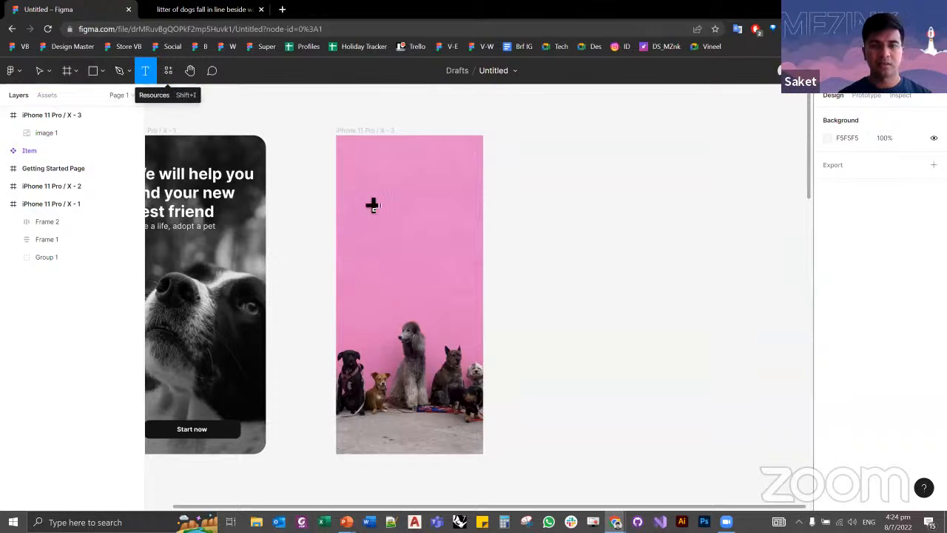
click(367, 179)
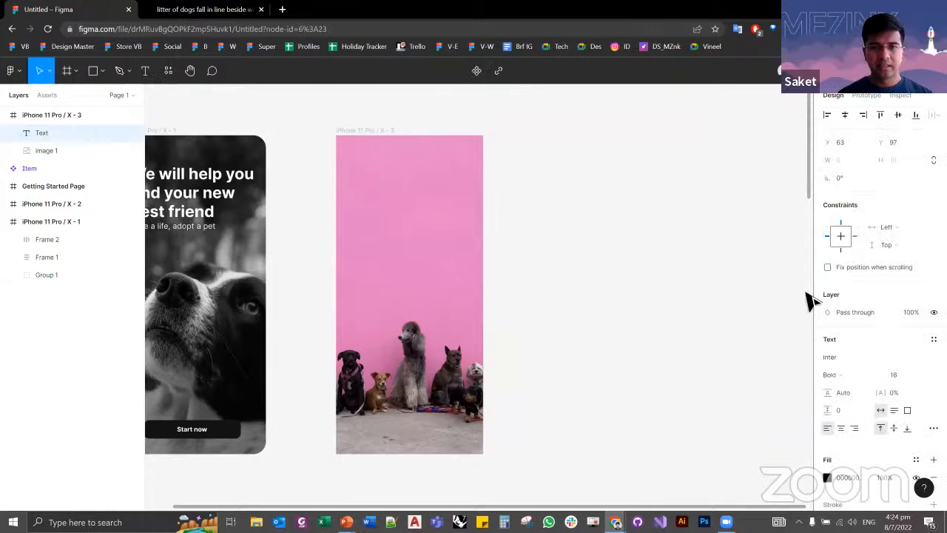
scroll(794, 298, down, 3)
scroll(641, 247, up, 5)
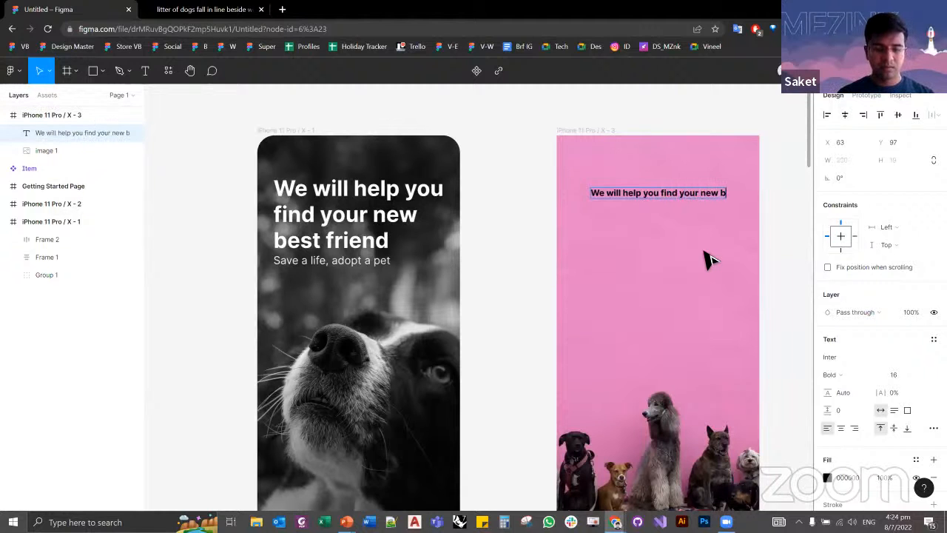
click(703, 252)
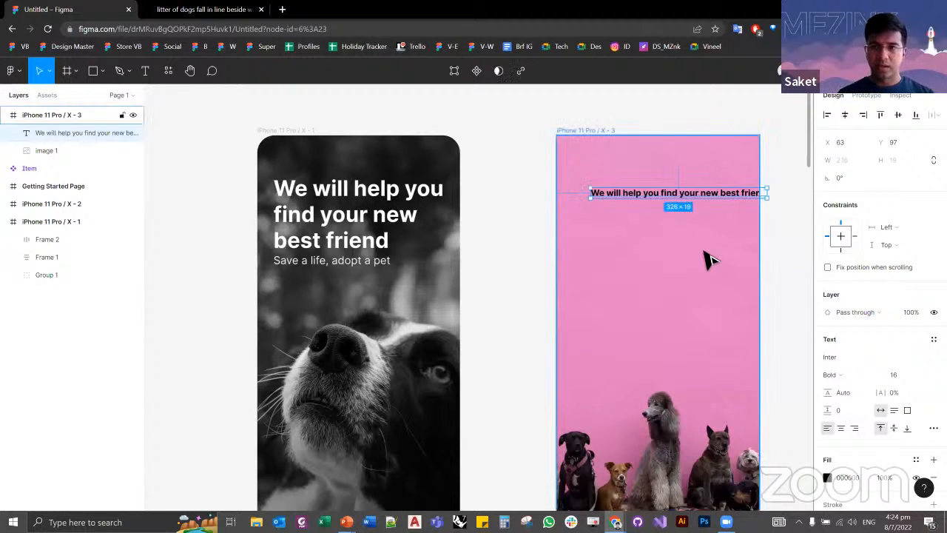
Step: Group the headline and the "Save a life, adopt a pet" text inside Frame 1 of iPhone 11 Pro / X - 1
mouse_move(696, 247)
mouse_down()
mouse_move(576, 241)
mouse_move(694, 256)
mouse_up()
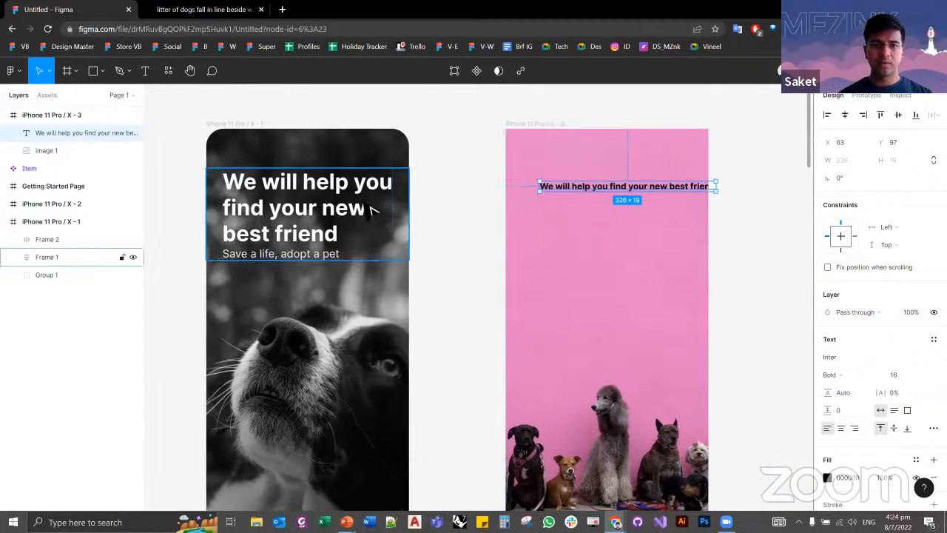
click(353, 195)
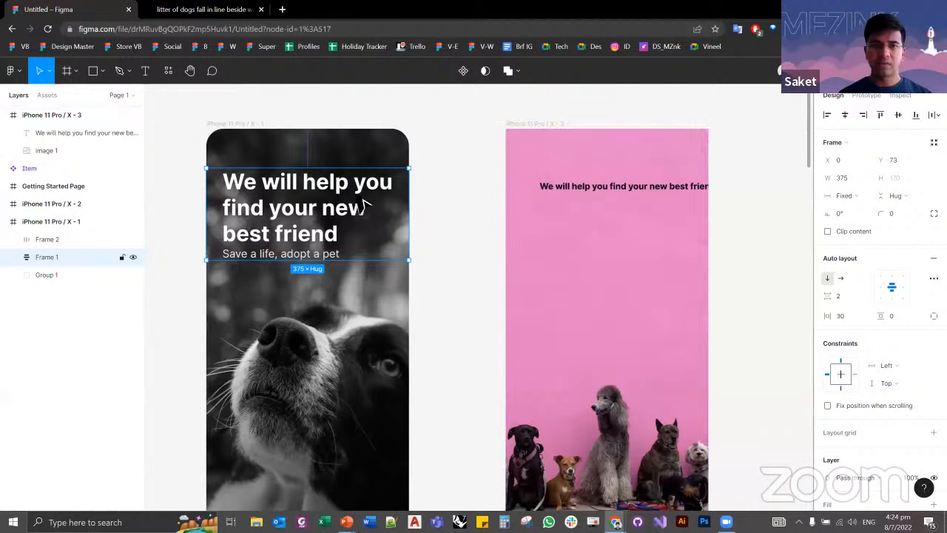
key(ctrl+g)
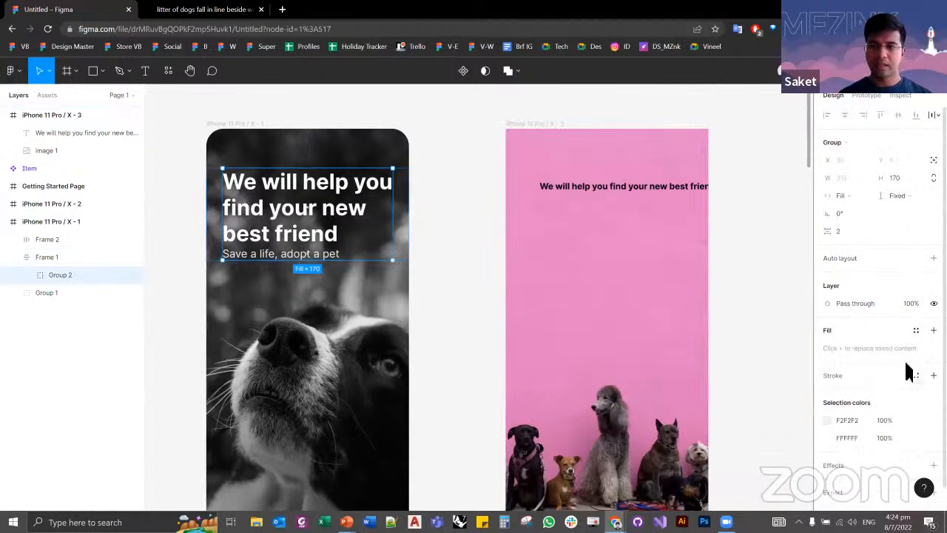
Step: Check the font family, weight and size of the reference headline on iPhone 11 Pro / X - 1
double_click(367, 191)
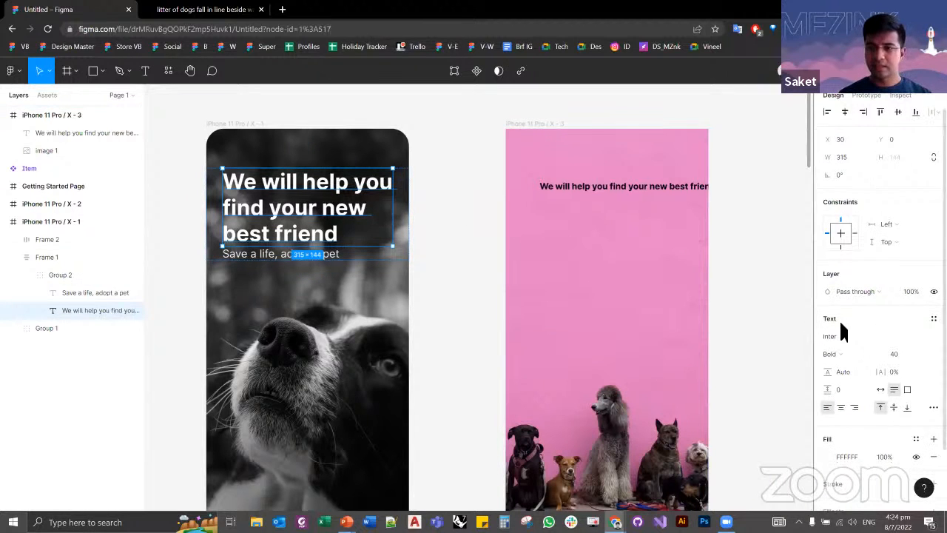
scroll(837, 296, down, 1)
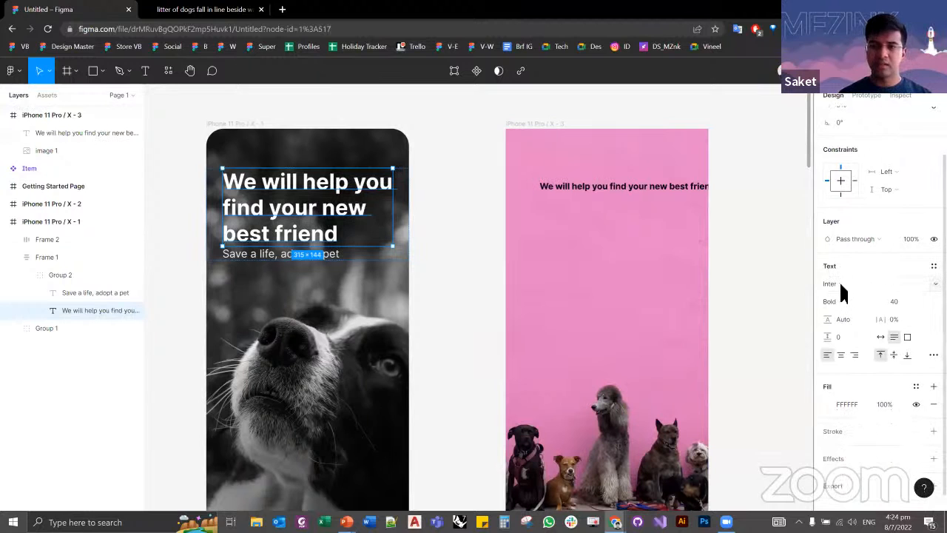
click(903, 284)
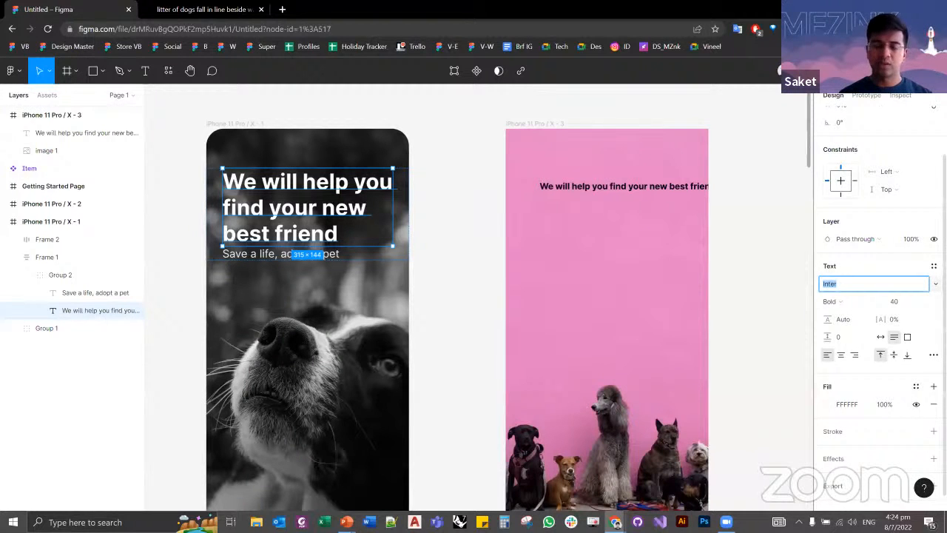
click(935, 284)
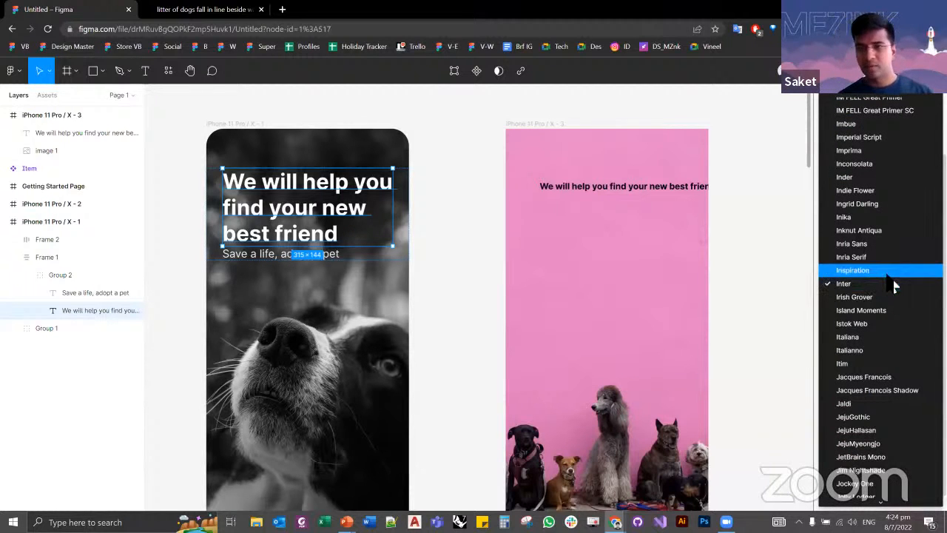
scroll(880, 310, down, 2)
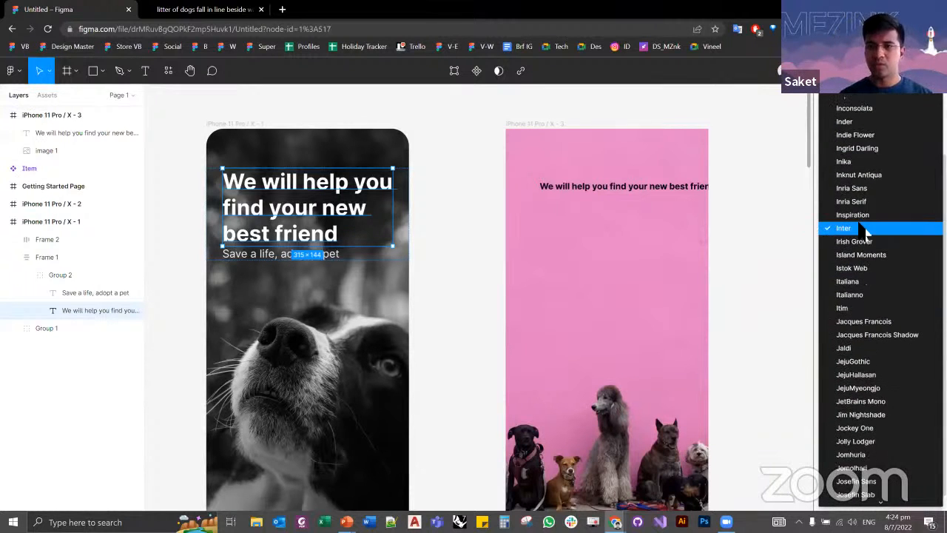
click(862, 228)
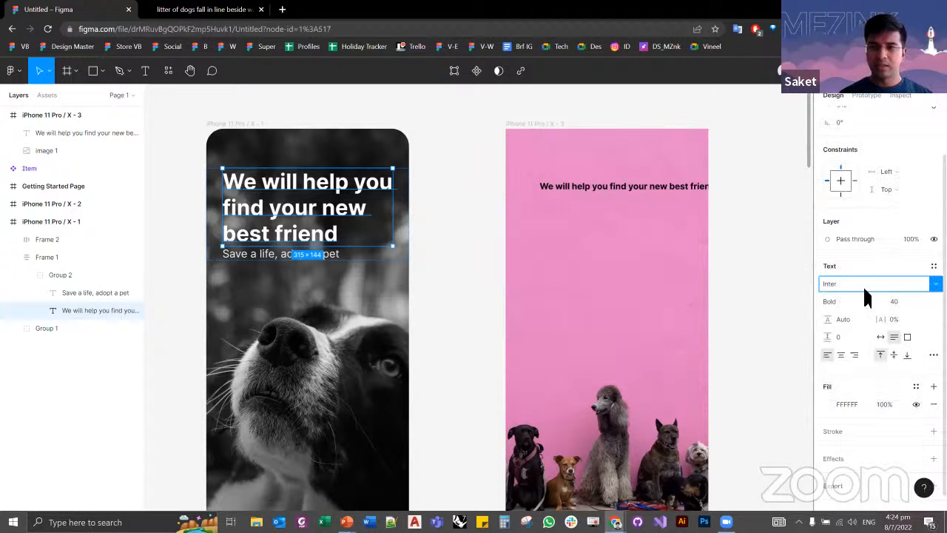
click(851, 302)
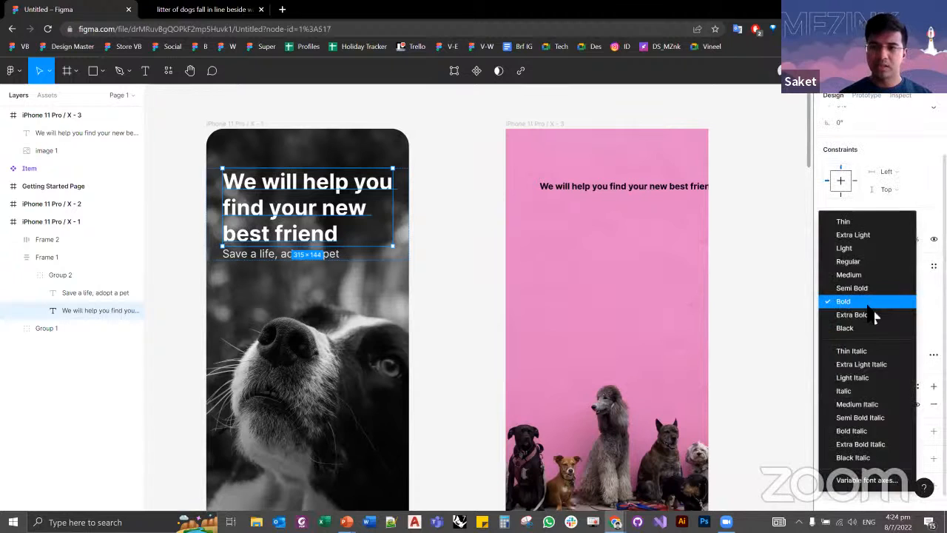
click(907, 301)
click(715, 247)
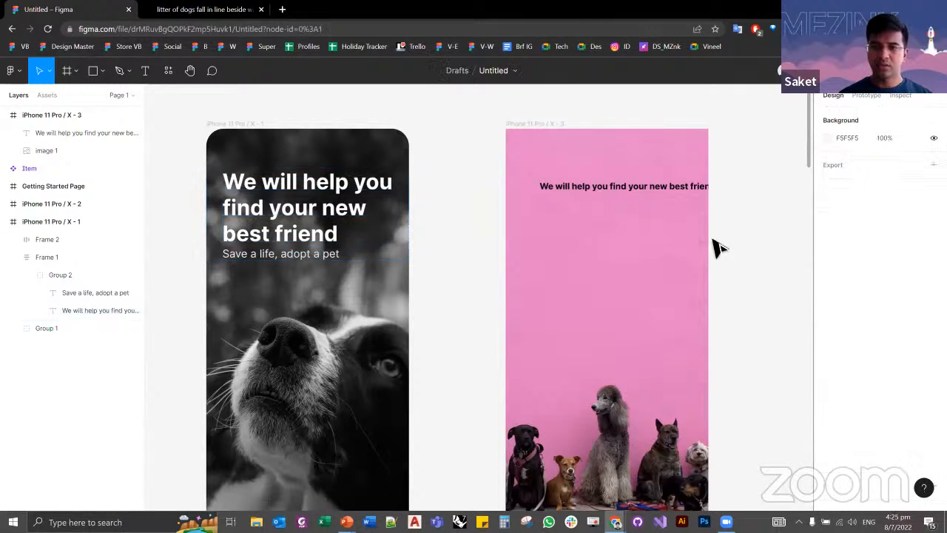
Step: Set the font size of the headline on iPhone 11 Pro / X - 3 to 40
click(673, 198)
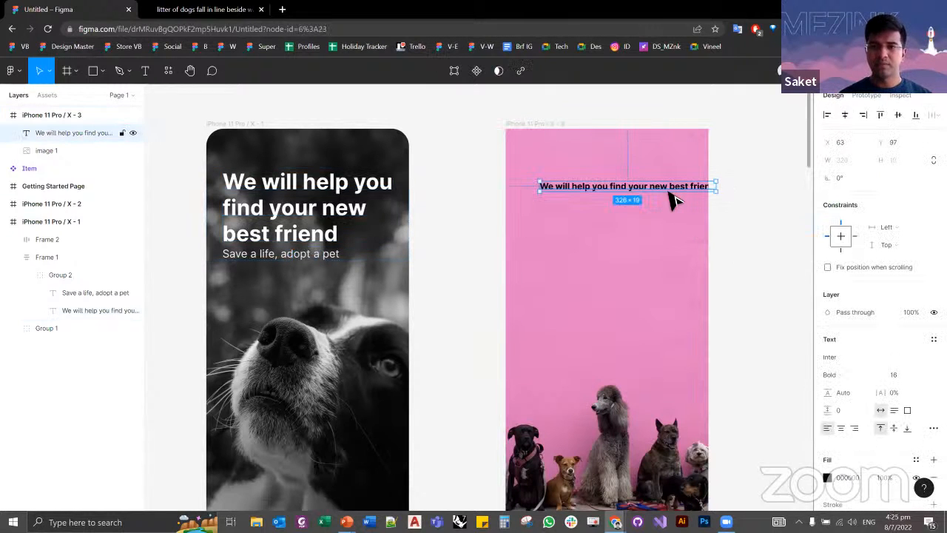
click(852, 357)
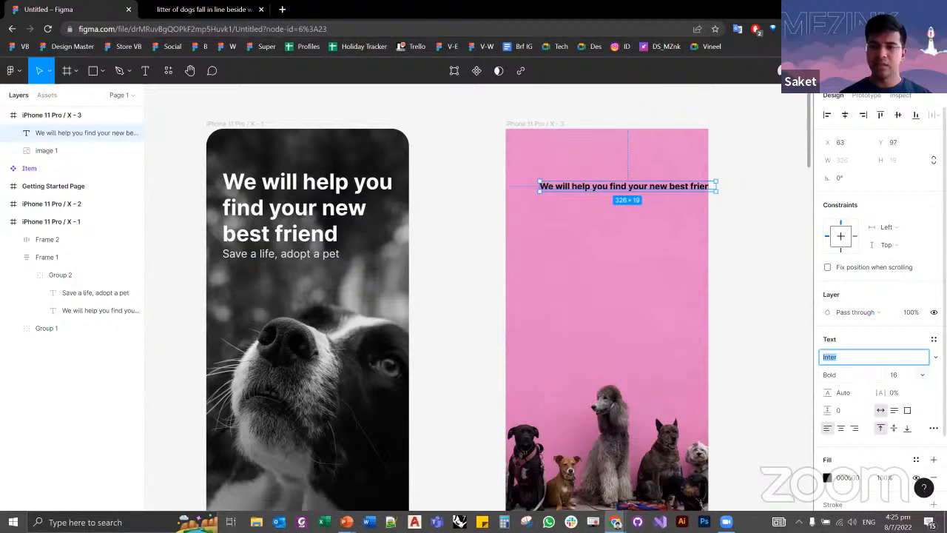
click(921, 374)
click(907, 441)
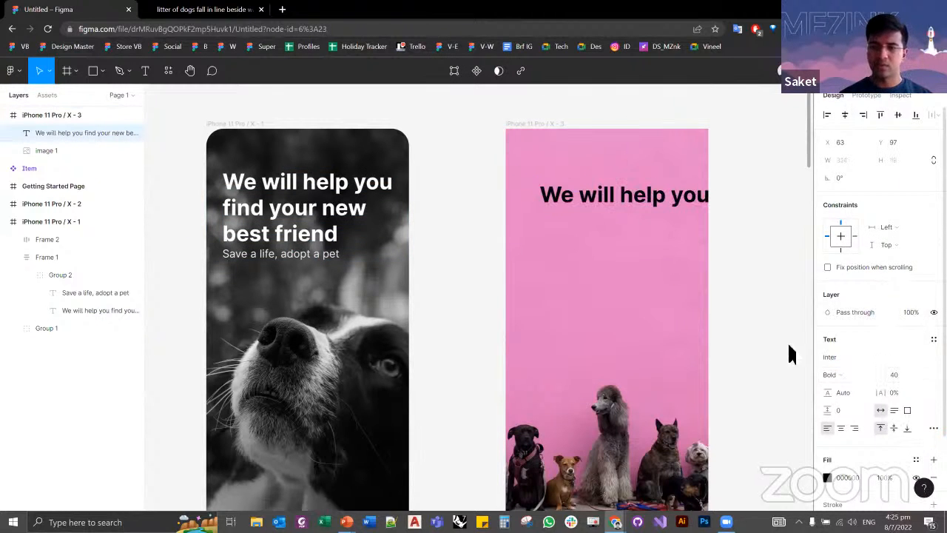
click(722, 275)
scroll(698, 281, right, 2)
scroll(503, 218, down, 1)
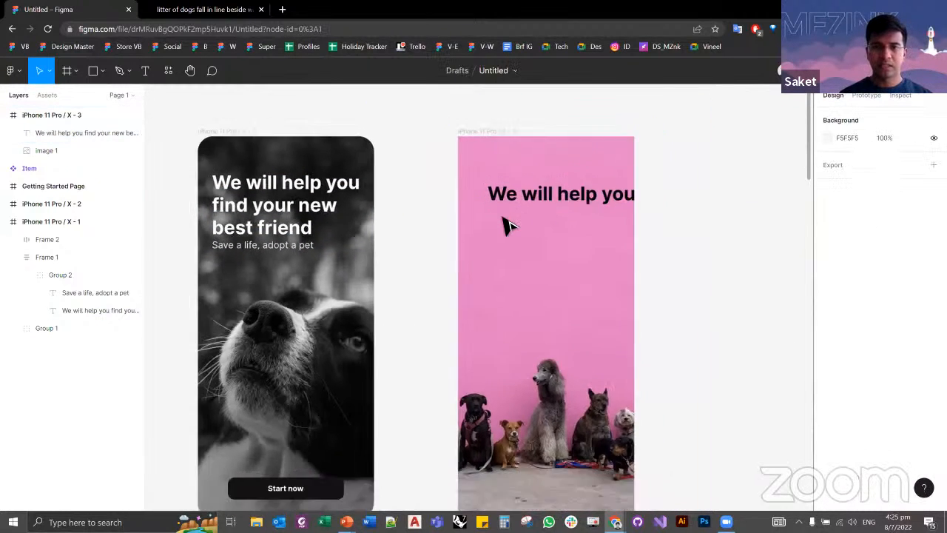
Step: Narrow the iPhone 11 Pro / X - 3 headline's text box to about 289 wide so it wraps, and move it to about X 51, Y 80
click(507, 199)
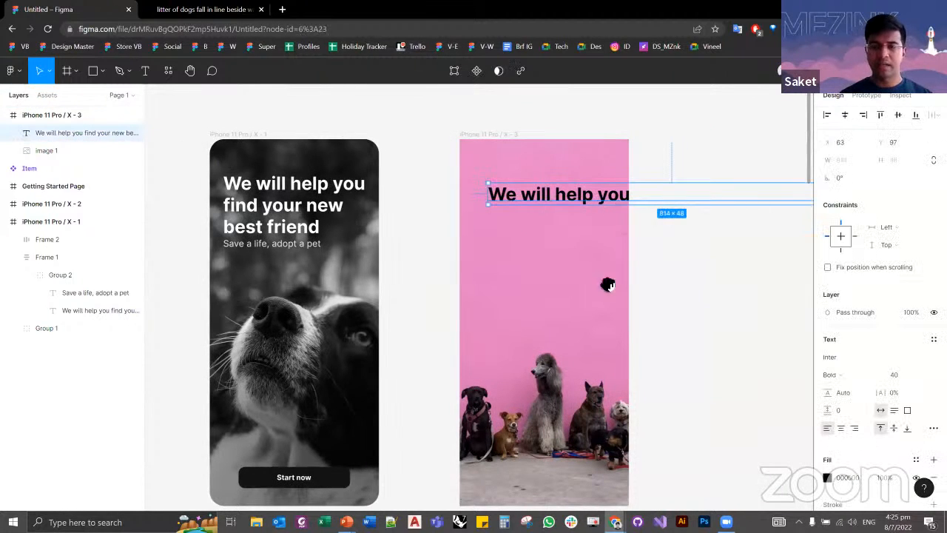
scroll(446, 214, right, 3)
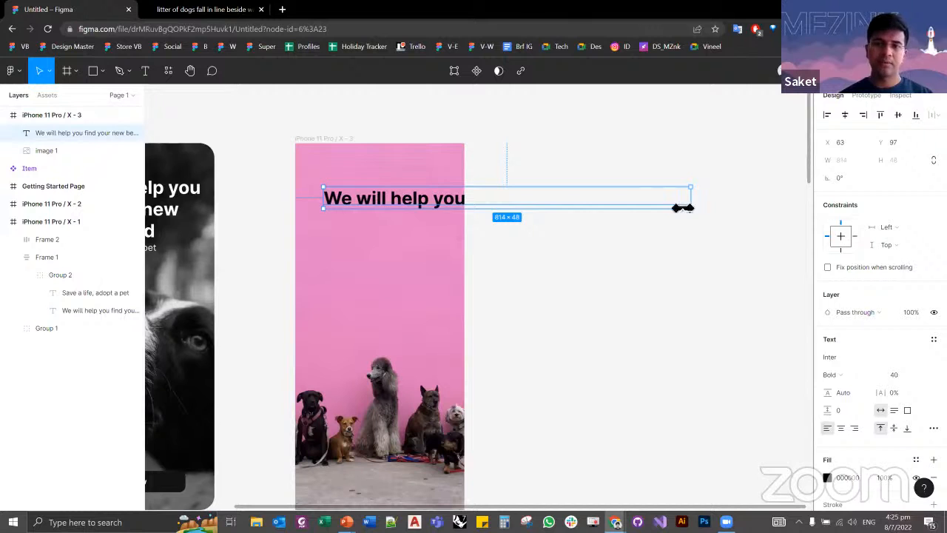
drag(681, 208, 708, 275)
click(486, 243)
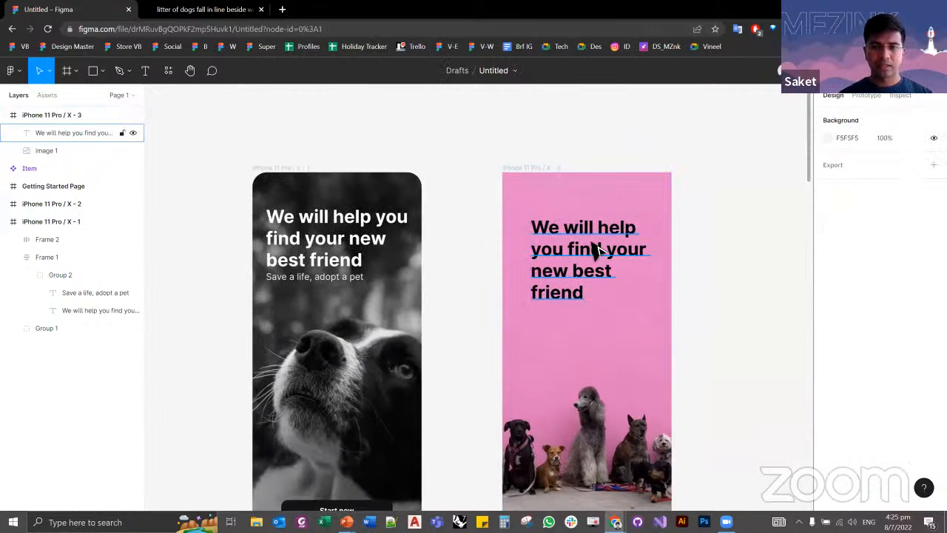
drag(593, 244, 588, 235)
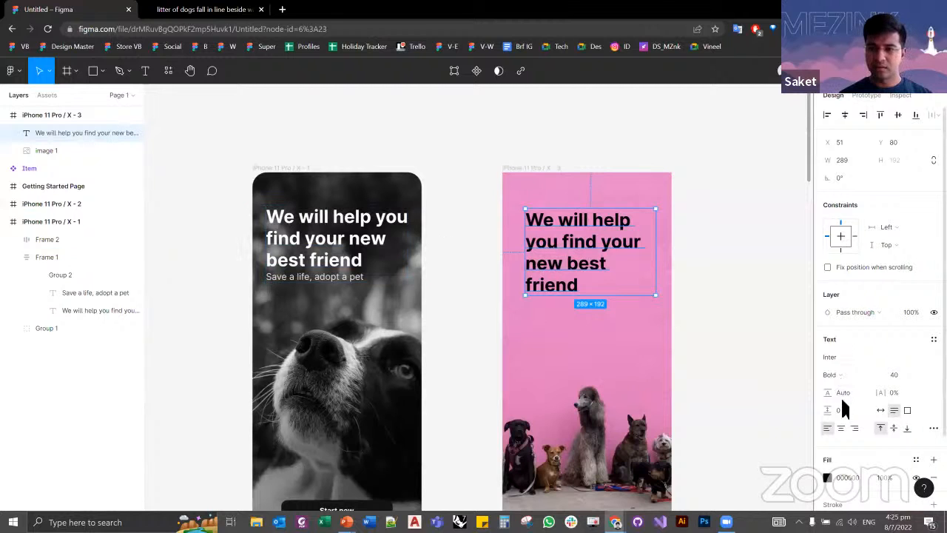
Step: Try white (FFFFFF) and red (C13030) as the fill colour of the headline on iPhone 11 Pro / X - 3
scroll(841, 403, down, 1)
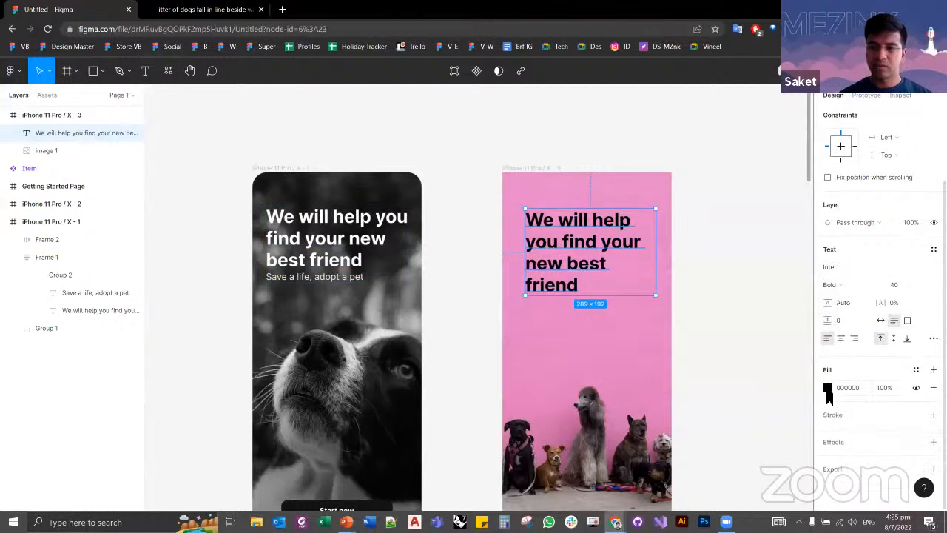
click(827, 389)
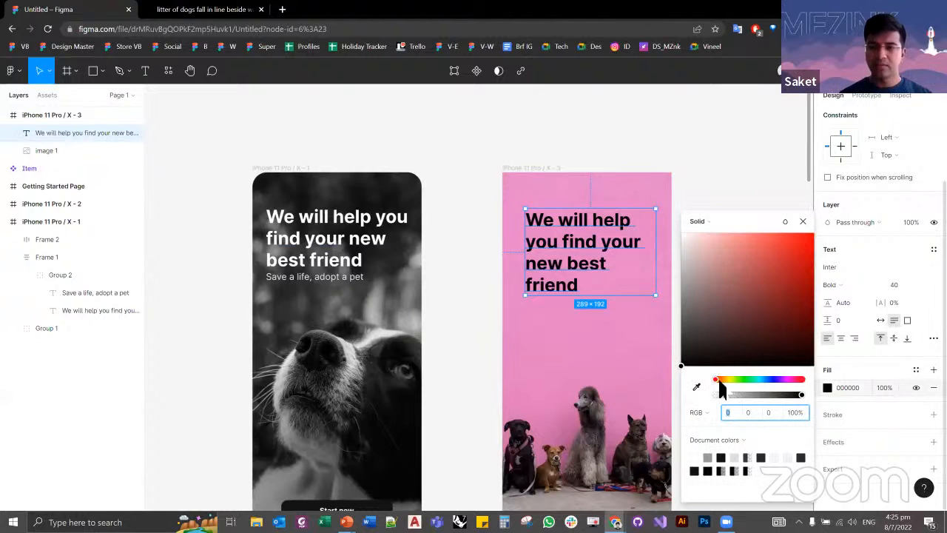
mouse_move(721, 389)
mouse_down()
mouse_move(812, 386)
mouse_move(715, 392)
mouse_up()
drag(697, 256, 663, 222)
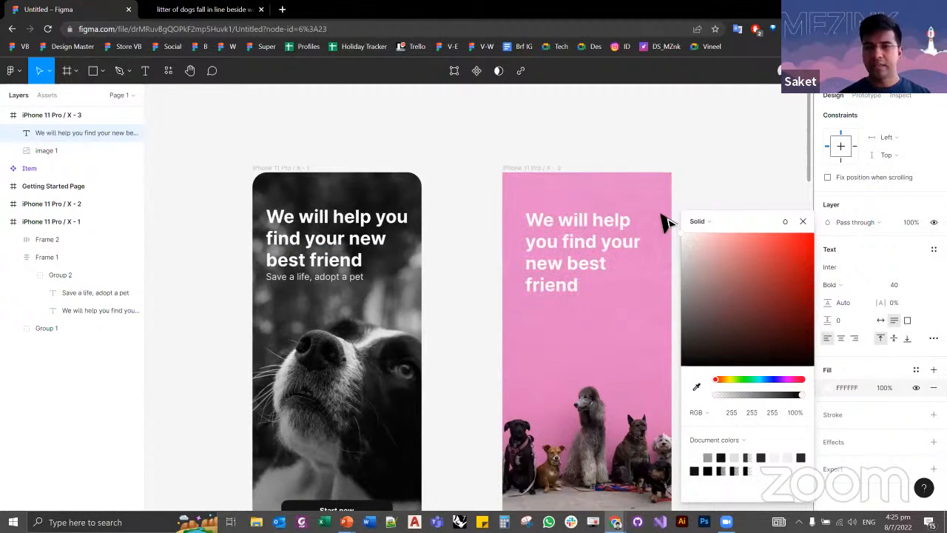
drag(683, 256, 780, 265)
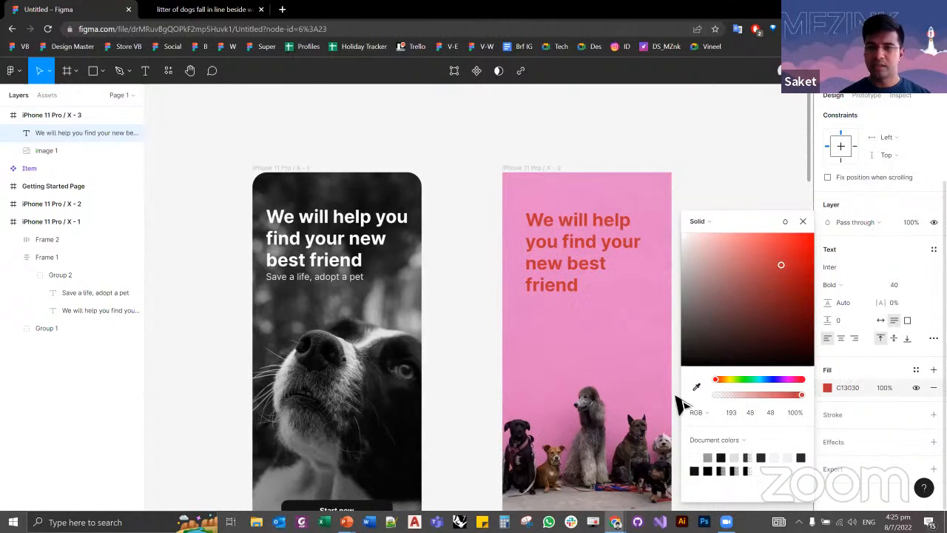
Step: Set the pink screen headline's fill to white (FFFFFF) by sampling the reference headline with the eyedropper
click(696, 386)
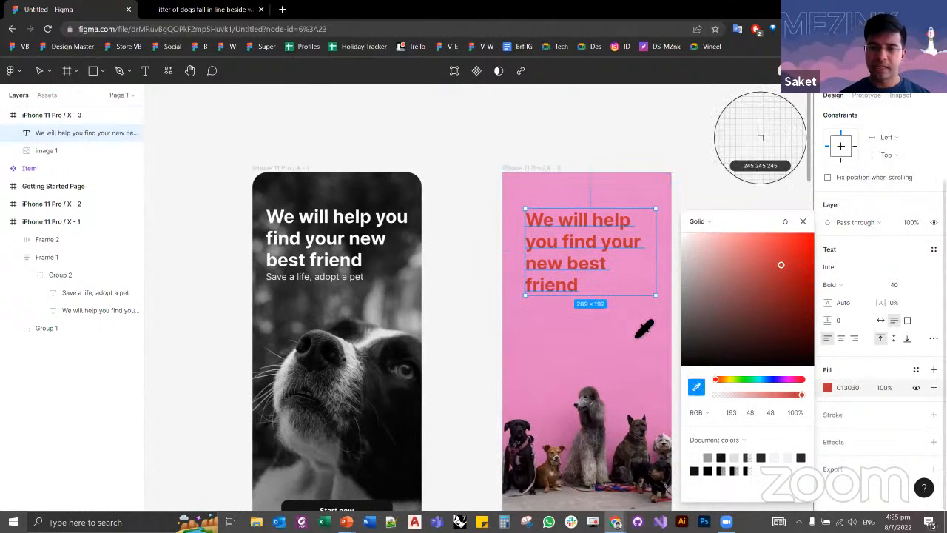
click(409, 231)
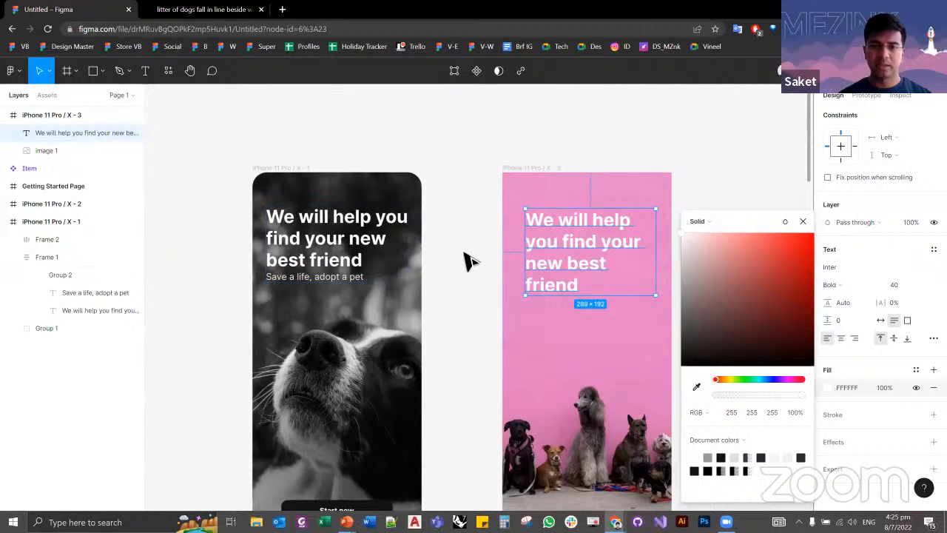
click(696, 386)
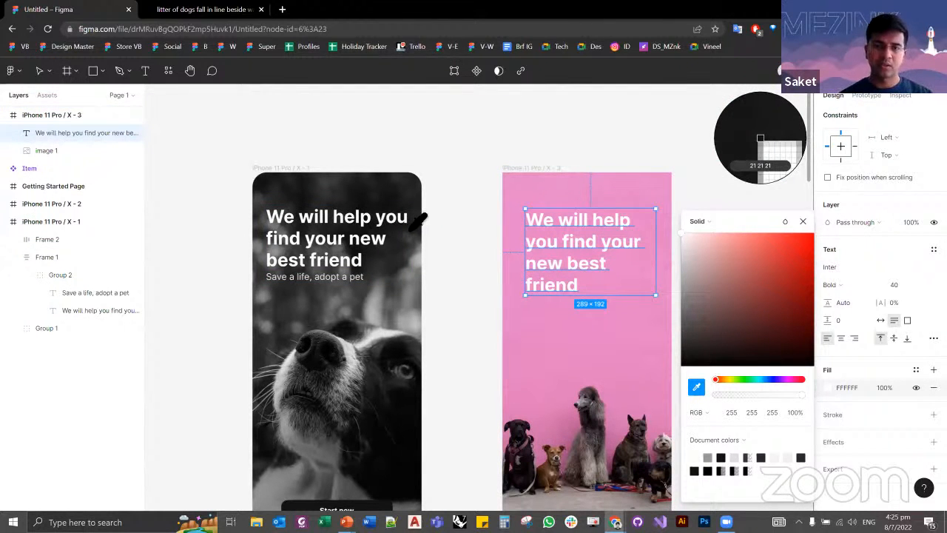
key(Escape)
click(474, 260)
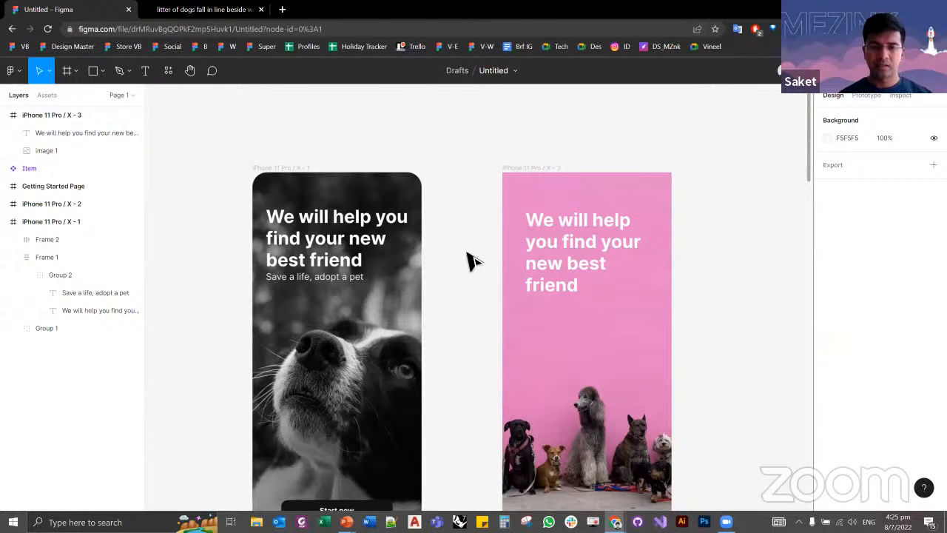
Step: Measure the reference headline's distances to the edges of the iPhone 11 Pro / X - 1 frame
click(596, 253)
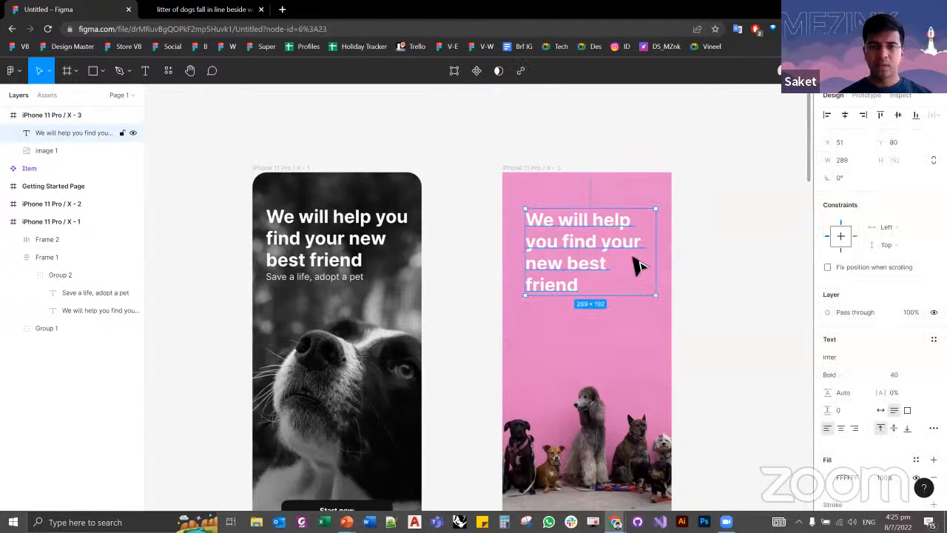
click(477, 246)
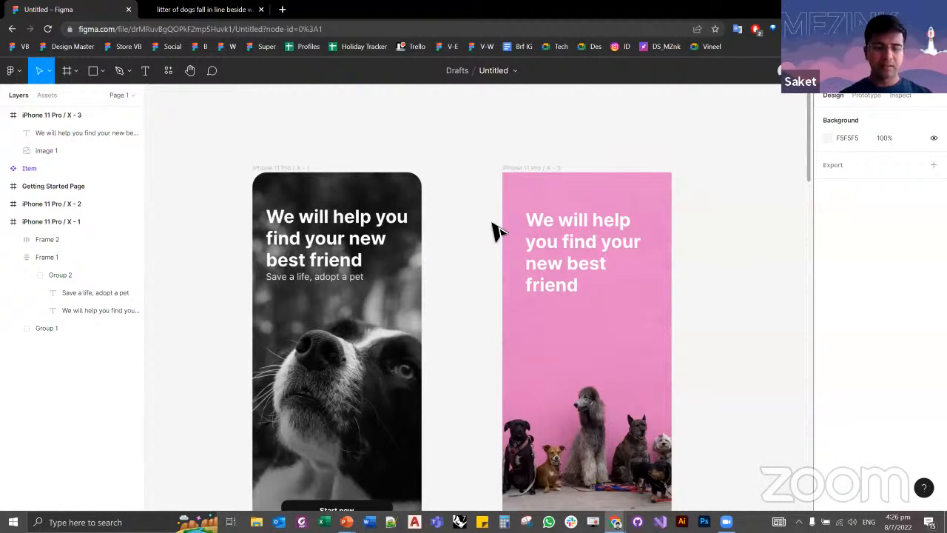
click(337, 240)
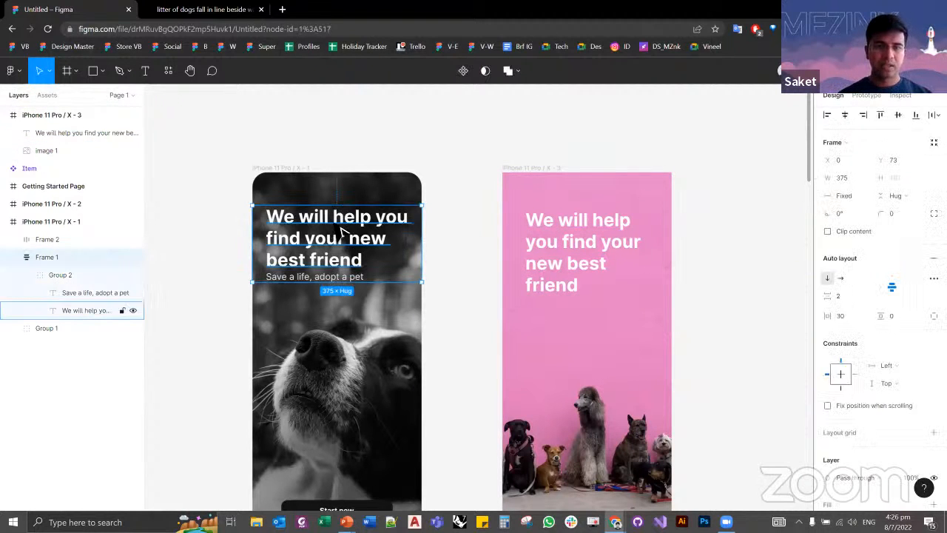
double_click(335, 233)
double_click(335, 233)
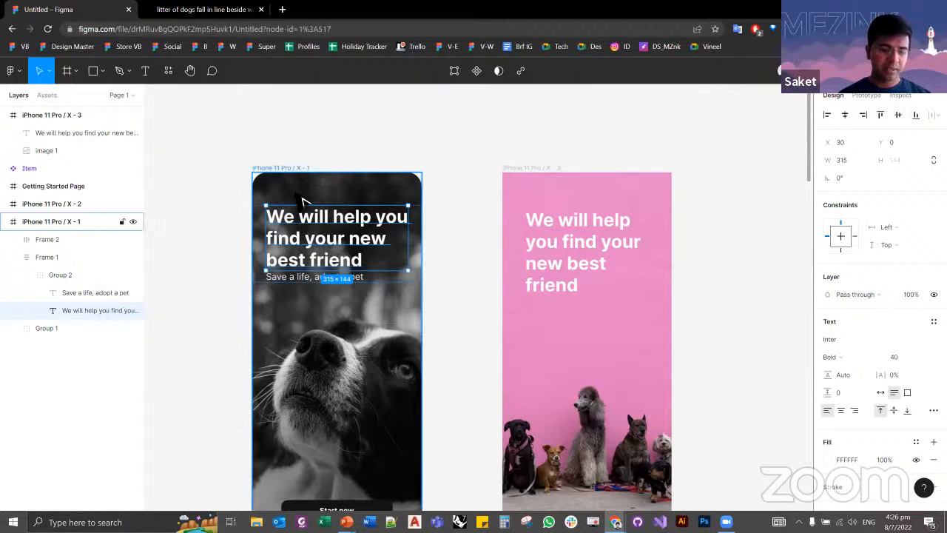
key(alt)
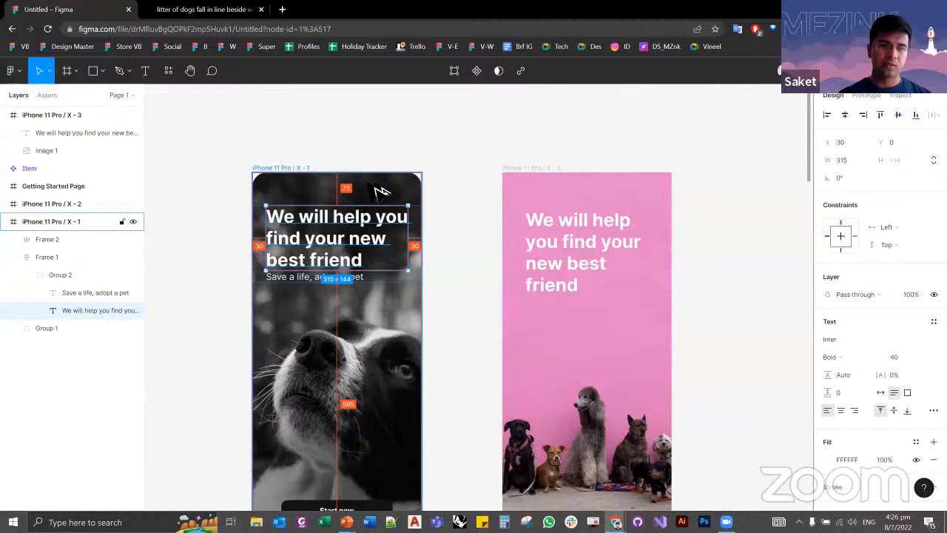
click(384, 153)
Step: Nudge Frame 1 up to Y 70 in iPhone 11 Pro / X - 1 and check its top spacing
click(373, 240)
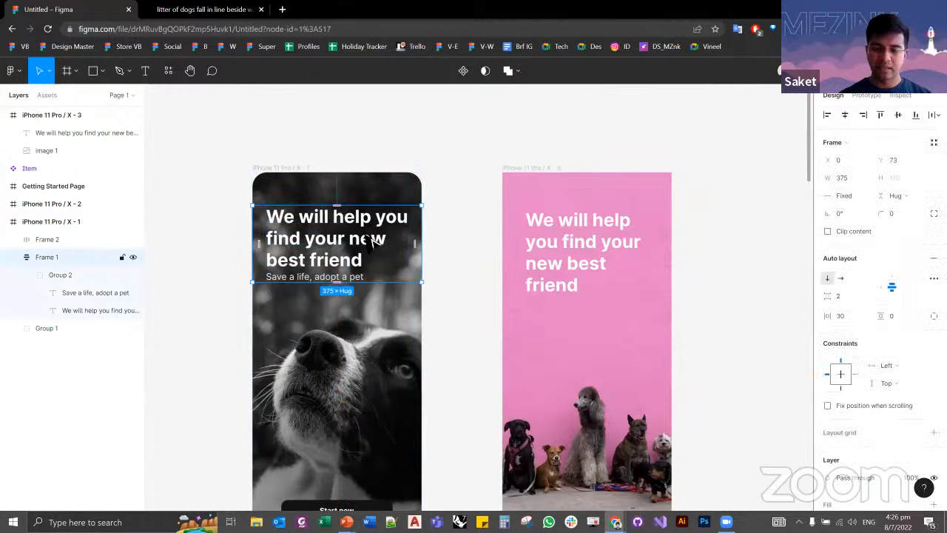
key(Up)
key(Up)
key(Up)
key(alt)
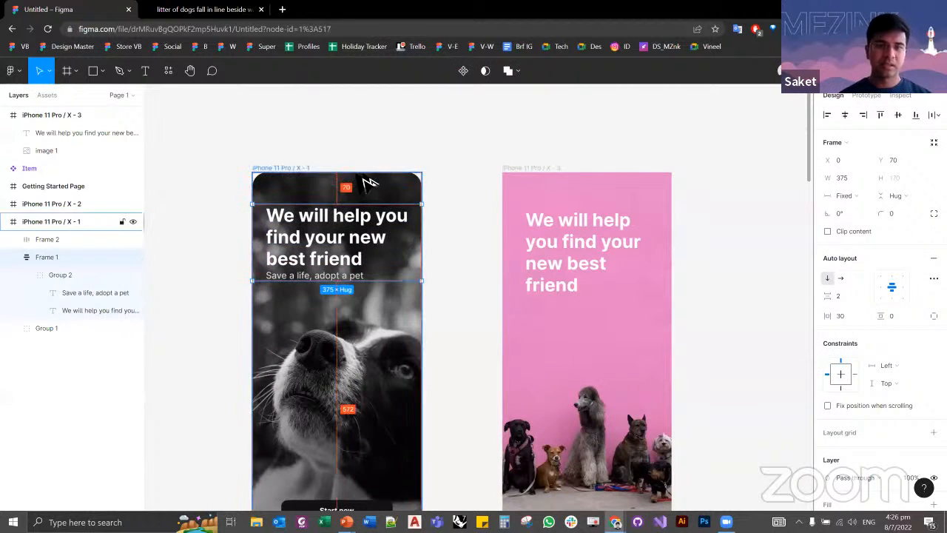
click(484, 222)
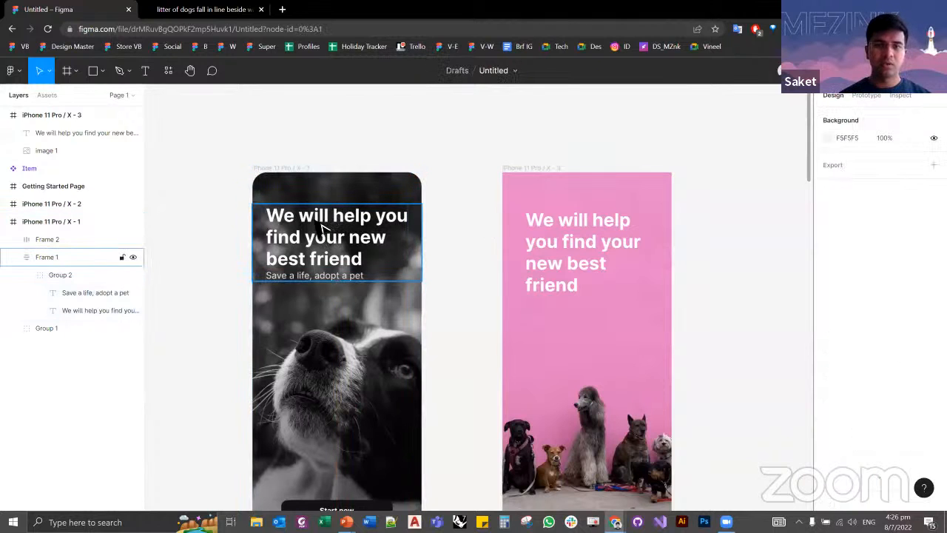
Step: Check the reference headline's position and nudge the headline on iPhone 11 Pro / X - 3 up to Y 70
ctrl+click(321, 230)
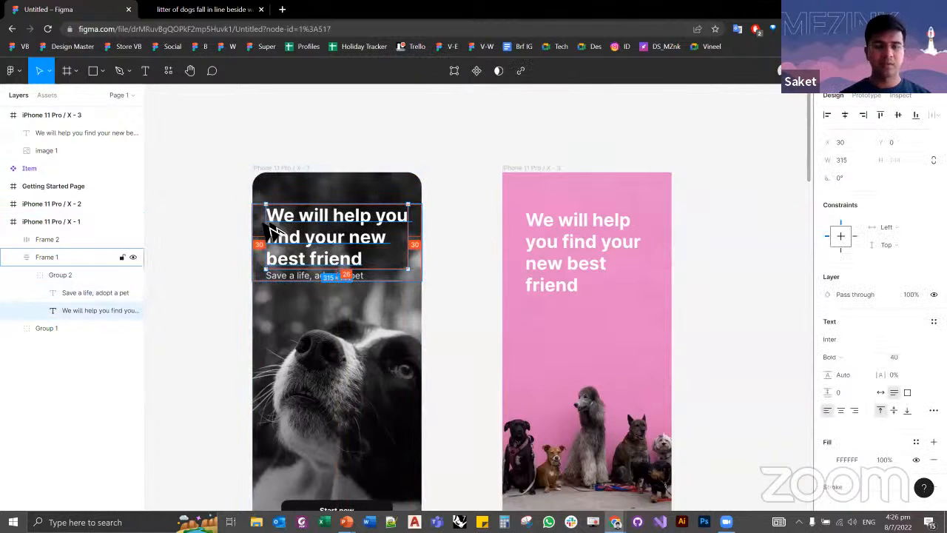
click(488, 218)
click(598, 221)
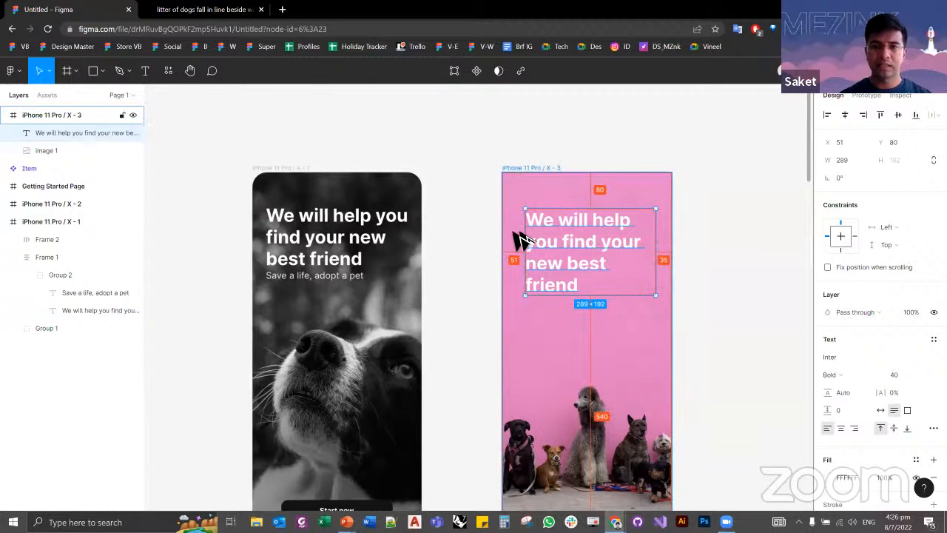
key(Up)
key(Up)
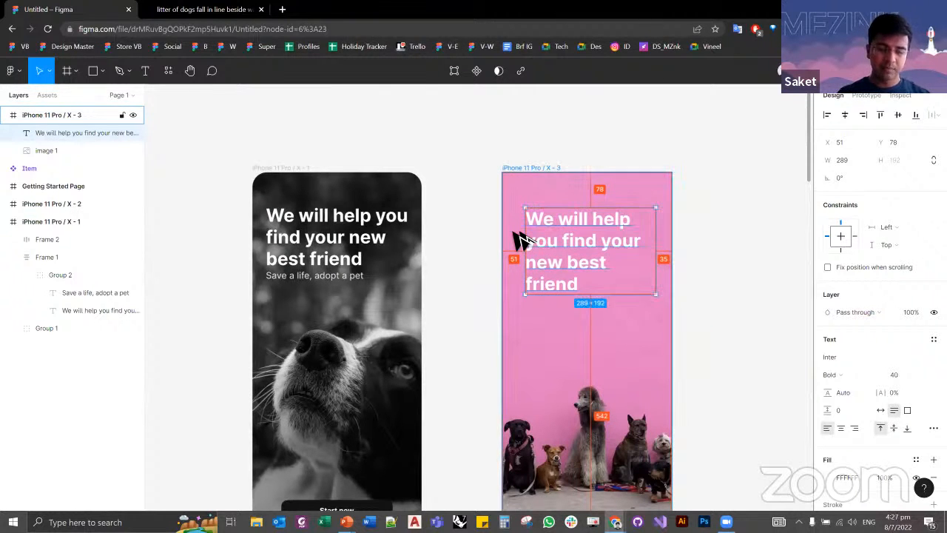
key(Up)
key(Up)
key(Up)
key(Up)
key(Up)
key(Up)
key(Up)
key(Up)
key(Up)
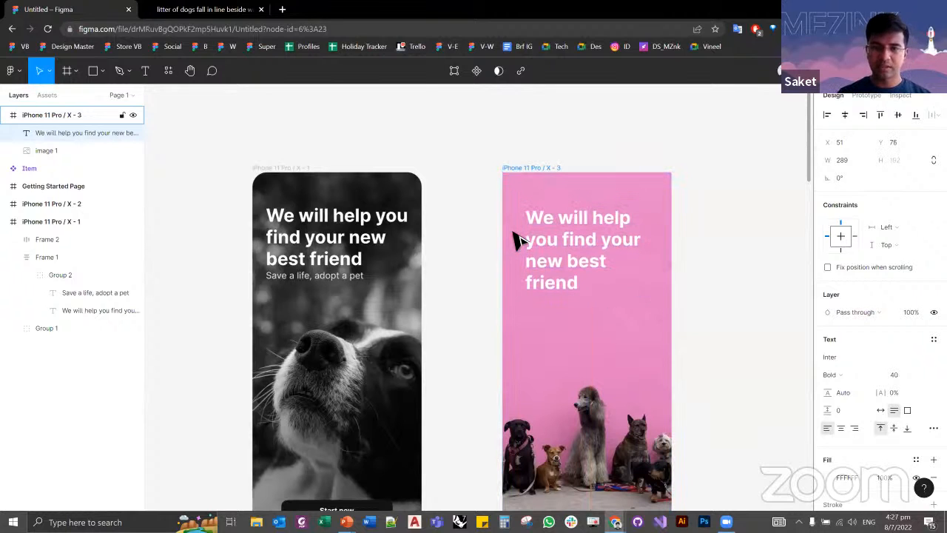
key(Up)
key(Up)
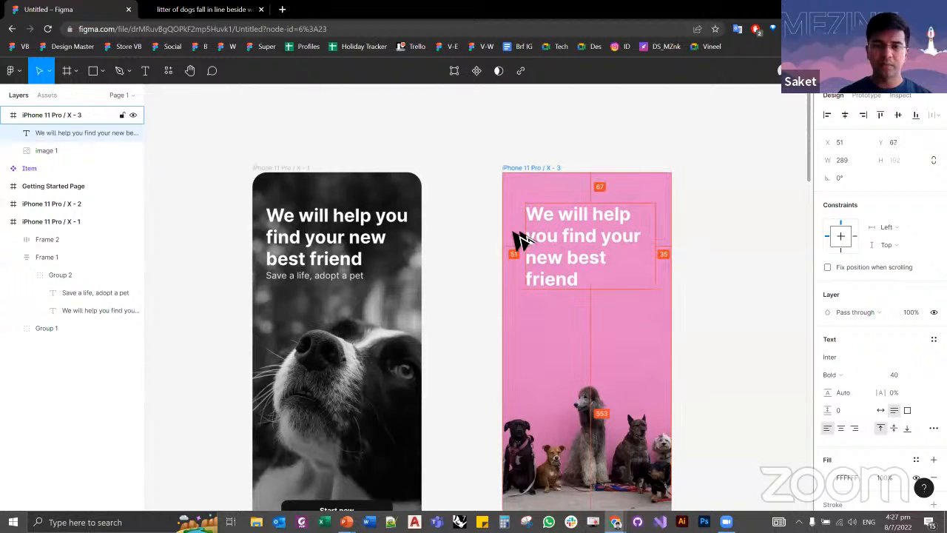
key(Up)
key(Up)
key(Up)
key(Down)
key(Down)
key(Down)
key(Down)
key(Down)
key(Down)
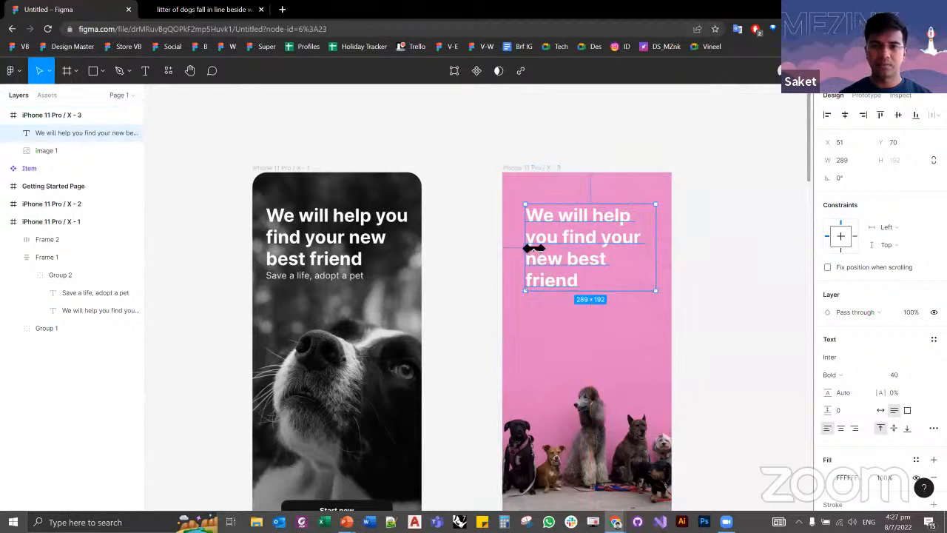
Step: Widen the pink screen headline's text box to 302 from its left edge and nudge it left to X 30
drag(534, 249, 519, 244)
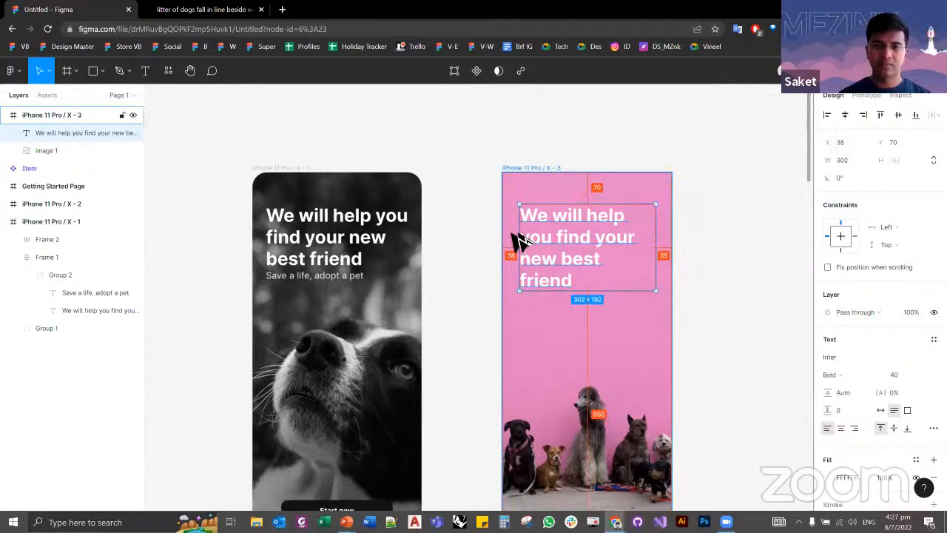
key(Left)
key(Left)
key(Left)
key(Left)
key(Left)
key(Left)
key(Left)
key(Left)
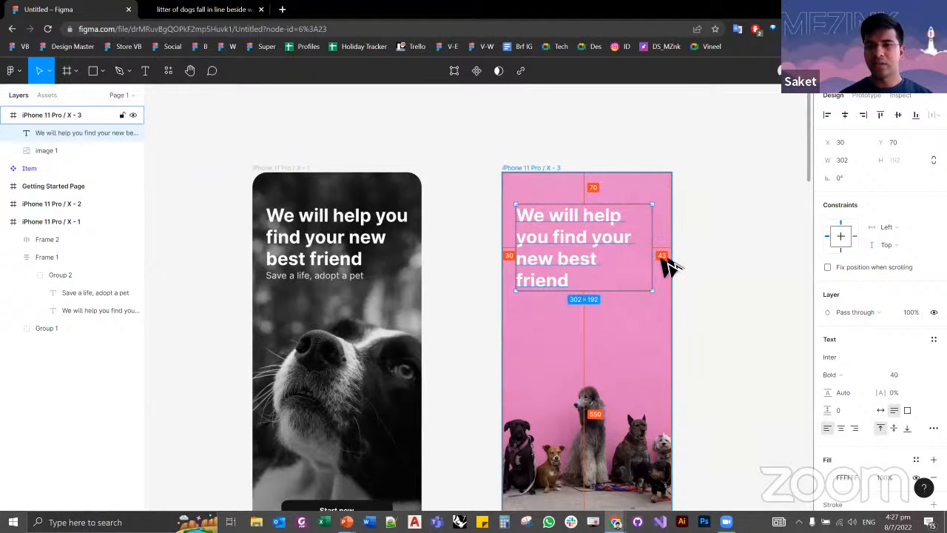
Step: Try a width of 315 on the pink screen headline, check its side margins, and undo the width change
click(844, 166)
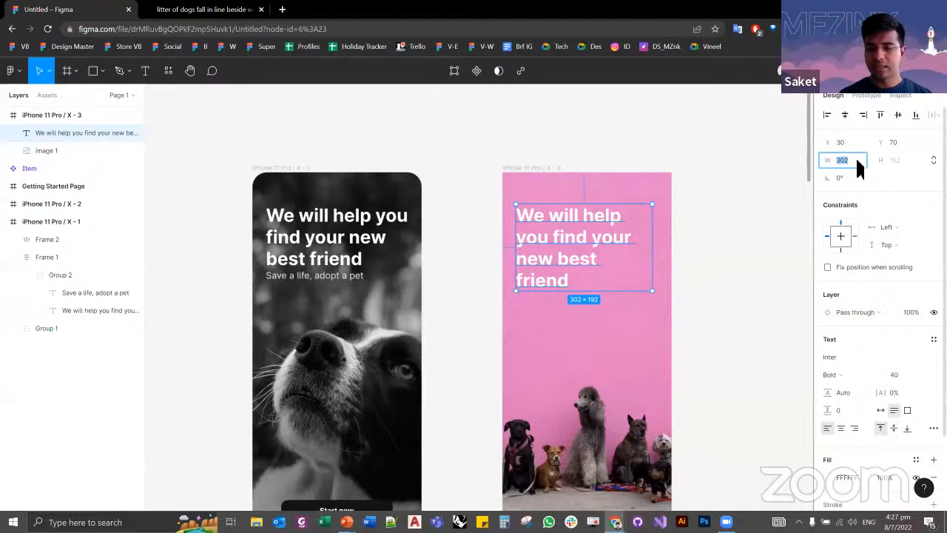
text(315)
key(Return)
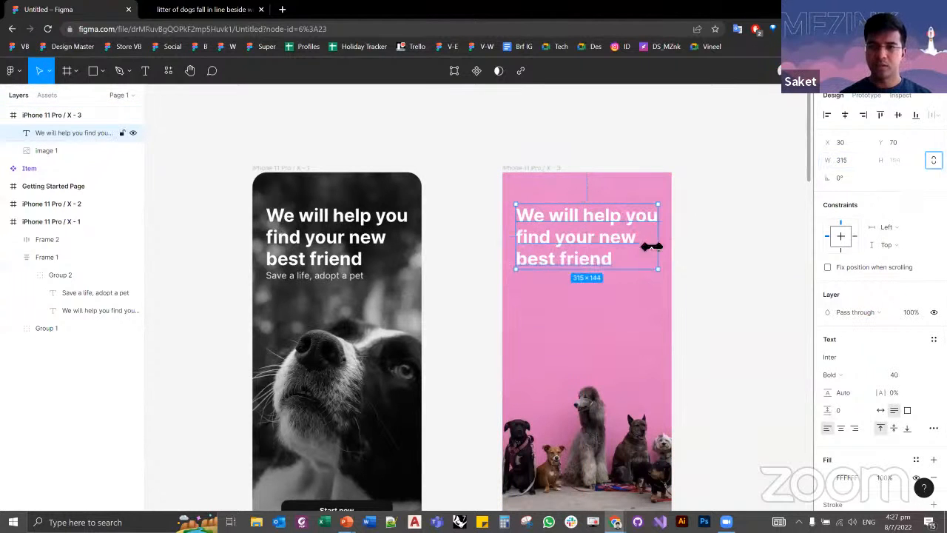
click(676, 239)
click(625, 250)
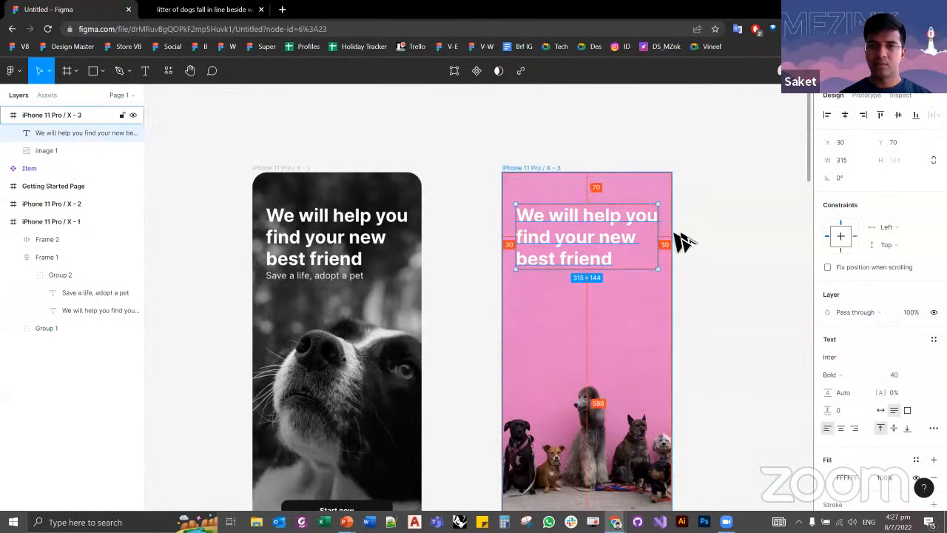
click(710, 248)
key(ctrl+z)
key(ctrl+z)
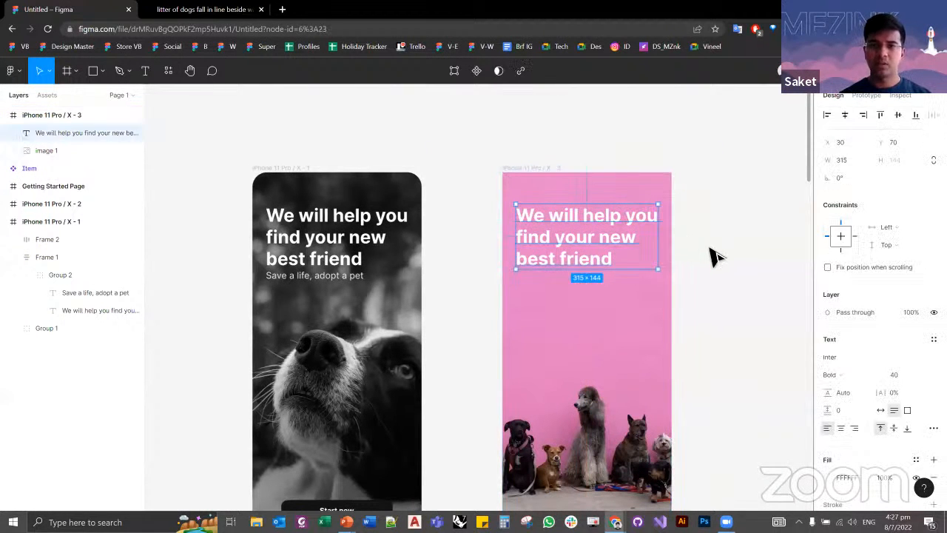
click(703, 253)
click(621, 256)
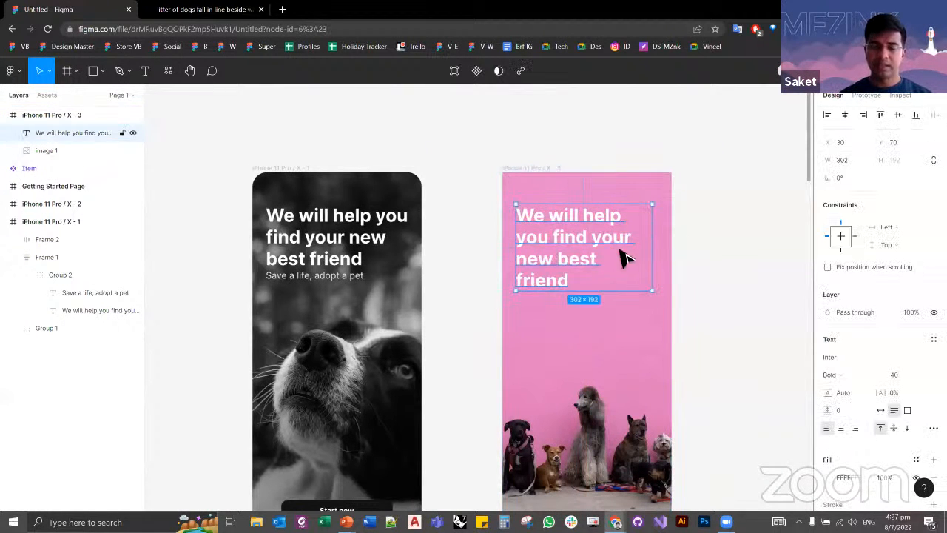
Step: Check the reference headline's width and set the pink screen headline's width to 315
click(349, 235)
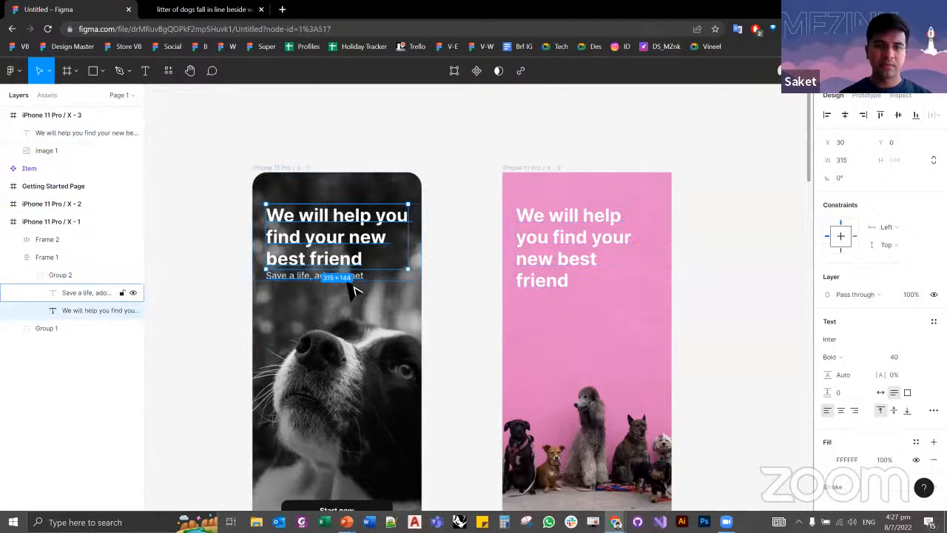
click(577, 271)
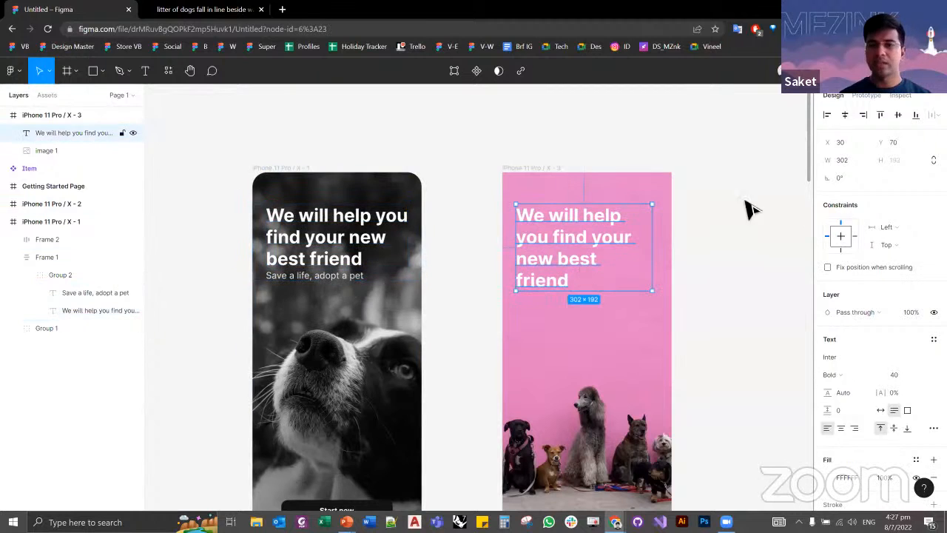
click(847, 159)
text(315)
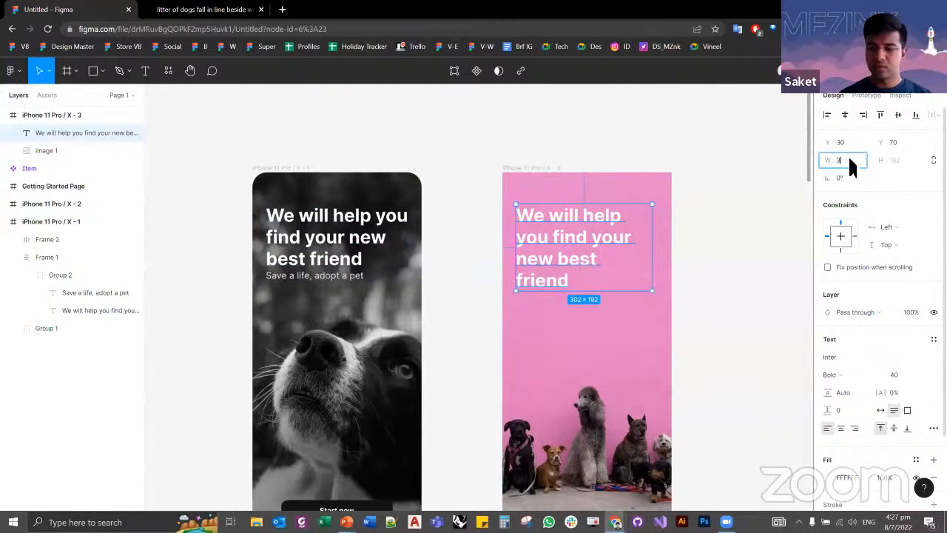
key(Return)
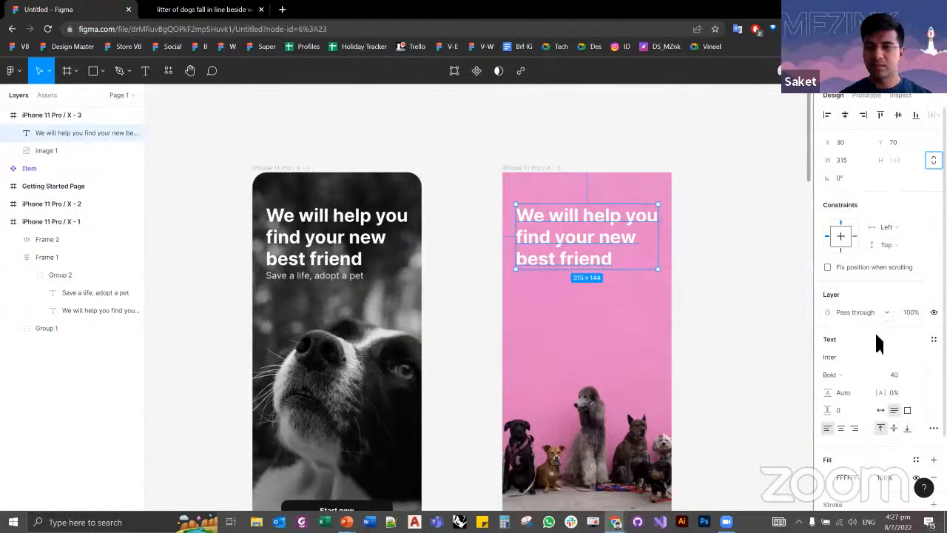
Step: Try auto width and a fixed-size box 355 high on the pink screen headline, and restore auto height
click(881, 411)
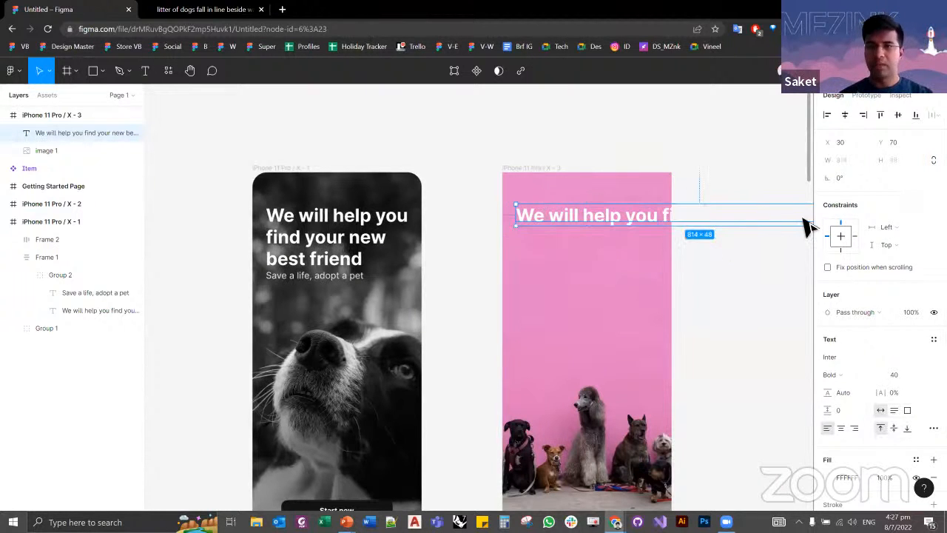
key(ctrl+z)
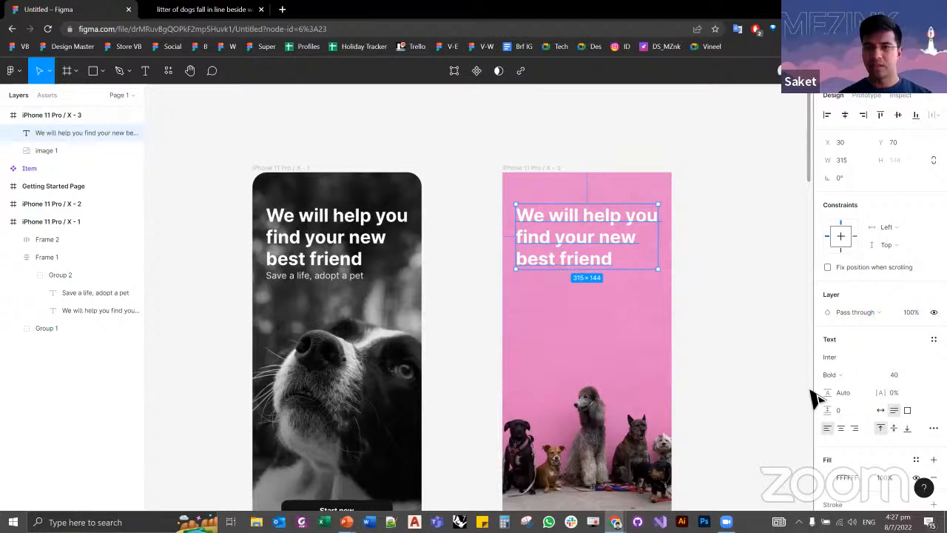
click(907, 411)
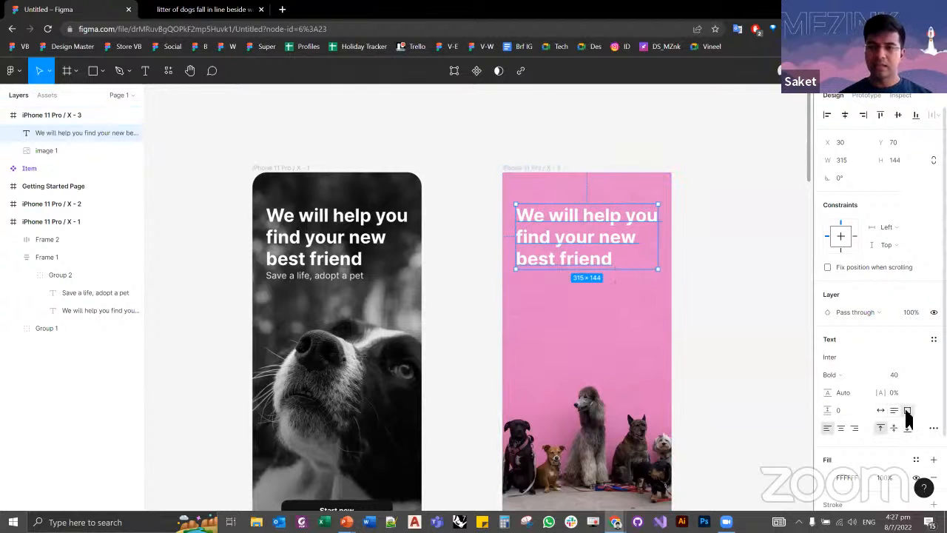
drag(631, 270, 635, 363)
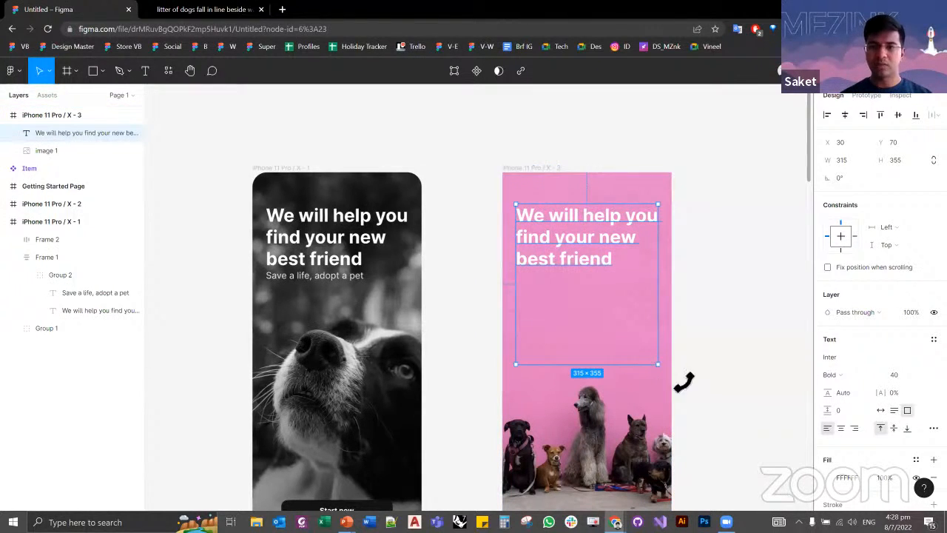
click(895, 411)
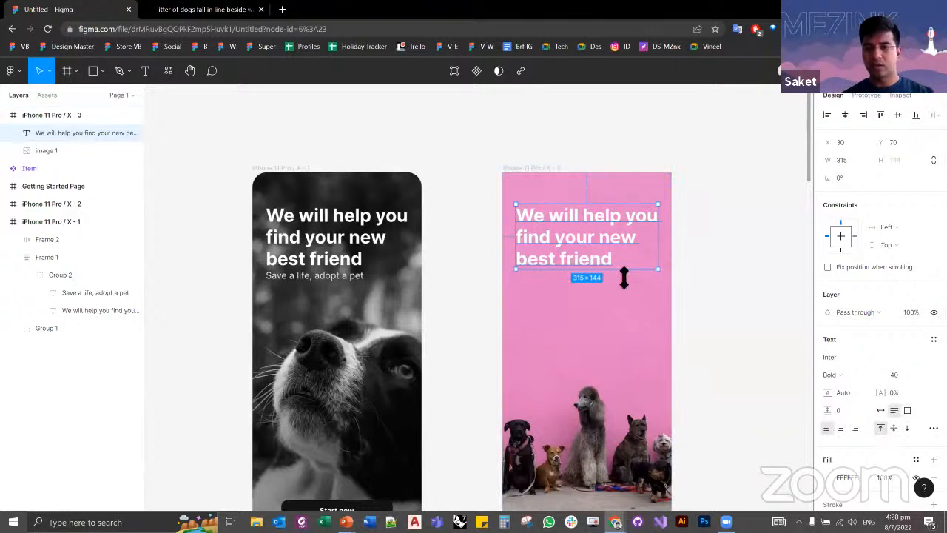
Step: Measure the pink screen headline's distances to the edges of the iPhone 11 Pro / X - 3 frame
click(749, 299)
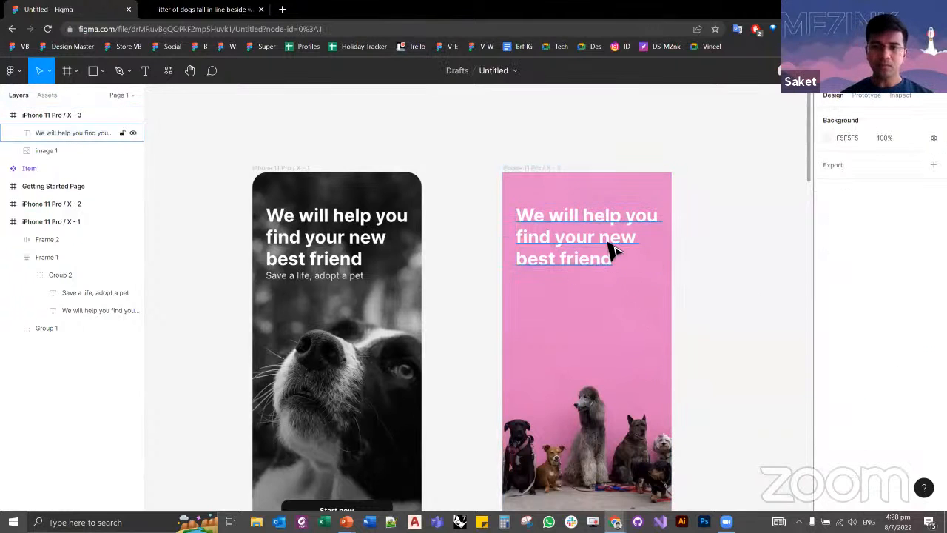
click(611, 247)
click(691, 232)
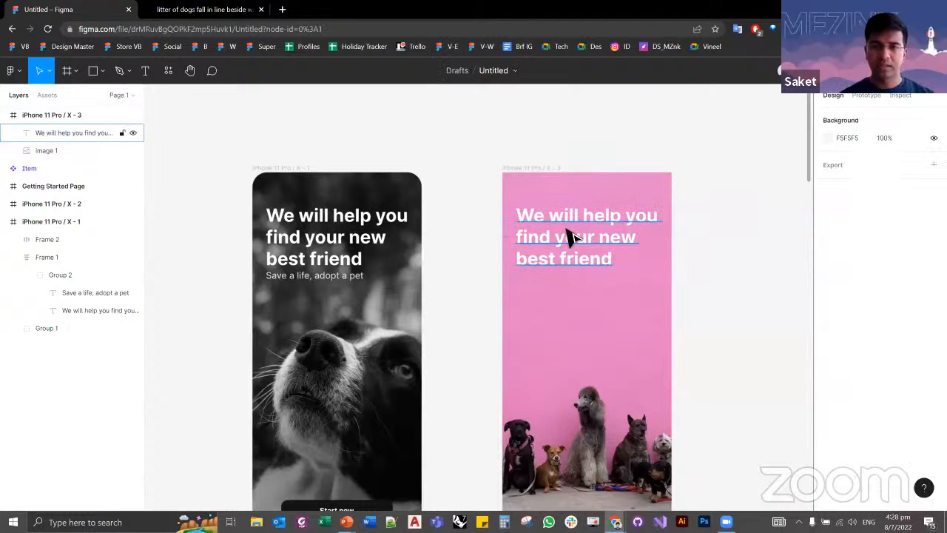
click(571, 237)
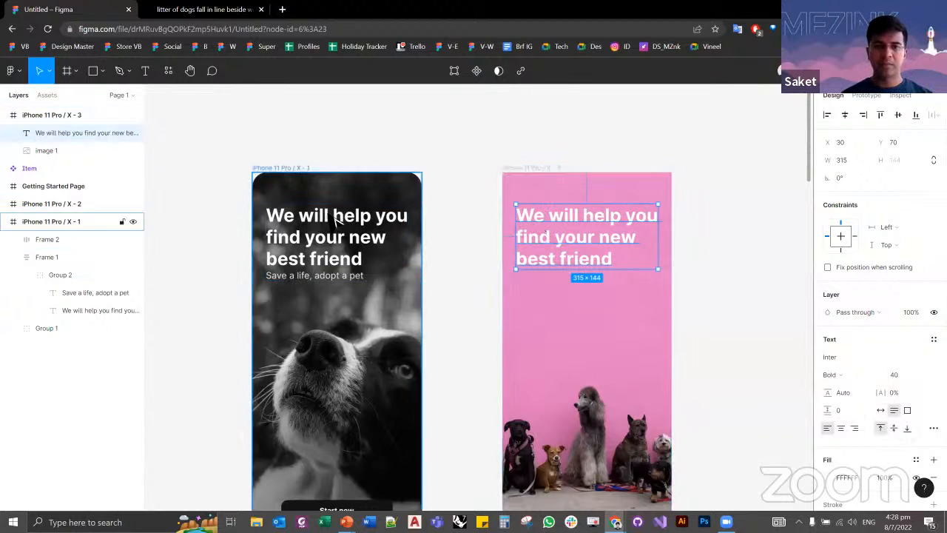
key(alt)
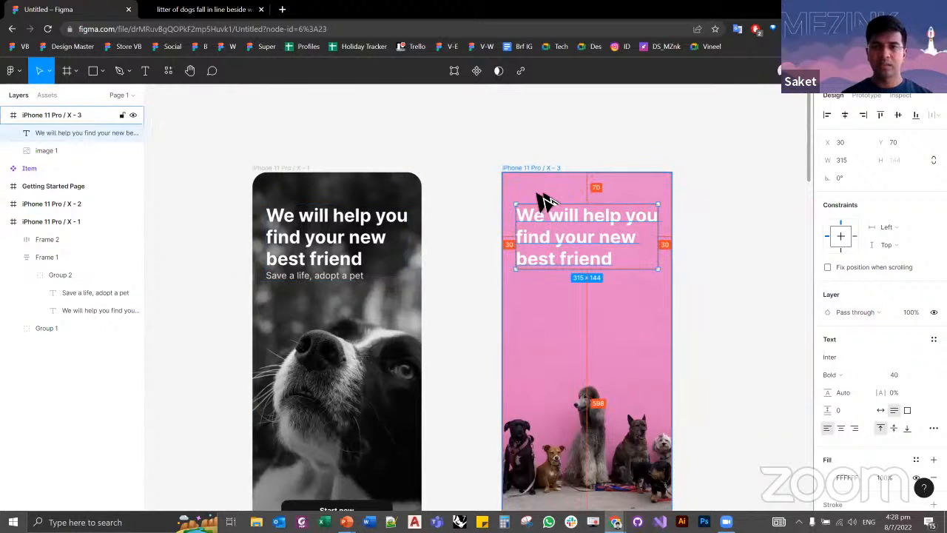
click(444, 296)
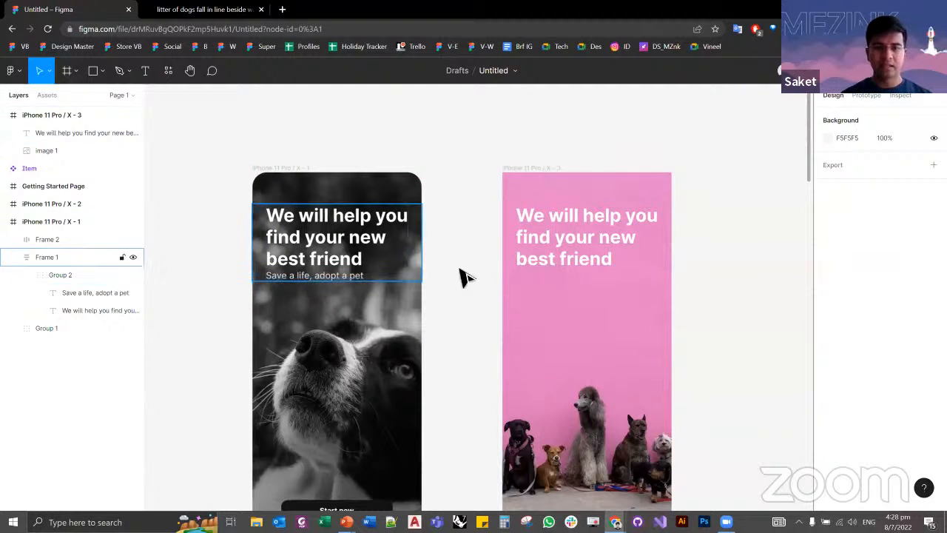
Step: Duplicate the headline on iPhone 11 Pro / X - 3 and place a copy below it at X 30, Y 281
click(536, 262)
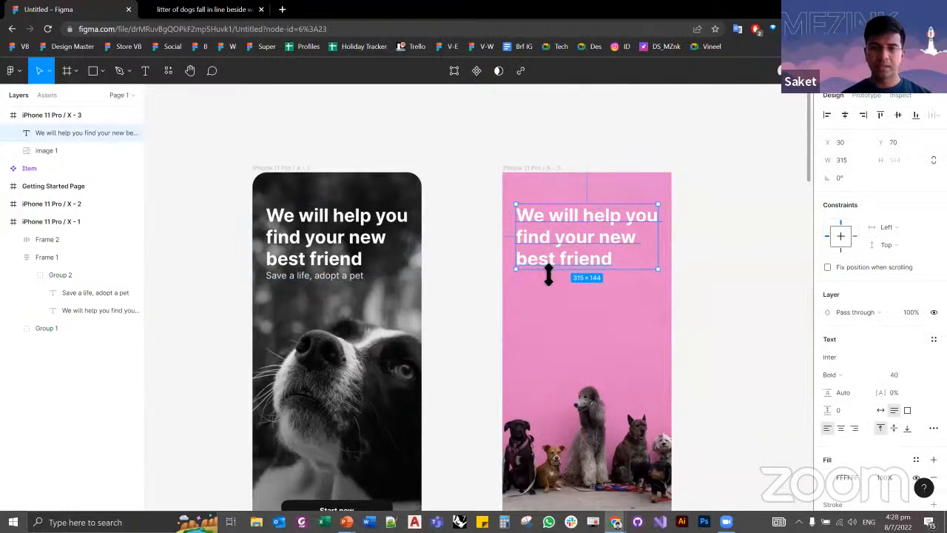
key(ctrl+v)
drag(542, 248, 545, 308)
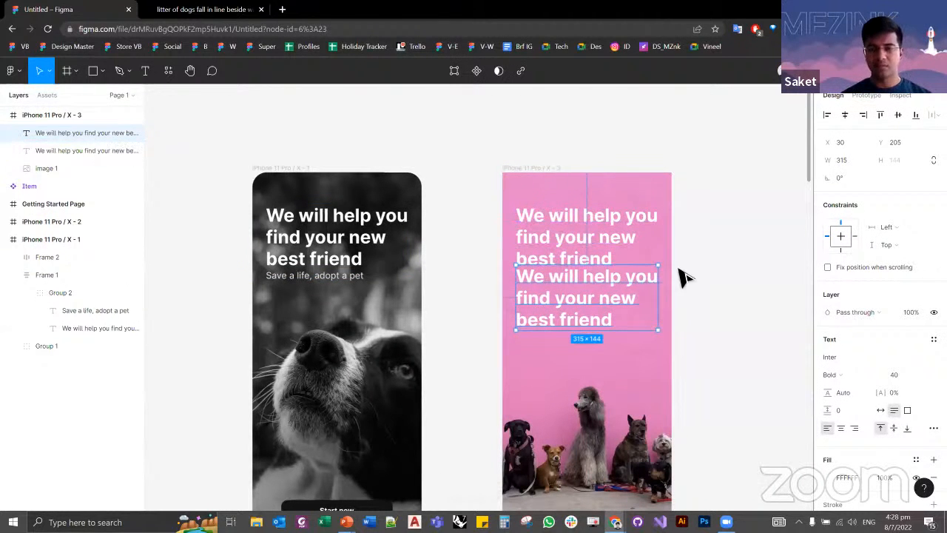
key(ctrl+z)
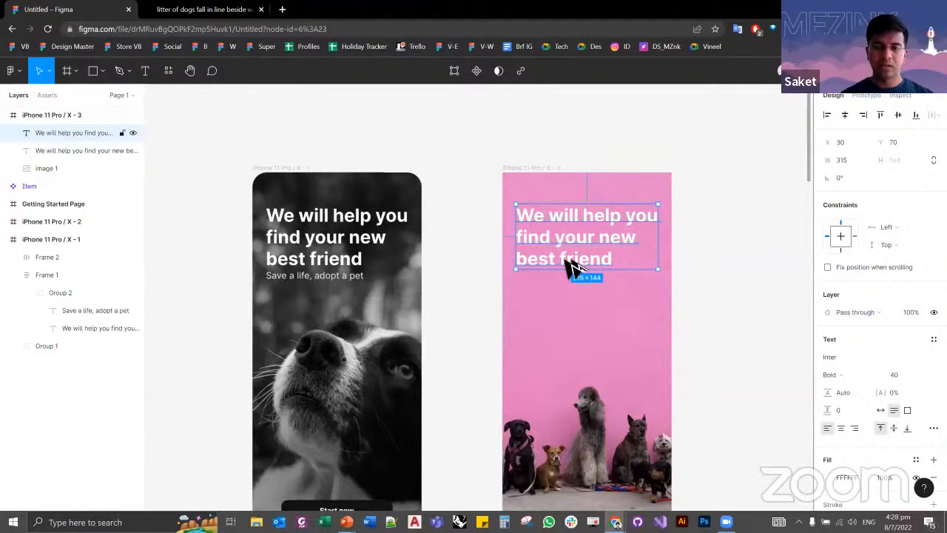
drag(573, 268, 573, 364)
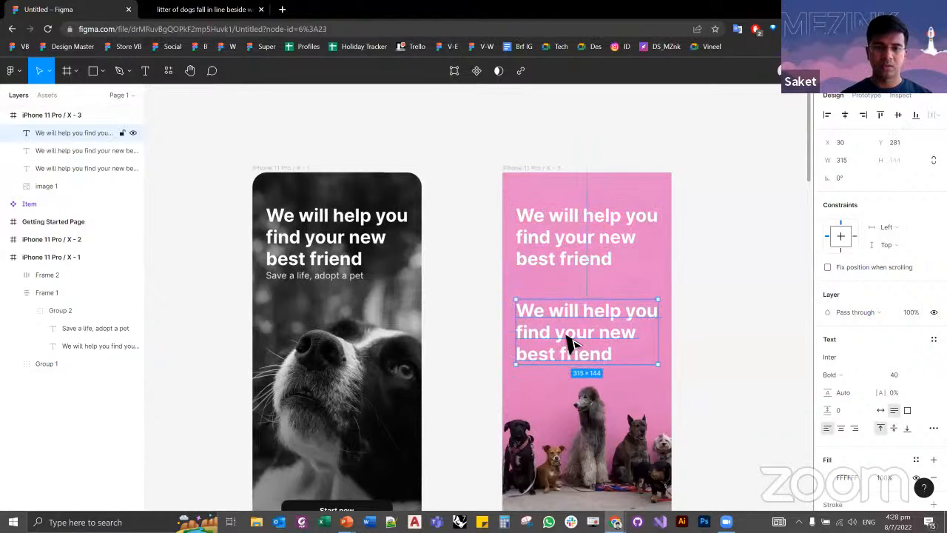
Step: Replace the text of the lower headline copy with "Save a life, adopt a pet"
double_click(568, 339)
text(S)
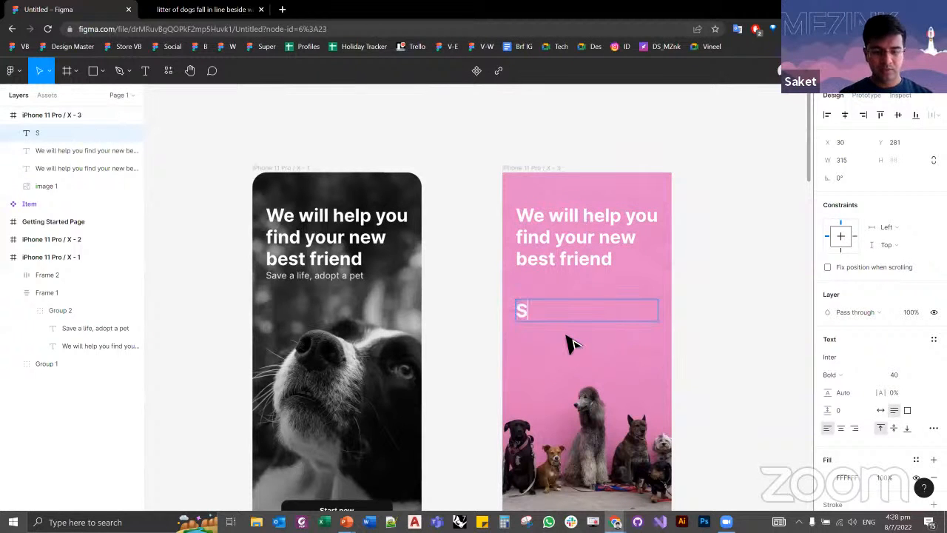
text(ave a life)
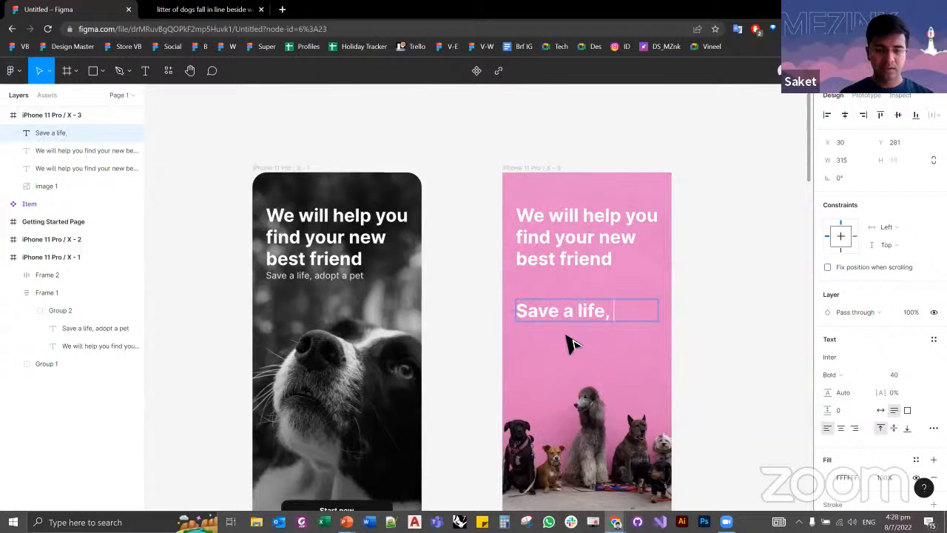
text(, adopt a)
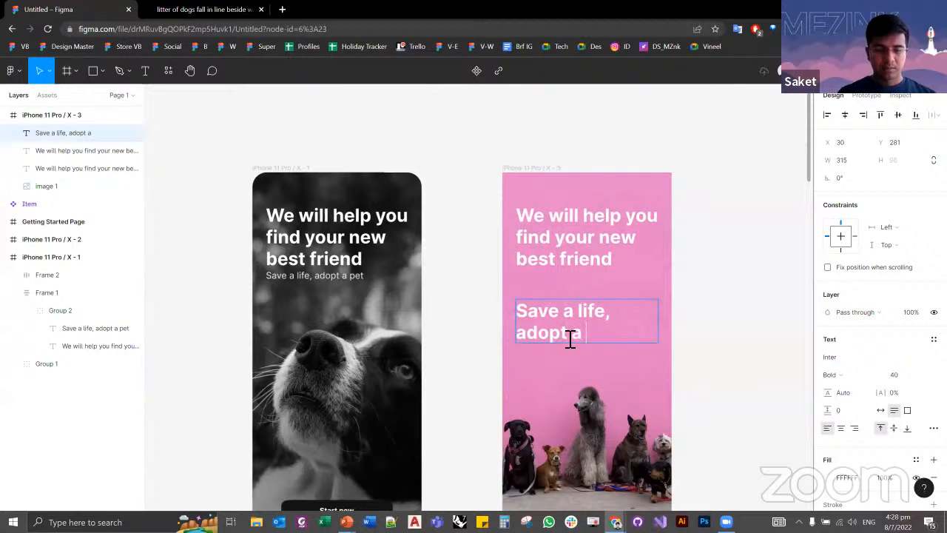
text( pet)
key(Escape)
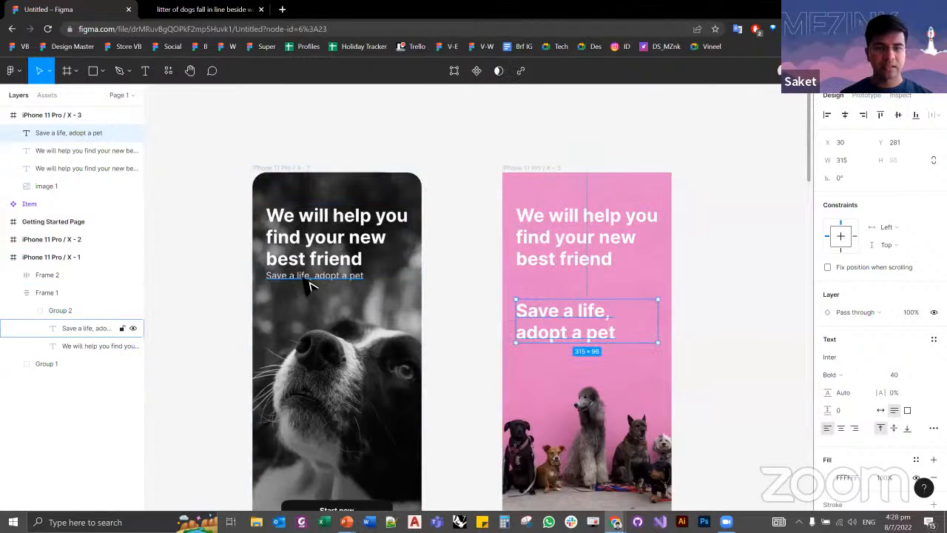
Step: Examine the text properties of the headline and the "Save a life, adopt a pet" tagline on iPhone 11 Pro / X - 1
click(342, 267)
drag(336, 268, 355, 292)
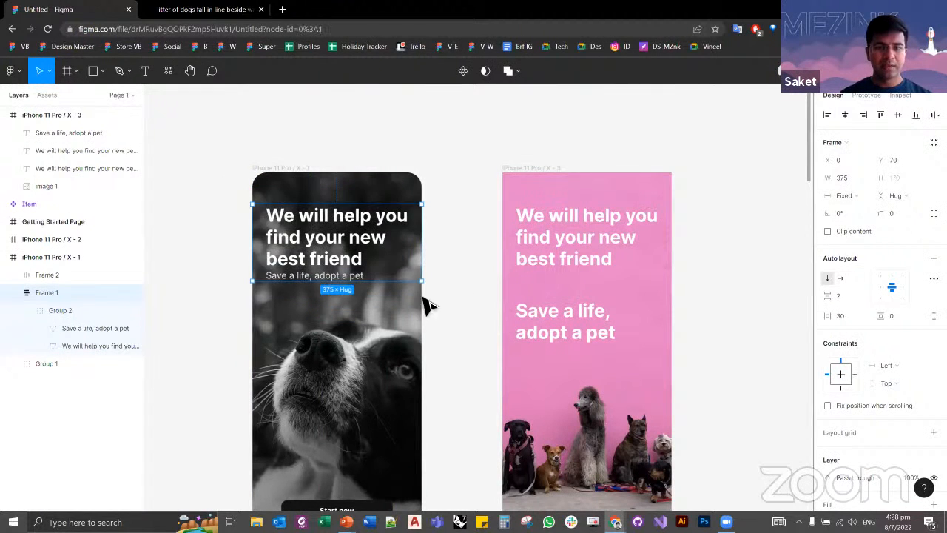
click(424, 301)
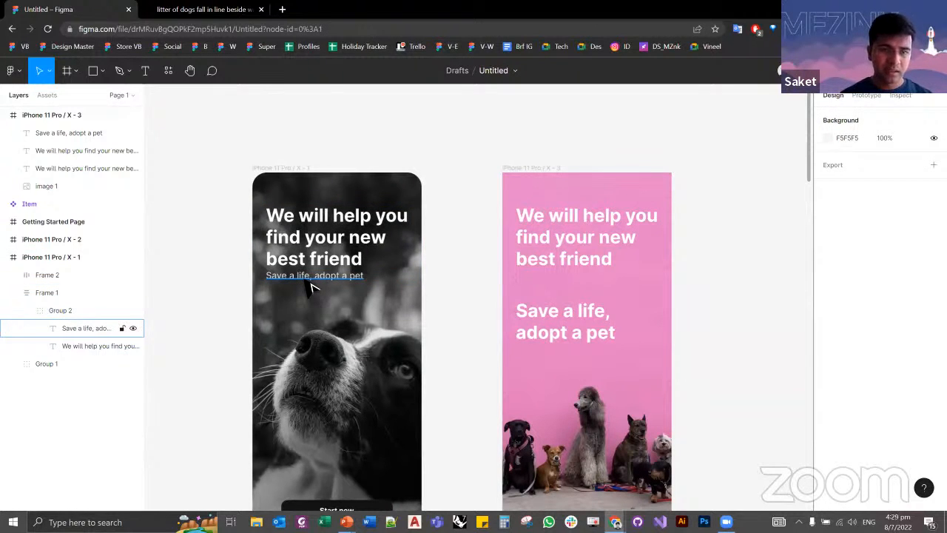
click(311, 284)
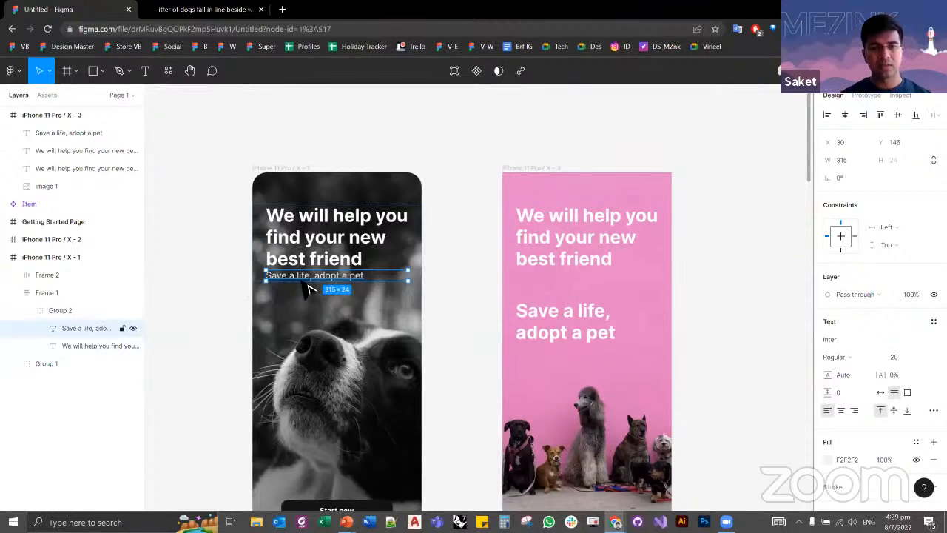
click(349, 268)
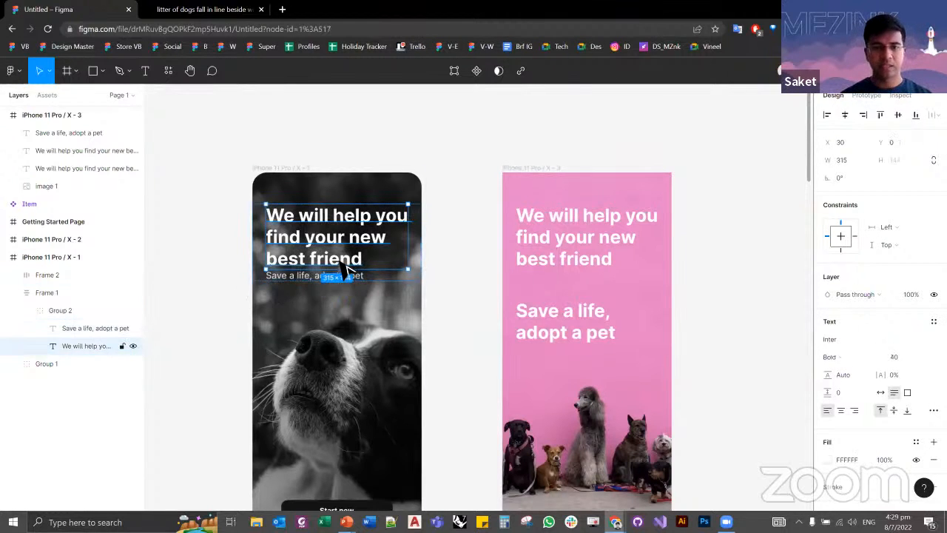
click(295, 287)
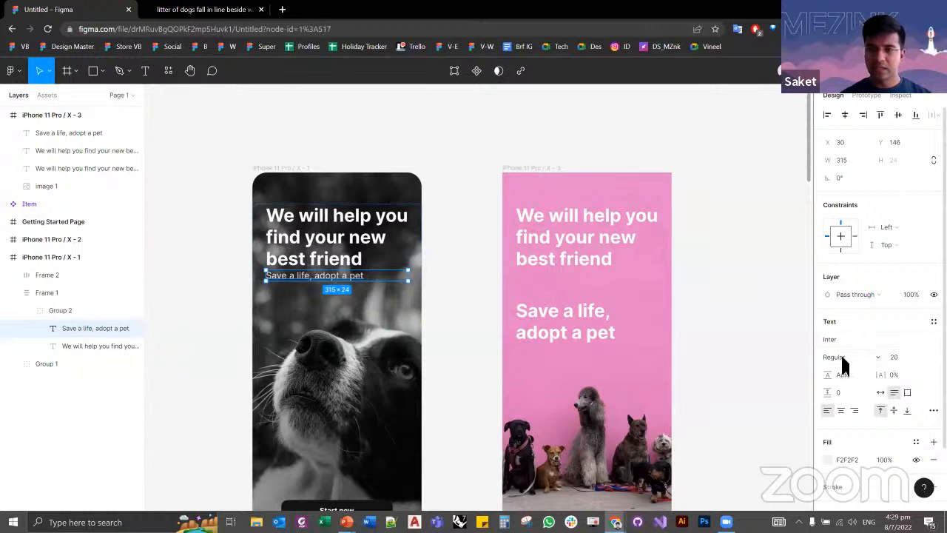
Step: Set the pink screen's "Save a life, adopt a pet" text to Regular weight and size 20
click(562, 323)
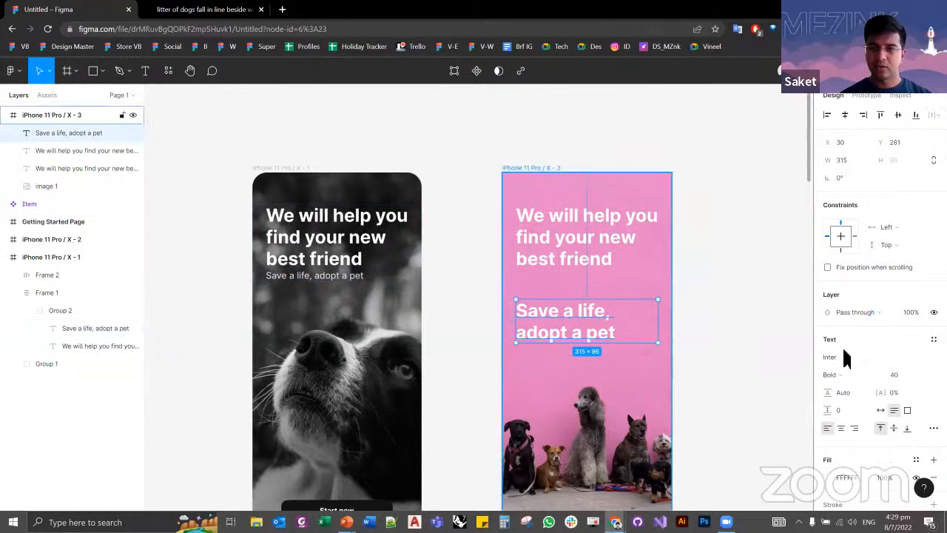
click(845, 377)
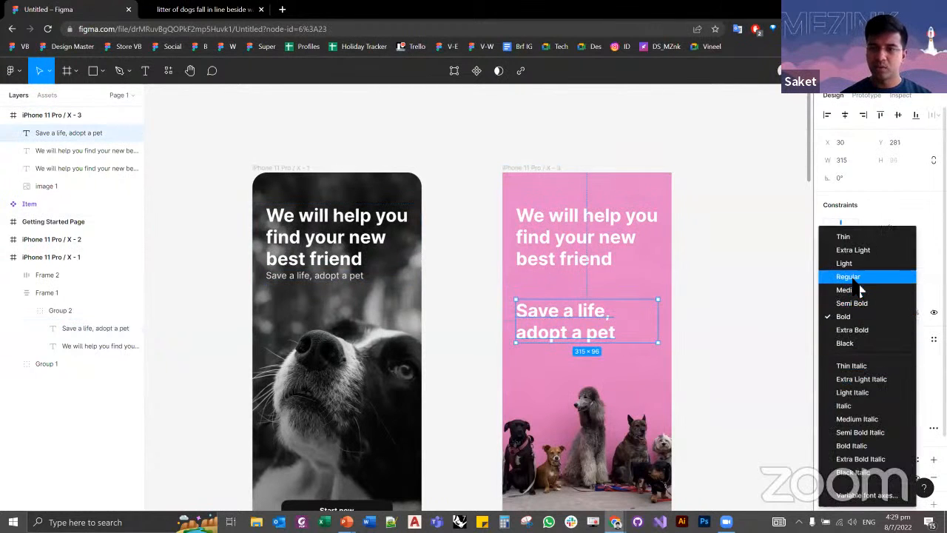
click(855, 279)
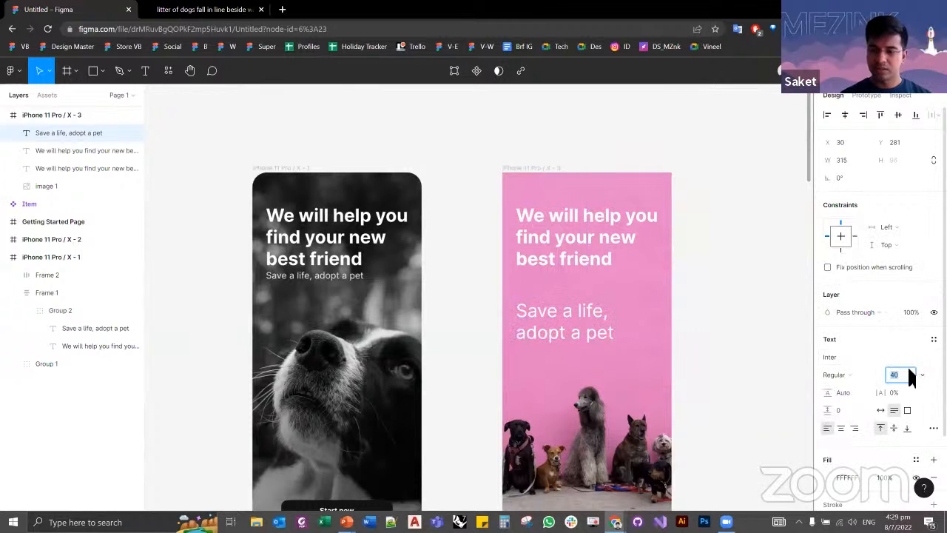
text(20)
key(Return)
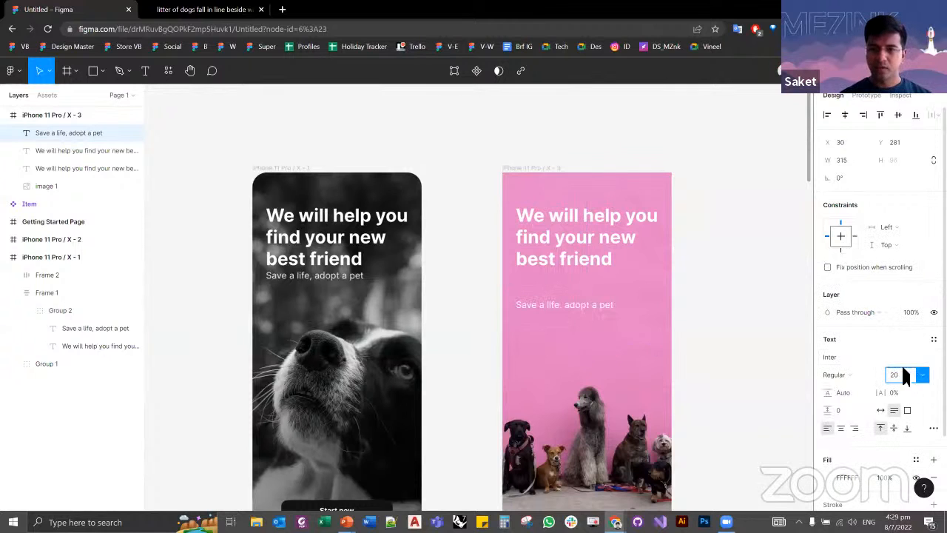
click(740, 365)
Step: Move the pink screen's tagline up to Y 216, leaving a 2 px gap below the headline
click(567, 310)
click(331, 281)
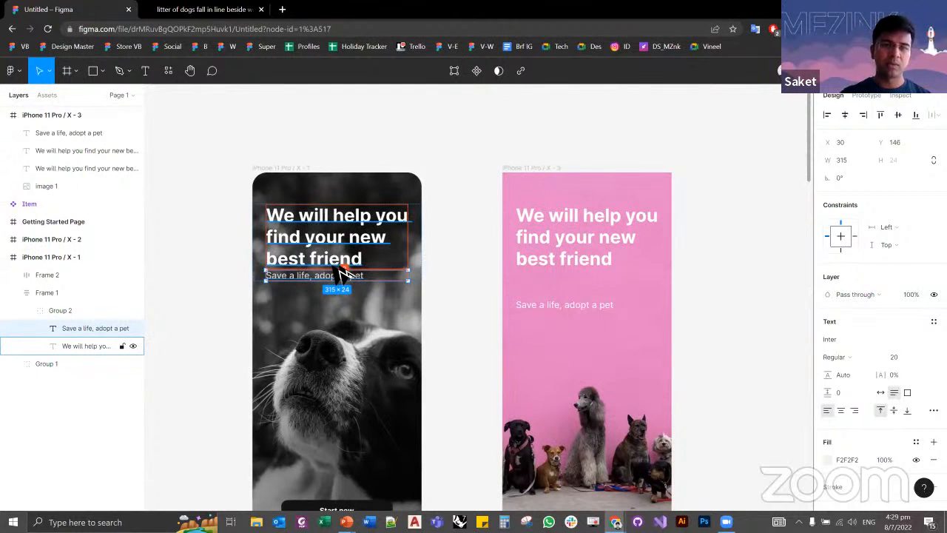
click(560, 306)
key(alt)
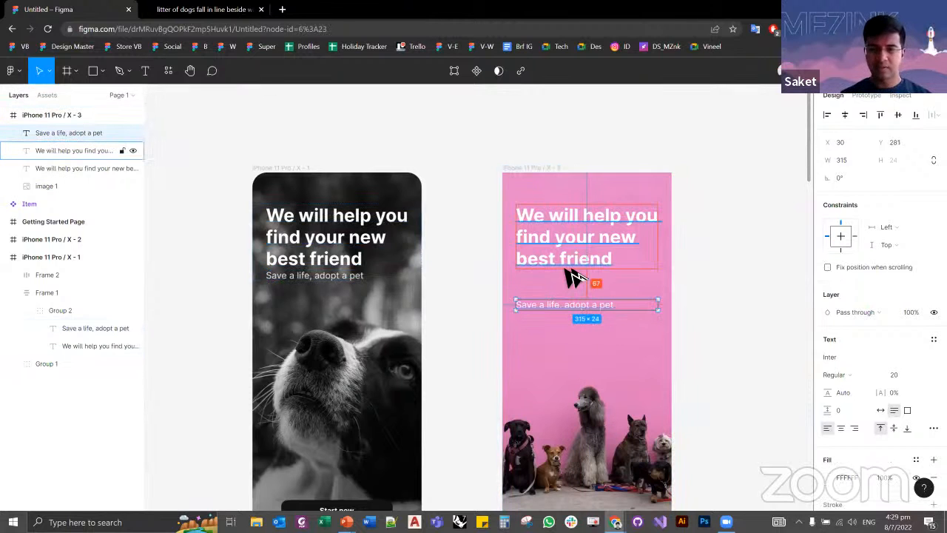
key(shift+Up)
key(shift+Up)
key(shift+Up)
key(shift+Up)
key(shift+Up)
key(shift+Up)
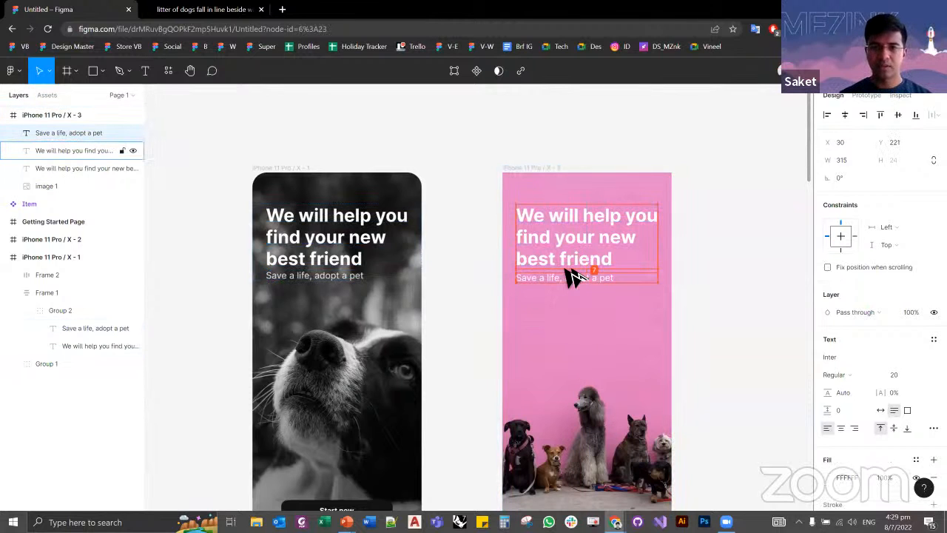
key(Up)
key(Up)
key(Up)
key(Up)
key(Up)
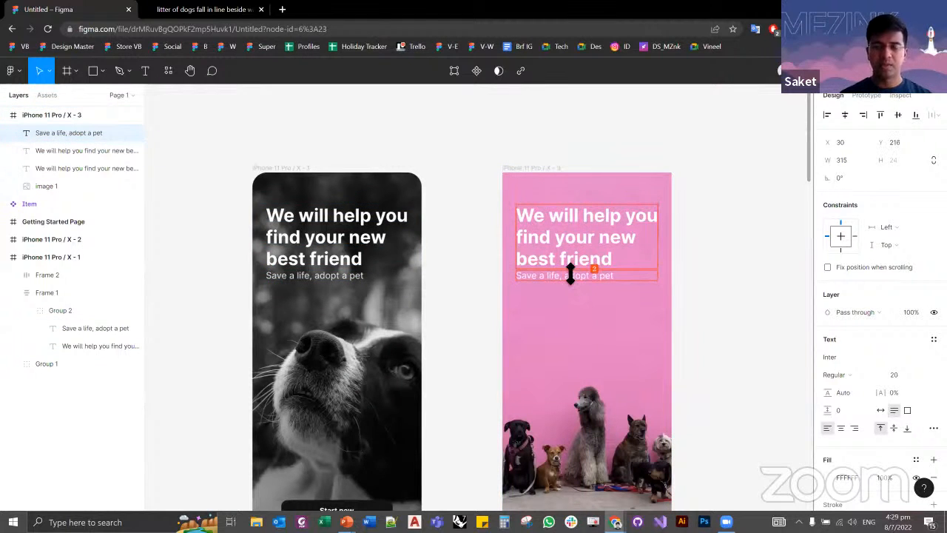
click(473, 270)
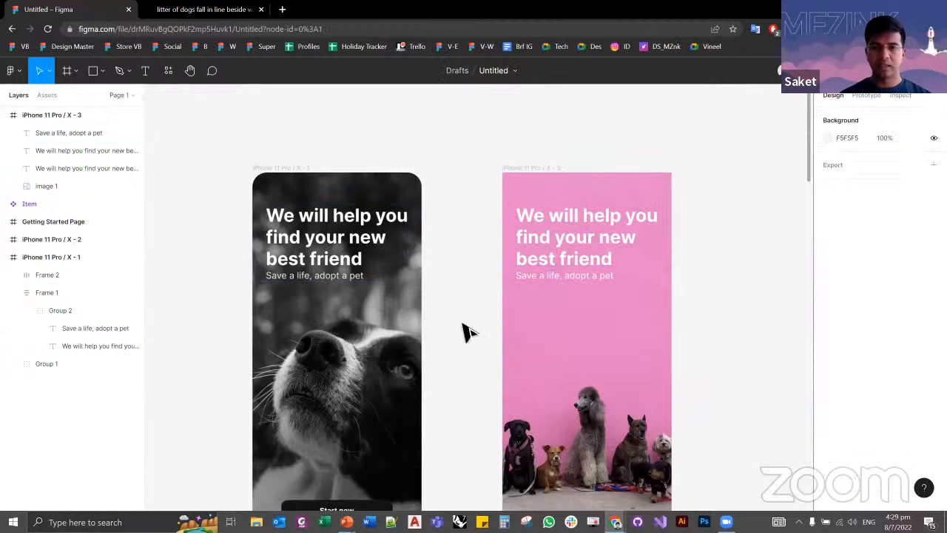
Step: Measure the tagline's distances to the edges of the iPhone 11 Pro / X - 3 frame
scroll(474, 281, down, 2)
click(524, 223)
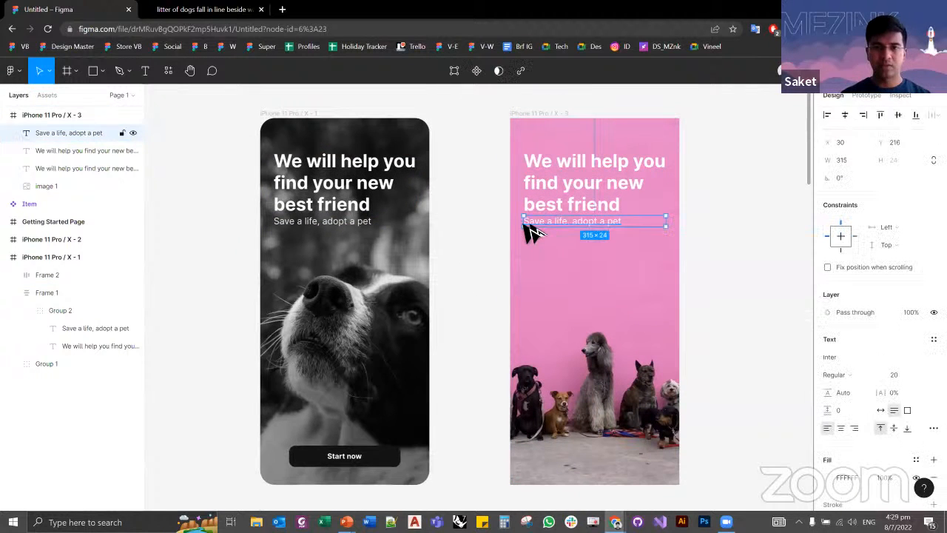
click(500, 245)
click(523, 221)
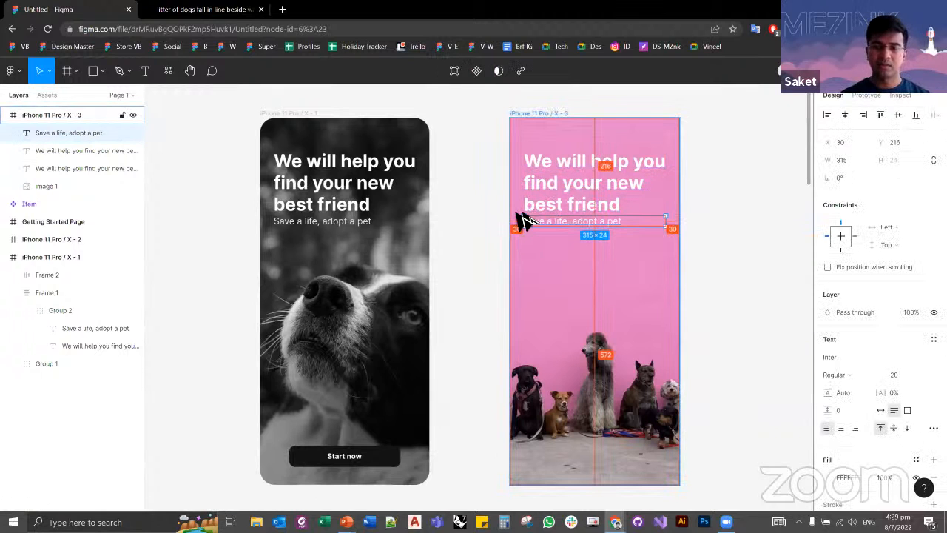
click(469, 286)
Step: Draw a rectangle about 238 × 54 near the bottom of the pink screen, at about X 80, Y 717
scroll(462, 222, down, 3)
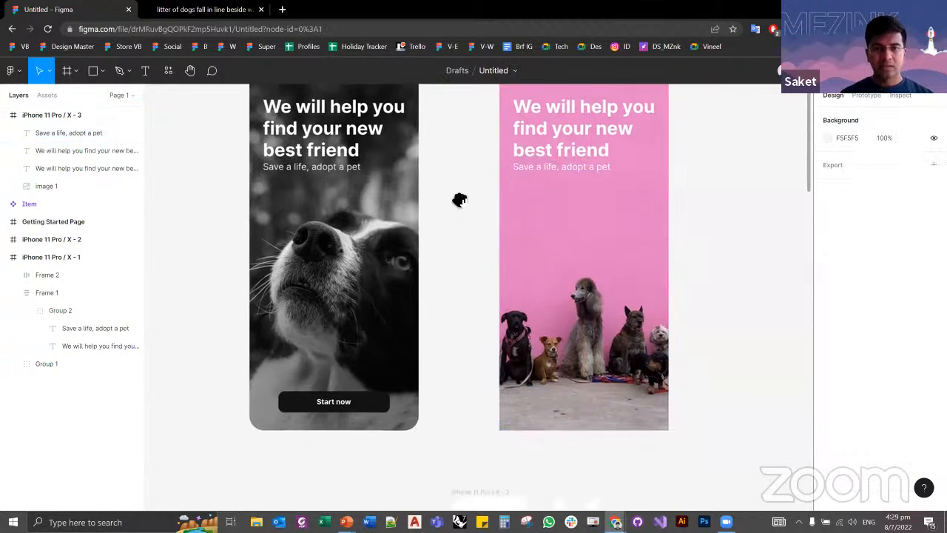
drag(464, 233, 457, 271)
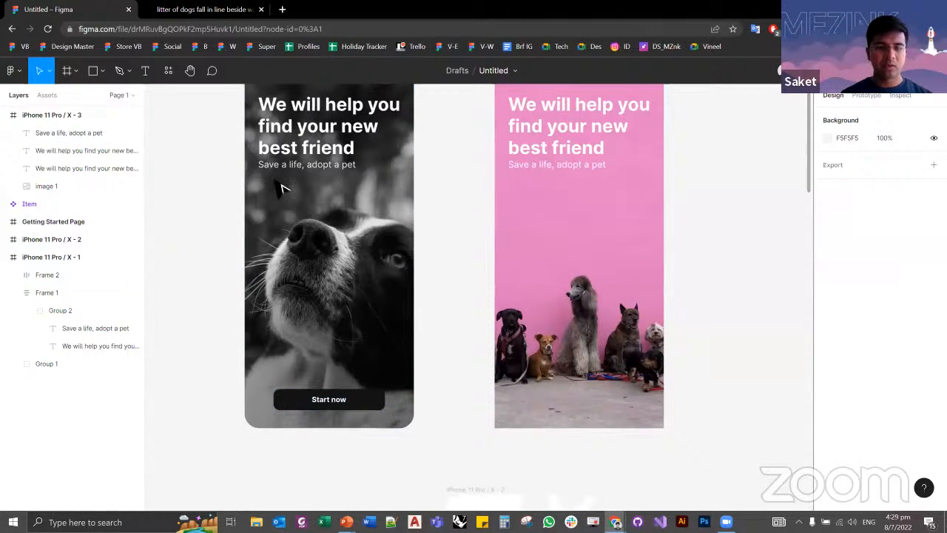
key(r)
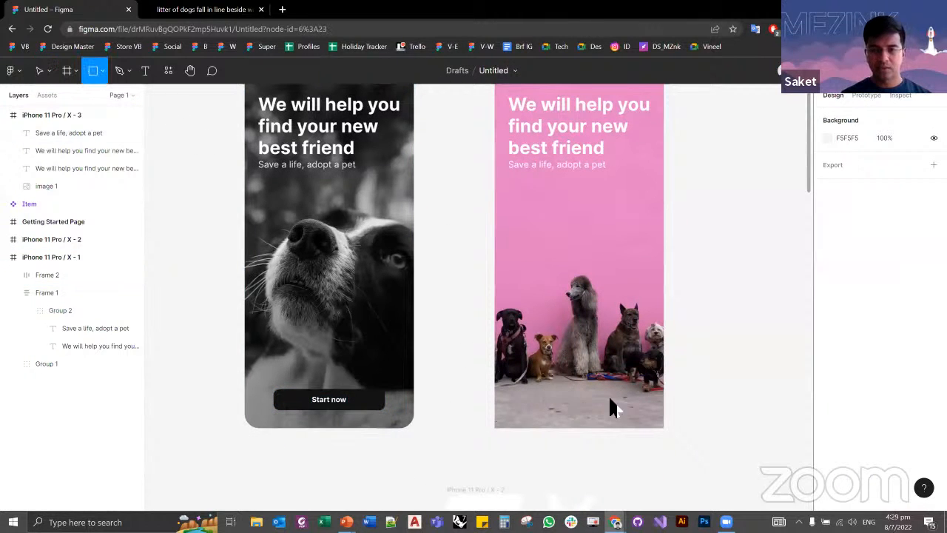
drag(530, 384, 637, 408)
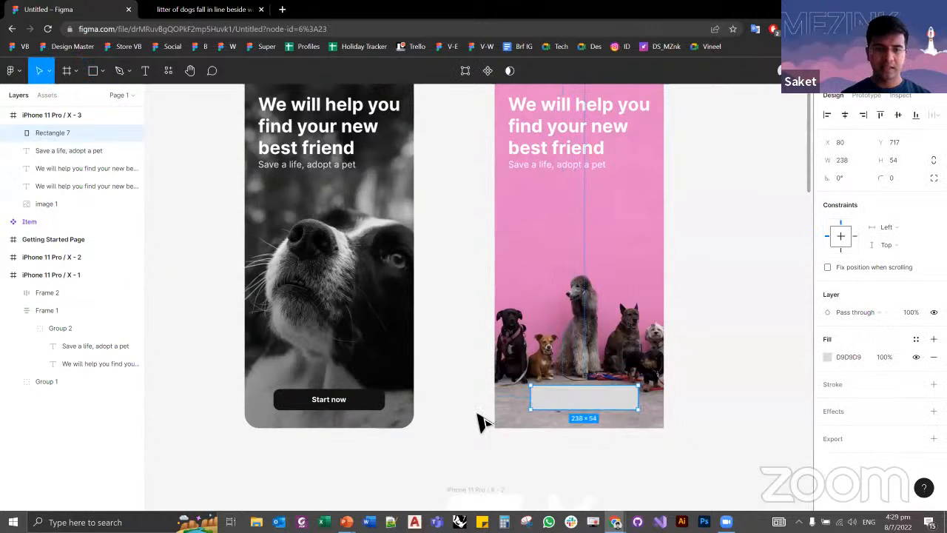
Step: Position the grey rectangle at X 64, Y 725, matching the reference screen's Start now button
click(376, 414)
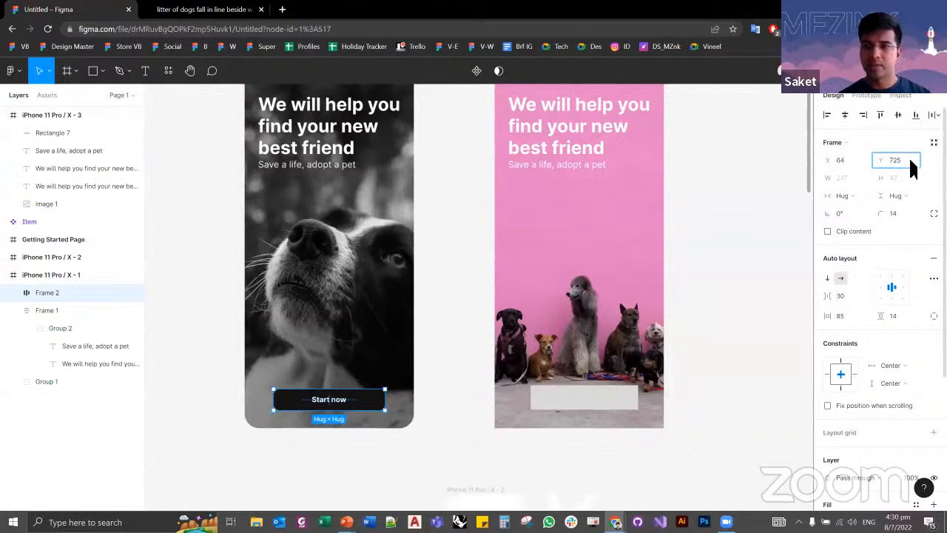
click(432, 419)
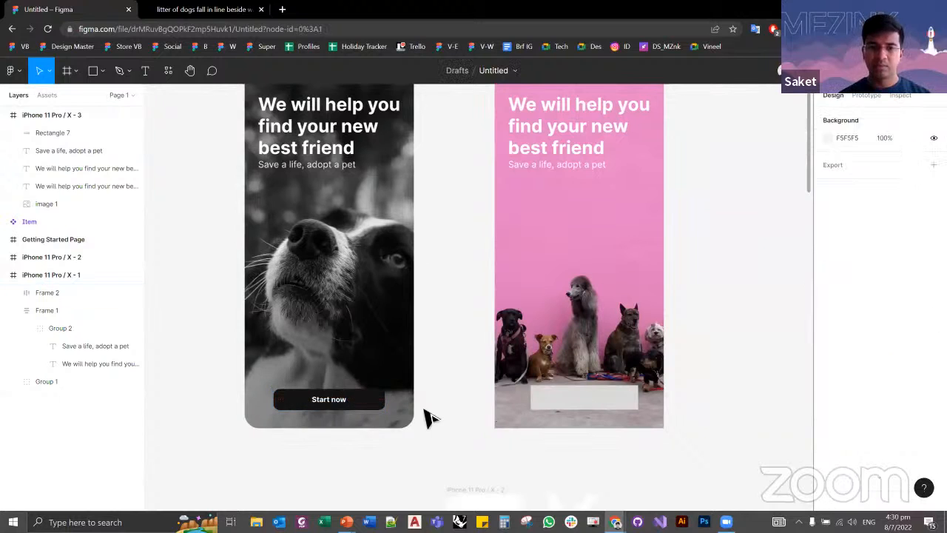
click(373, 411)
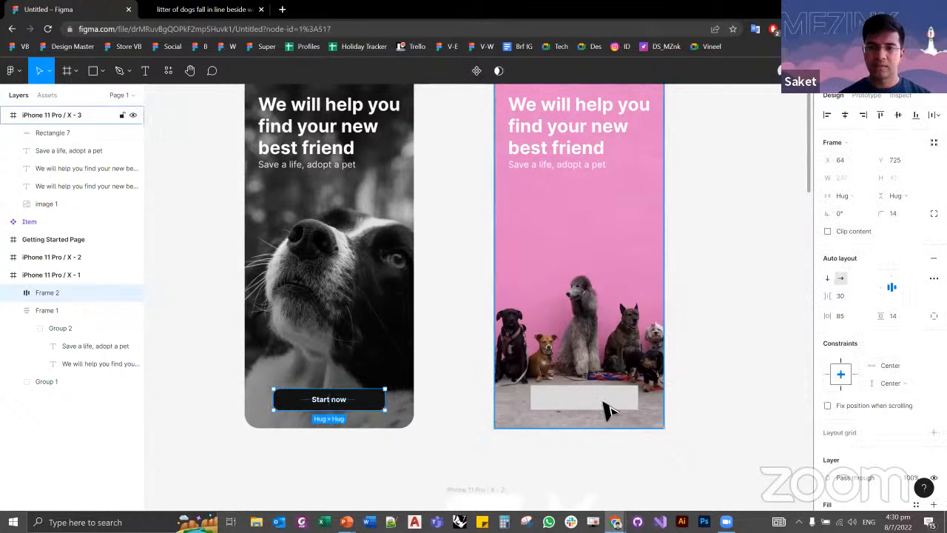
click(614, 399)
click(857, 142)
text(64)
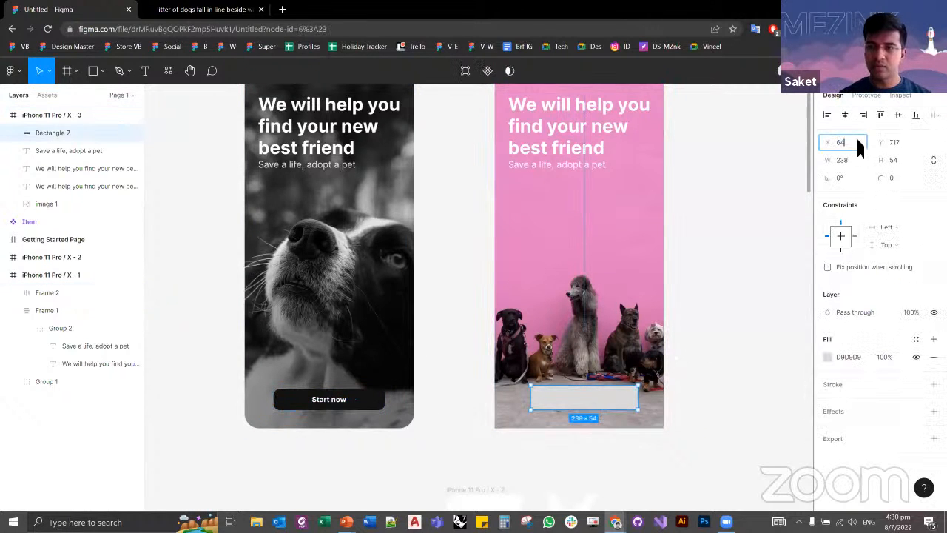
key(Tab)
text(725)
key(Tab)
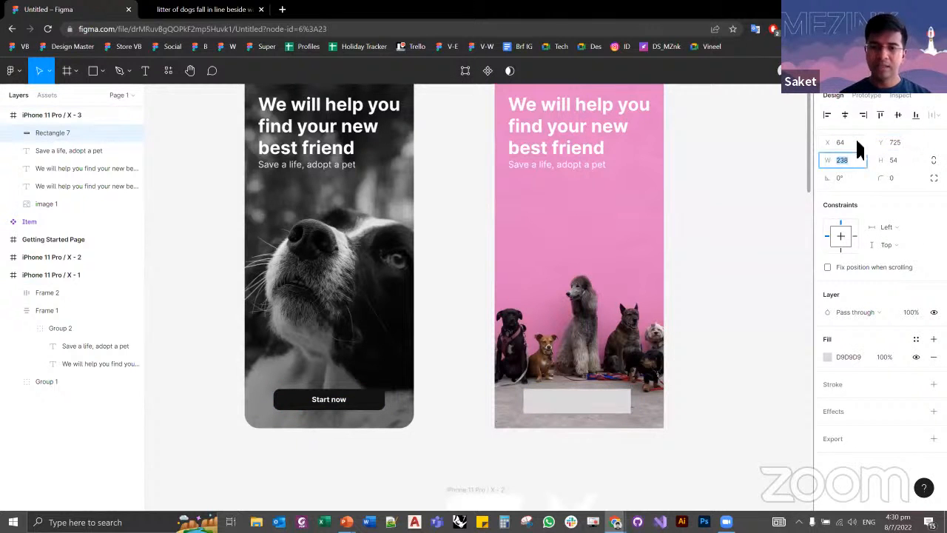
click(438, 412)
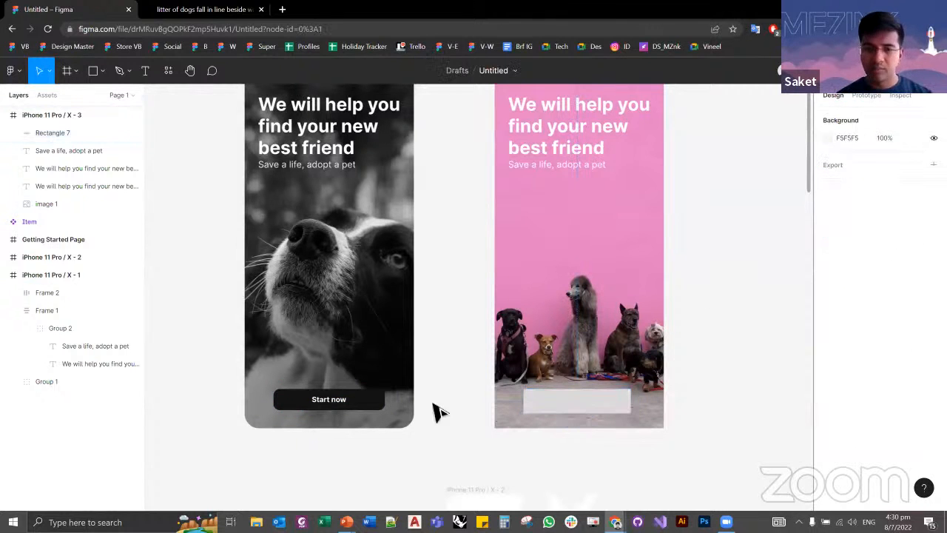
Step: Resize the grey rectangle to 247 wide and 47 high, matching the Start now button
click(363, 410)
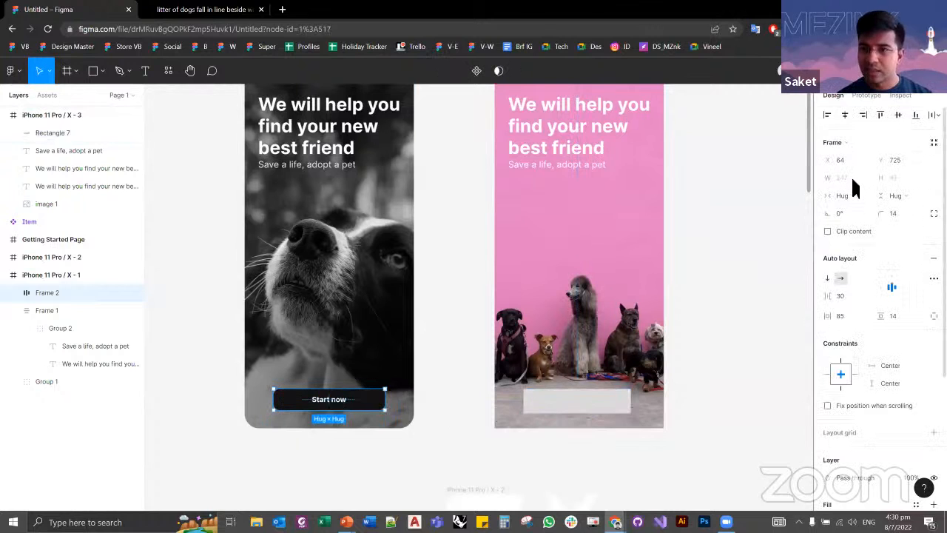
click(622, 398)
text(247)
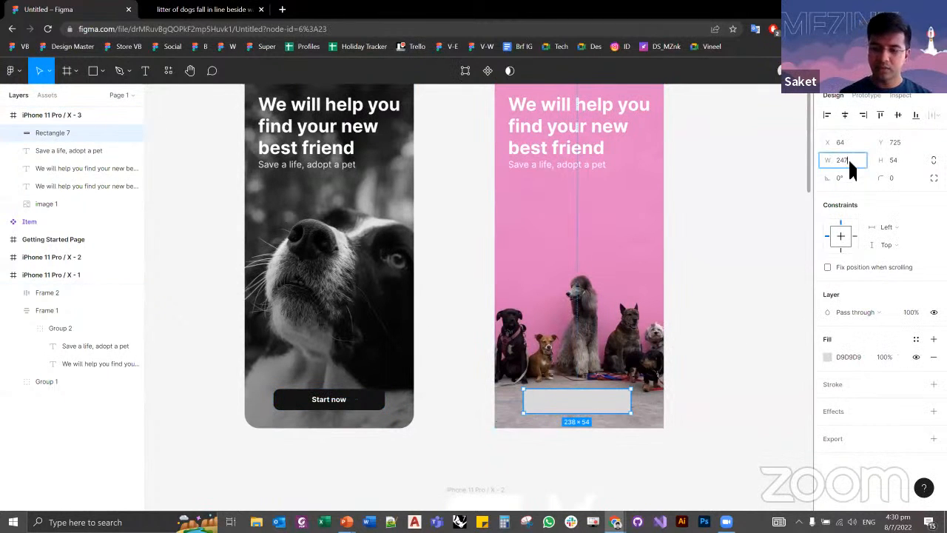
key(Tab)
text(40)
key(Return)
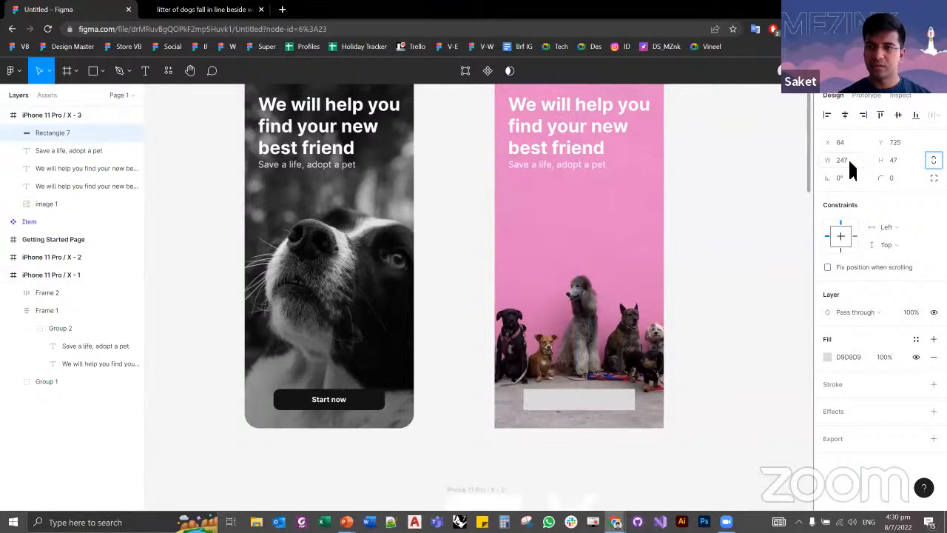
click(750, 306)
Step: Inspect the Start now button's rounded corners and open the grey rectangle's corner radius for editing
scroll(324, 392, up, 6)
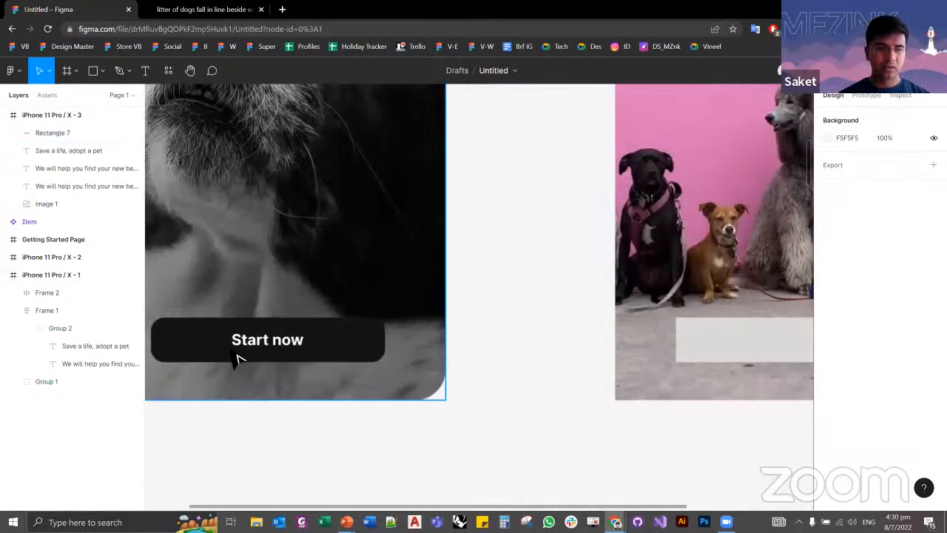
scroll(517, 298, down, 5)
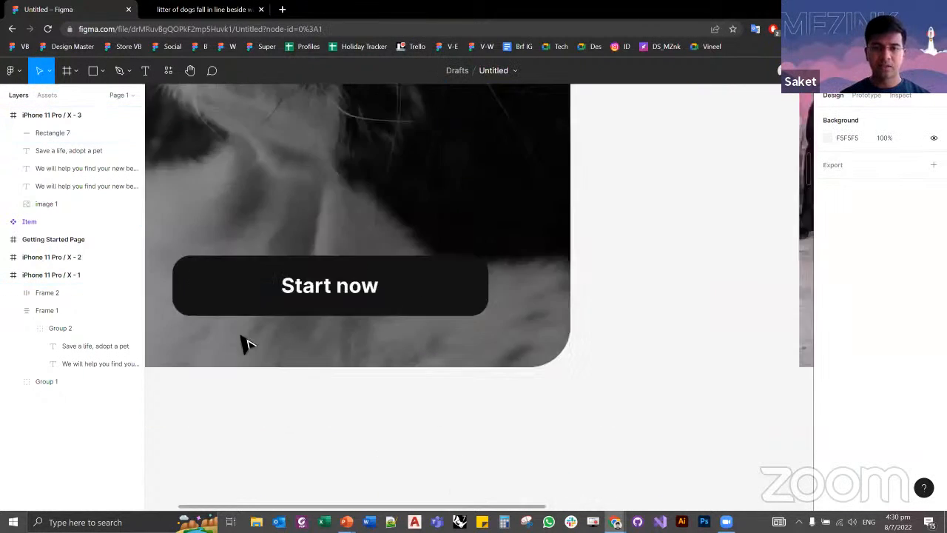
scroll(528, 321, up, 5)
click(525, 322)
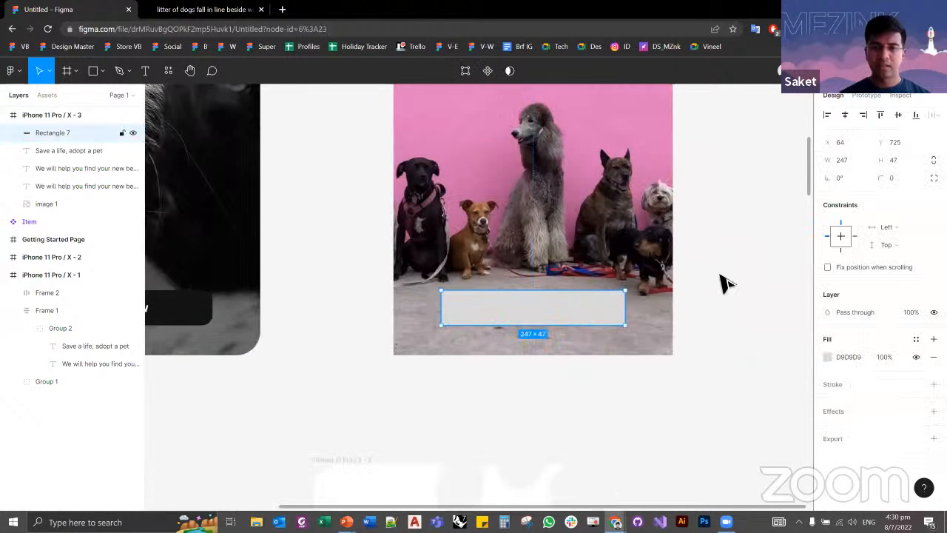
click(888, 178)
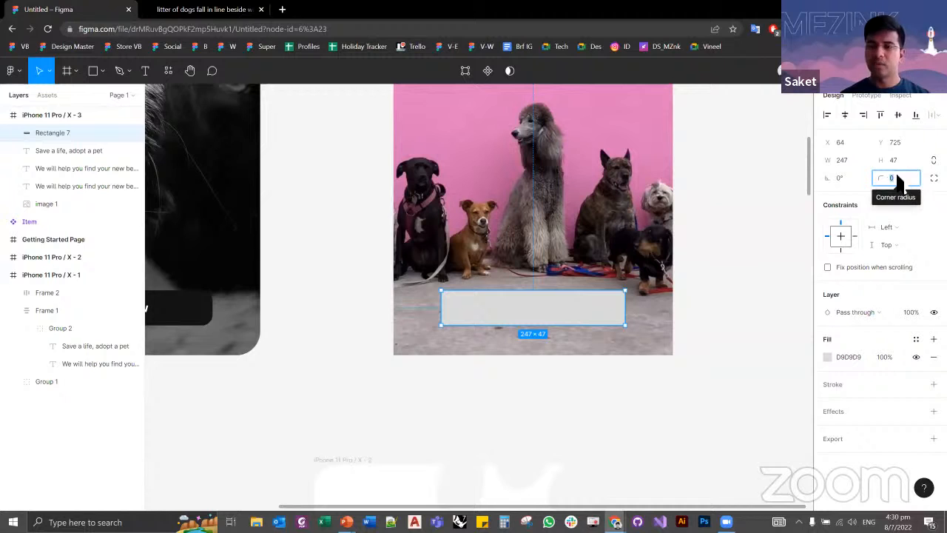
Step: Try moving the grey rectangle to X 0 and undo the move
click(834, 144)
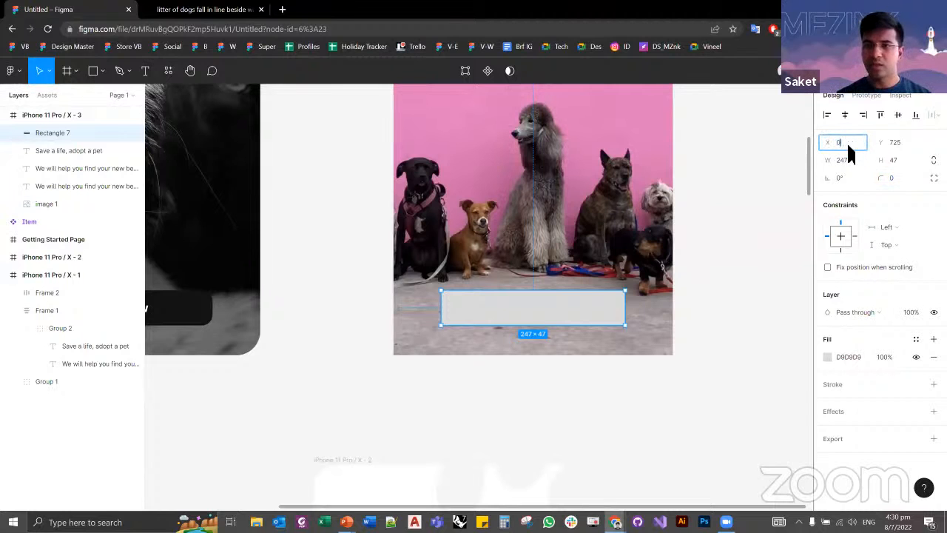
key(Tab)
key(ctrl+z)
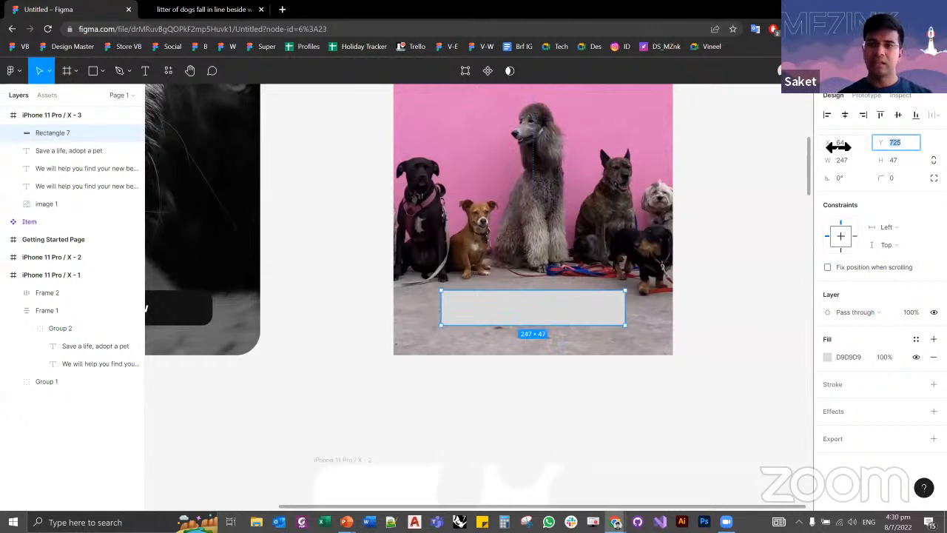
Step: Try adjusting the grey rectangle's Y position, width and rotation by scrubbing their values, and restore the original values
drag(828, 142, 883, 170)
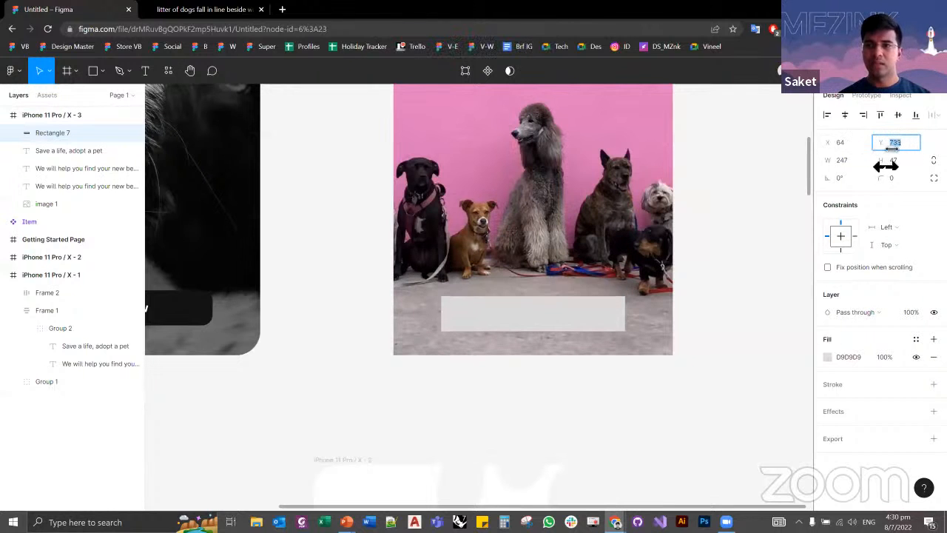
click(841, 162)
drag(827, 160, 854, 168)
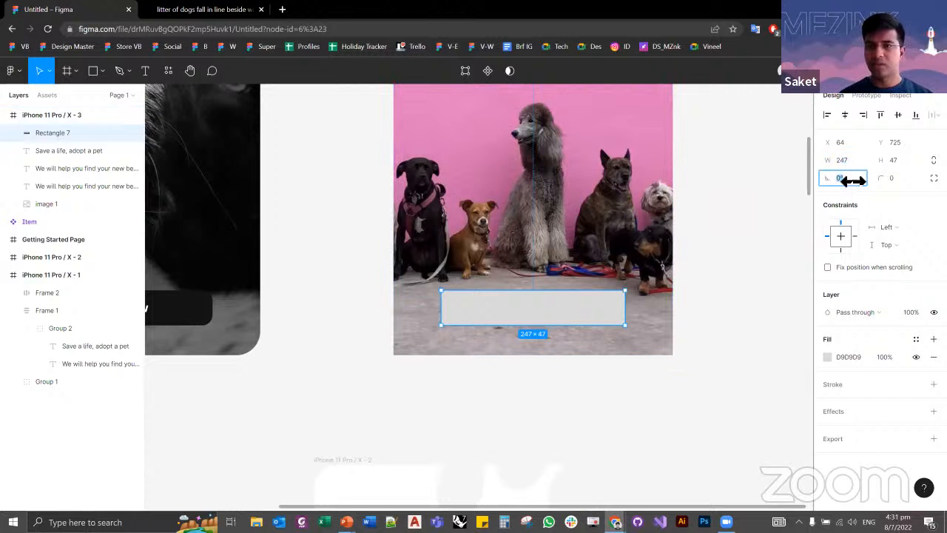
mouse_move(846, 179)
mouse_down()
mouse_move(796, 181)
mouse_move(848, 180)
mouse_up()
Step: Check the corner radius of the reference screen's Start now button and reselect the grey rectangle
click(895, 178)
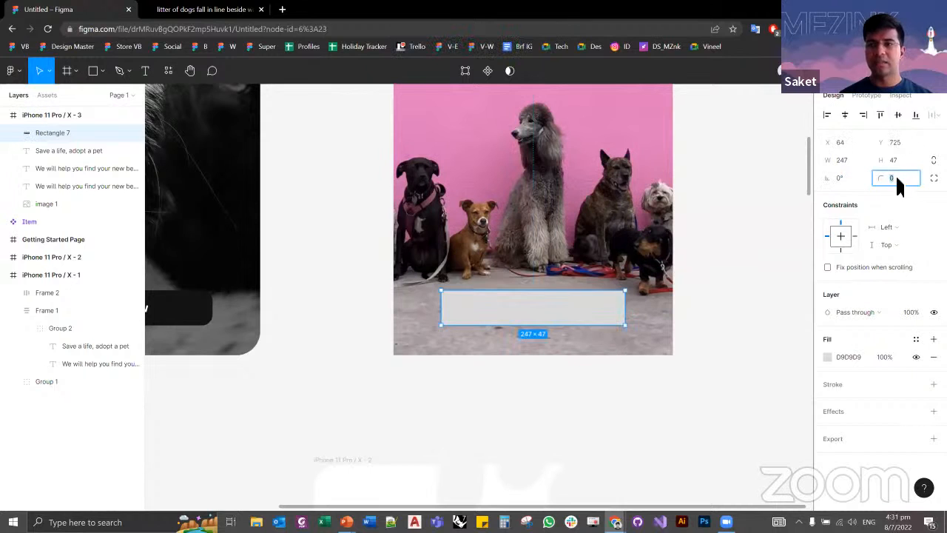
click(204, 322)
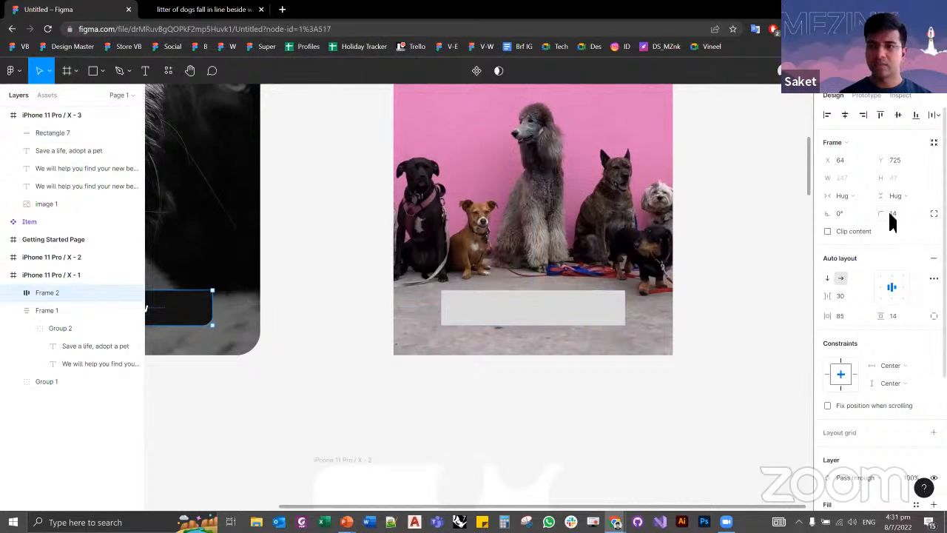
click(592, 321)
Step: Try rounding the grey rectangle's corners to 23.5 directly on the canvas and undo the rounding
scroll(596, 323, up, 3)
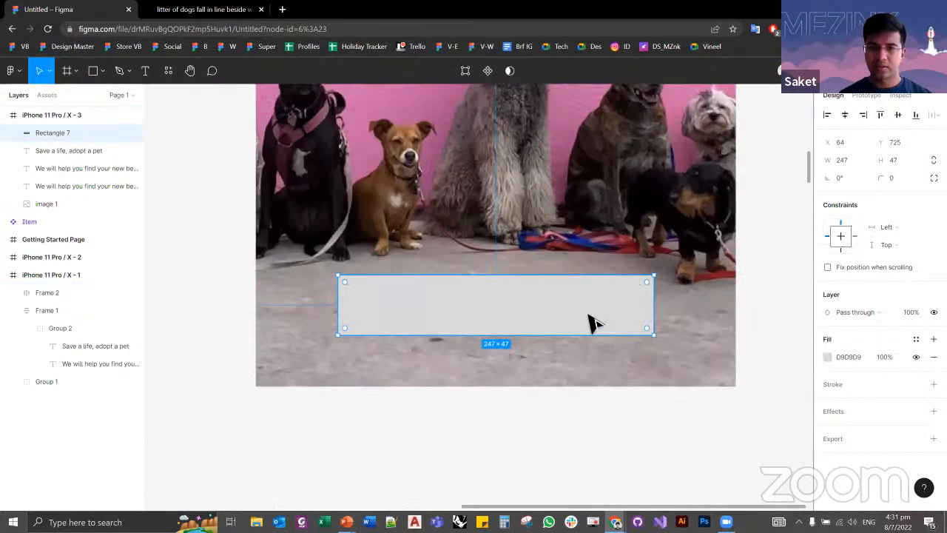
scroll(591, 321, up, 2)
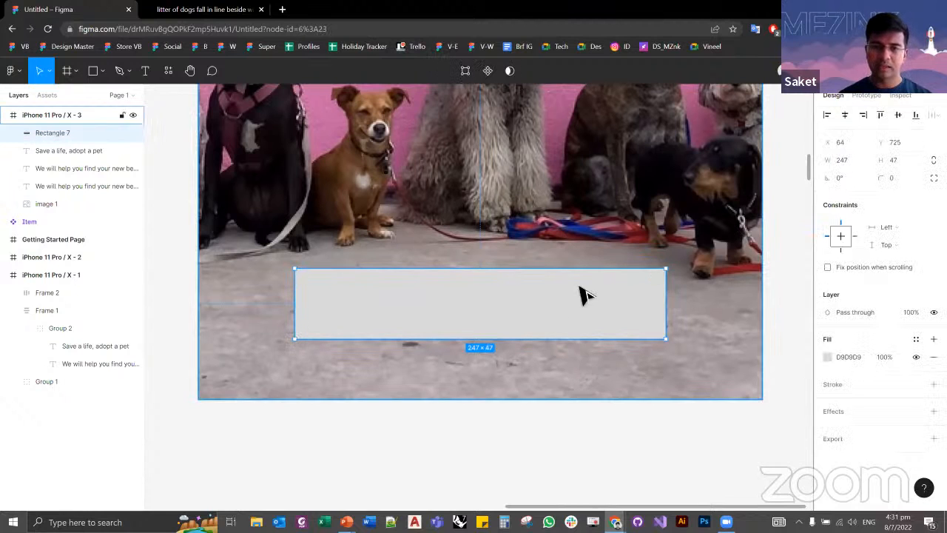
drag(659, 277, 651, 309)
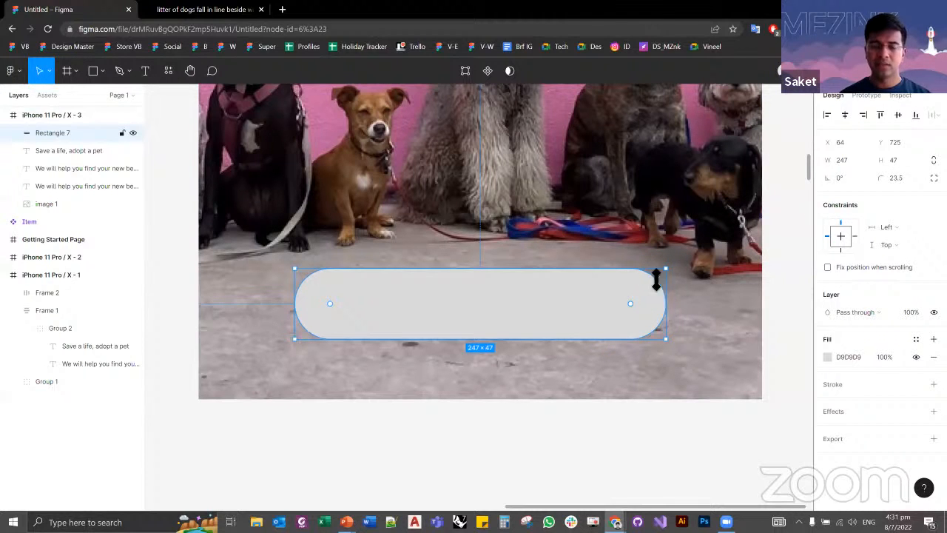
key(ctrl+z)
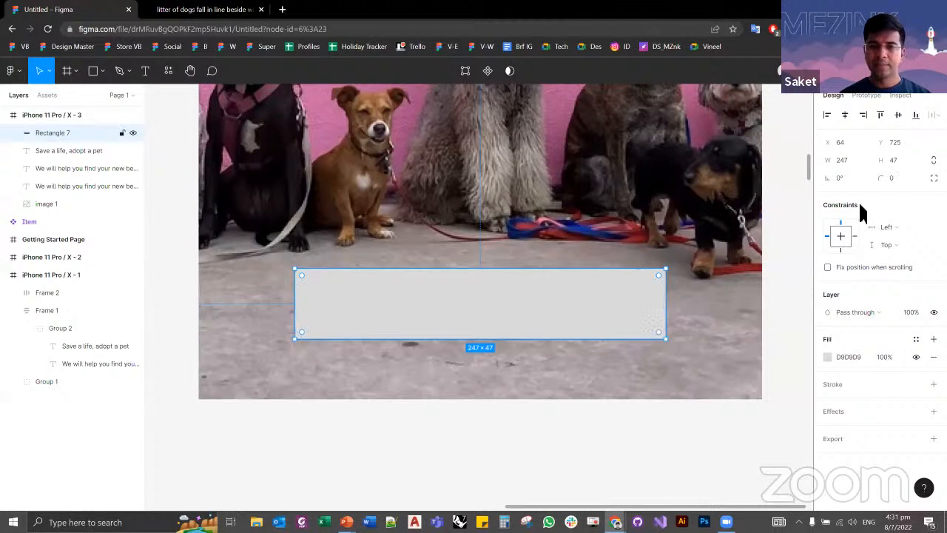
Step: Set the grey rectangle's corner radius to 14 and deselect it
click(902, 177)
text(14)
key(Tab)
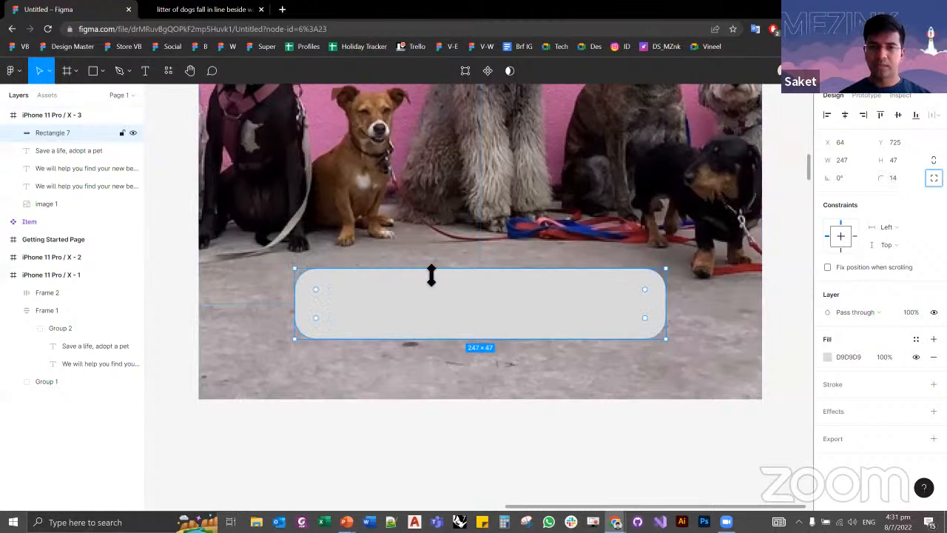
click(782, 363)
scroll(782, 363, down, 5)
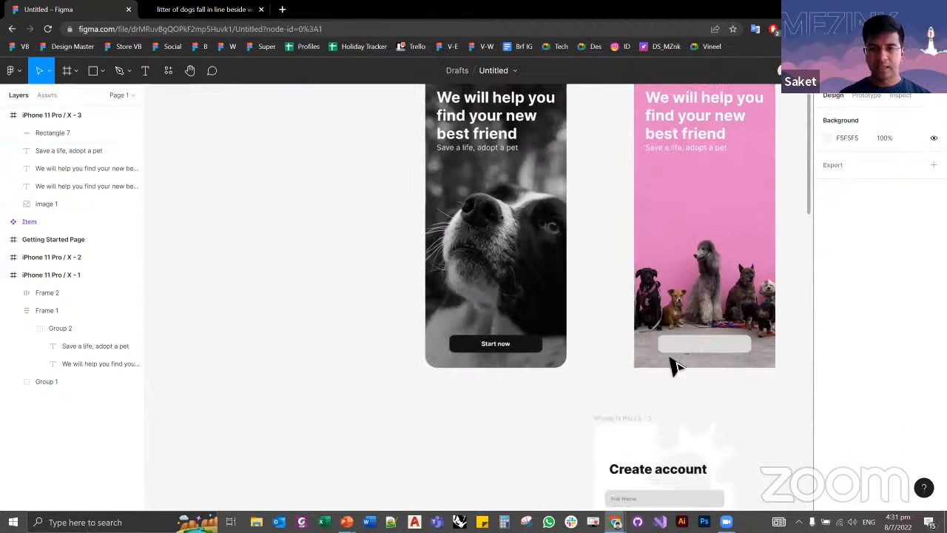
Step: Fill the grey rectangle with 121212, sampled from the reference screen's Start now button, and deselect it
scroll(704, 348, up, 1)
click(704, 349)
drag(704, 373, 598, 416)
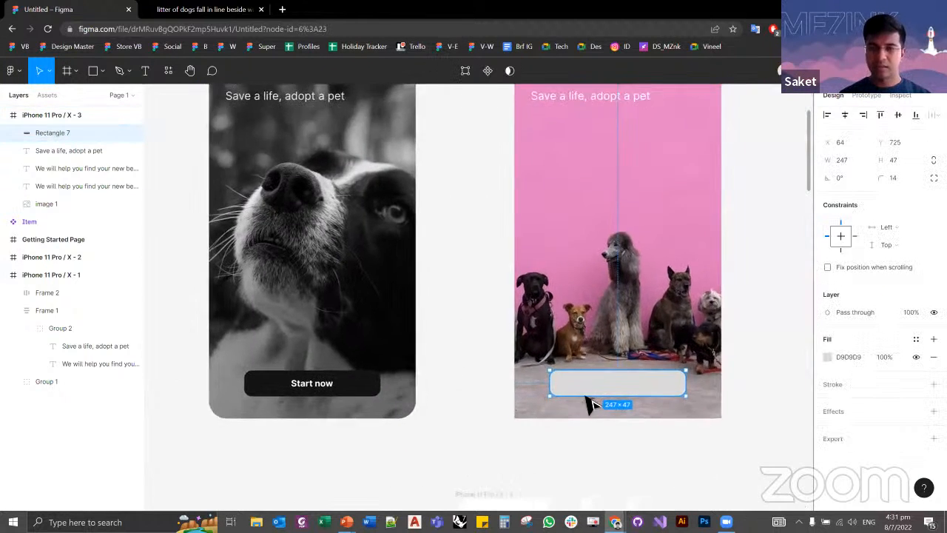
click(827, 356)
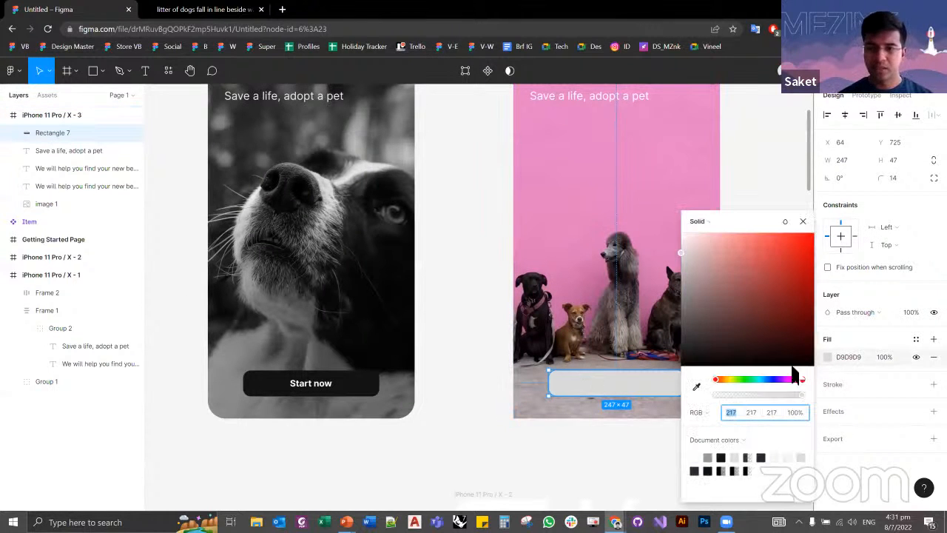
click(696, 386)
click(363, 390)
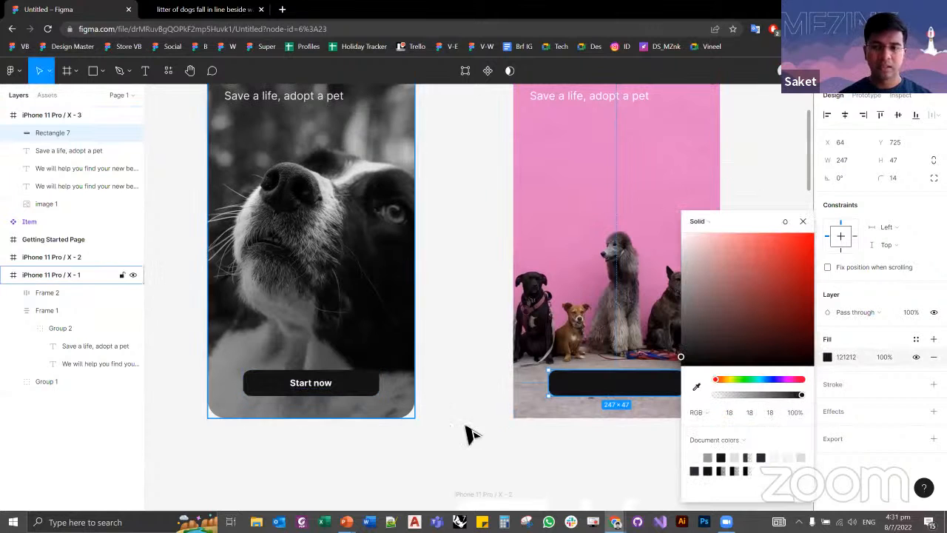
key(Escape)
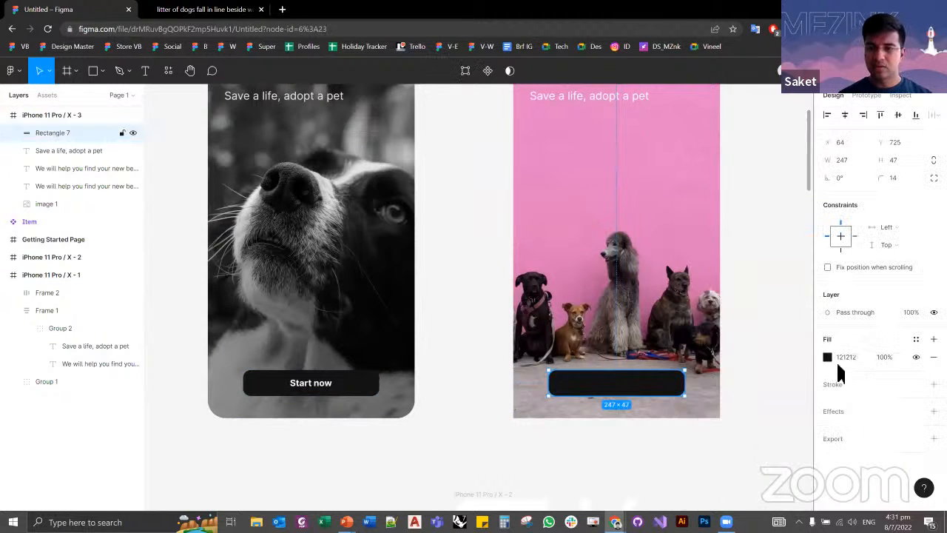
click(827, 358)
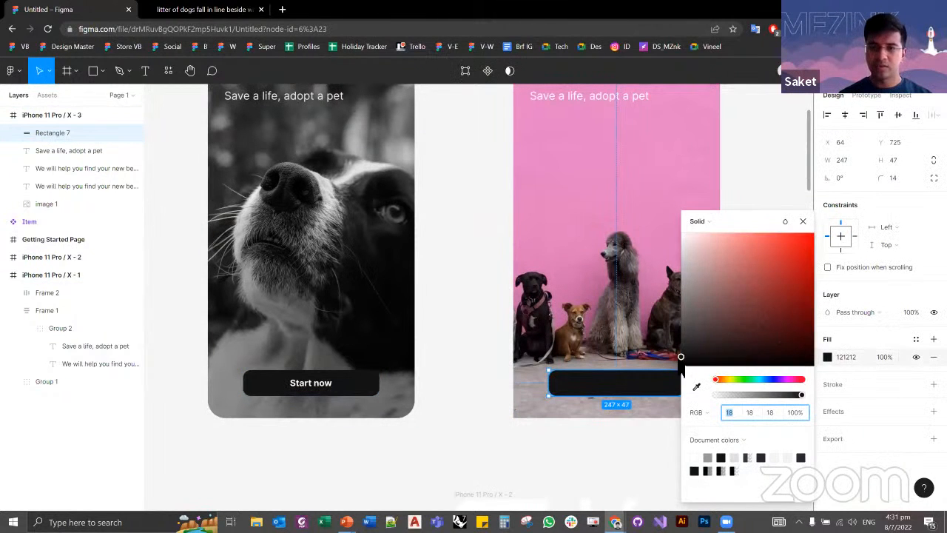
click(625, 456)
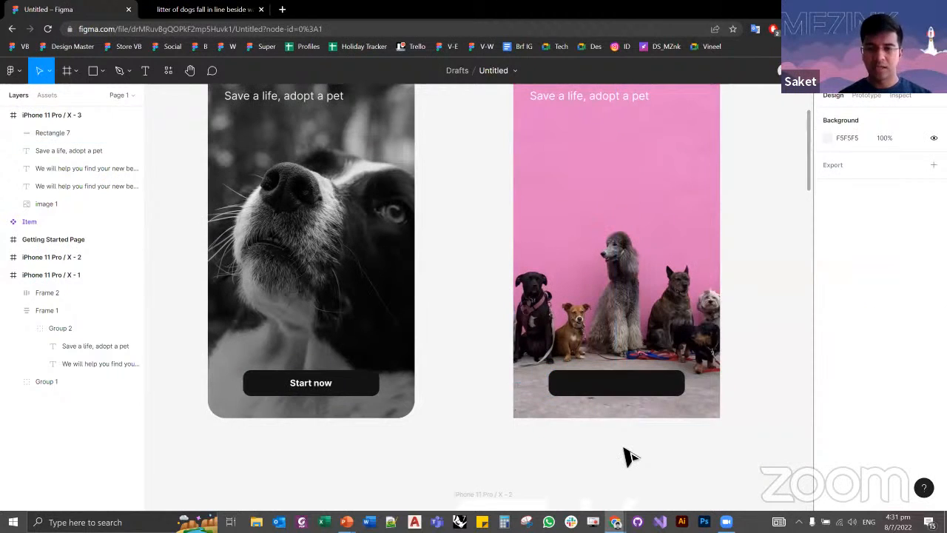
click(644, 387)
click(596, 457)
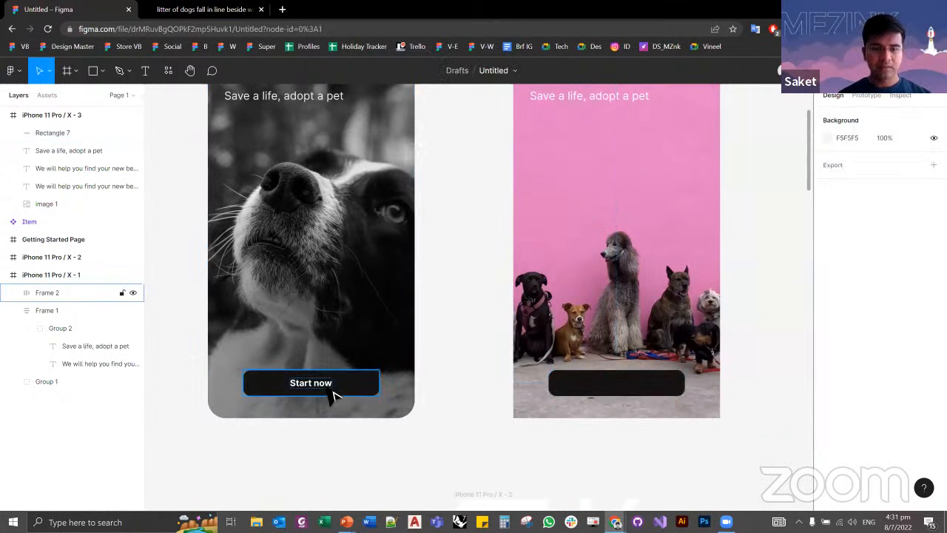
Step: Try moving the tagline "Save a life, adopt a pet" down towards the dark button and undo the move
click(621, 102)
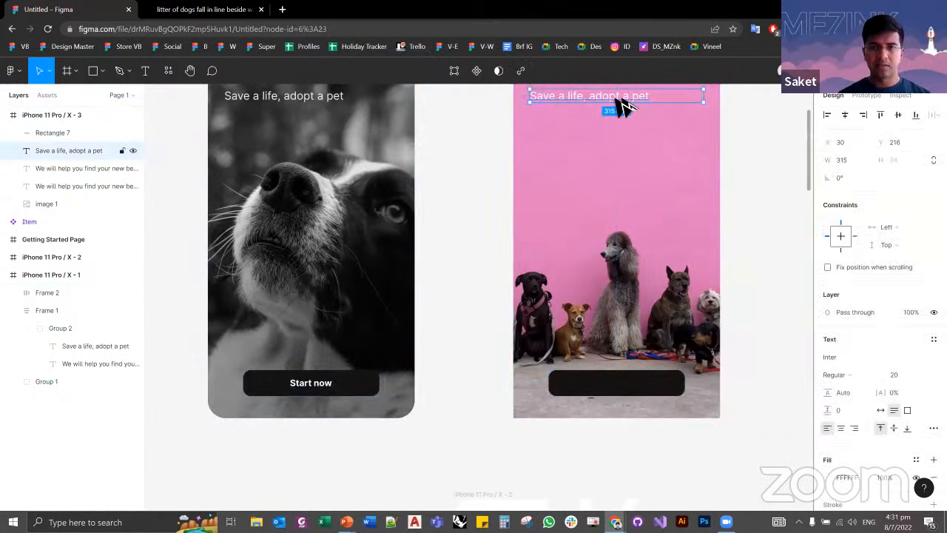
drag(621, 104, 645, 350)
key(ctrl+z)
Step: Add a "Start now" text layer over the lower part of the dark button on the pink screen
key(Return)
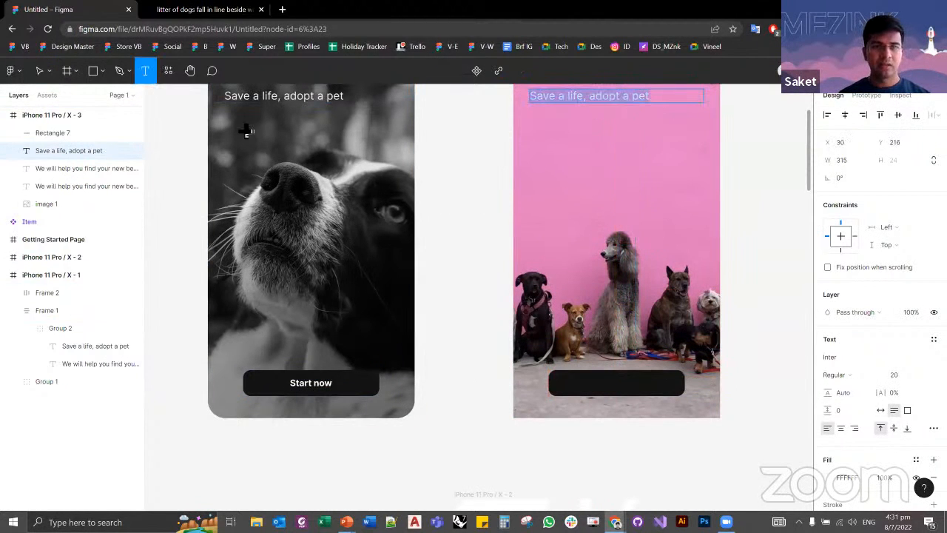
click(579, 398)
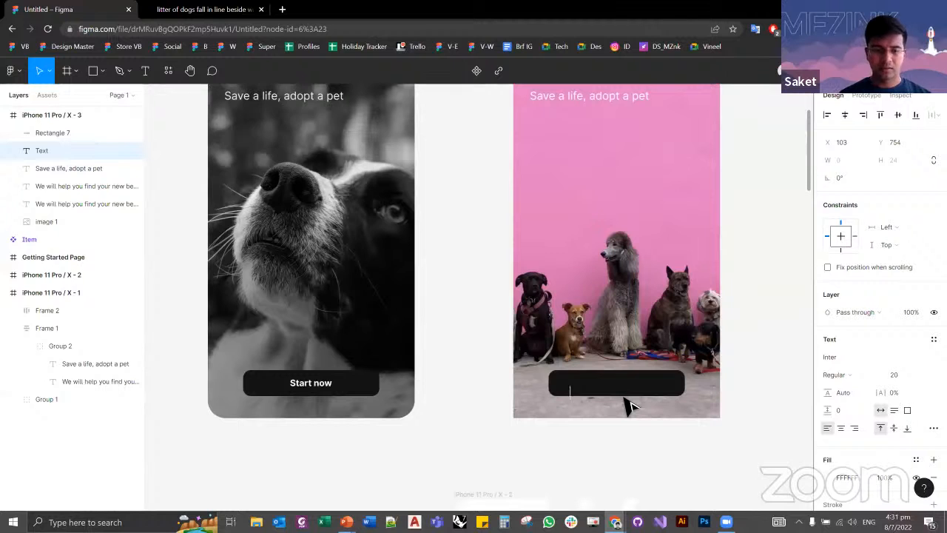
text(Start now)
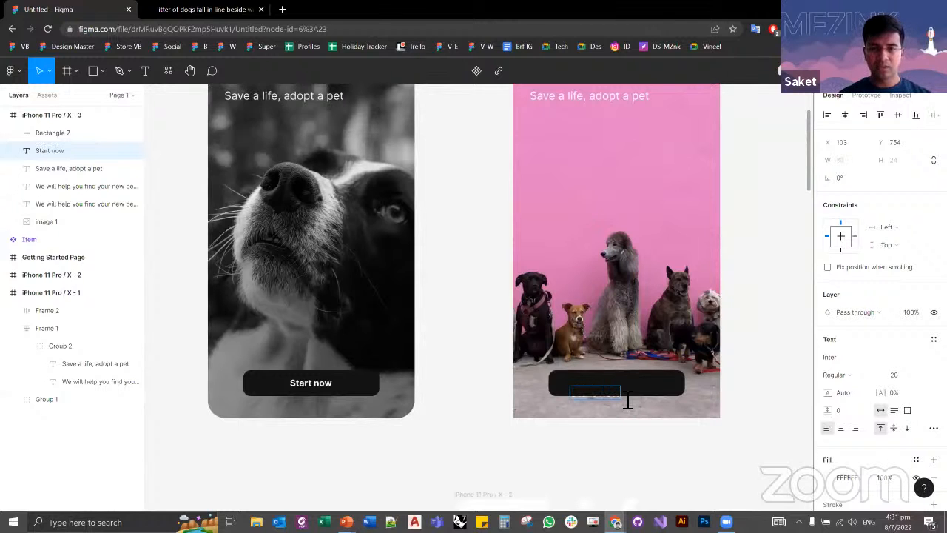
key(ctrl+a)
key(Escape)
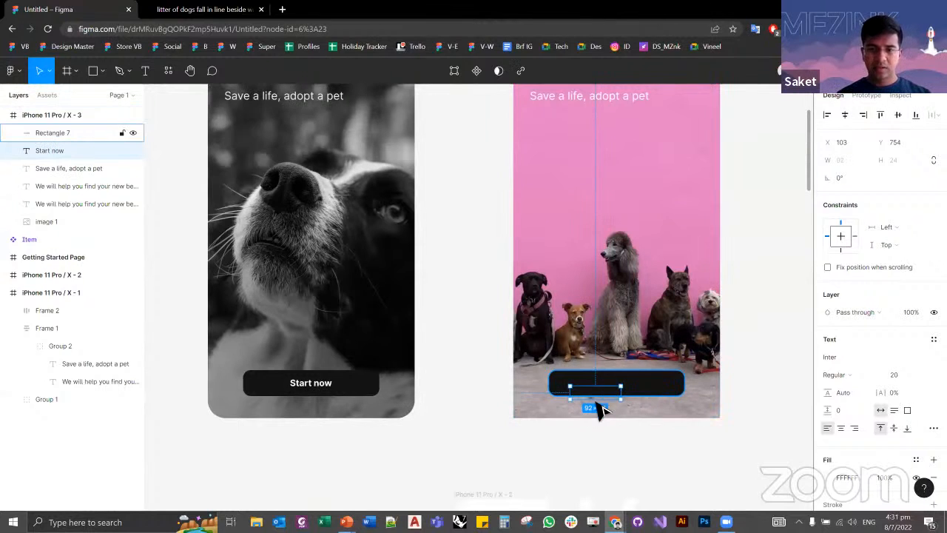
Step: Try cutting and pasting the Start now text to place it above the dark button, and undo it
key(Delete)
key(ctrl+z)
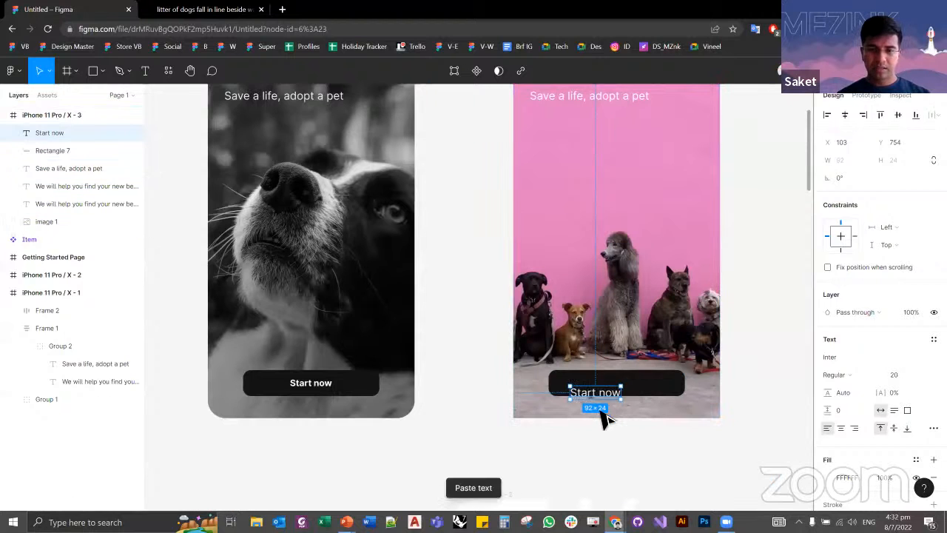
key(Delete)
key(ctrl+z)
Step: Bring the Start now text to the front and centre it on the dark button
right_click(596, 406)
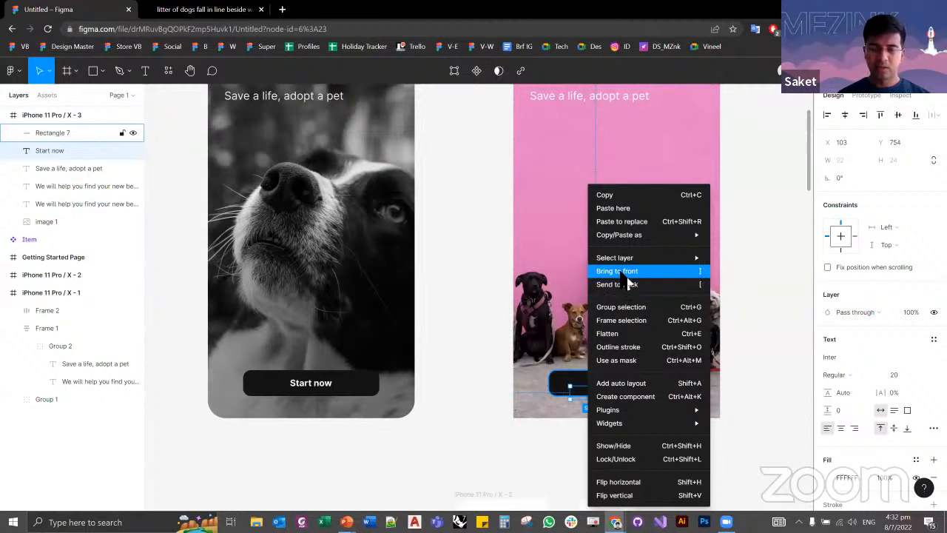
click(604, 270)
drag(606, 401, 635, 392)
Step: Examine the font weight and size of the Start now text in the reference screen's button
click(326, 392)
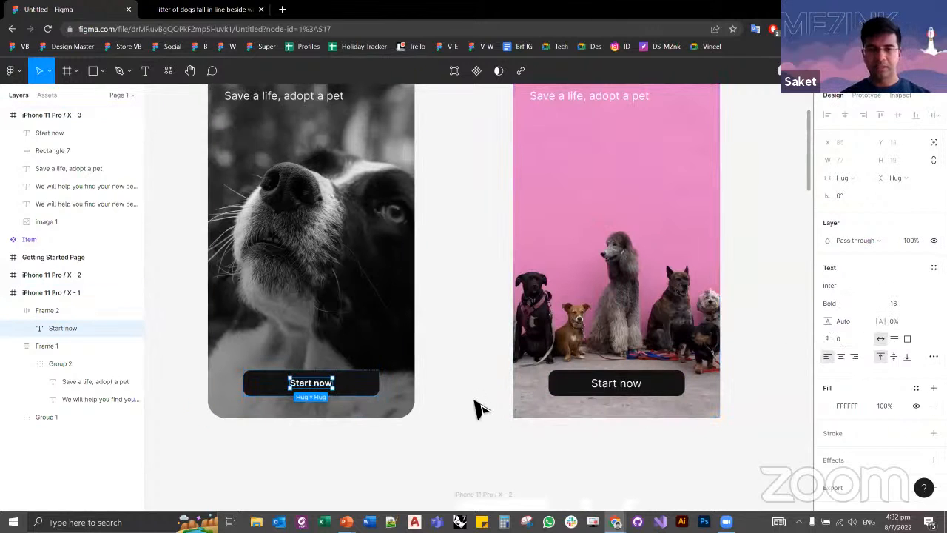
click(327, 393)
double_click(328, 392)
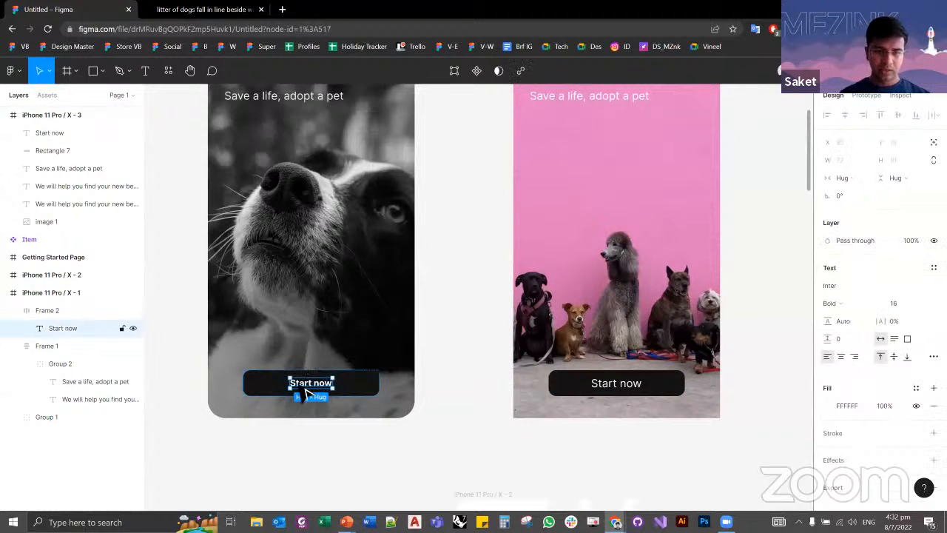
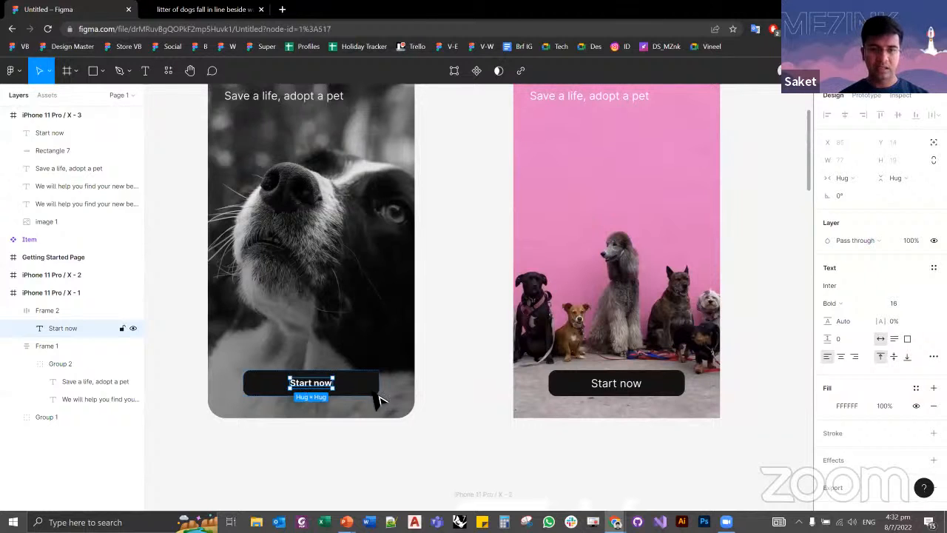
Step: Paste the reference text's Bold, size 16 formatting onto the Start now text on the pink screen
click(621, 397)
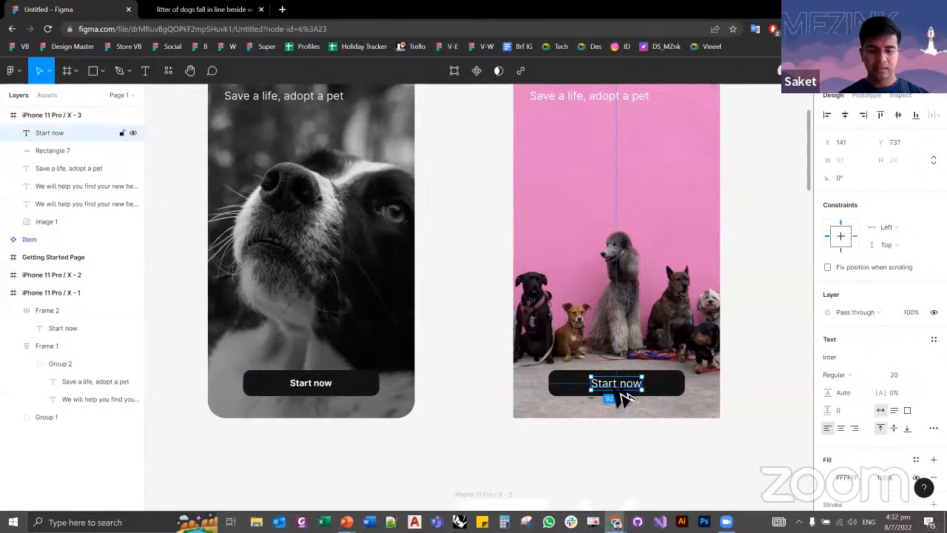
key(ctrl+alt+v)
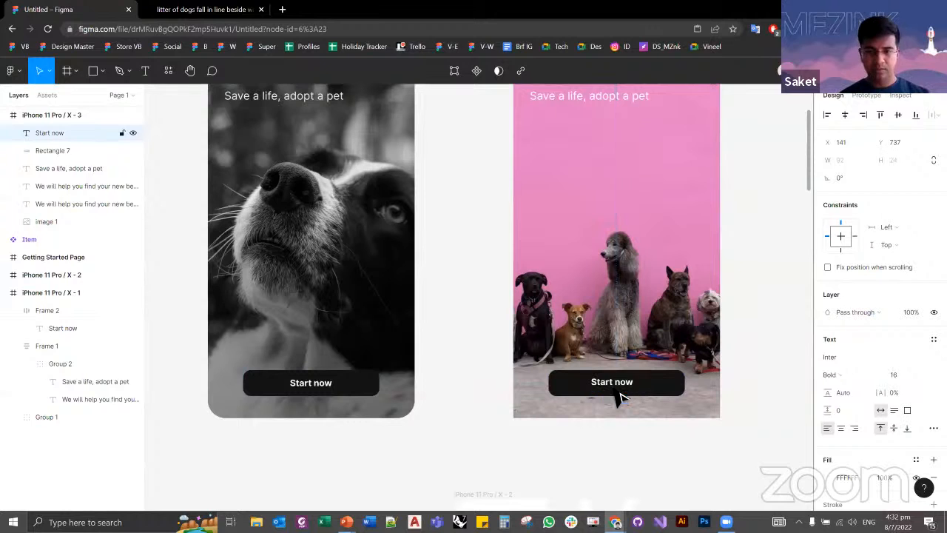
Step: Paste a duplicate of the reference screen's Start now button, try moving it across the frame's edge, and undo the move
click(331, 396)
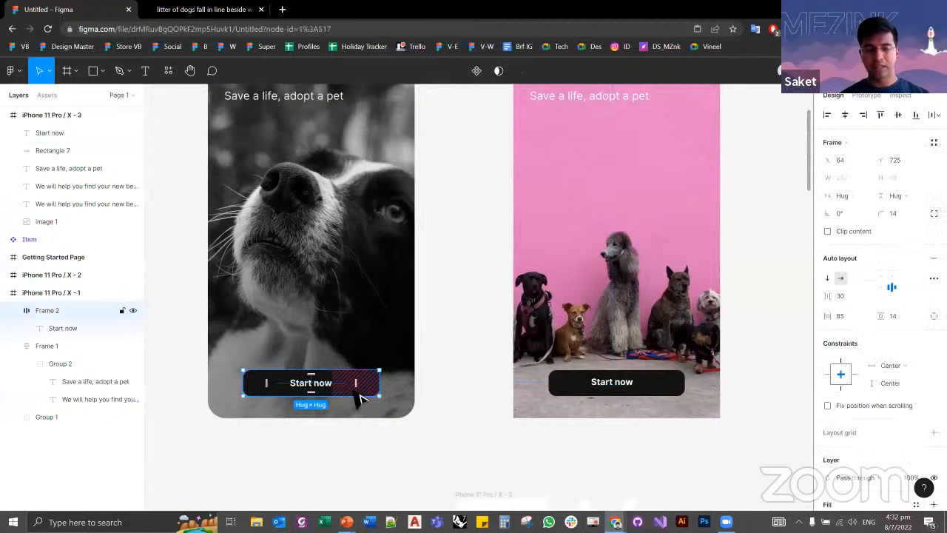
key(ctrl+v)
drag(341, 390, 422, 317)
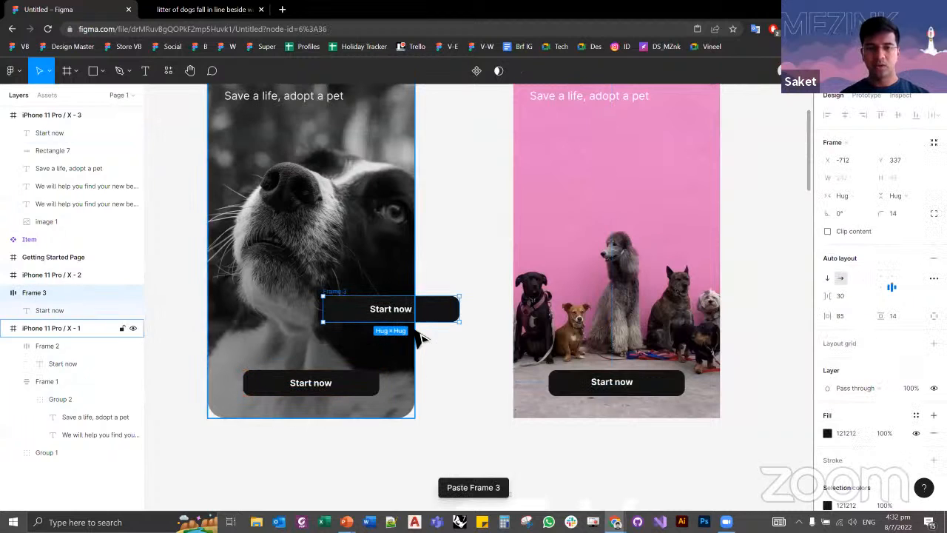
key(ctrl+z)
click(447, 380)
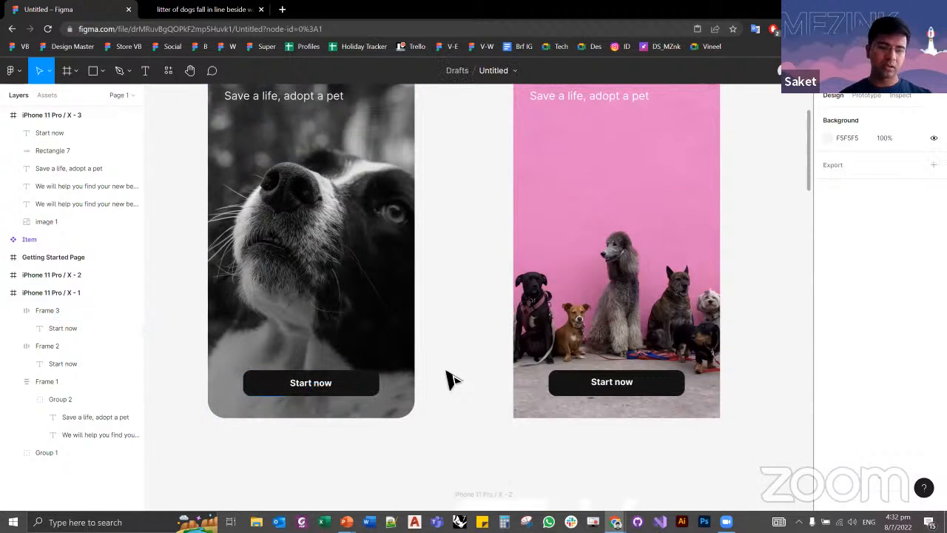
Step: Select the Start now text together with the dark button rectangle on the pink screen
click(616, 386)
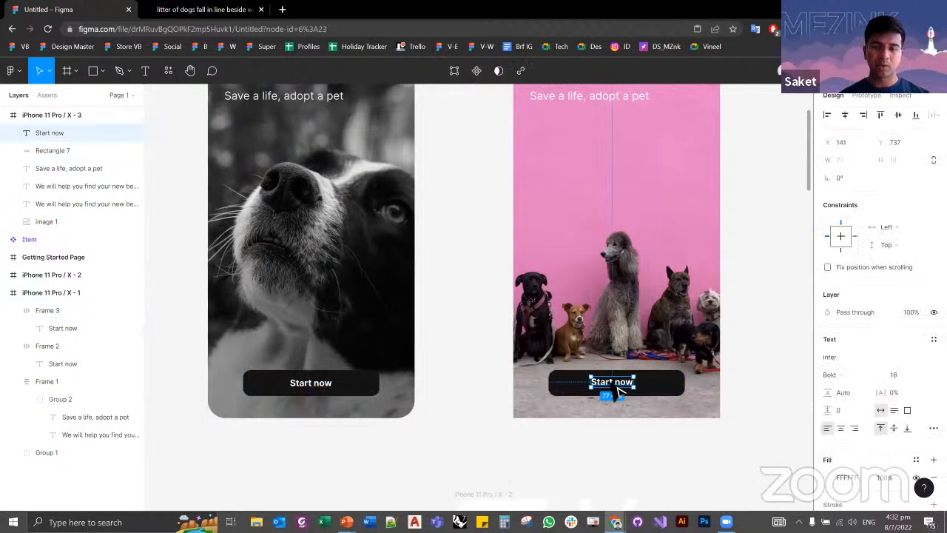
scroll(658, 403, up, 3)
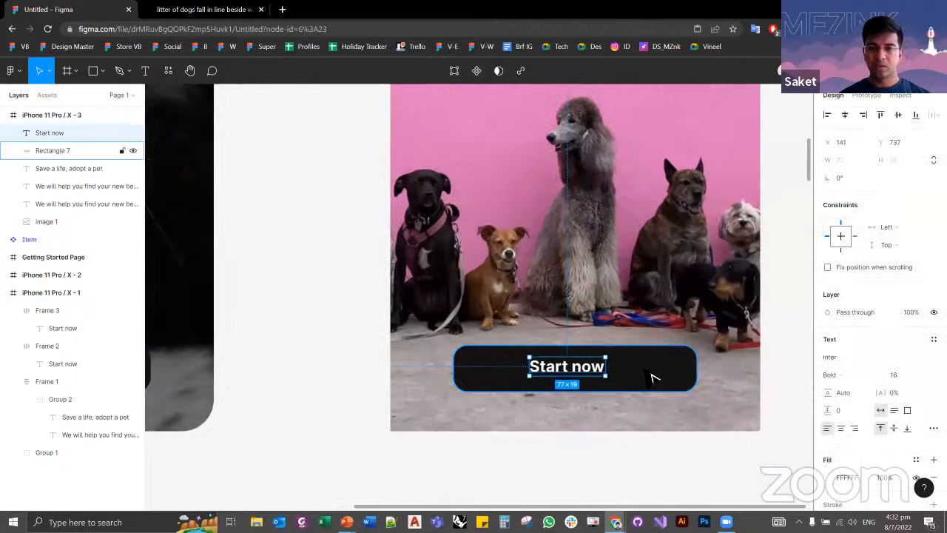
shift+click(622, 362)
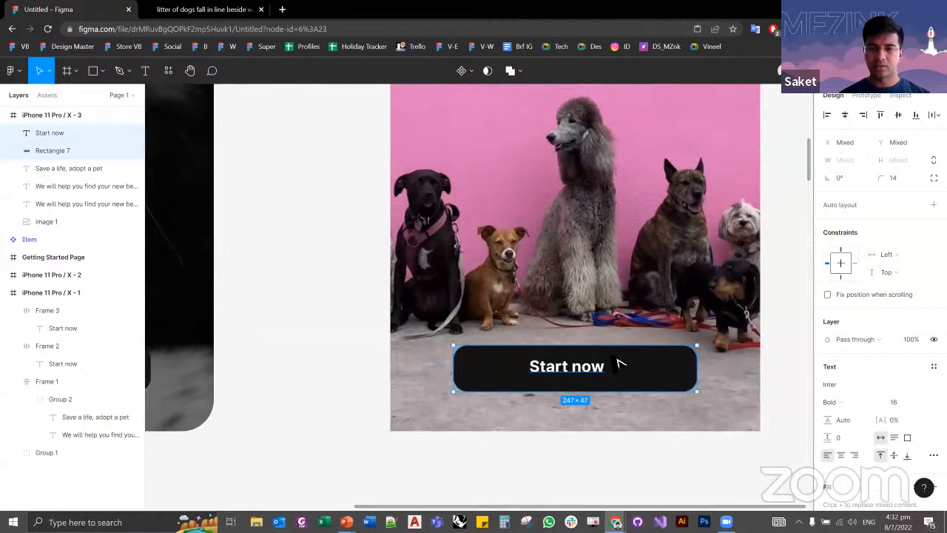
Step: Try different horizontal and vertical edge alignments of the Start now text against the dark rectangle
click(827, 118)
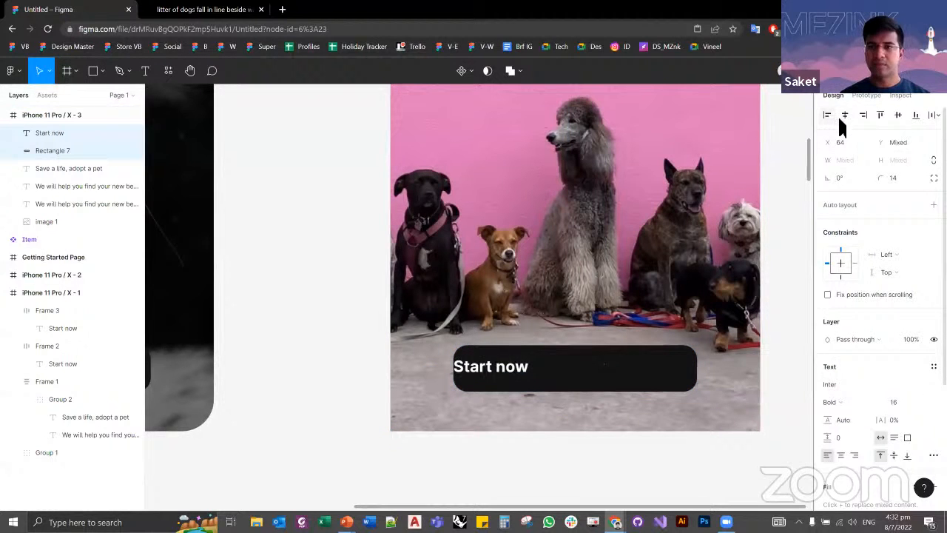
click(847, 118)
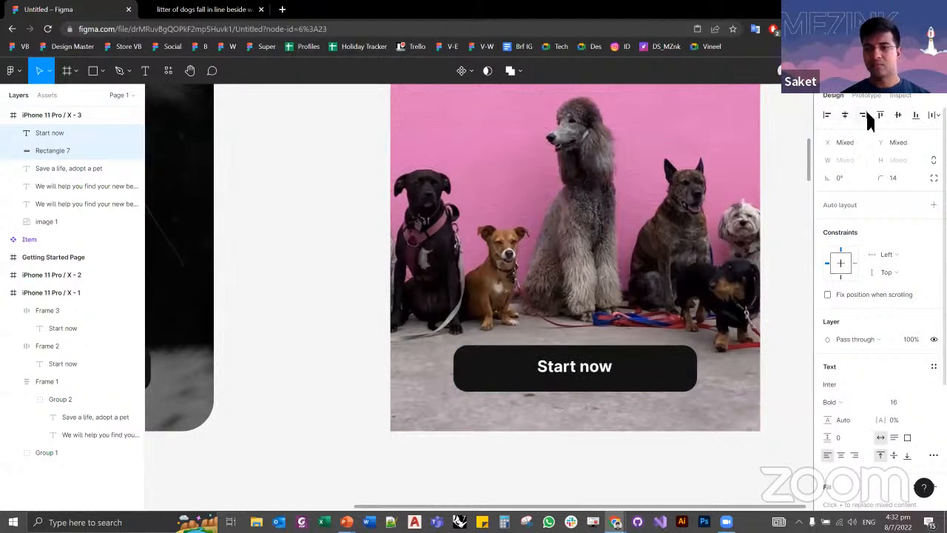
click(865, 116)
click(881, 117)
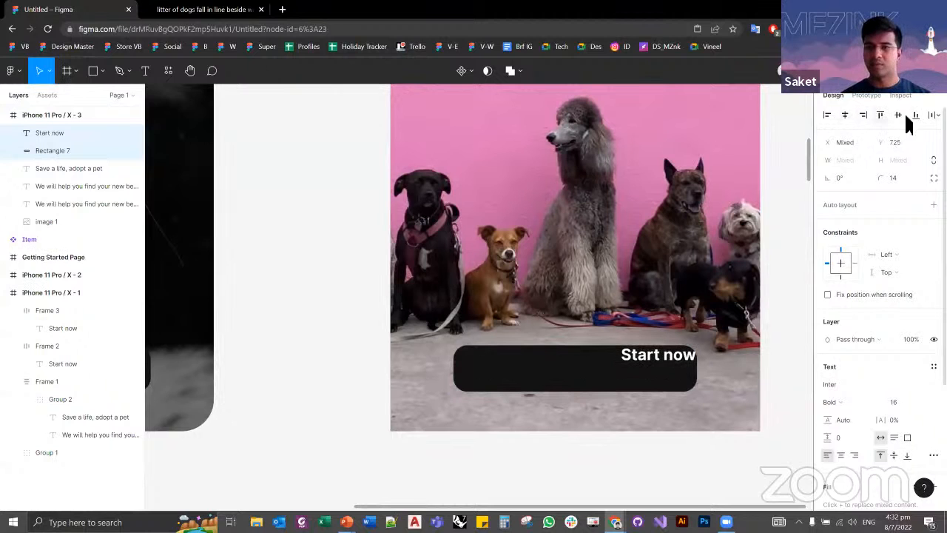
click(898, 117)
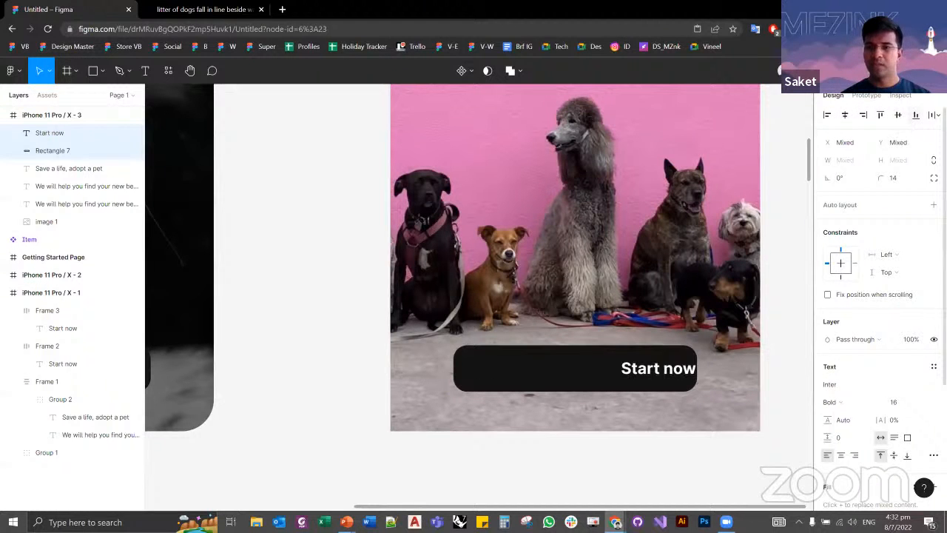
Step: Centre the Start now text horizontally and vertically on the dark rectangle and group the two
click(845, 117)
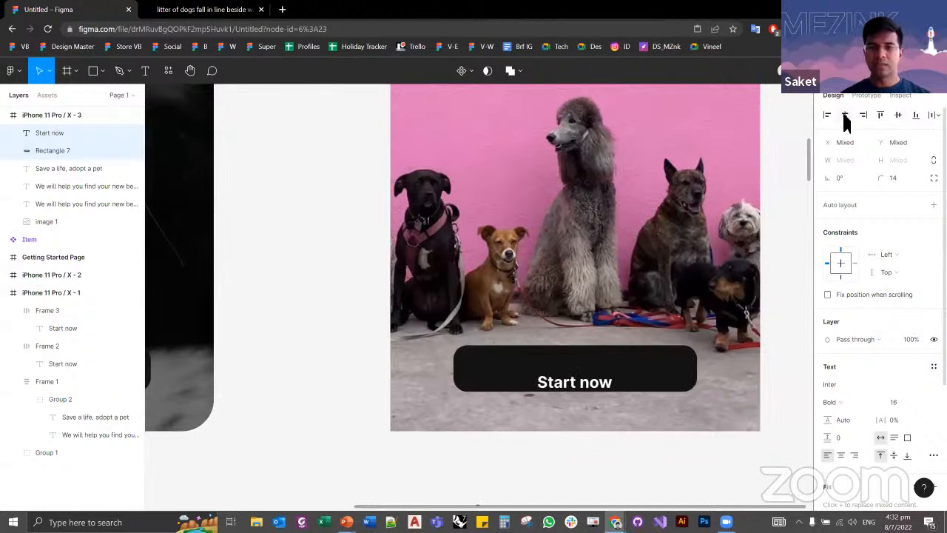
click(897, 117)
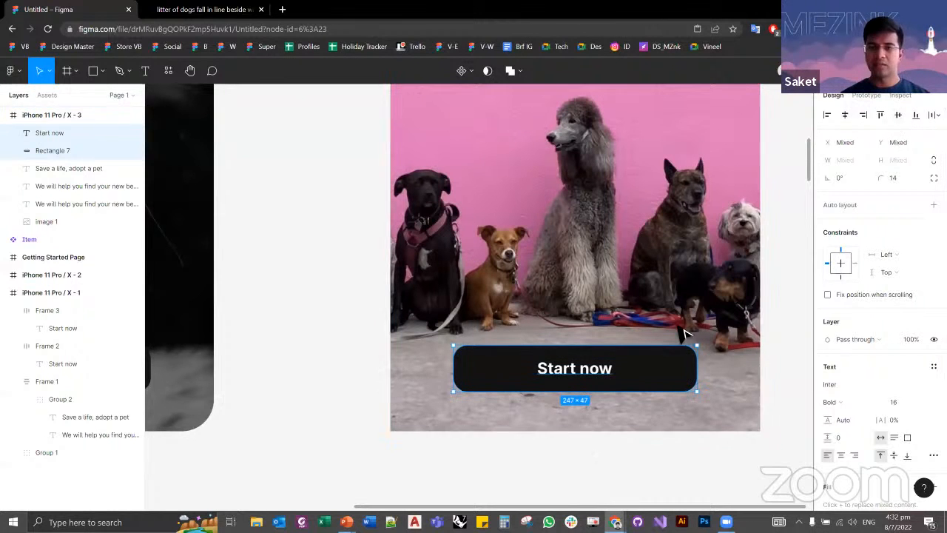
key(ctrl+g)
click(363, 423)
Step: Compare the size and edge distances of the reference button with those of the grouped button on the pink screen
scroll(673, 387, down, 5)
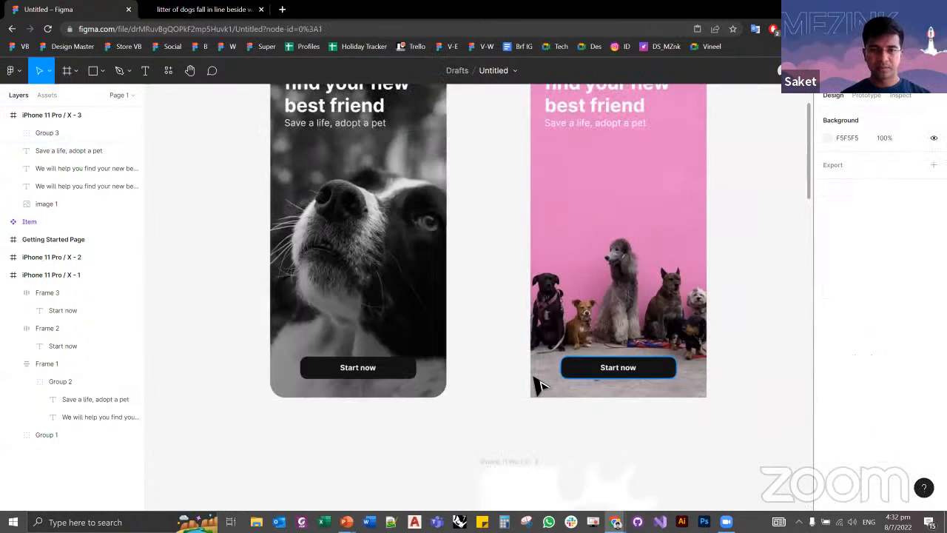
scroll(540, 384, up, 1)
click(690, 368)
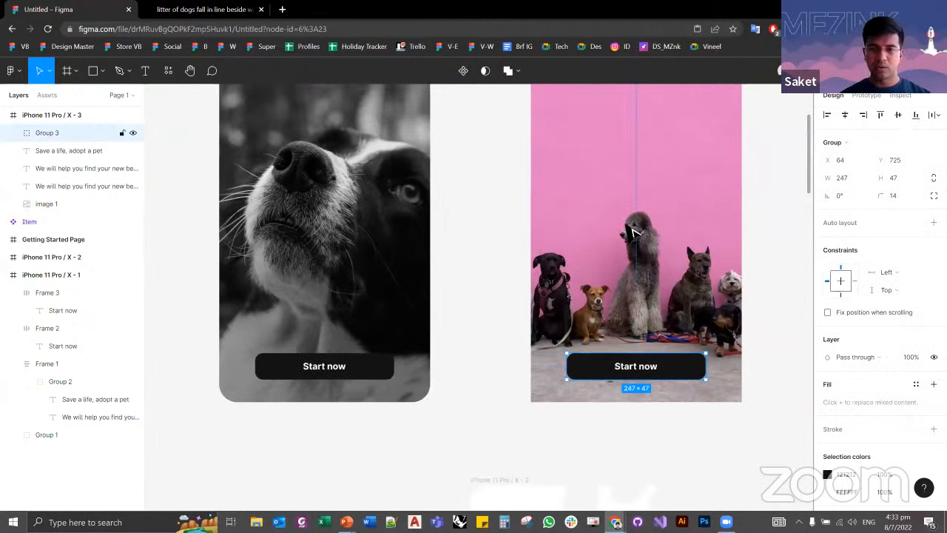
click(396, 380)
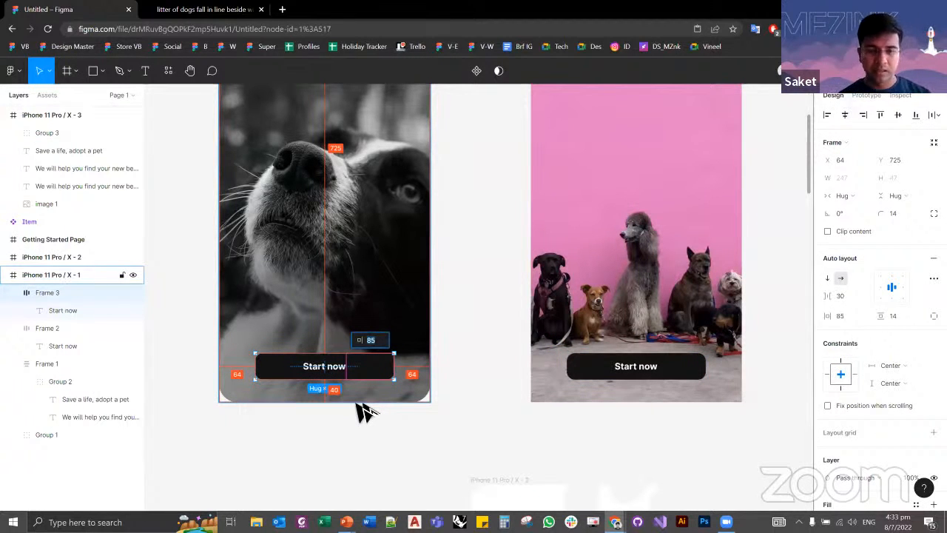
click(675, 372)
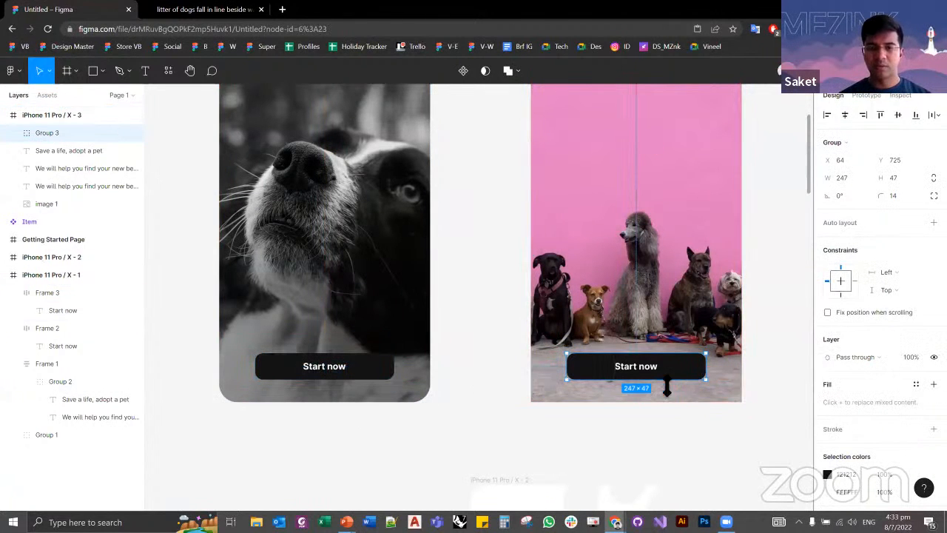
key(alt)
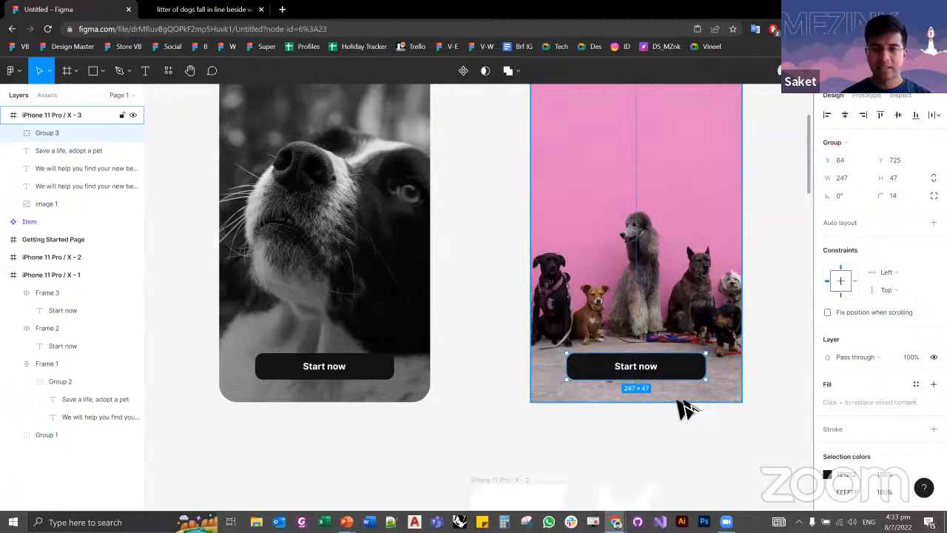
Step: Nudge the grouped button up 30 px on the pink screen and bring it back down 30 px
key(shift+Up)
key(shift+Up)
key(shift+Up)
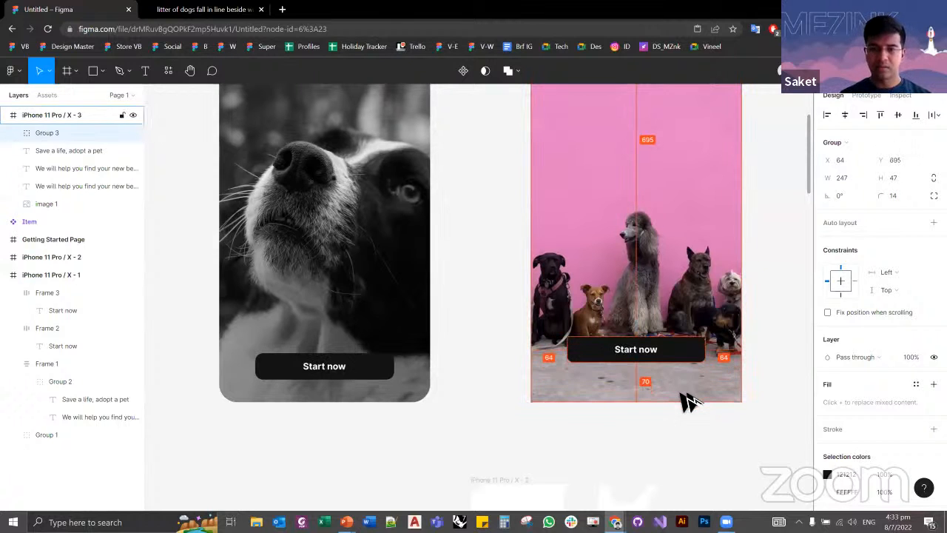
key(shift+Down)
key(shift+Down)
key(shift+Down)
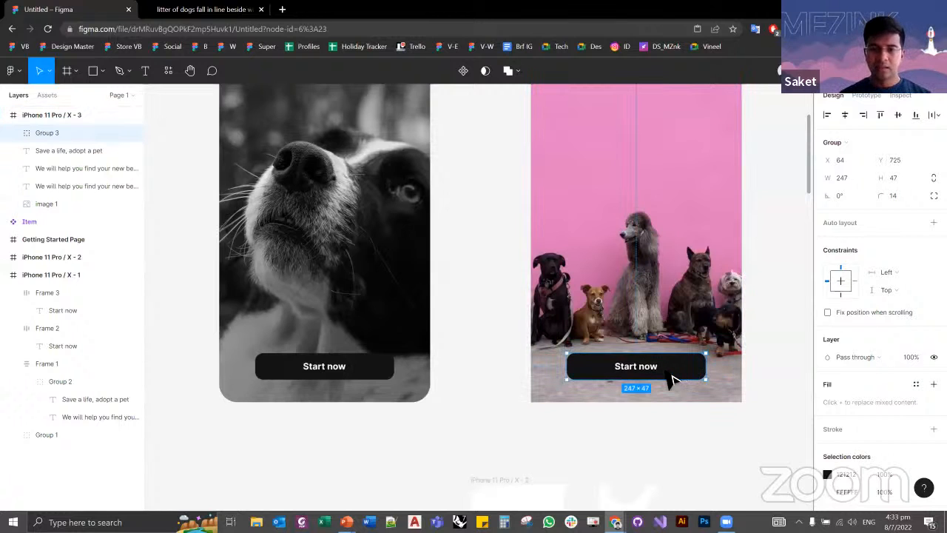
Step: Try the grouped button flush with the pink screen's left edge, and centre it horizontally in the frame again
drag(671, 380, 636, 383)
click(654, 444)
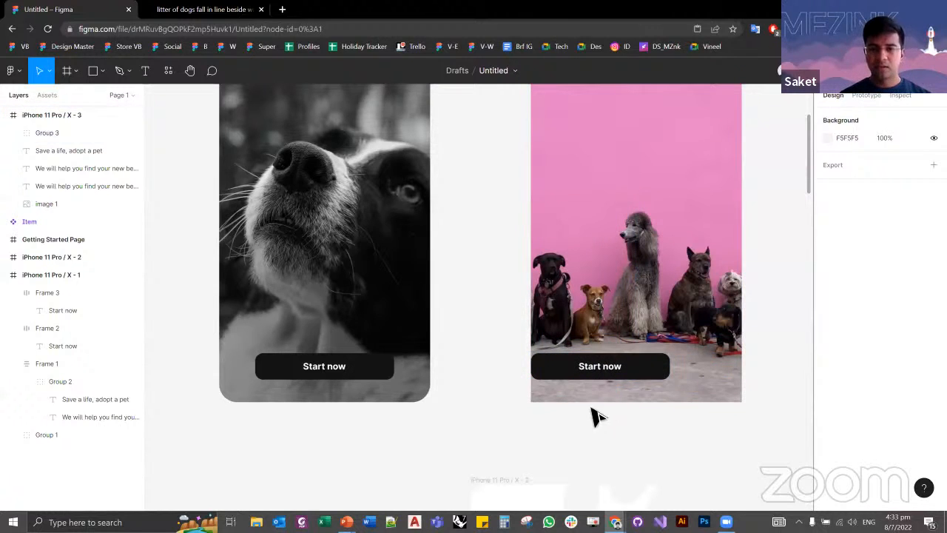
click(555, 363)
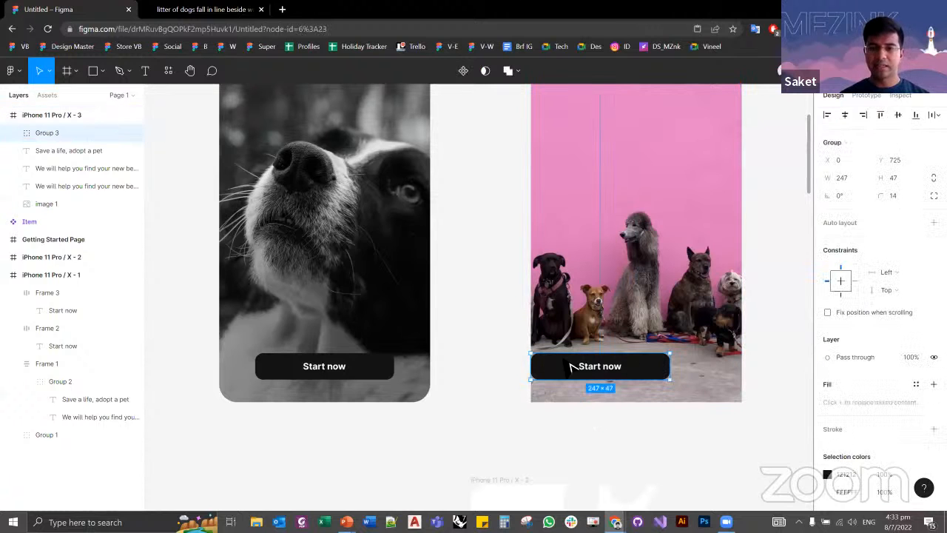
click(845, 115)
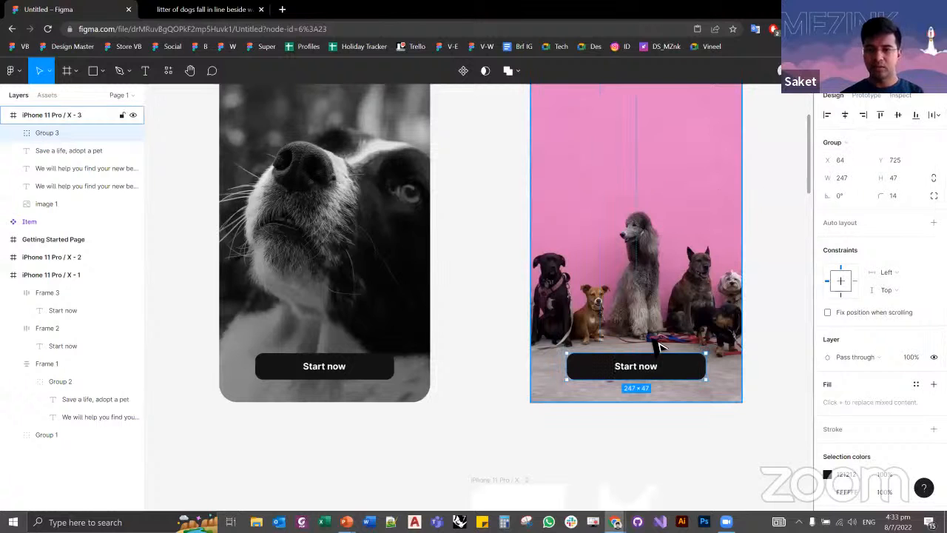
click(778, 274)
Step: Set the pink screen frame's corner radius to 32 to match the reference screen
scroll(440, 344, up, 3)
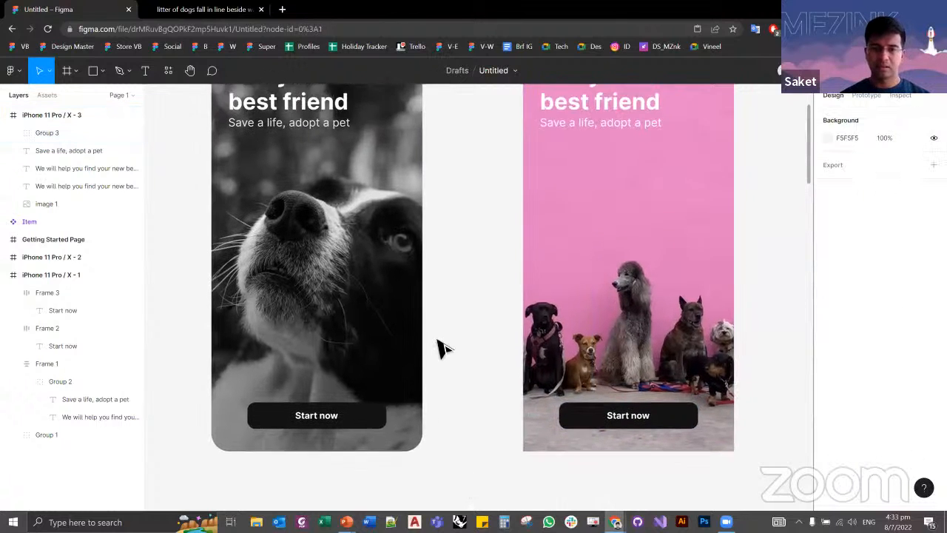
scroll(452, 376, down, 3)
scroll(475, 289, down, 1)
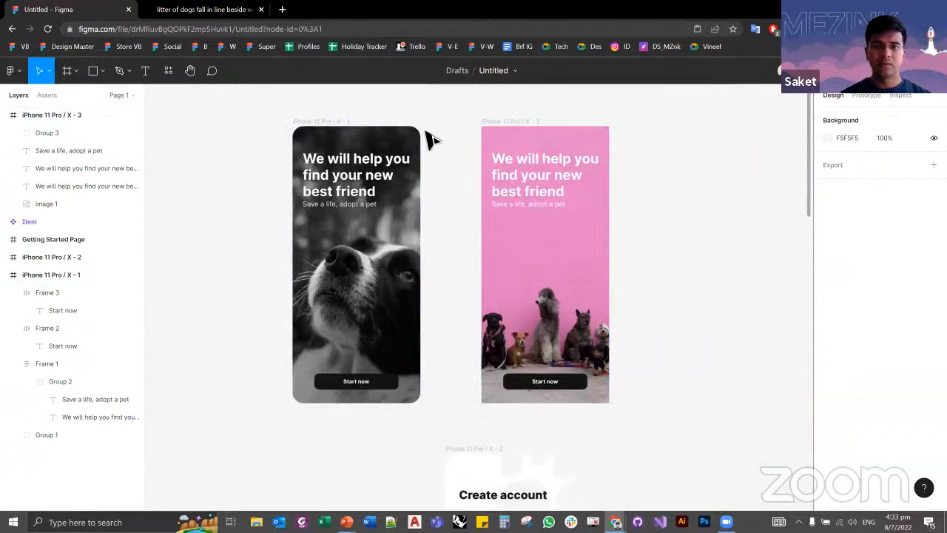
click(341, 123)
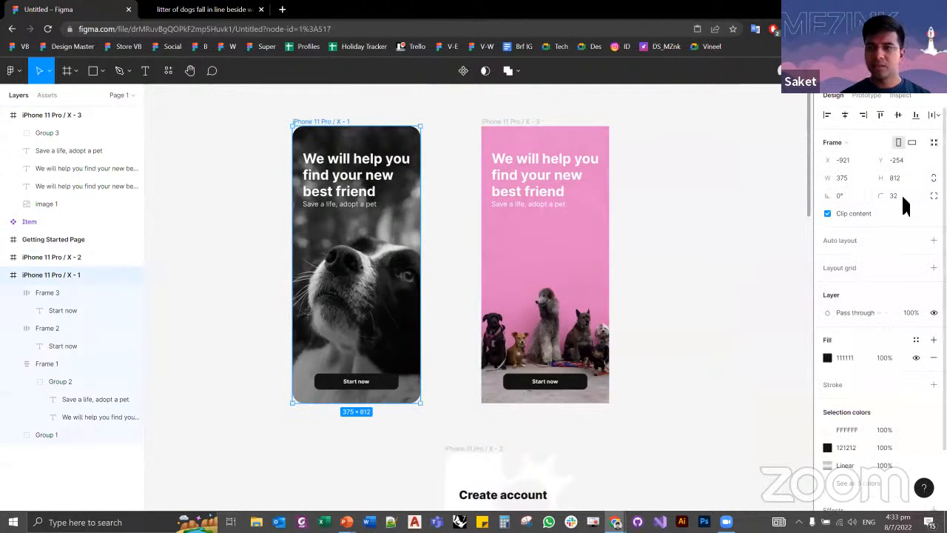
click(524, 130)
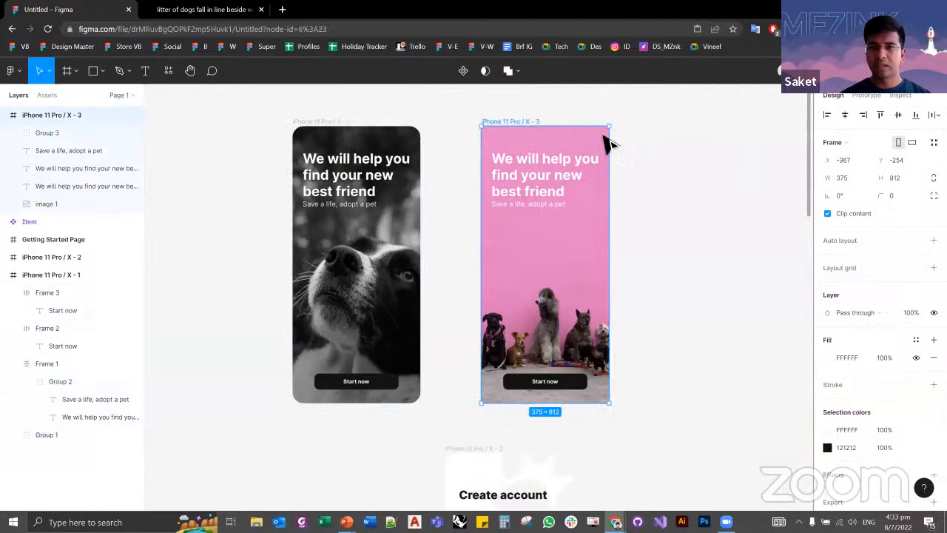
text(32)
key(Tab)
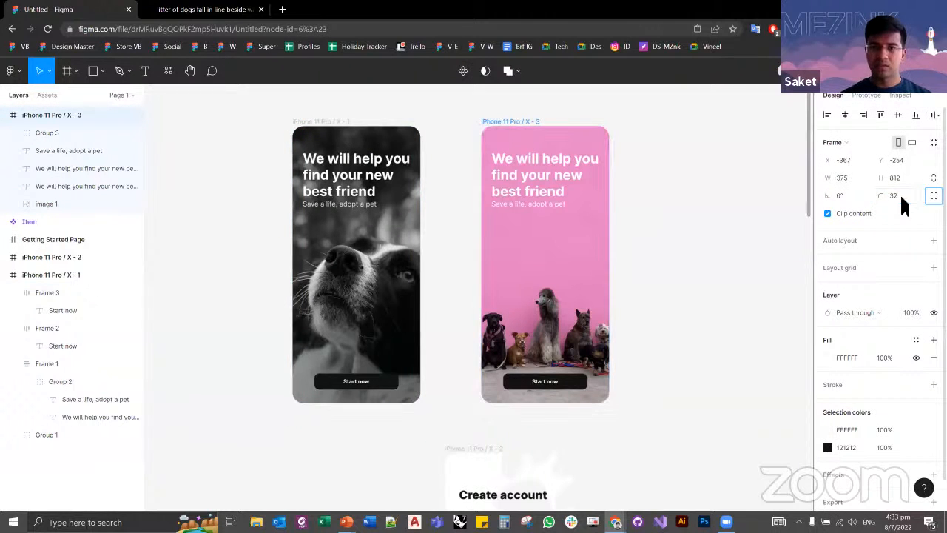
click(742, 225)
scroll(453, 268, up, 3)
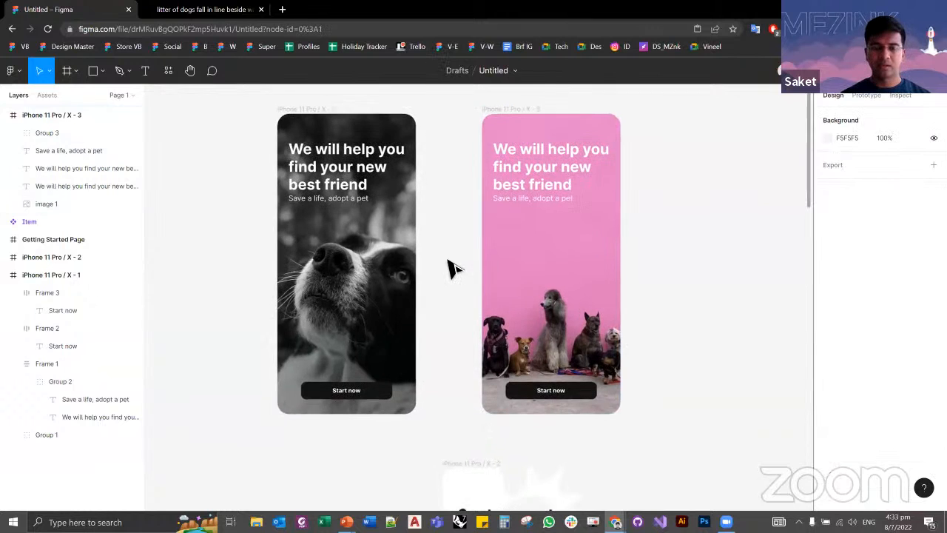
scroll(461, 276, up, 1)
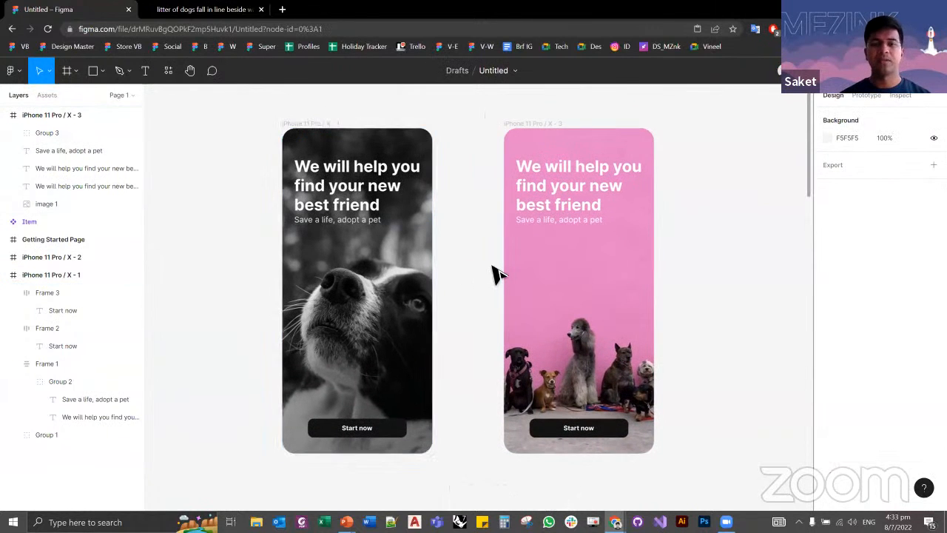
Step: Move the Create account reference frame left so it sits roughly below the black-and-white dog screen
scroll(477, 196, down, 2)
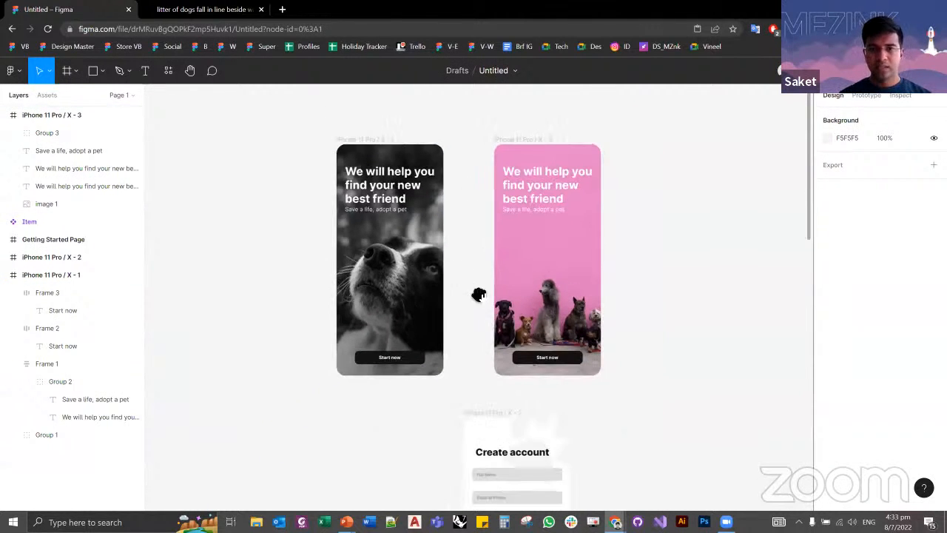
scroll(436, 232, down, 5)
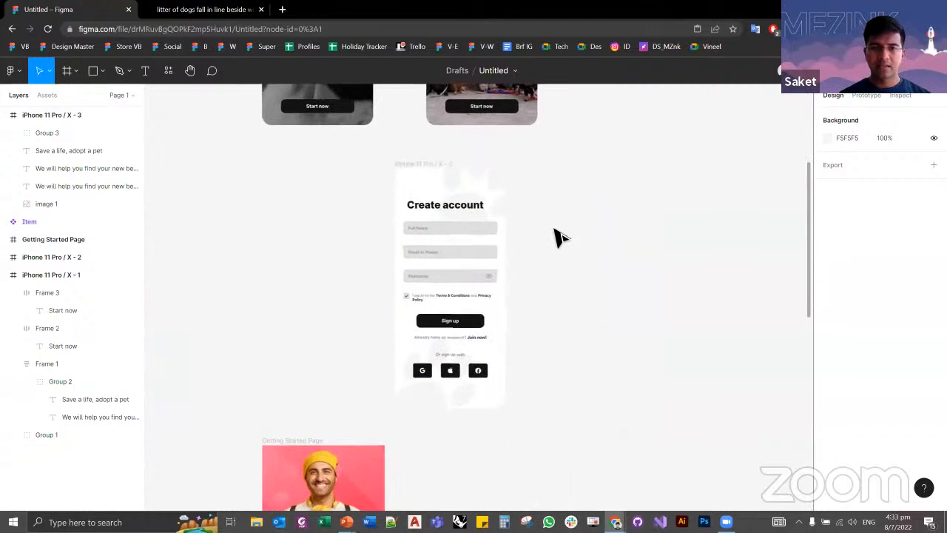
scroll(555, 237, up, 2)
click(397, 155)
drag(284, 162, 248, 155)
click(200, 222)
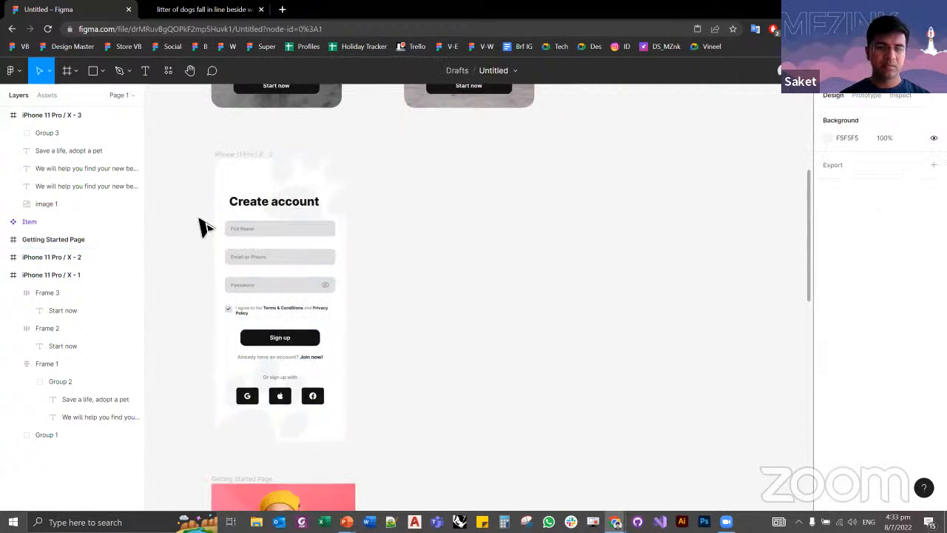
scroll(198, 221, up, 3)
scroll(212, 247, down, 1)
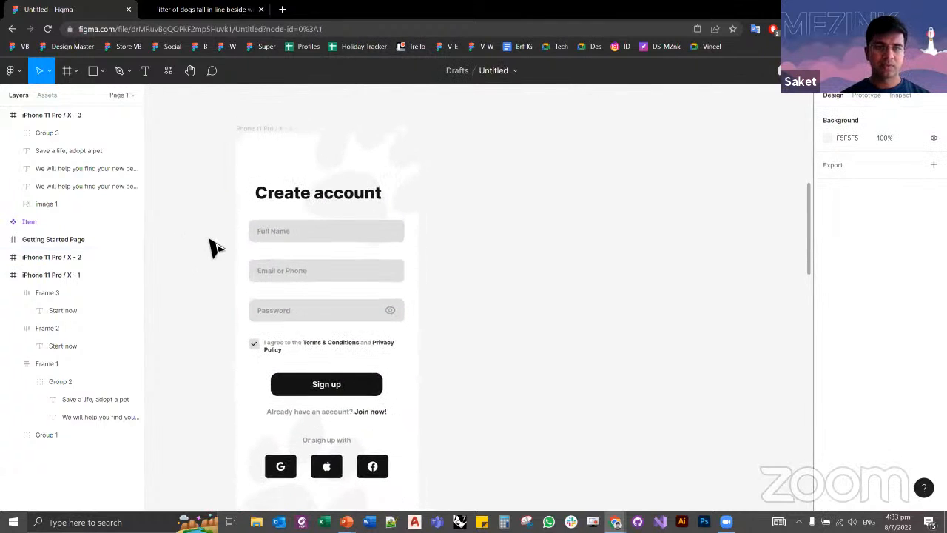
Step: Add a new iPhone 11 Pro / X frame beside the Create account reference screen
drag(448, 402, 437, 379)
scroll(442, 319, down, 1)
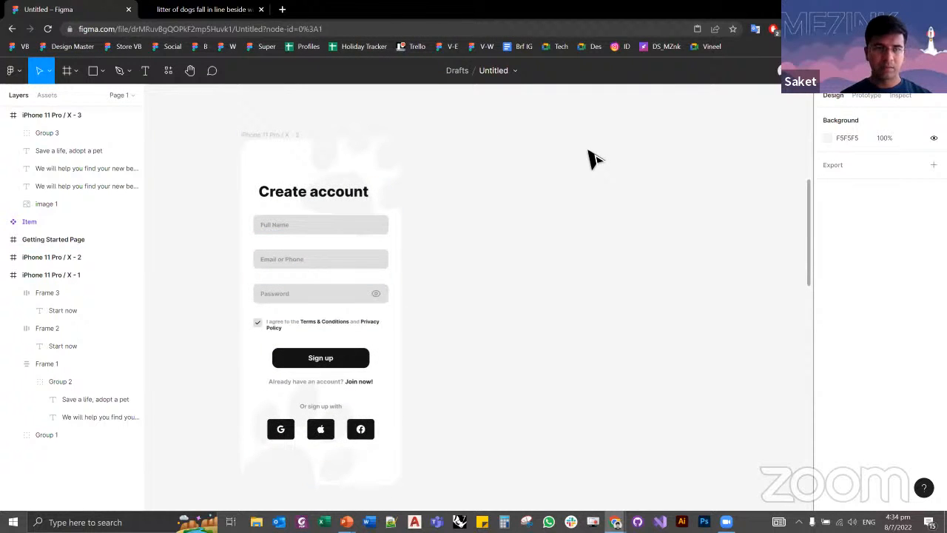
key(f)
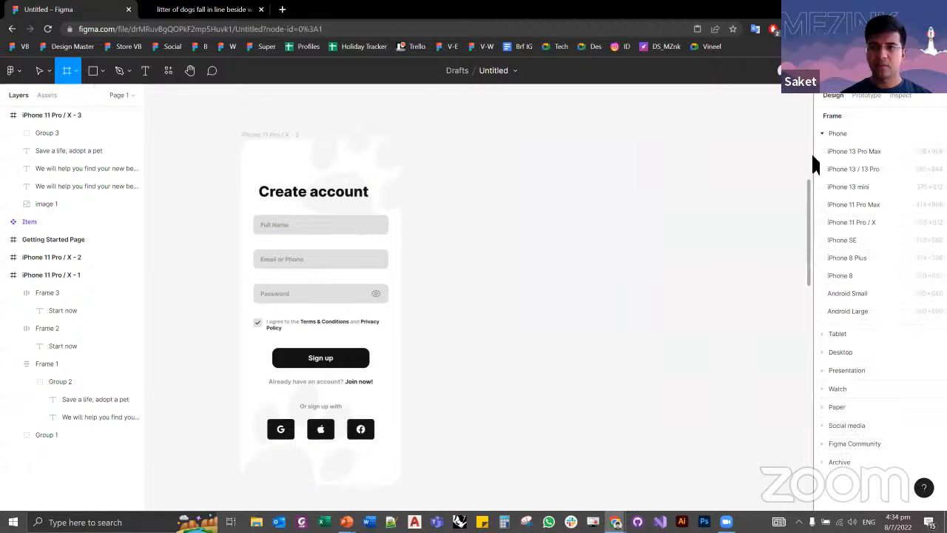
click(858, 232)
drag(473, 130, 528, 134)
click(656, 126)
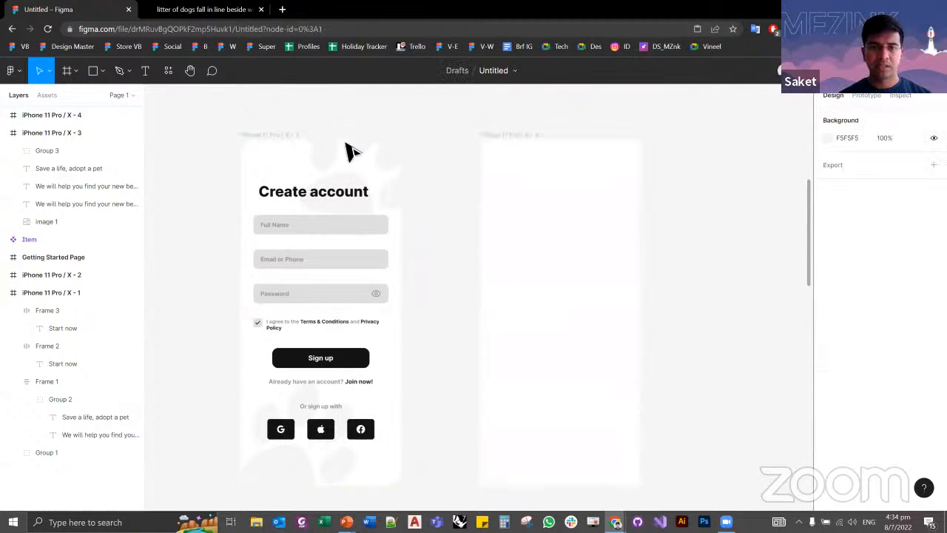
drag(452, 219, 497, 188)
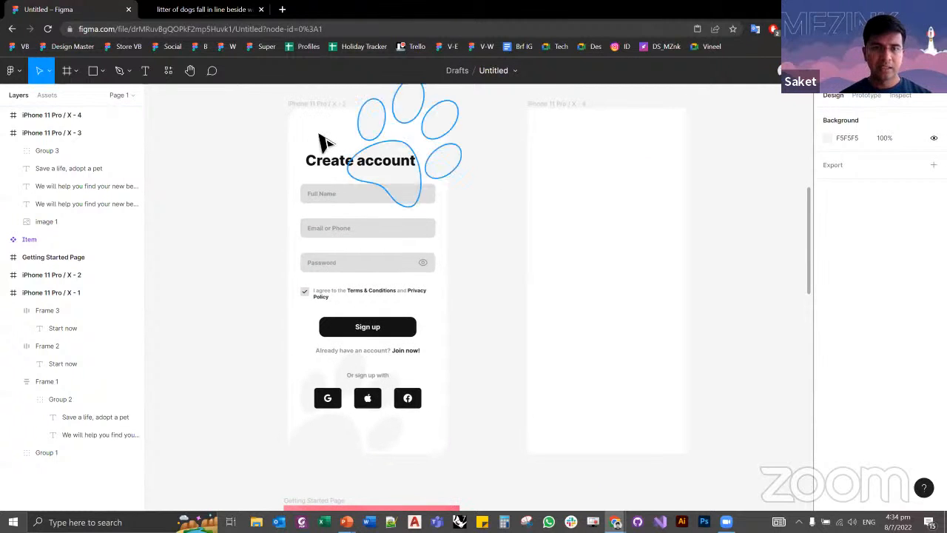
Step: Set the new empty frame's corner radius to 32
click(559, 110)
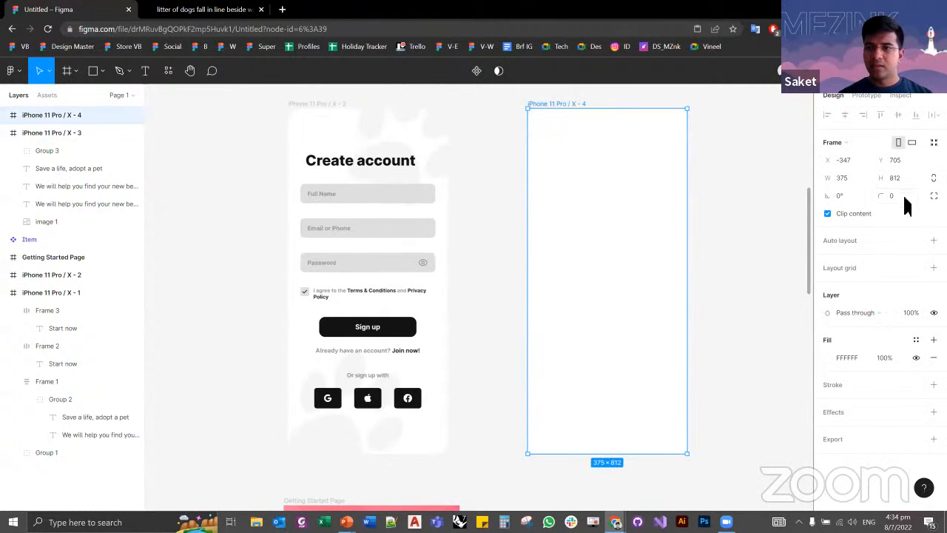
text(32)
key(Return)
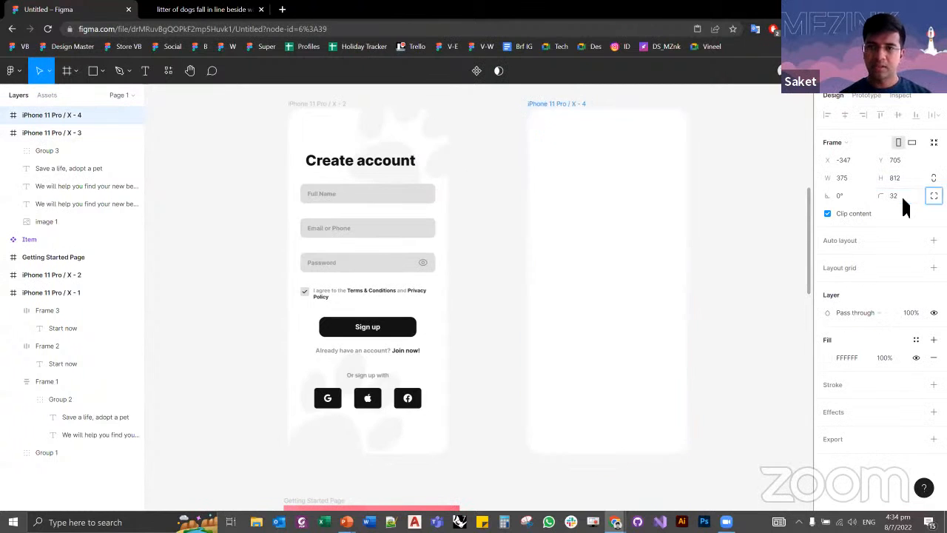
click(311, 105)
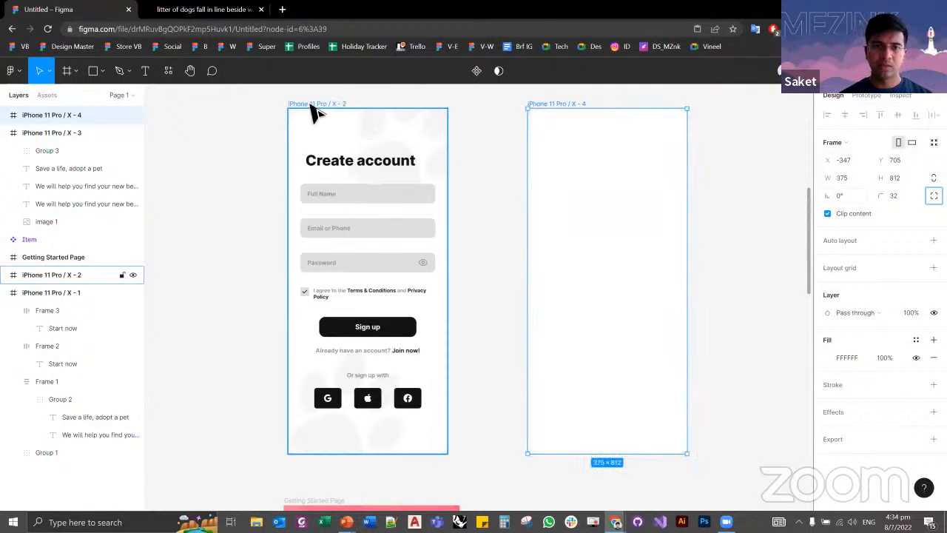
click(545, 111)
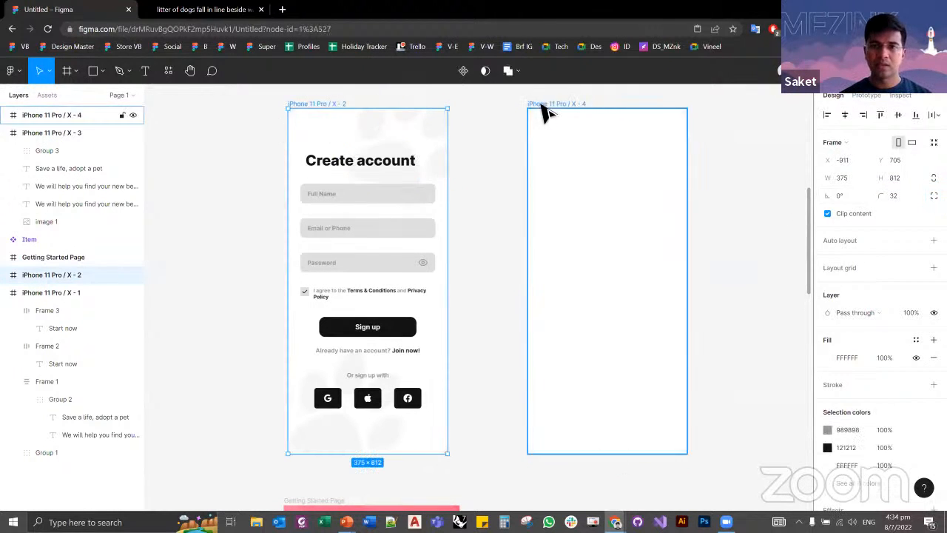
click(348, 171)
click(473, 203)
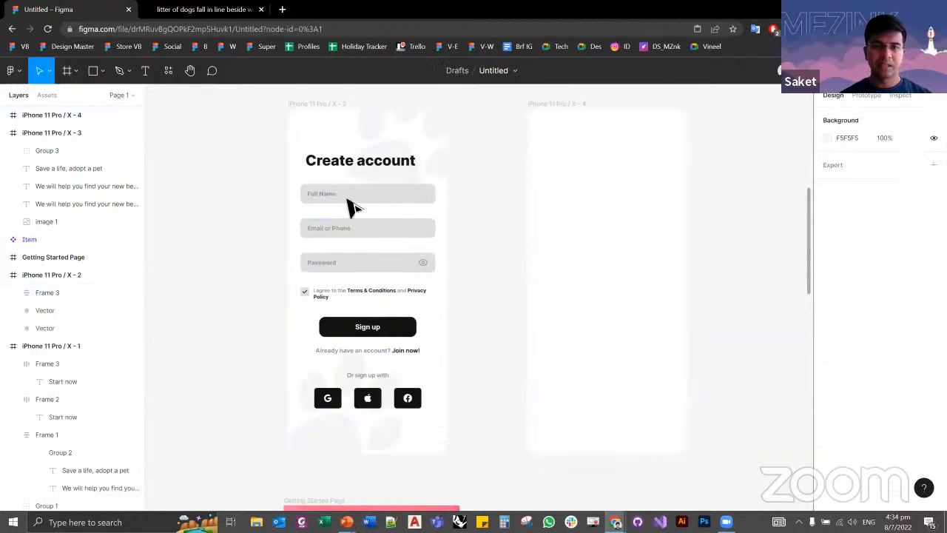
Step: Draw a rectangle of about 299 × 72 in the upper part of the new frame as the first input field
ctrl+scroll(387, 230, up, 5)
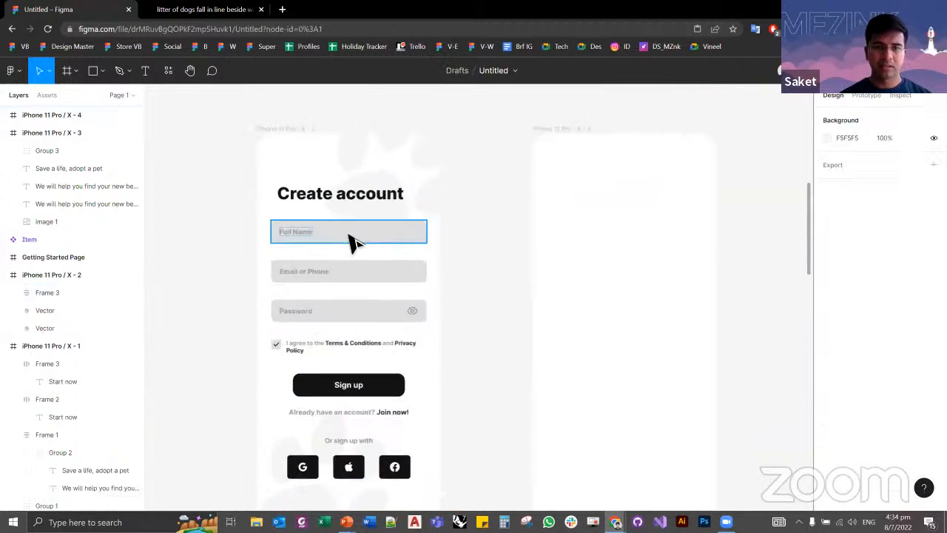
key(r)
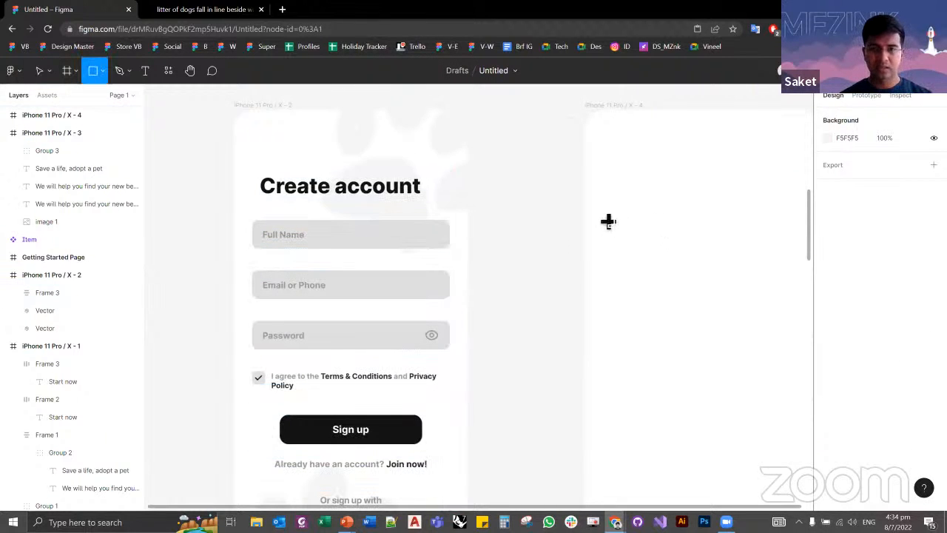
drag(598, 211, 784, 256)
drag(619, 302, 541, 298)
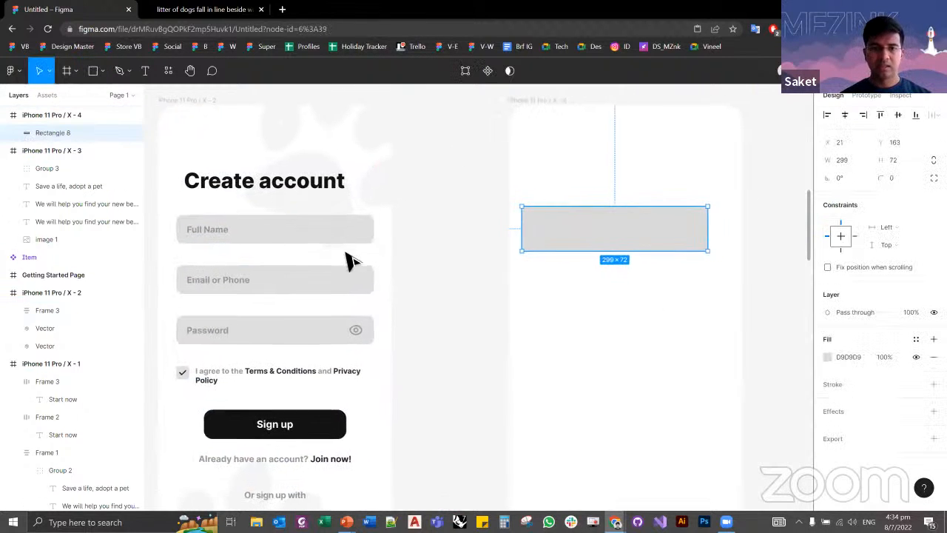
Step: Resize the new rectangle to 318 × 46 to match the reference Full Name field
click(271, 241)
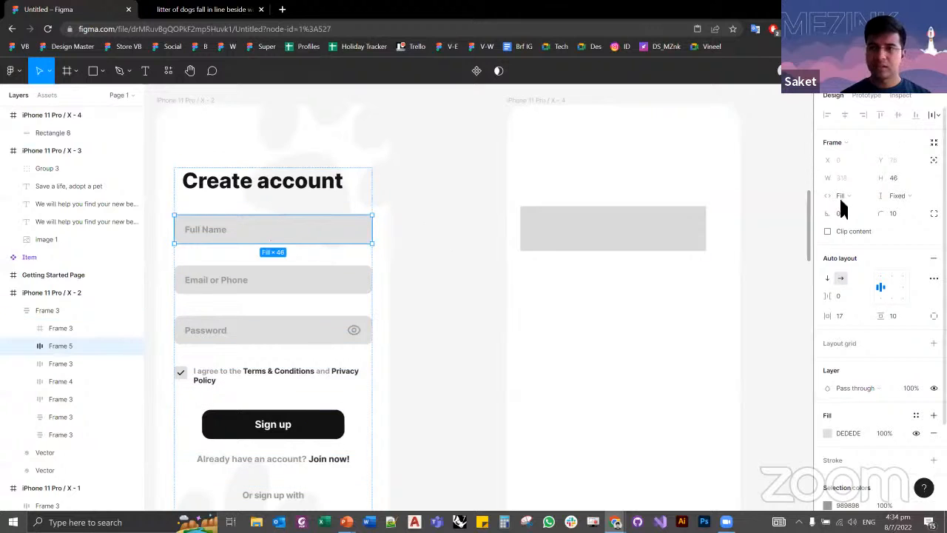
click(666, 232)
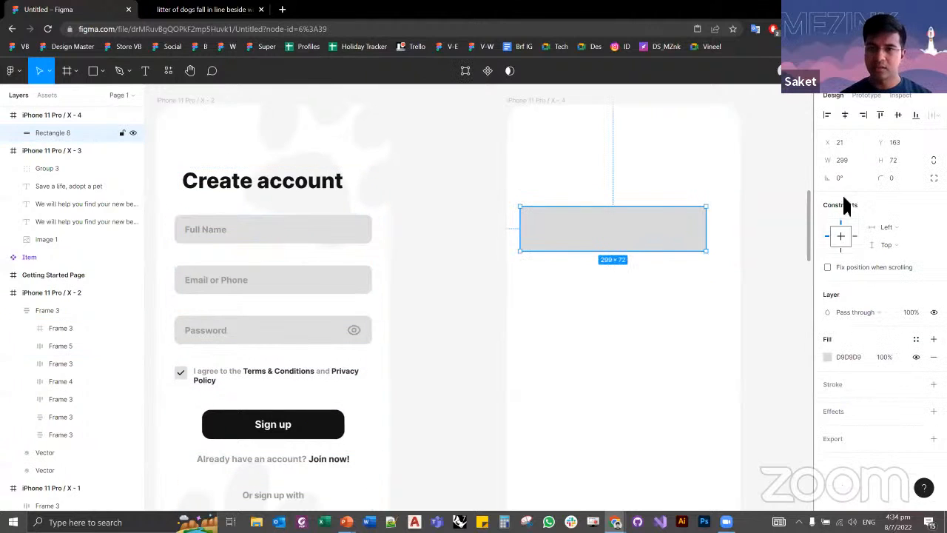
text(318)
key(Tab)
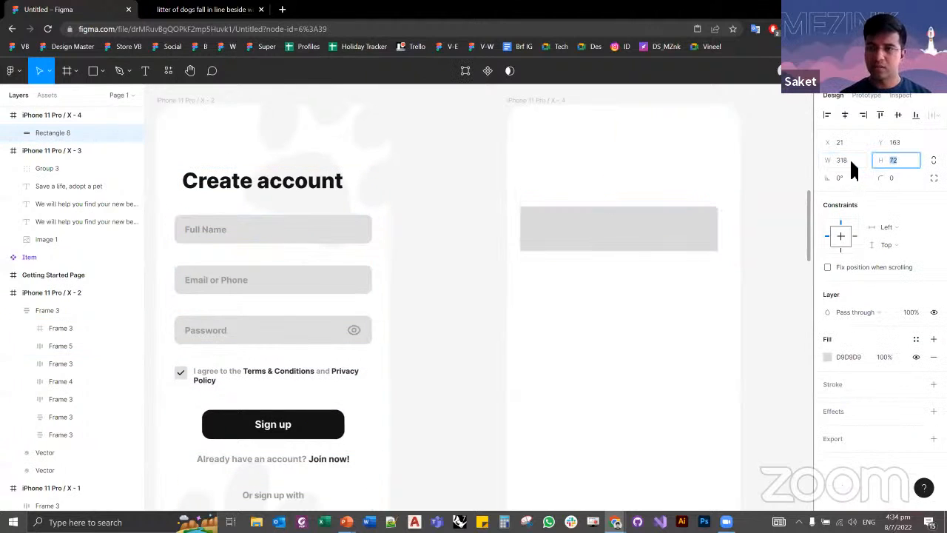
text(46)
key(Tab)
click(436, 241)
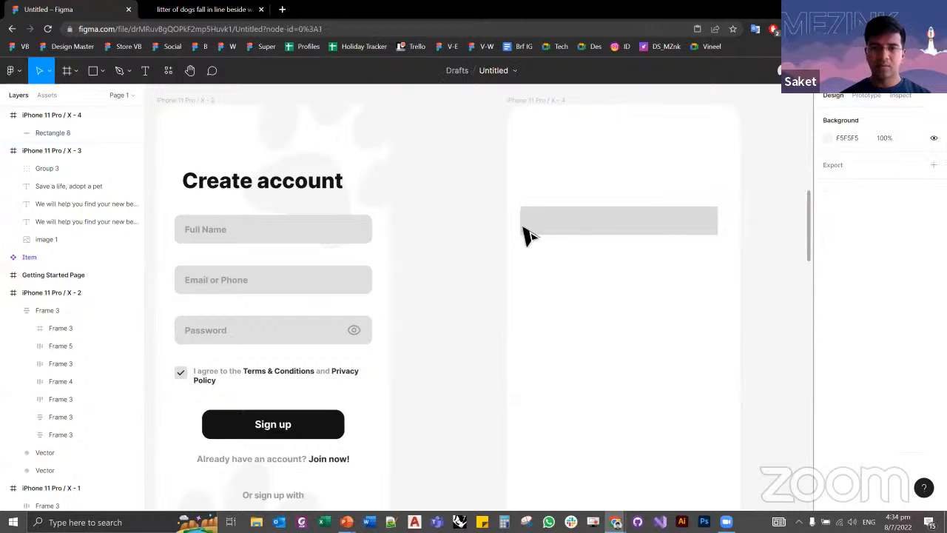
Step: Measure the gap between the reference's Create account heading and its Full Name field, and inspect the heading's frame
ctrl+click(333, 233)
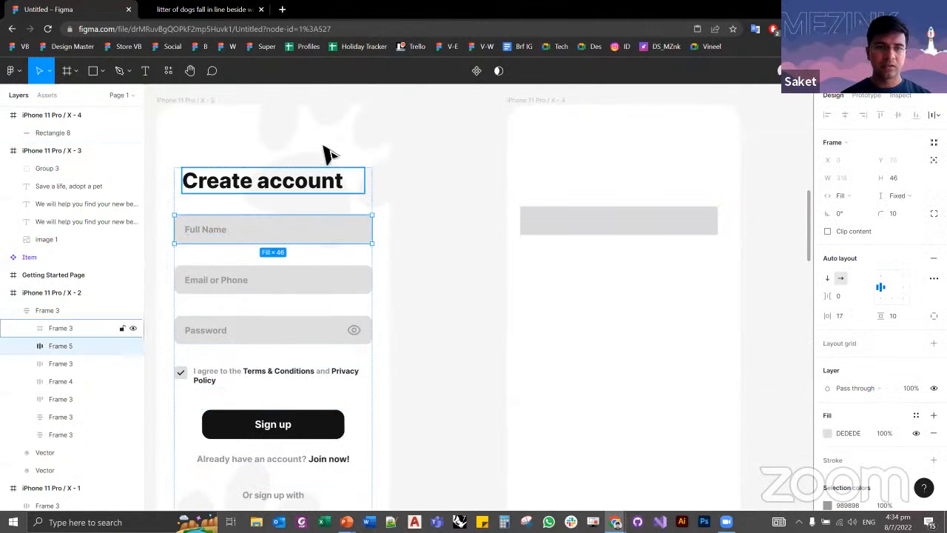
key(alt)
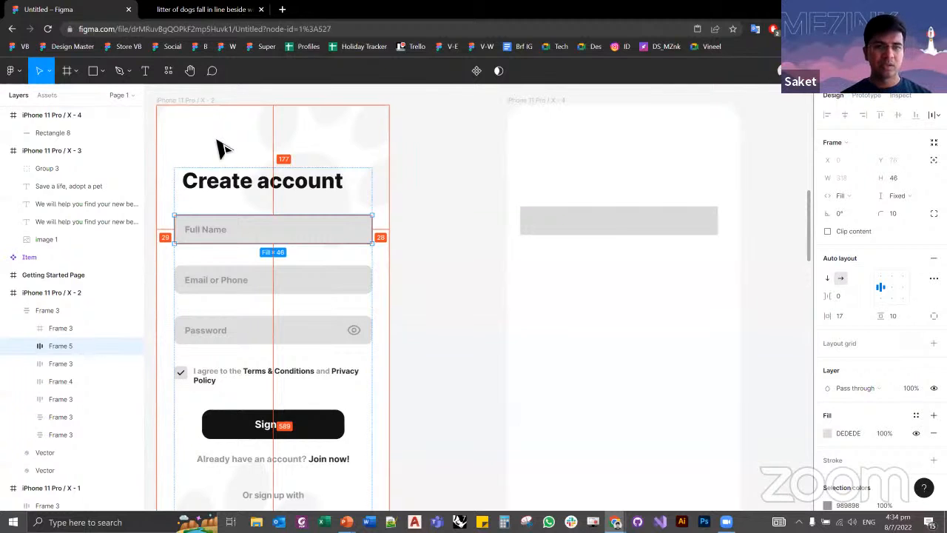
click(222, 194)
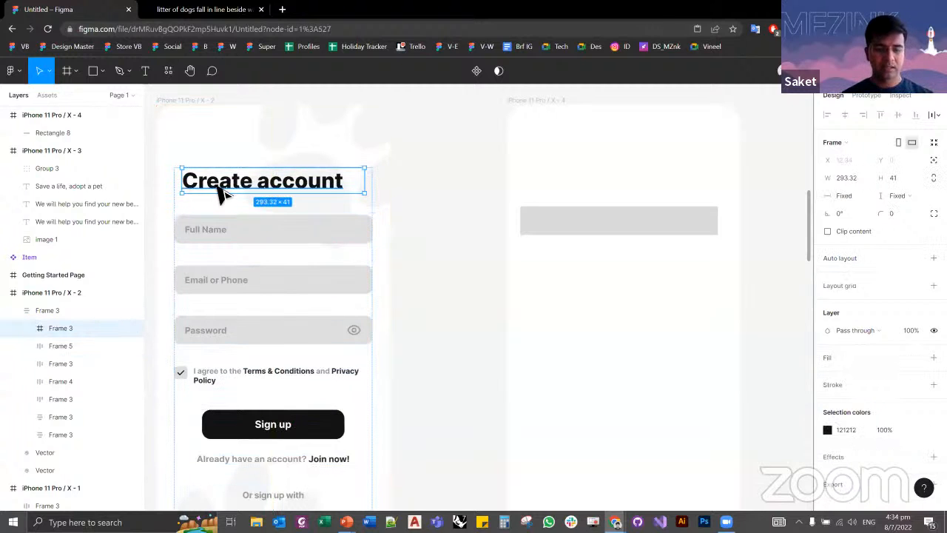
Step: Add the heading text "Create Account" above the grey rectangle in the new frame
click(528, 108)
key(t)
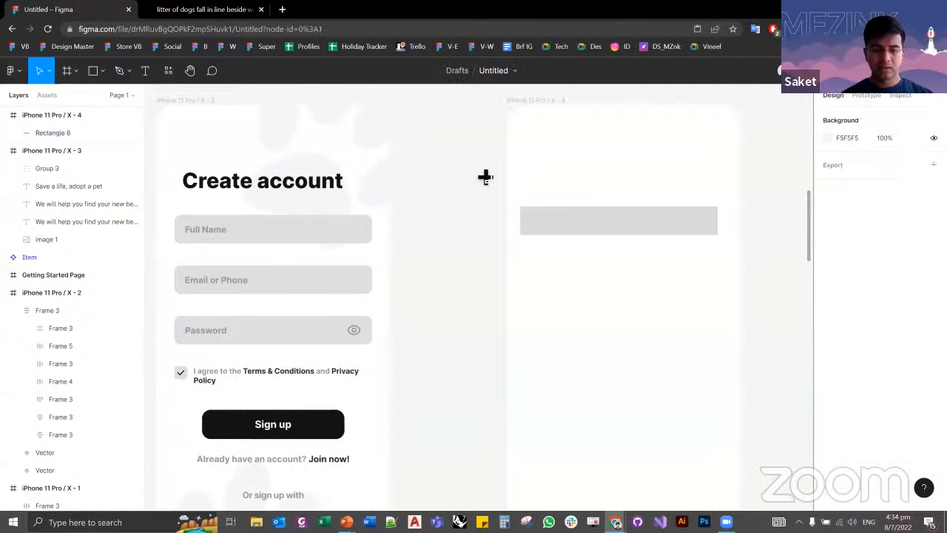
click(533, 170)
text(Creat)
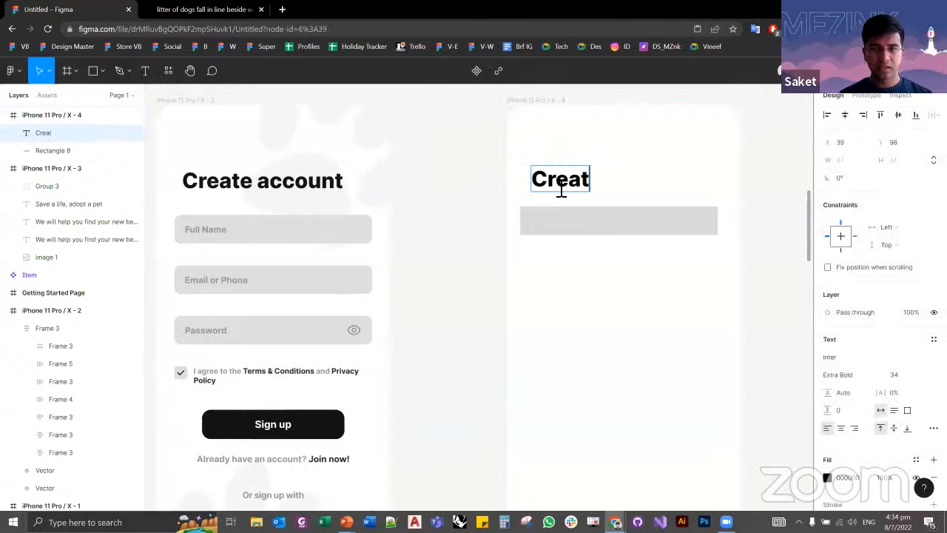
text(e Account)
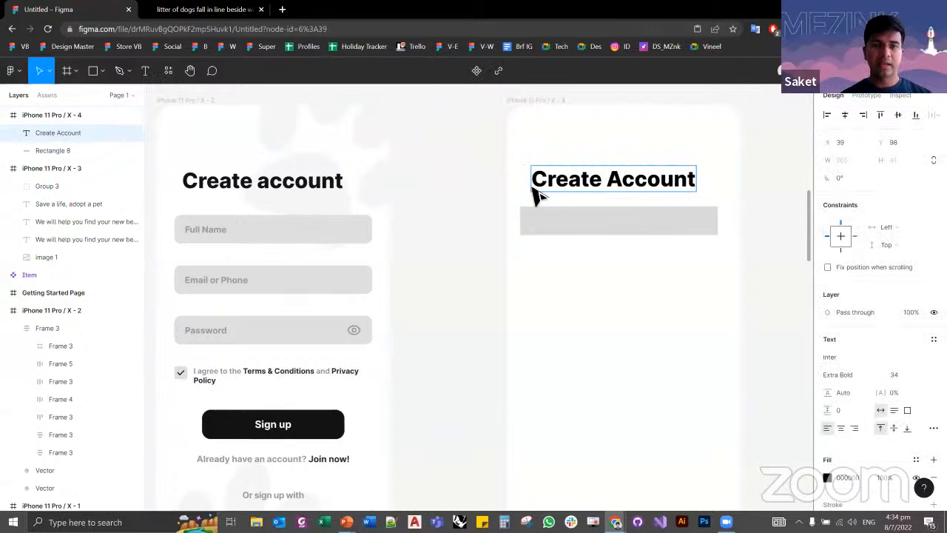
key(Escape)
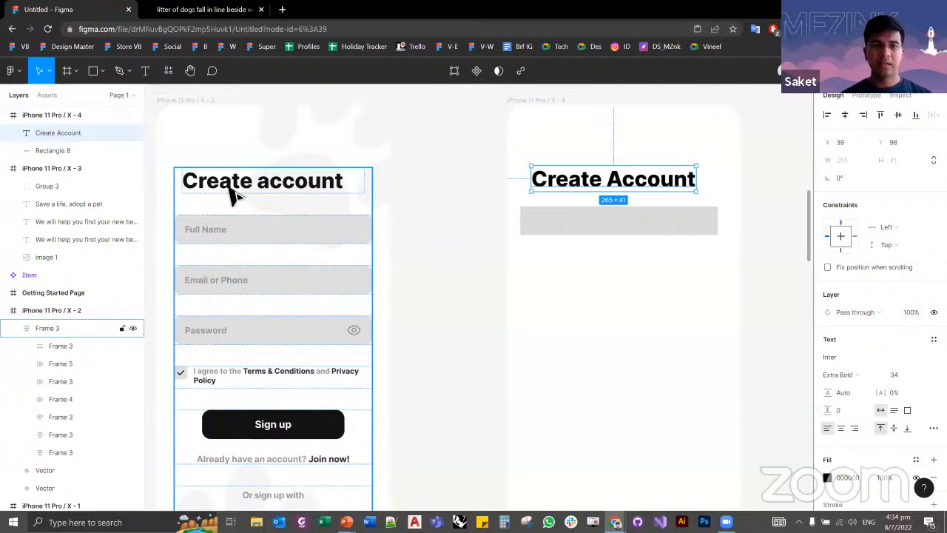
Step: Correct the new heading to read "Create account" with a lowercase a
double_click(634, 188)
click(617, 182)
key(BackSpace)
text(a)
key(Escape)
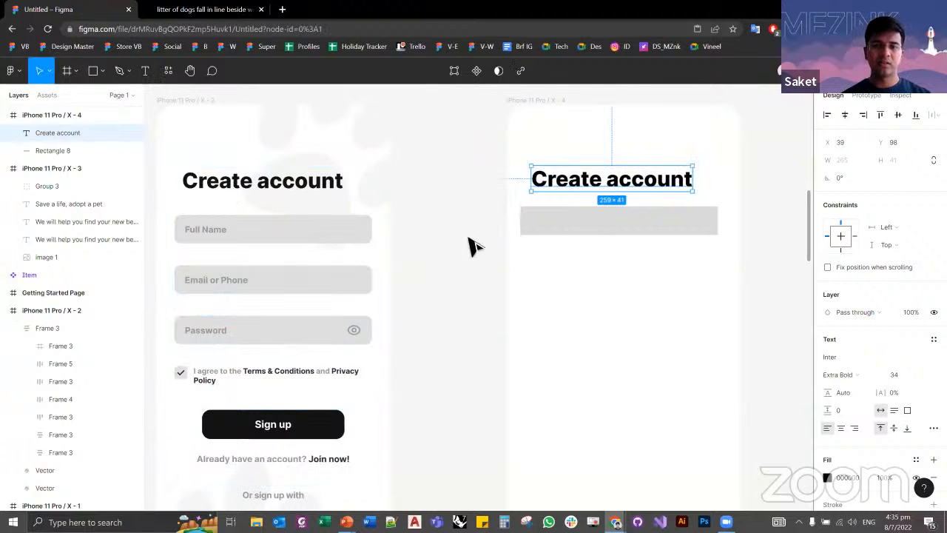
click(473, 247)
Step: Try the sample text "cvdavdv" in the new frame with the reference Full Name label's text style, and delete it
click(205, 239)
double_click(205, 240)
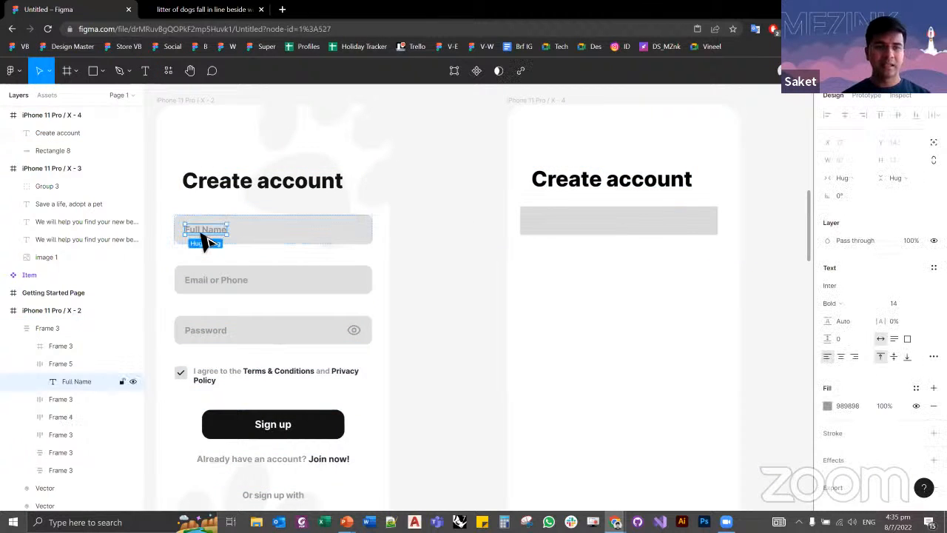
click(455, 288)
key(t)
click(551, 284)
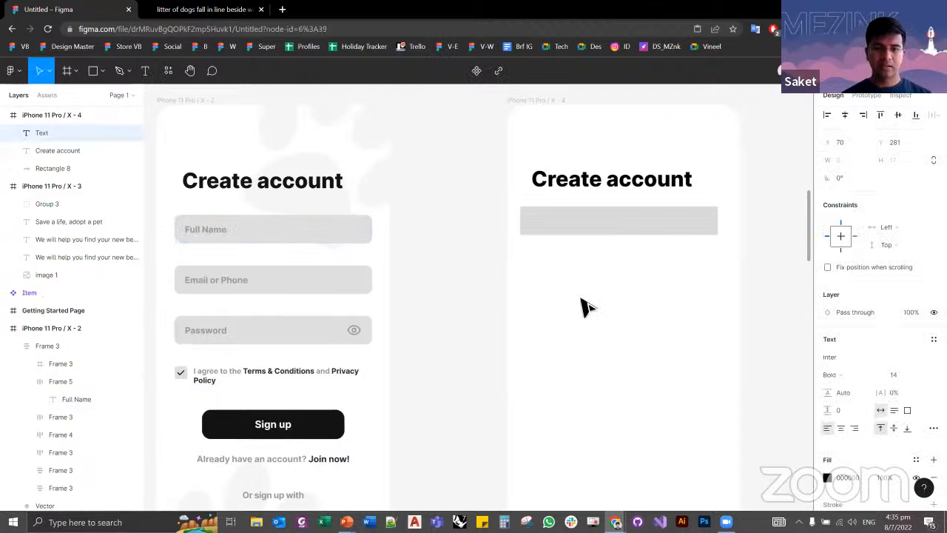
text(cvdavdv)
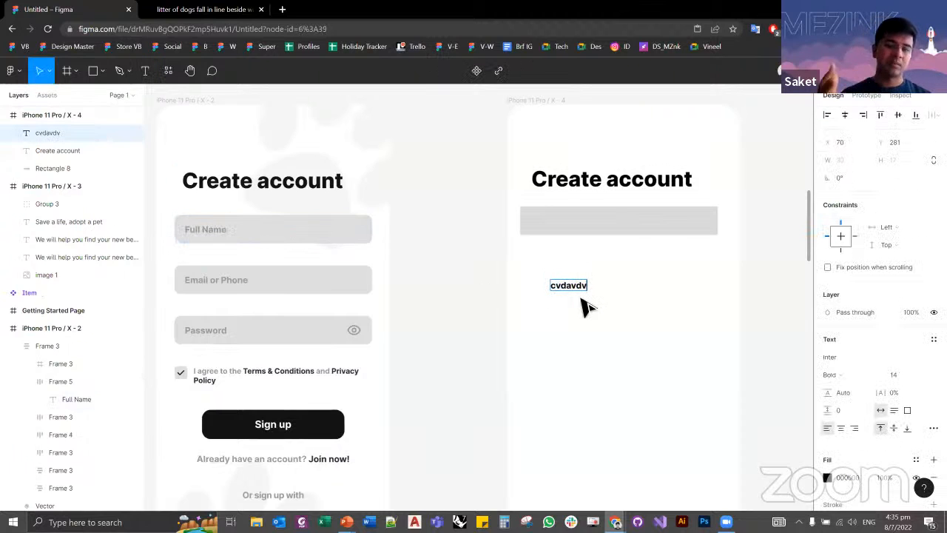
key(ctrl+a)
key(Escape)
key(Delete)
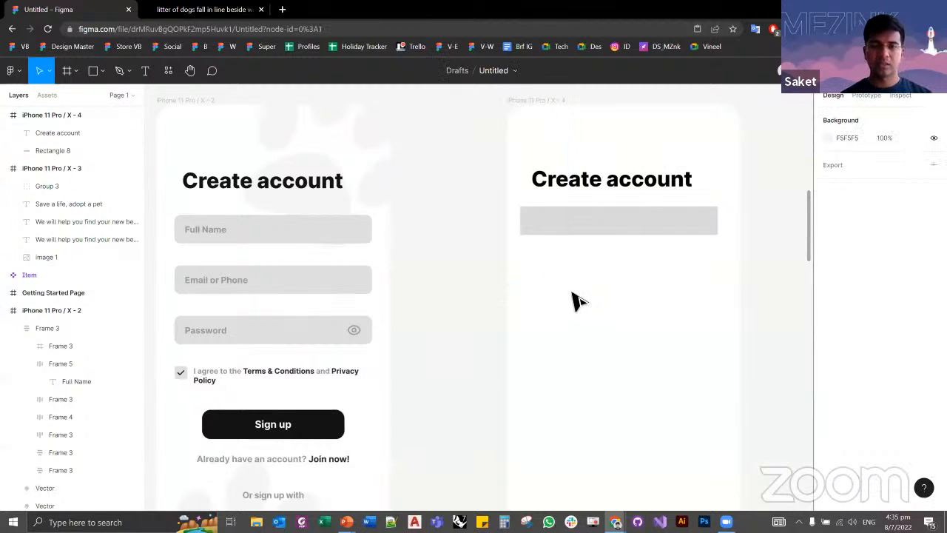
Step: Apply the reference Create account heading's properties, including its 121212 fill, to the heading in the new frame
drag(433, 248, 461, 256)
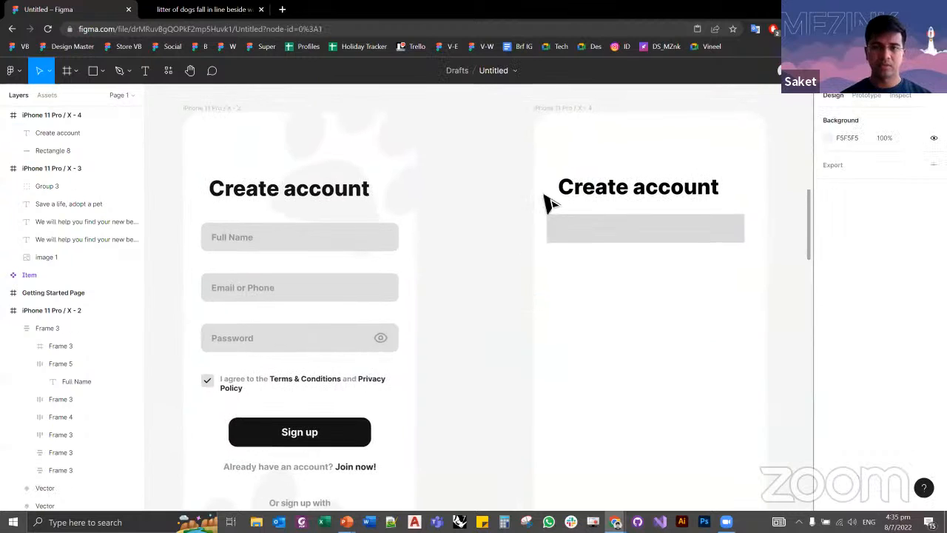
ctrl+click(239, 196)
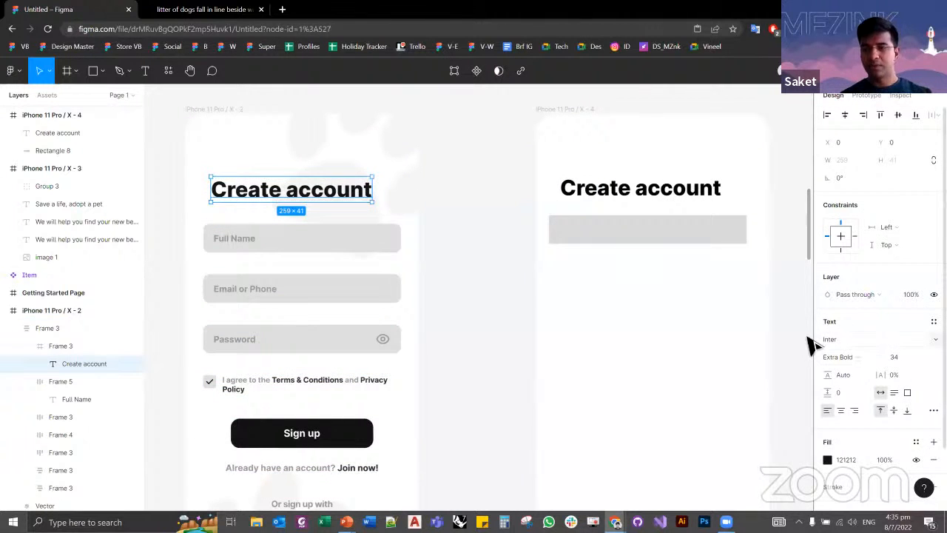
click(601, 193)
key(ctrl+alt+v)
click(469, 296)
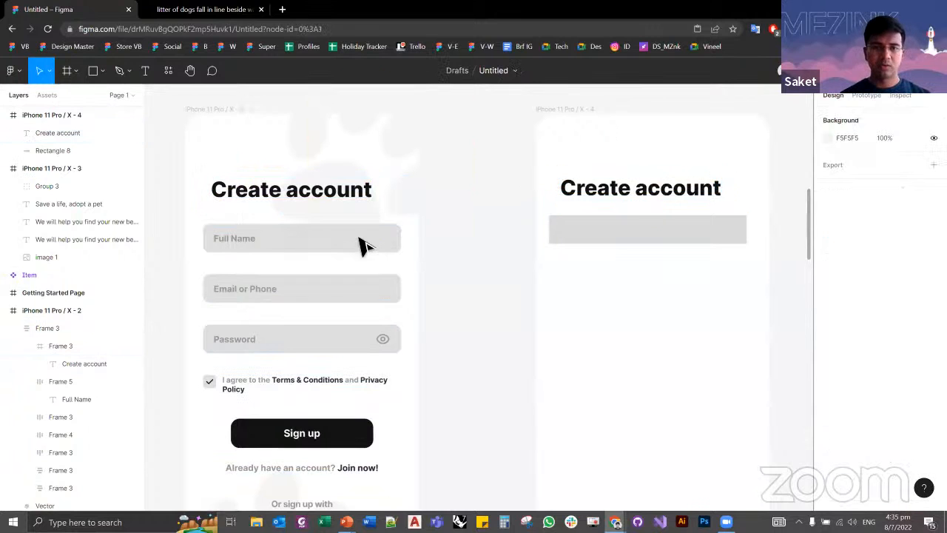
Step: Nudge the new Create account heading down to match the height of the reference heading
click(351, 200)
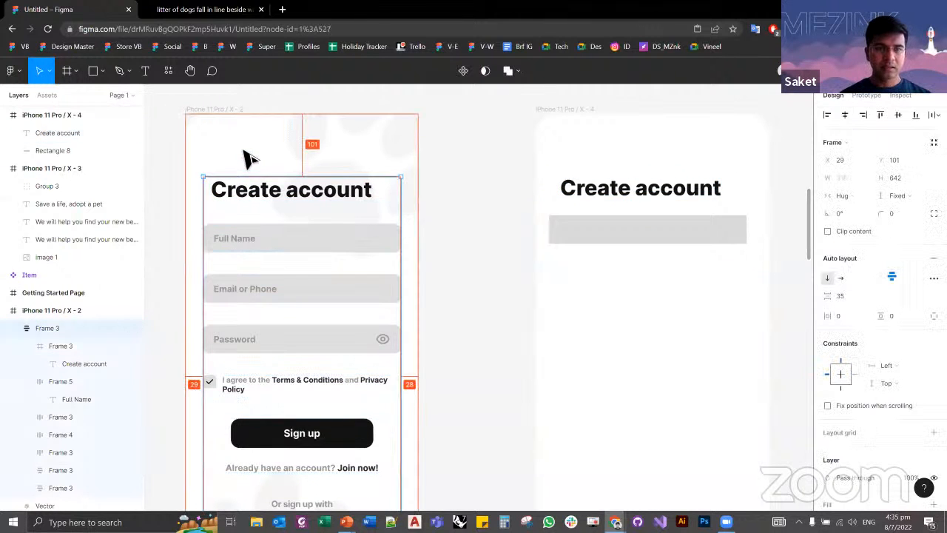
click(674, 191)
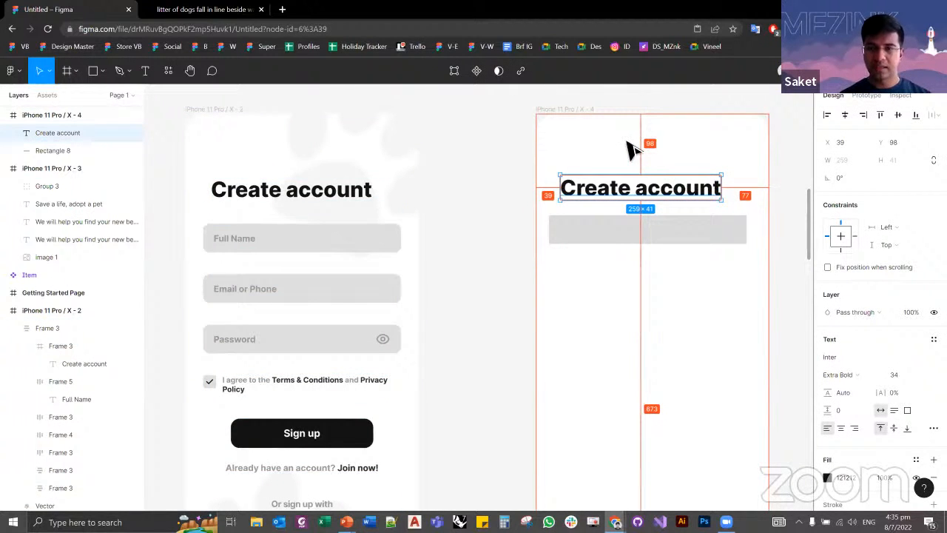
key(Down)
key(Down)
Step: Measure the reference heading's distances to the edges of its screen frame
click(237, 190)
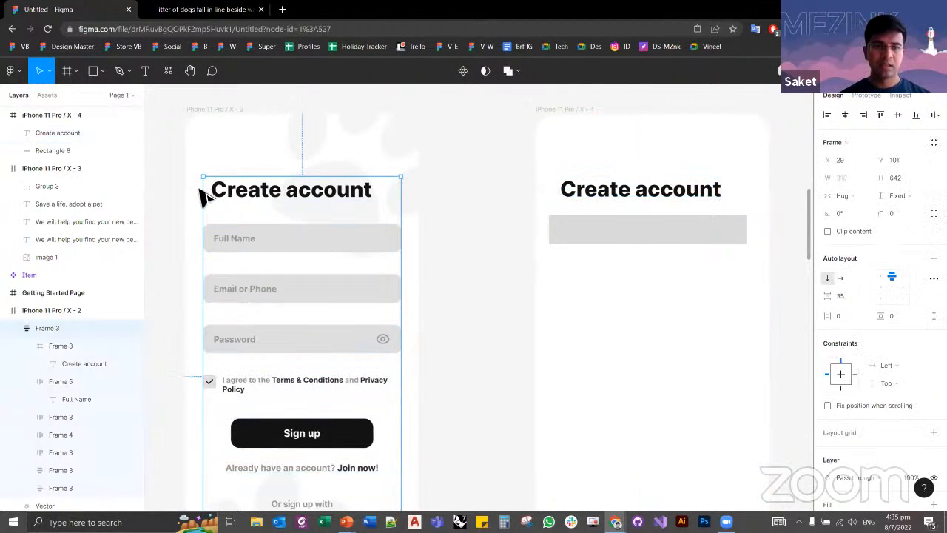
click(239, 200)
key(alt)
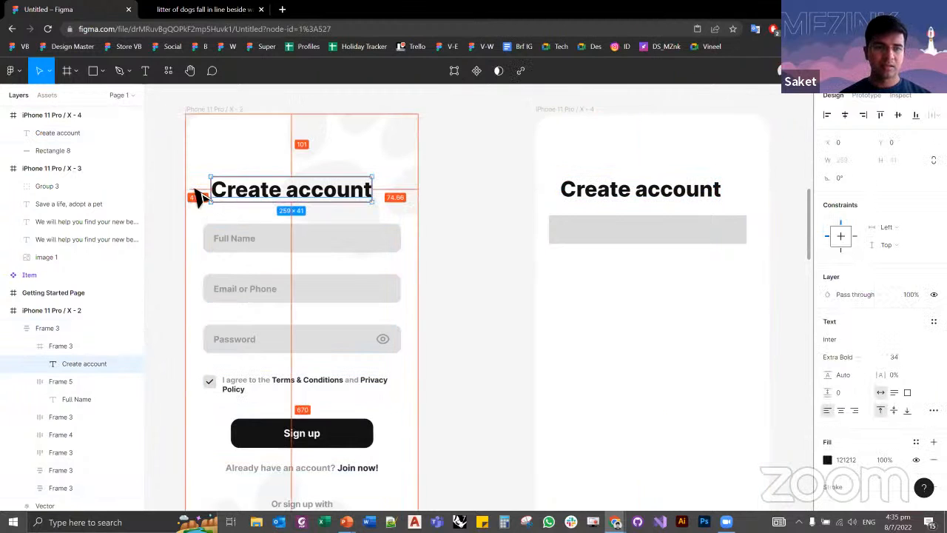
Step: Check the reference form's side margins and move the new Create account heading left to X 30
click(196, 189)
click(233, 192)
key(alt)
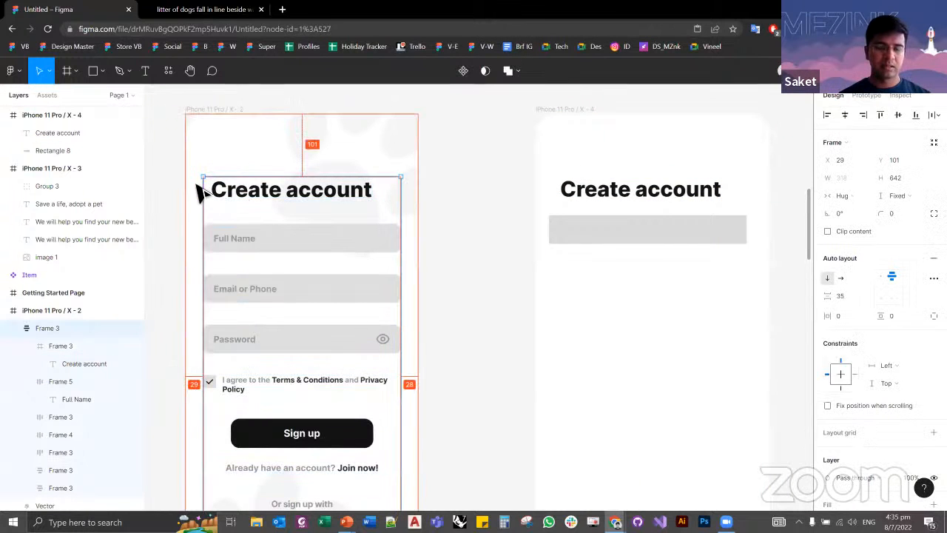
click(644, 193)
key(alt)
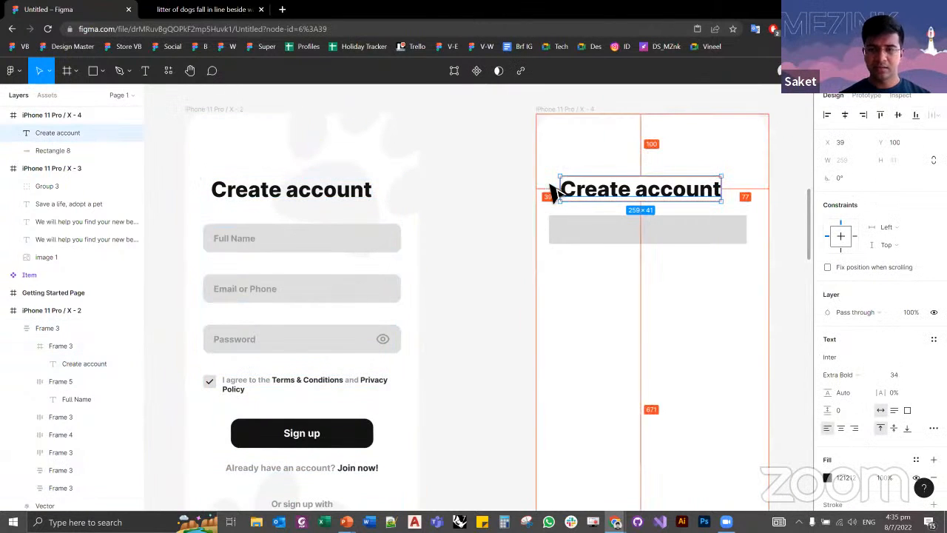
key(shift+Left)
key(Right)
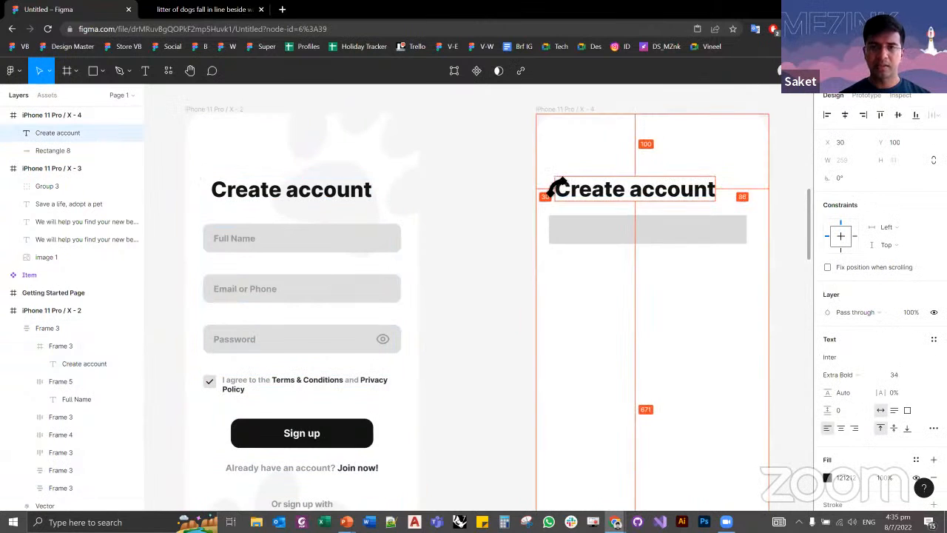
Step: Move the grey rectangle down to Y 176, matching the reference's 35 px gap between heading and first field
click(481, 226)
double_click(296, 239)
key(alt)
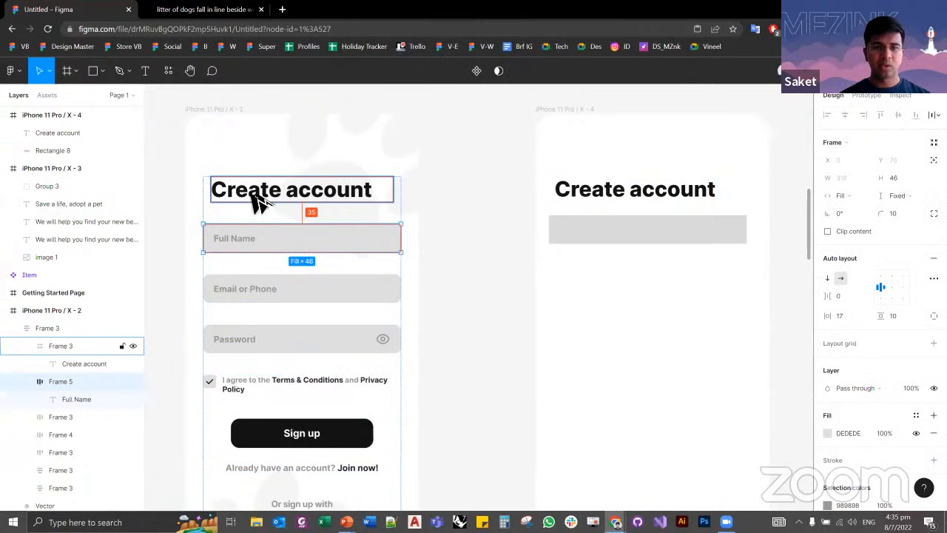
click(601, 207)
click(629, 229)
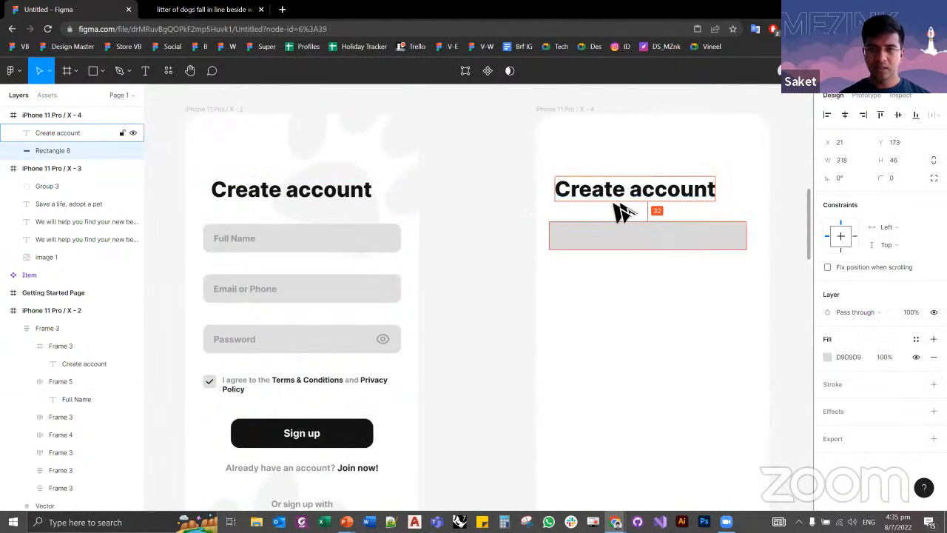
key(Down)
key(Down)
key(Down)
key(Down)
key(Down)
key(Down)
key(Down)
key(Down)
key(Down)
key(Down)
key(Down)
key(Down)
key(Down)
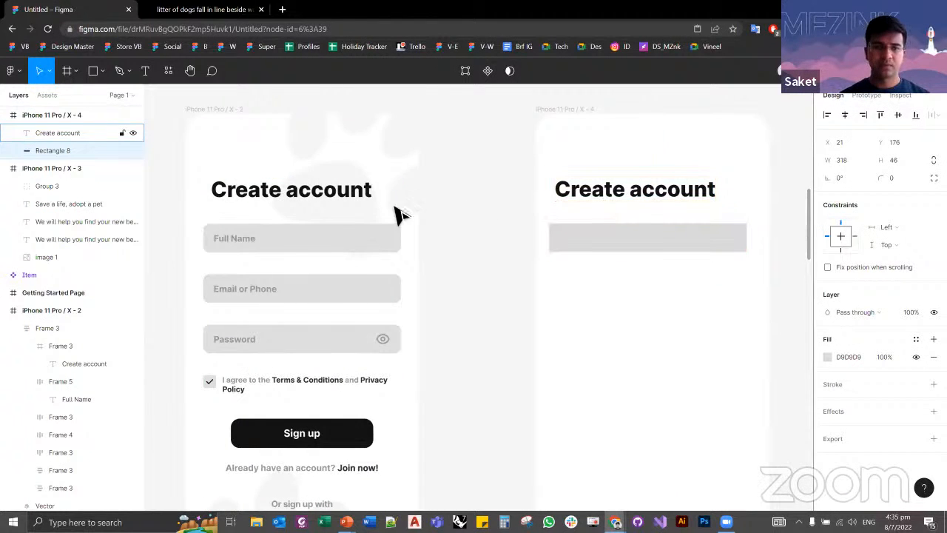
Step: Align the grey rectangle with the new heading's left edge at X 30, based on the reference form's side margin
click(270, 253)
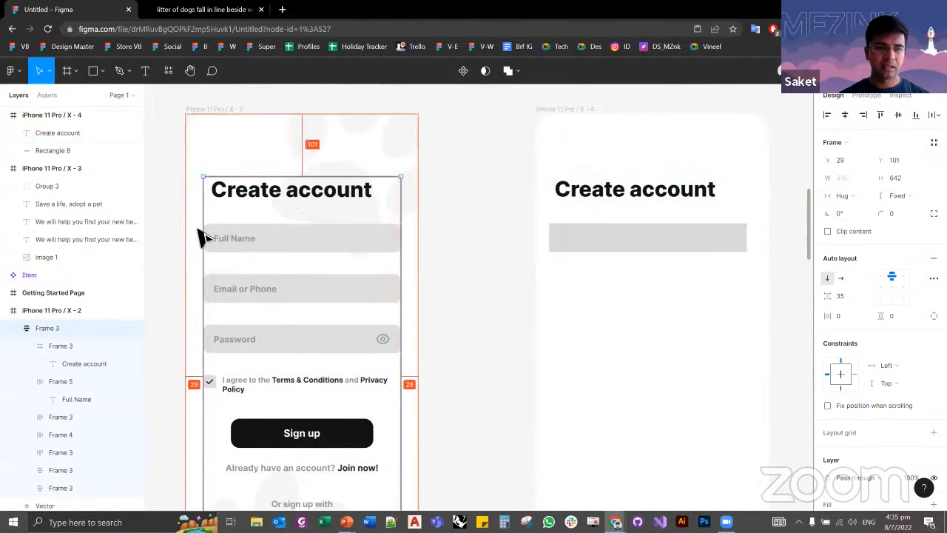
click(548, 233)
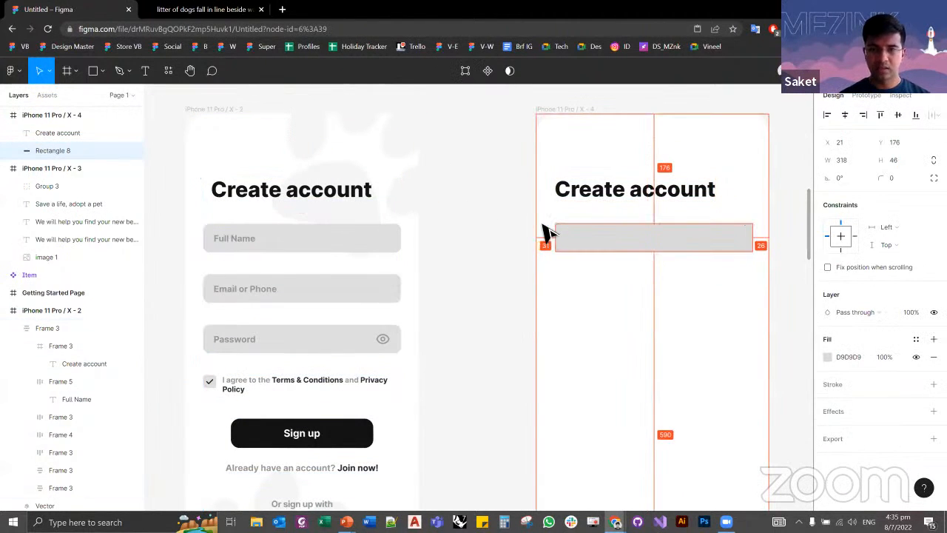
key(Right)
key(Right)
key(Right)
key(Right)
key(Right)
key(Right)
key(Right)
key(Right)
key(Right)
Step: Set the grey rectangle's corner radius to 10, like the reference Full Name field
double_click(362, 255)
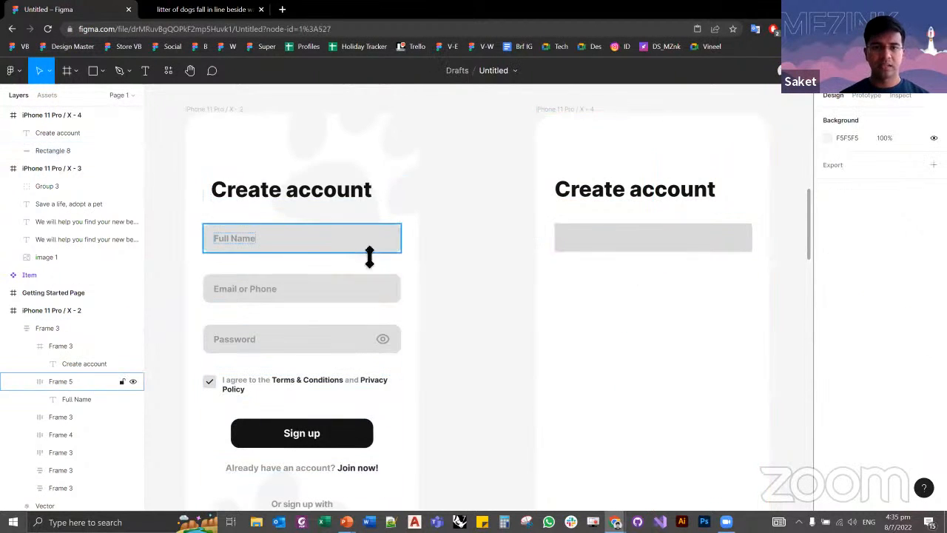
click(708, 244)
click(896, 178)
text(10)
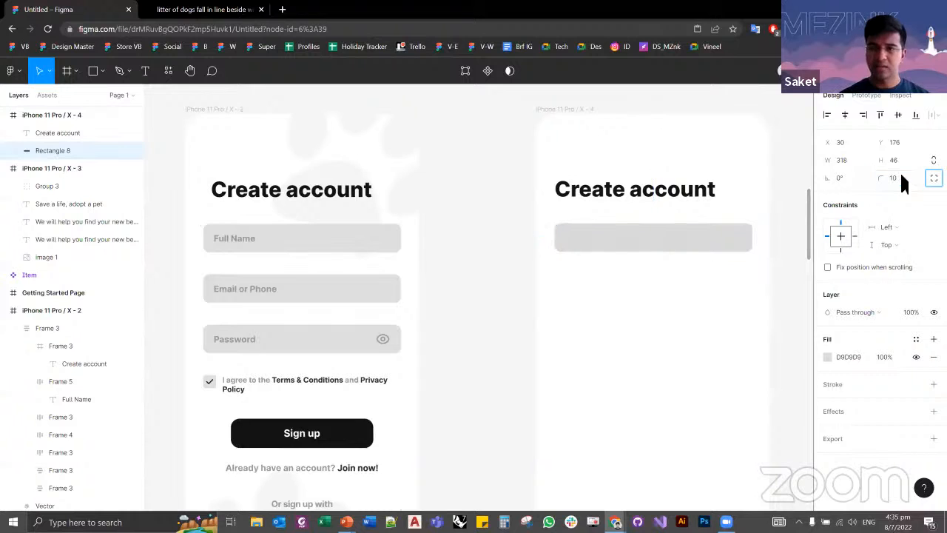
key(Tab)
Step: Fill the grey rectangle with the DEDEDE color sampled from the reference Full Name field
click(828, 357)
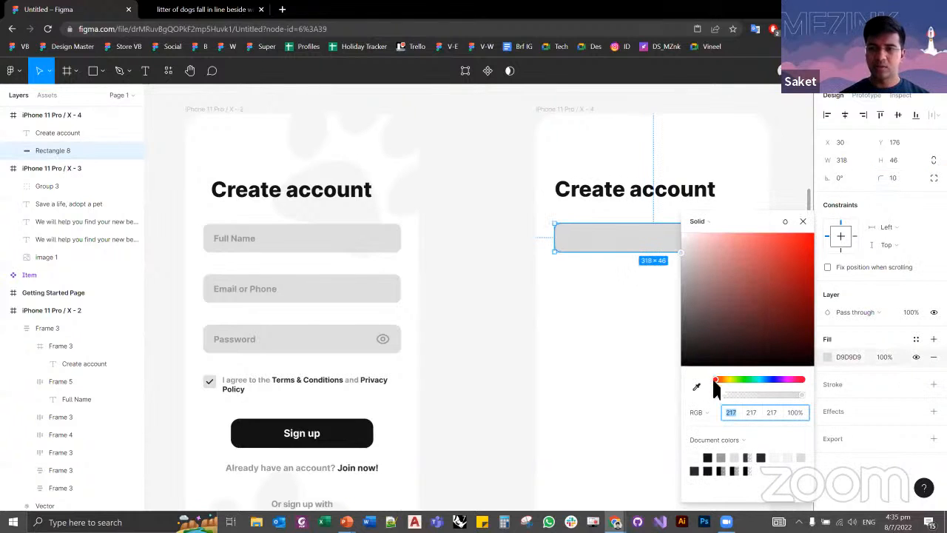
click(697, 386)
click(388, 243)
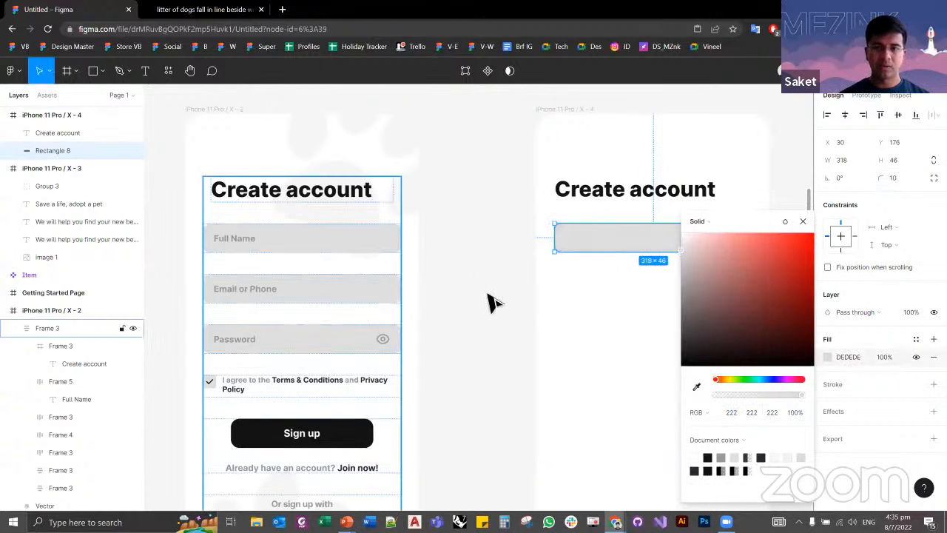
click(613, 334)
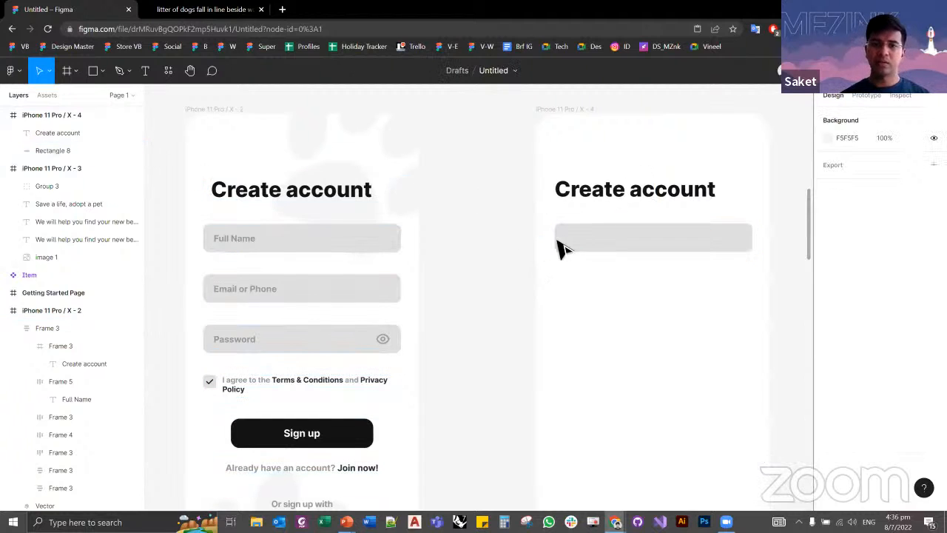
Step: Duplicate the field rectangle straight below at Y 257 and compare its spacing with the reference Email or Phone field
drag(596, 244, 595, 305)
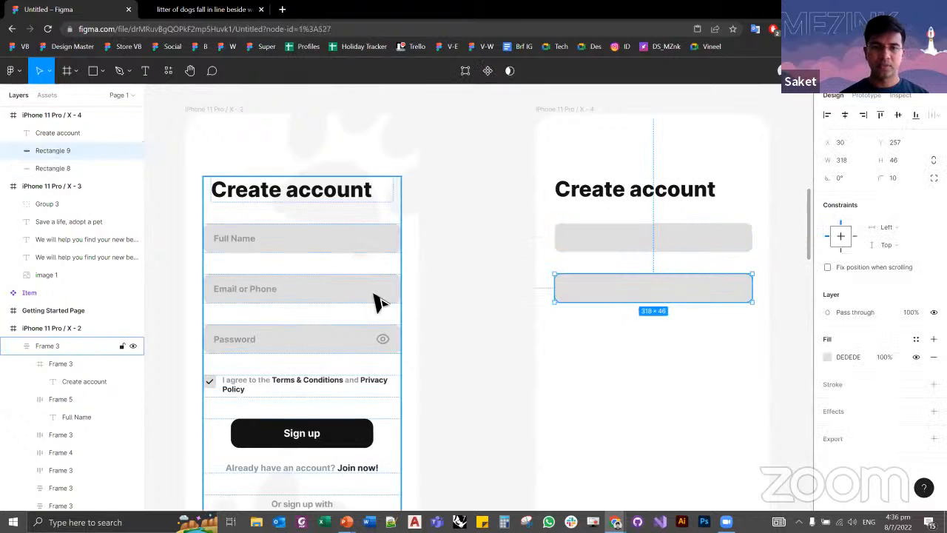
click(362, 301)
click(325, 297)
key(alt)
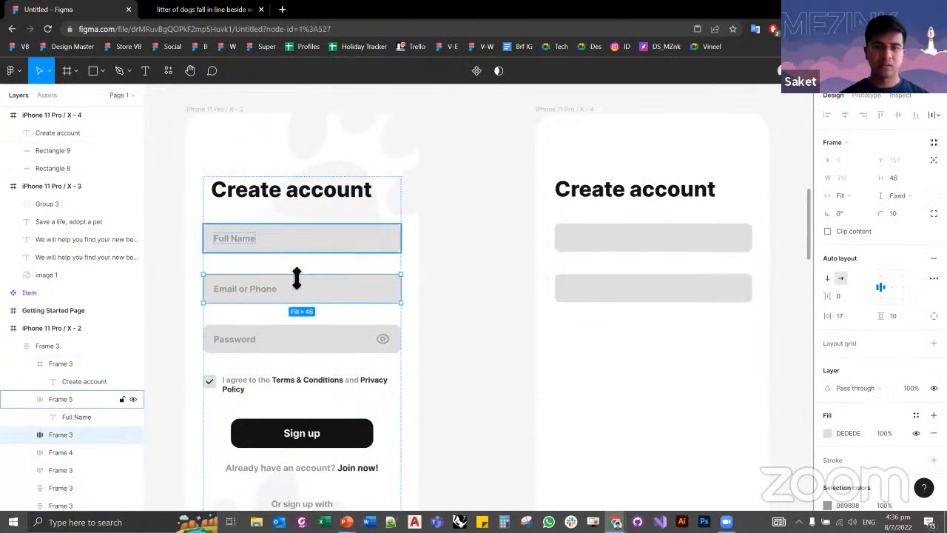
click(615, 295)
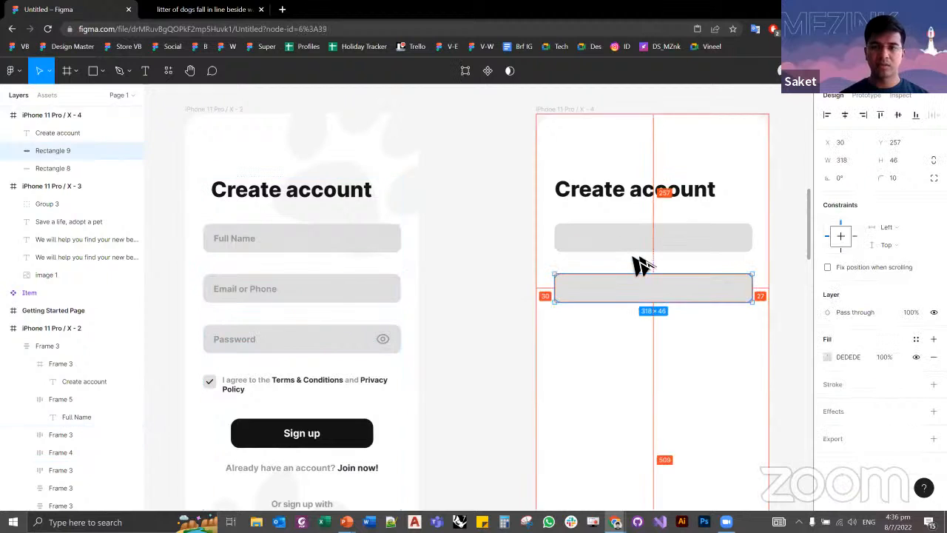
Step: Duplicate the second field rectangle straight below at Y 338 with a 35 px gap to make the third field
drag(620, 292, 632, 348)
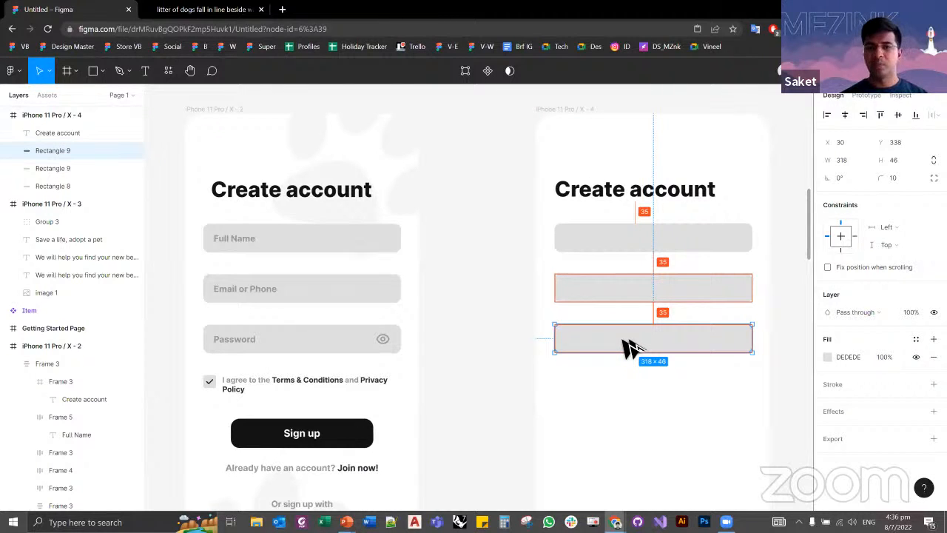
mouse_move(630, 347)
mouse_down()
mouse_move(628, 367)
mouse_move(620, 346)
mouse_up()
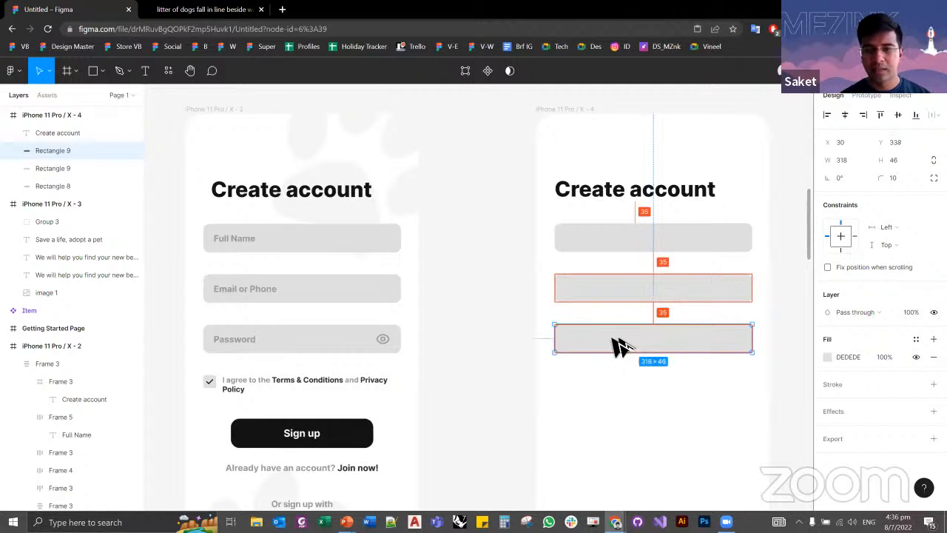
click(452, 362)
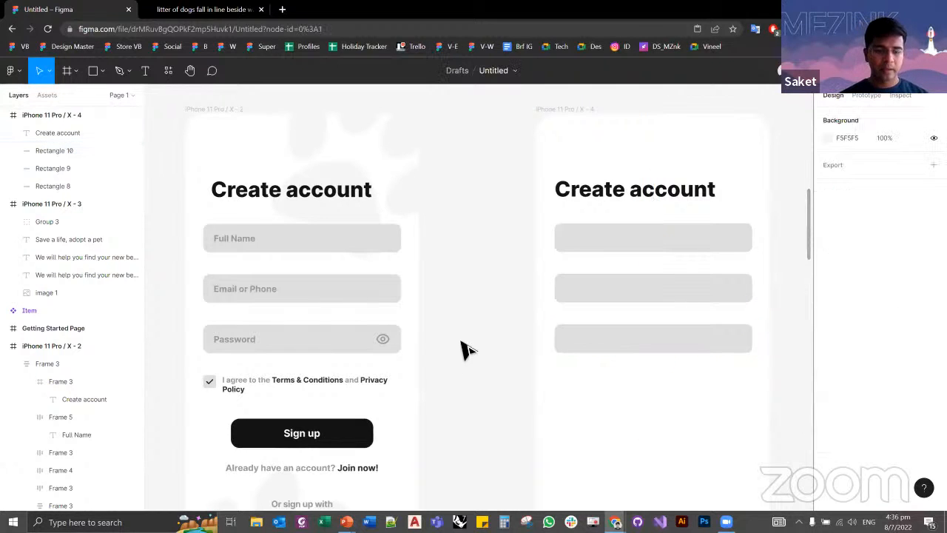
Step: Add the label "Full name" and place it vertically centered inside the first field at X 48, Y 190
key(t)
click(568, 241)
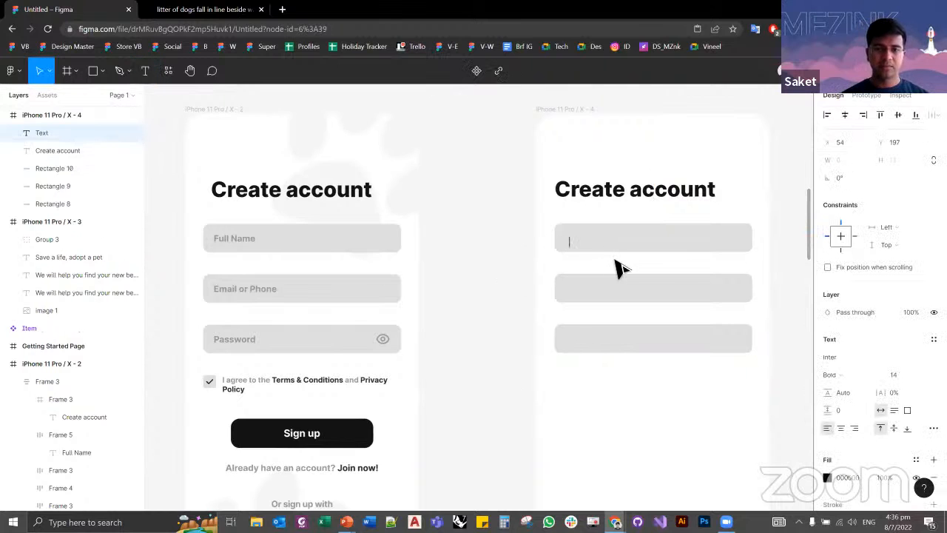
text(Full nam)
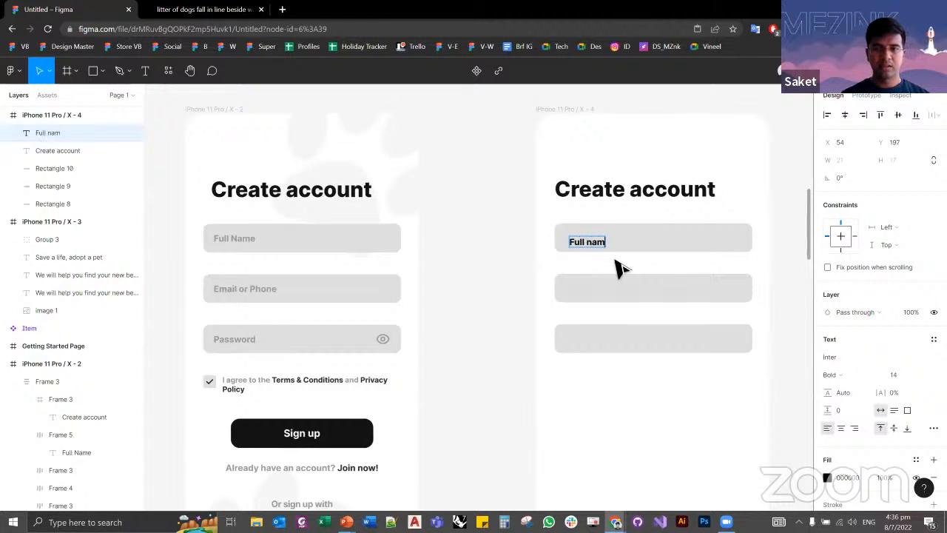
text(e)
key(Escape)
drag(603, 247, 585, 245)
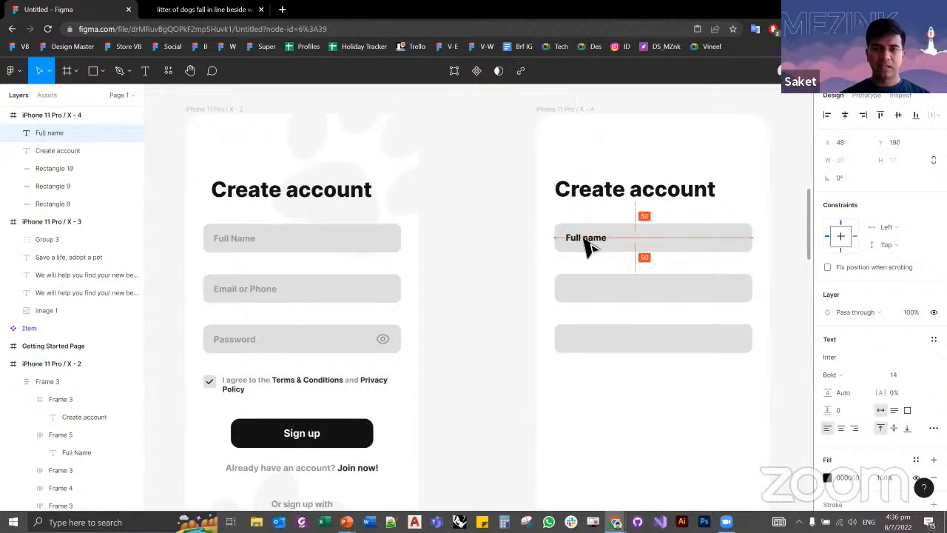
Step: Give the new Full name label the reference label's 989898 fill
click(231, 248)
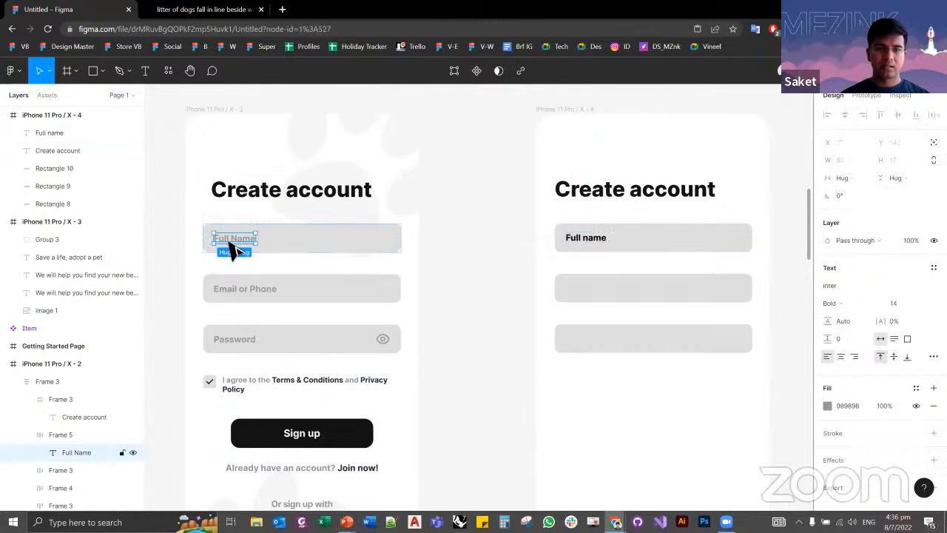
click(847, 406)
click(584, 246)
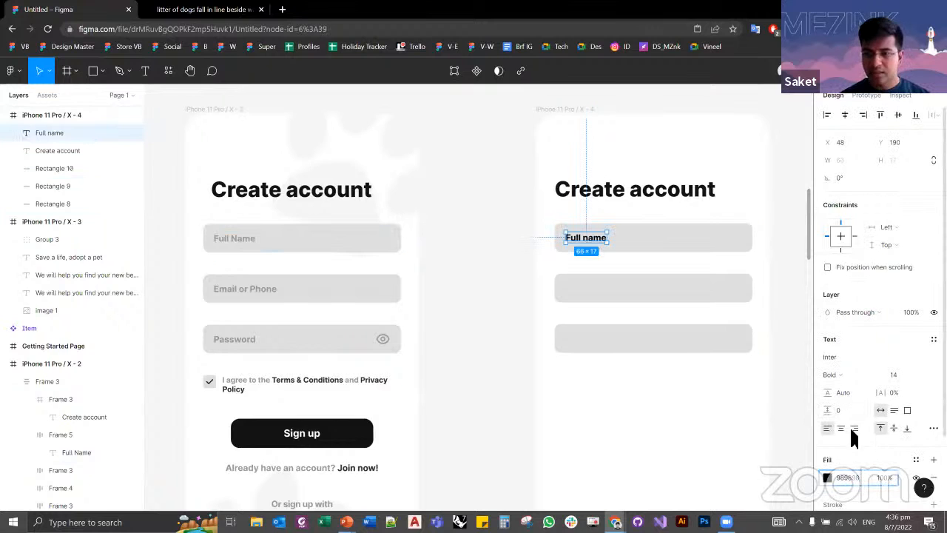
key(Return)
click(782, 390)
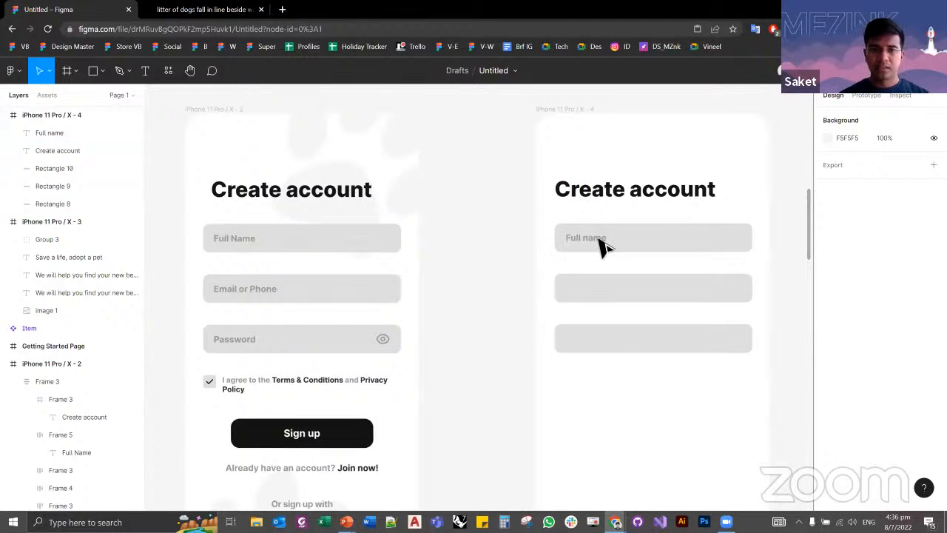
scroll(617, 274, down, 1)
scroll(618, 273, down, 1)
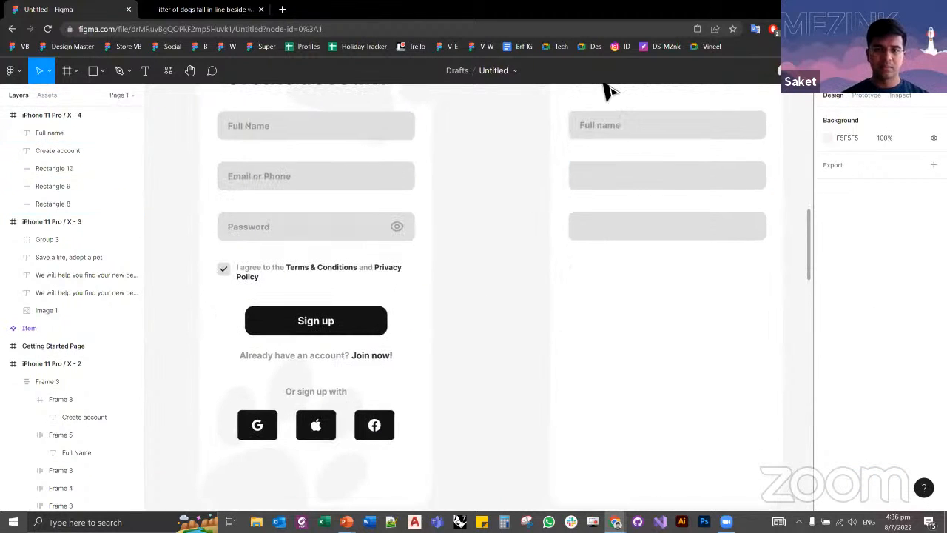
scroll(537, 270, up, 2)
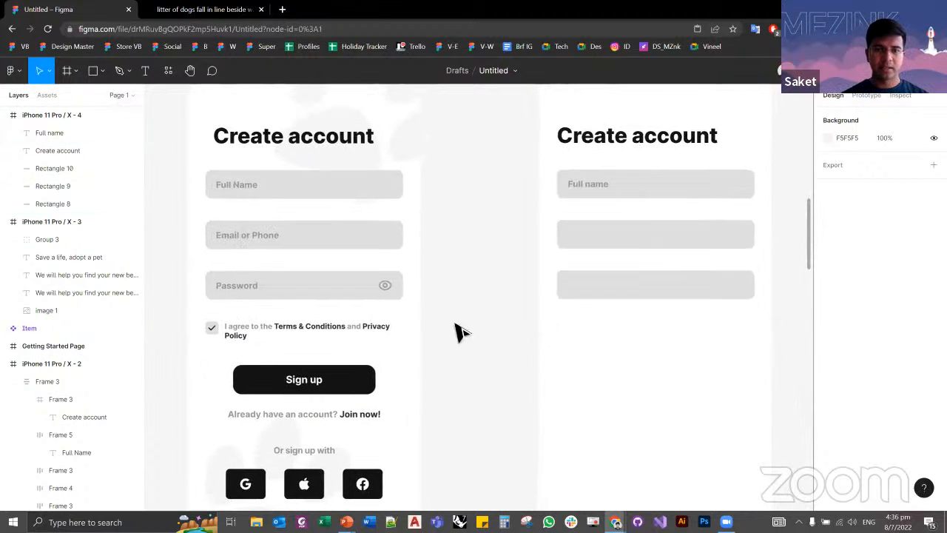
click(387, 318)
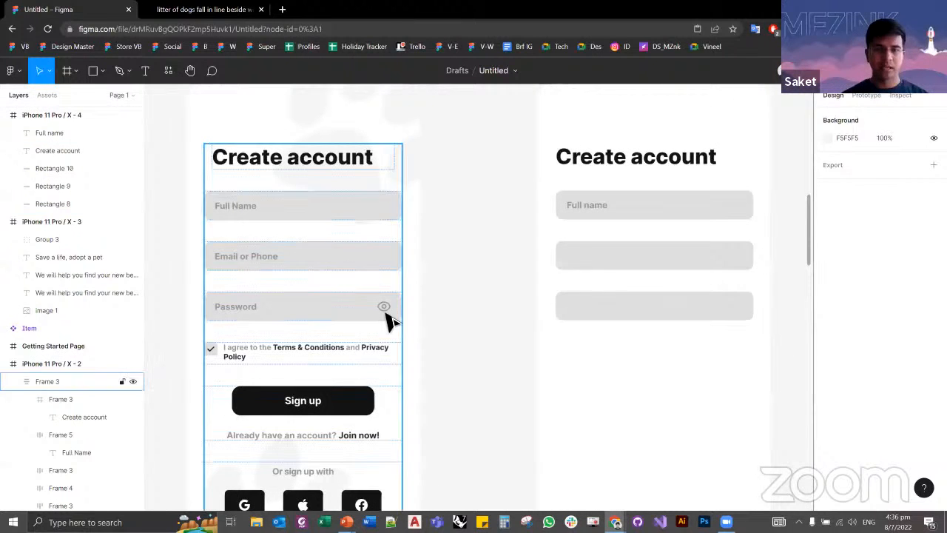
click(520, 296)
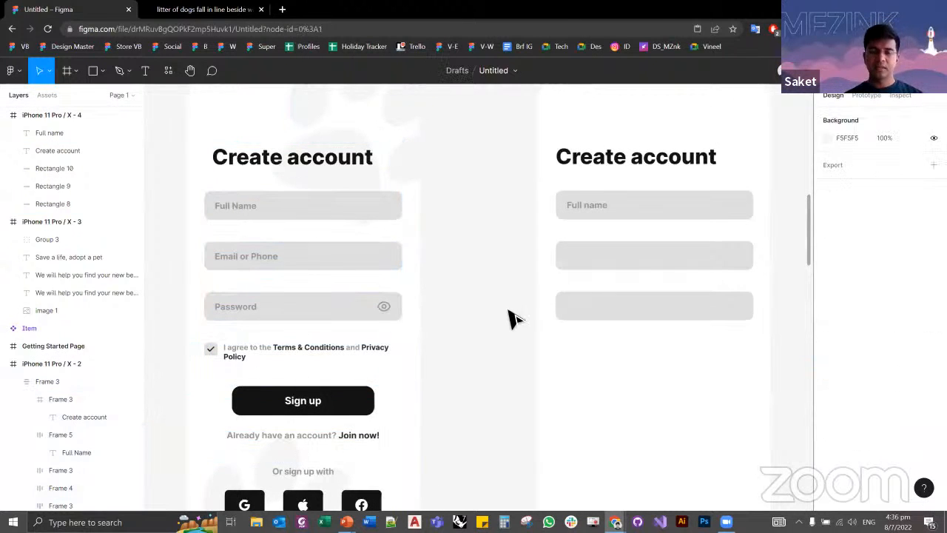
Step: Close the dog photo page and search the web for "free figma icons" on a new page
click(234, 14)
key(ctrl+w)
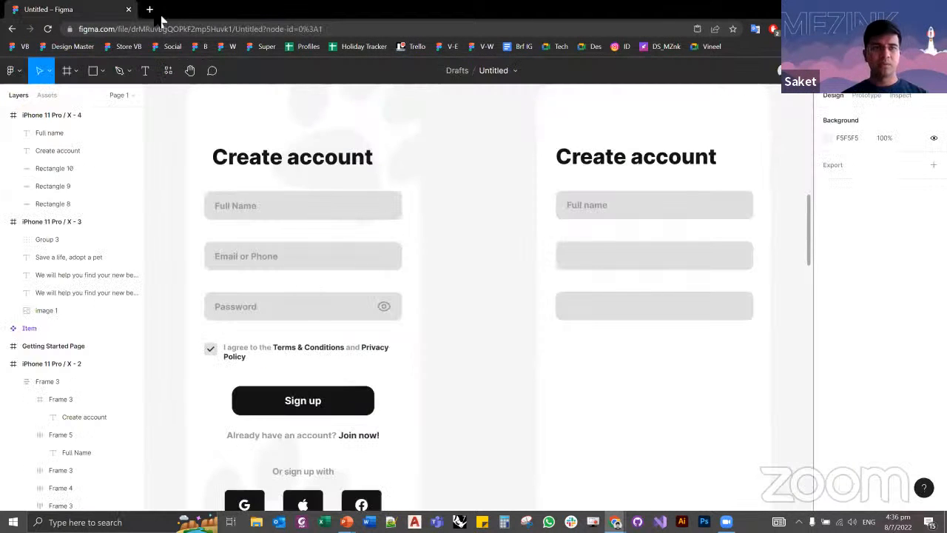
click(151, 11)
text(free)
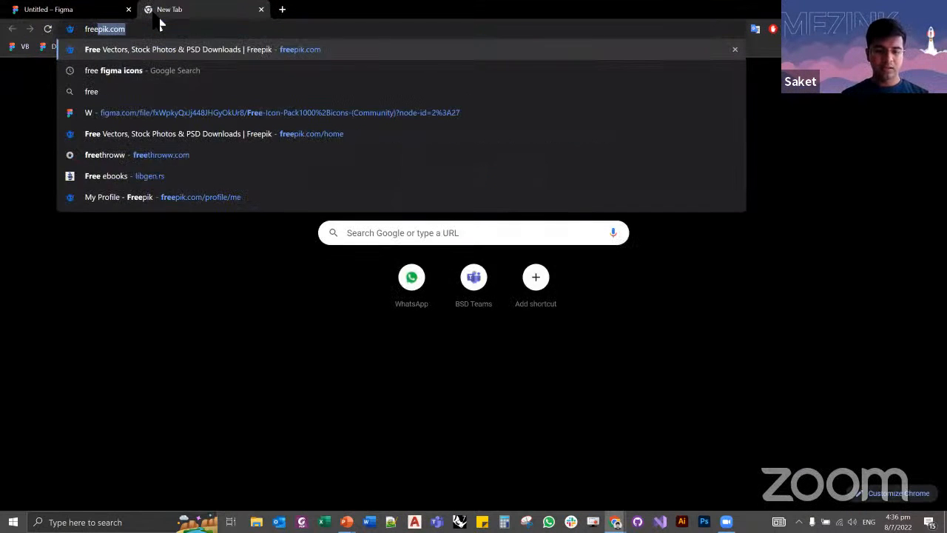
text( figma icons)
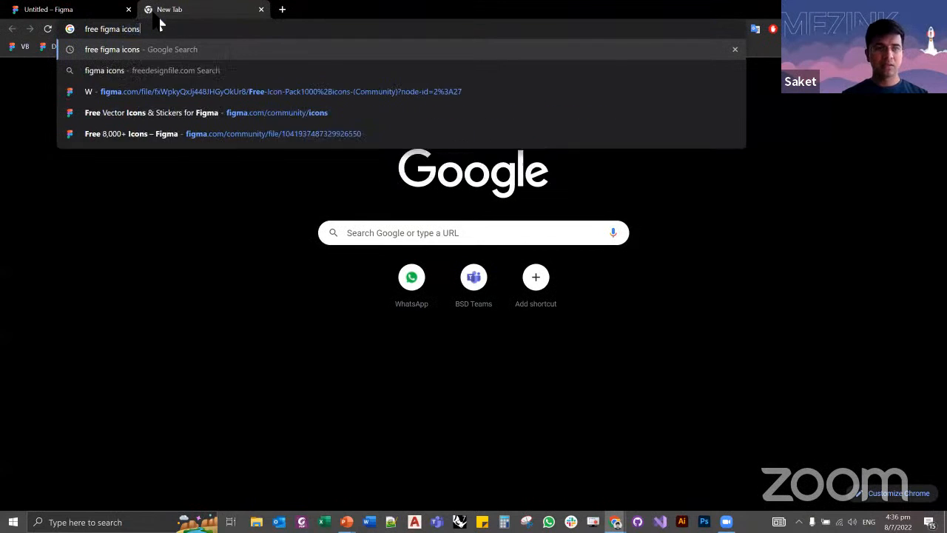
key(Return)
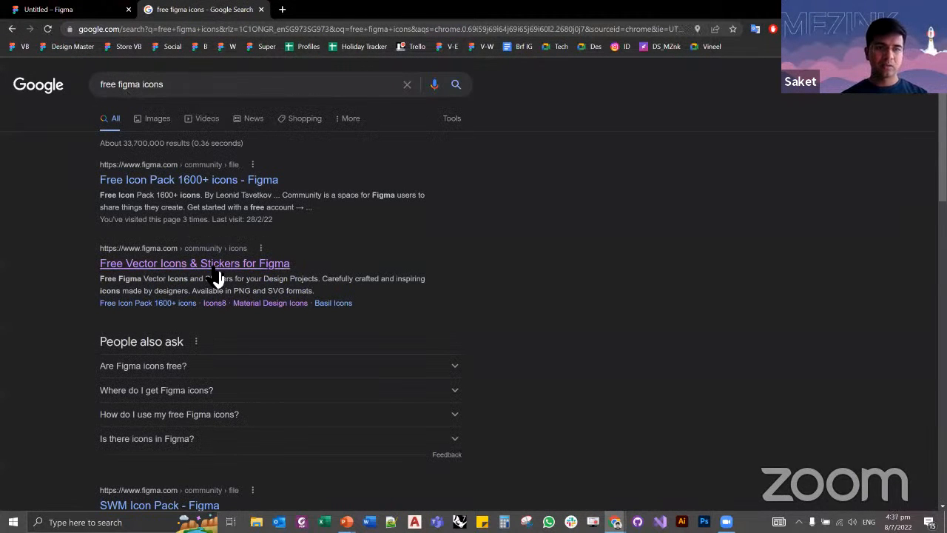
Step: Open the Free Vector Icons & Stickers and Free Icon Pack 1600+ results separately and view the Figma Community icons page
ctrl+click(214, 271)
ctrl+click(213, 187)
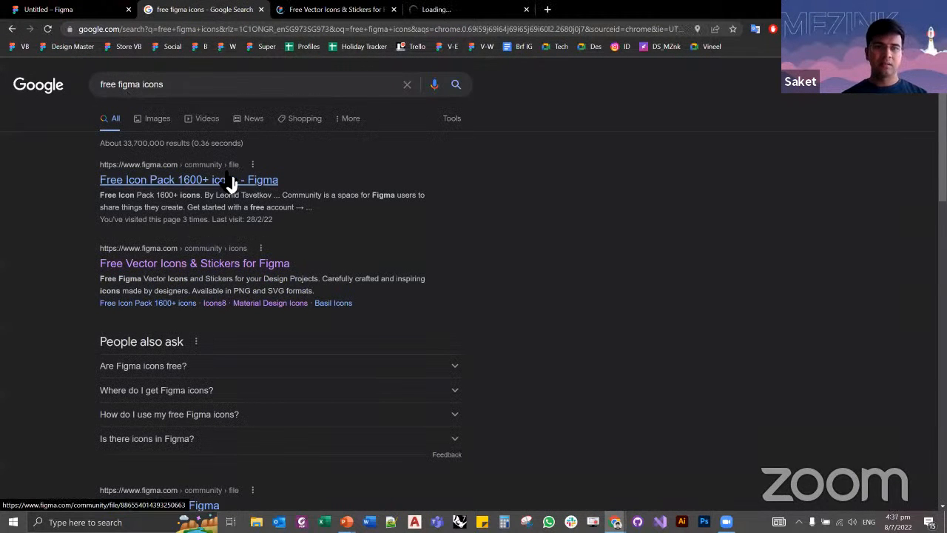
key(ctrl+Tab)
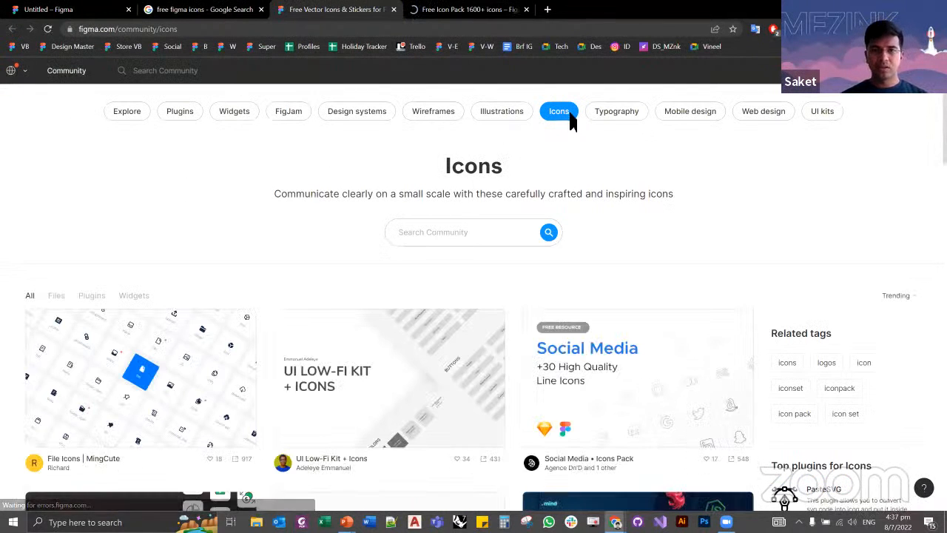
Step: Look through the Figma Community icon listings and the Free Icon Pack 1600+ icons page
scroll(529, 229, down, 2)
scroll(524, 238, down, 4)
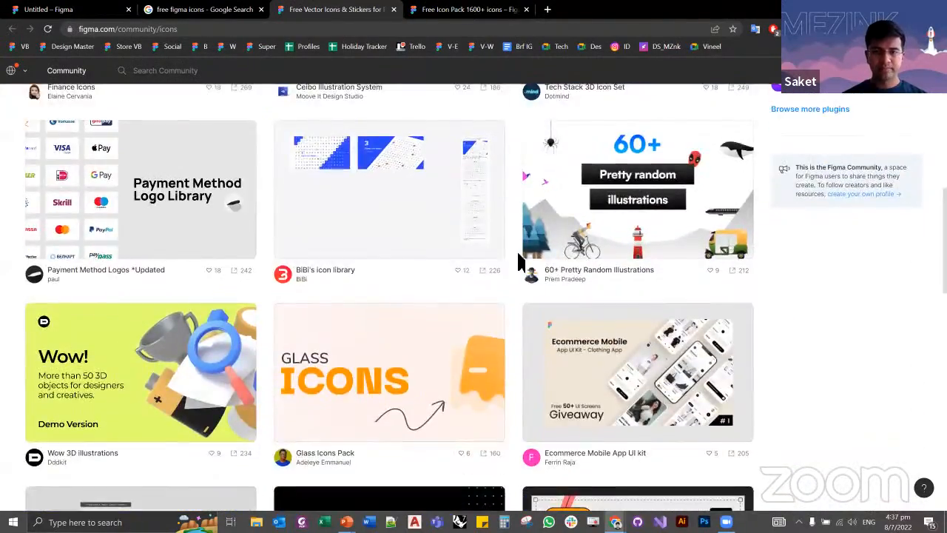
scroll(489, 259, up, 7)
key(ctrl+Tab)
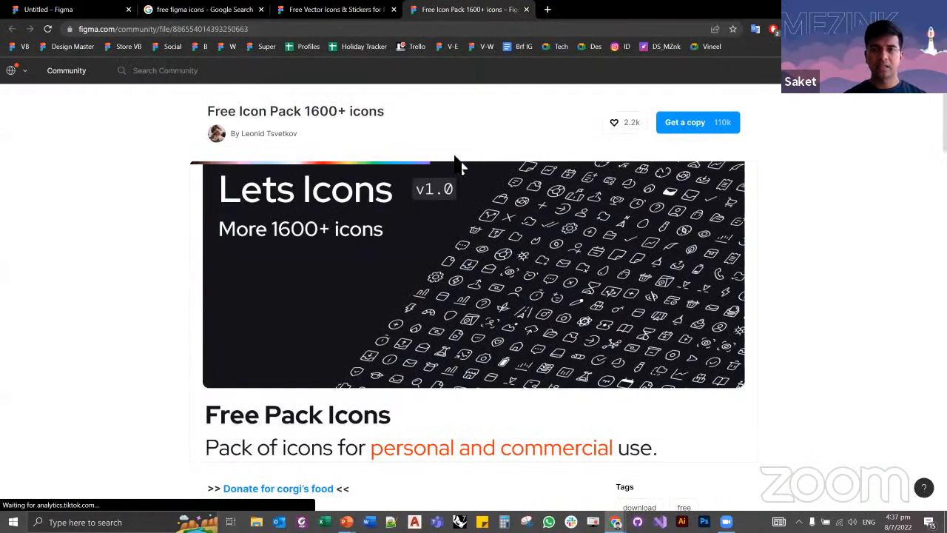
drag(305, 112, 349, 115)
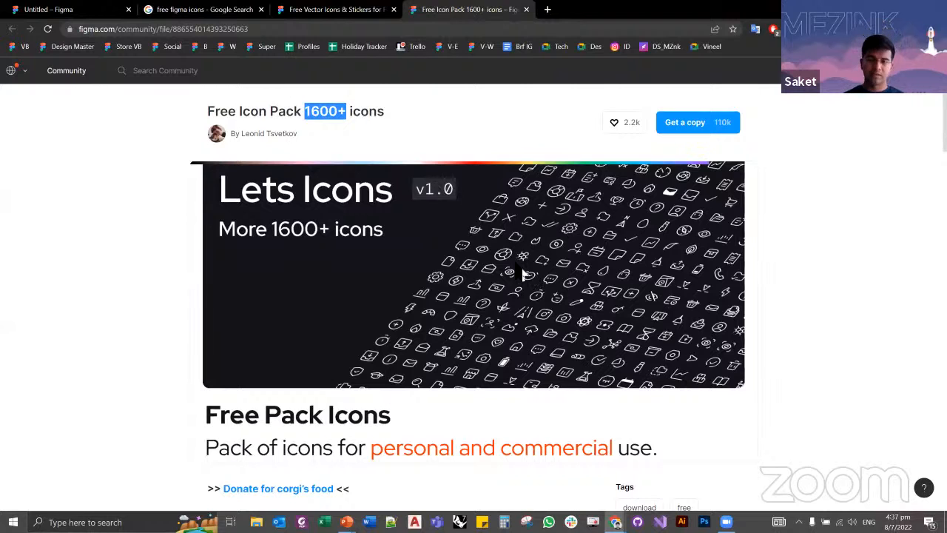
Step: Open the bookmarked Unicons and Free Icon Pack1000+icons files on separate pages and close the Free Icon Pack 1600+ page
middle_click(197, 49)
middle_click(225, 49)
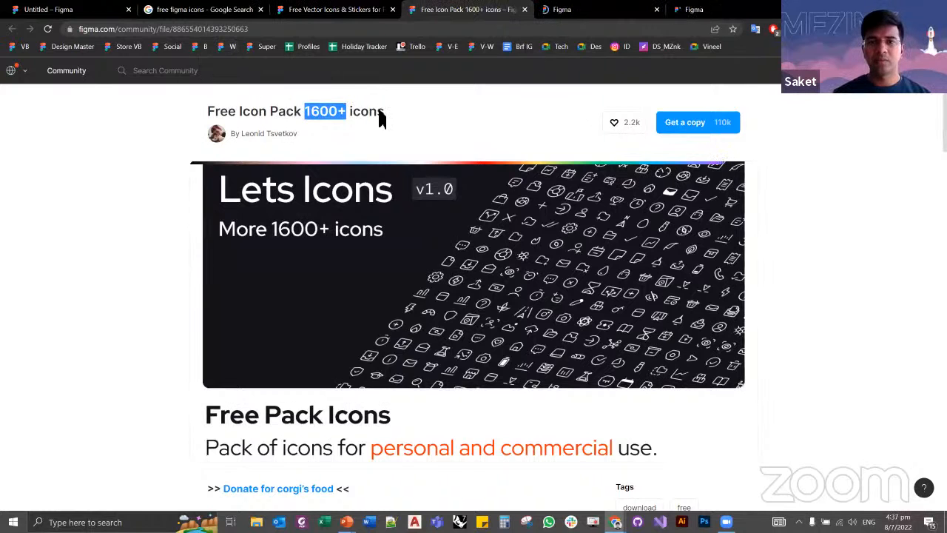
middle_click(455, 18)
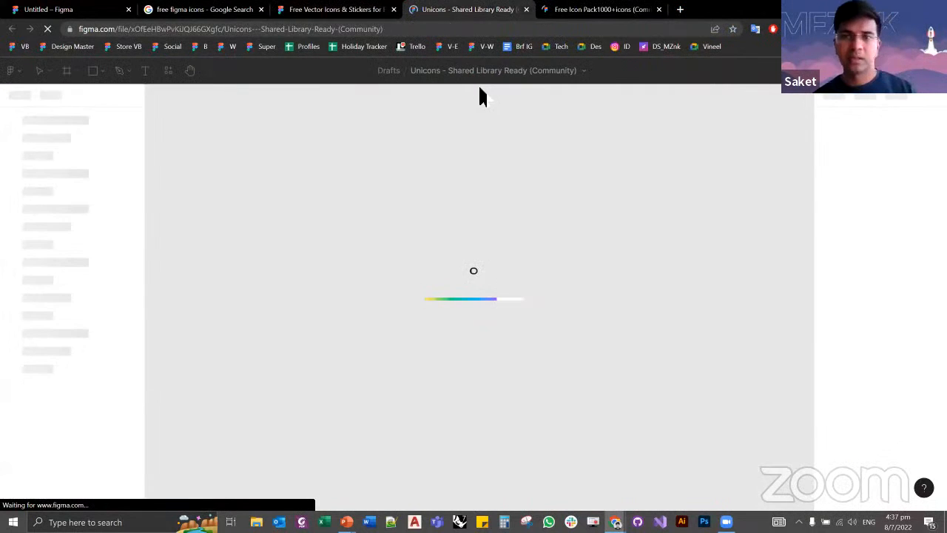
click(559, 9)
click(498, 8)
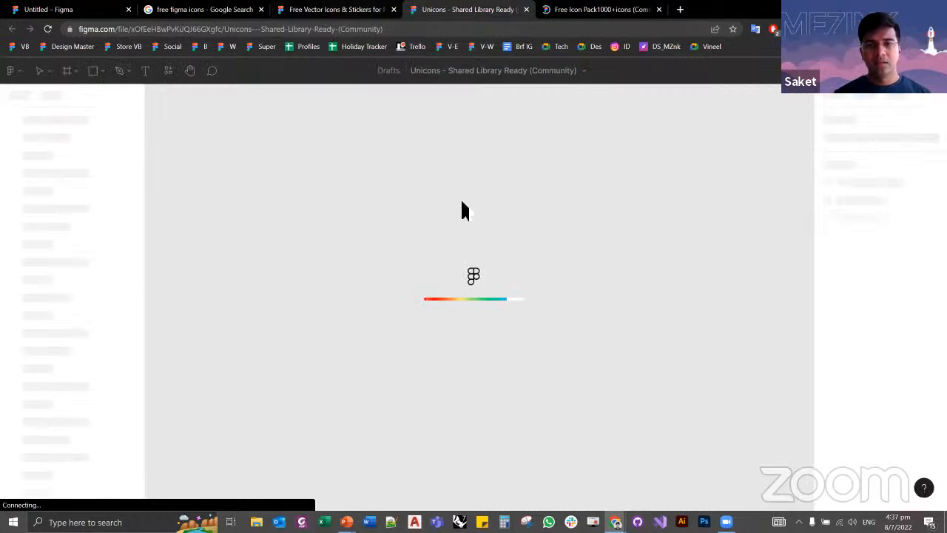
click(596, 10)
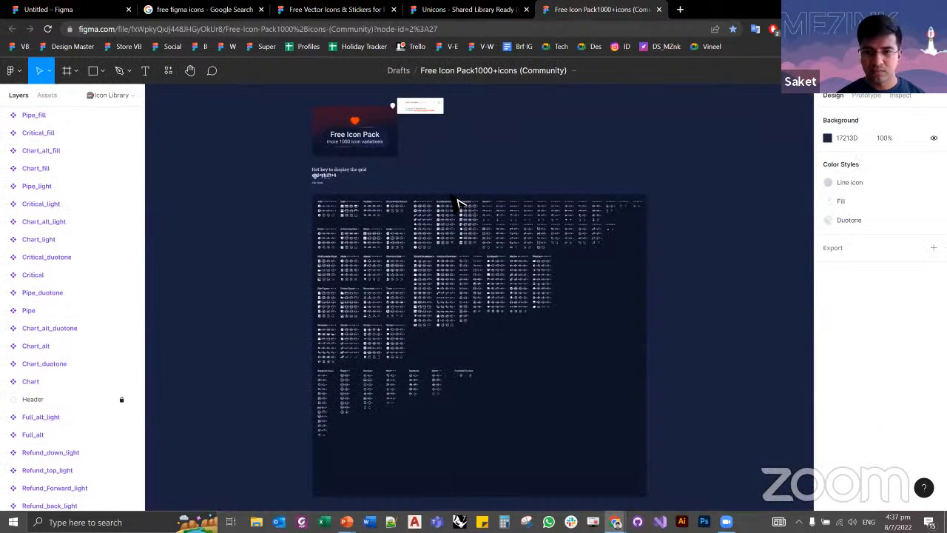
Step: Examine the icon categories and style variations in the Free Icon Pack1000+icons file, from Add and Date to Arrow and Weather
scroll(322, 222, up, 5)
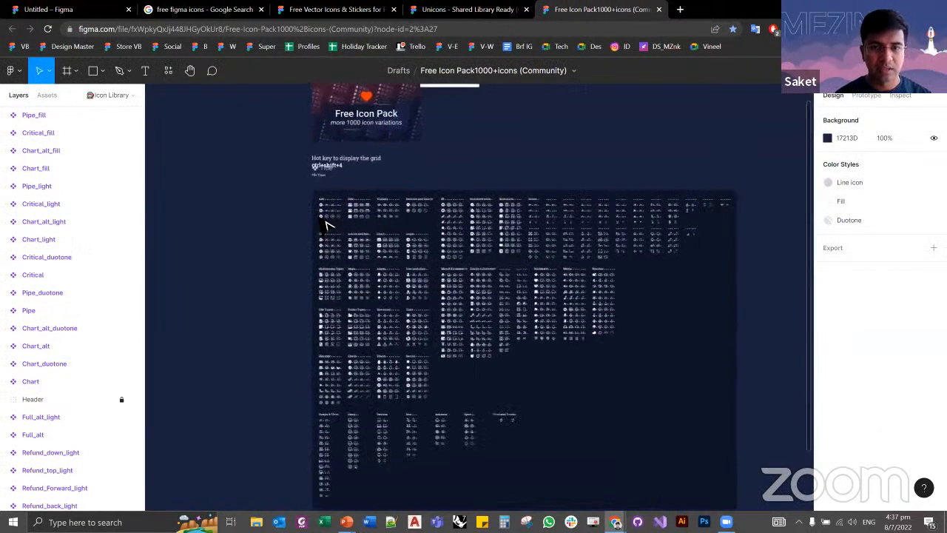
scroll(326, 222, up, 5)
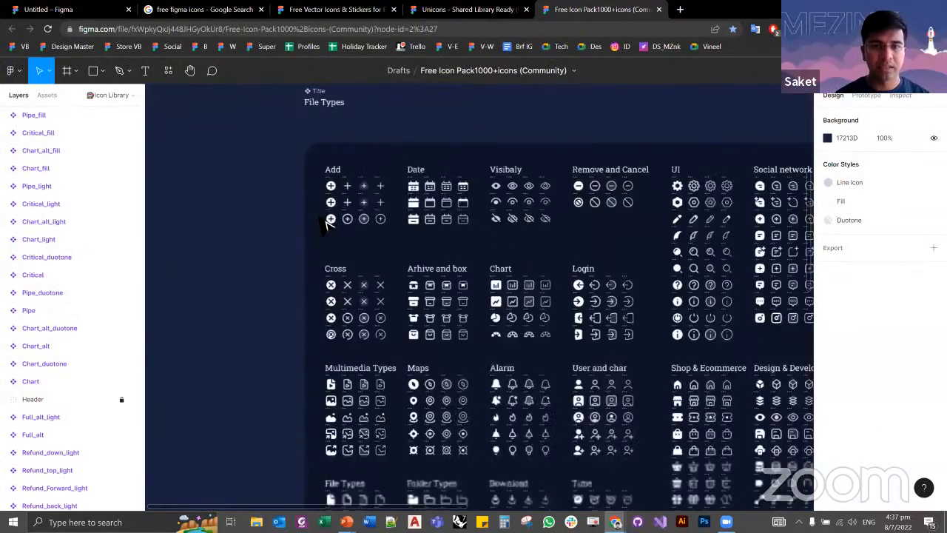
scroll(284, 211, up, 5)
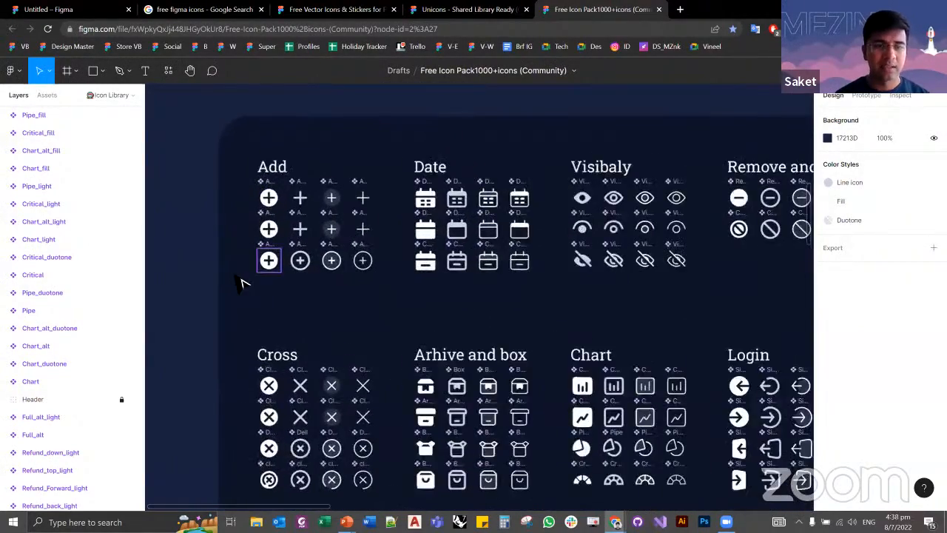
scroll(218, 319, down, 5)
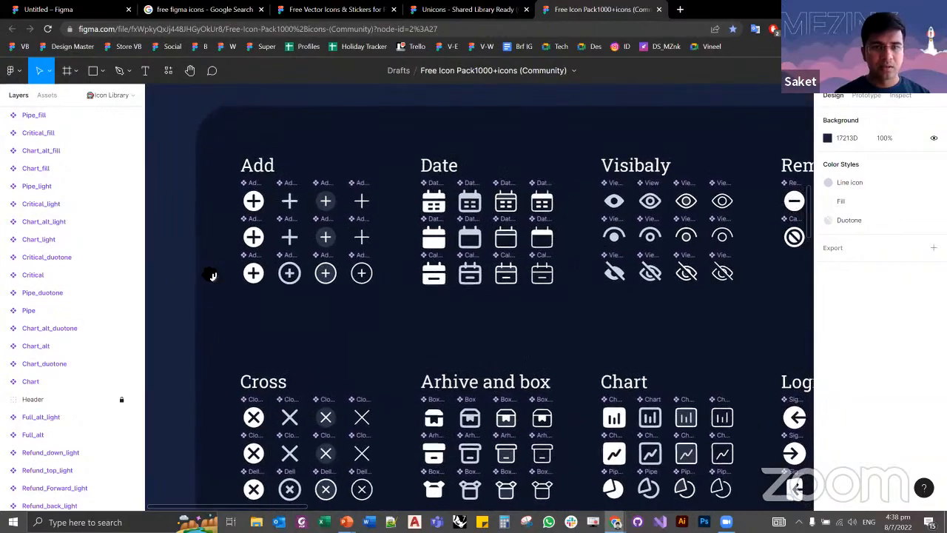
scroll(222, 235, down, 2)
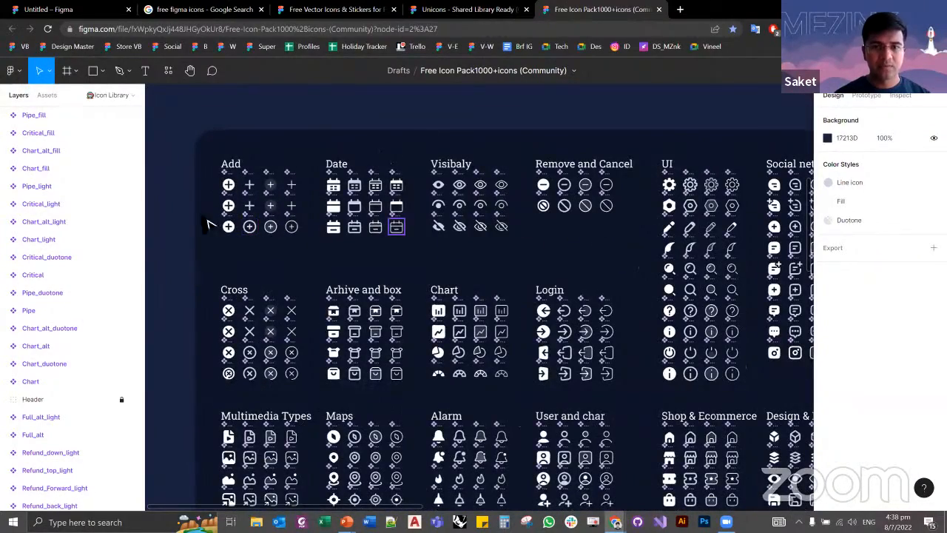
scroll(276, 215, down, 3)
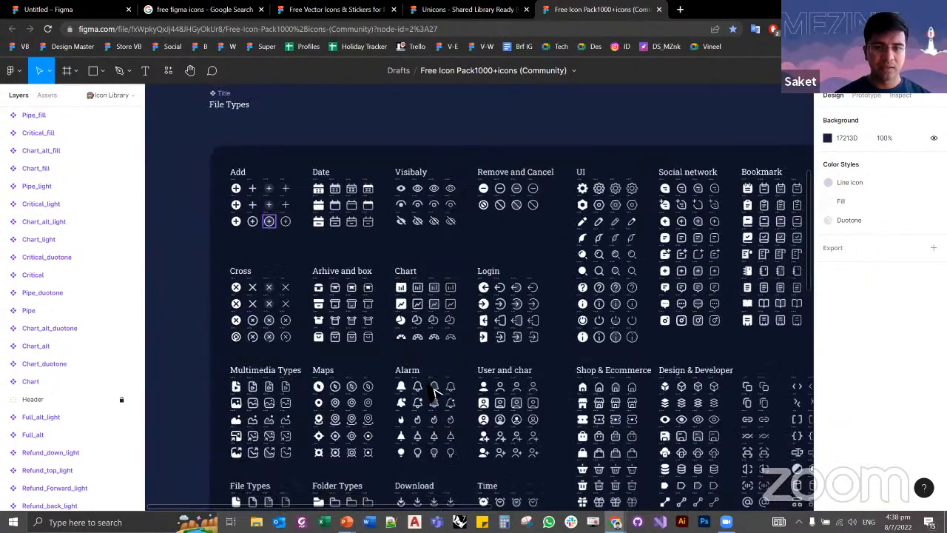
drag(487, 350, 444, 254)
scroll(444, 253, down, 5)
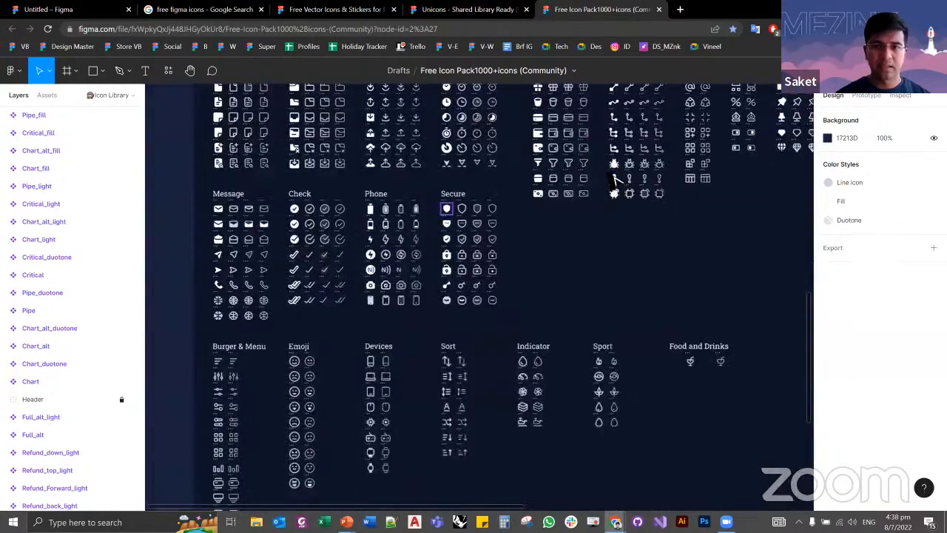
scroll(413, 215, up, 5)
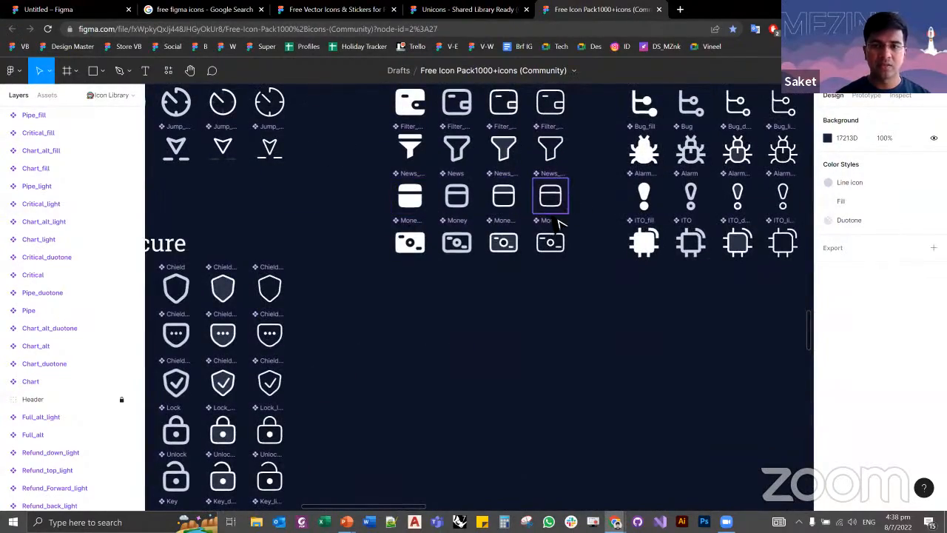
scroll(559, 222, down, 8)
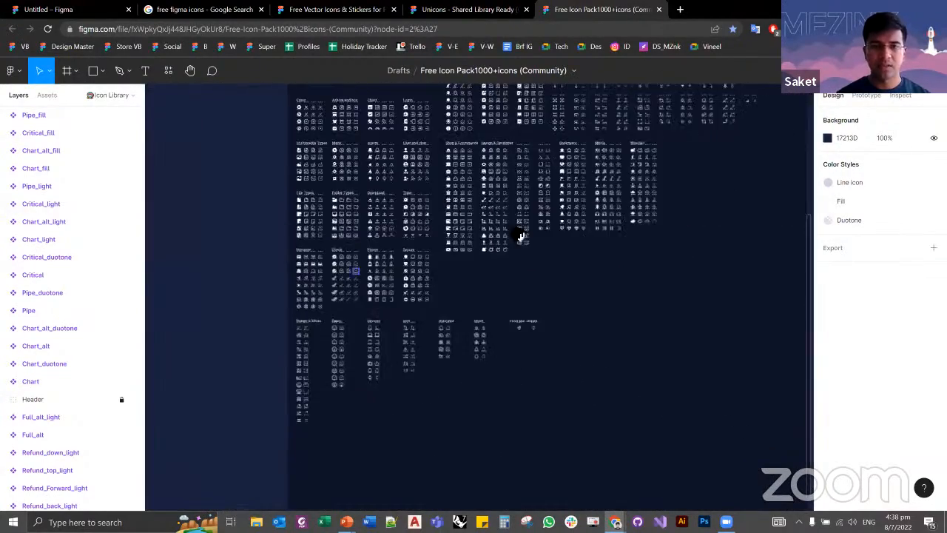
scroll(521, 237, up, 6)
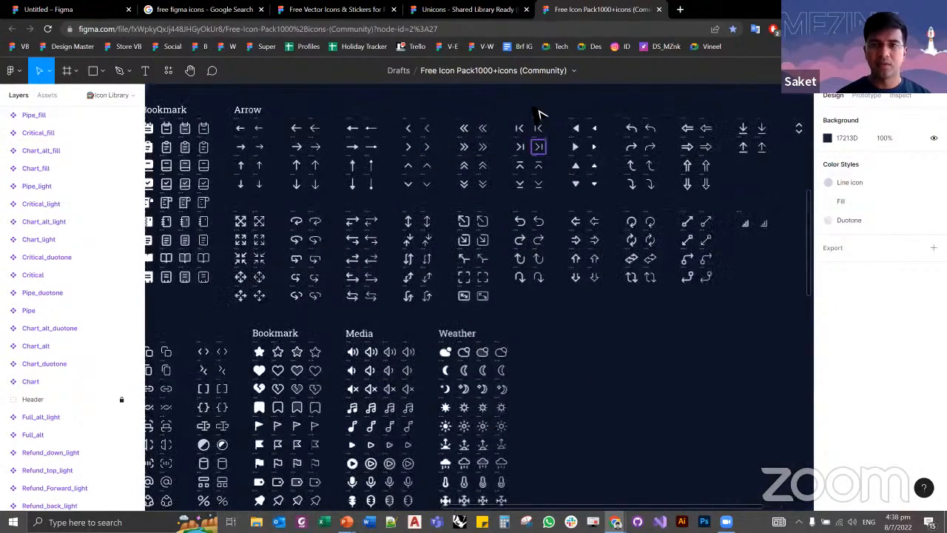
Step: Examine the Unicons Outline categories in the Unicons library, including Communication, Content, Design Tools and Location And Map
click(473, 9)
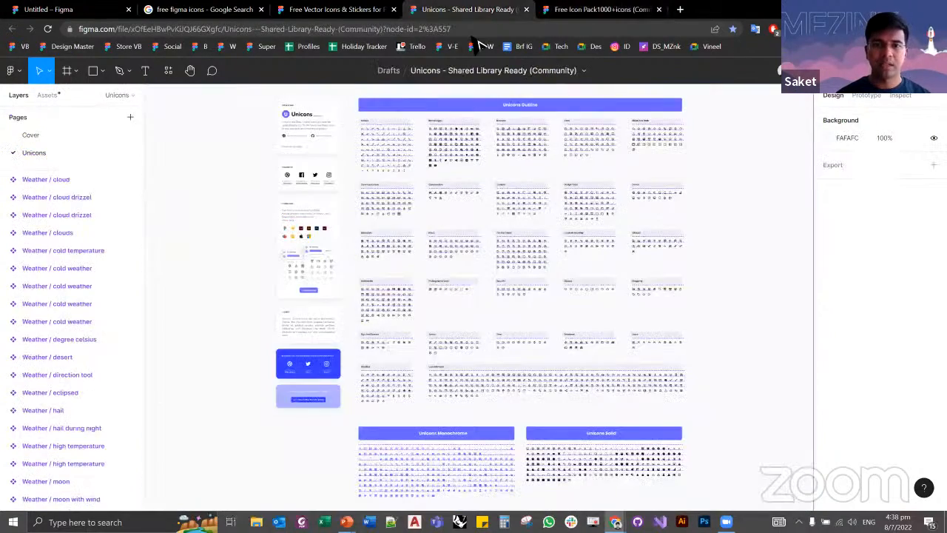
scroll(363, 141, up, 8)
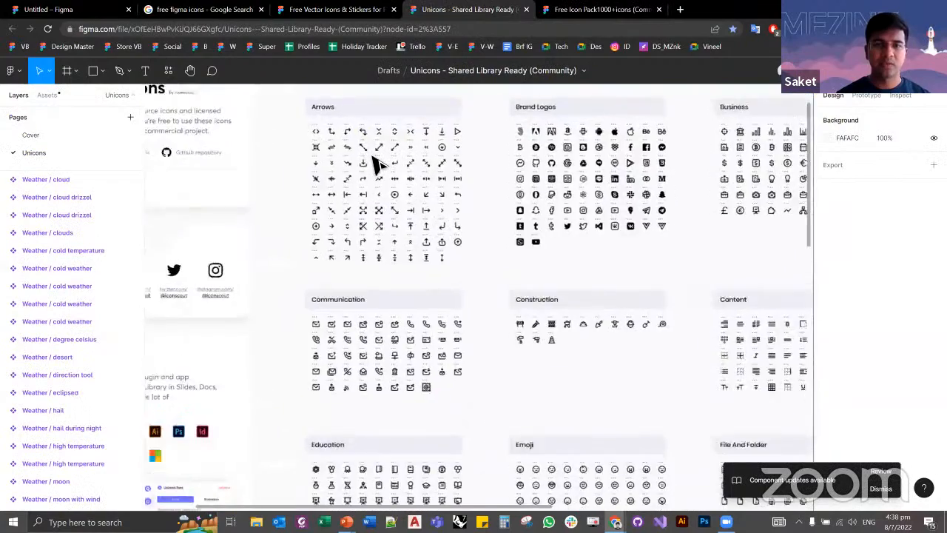
scroll(466, 259, down, 2)
scroll(466, 259, right, 2)
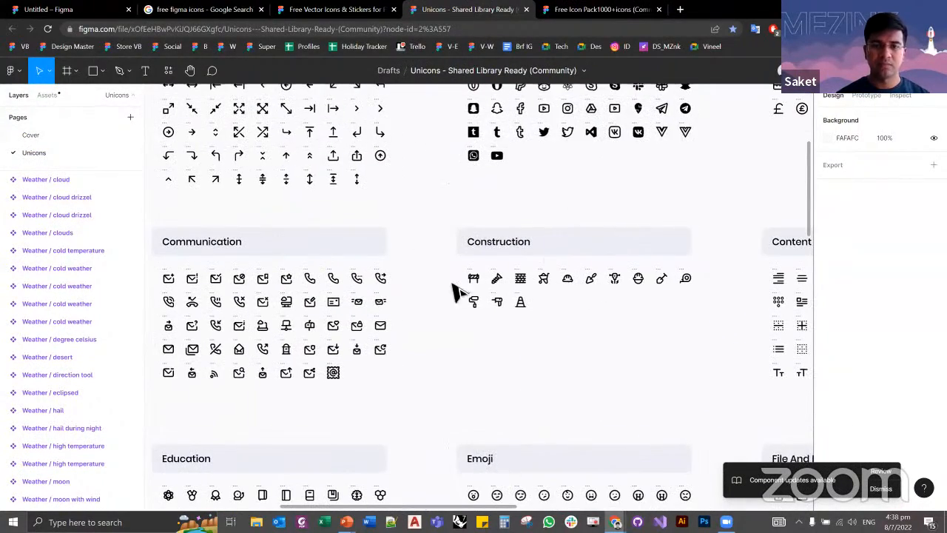
scroll(528, 313, right, 7)
scroll(528, 313, down, 2)
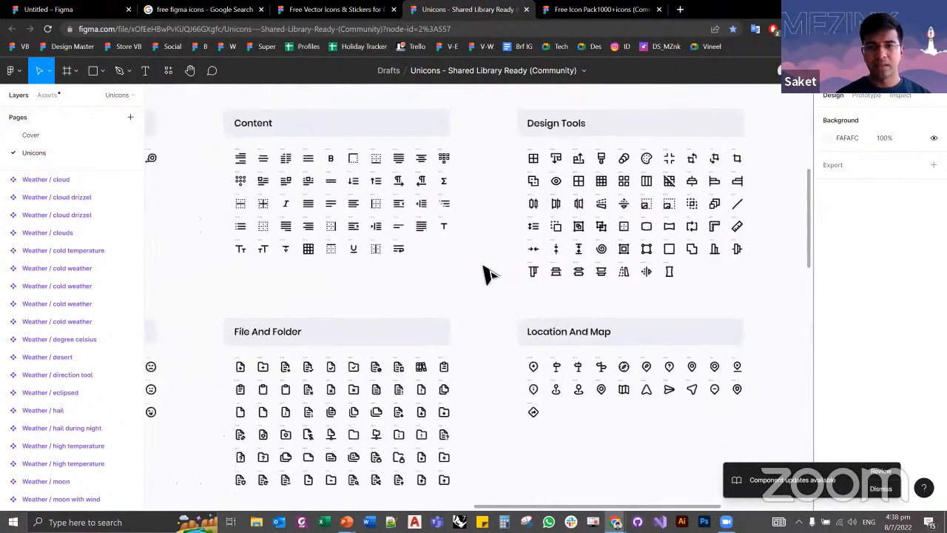
scroll(523, 287, down, 3)
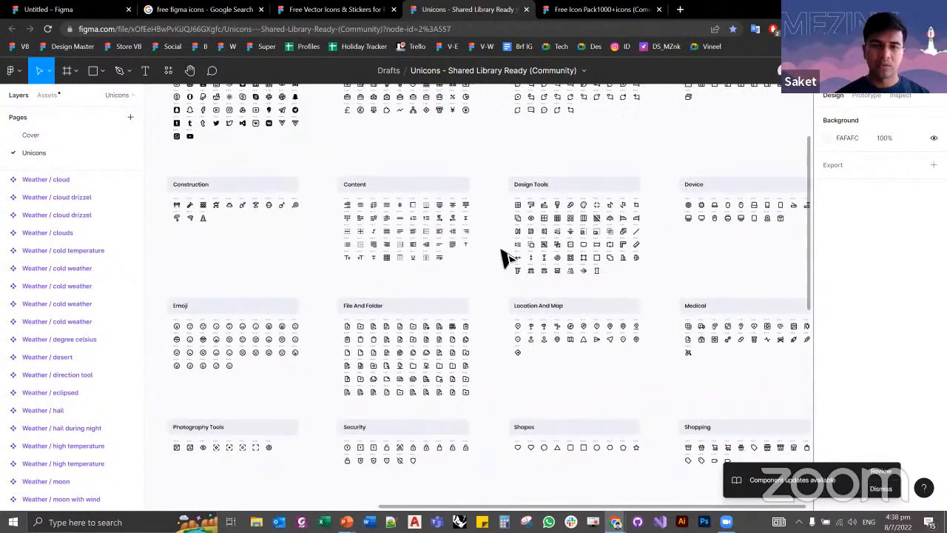
scroll(503, 254, up, 2)
scroll(537, 313, up, 2)
scroll(537, 313, left, 2)
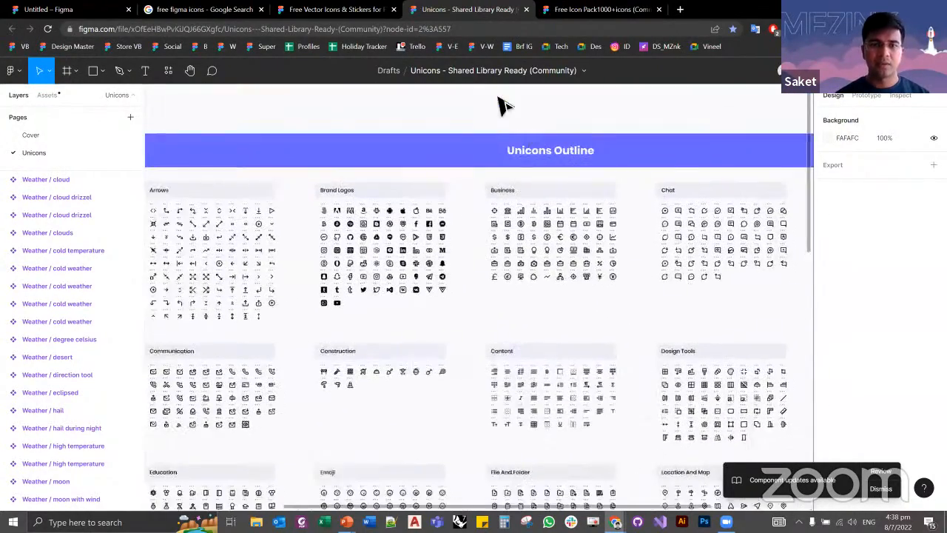
Step: Close the Free Vector Icons & Stickers page and the web search page, and return to the Untitled design file
click(325, 9)
click(203, 9)
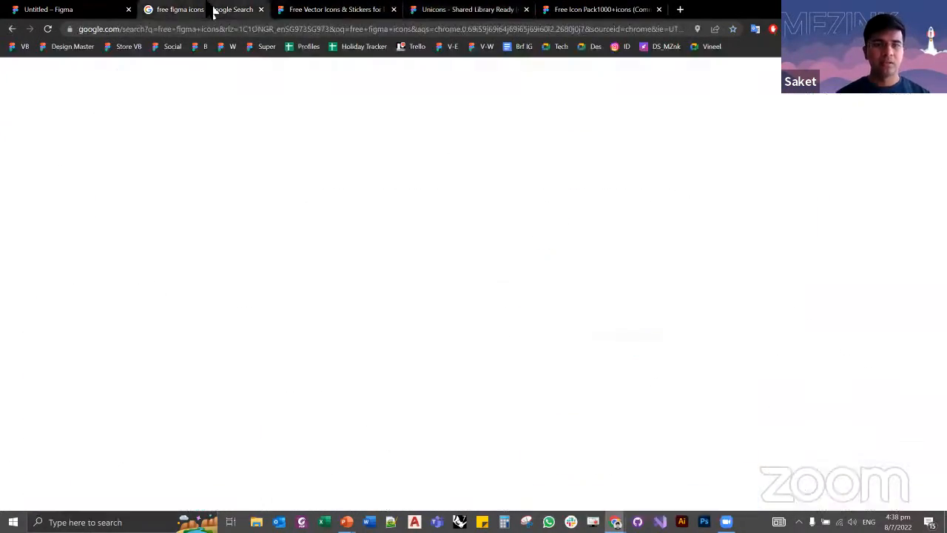
key(ctrl+w)
key(ctrl+w)
click(91, 14)
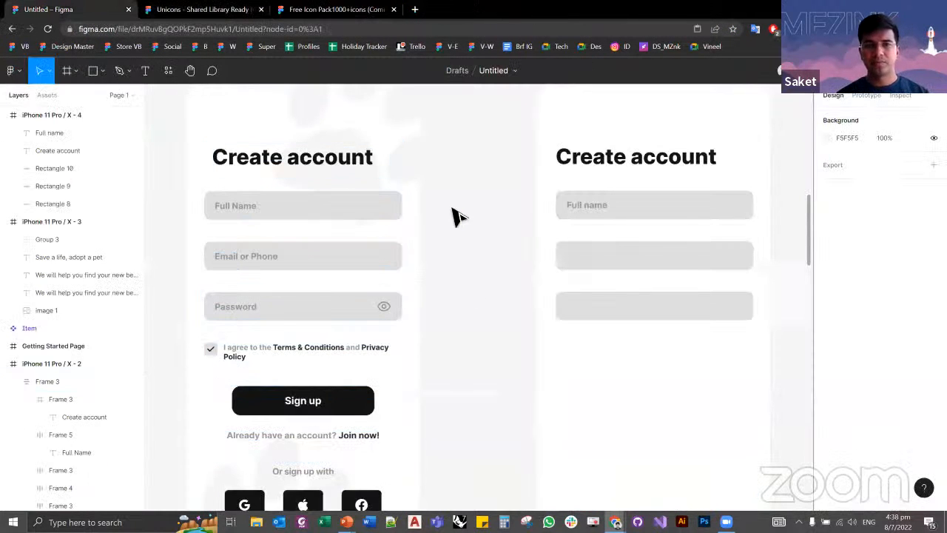
Step: Switch to the Free Icon Pack1000+icons file and search its assets for "eye"
key(ctrl+shift+Tab)
drag(290, 318, 602, 318)
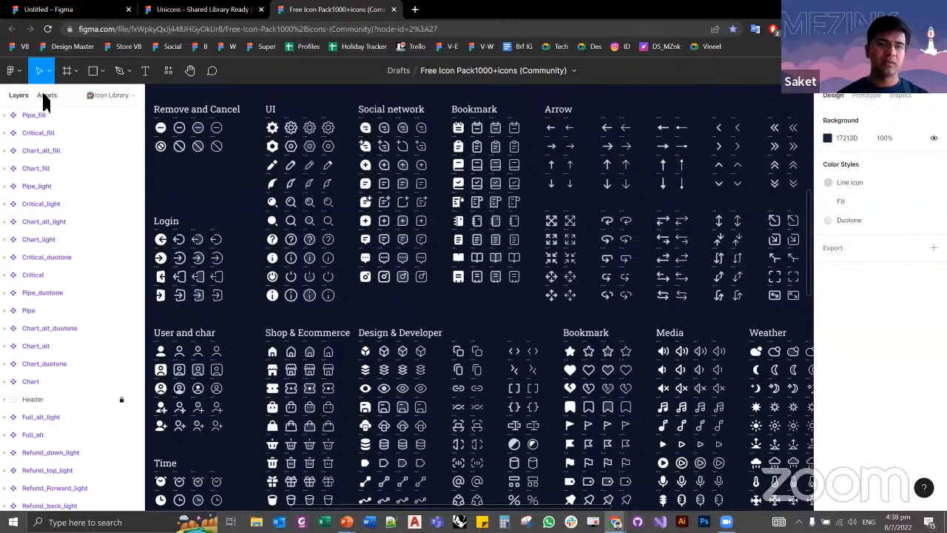
click(45, 101)
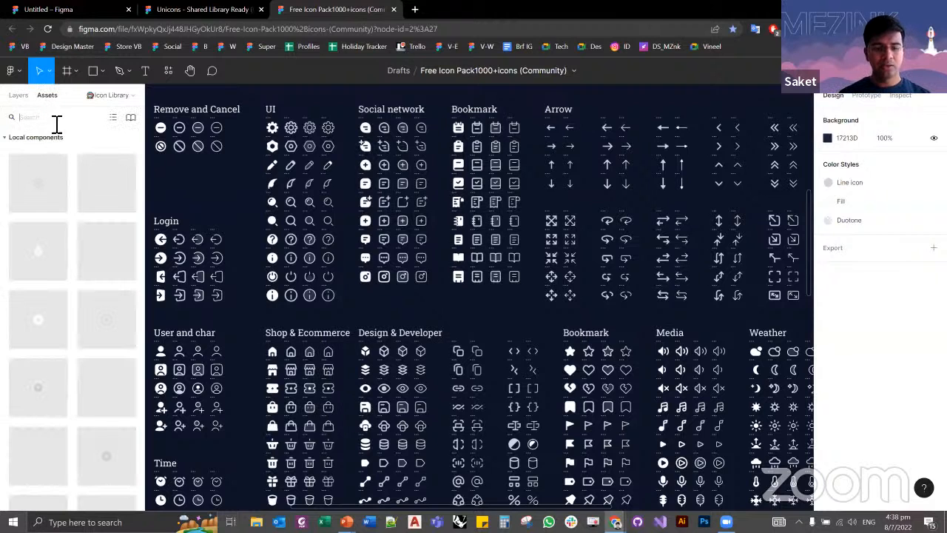
text(eye)
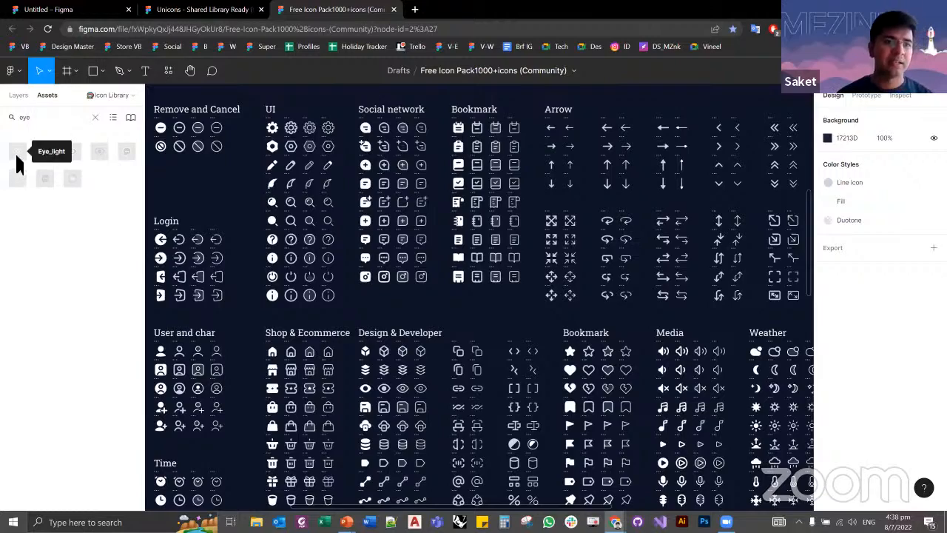
Step: Find the Visibaly group in the icon pack and copy its filled eye icon, View_fill
scroll(545, 205, down, 6)
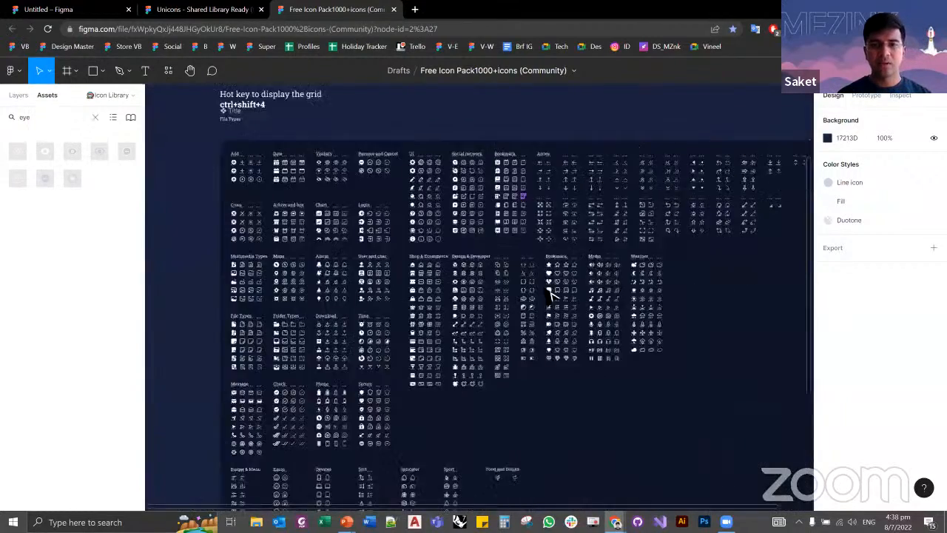
drag(592, 423, 591, 423)
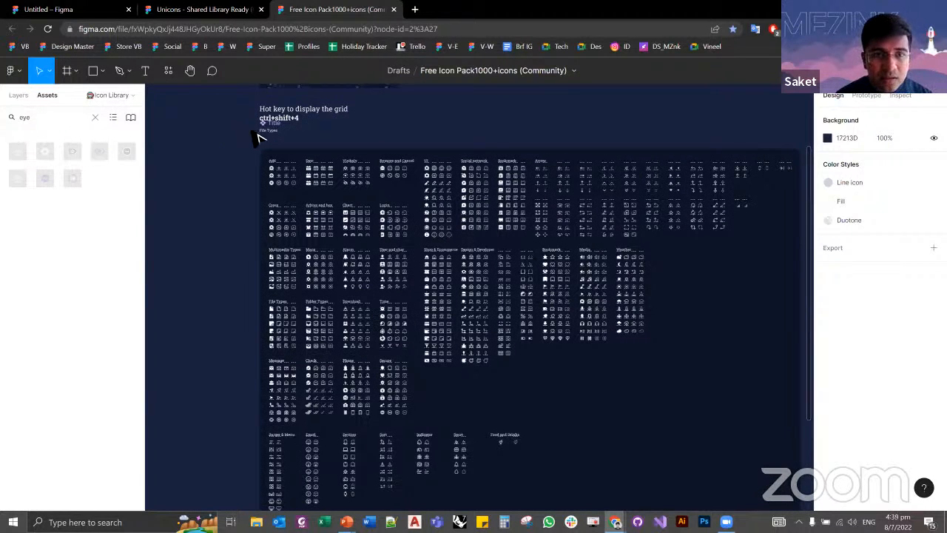
scroll(258, 137, up, 5)
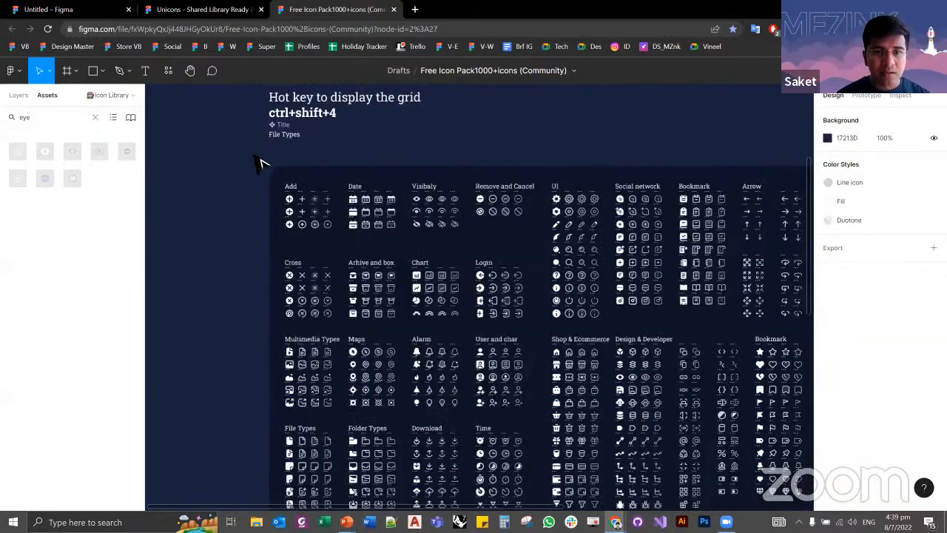
scroll(259, 159, down, 5)
scroll(368, 188, up, 1)
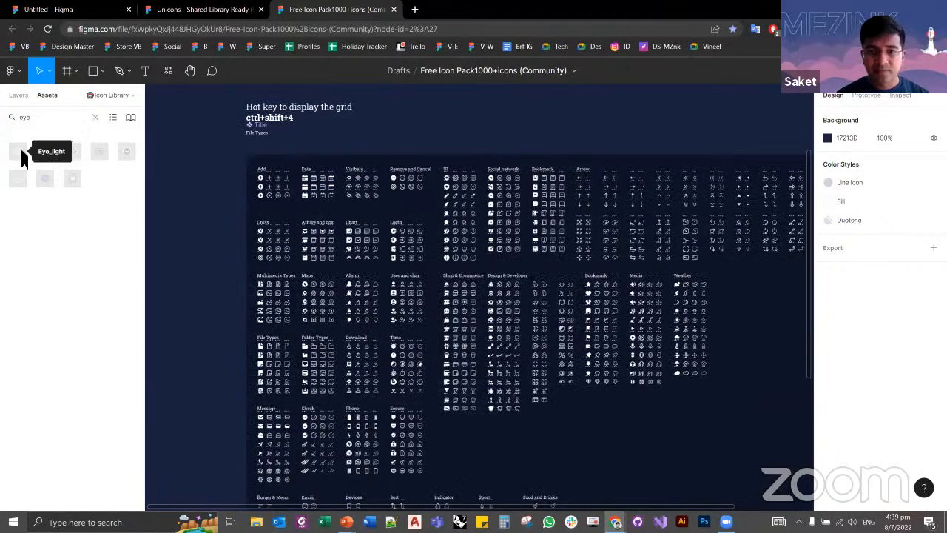
scroll(406, 191, up, 1)
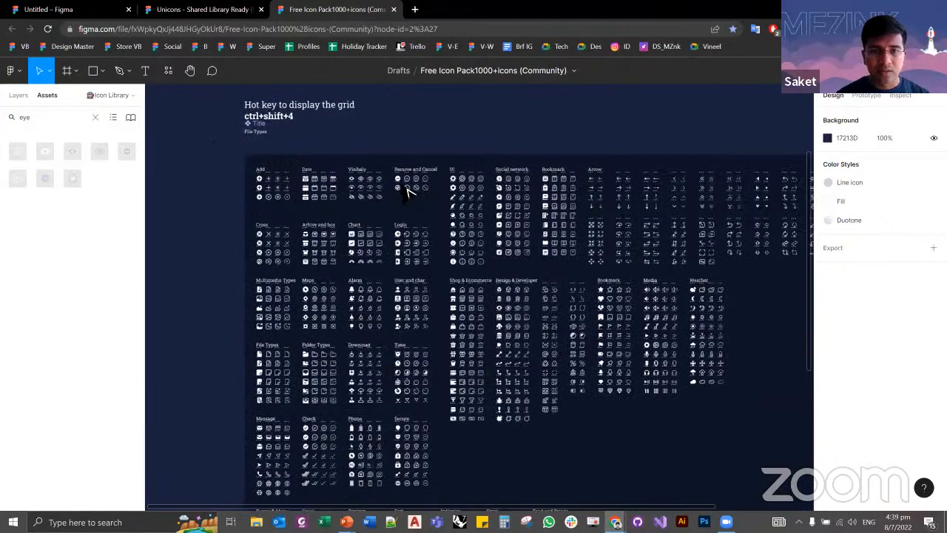
scroll(407, 191, up, 8)
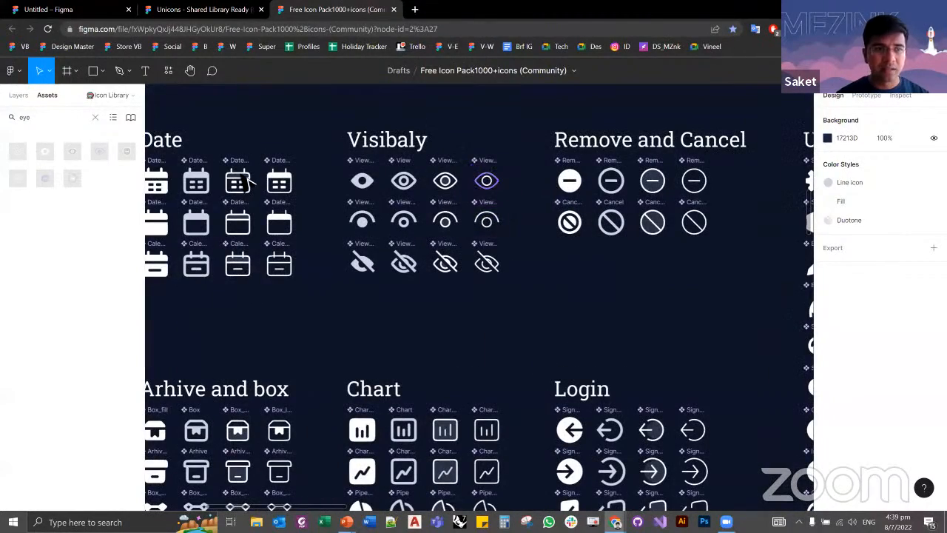
click(500, 192)
click(361, 183)
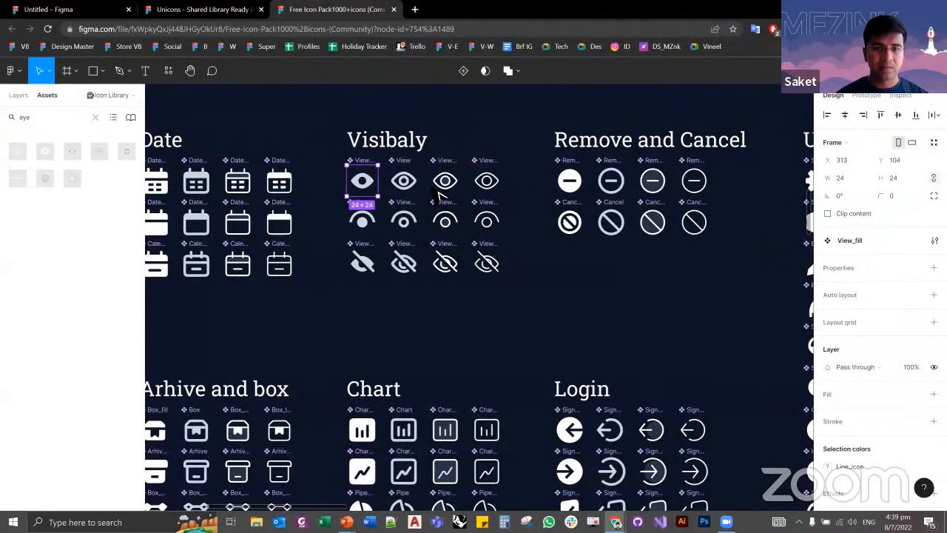
Step: Try pasting the filled eye icon into the third field of the unfinished Create account form in the Untitled file, and undo it
click(82, 9)
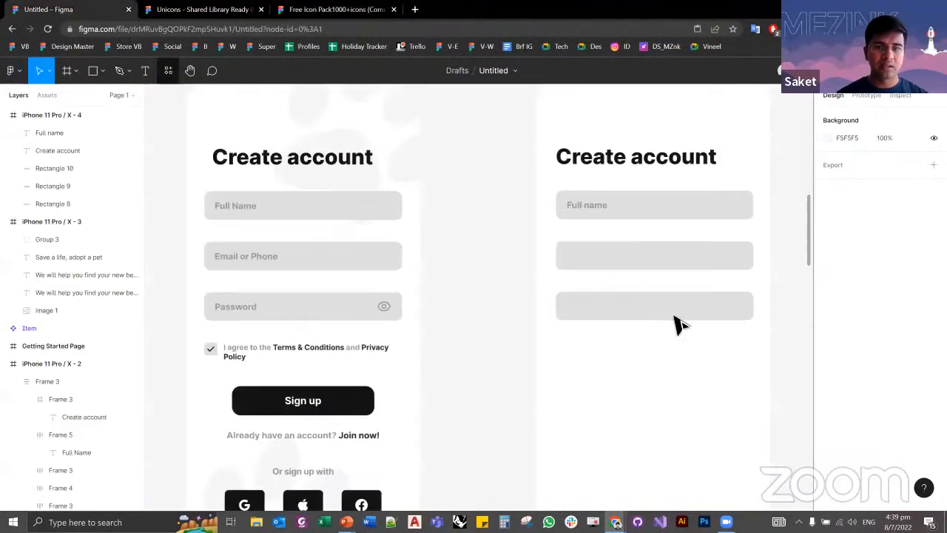
key(ctrl+v)
drag(483, 306, 684, 315)
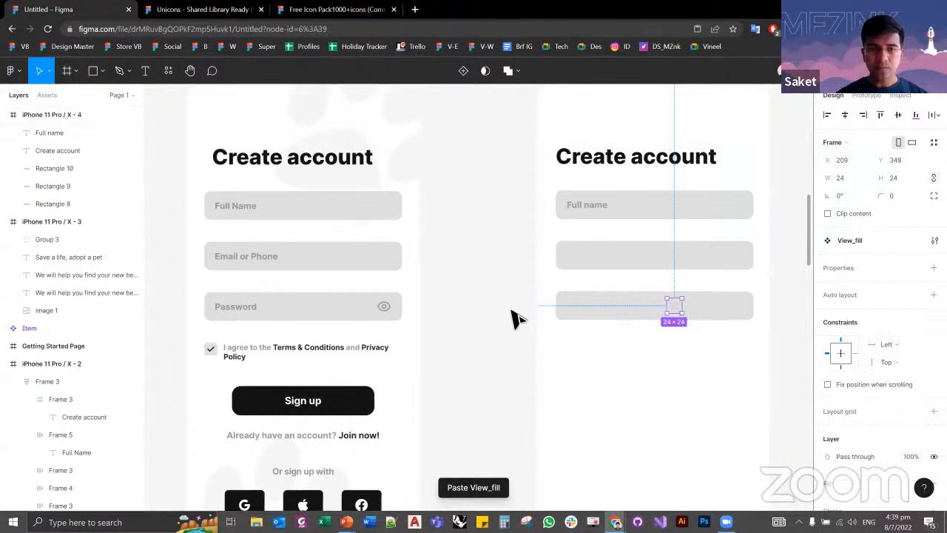
key(ctrl+z)
key(ctrl+z)
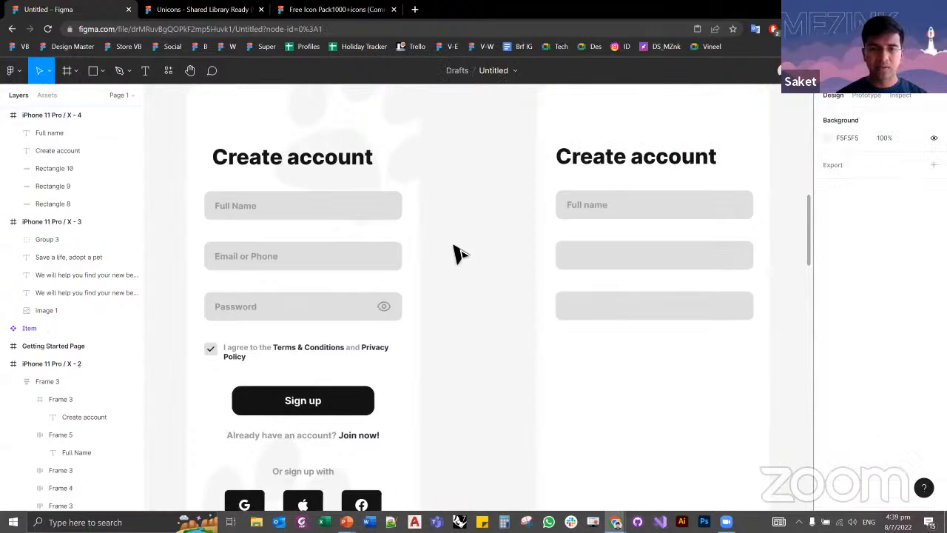
Step: Search the available plugins for "iconify", view the Iconify plugin's details and close them
click(12, 71)
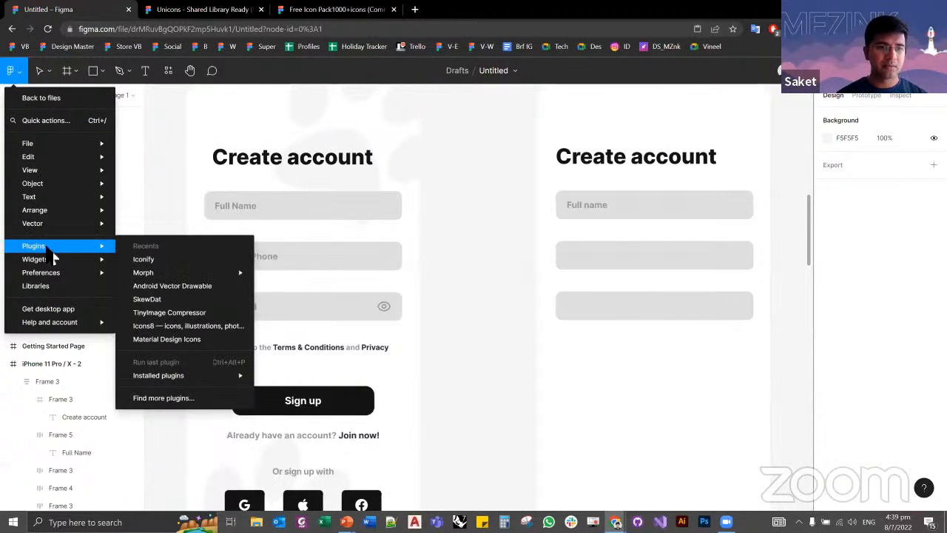
click(164, 399)
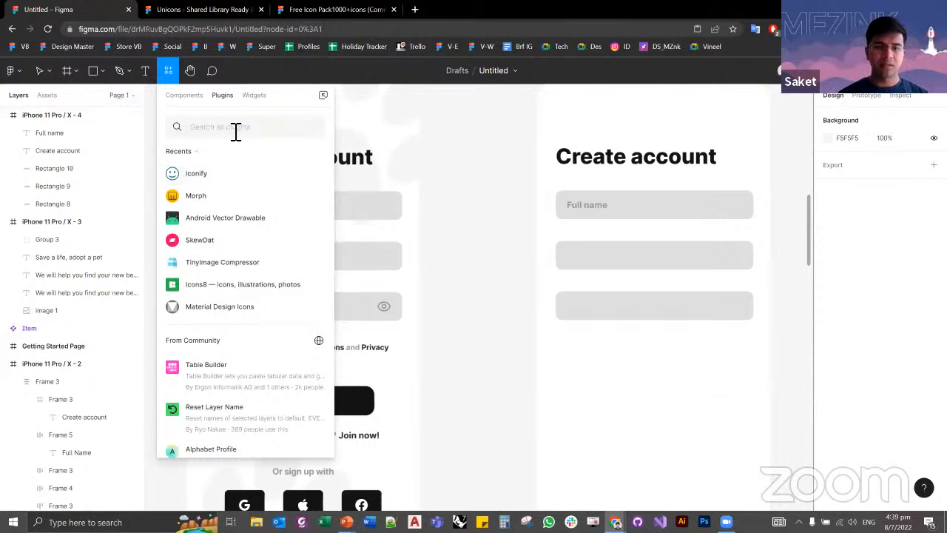
text(icon)
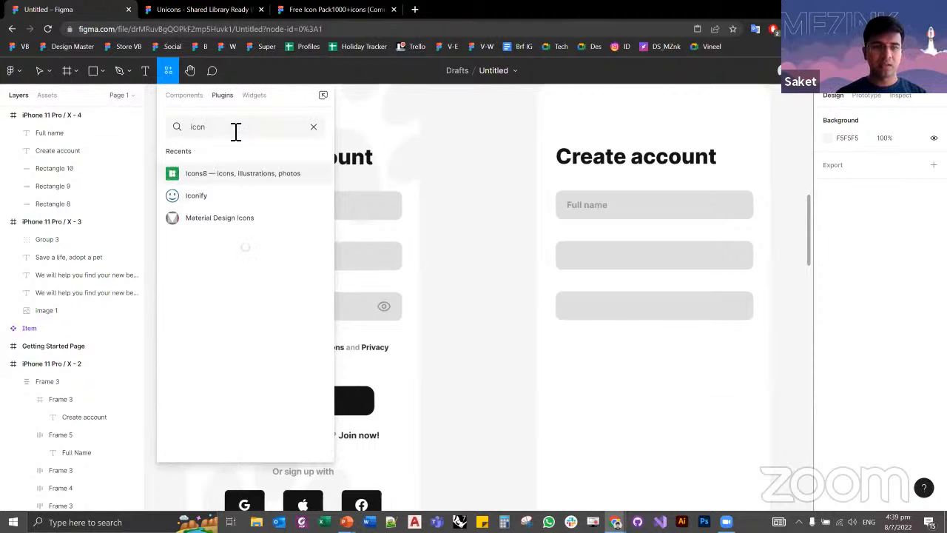
text(ify)
click(207, 175)
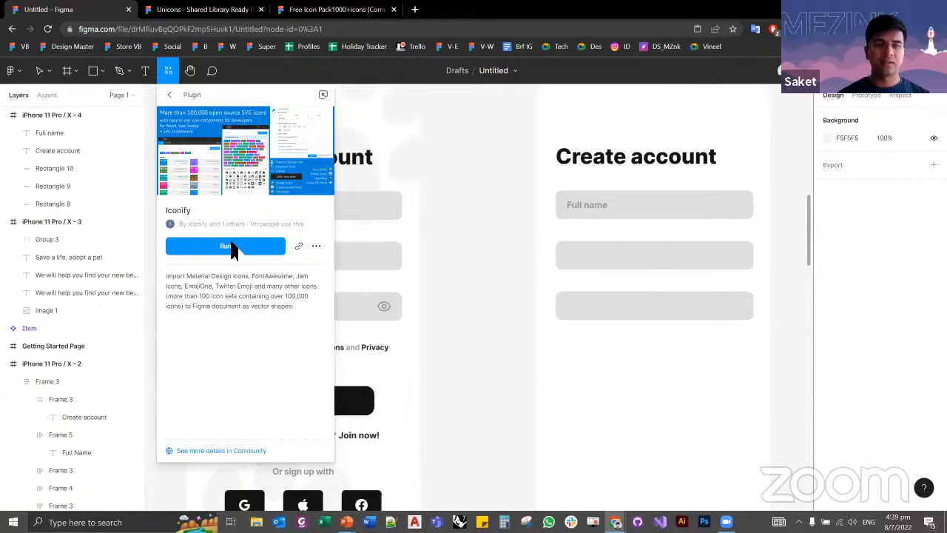
click(170, 75)
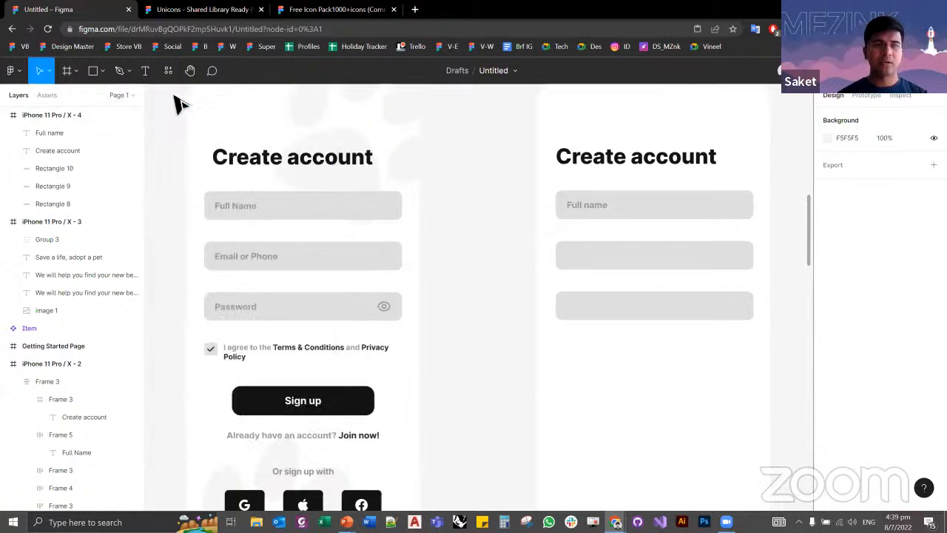
Step: Run the Iconify plugin and search its icons for "preview"
right_click(446, 234)
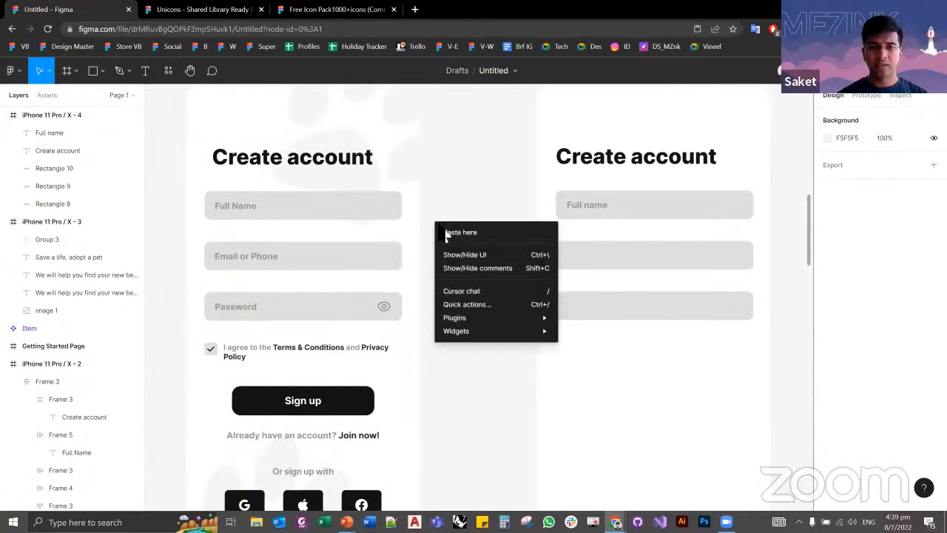
right_click(435, 180)
mouse_move(523, 274)
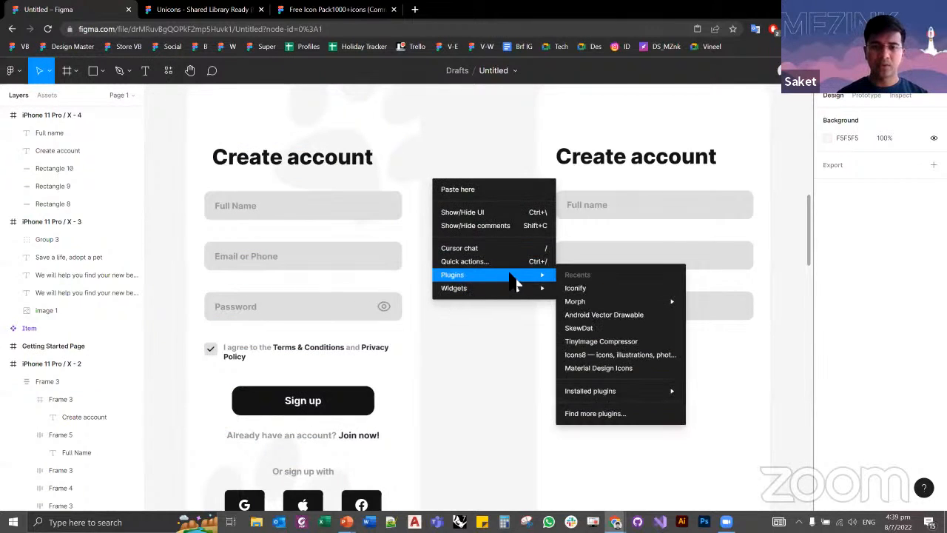
click(590, 289)
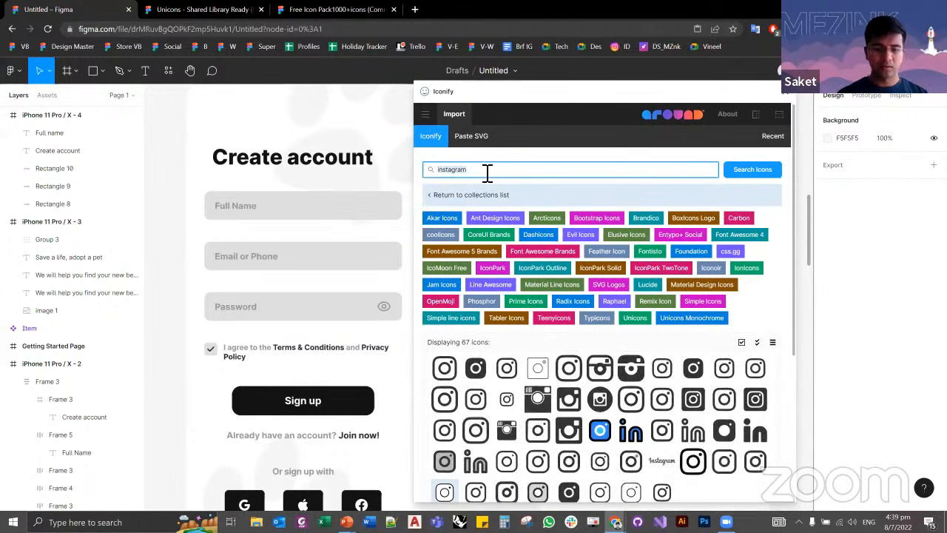
click(487, 171)
text(preview)
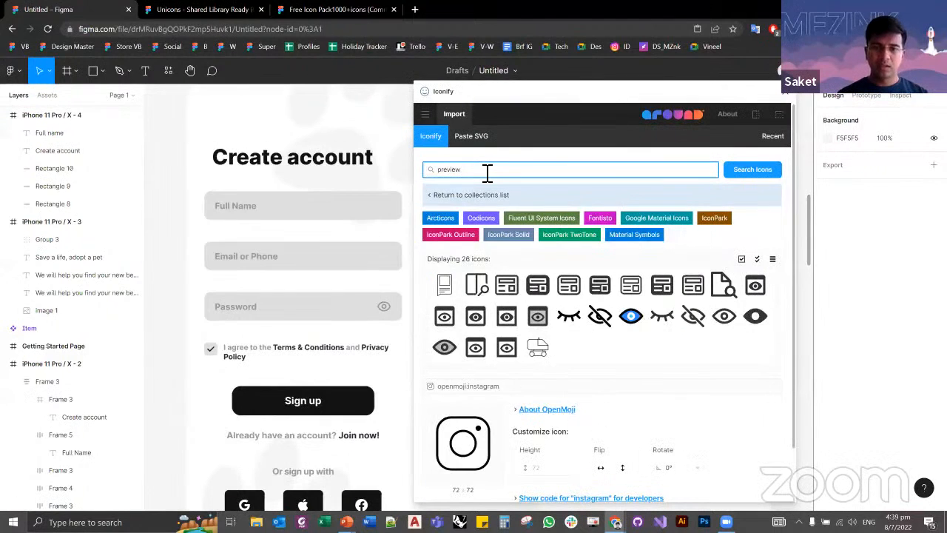
Step: Import the outlined eye icon icon-park-outline:preview-open into the design and close the Iconify plugin
click(756, 315)
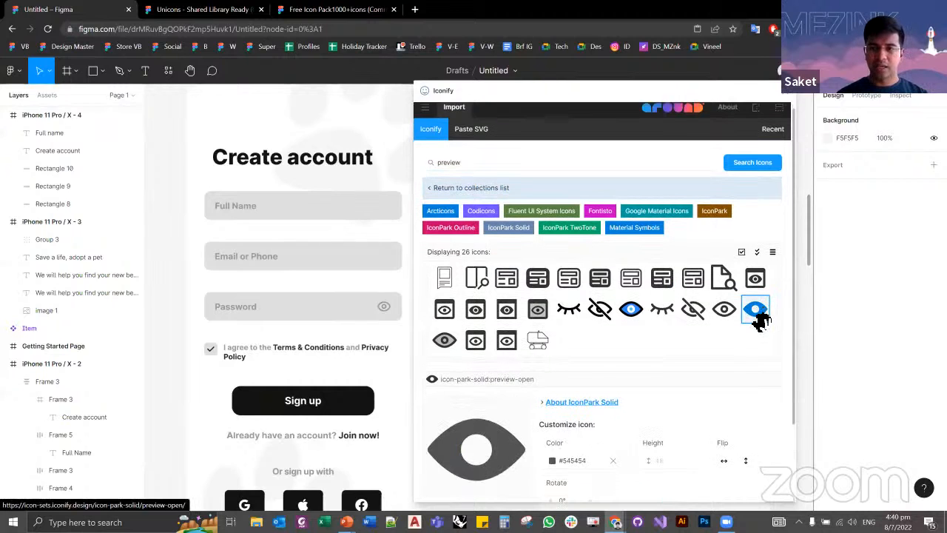
scroll(739, 264, down, 1)
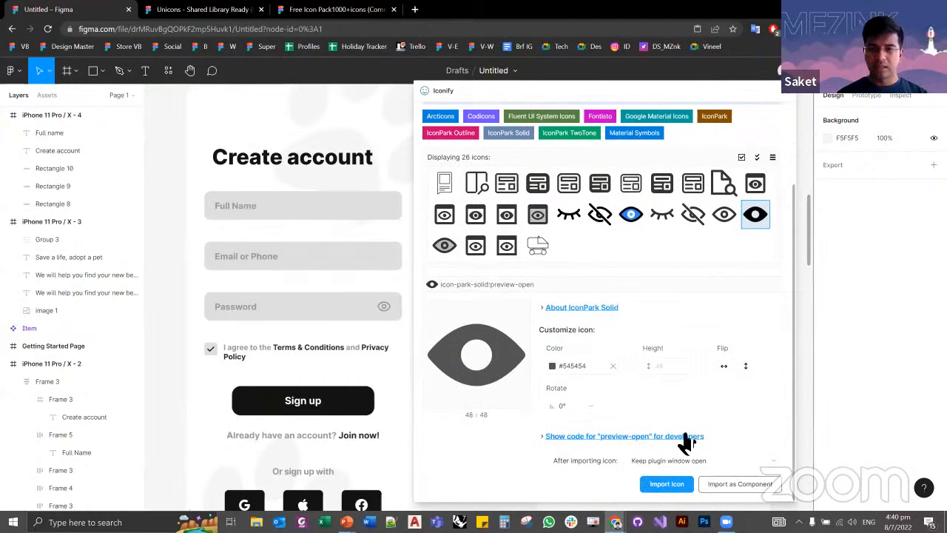
click(725, 215)
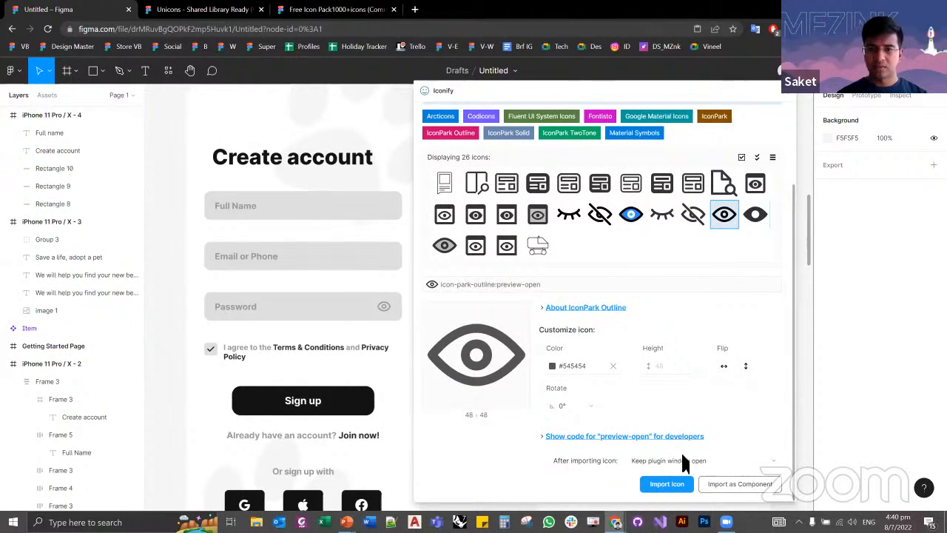
click(675, 482)
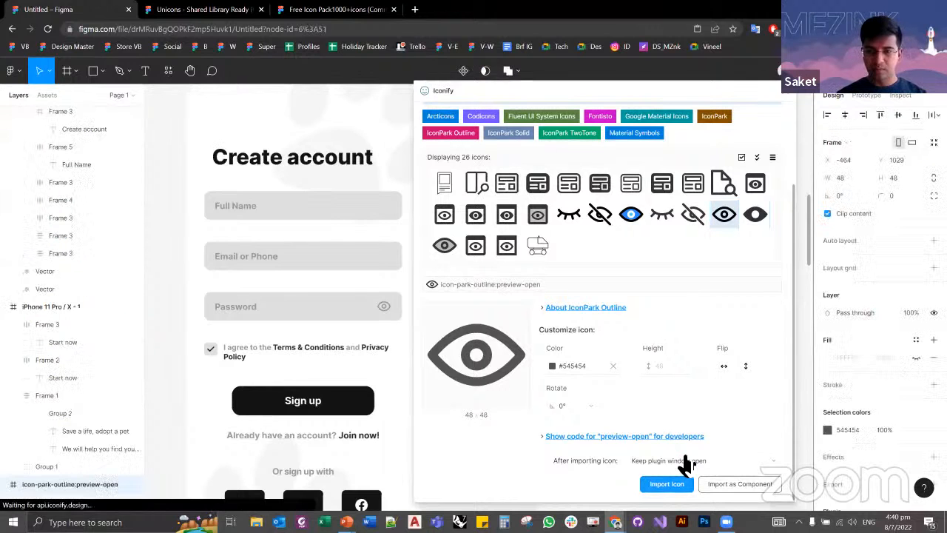
click(786, 92)
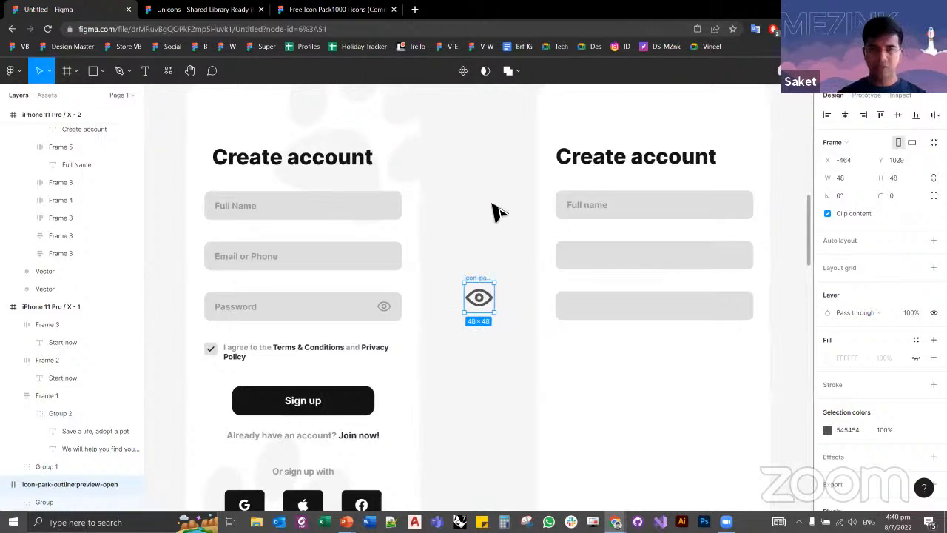
right_click(471, 194)
mouse_move(518, 288)
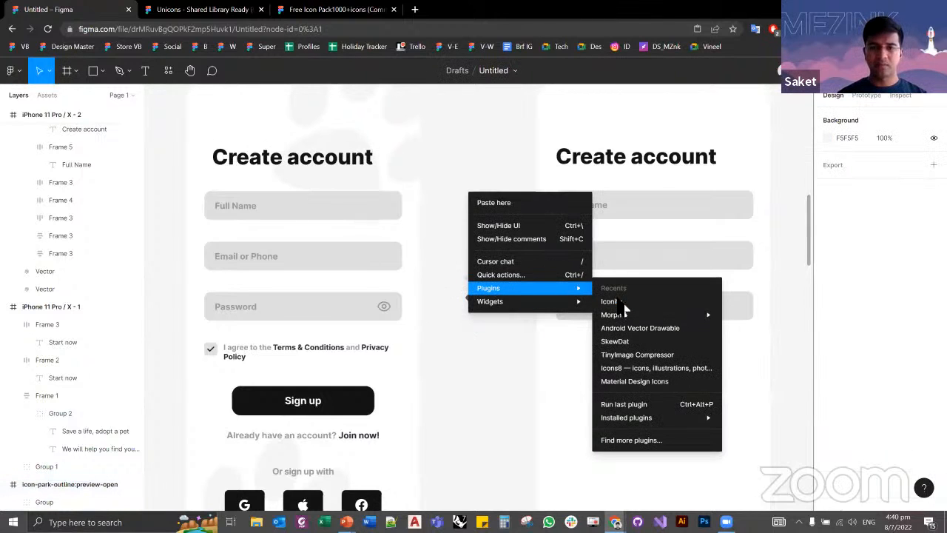
click(476, 332)
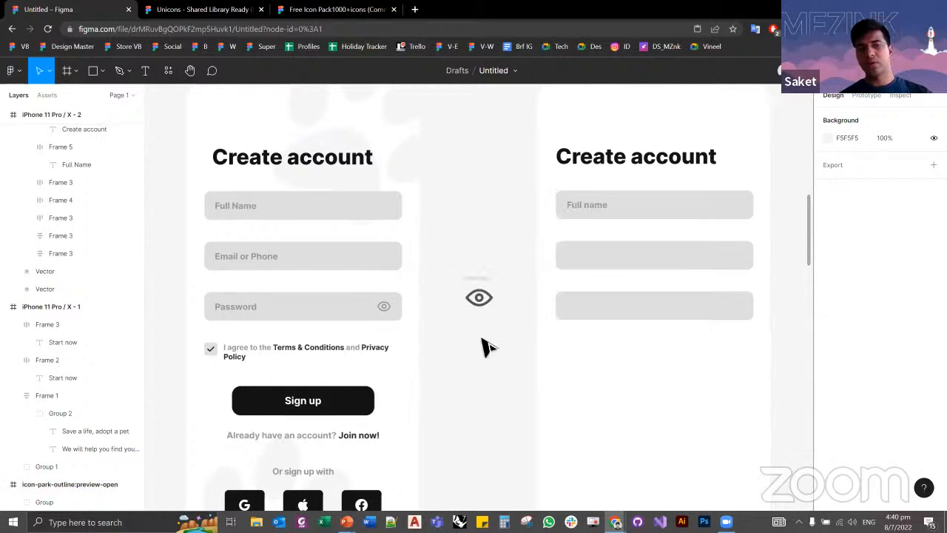
Step: Close the Unicons library and Free Icon Pack1000+icons files and return to the Untitled design file
click(244, 10)
click(340, 10)
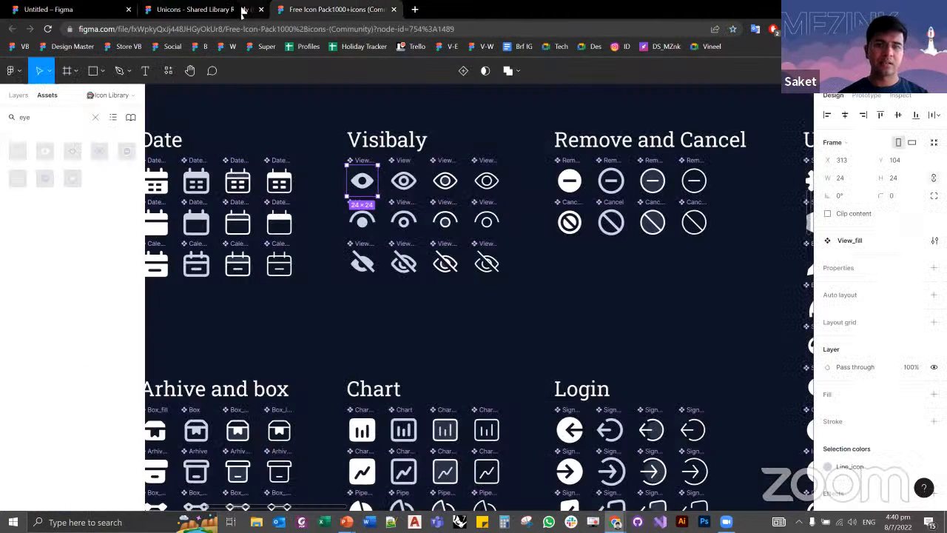
click(261, 10)
click(261, 9)
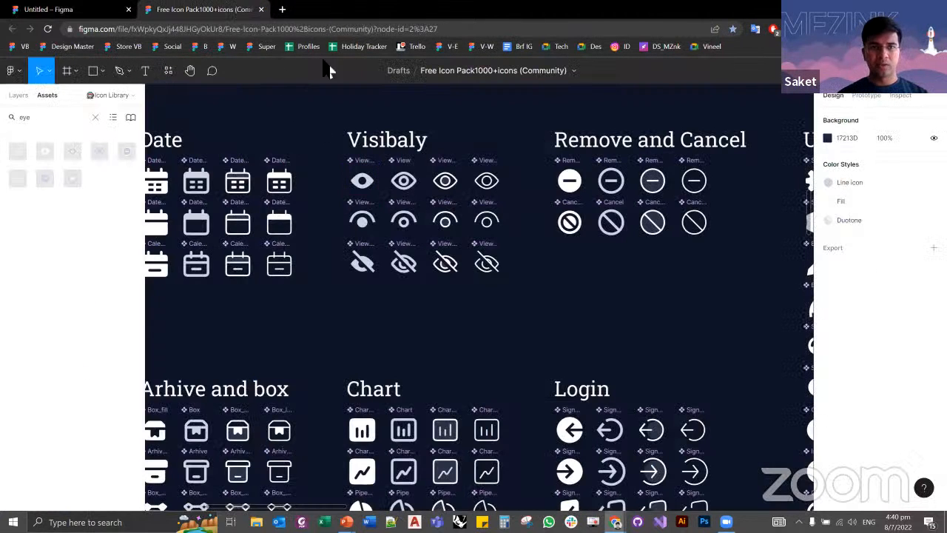
Step: Move the imported eye icon into the right end of the third field on the unfinished Create account form
click(480, 277)
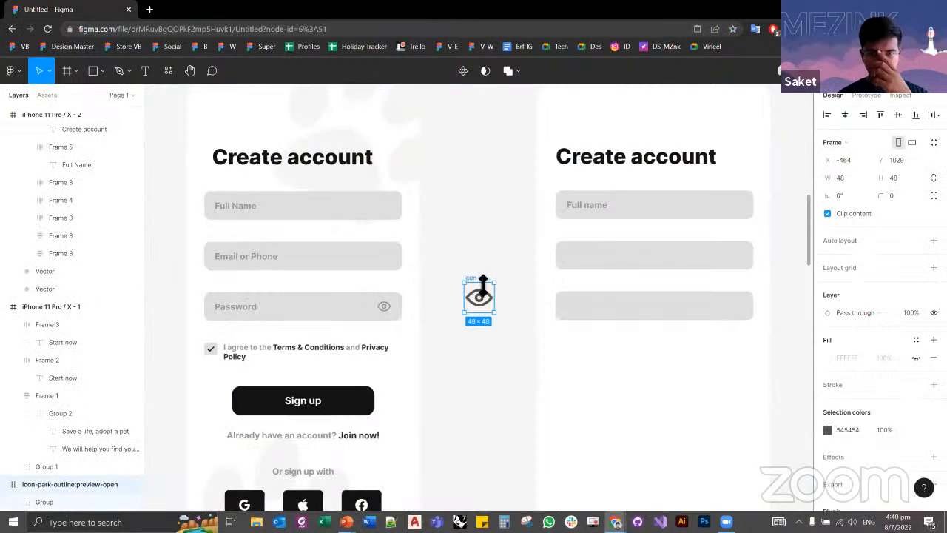
drag(486, 302, 738, 311)
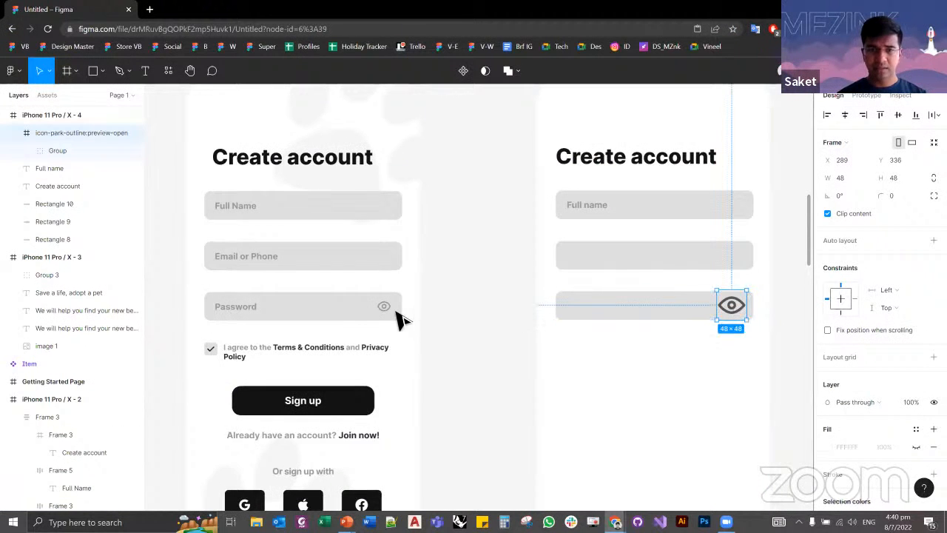
Step: Check the size of the eye icon in the reference Password field and measure its spacing to the field edges
click(397, 317)
click(397, 316)
click(392, 313)
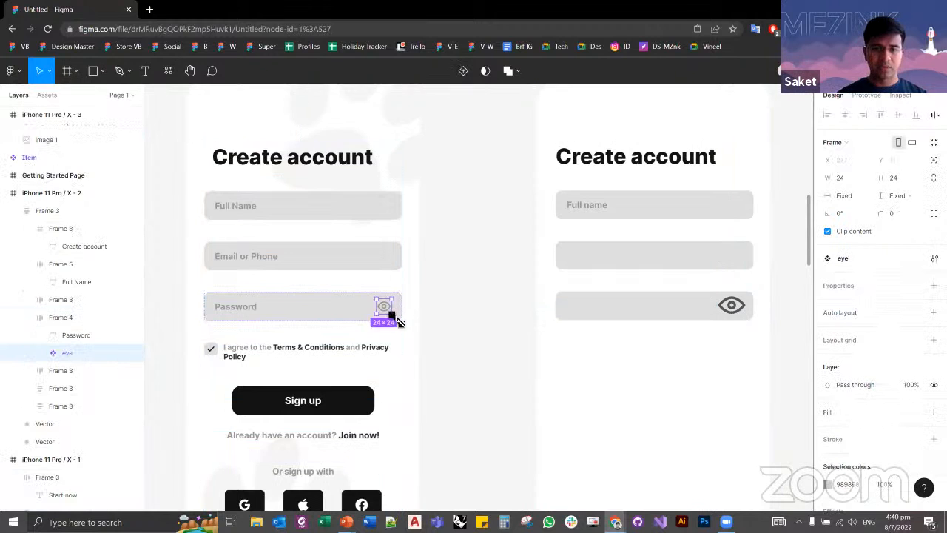
scroll(391, 319, up, 5)
scroll(390, 324, up, 2)
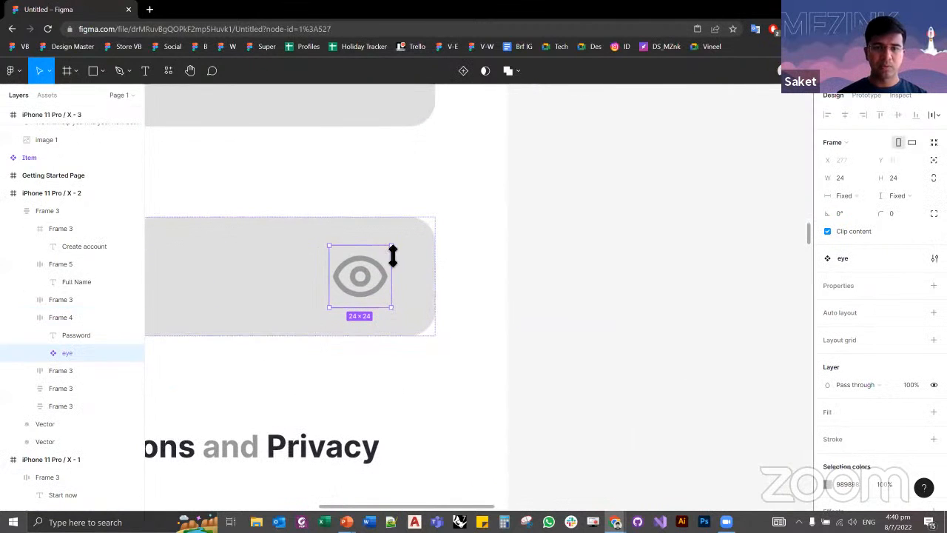
key(alt)
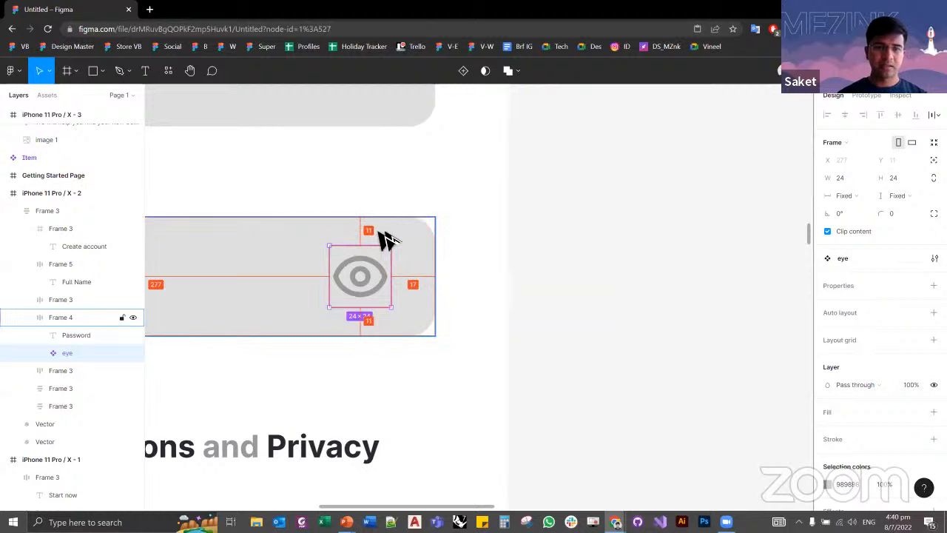
key(Escape)
Step: Resize the imported eye icon in the third field to 24 by 24 and move it near the field's right end
scroll(210, 256, down, 5)
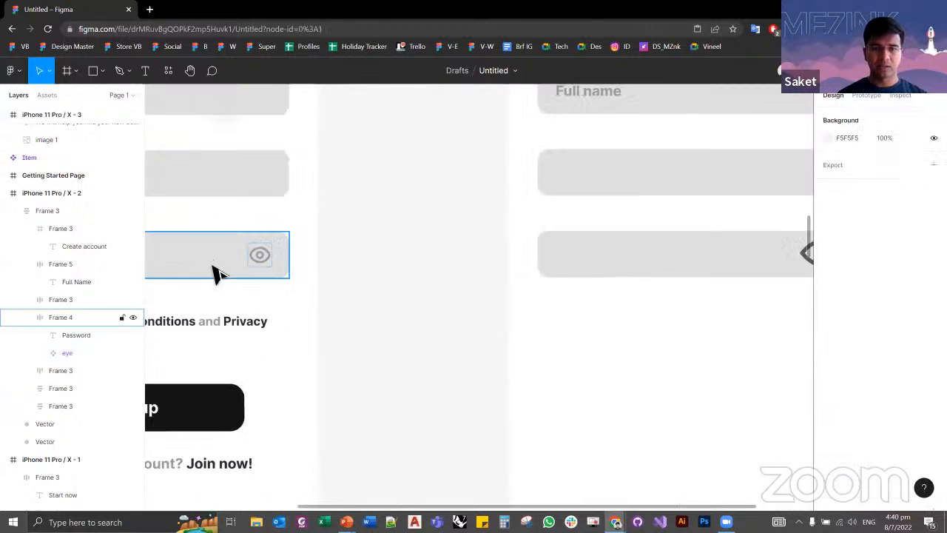
drag(483, 256, 318, 271)
scroll(319, 272, up, 4)
scroll(322, 285, up, 1)
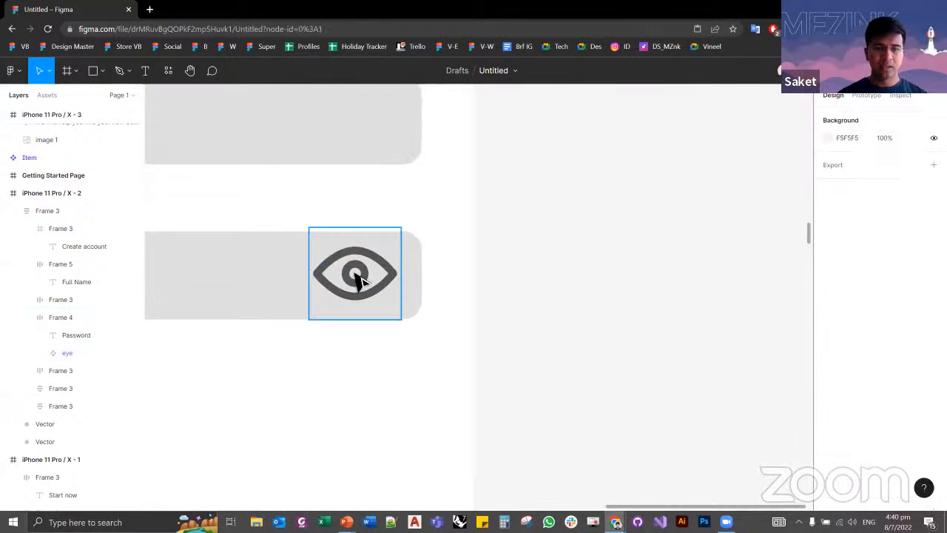
click(355, 275)
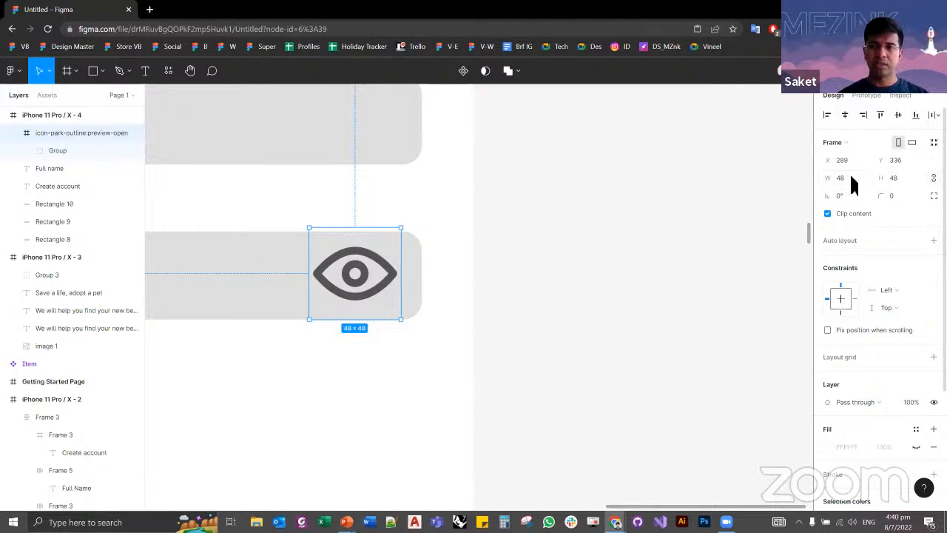
text(4)
key(Tab)
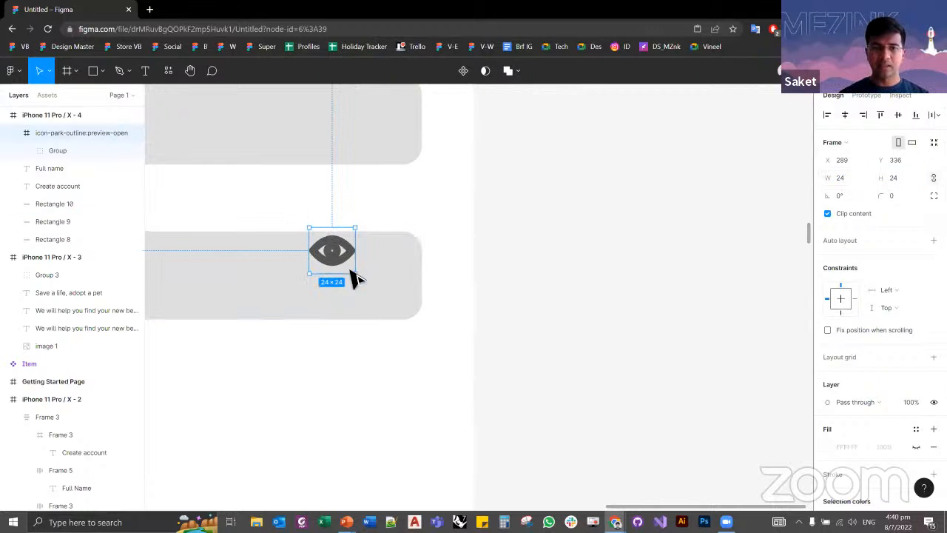
drag(341, 256, 381, 277)
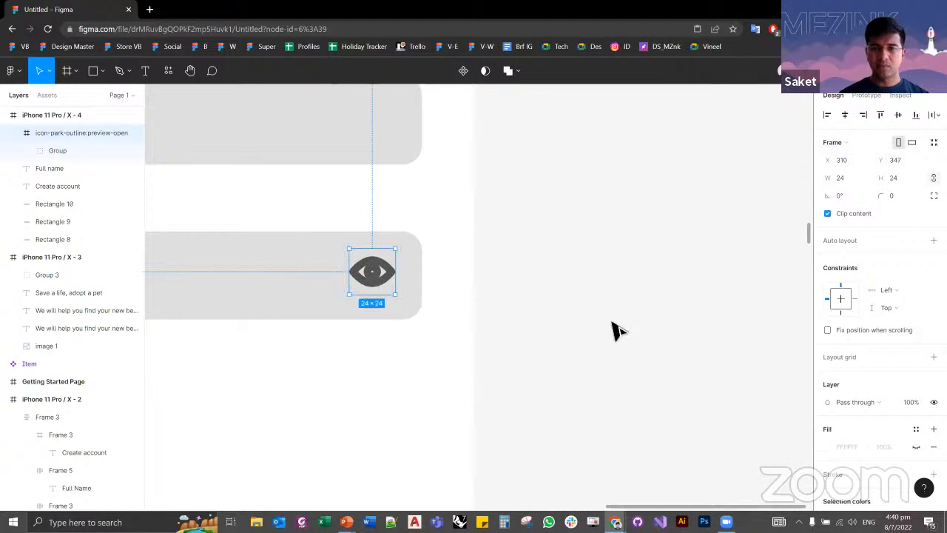
Step: Set the stroke weight of the imported eye icon's inner group to 1
scroll(845, 348, down, 3)
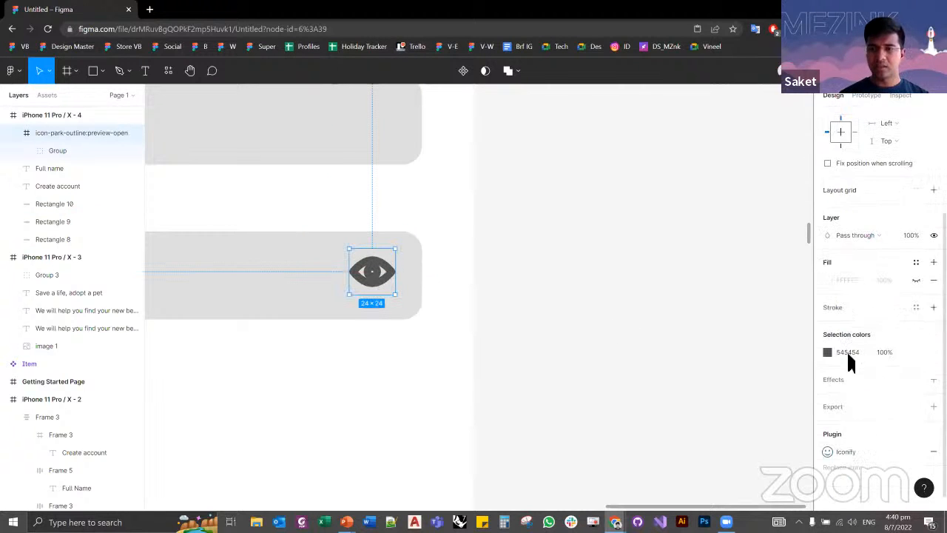
double_click(376, 284)
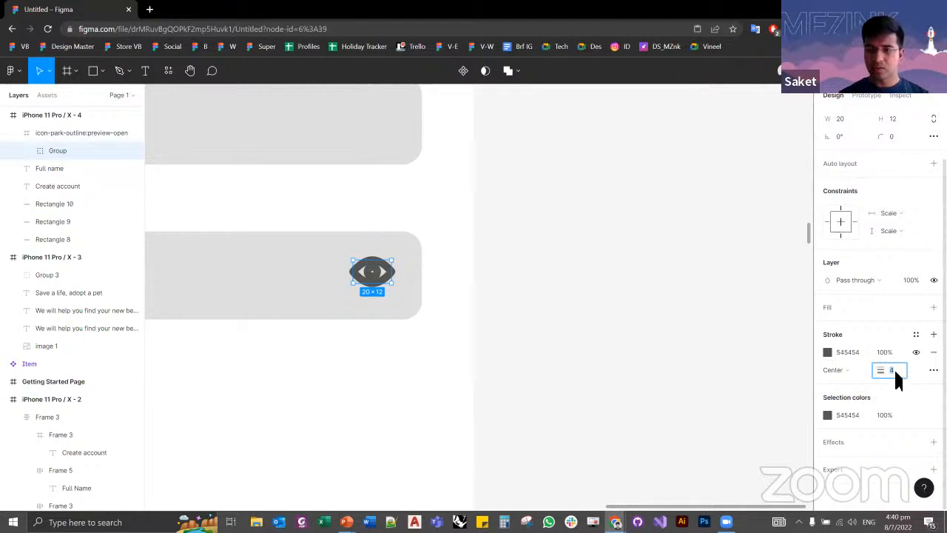
text(1)
key(Tab)
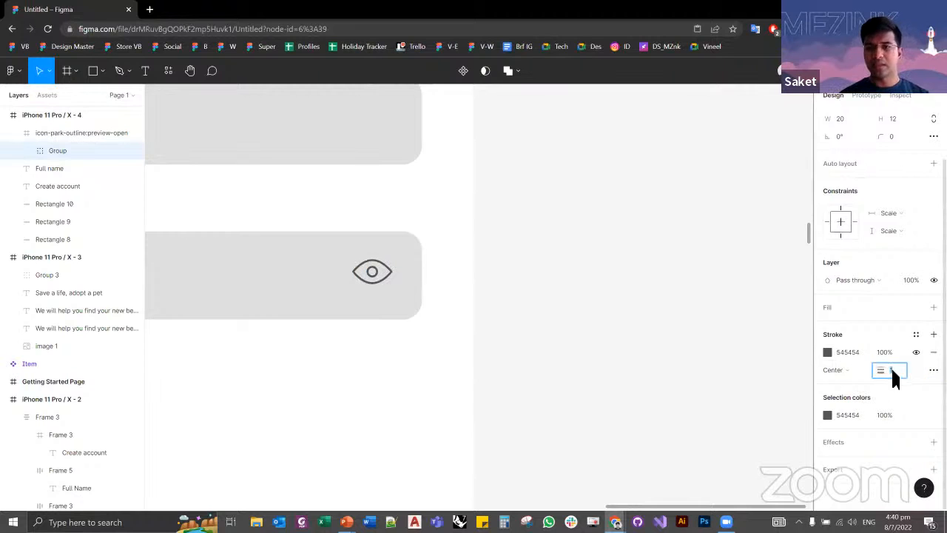
drag(892, 371, 895, 369)
text(1)
key(Tab)
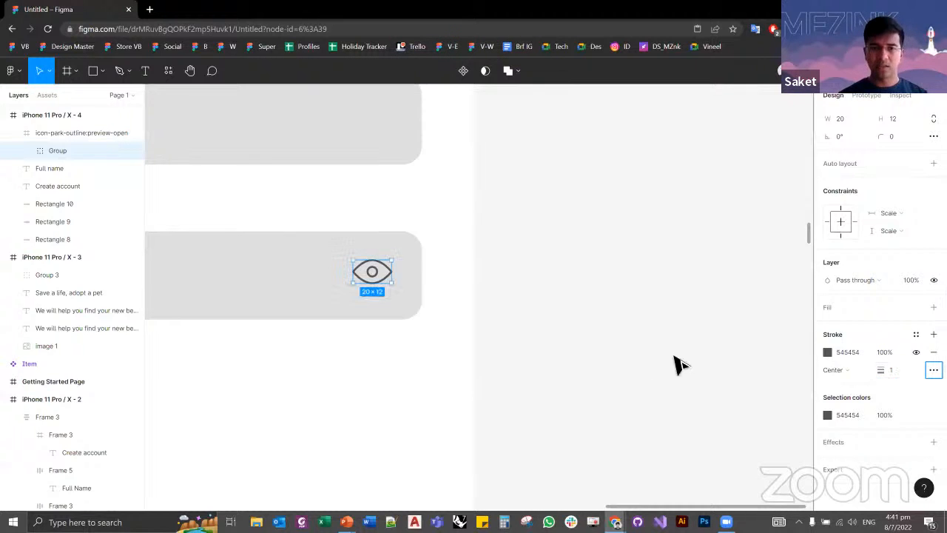
Step: Set the stroke weight of the eye group in the unfinished form's third field to 1.5
click(710, 355)
scroll(729, 354, down, 5)
scroll(642, 360, up, 5)
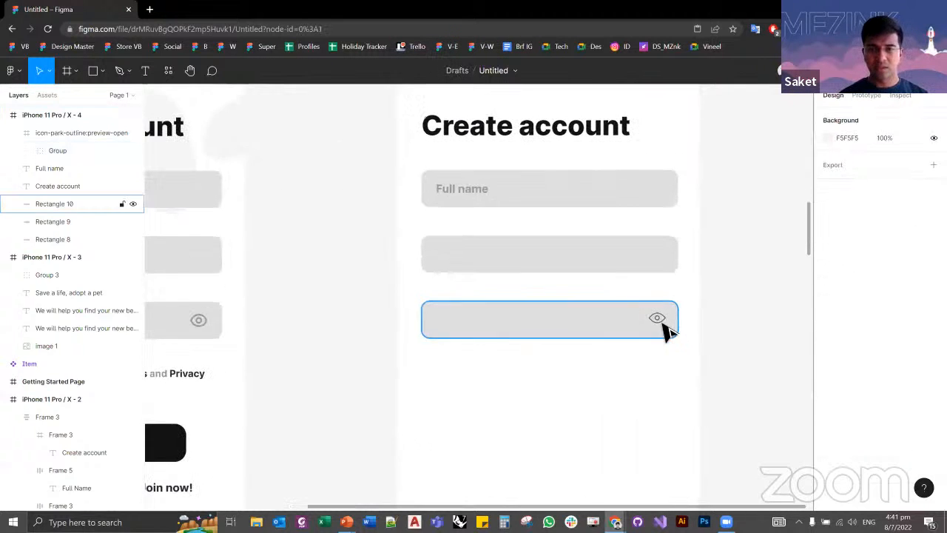
click(664, 326)
click(663, 326)
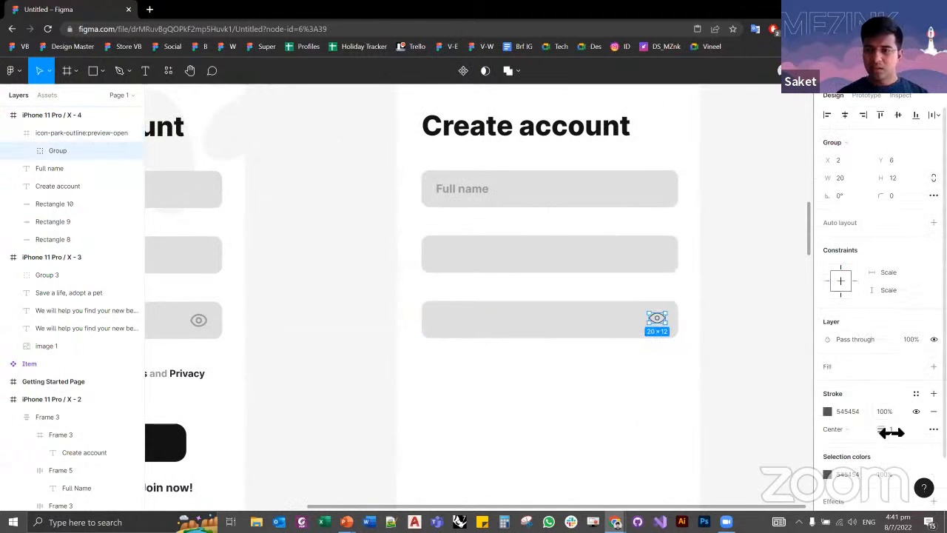
text(1.5)
key(Tab)
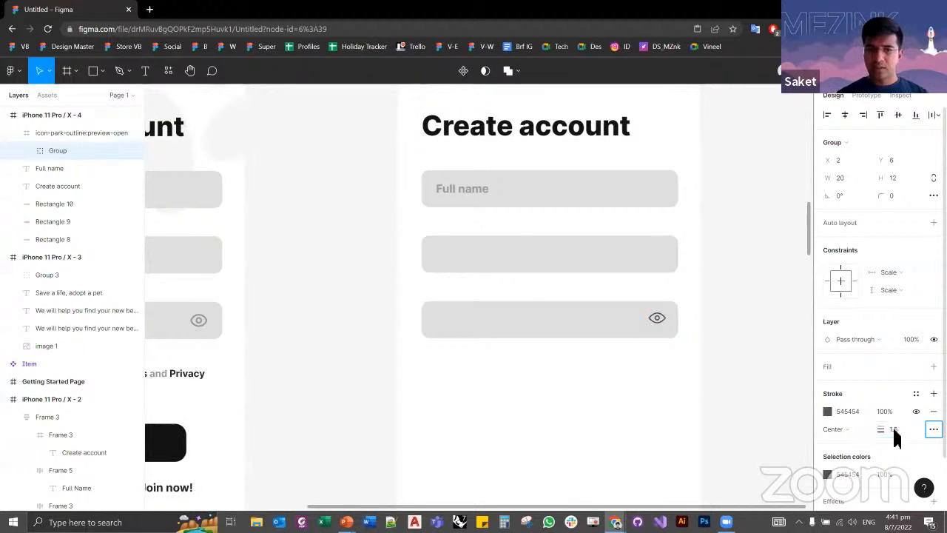
Step: Copy the stroke color 989898 from the reference Password field's eye and apply it to the new eye group
click(204, 324)
double_click(204, 324)
double_click(204, 324)
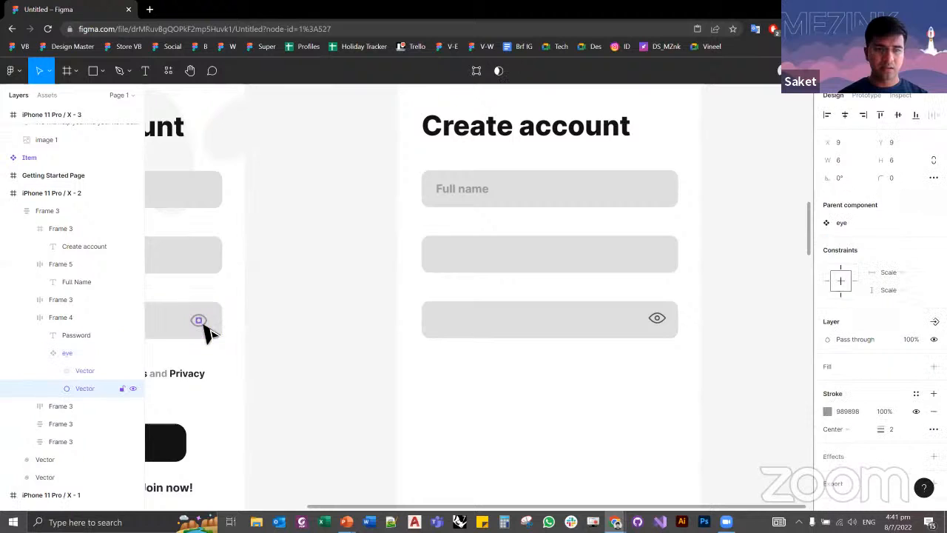
click(843, 412)
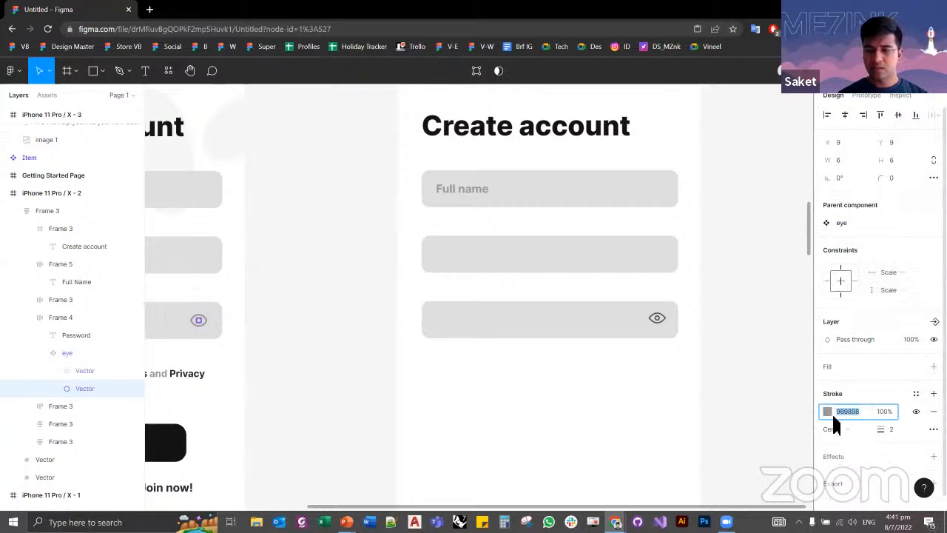
click(666, 327)
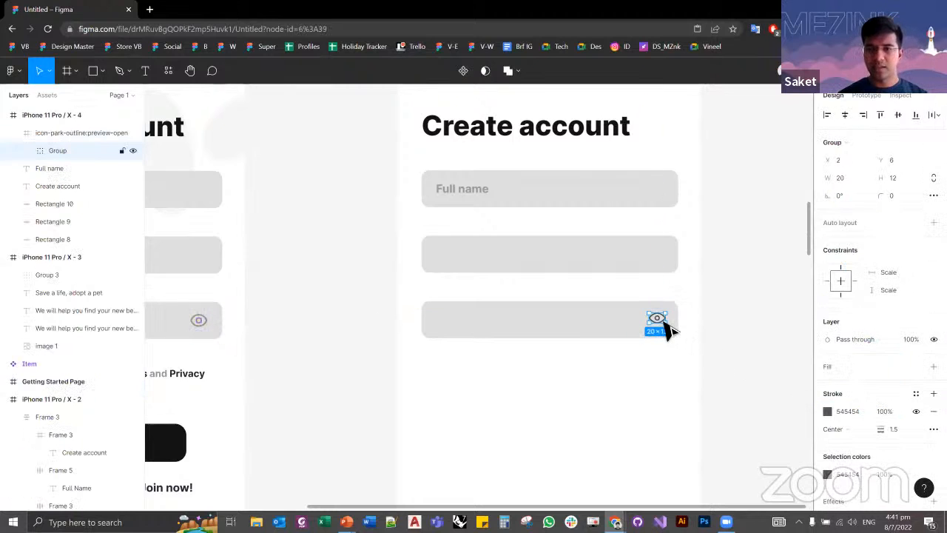
click(857, 416)
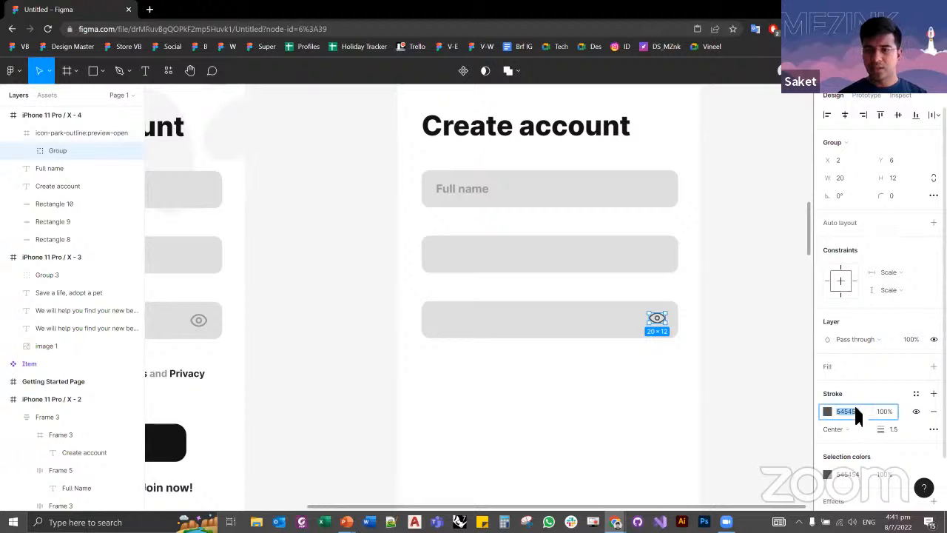
click(764, 412)
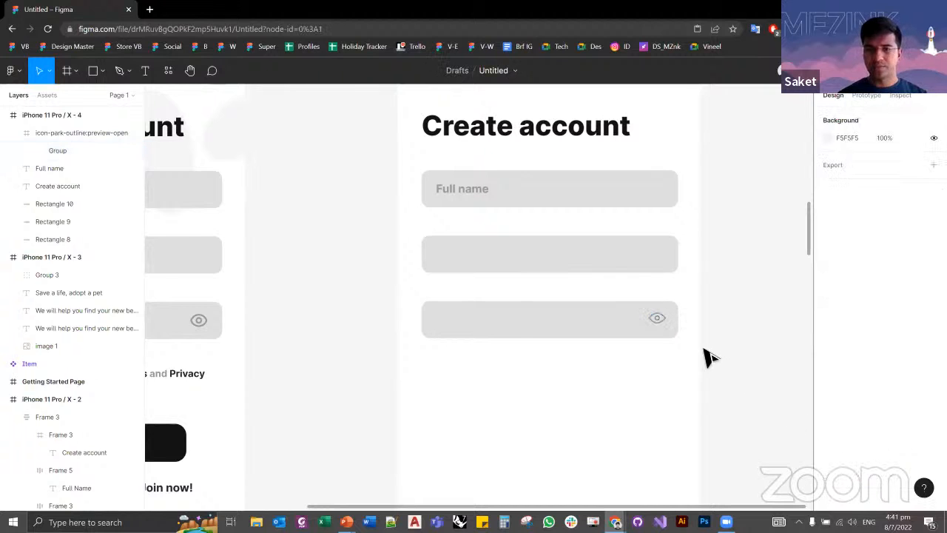
Step: Nudge the eye icon to 17 px from the field's right edge and 11 px from its upper and lower edges
click(667, 329)
scroll(673, 322, up, 5)
scroll(673, 318, up, 2)
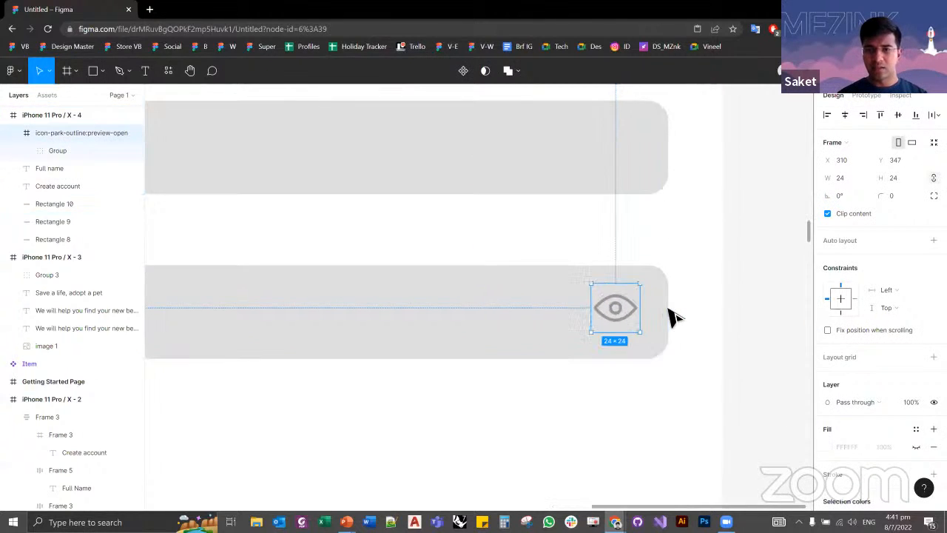
key(alt)
key(Left)
key(Left)
key(Left)
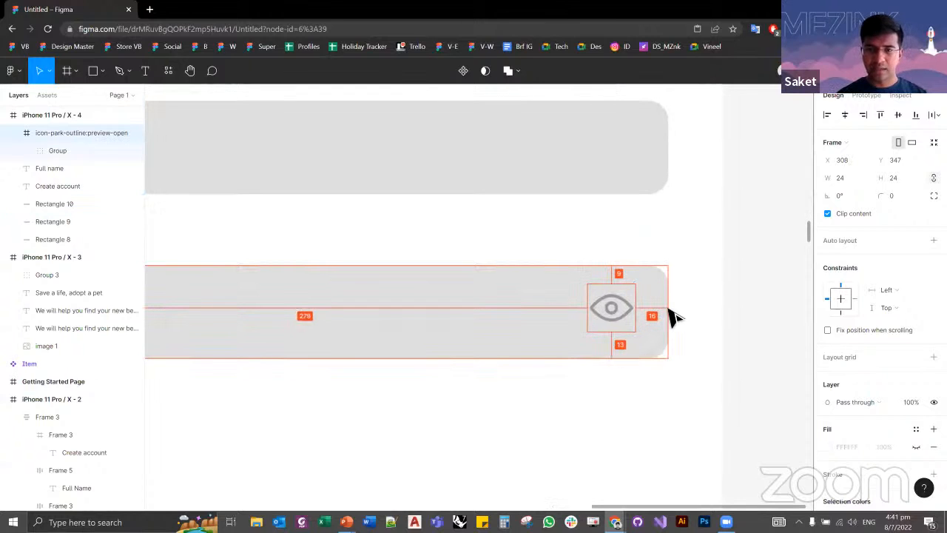
key(Down)
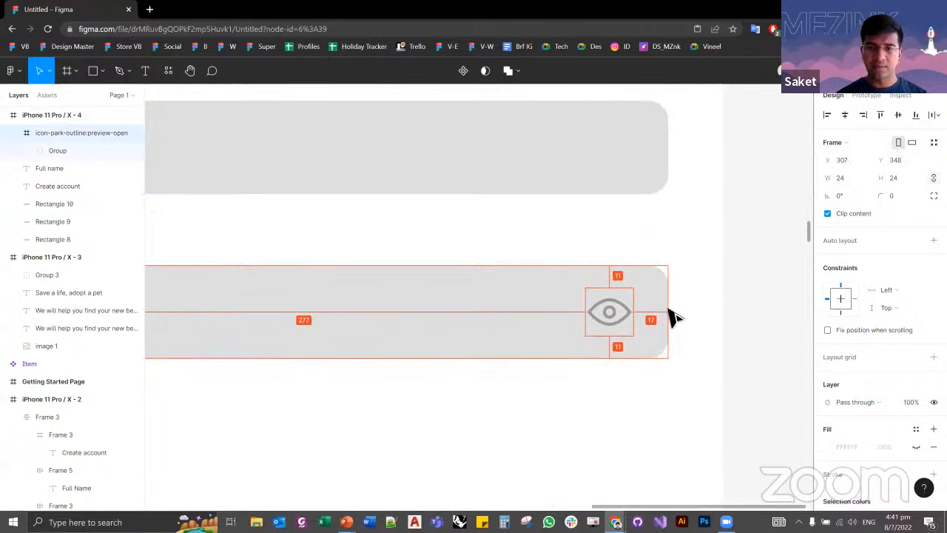
click(755, 343)
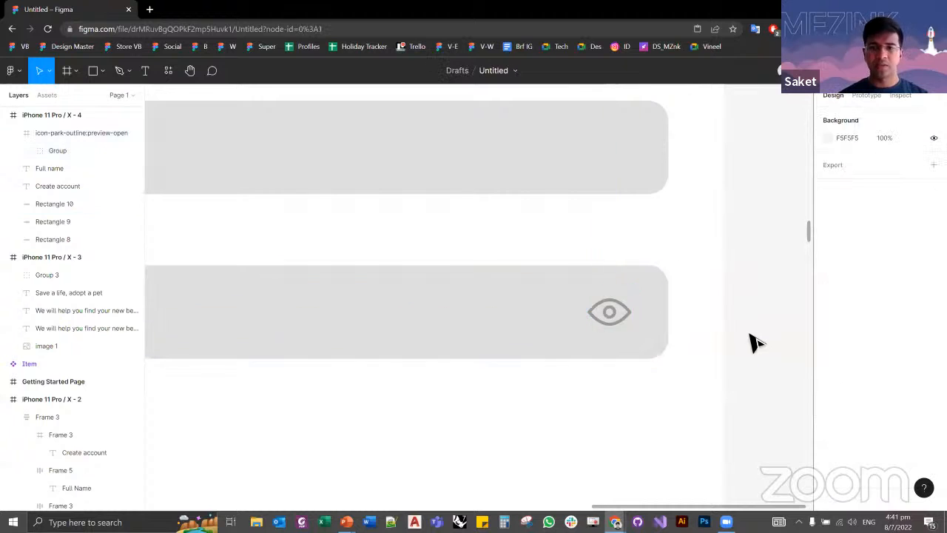
Step: Duplicate the Full name placeholder into the second and third fields, aligned with the original's left edge
scroll(758, 337, down, 5)
scroll(758, 336, down, 3)
drag(609, 256, 622, 298)
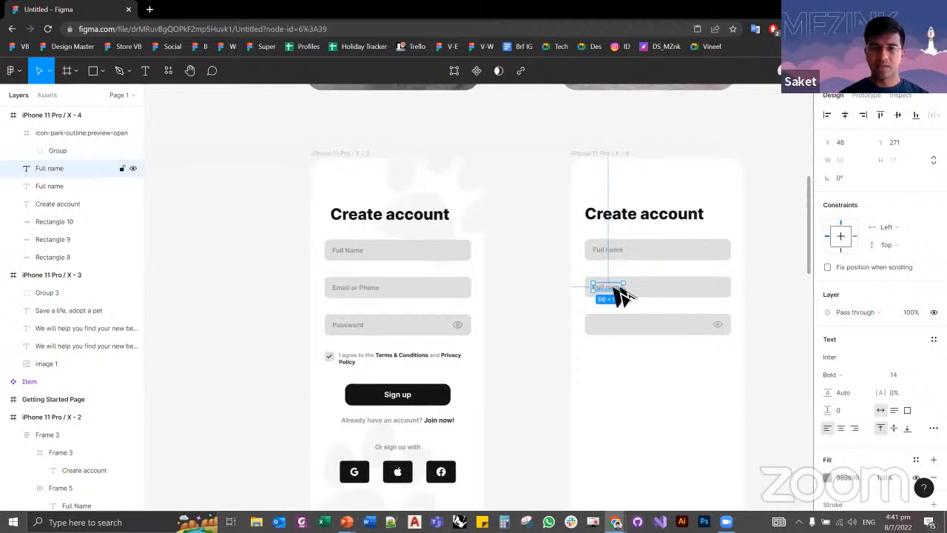
scroll(669, 351, up, 2)
scroll(580, 269, up, 3)
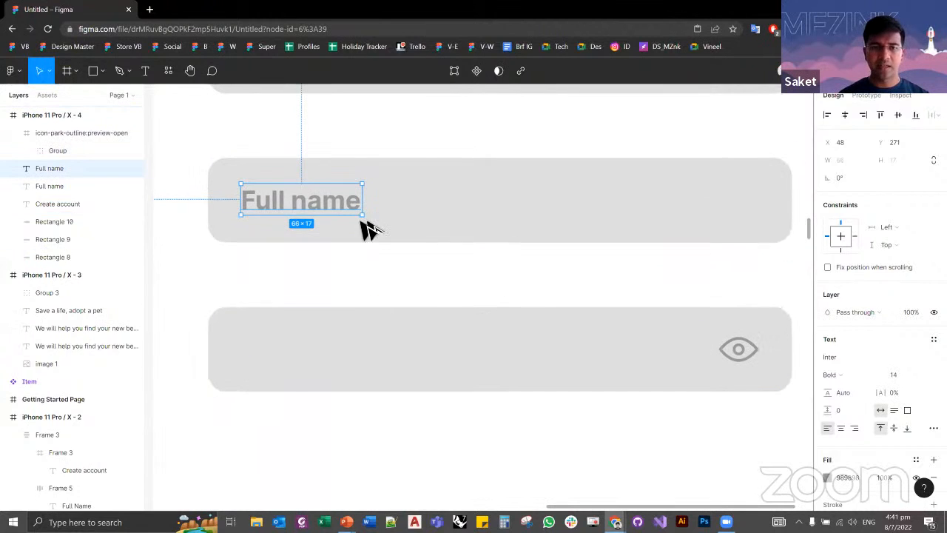
drag(356, 216, 320, 354)
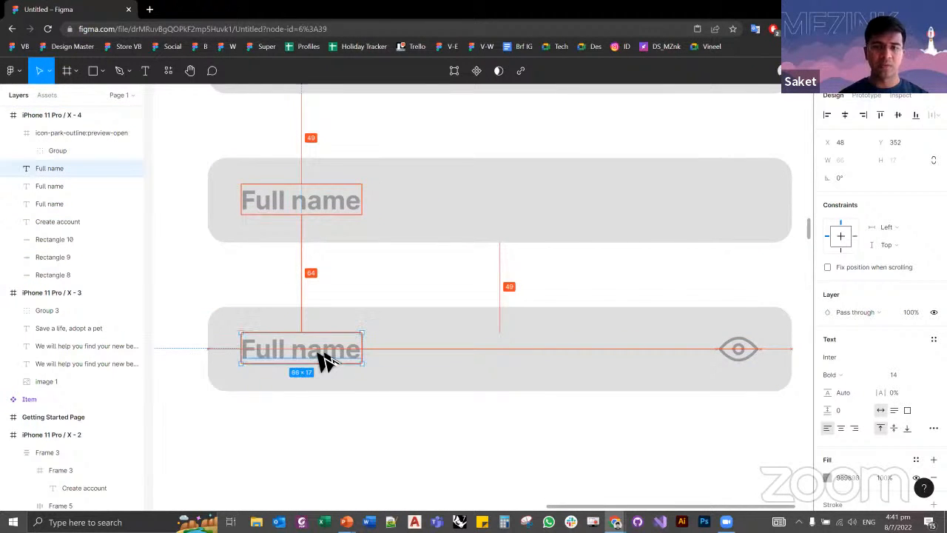
click(433, 438)
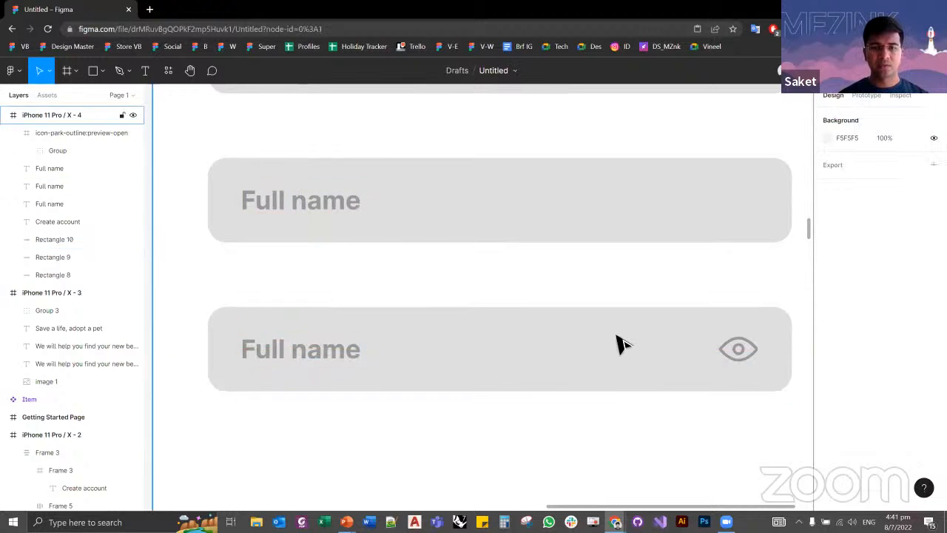
Step: Examine the lower part of the reference Create account screen, including the faint paw shape behind the social sign-up buttons
ctrl+scroll(619, 343, down, 5)
scroll(446, 311, down, 3)
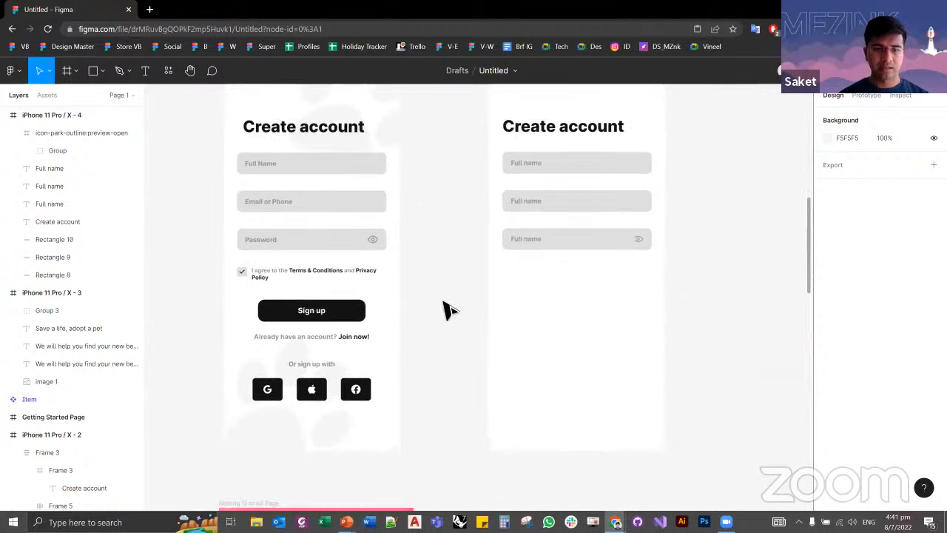
ctrl+scroll(446, 311, up, 3)
drag(506, 276, 577, 246)
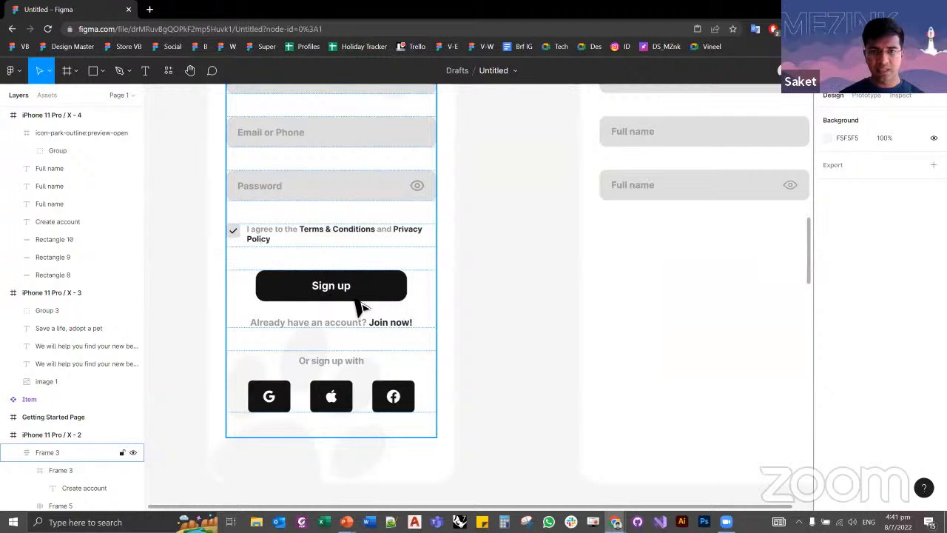
scroll(510, 296, down, 4)
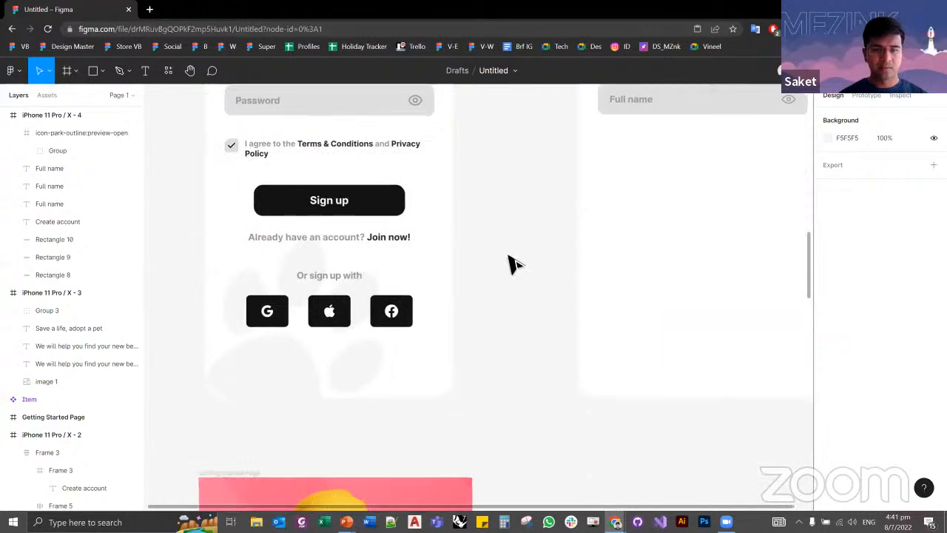
click(258, 338)
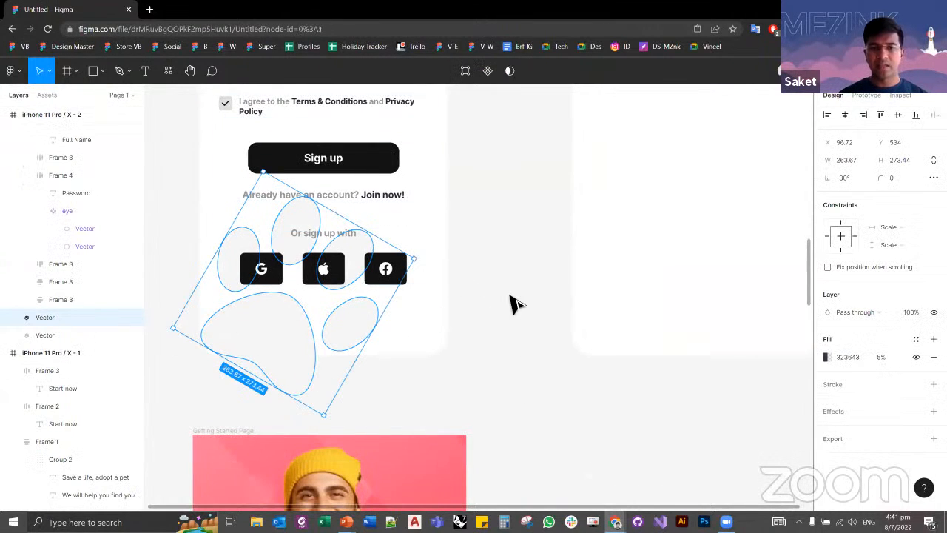
click(488, 324)
scroll(414, 347, up, 2)
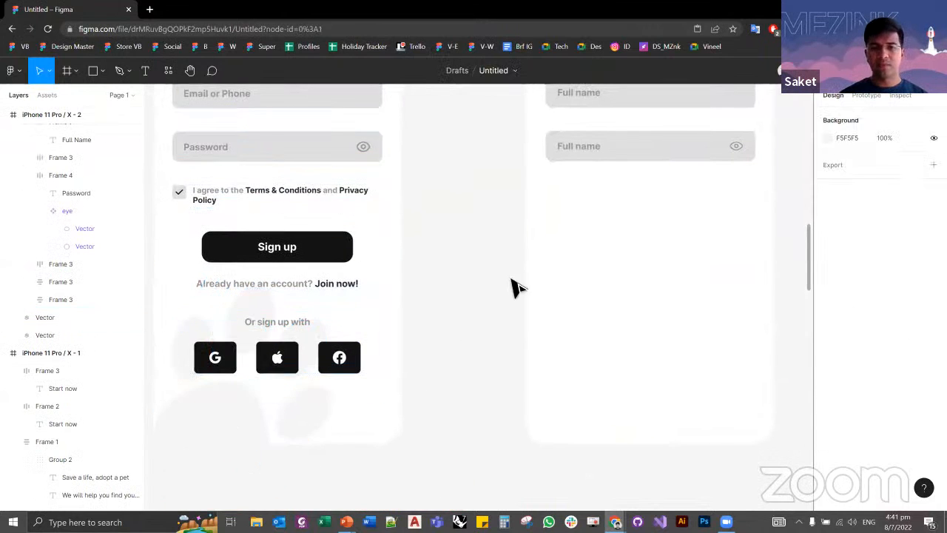
scroll(458, 331, up, 2)
Step: Open the Iconify plugin and search its icons for "paw"
right_click(458, 381)
mouse_move(466, 374)
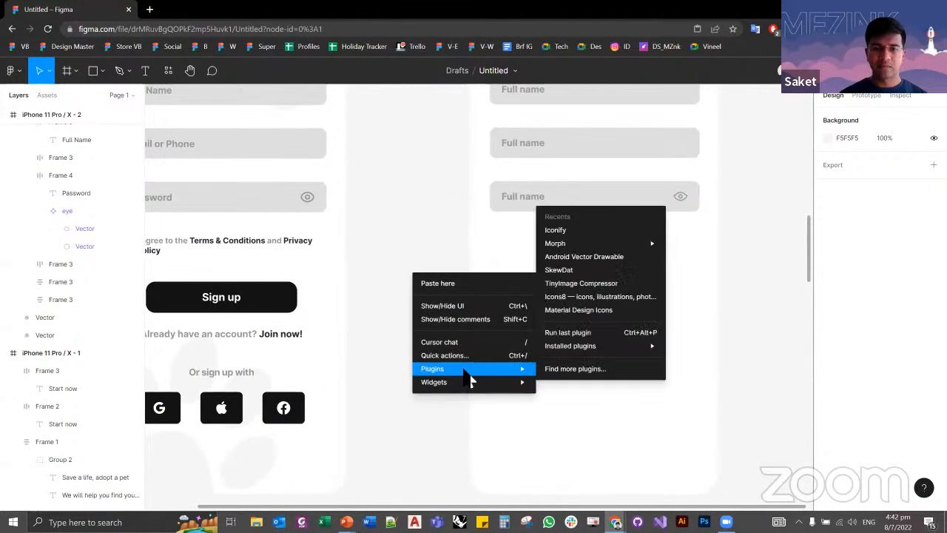
click(551, 229)
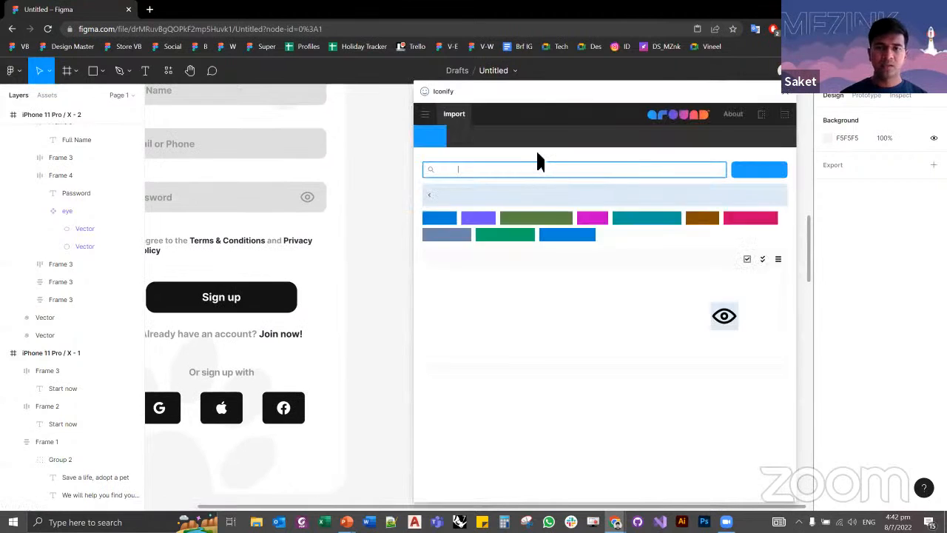
key(BackSpace)
key(BackSpace)
key(BackSpace)
key(BackSpace)
key(BackSpace)
key(BackSpace)
key(BackSpace)
text(paw)
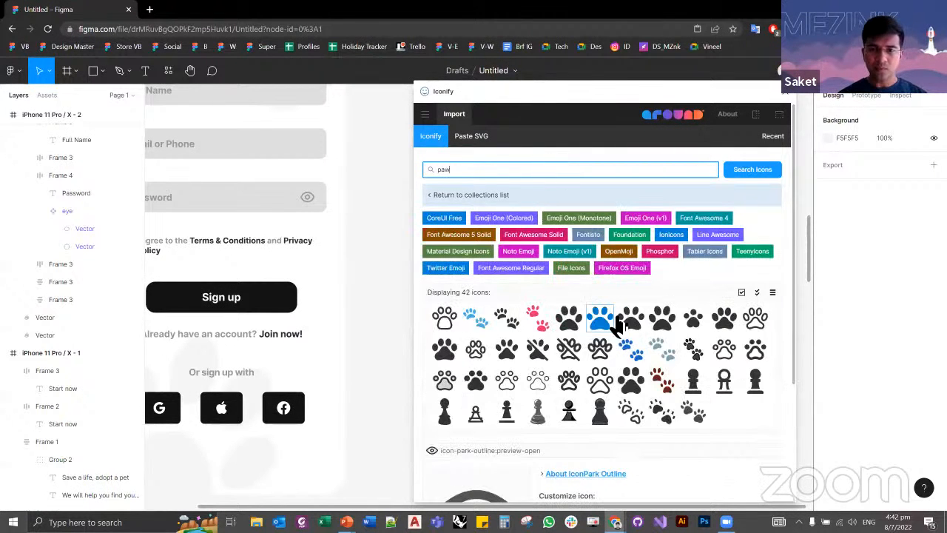
Step: Import the solid Font Awesome 4 icon fa:paw into the design and close the Iconify plugin
click(569, 319)
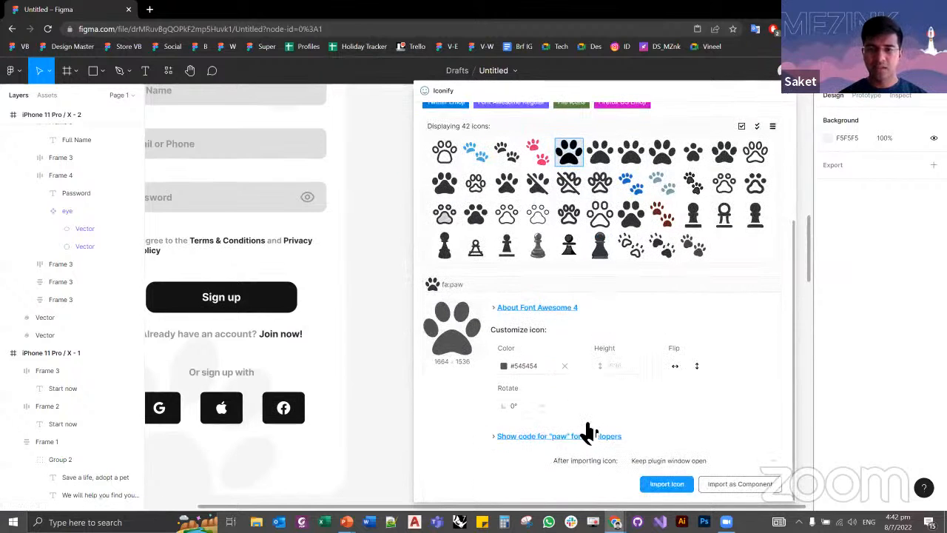
click(666, 484)
click(785, 91)
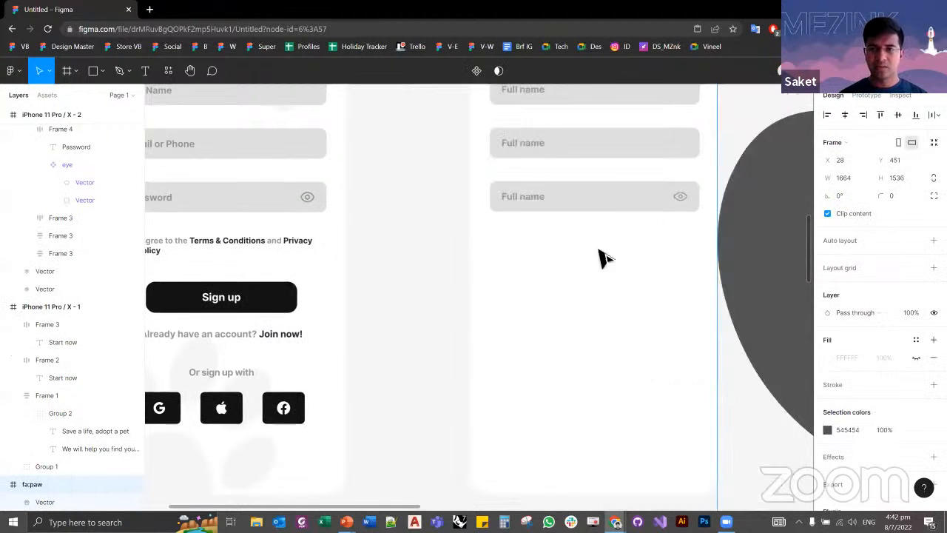
Step: Shrink the imported paw icon to about 261 × 241 and place it in the lower part of the second Create account screen
scroll(429, 303, down, 3)
scroll(436, 322, down, 5)
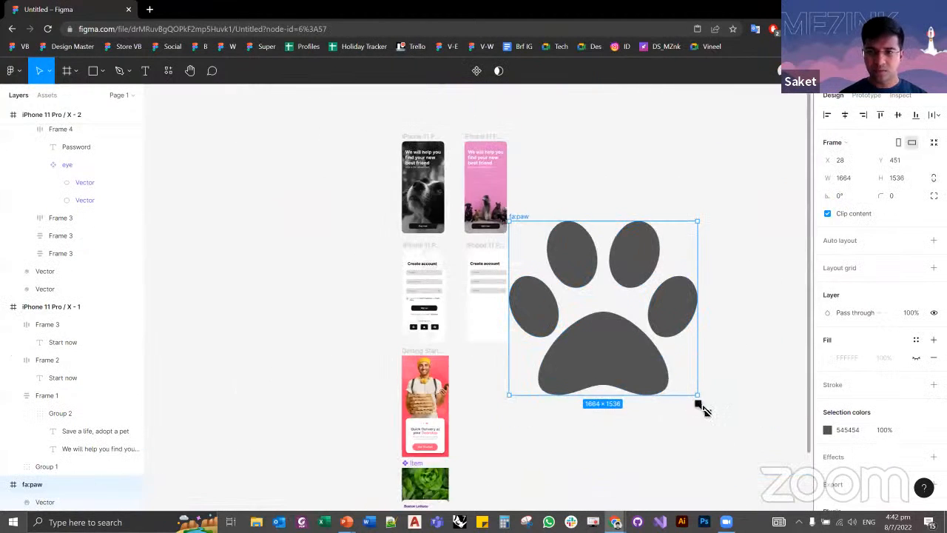
drag(698, 395, 539, 248)
scroll(527, 287, up, 3)
scroll(527, 287, up, 2)
drag(526, 215, 428, 436)
scroll(482, 340, up, 5)
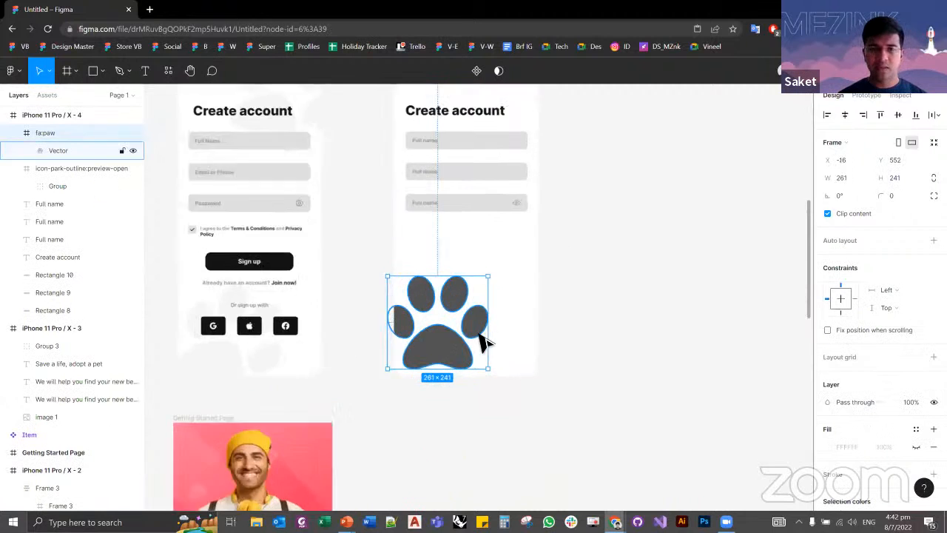
click(506, 256)
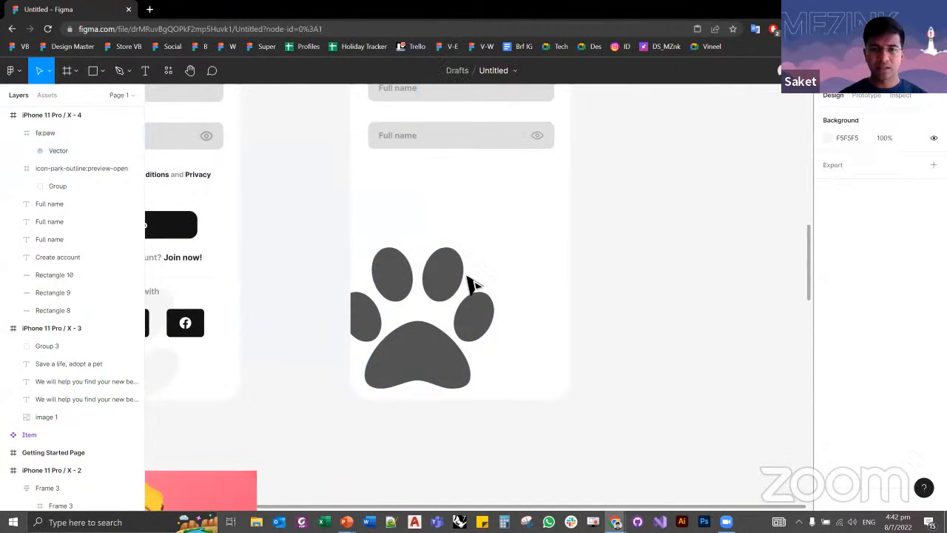
Step: Rotate the paw icon to about -31° so it tilts to the right within the screen's lower-left corner
click(488, 262)
drag(507, 254, 420, 360)
click(310, 334)
scroll(318, 370, up, 2)
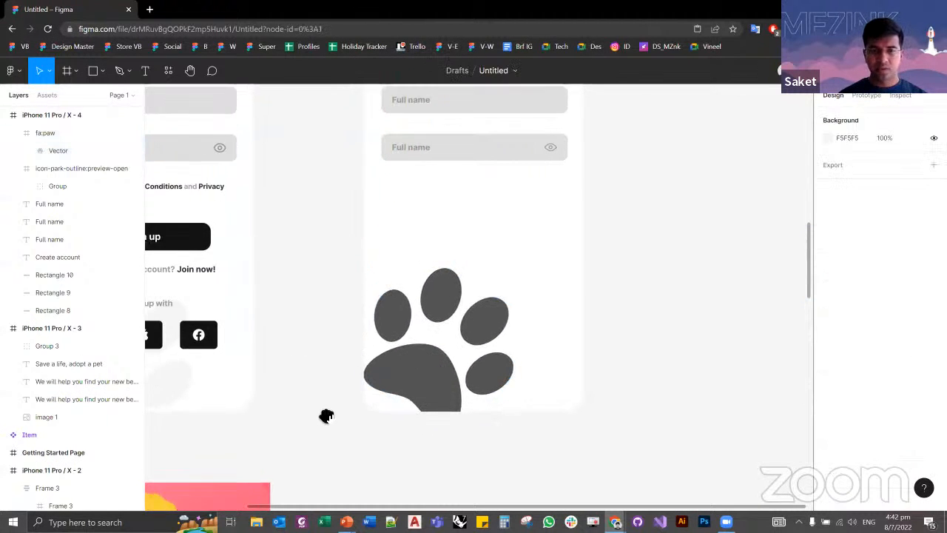
Step: Turn off Clip content for the second Create account frame and examine how the paw overflows its lower edge
scroll(322, 375, down, 3)
click(355, 195)
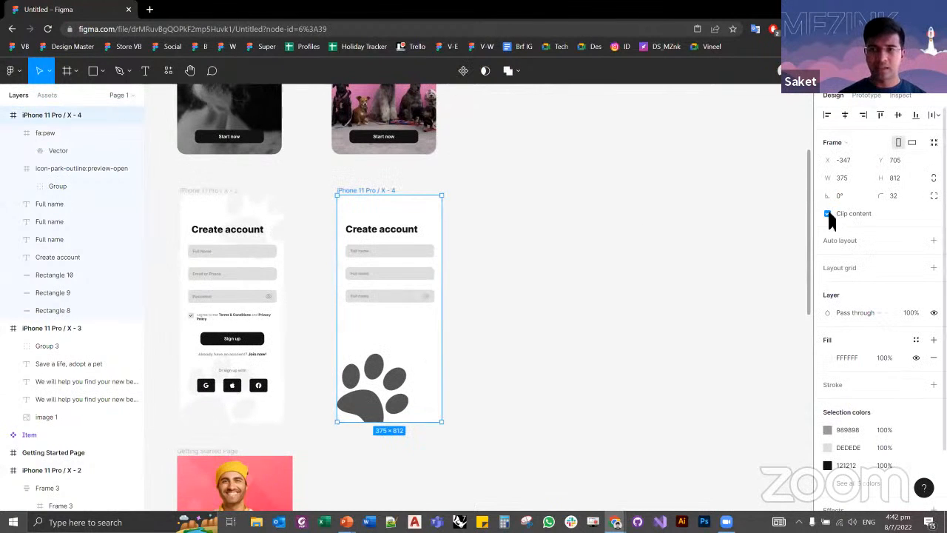
click(397, 450)
scroll(355, 446, up, 5)
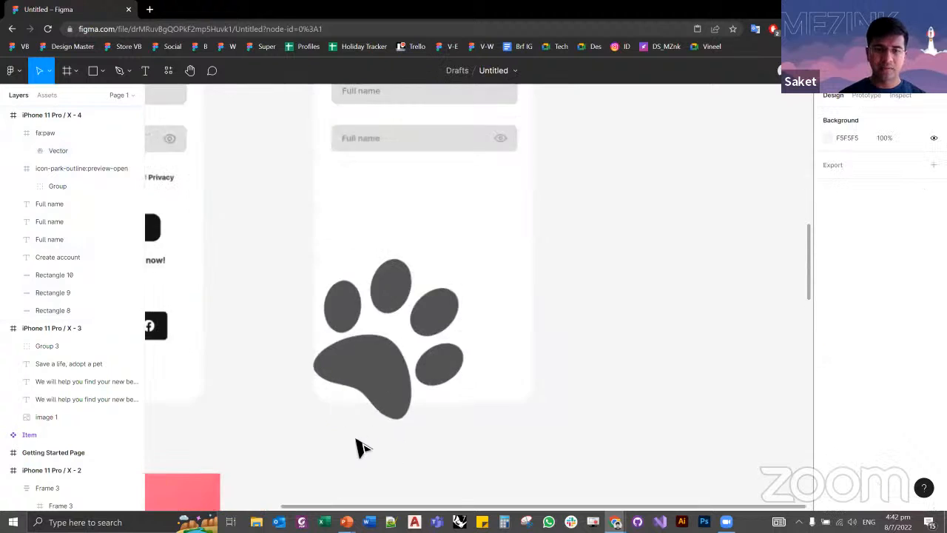
scroll(339, 398, up, 2)
scroll(334, 358, down, 2)
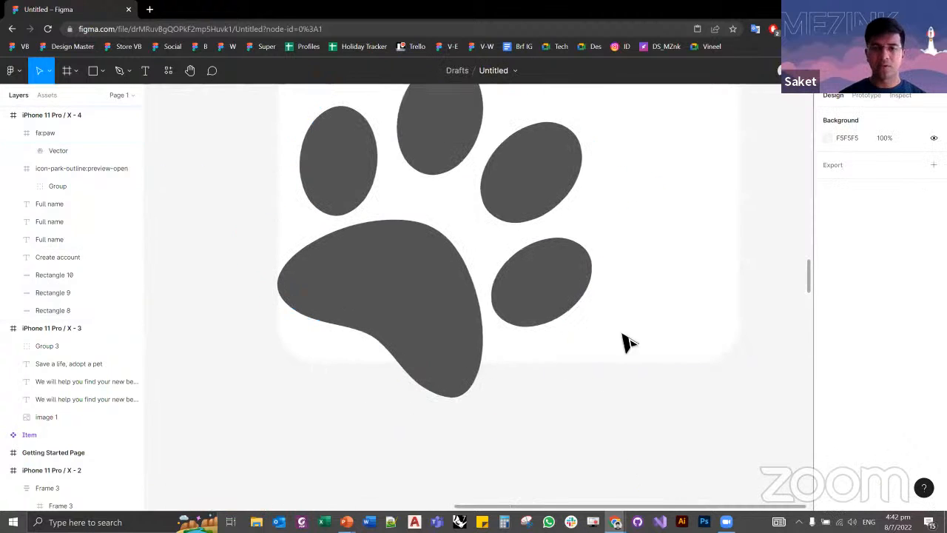
Step: Turn Clip content back on for the second Create account frame
click(724, 222)
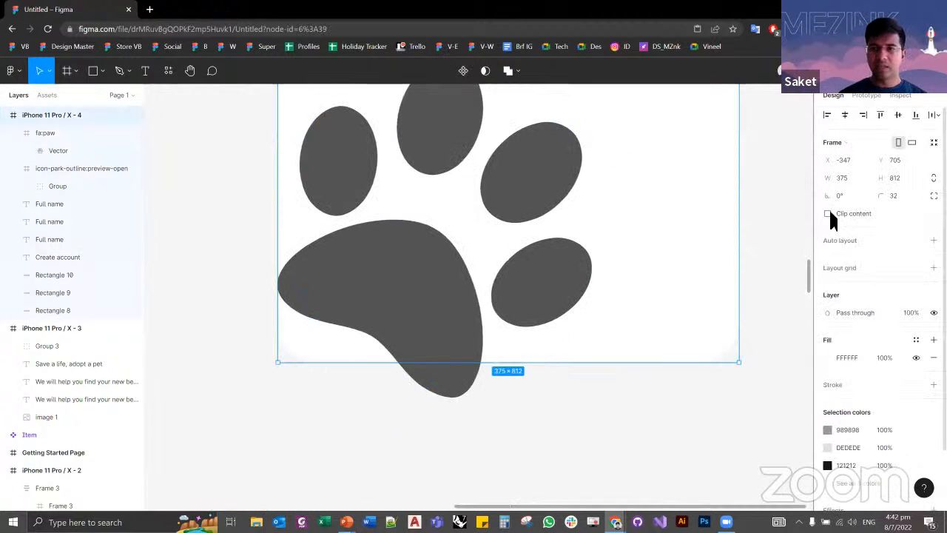
click(828, 213)
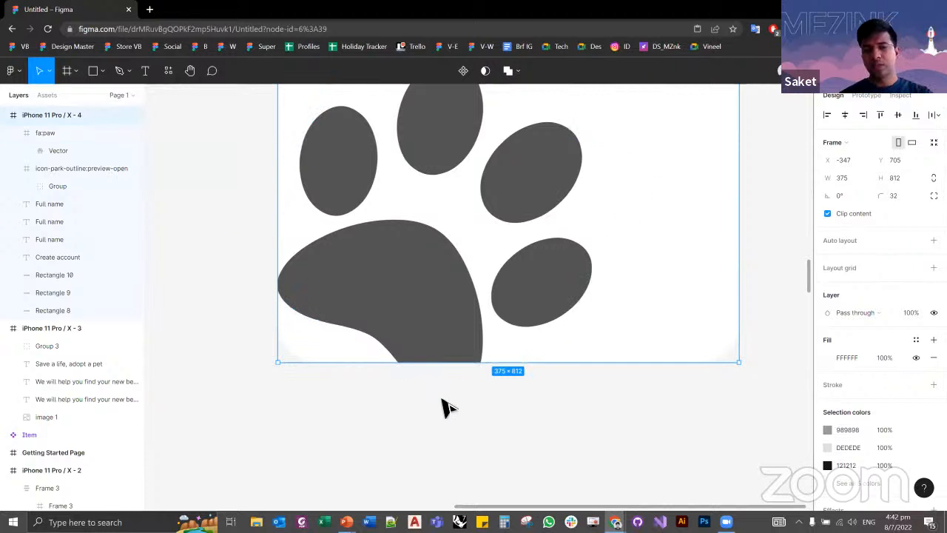
click(392, 425)
scroll(307, 425, down, 3)
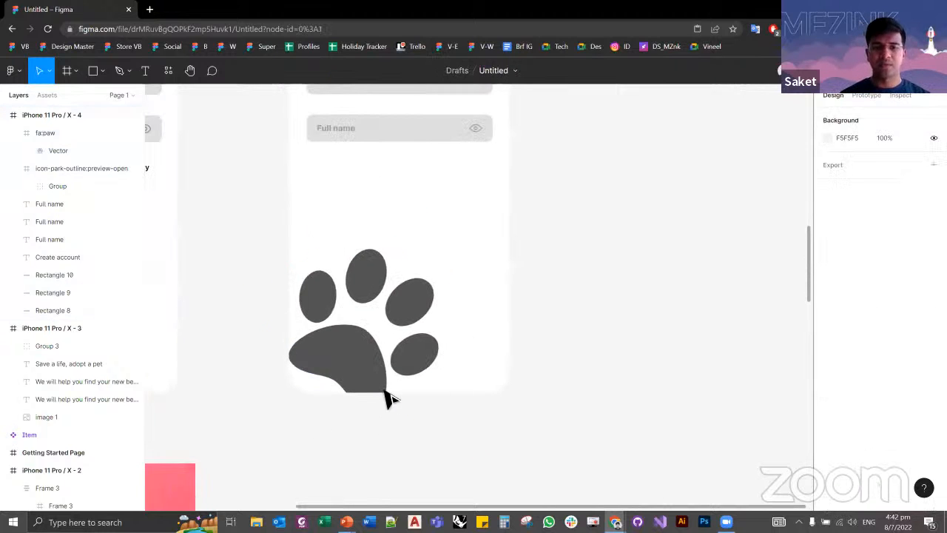
Step: Try moving the paw icon past the frame's lower-left edges and out into the gap between the two screens
click(345, 363)
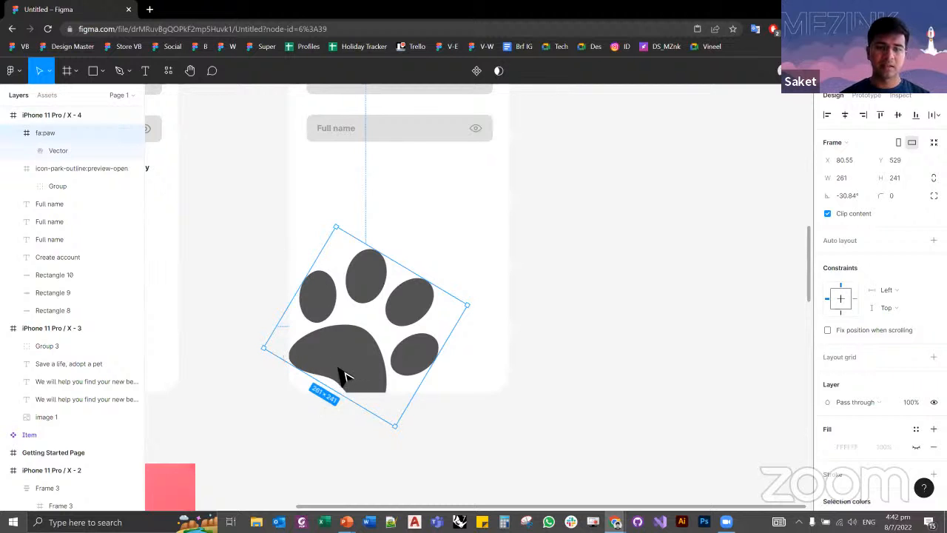
drag(339, 367, 326, 378)
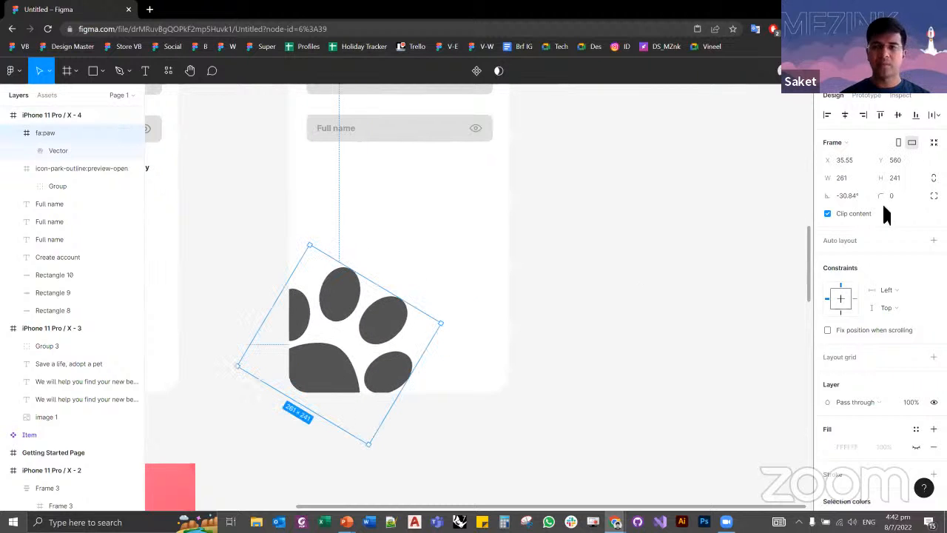
click(568, 349)
click(412, 372)
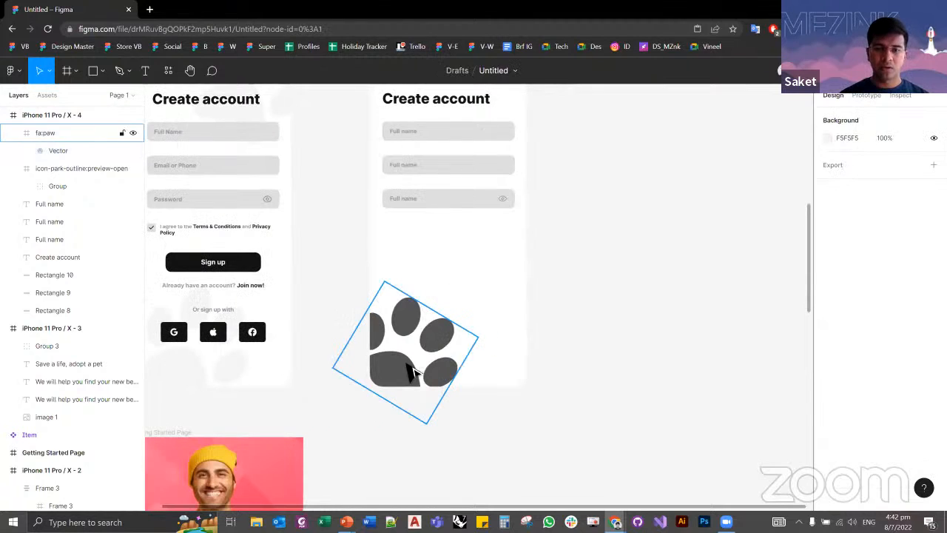
mouse_move(386, 363)
mouse_down()
mouse_move(355, 365)
mouse_move(383, 362)
mouse_up()
click(314, 287)
scroll(348, 348, up, 5)
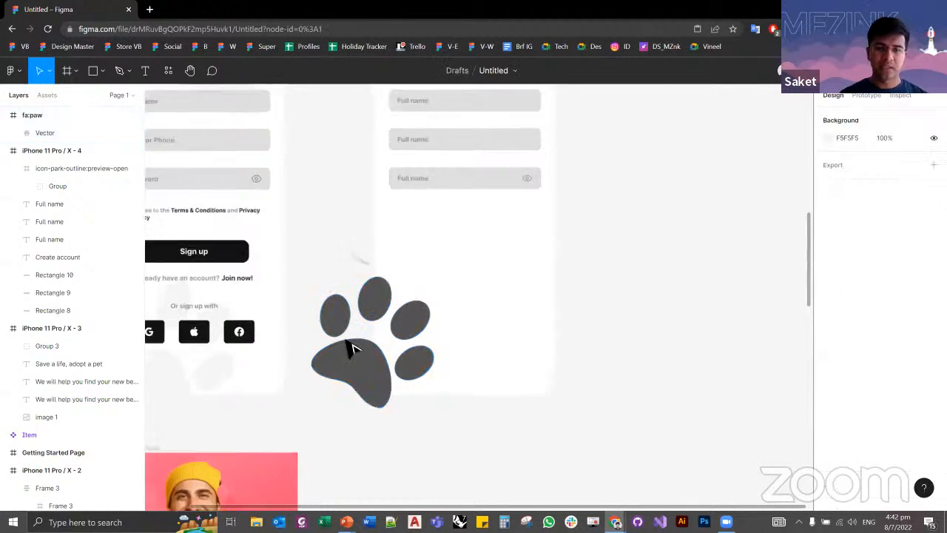
drag(367, 394, 289, 334)
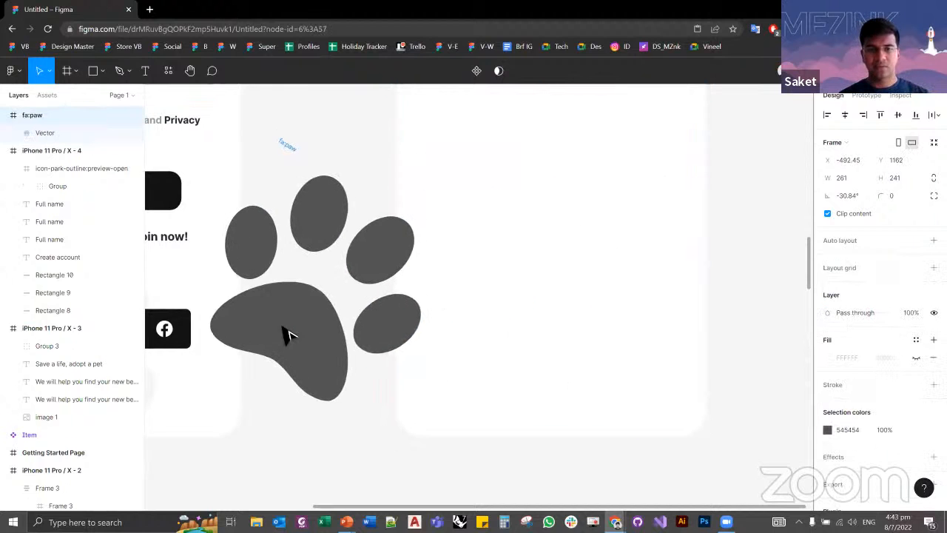
key(ctrl+z)
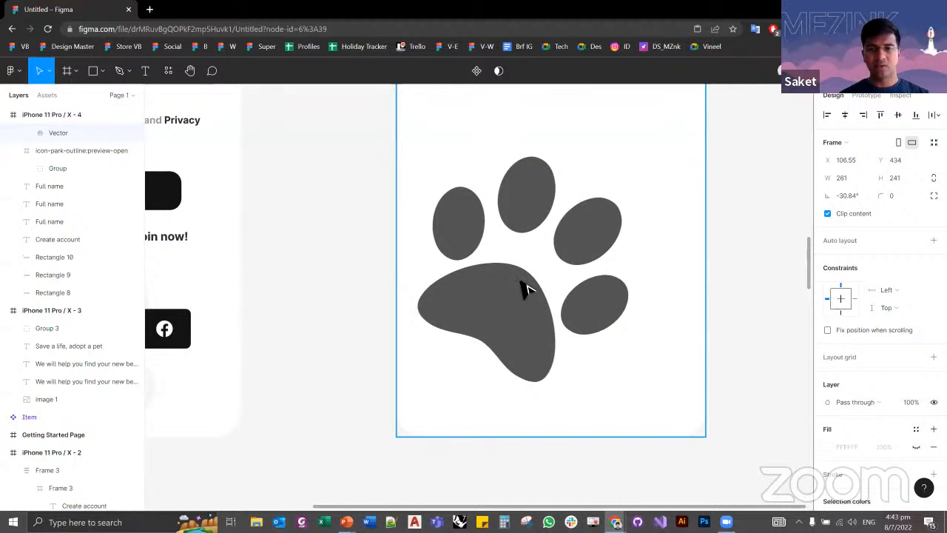
Step: Position the paw icon in the frame's lower-left corner at about X 83, Y 530, with its heel cut off by the lower edge
click(526, 288)
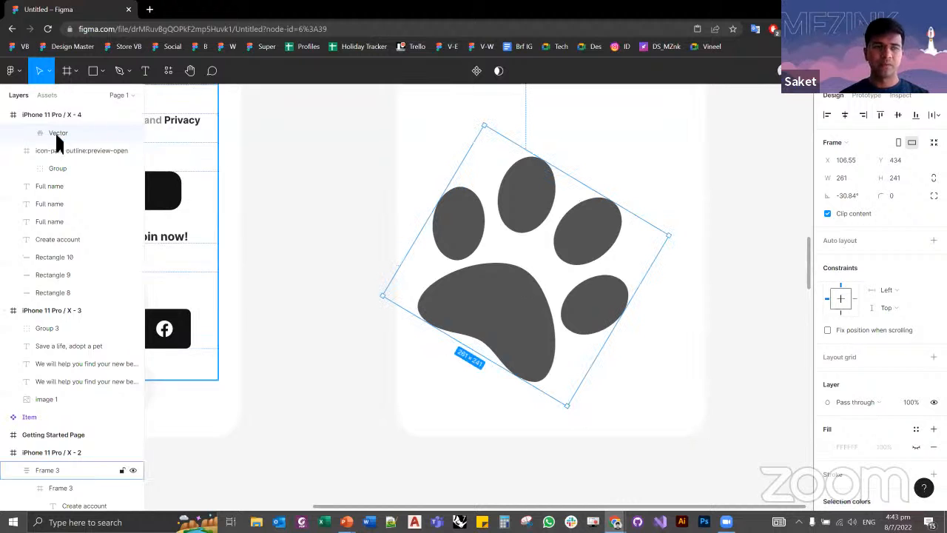
scroll(55, 155, up, 1)
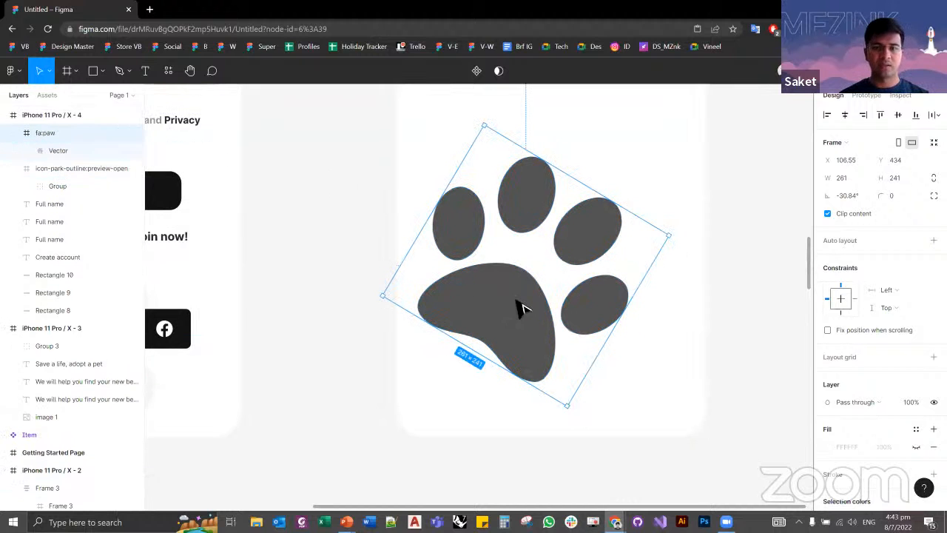
drag(518, 309, 425, 373)
scroll(363, 370, down, 2)
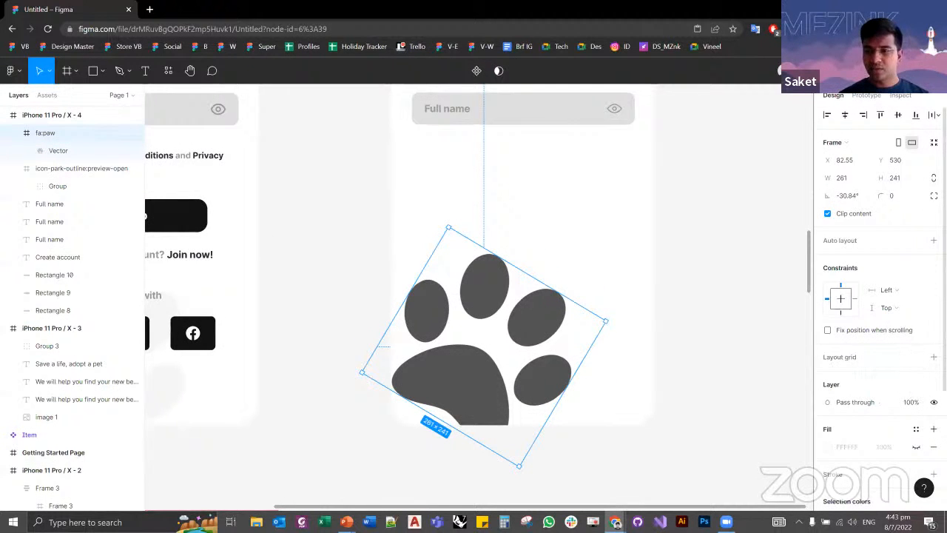
Step: Try a 20% layer opacity on the paw icon and undo it
click(912, 404)
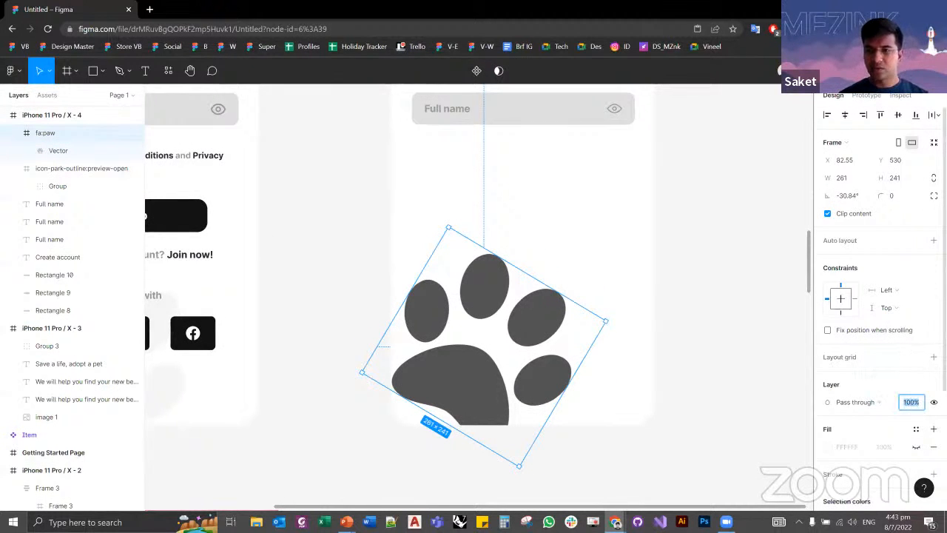
text(20)
key(Return)
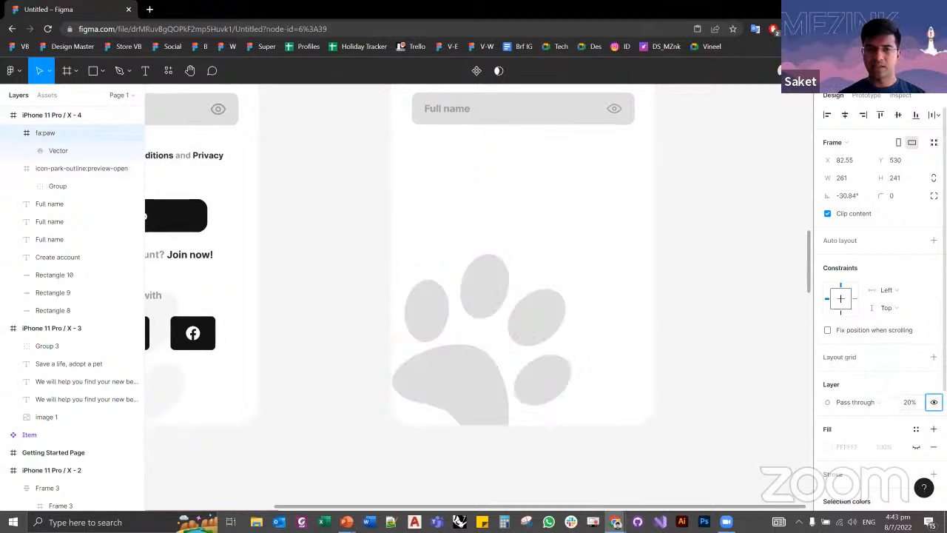
scroll(757, 355, down, 3)
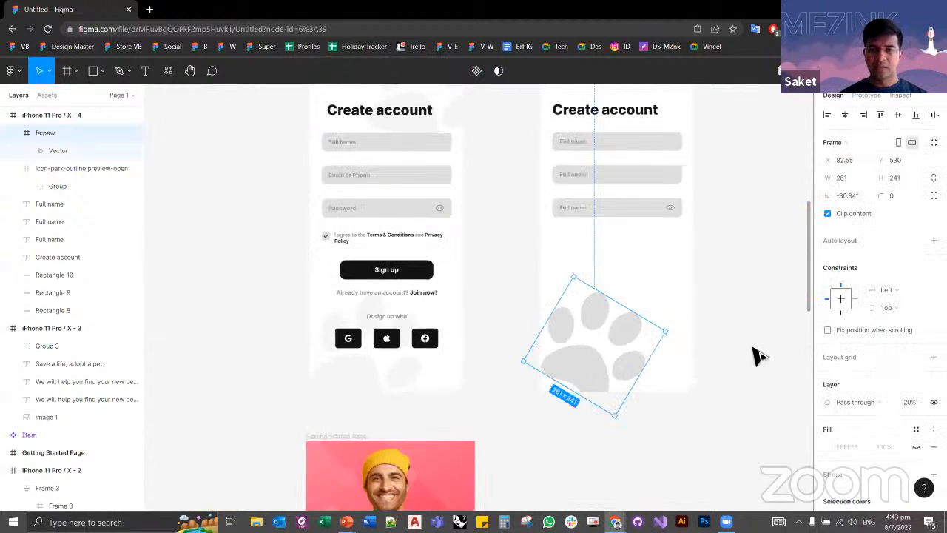
key(ctrl+z)
Step: Inspect the fill color and fill opacity of the faint lower paw on the reference Create account screen
click(373, 389)
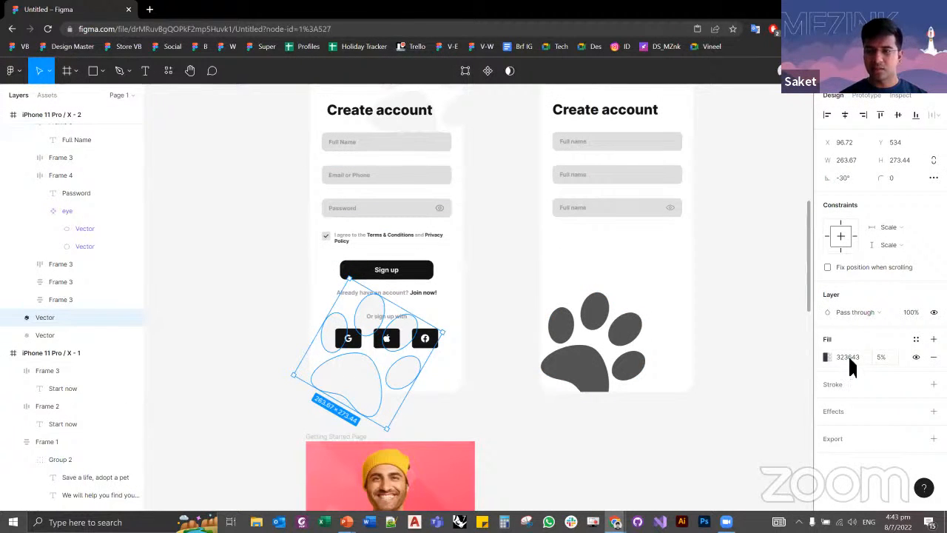
click(826, 357)
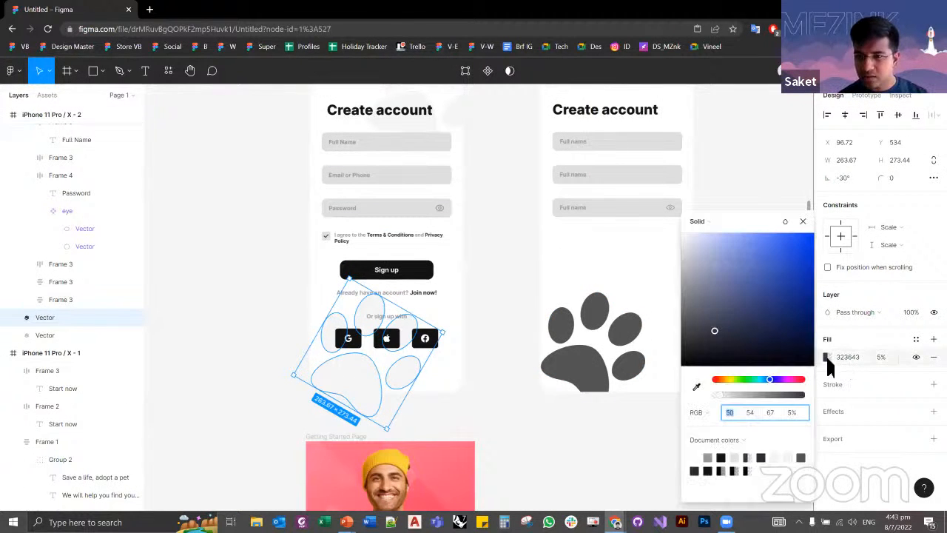
click(882, 359)
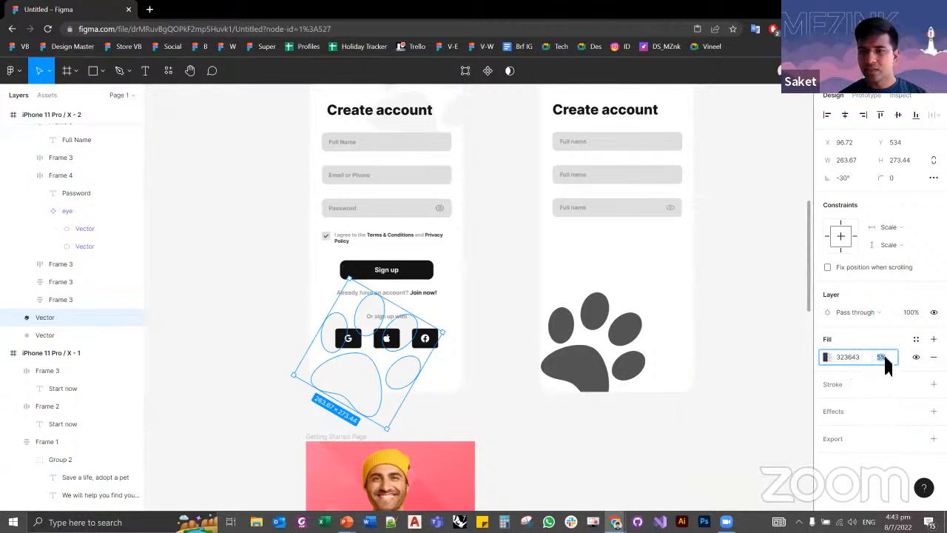
click(421, 406)
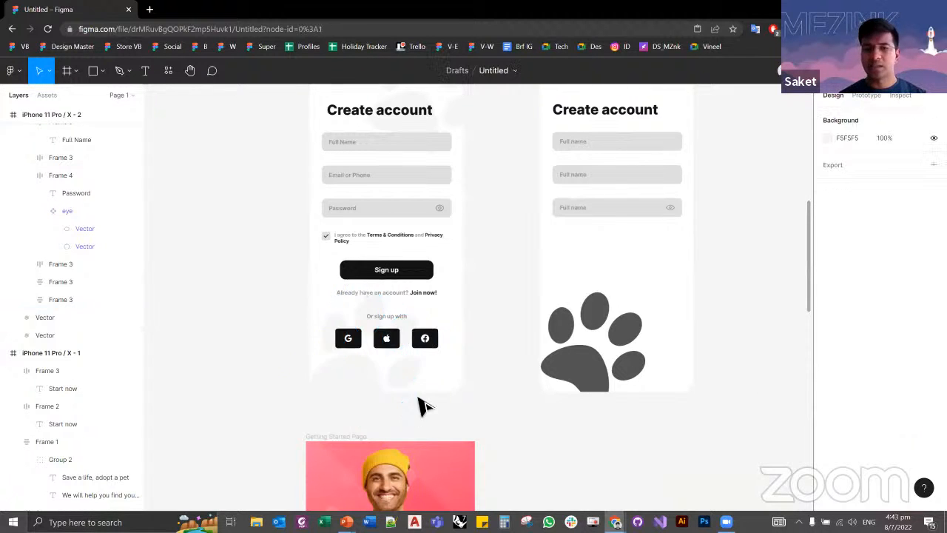
Step: Copy the properties of the reference screen's faint paw and paste them onto the vector inside the new paw icon
click(362, 390)
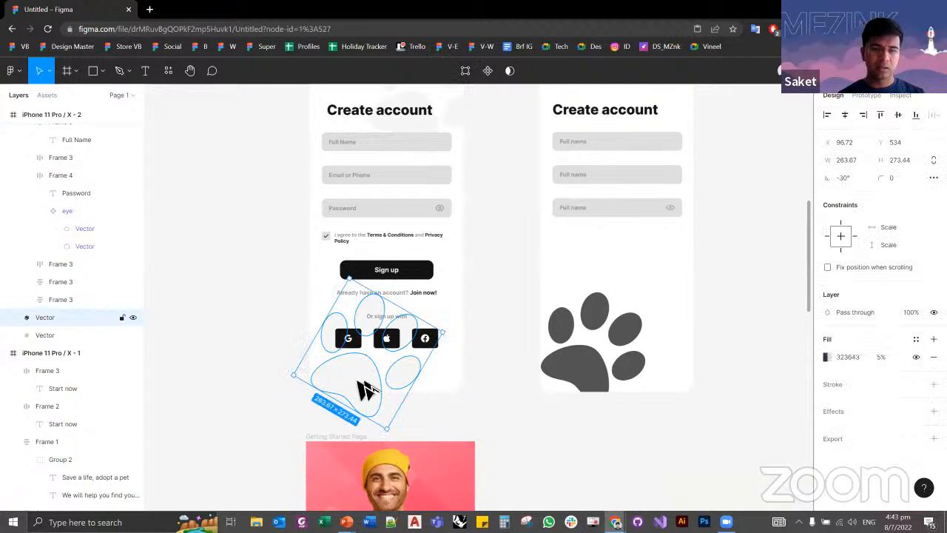
drag(362, 390, 571, 373)
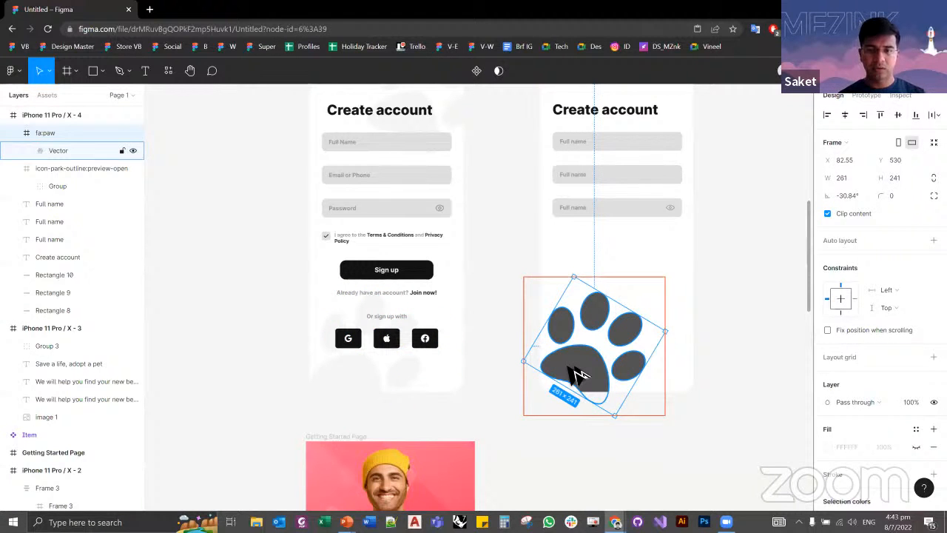
click(422, 388)
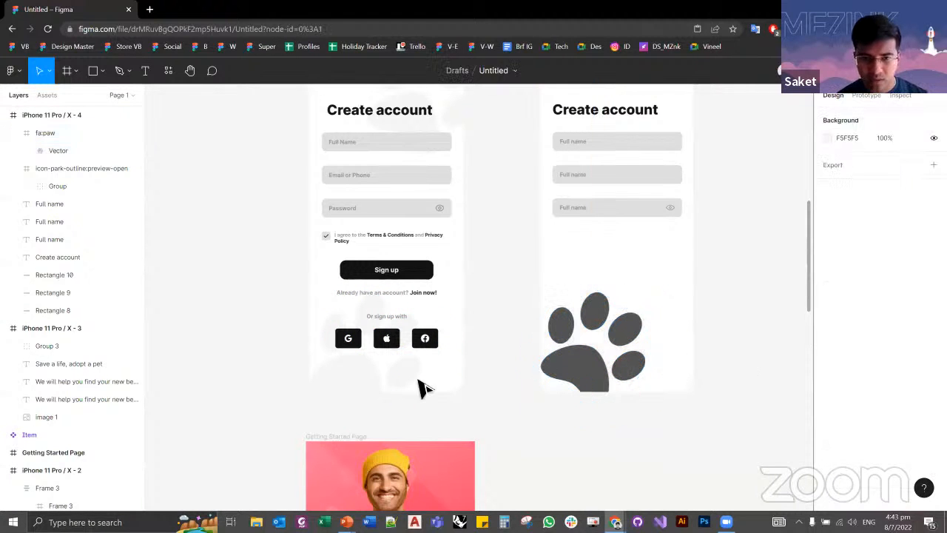
click(568, 372)
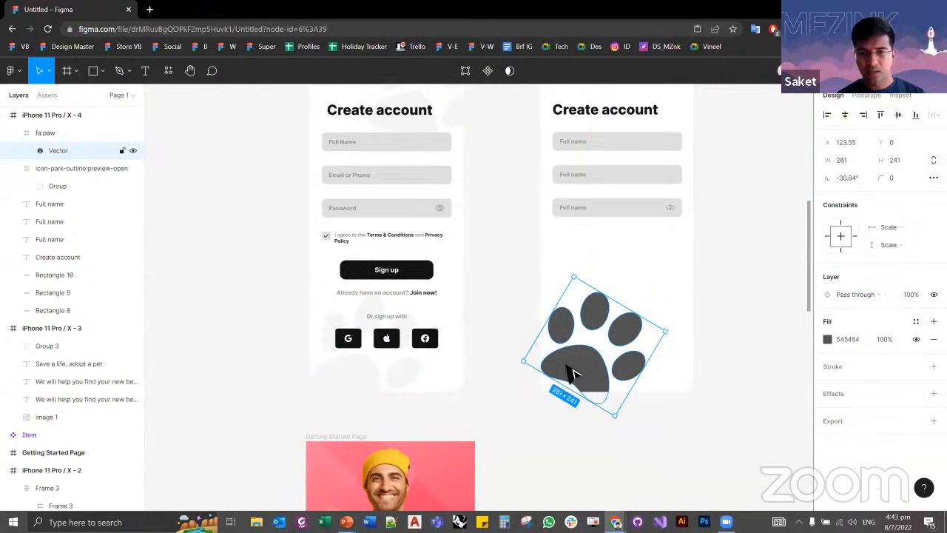
key(ctrl+alt+v)
click(768, 374)
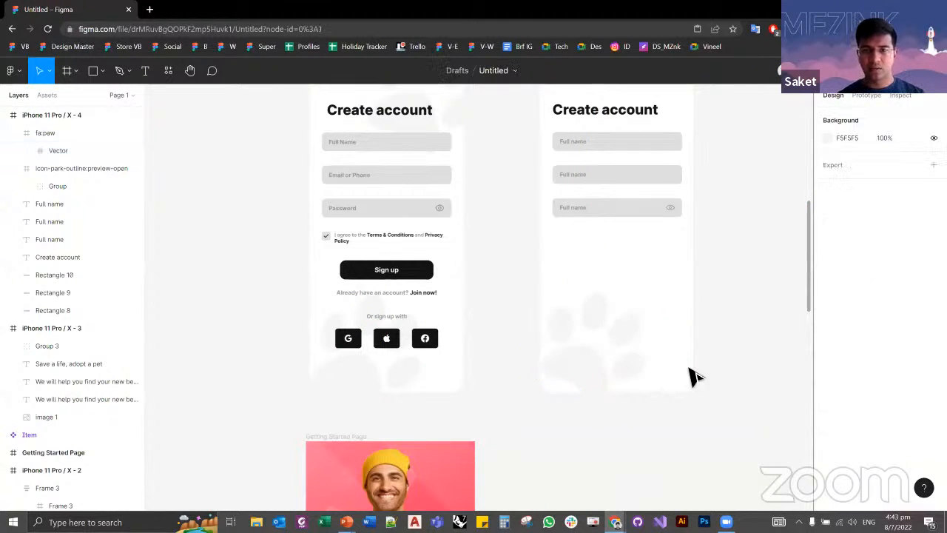
scroll(637, 377, up, 1)
scroll(624, 383, up, 1)
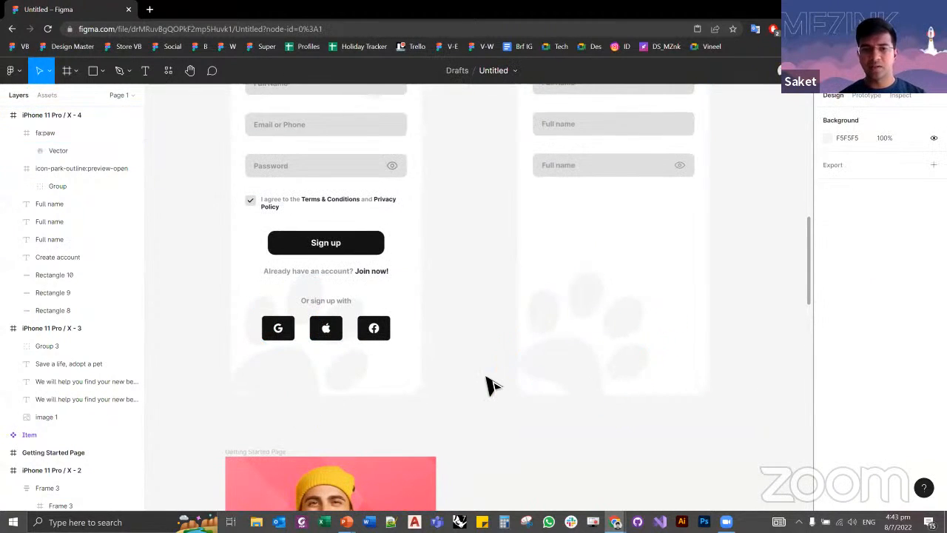
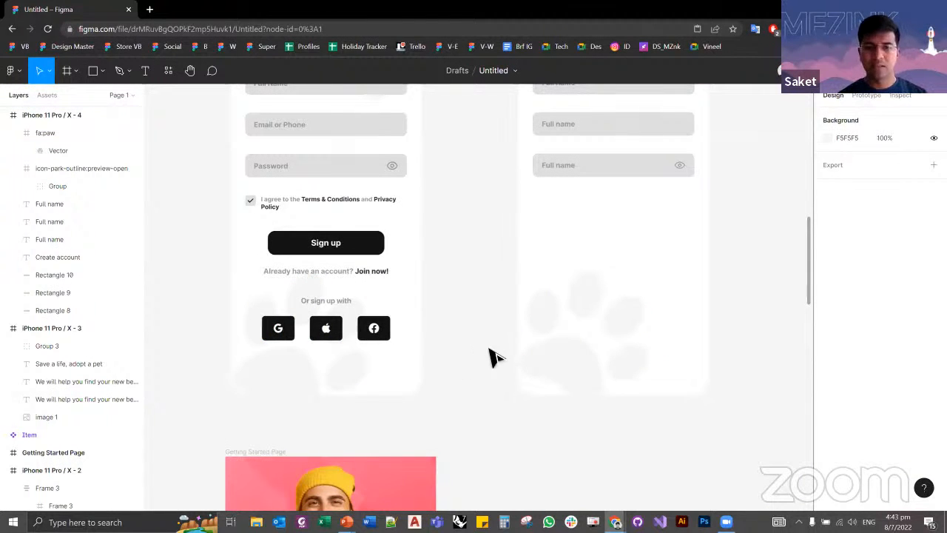
Step: Shift the faint background paw slightly right and down in the new Create account frame
mouse_move(560, 369)
mouse_down()
mouse_move(539, 387)
mouse_move(566, 381)
mouse_up()
click(508, 334)
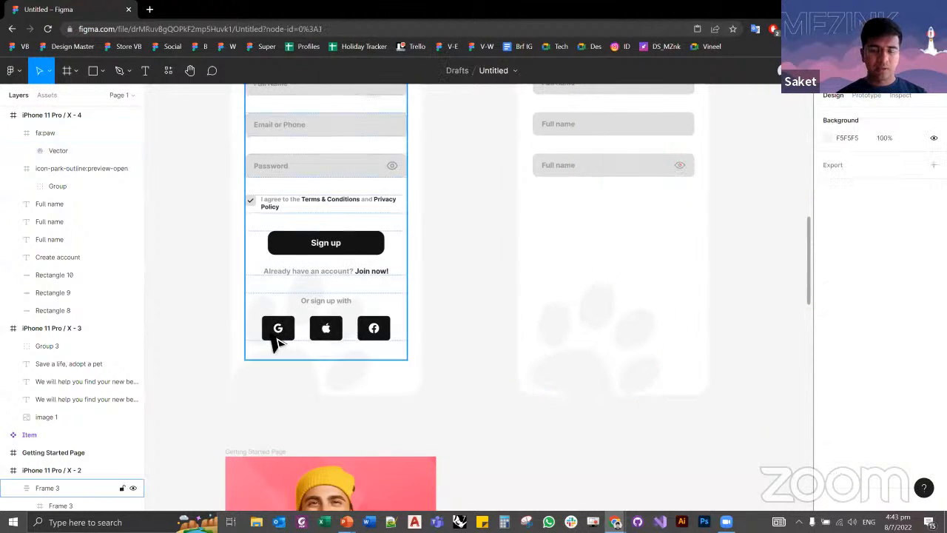
Step: Examine the layout frames of the Google, Apple and Facebook sign-up buttons on the reference Create account screen
scroll(278, 339, up, 4)
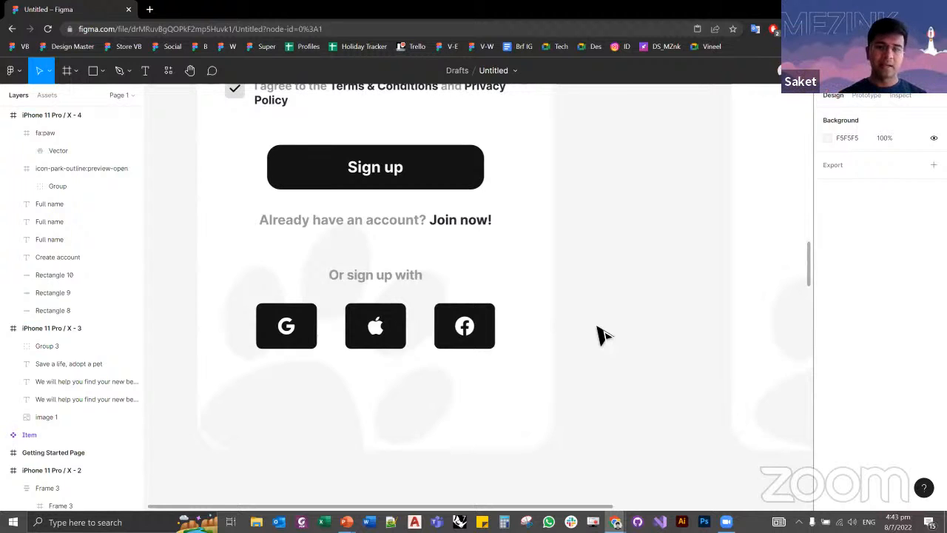
scroll(562, 340, down, 2)
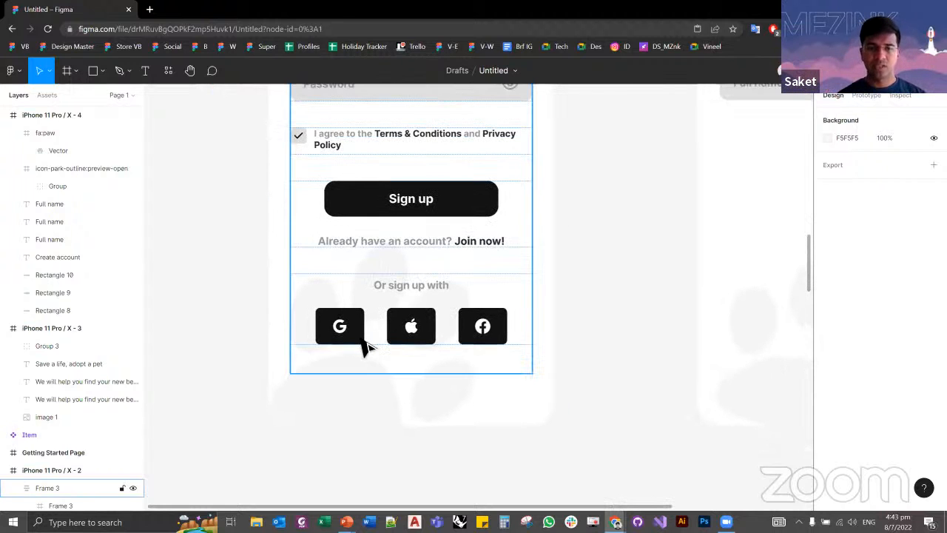
click(361, 341)
click(403, 336)
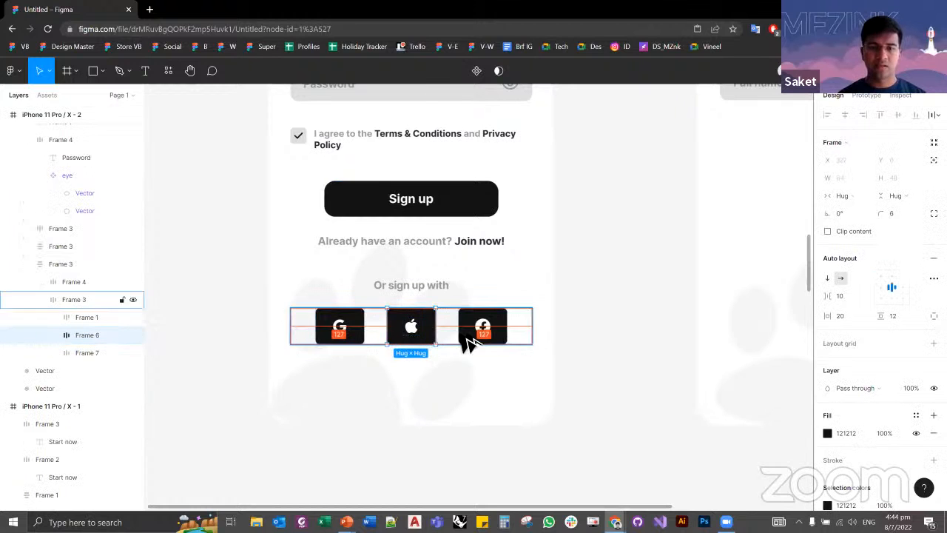
click(517, 341)
click(520, 327)
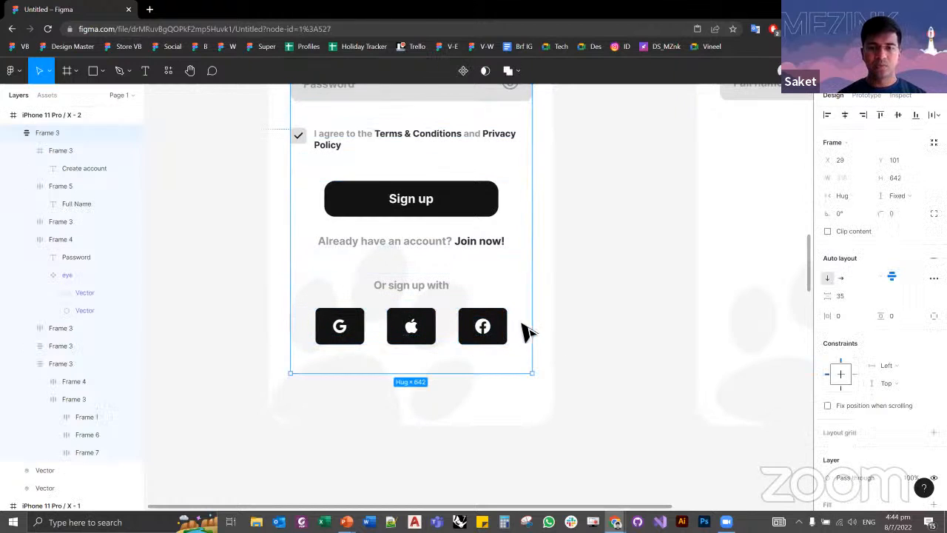
click(510, 331)
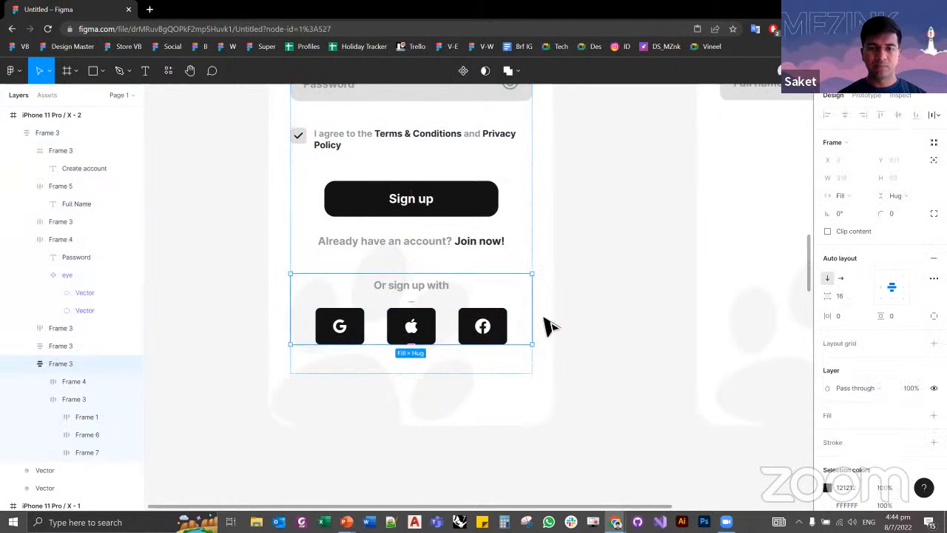
click(617, 349)
scroll(338, 347, down, 6)
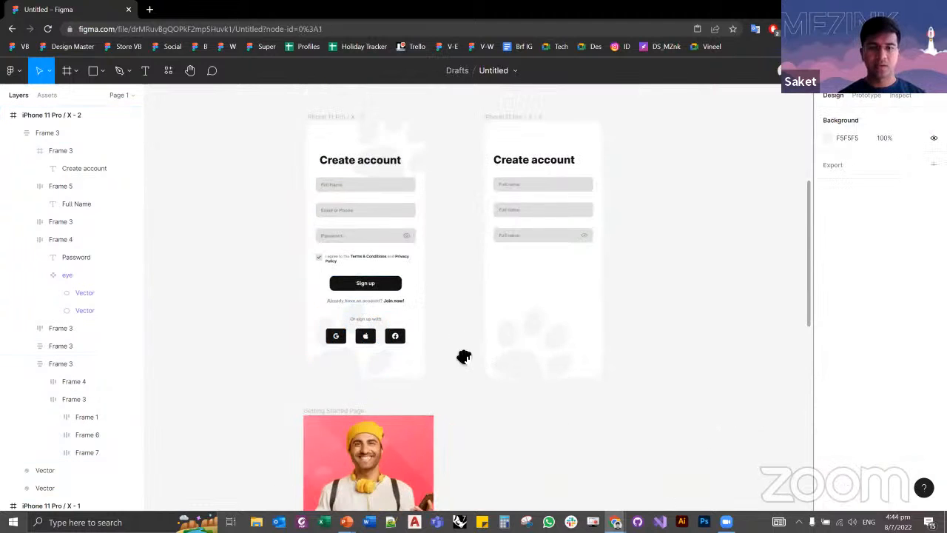
Step: Look over the Getting Started Page reference, from the delivery-man picture to the text card and its Get Started button
drag(463, 356, 466, 418)
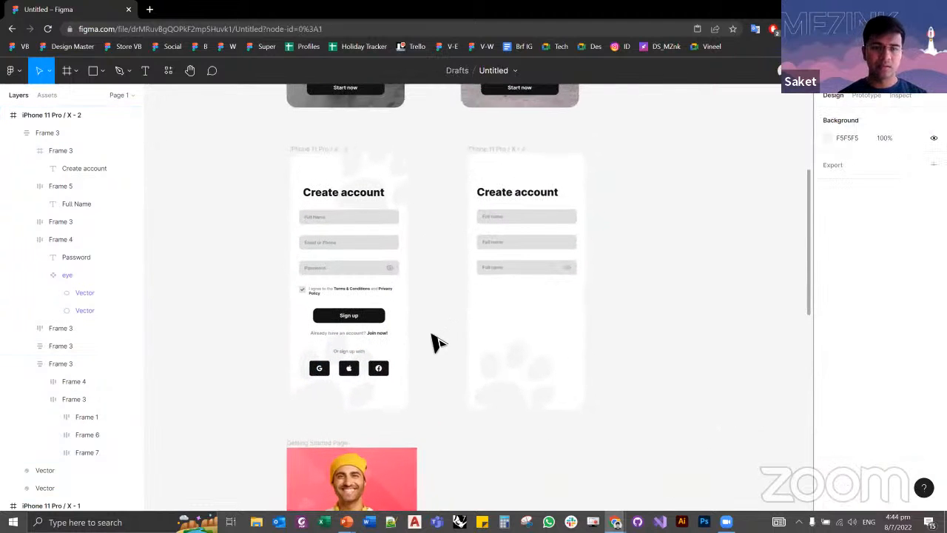
scroll(440, 267, down, 3)
scroll(420, 317, up, 5)
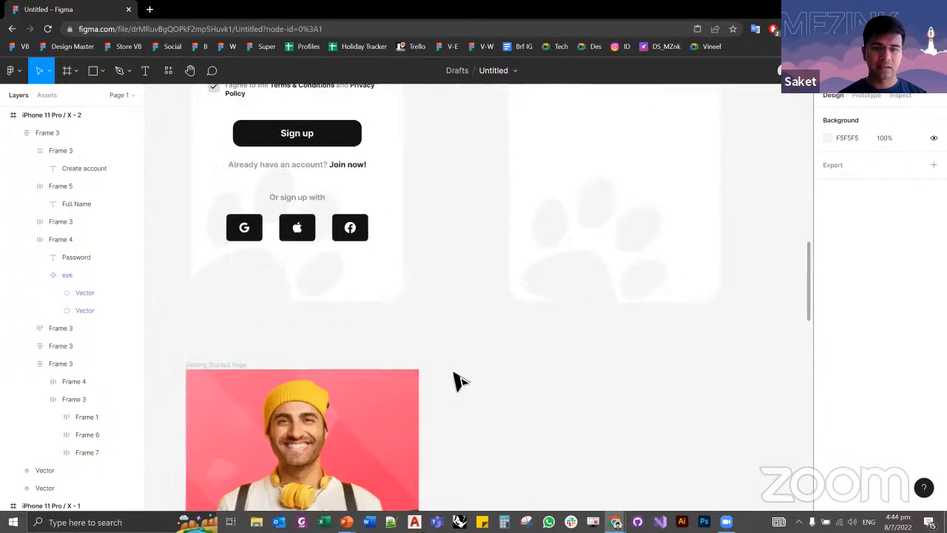
drag(456, 375, 431, 145)
scroll(439, 240, down, 1)
scroll(447, 273, down, 2)
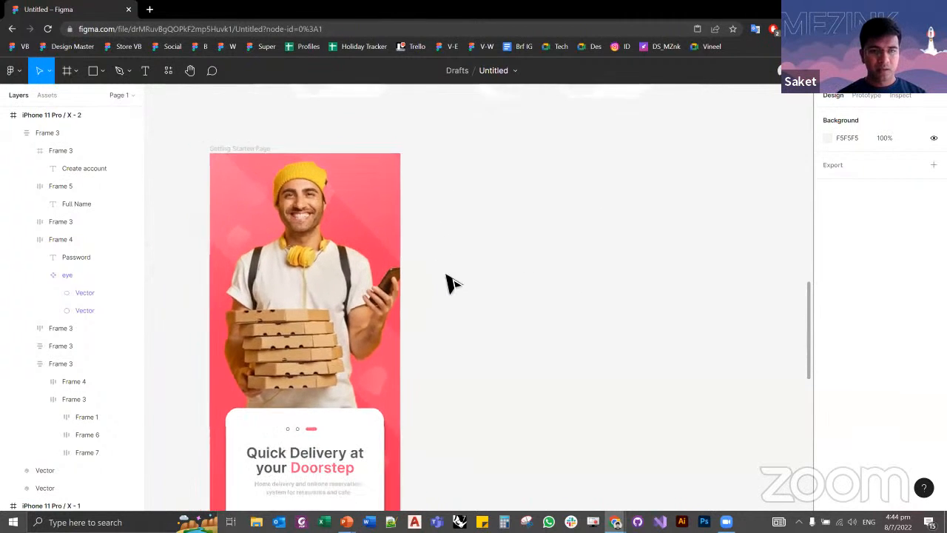
scroll(474, 238, down, 2)
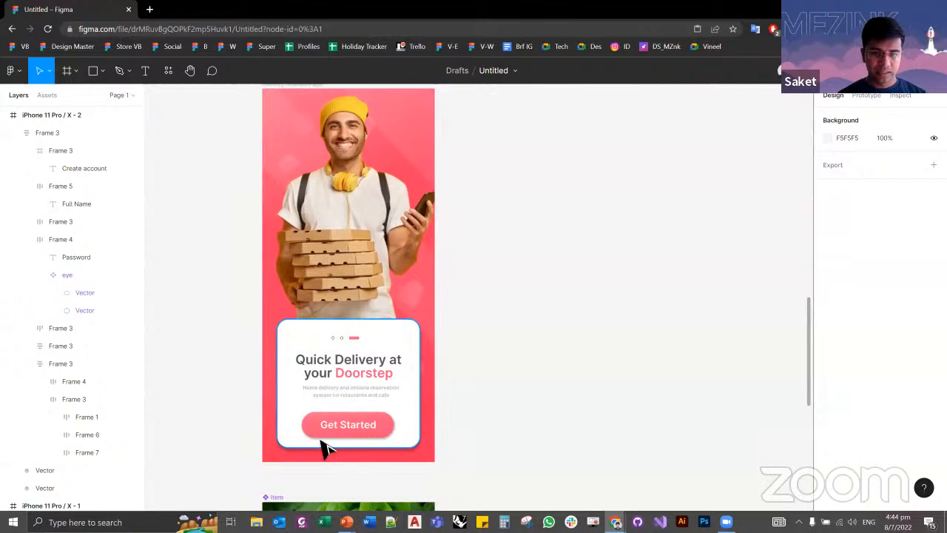
scroll(319, 446, up, 4)
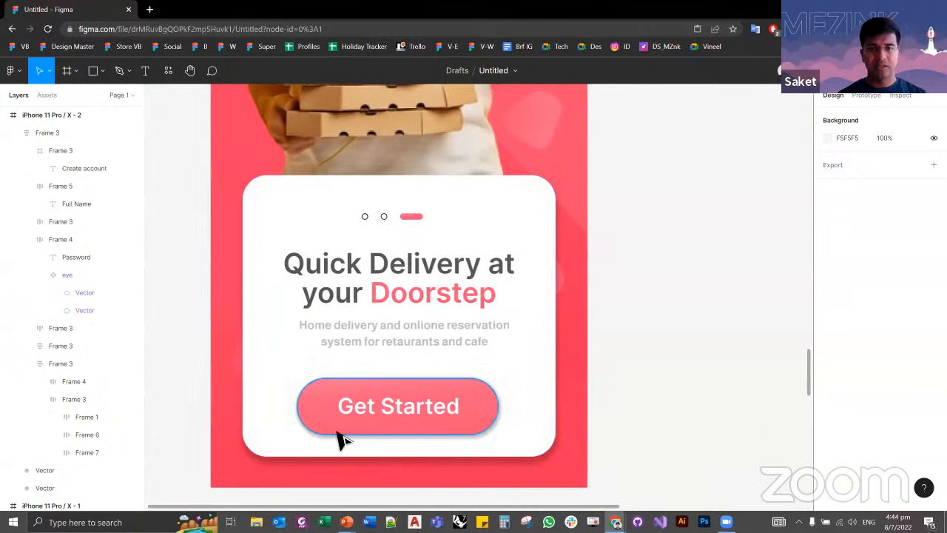
scroll(341, 439, down, 4)
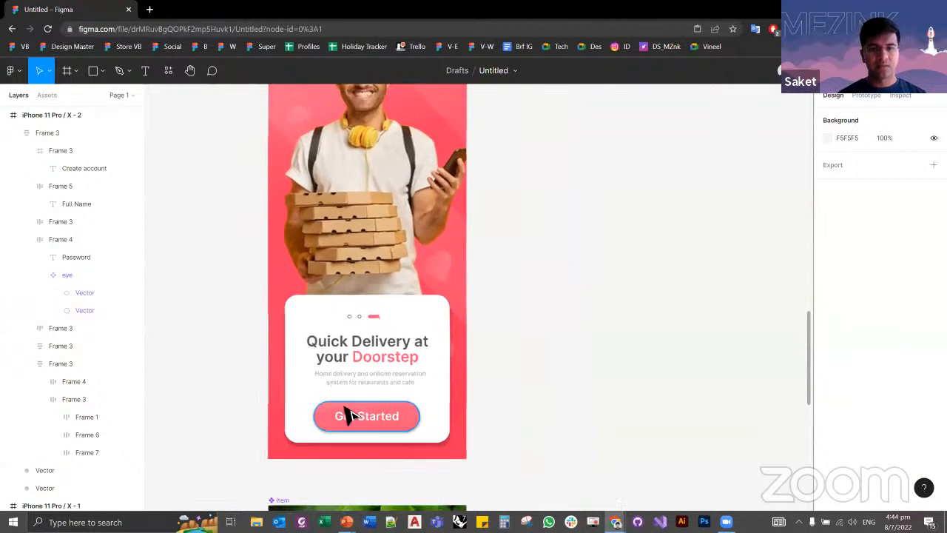
scroll(525, 302, up, 3)
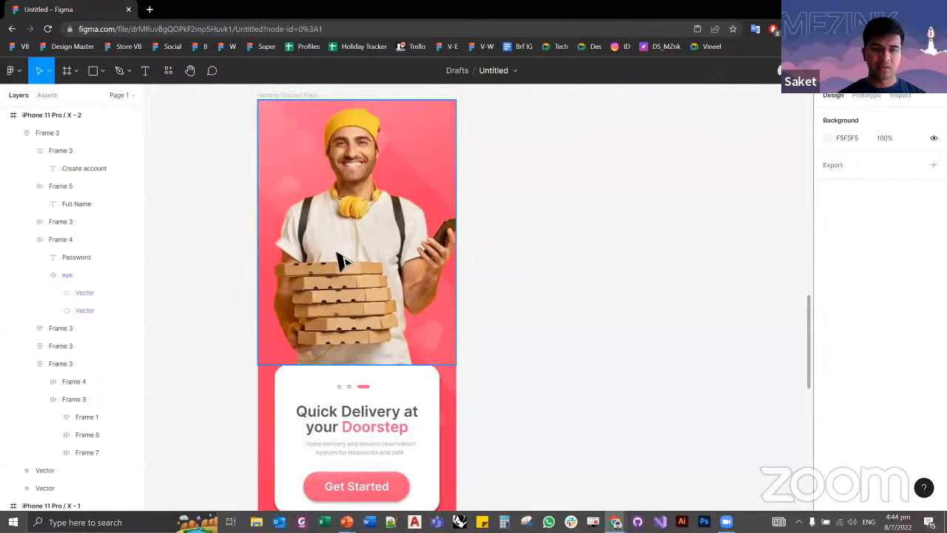
scroll(542, 418, down, 4)
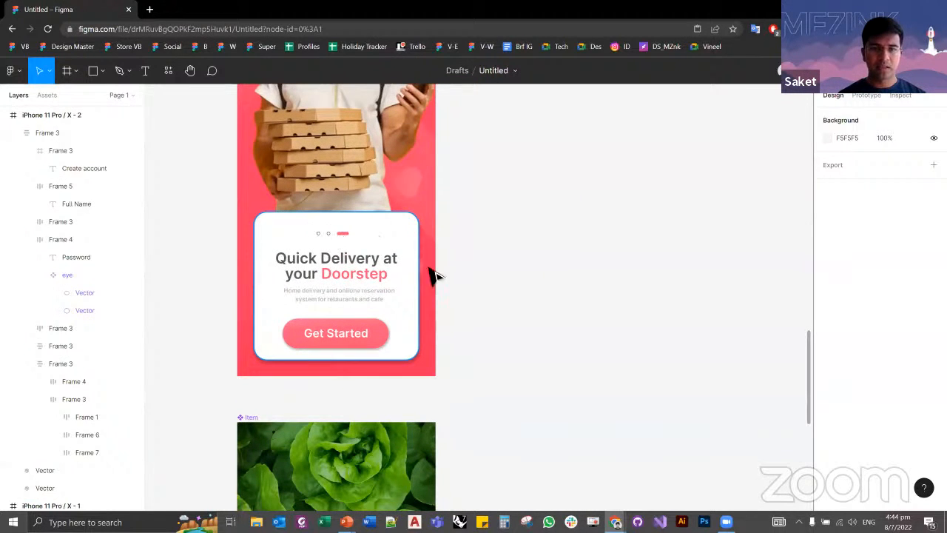
drag(537, 175, 476, 290)
scroll(488, 288, down, 2)
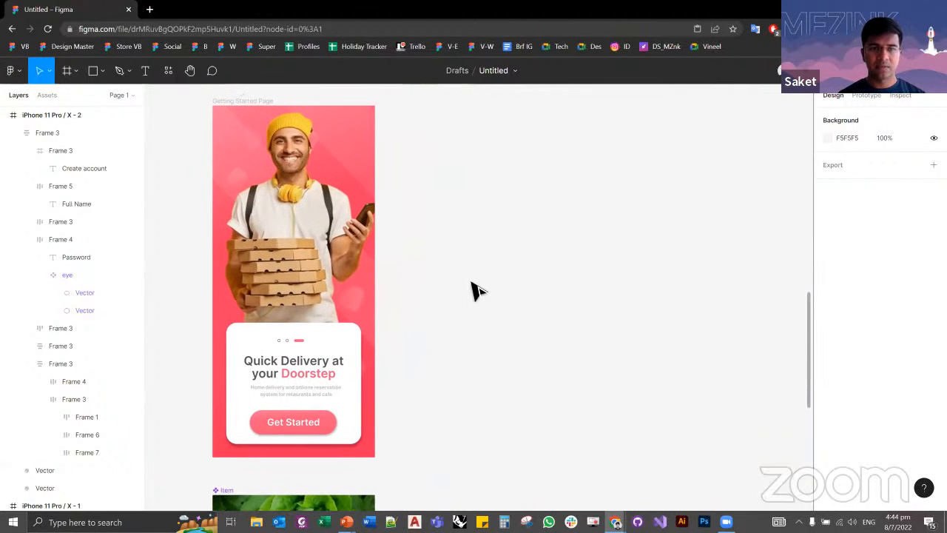
Step: Check which device size preset the Getting Started Page frame uses
click(263, 110)
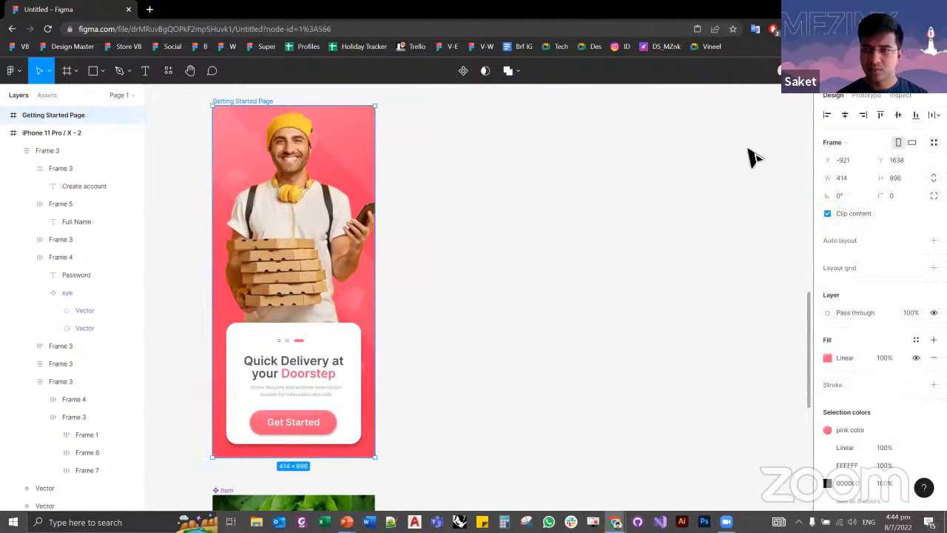
click(855, 139)
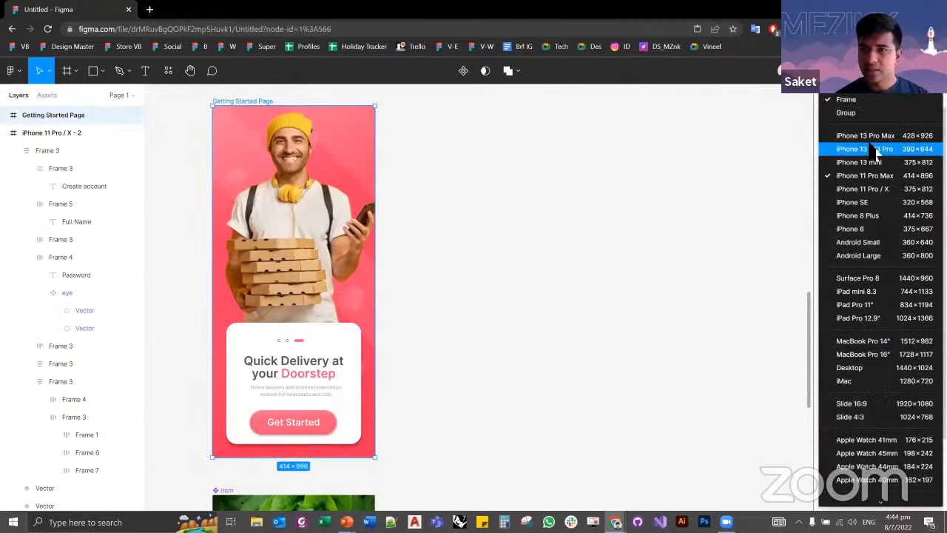
click(777, 164)
click(213, 89)
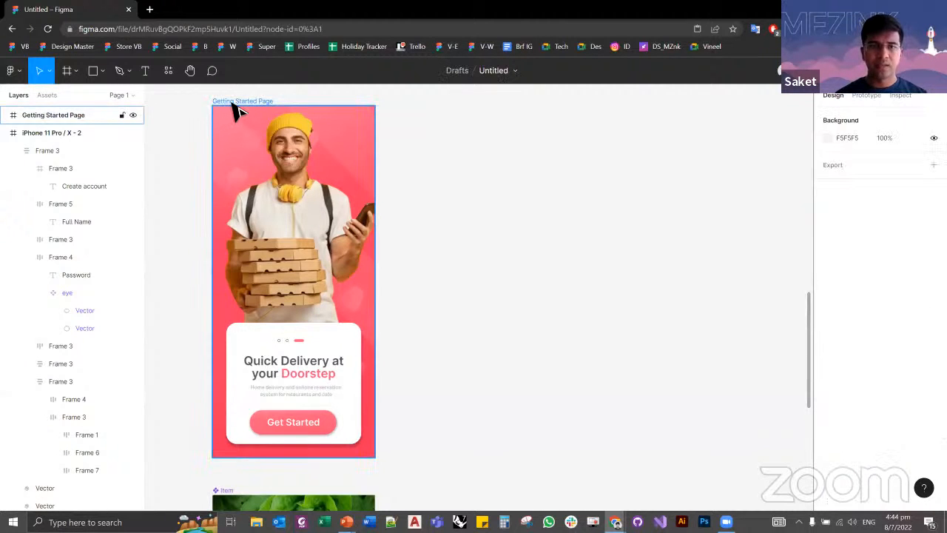
click(226, 102)
drag(454, 136, 482, 136)
click(188, 115)
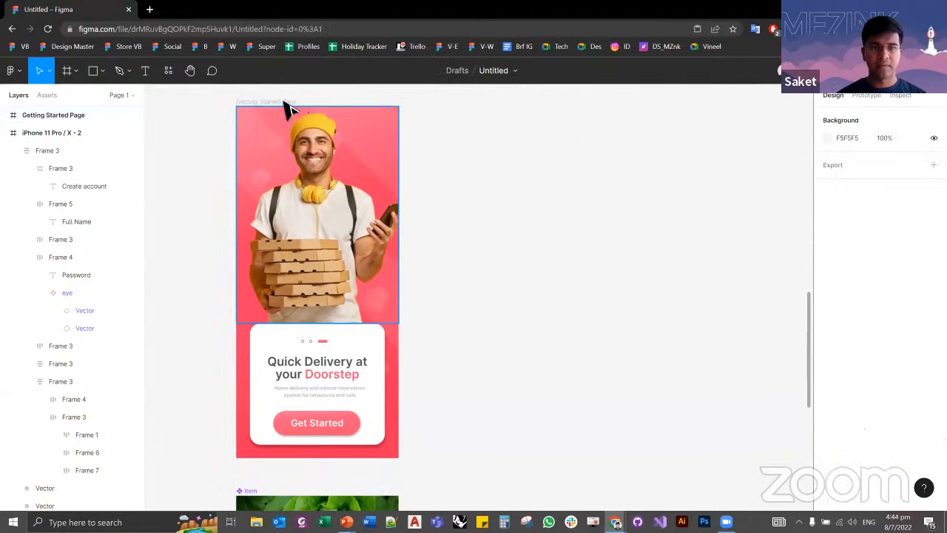
click(277, 102)
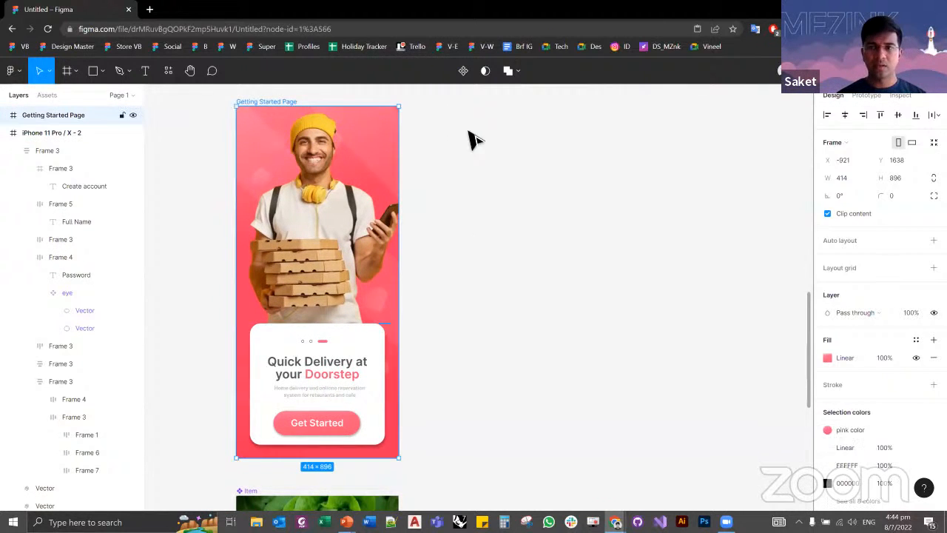
click(867, 145)
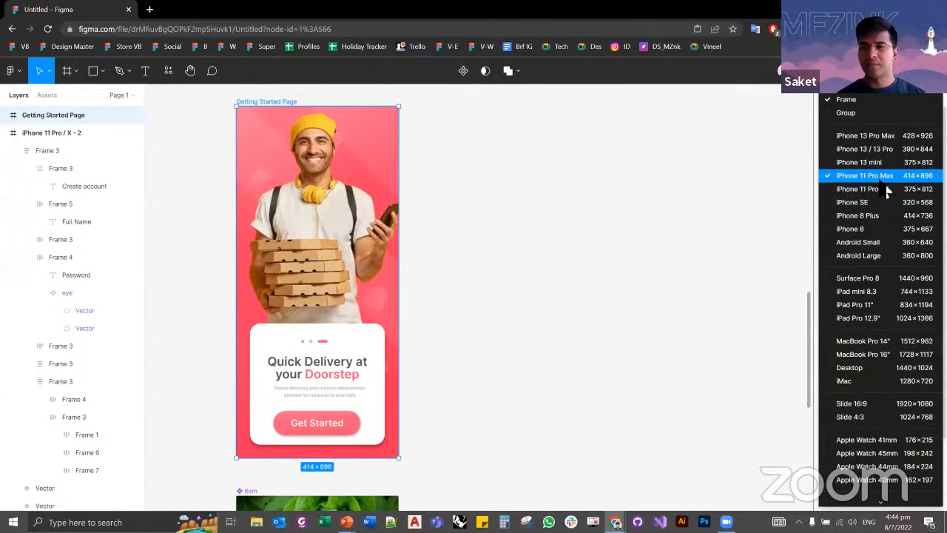
click(687, 187)
click(659, 195)
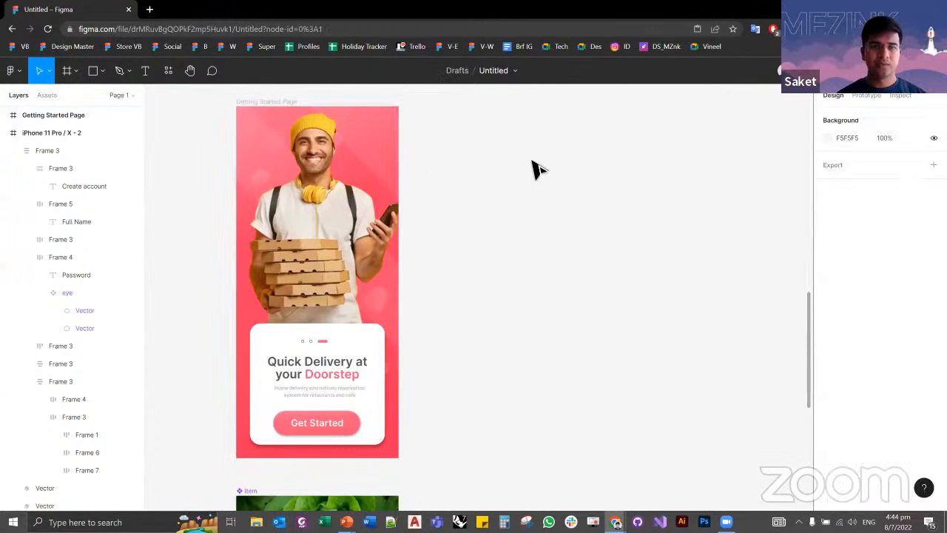
Step: Create an iPhone 11 Pro Max frame and place it right of the Getting Started Page with their upper edges aligned
click(68, 70)
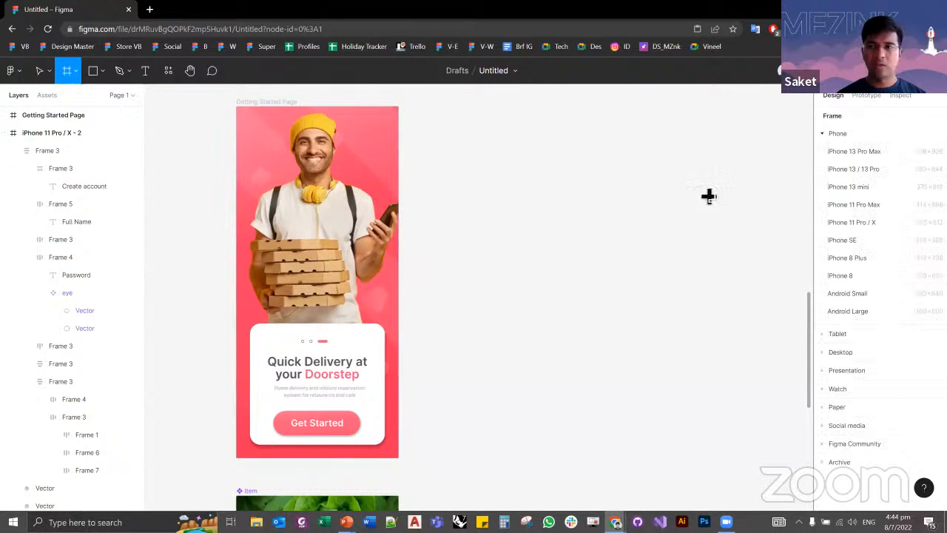
click(854, 205)
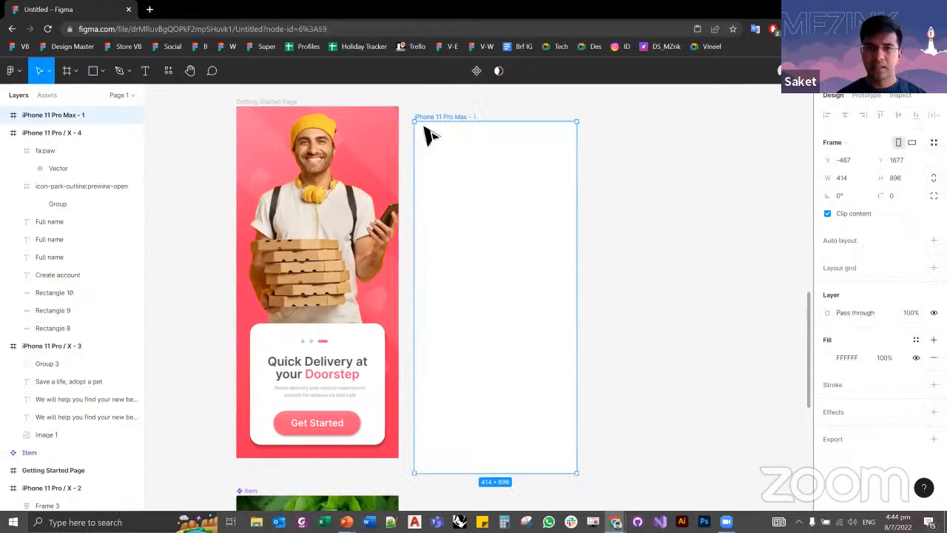
click(676, 201)
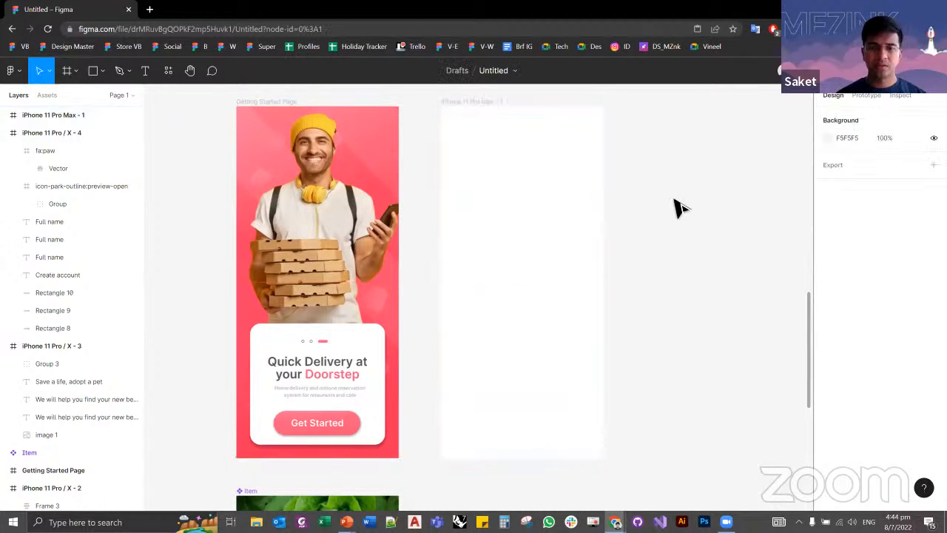
drag(710, 219, 728, 222)
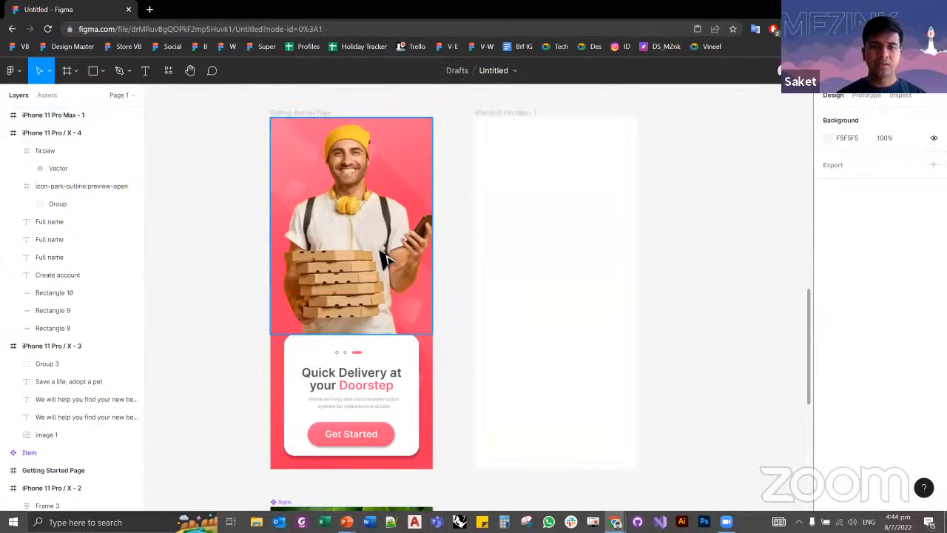
Step: Copy the delivery-man picture from the Getting Started Page into the new iPhone 11 Pro Max frame
click(377, 264)
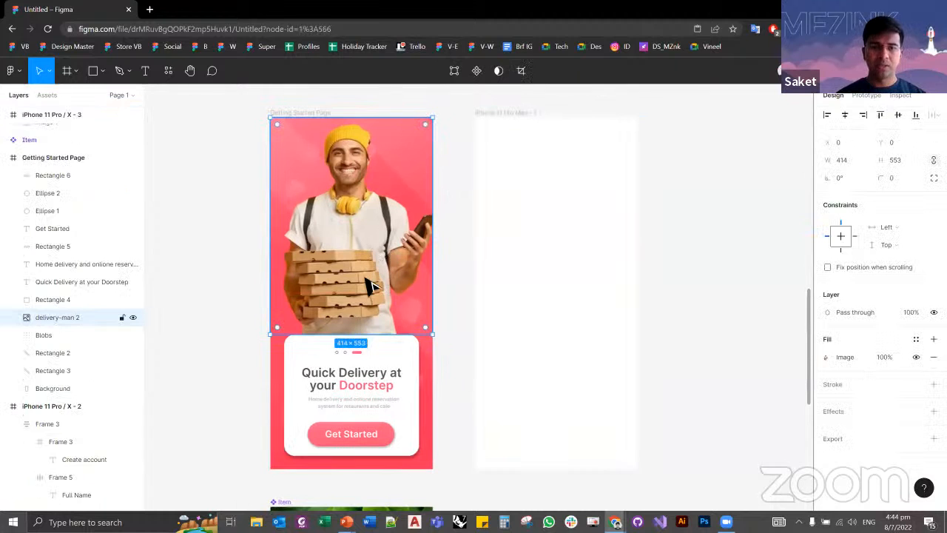
click(461, 254)
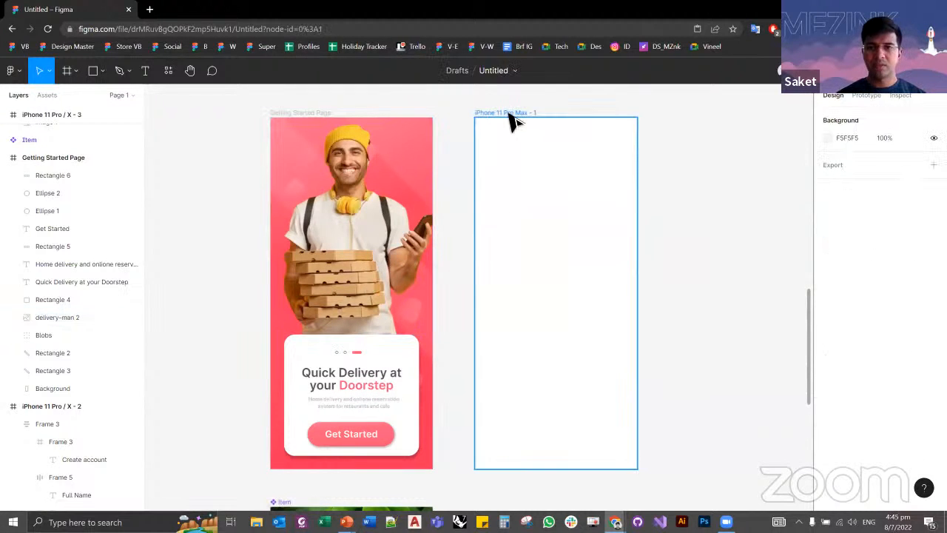
click(509, 115)
key(ctrl+v)
click(719, 247)
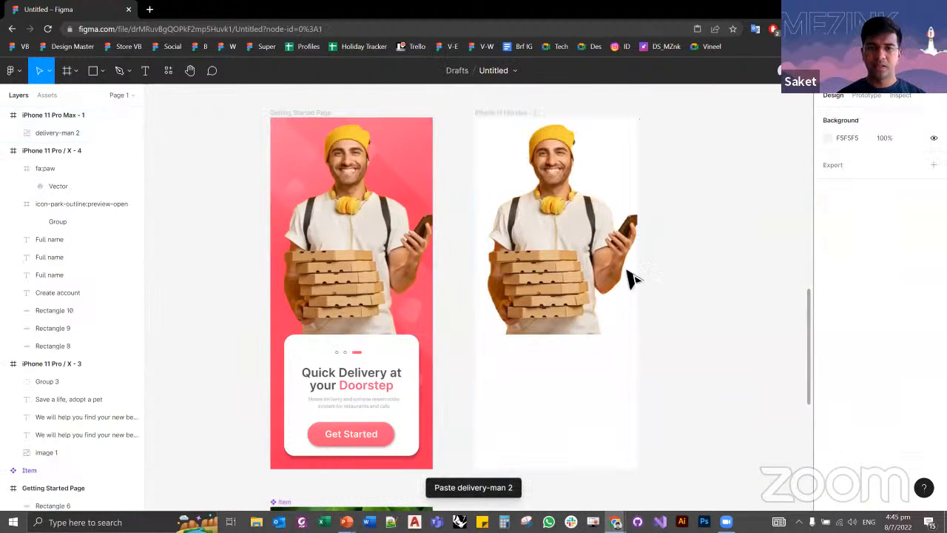
Step: Try moving the delivery-man picture out to the left of the Getting Started Page and undo the move
click(558, 295)
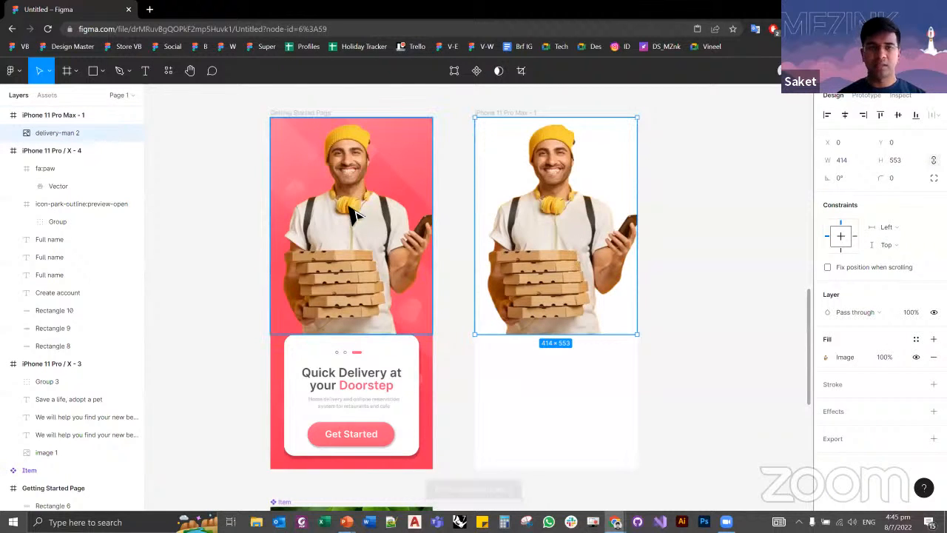
click(360, 304)
drag(361, 303, 252, 256)
key(ctrl+z)
click(488, 378)
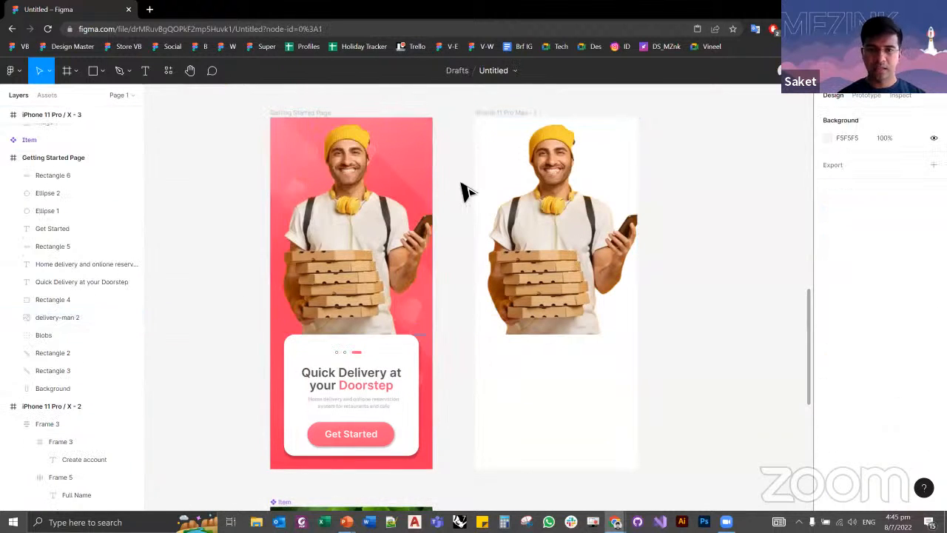
Step: Set the new frame's fill to the pink FC3D62 sampled from the Getting Started Page background
click(495, 123)
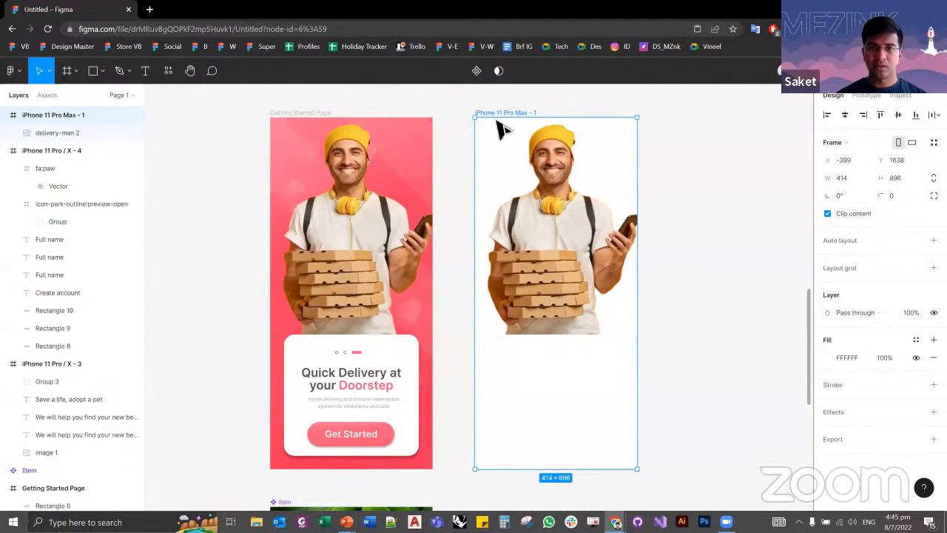
click(827, 358)
click(696, 386)
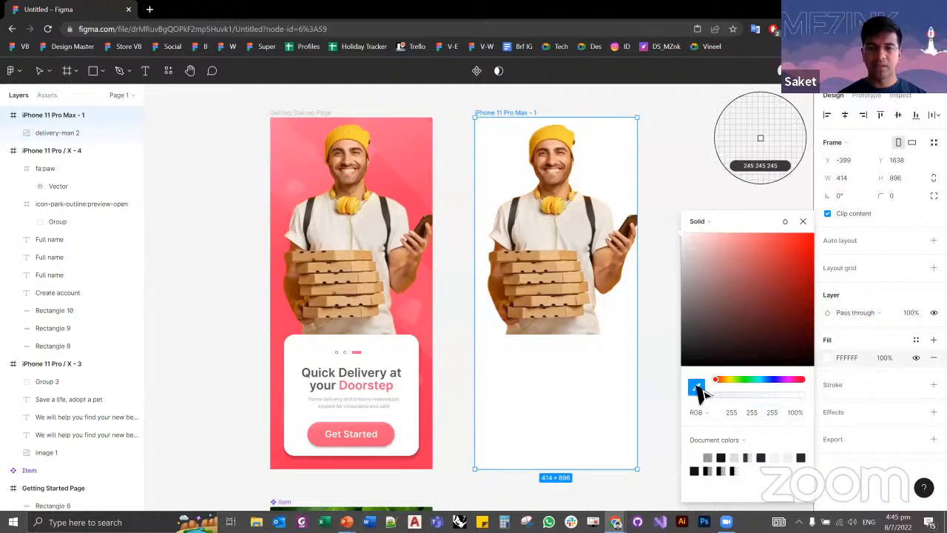
click(281, 317)
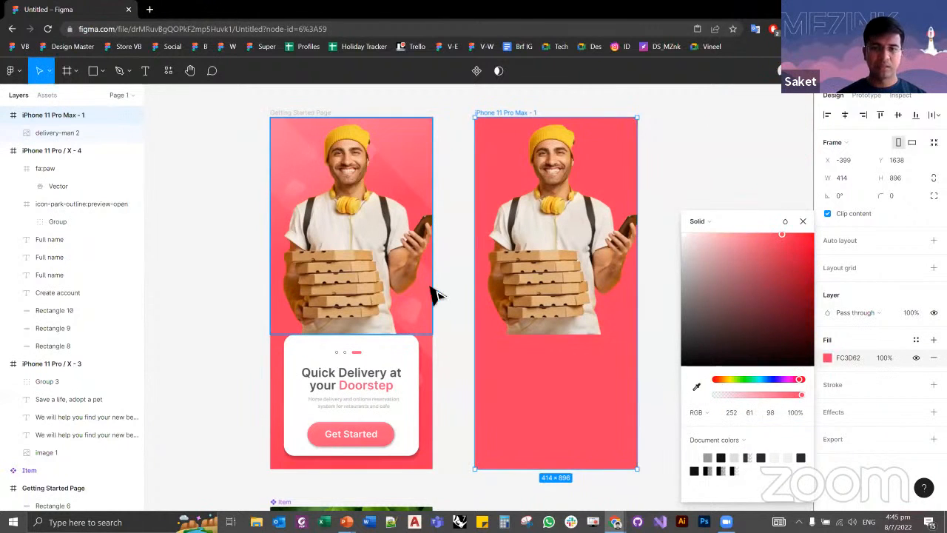
Step: Examine the delivery-man picture, the background shapes and the white card on the Getting Started Page
click(675, 265)
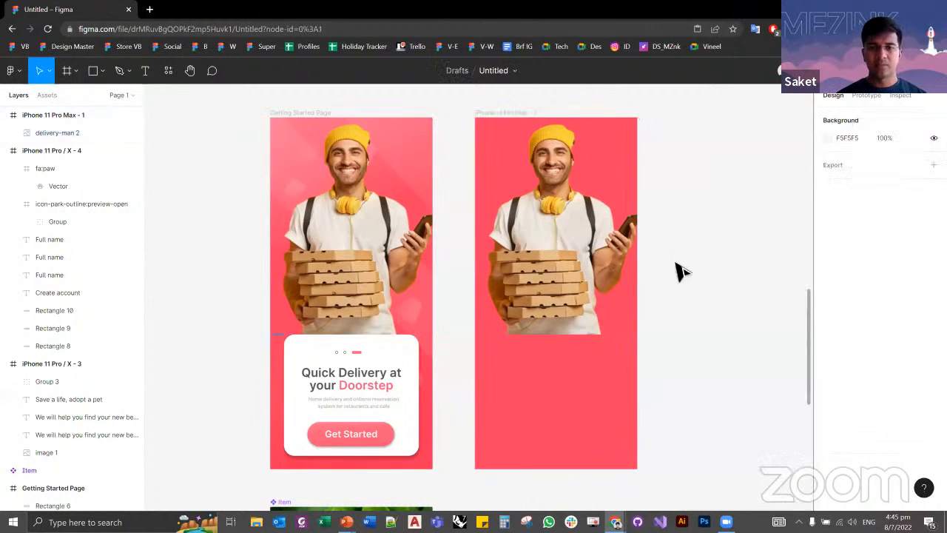
click(410, 172)
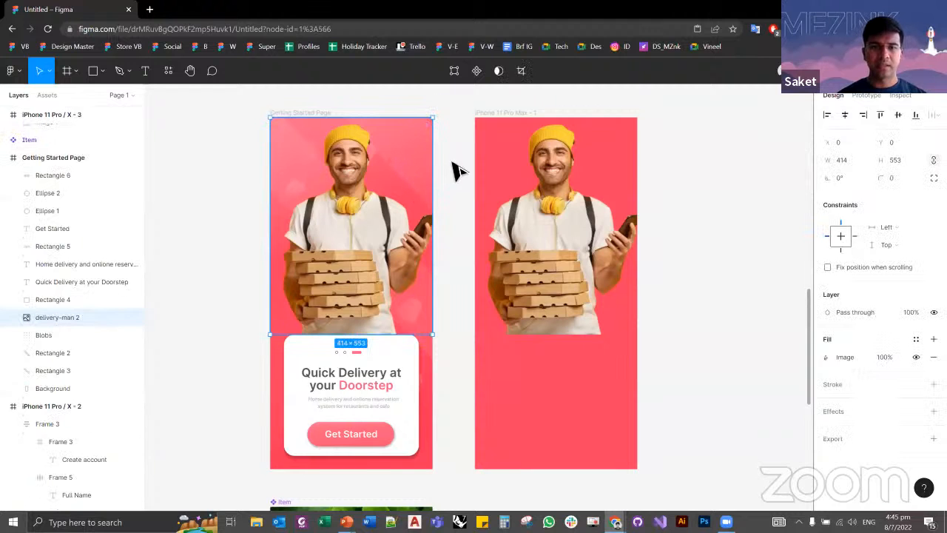
drag(457, 143, 413, 193)
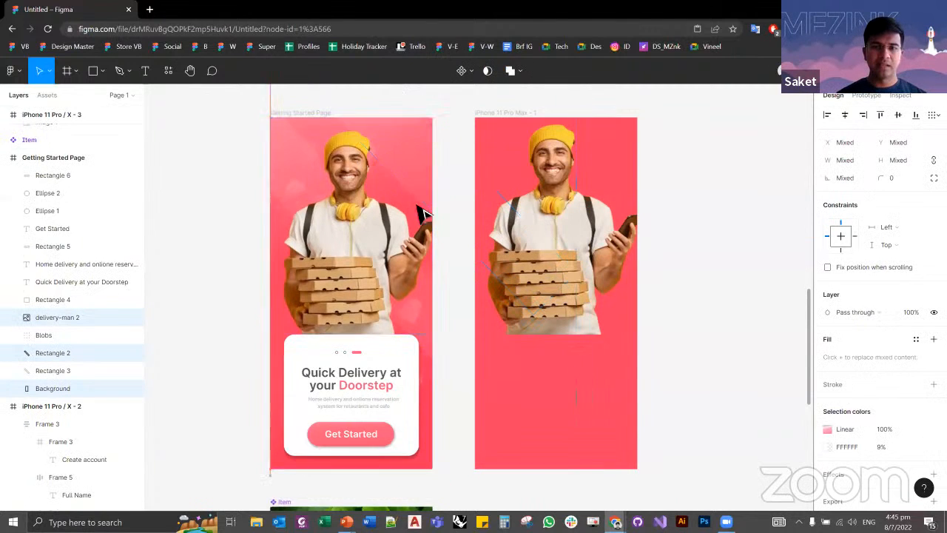
click(701, 241)
scroll(700, 234, down, 2)
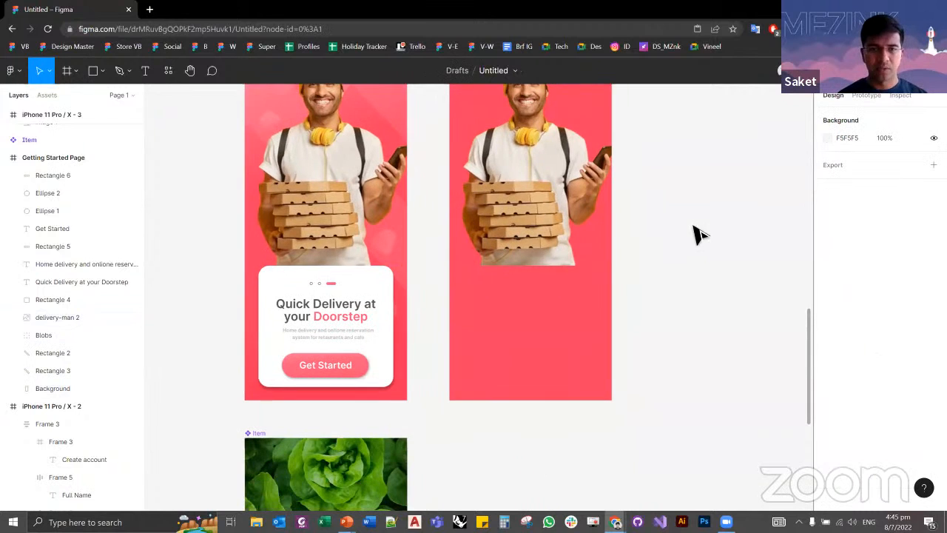
click(341, 283)
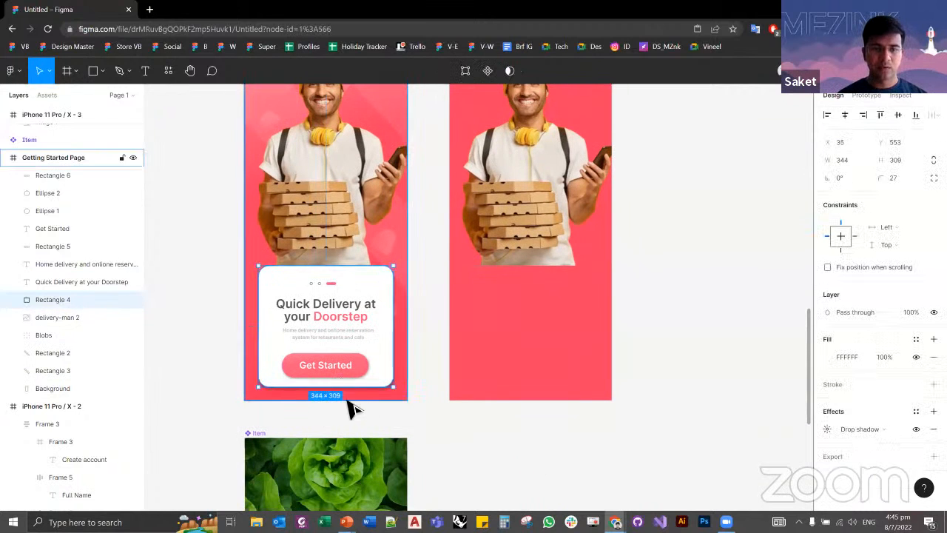
click(156, 171)
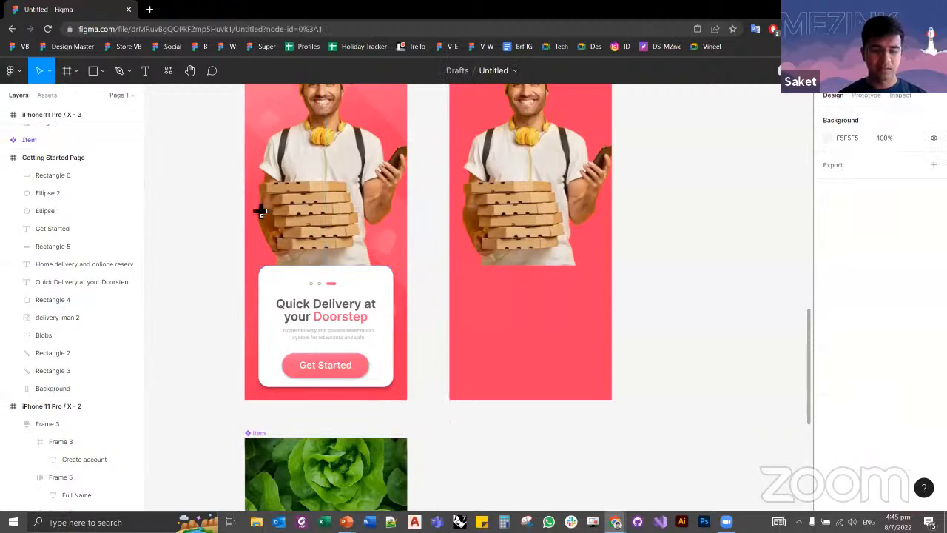
Step: Draw a rectangle about 340 wide below the delivery man in the new frame and set its height to 300
key(r)
drag(465, 264, 599, 378)
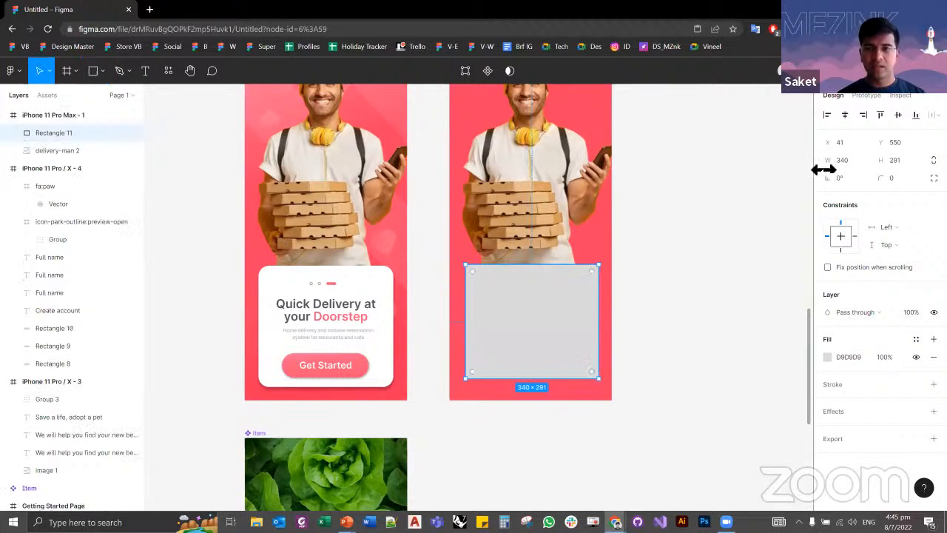
key(Tab)
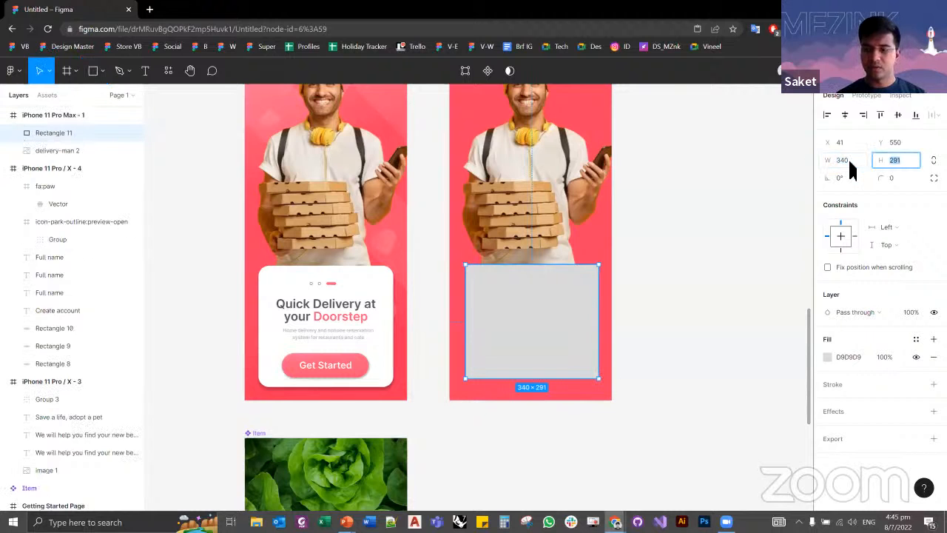
text(300)
key(Return)
click(733, 256)
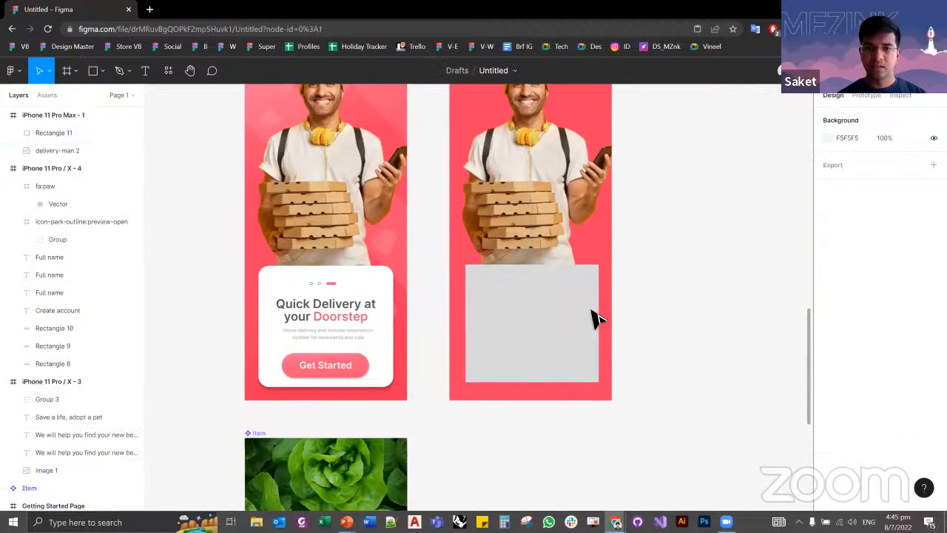
Step: Shift the grey rectangle left to X 37 so it is centred horizontally in the new frame
click(595, 318)
key(Left)
key(Left)
key(Left)
key(Left)
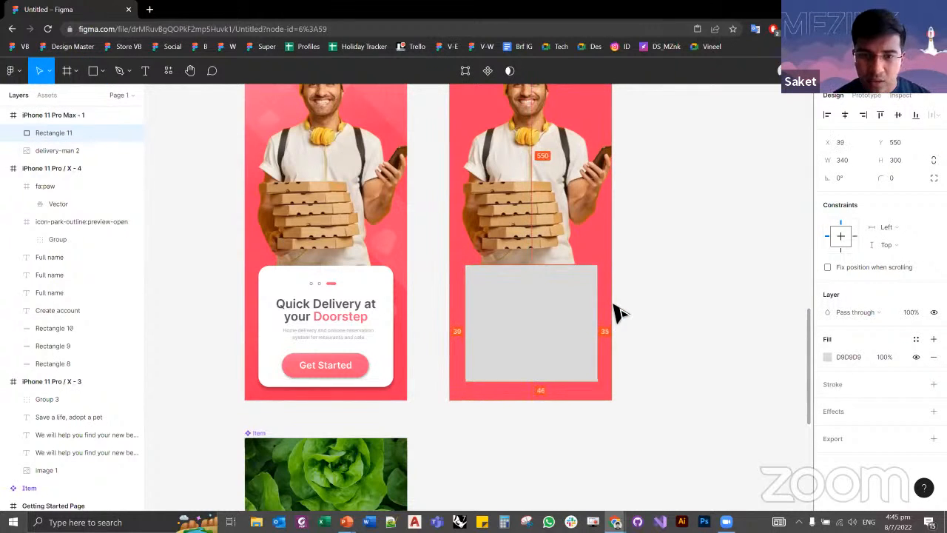
scroll(538, 360, up, 5)
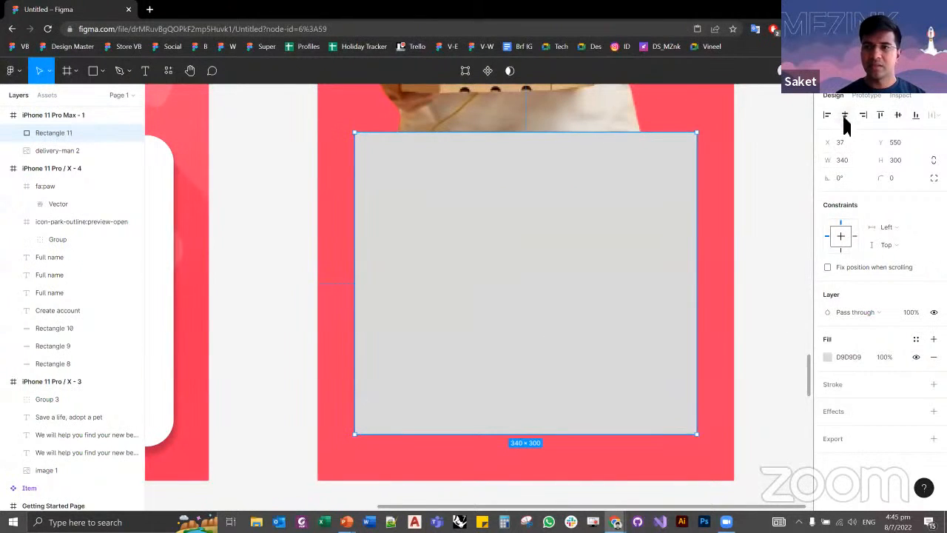
click(741, 235)
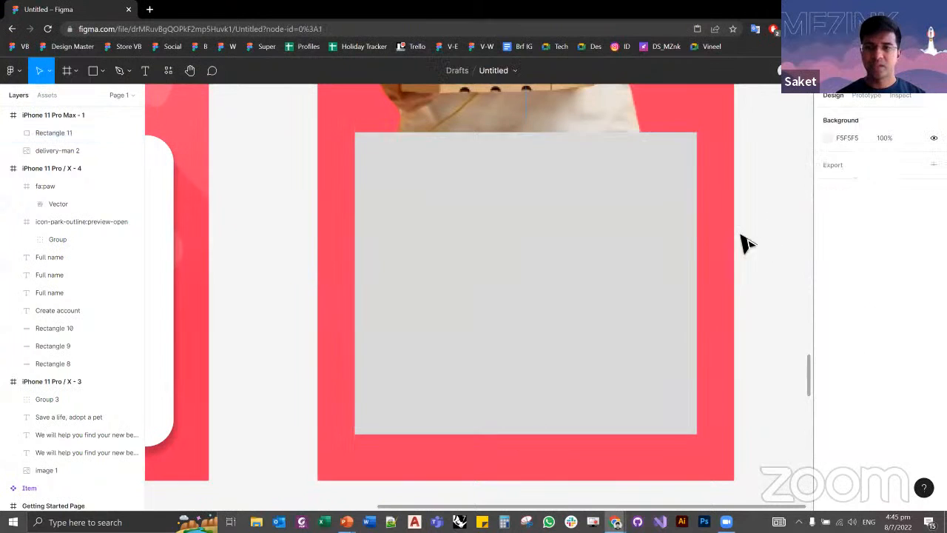
Step: Widen the grey rectangle evenly on both sides to 346 and move it left to X 30
click(670, 254)
key(alt)
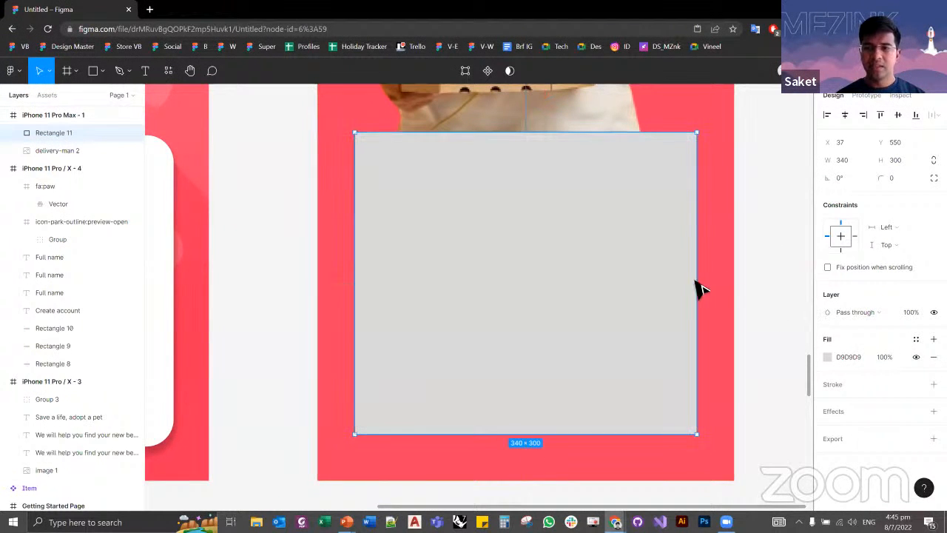
drag(704, 288, 707, 288)
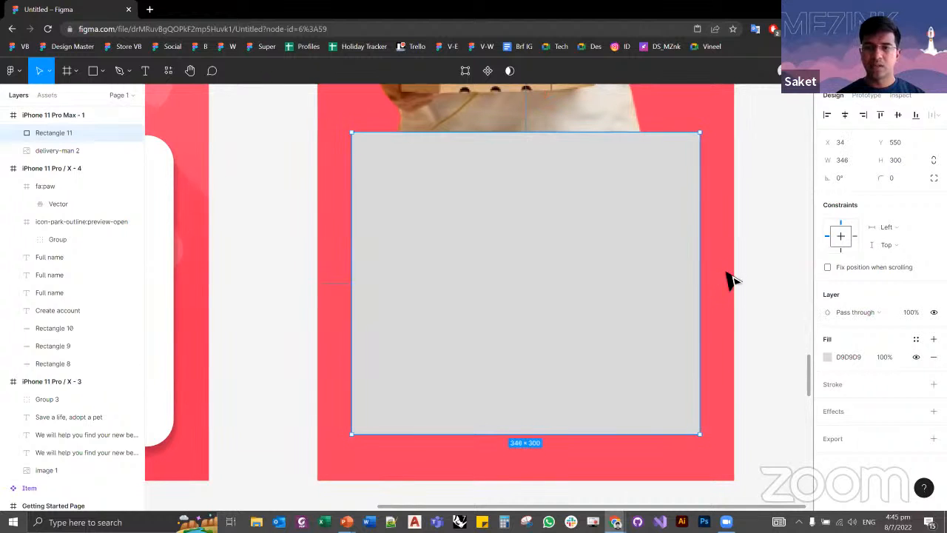
key(Left)
key(Left)
key(Left)
key(Left)
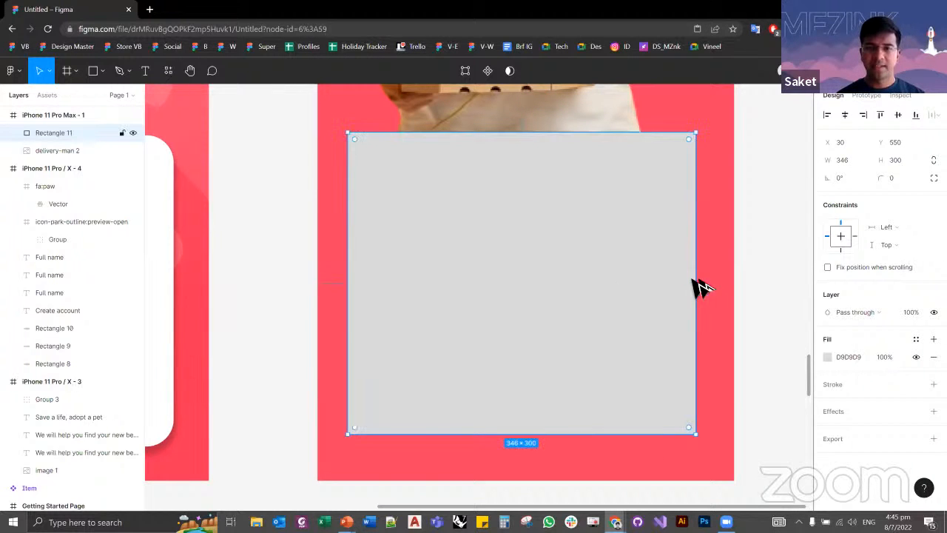
key(alt)
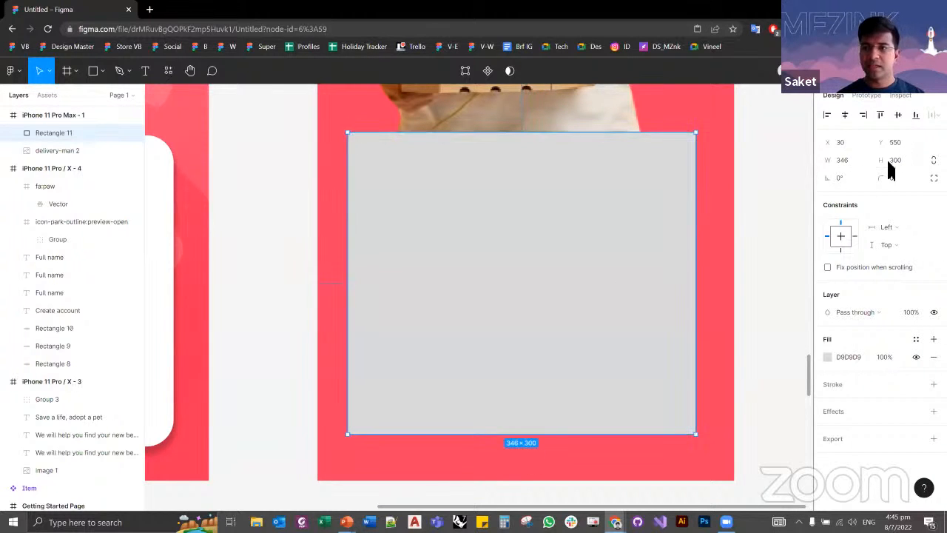
Step: Set the rectangle's width to 352 and increase it to 354 for equal 30 margins on both sides
key(shift+Tab)
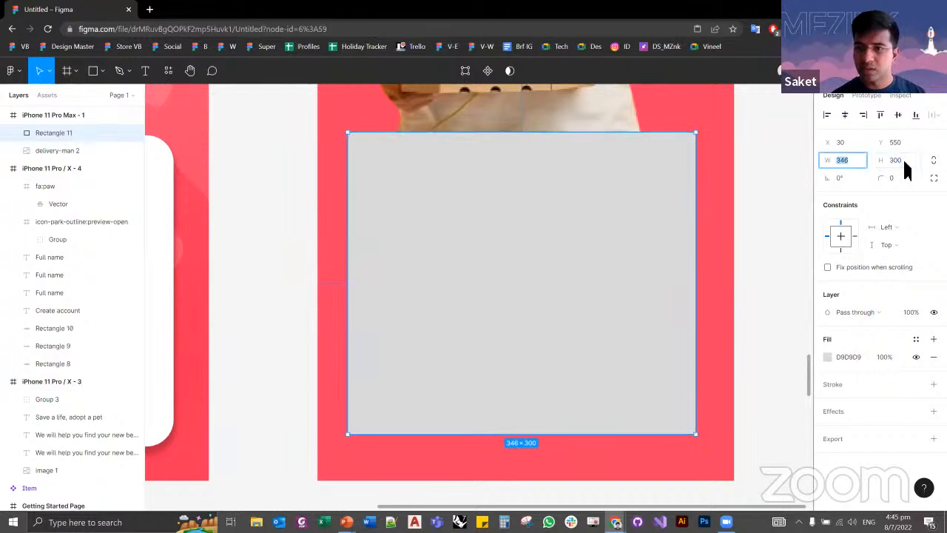
text(35)
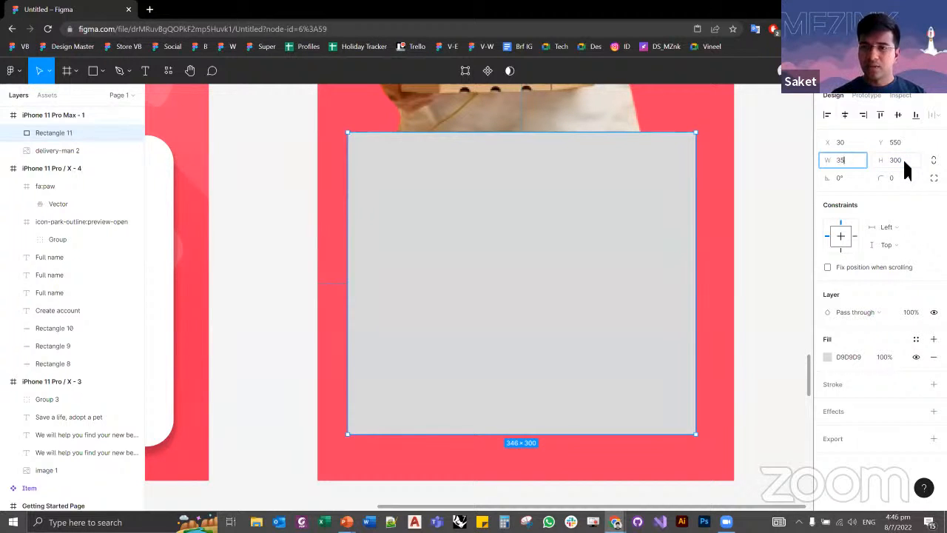
text(2)
key(Tab)
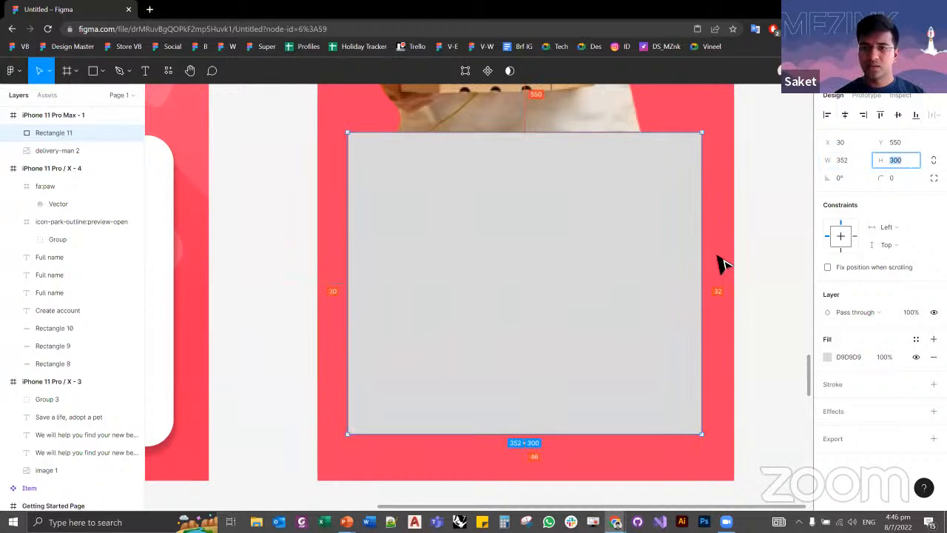
key(Up)
key(Up)
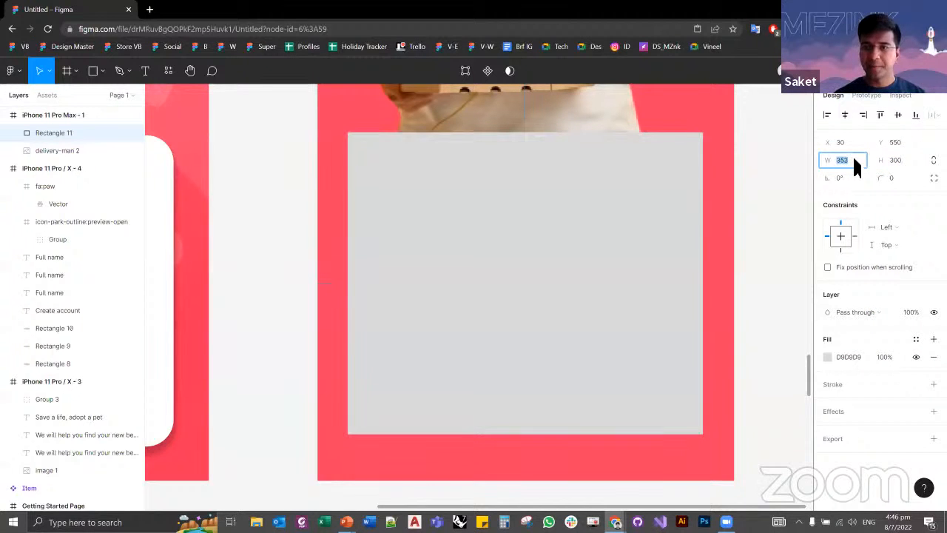
click(770, 209)
click(635, 224)
key(alt)
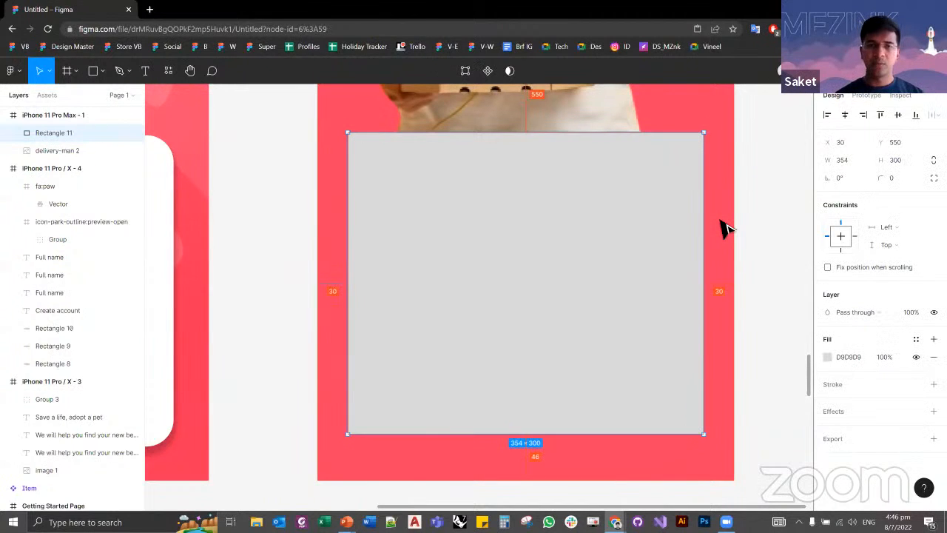
Step: Set the rectangle's fill to white FFFFFF
scroll(582, 255, down, 3)
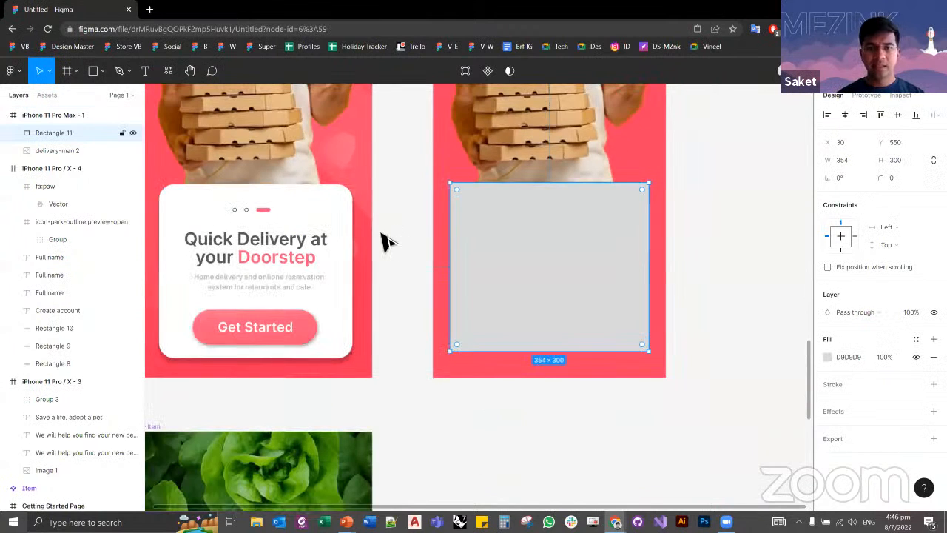
click(827, 357)
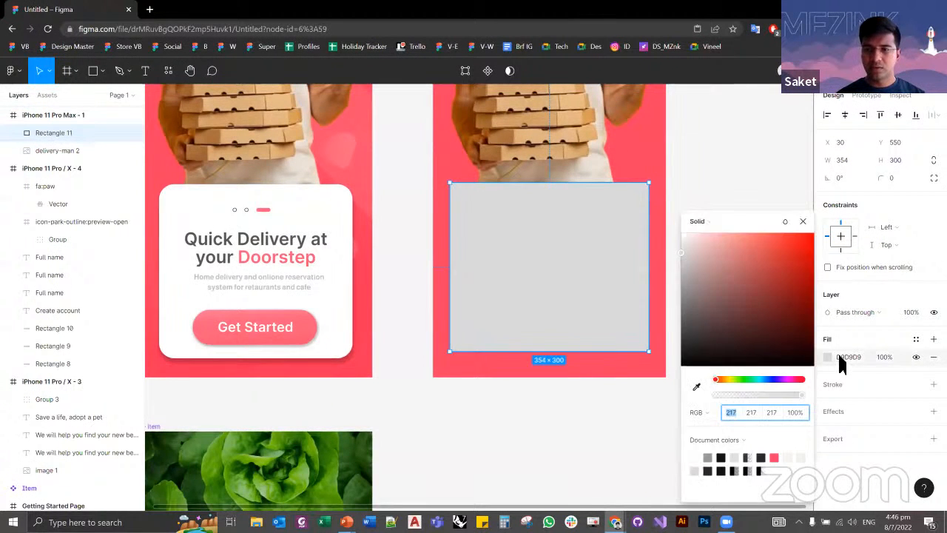
click(847, 357)
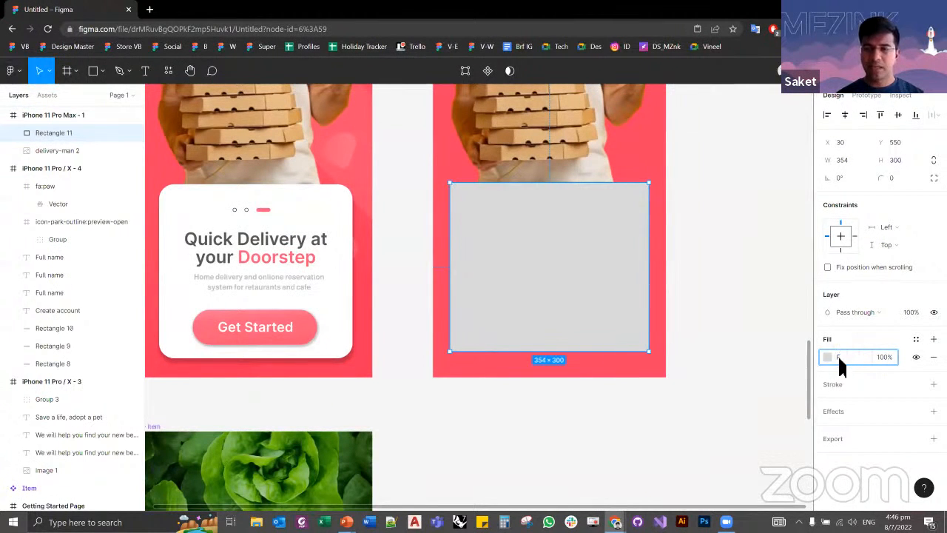
text(F)
key(Tab)
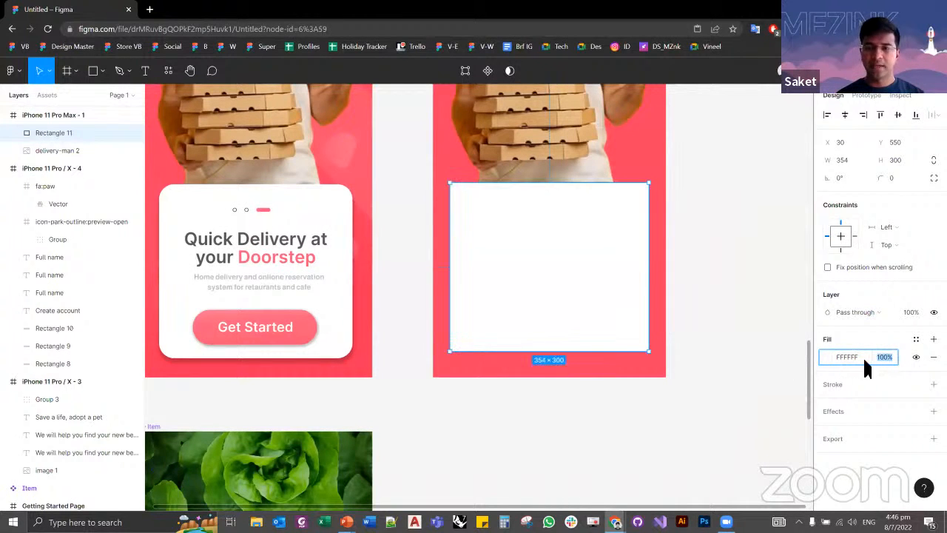
Step: Try a black 000000 fill on the rectangle and restore its white FFFFFF fill
click(860, 353)
text(0)
key(Return)
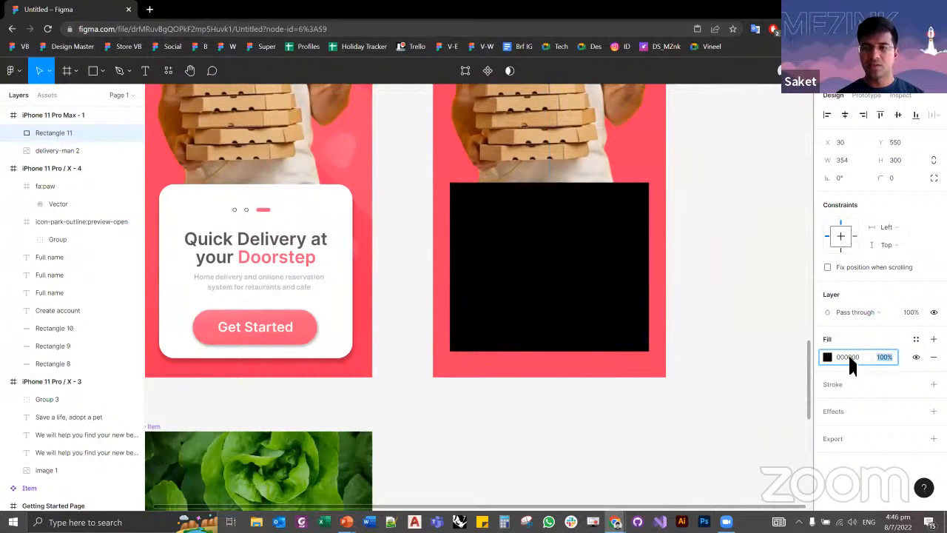
text(F)
key(Tab)
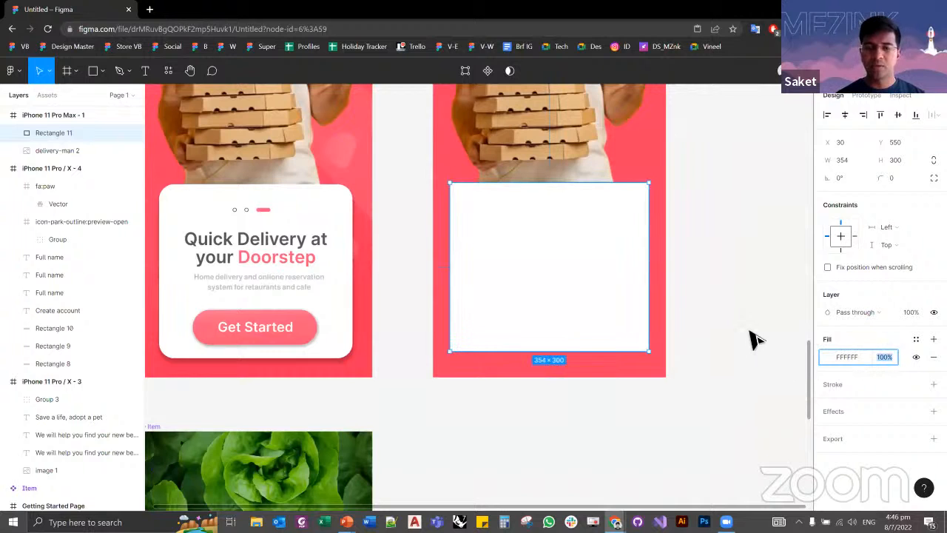
Step: Set the white rectangle's corner radius to 27 to match the card on the Getting Started Page
click(740, 318)
scroll(644, 289, up, 2)
scroll(644, 289, left, 2)
click(569, 299)
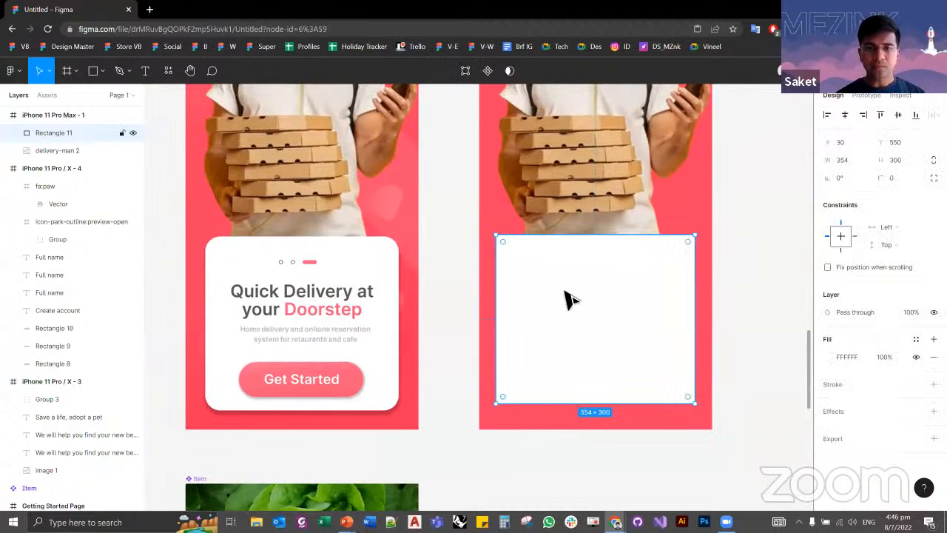
click(378, 264)
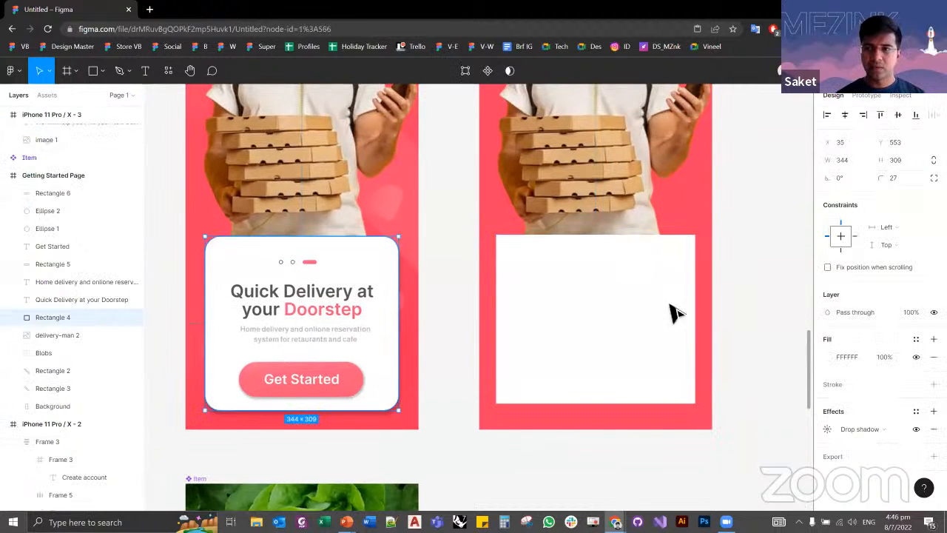
click(638, 298)
click(901, 176)
text(2)
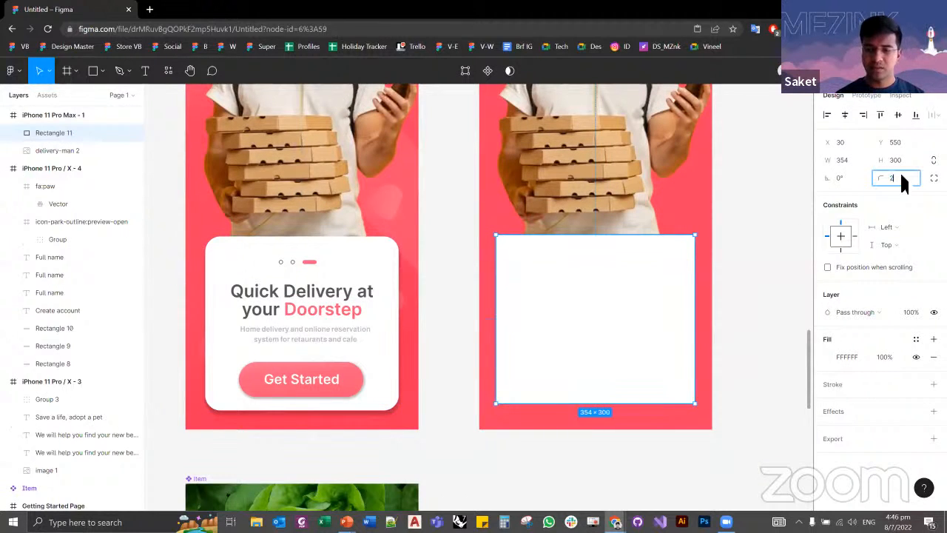
text(7)
key(Tab)
click(761, 282)
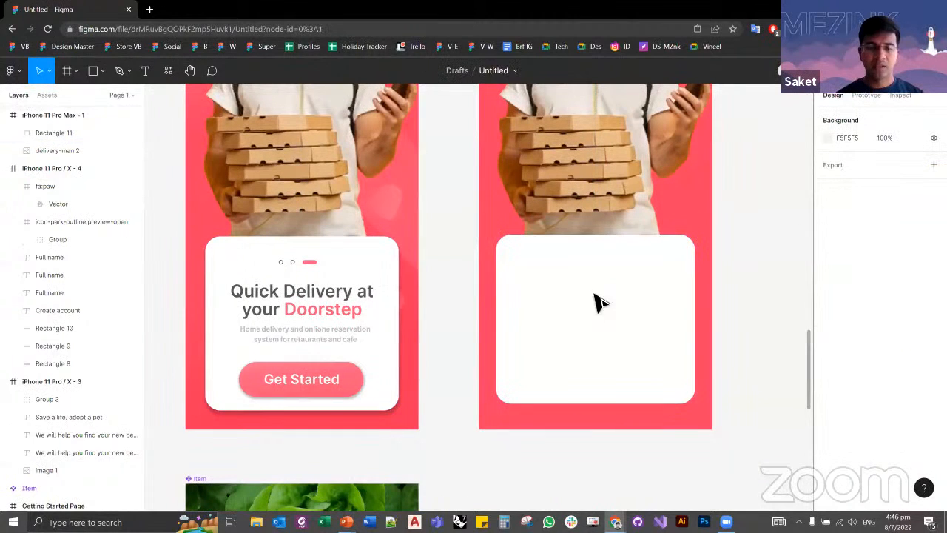
Step: Examine the text layers and the white card's settings on the Getting Started Page and compare them with the new card
click(329, 311)
click(329, 334)
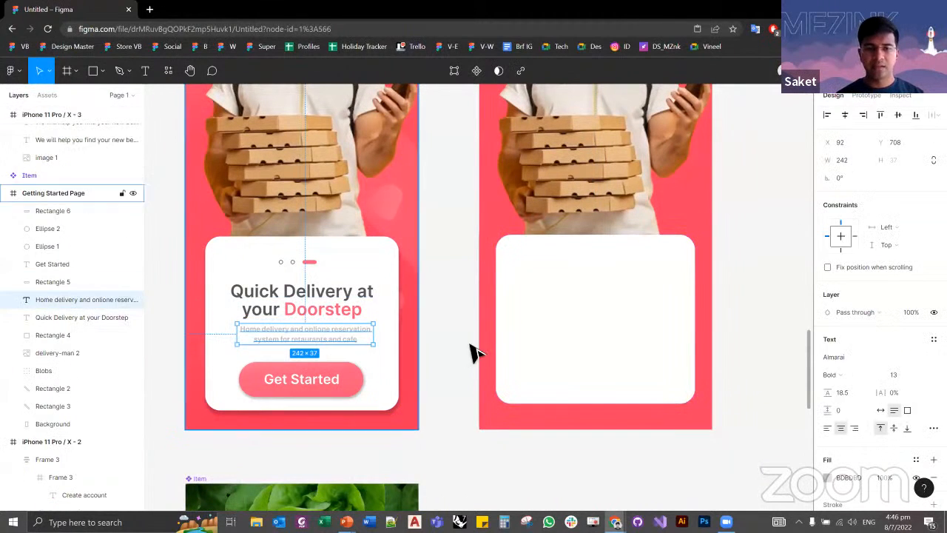
click(448, 377)
scroll(323, 416, up, 3)
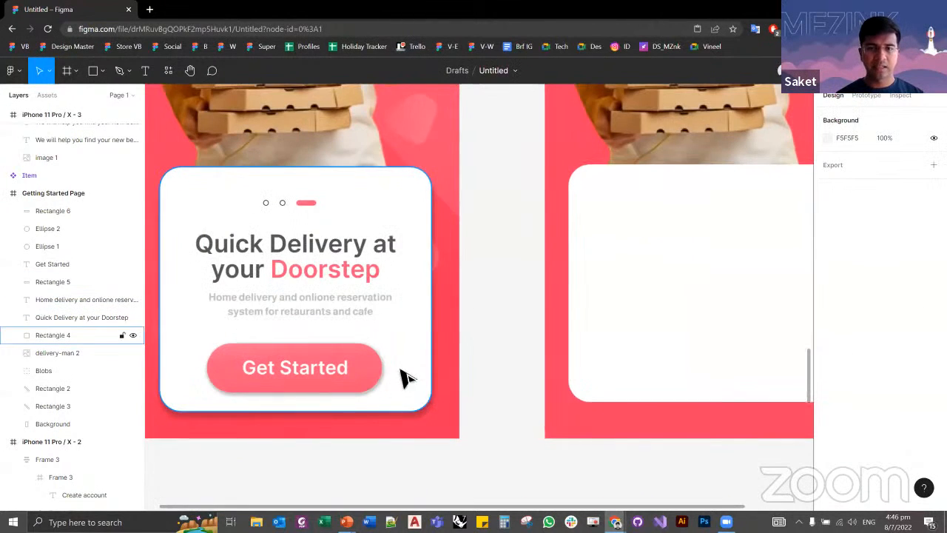
scroll(294, 374, down, 1)
click(405, 329)
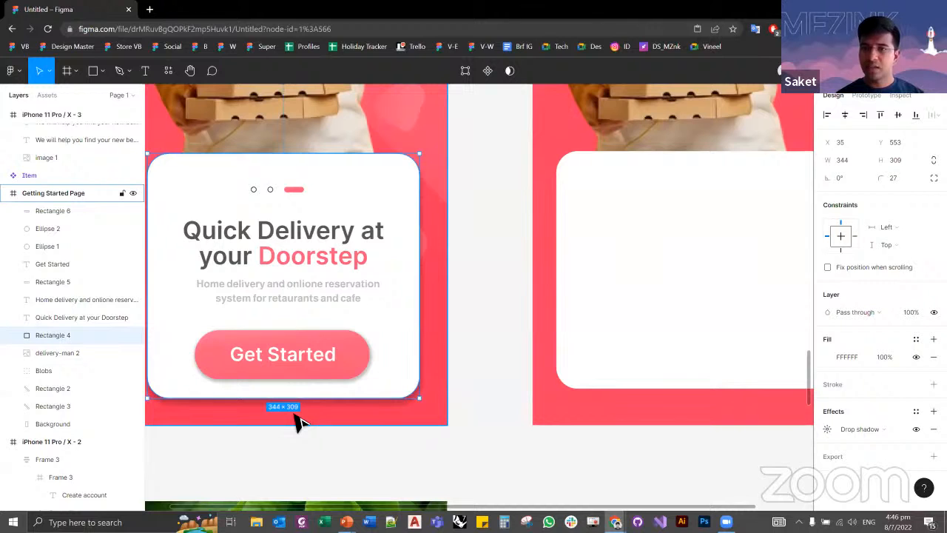
click(621, 268)
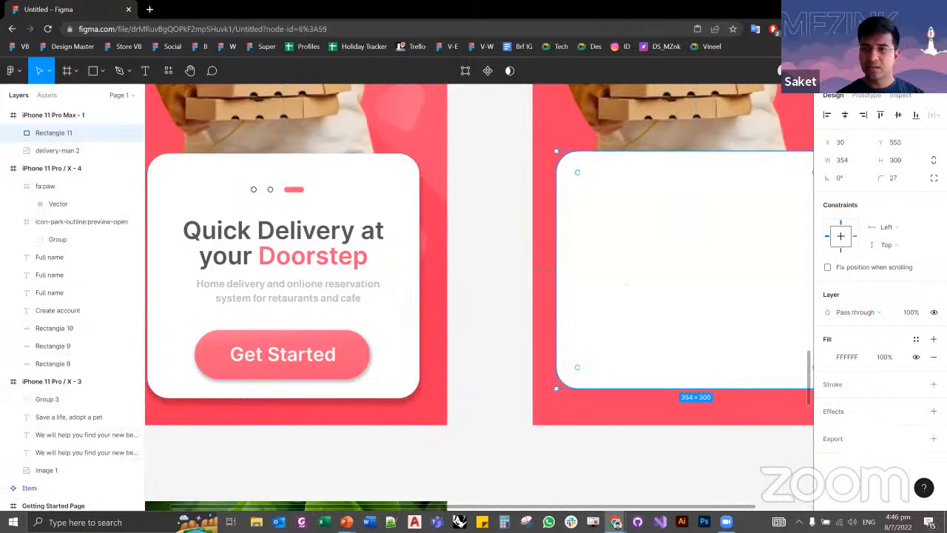
Step: Set the height of the new white card to 310
click(895, 160)
text(310)
key(Return)
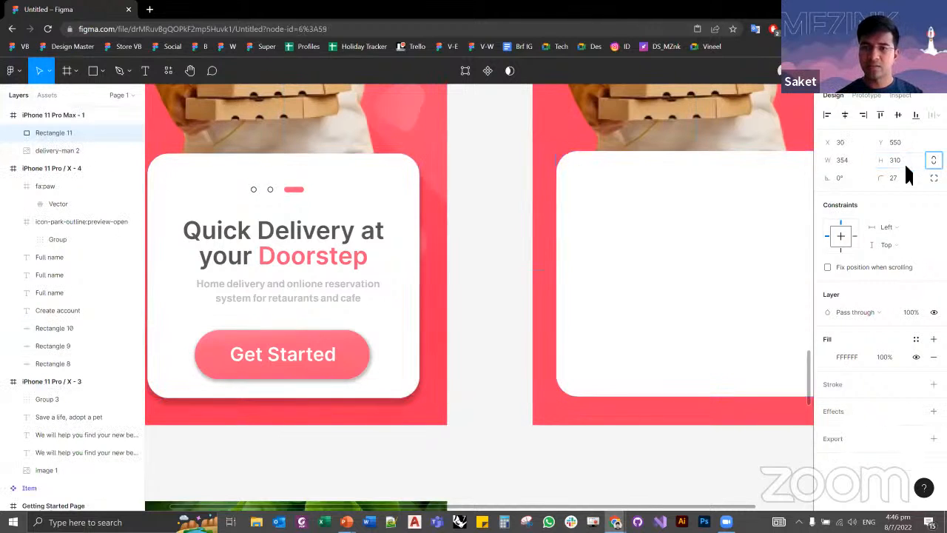
click(475, 338)
scroll(485, 305, down, 1)
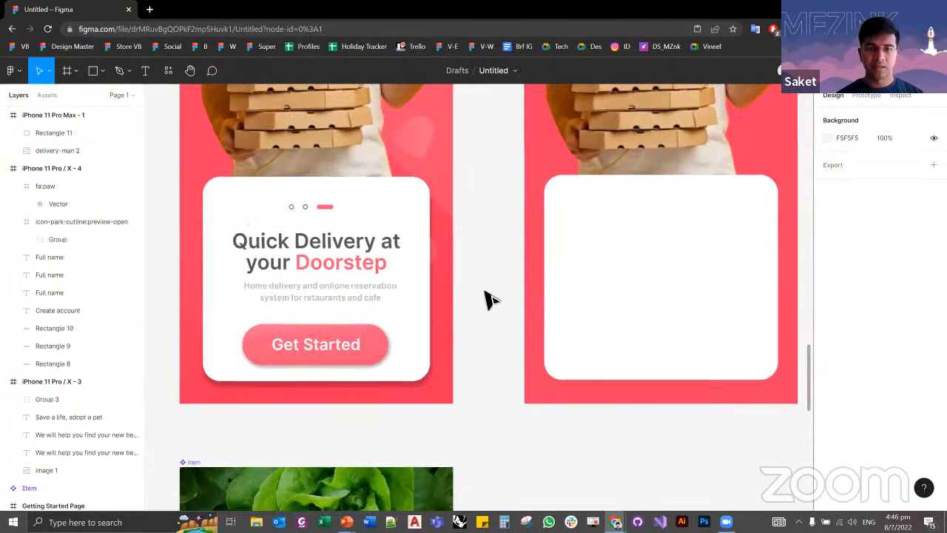
Step: Draw a rectangle about 240 × 59 near the lower edge of the new white card for the button
drag(349, 340, 304, 361)
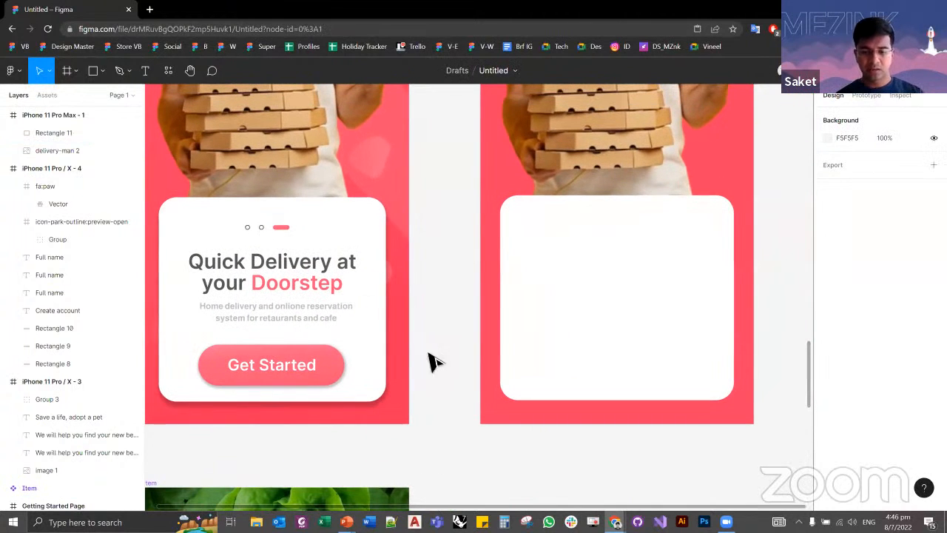
key(r)
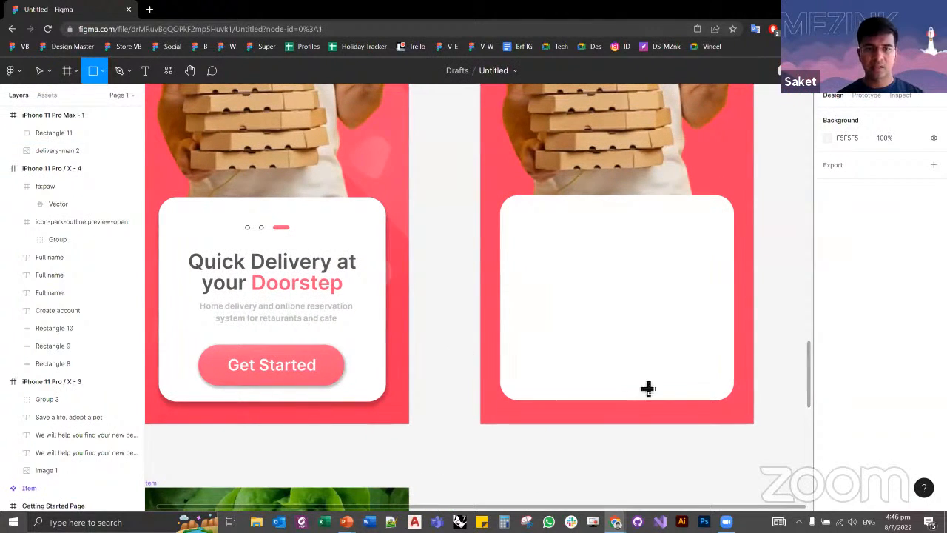
drag(542, 351, 700, 391)
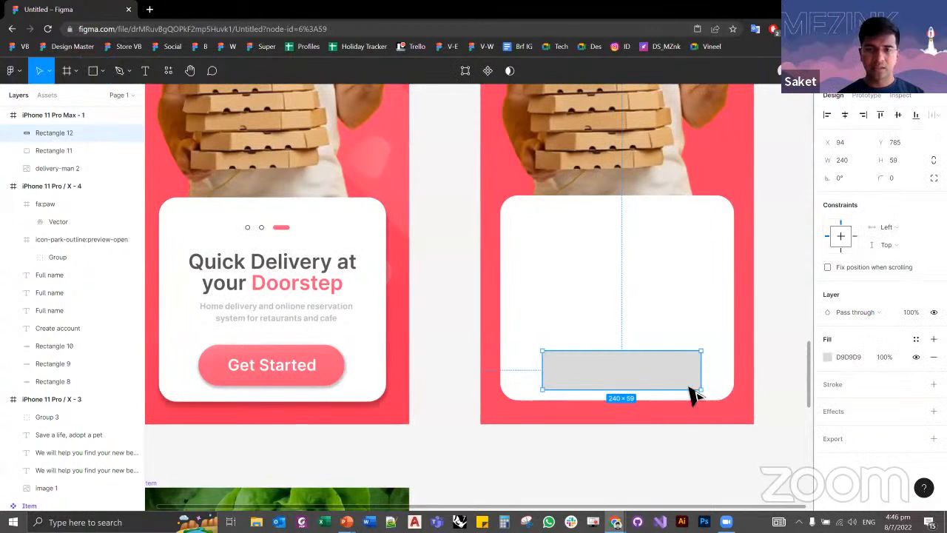
Step: Resize the grey rectangle to 221 × 62 to match the Get Started button on the Getting Started Page
click(329, 367)
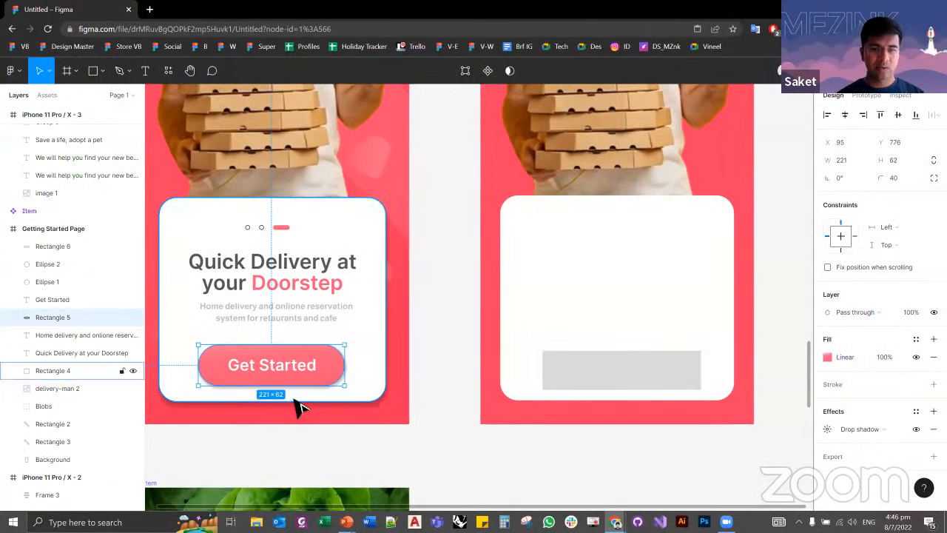
click(619, 359)
click(857, 160)
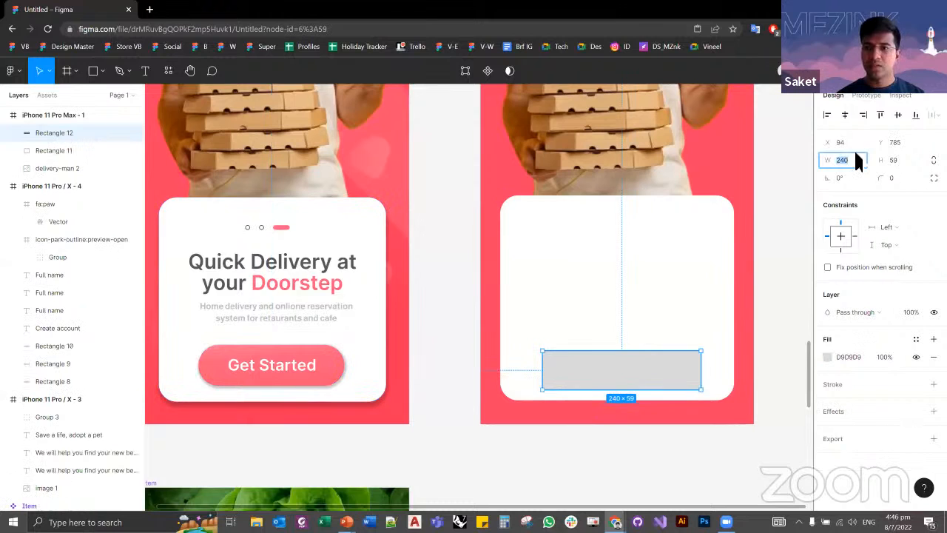
text(221)
key(Tab)
text(62)
key(Return)
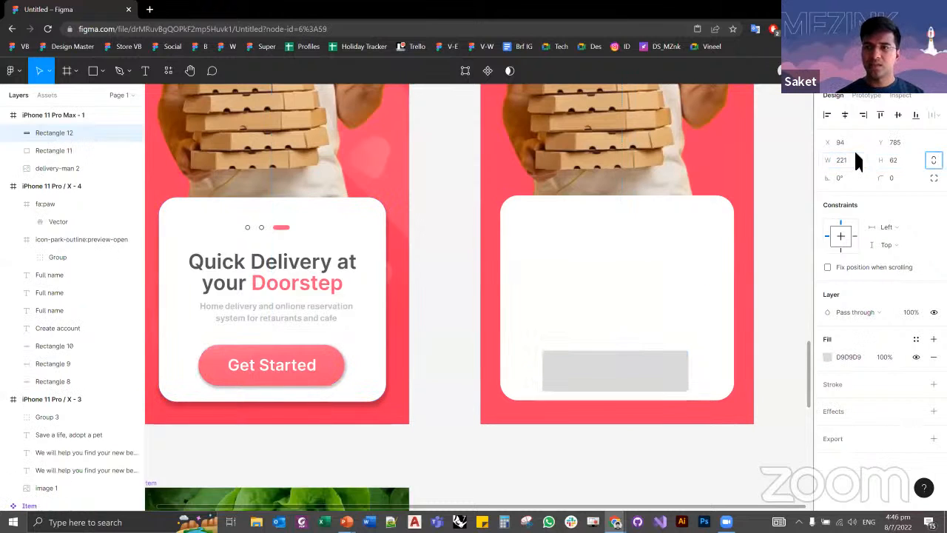
Step: Set the grey rectangle's width to 220 and height to 60
click(849, 158)
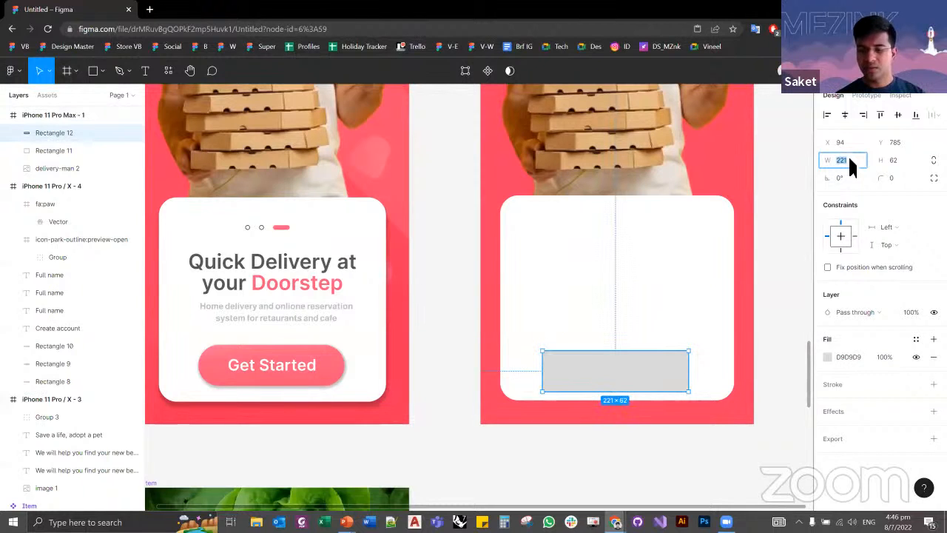
text(220)
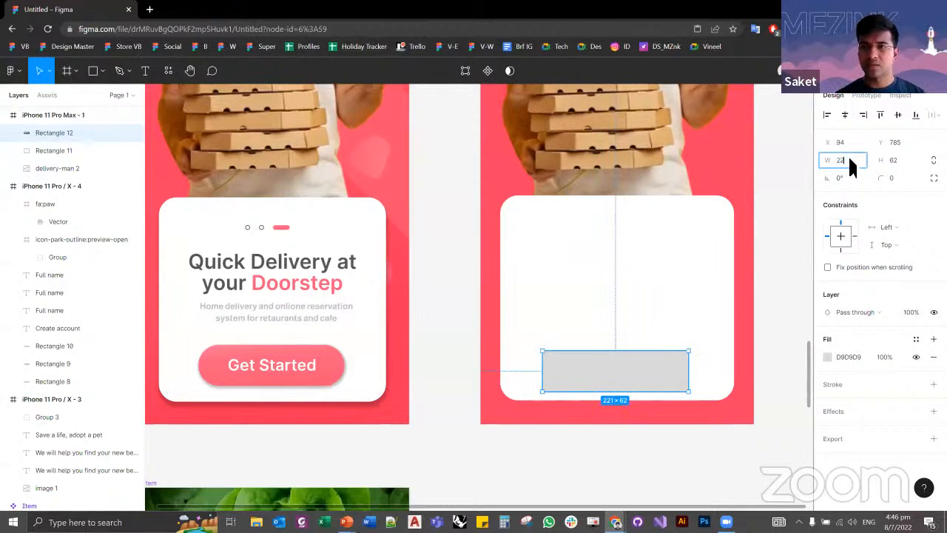
key(Tab)
text(60)
key(Tab)
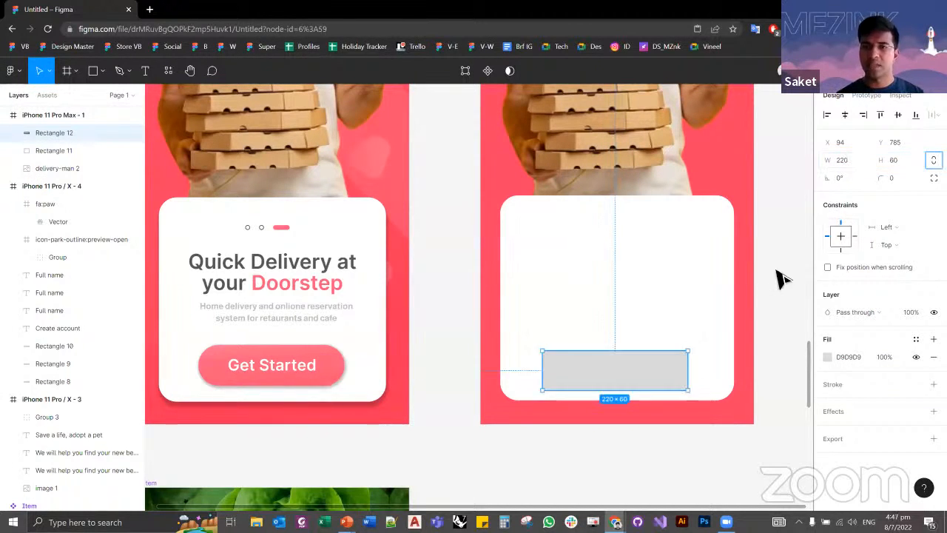
Step: Nudge the grey rectangle to X 90 and Y 780 while checking its distances to the card's edges
click(777, 272)
click(625, 372)
key(alt)
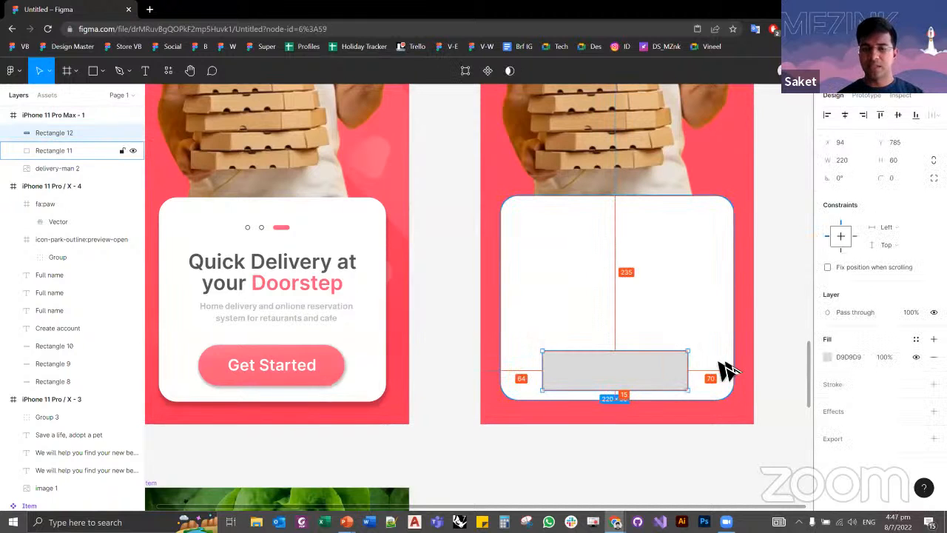
key(Up)
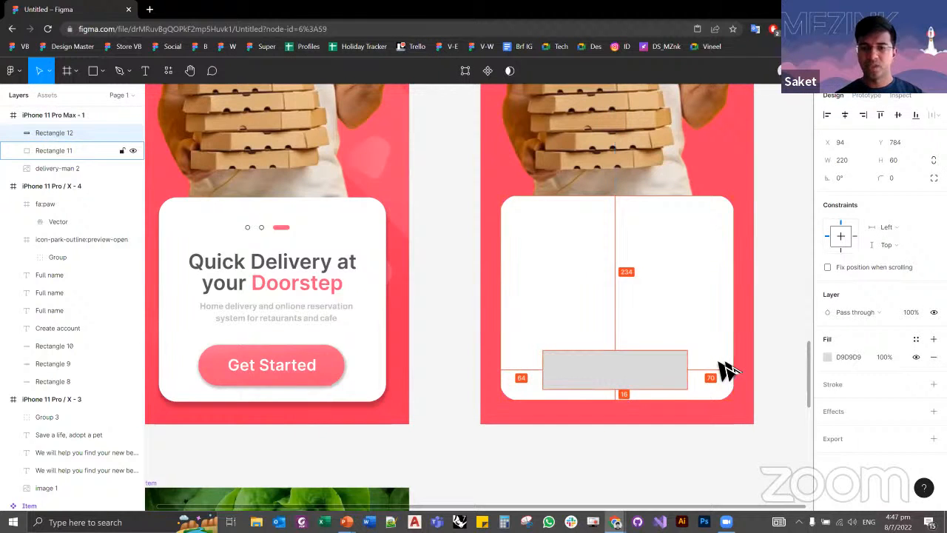
key(Up)
key(Up)
key(Up)
key(Up)
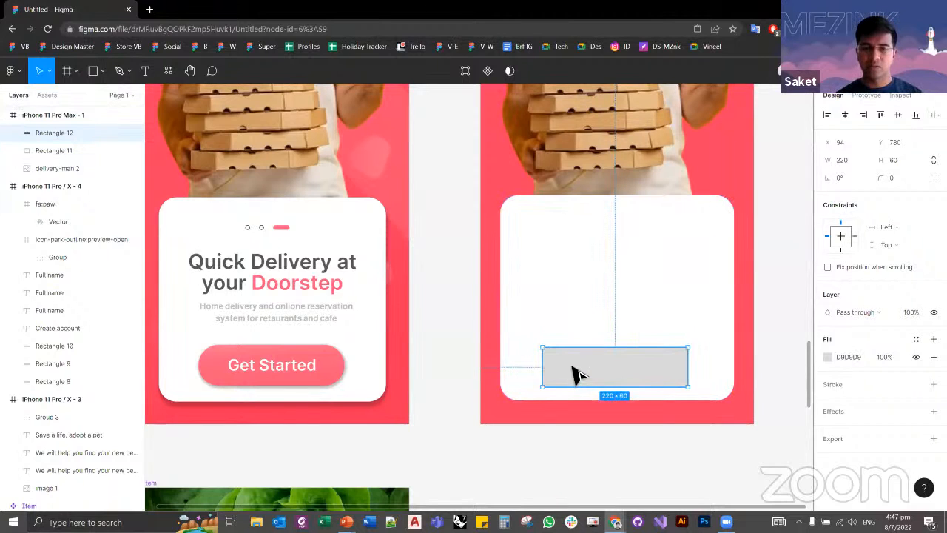
key(Left)
key(Left)
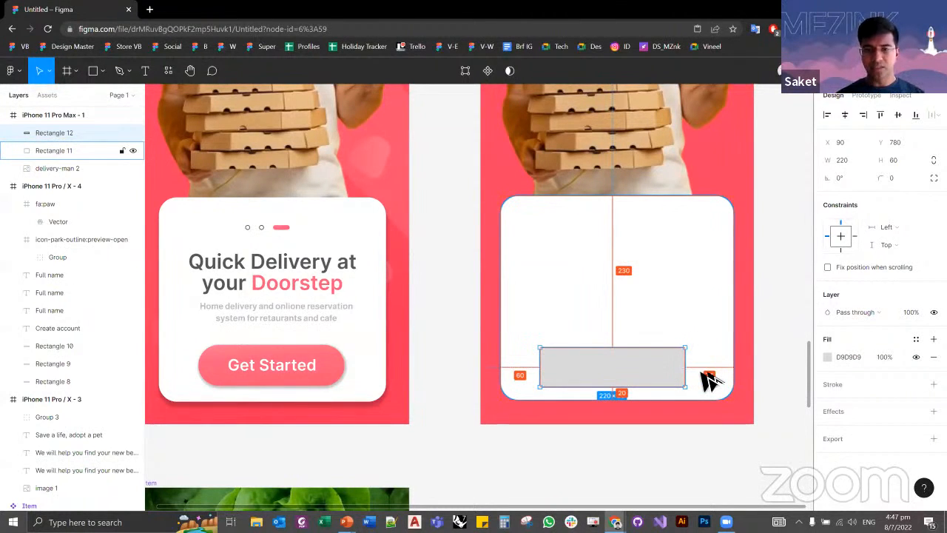
Step: Nudge the grey rectangle to X 94 and Y 784 inside the white card
key(Down)
key(Down)
key(Down)
key(Down)
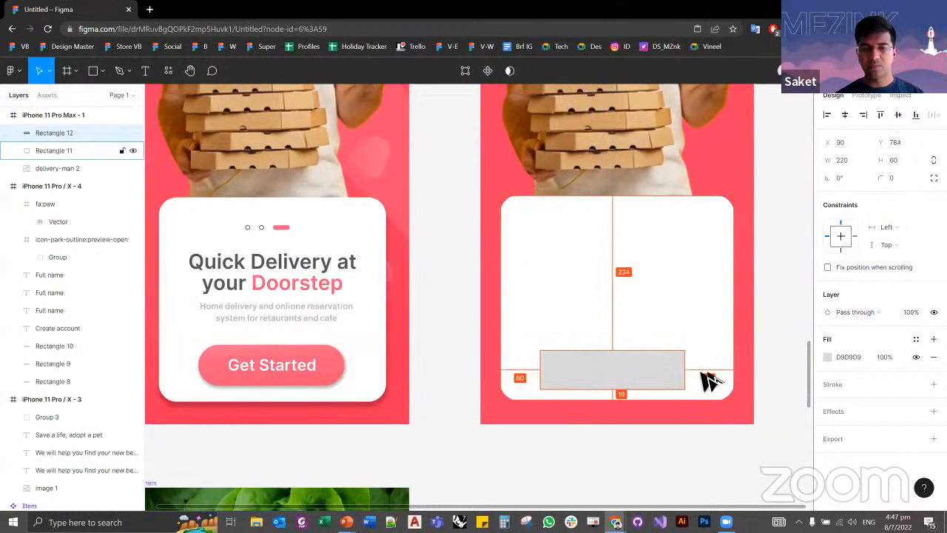
key(Right)
key(Right)
key(Right)
key(Right)
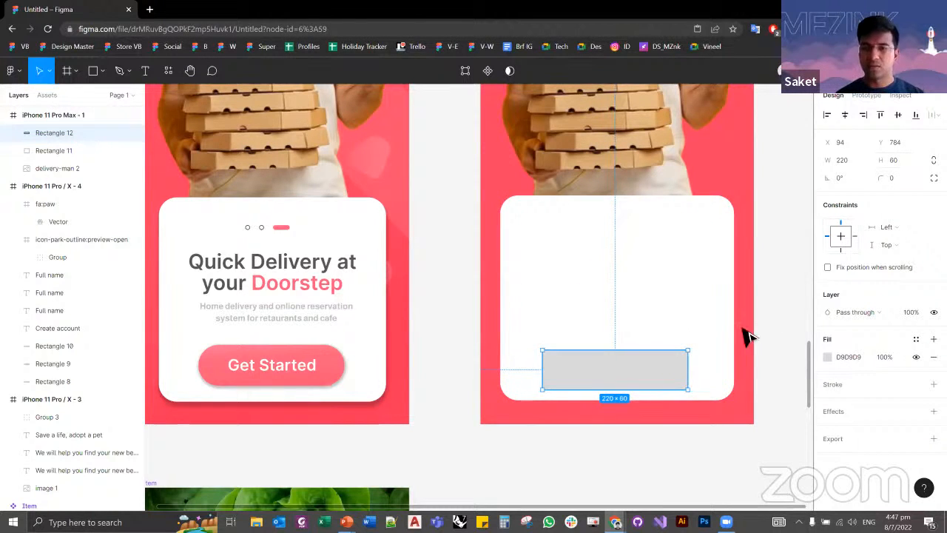
Step: Adjust the grey rectangle's width to 226 so its side margins to the white card are equal
key(alt)
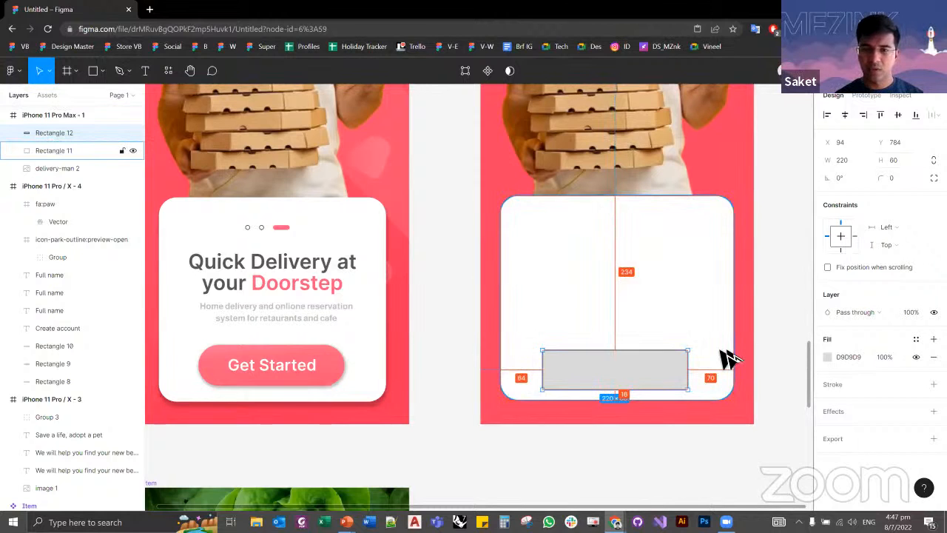
click(853, 161)
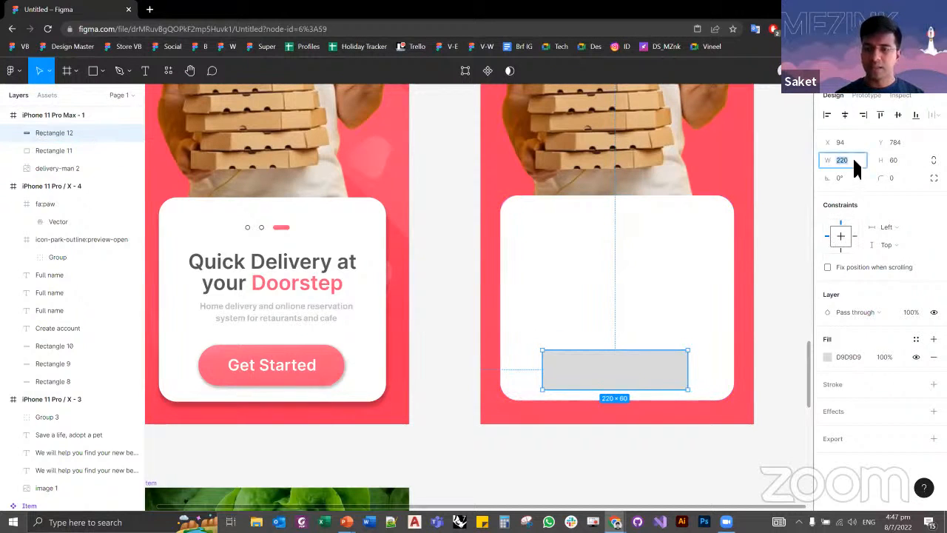
key(Up)
key(Up)
key(Up)
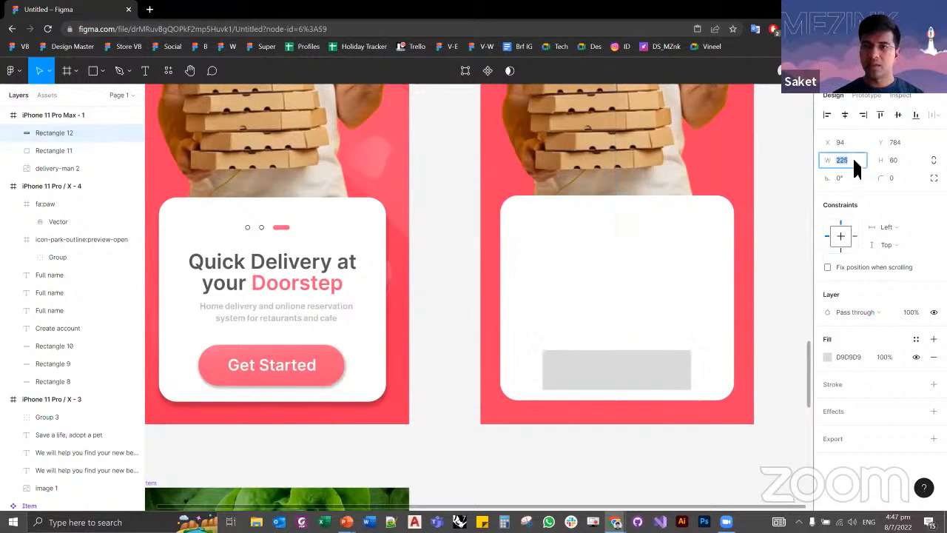
key(Up)
key(Up)
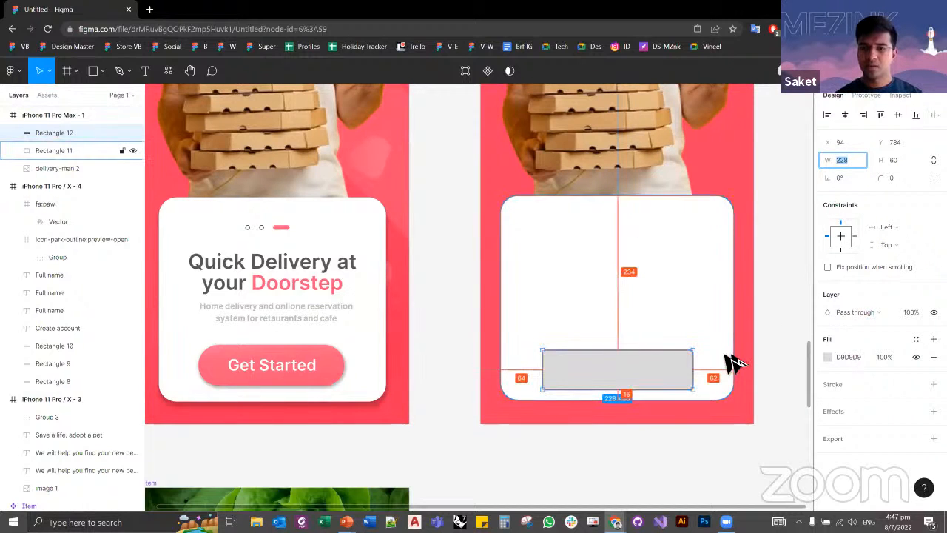
key(Down)
key(Down)
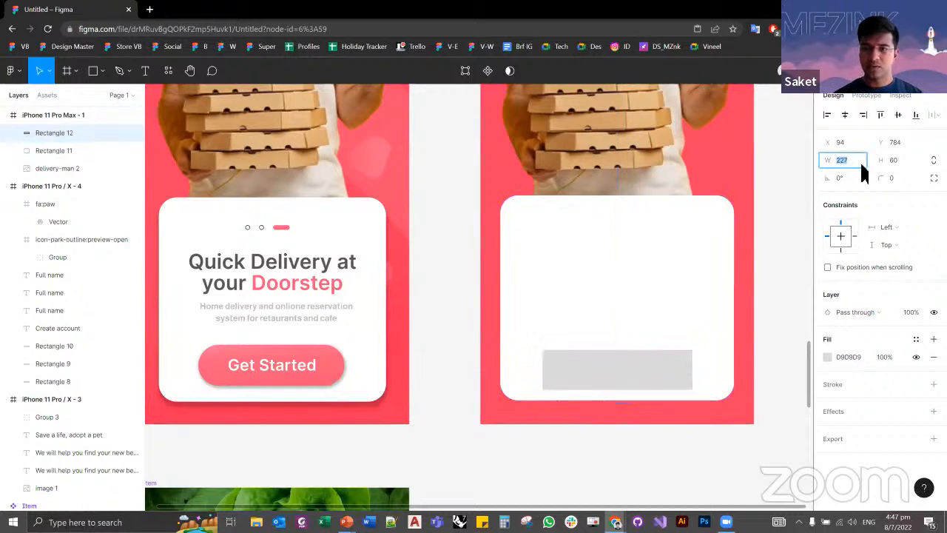
key(alt)
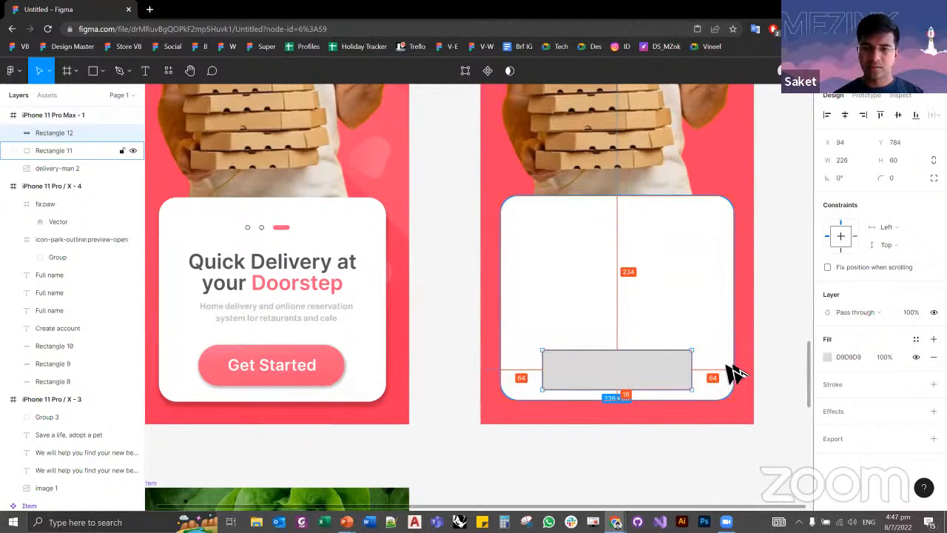
Step: Try a corner radius of 50 on the grey rectangle and undo it
click(786, 397)
scroll(691, 362, down, 2)
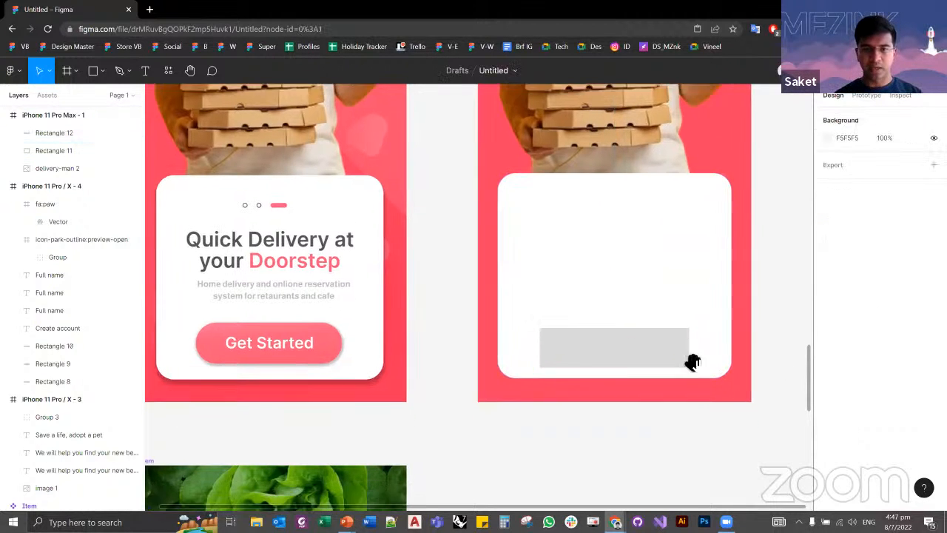
click(616, 353)
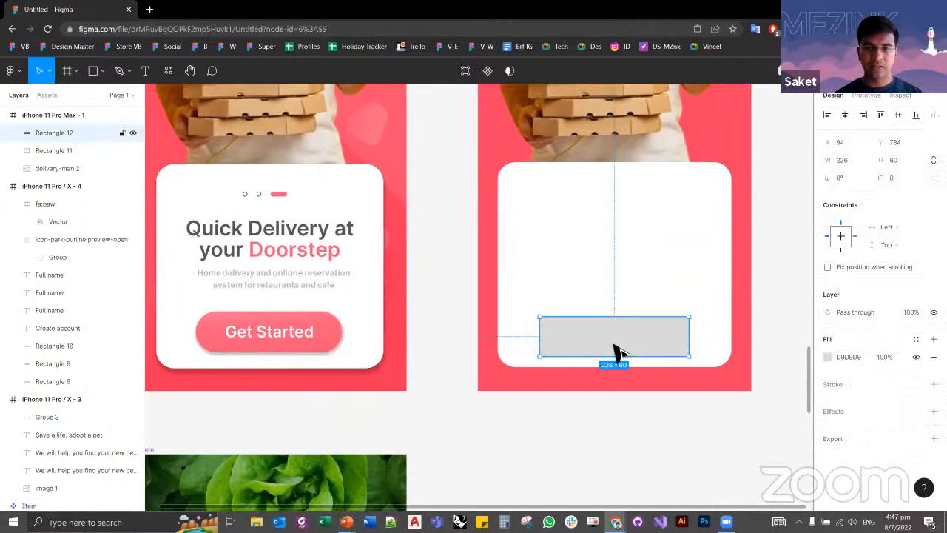
click(212, 325)
click(616, 349)
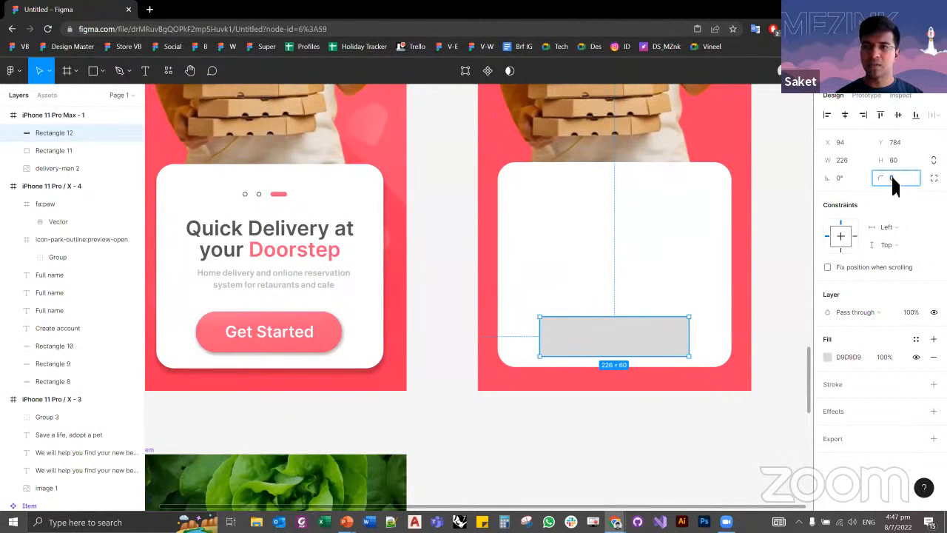
text(8)
text(0)
key(Return)
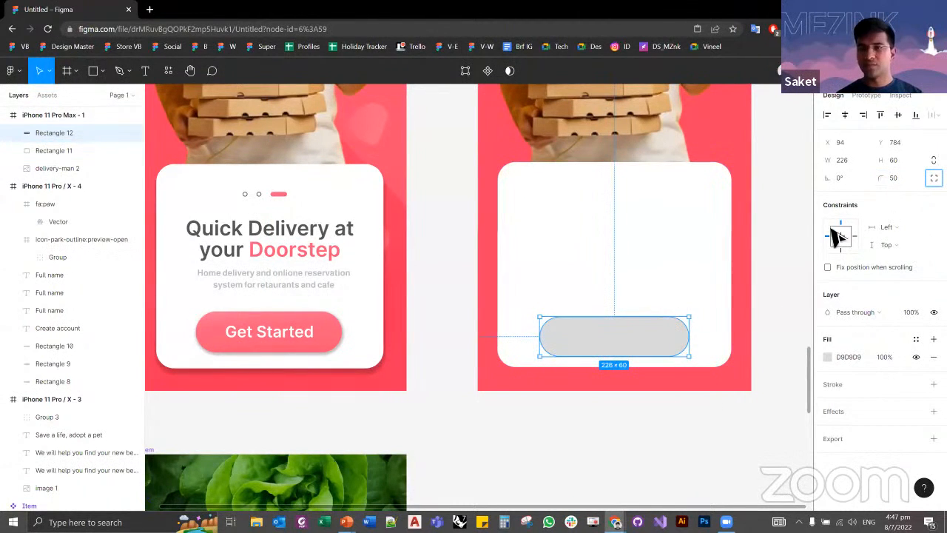
key(Escape)
scroll(664, 355, up, 4)
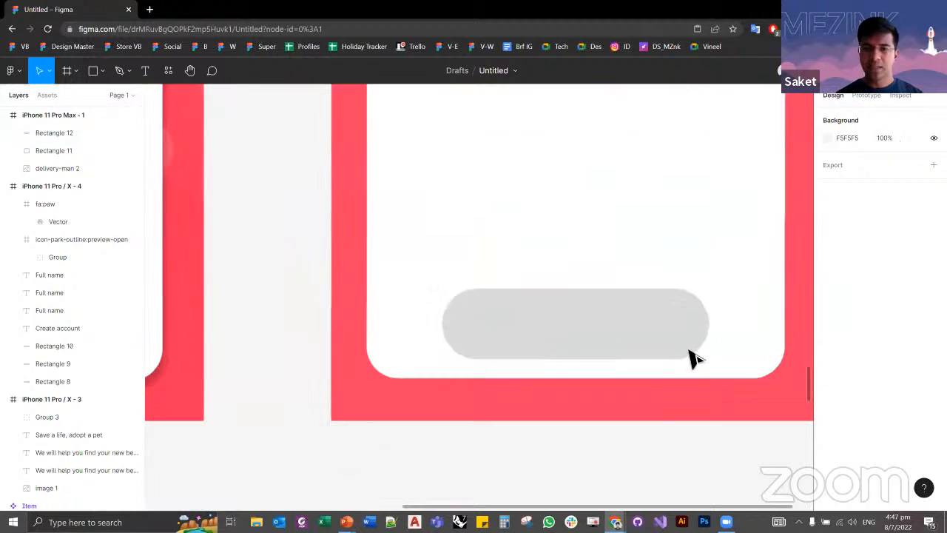
click(687, 345)
key(ctrl+z)
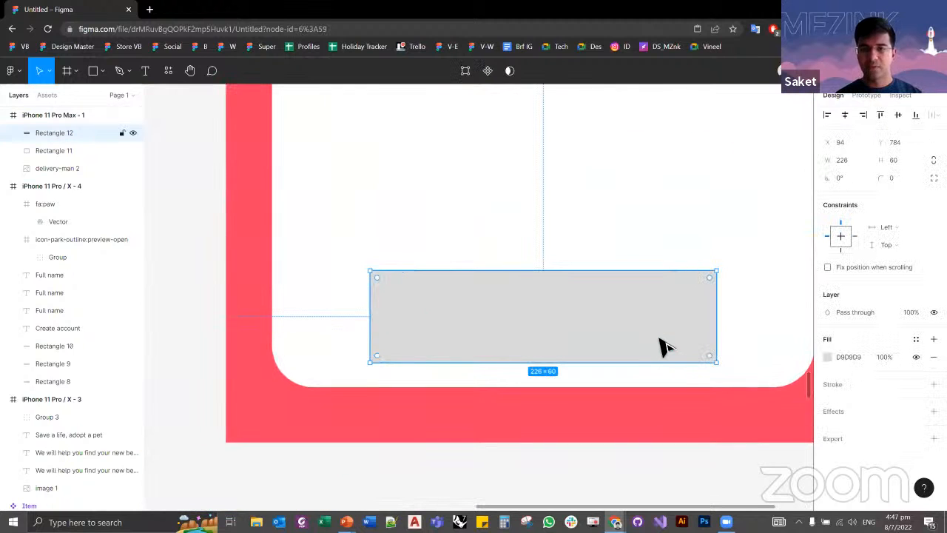
Step: Round the grey rectangle's corners fully into a pill shape with a radius of 30
click(683, 421)
click(657, 316)
drag(711, 280, 558, 355)
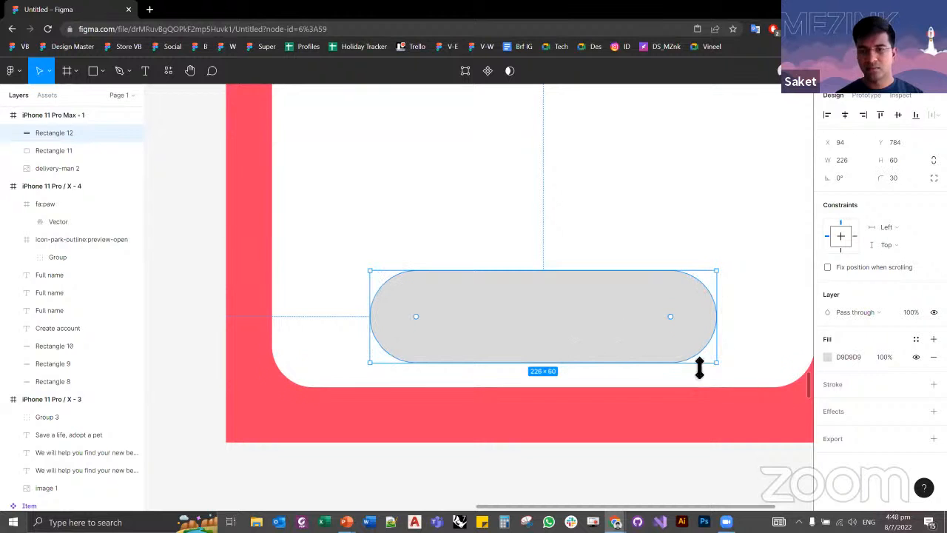
scroll(412, 306, down, 5)
click(351, 348)
Step: Change the fill type of the grey pill rectangle on the white card from solid to a linear gradient
scroll(389, 325, up, 5)
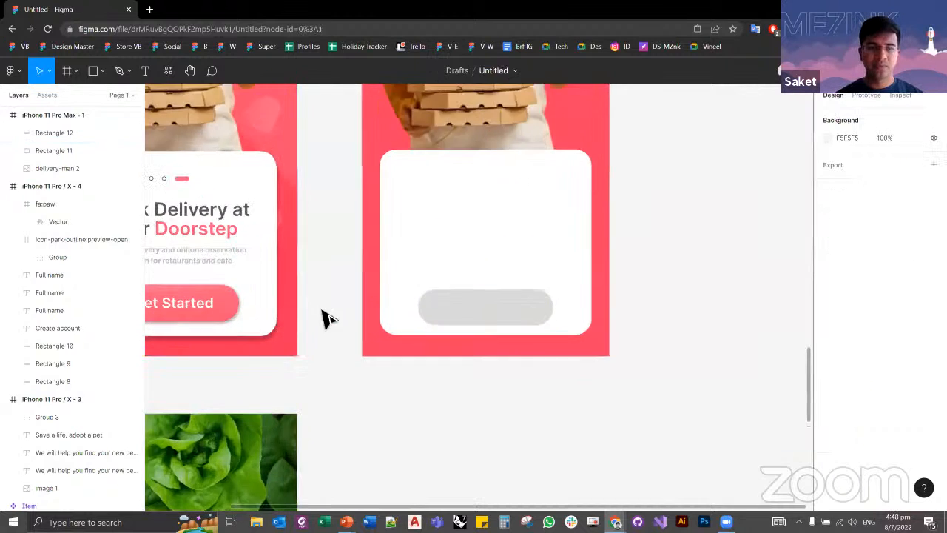
click(268, 300)
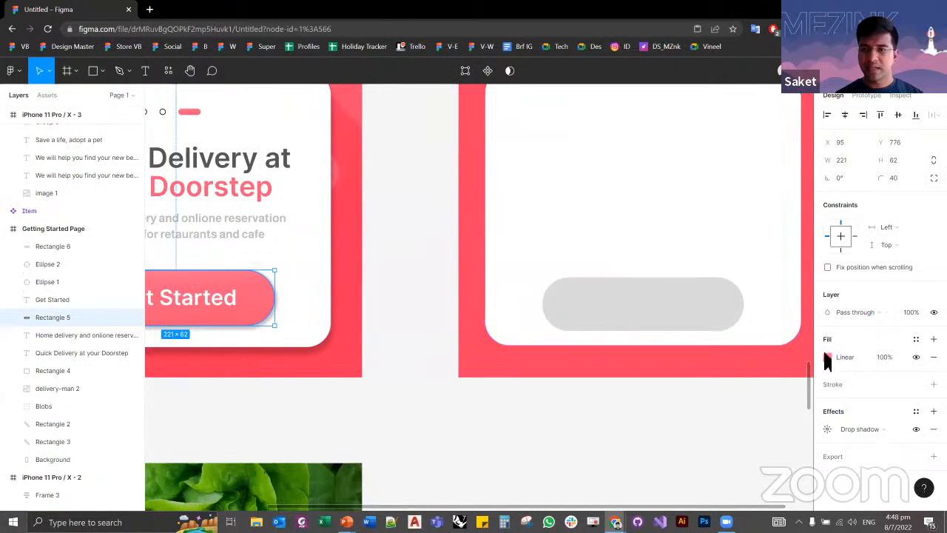
click(657, 307)
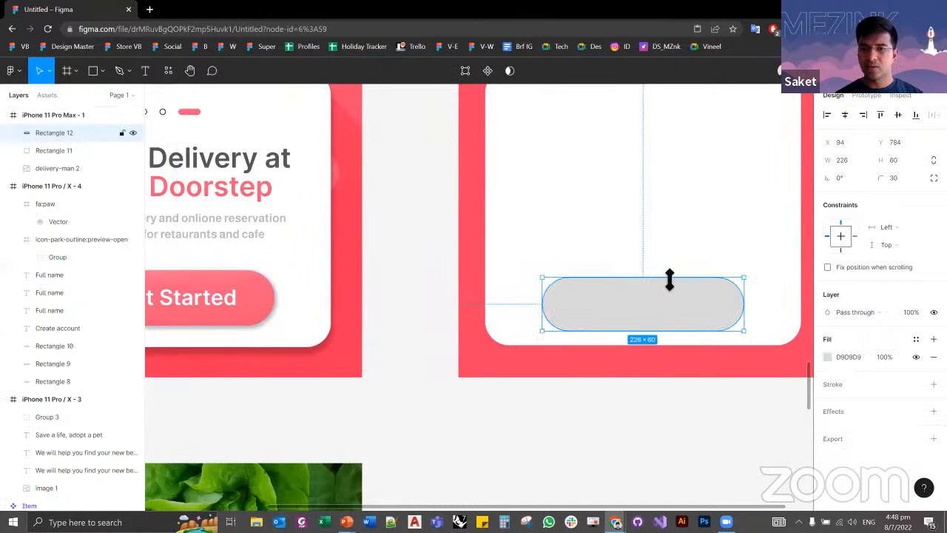
click(827, 355)
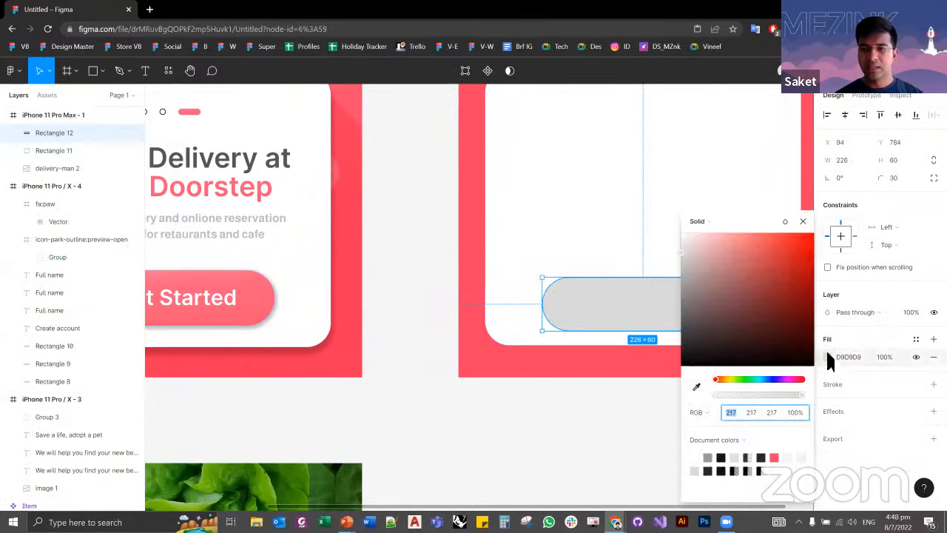
click(707, 222)
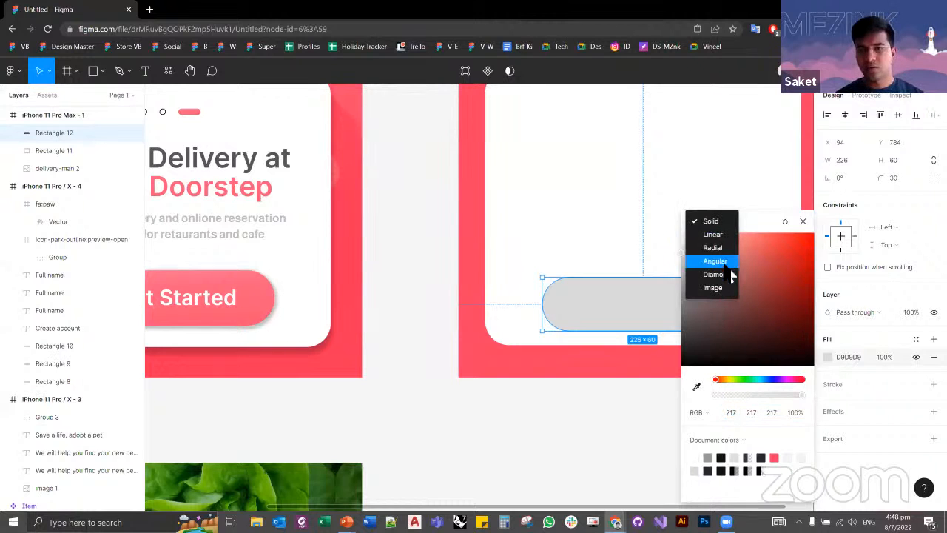
click(708, 409)
click(701, 411)
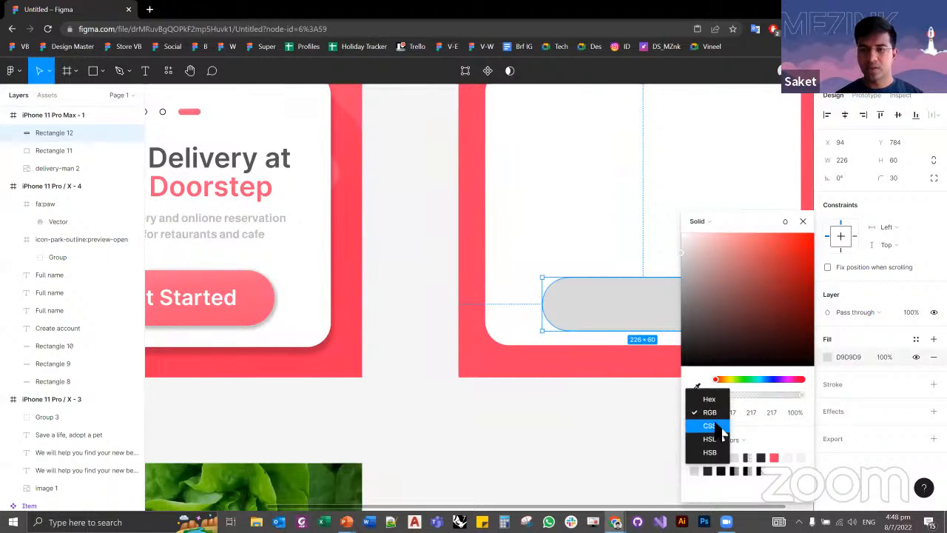
click(716, 419)
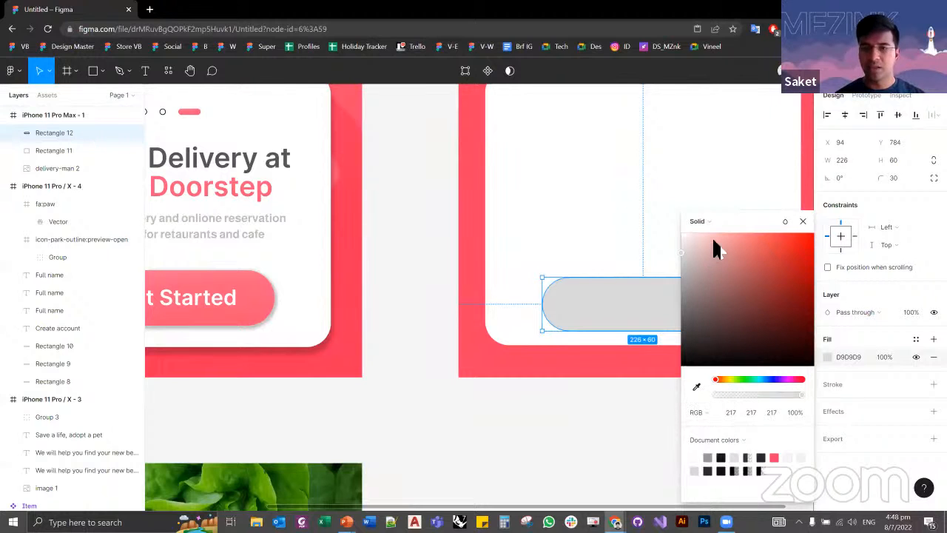
click(709, 220)
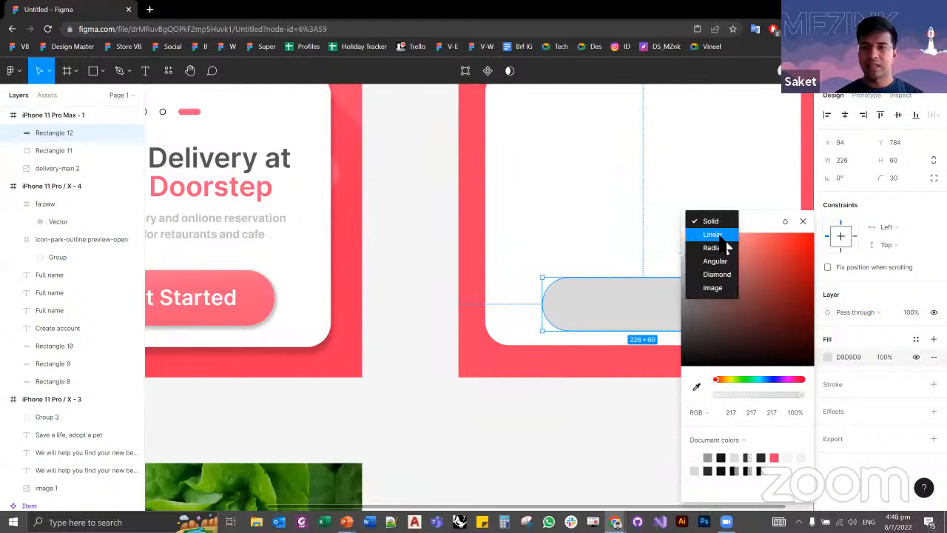
click(720, 237)
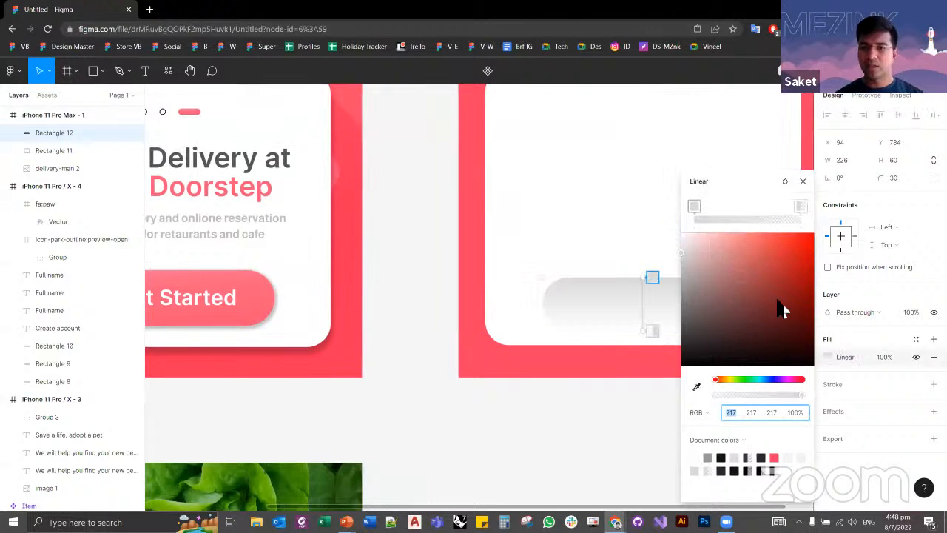
click(699, 181)
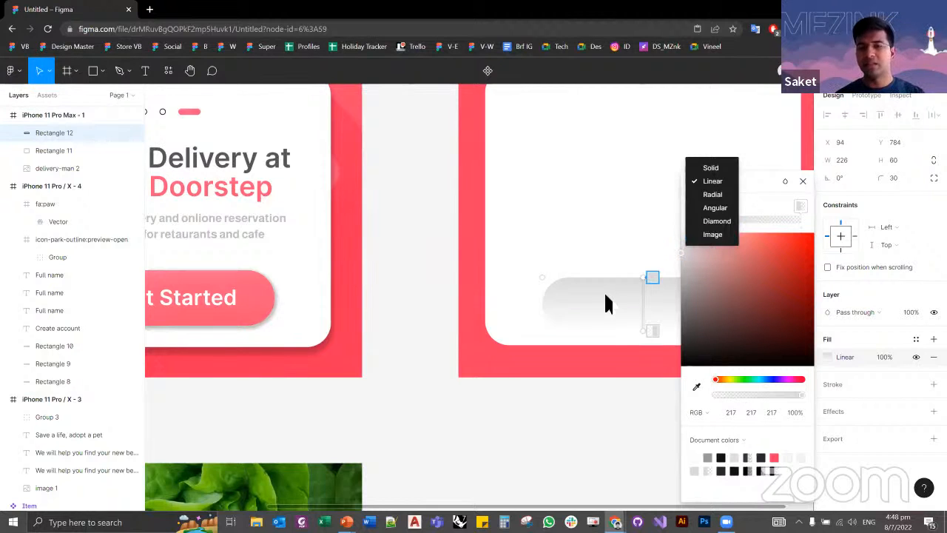
click(761, 189)
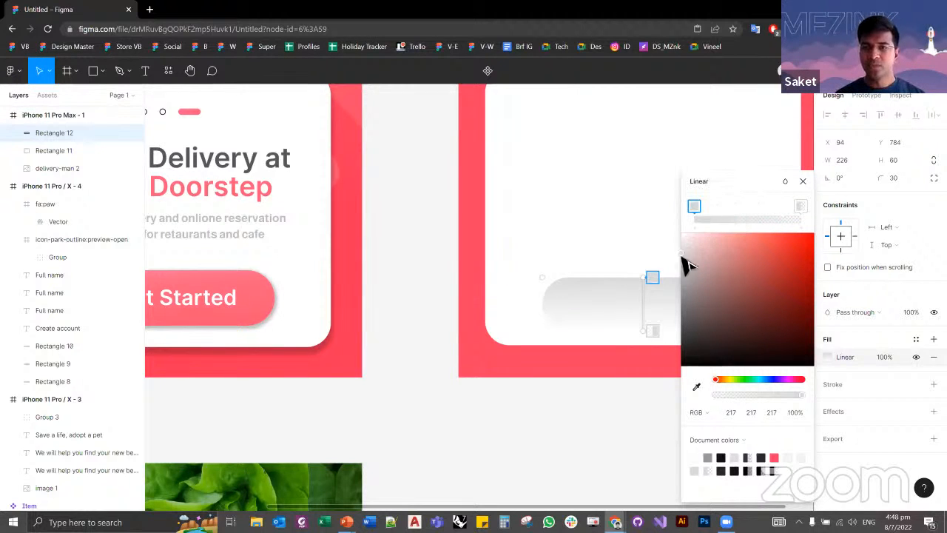
key(Escape)
key(Escape)
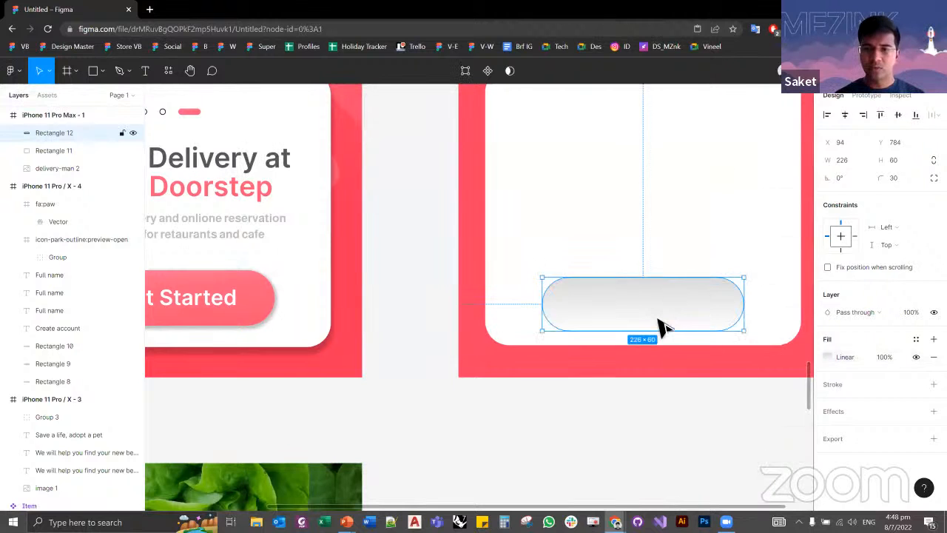
click(657, 312)
click(827, 356)
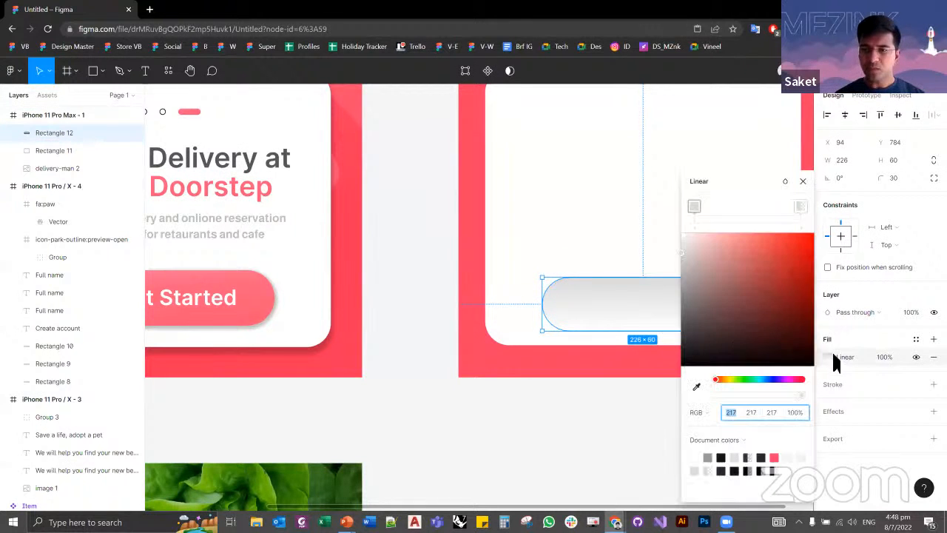
click(744, 440)
click(692, 423)
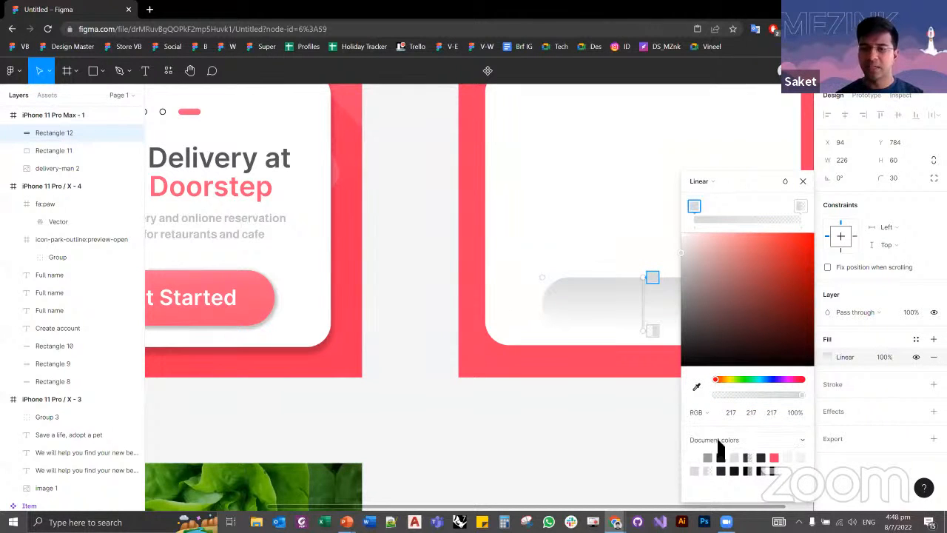
click(916, 339)
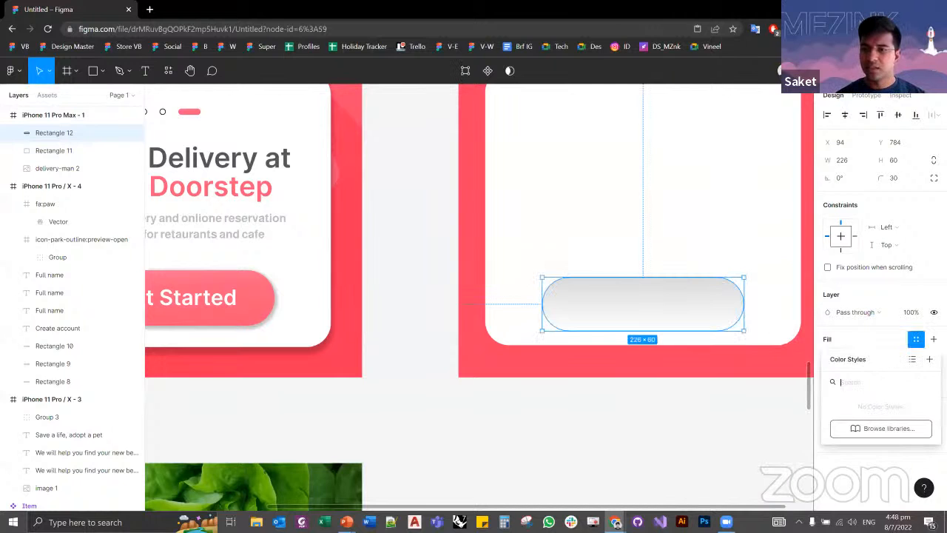
click(916, 338)
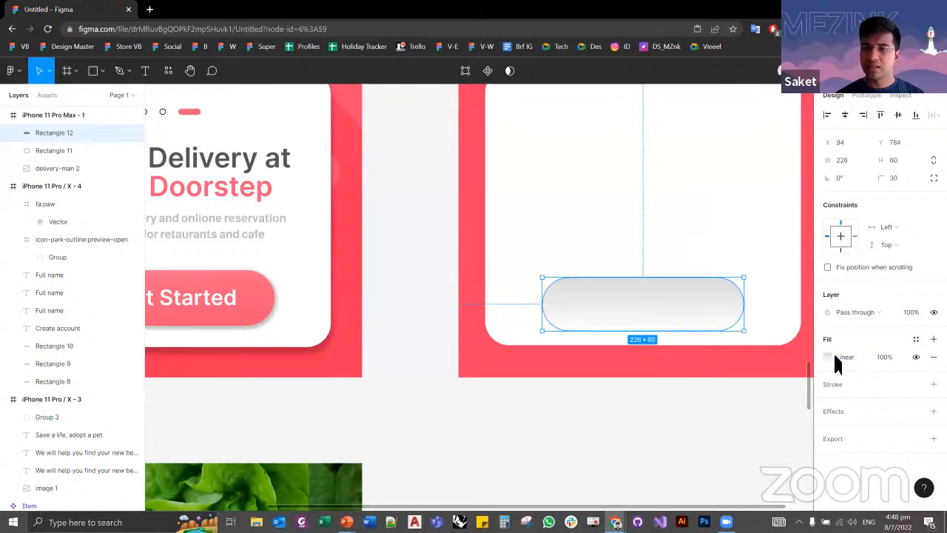
Step: Copy the pink linear gradient fill from the reference Get Started button onto the grey pill rectangle
click(256, 298)
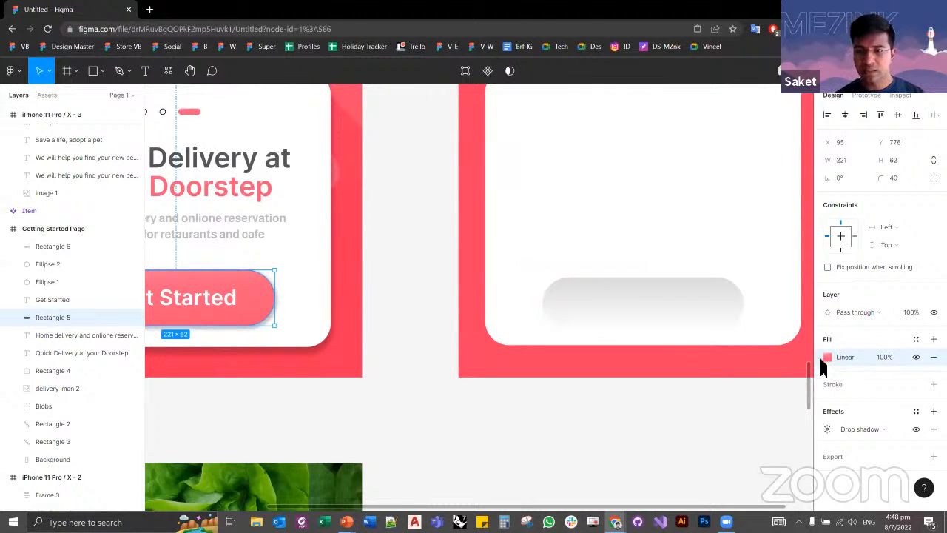
click(672, 318)
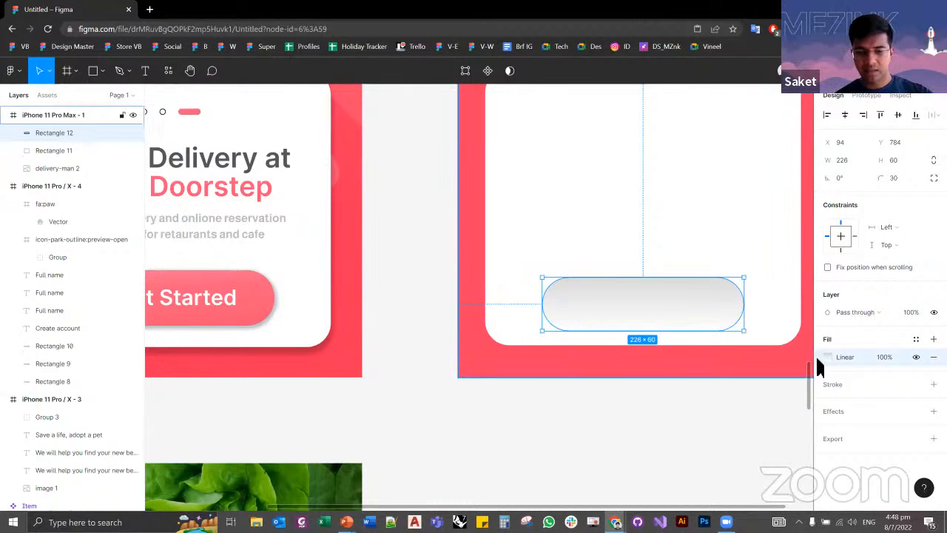
key(ctrl+v)
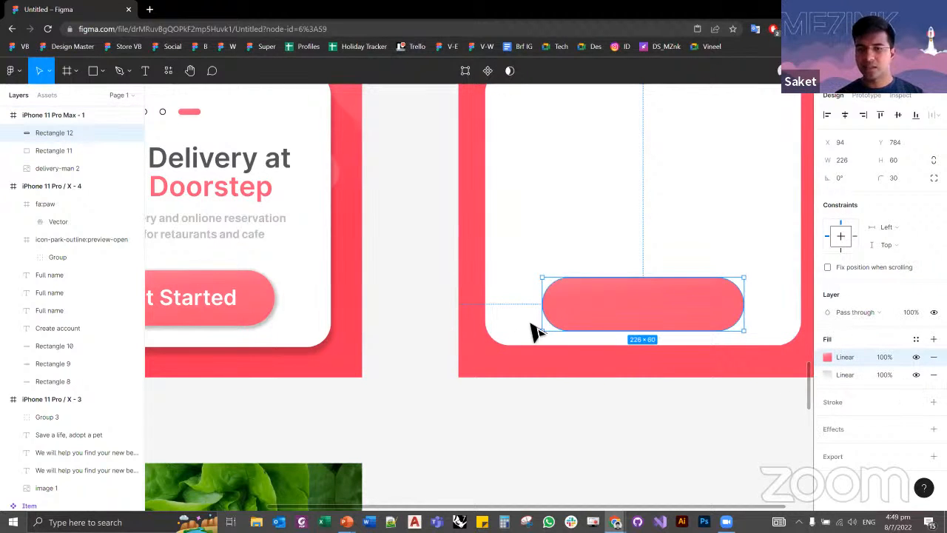
Step: Compare the reference Get Started button's fill and effects with the new pill, and measure the reference button's margins to its card
click(265, 311)
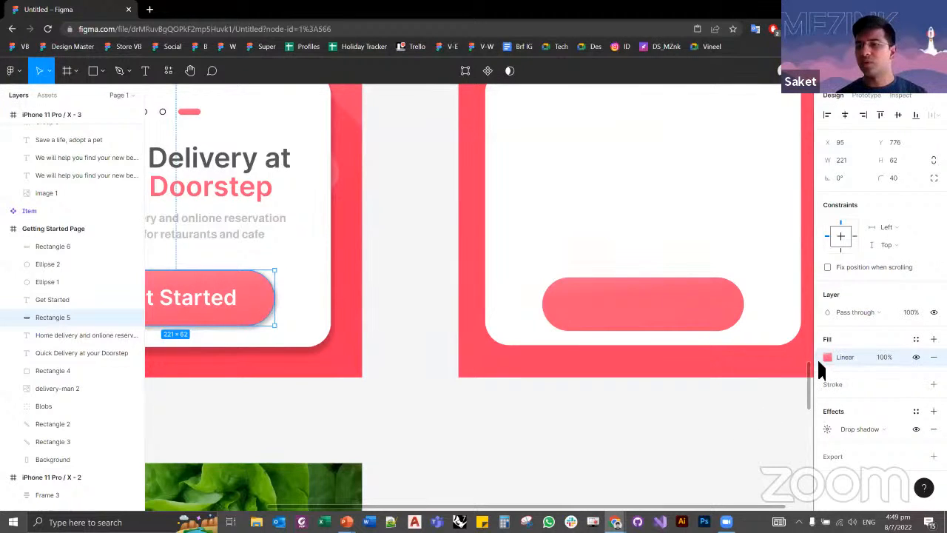
click(537, 417)
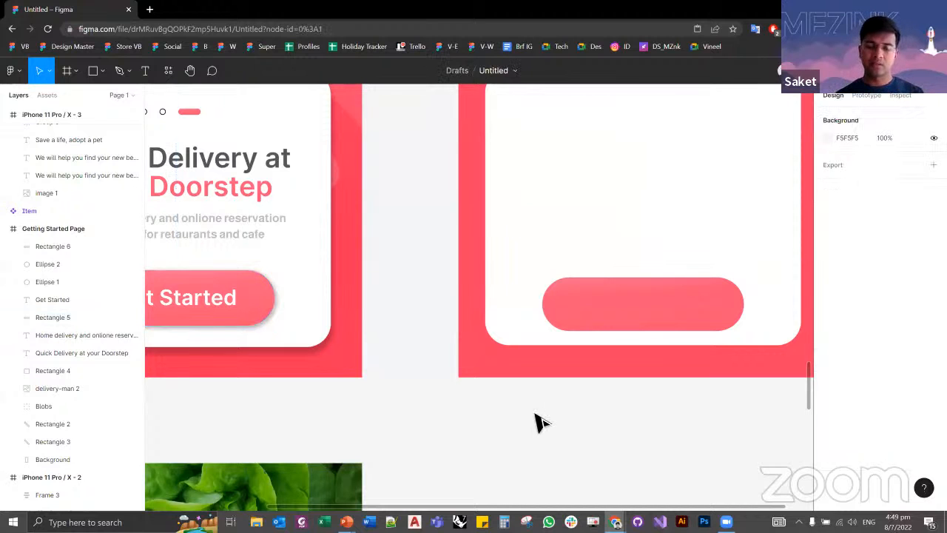
click(614, 305)
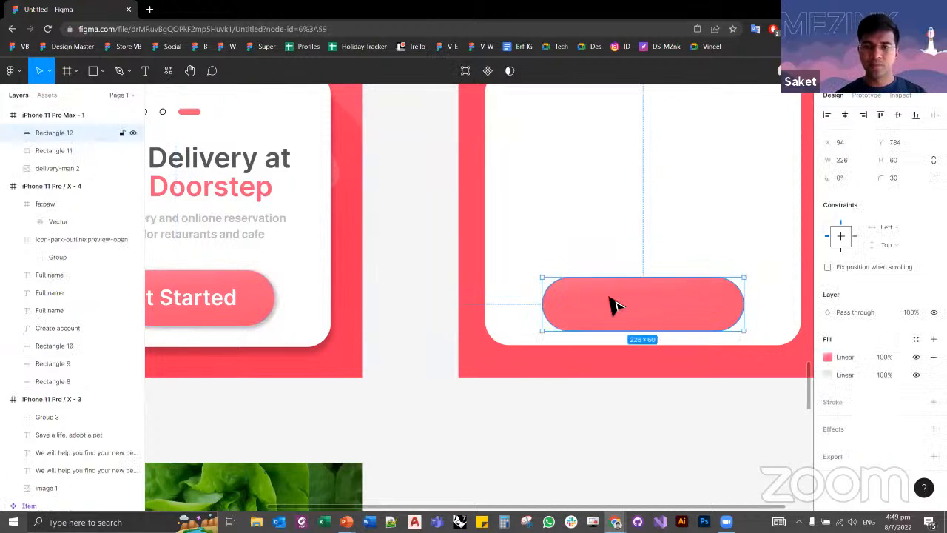
click(270, 309)
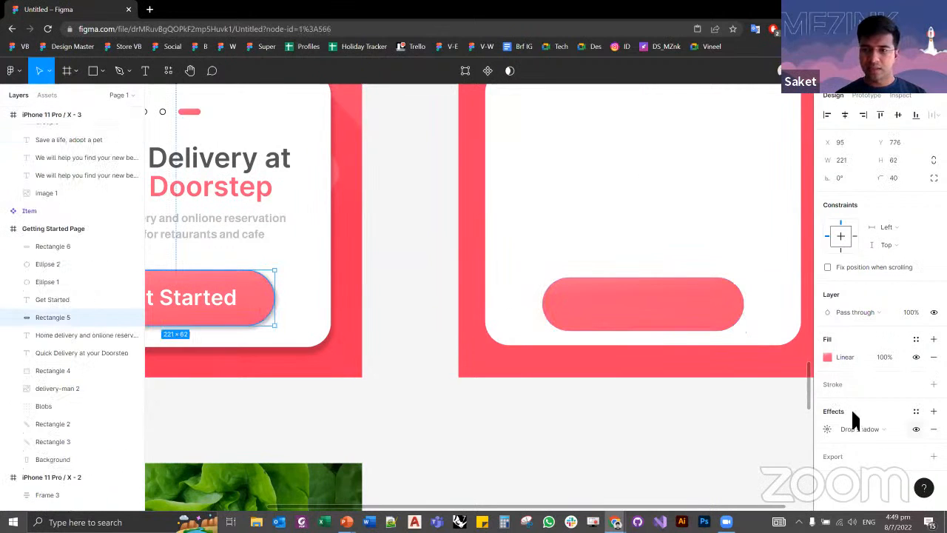
click(613, 447)
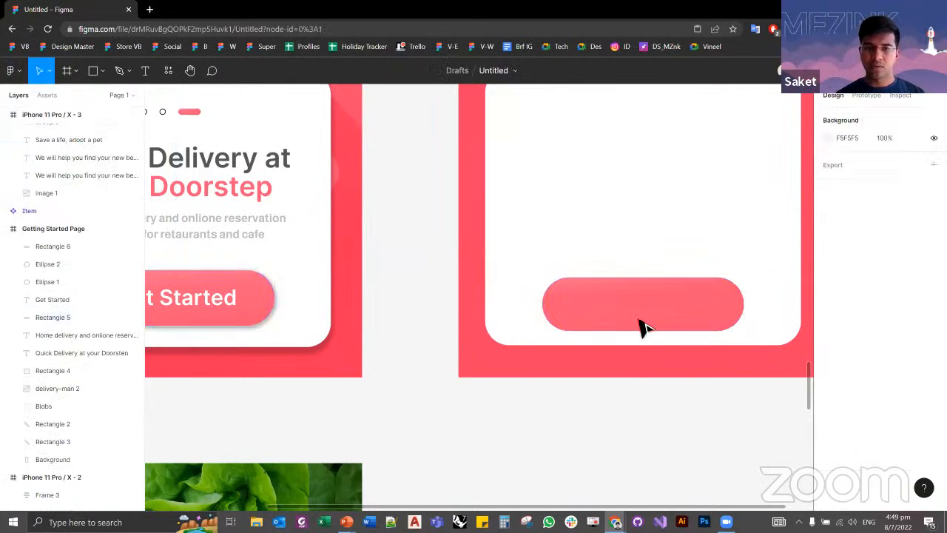
click(640, 325)
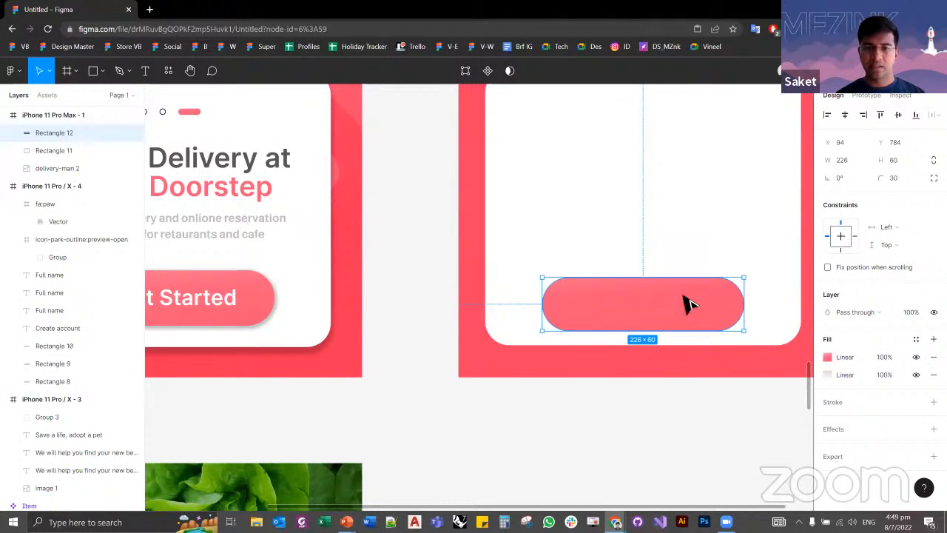
click(268, 303)
drag(458, 316, 550, 323)
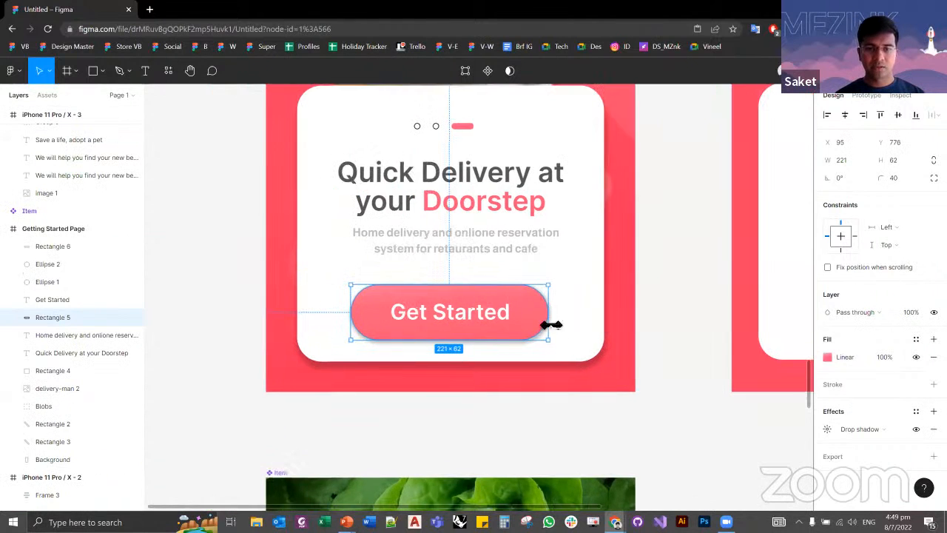
key(alt)
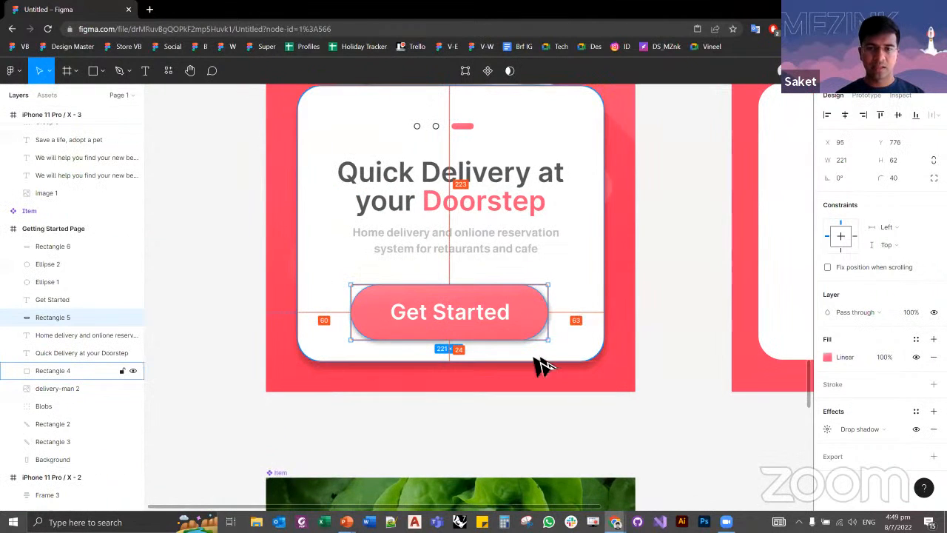
Step: Position the pink pill at X 94 and Y 770 so its side margins to the white card are equal
scroll(633, 348, right, 5)
click(663, 318)
key(alt)
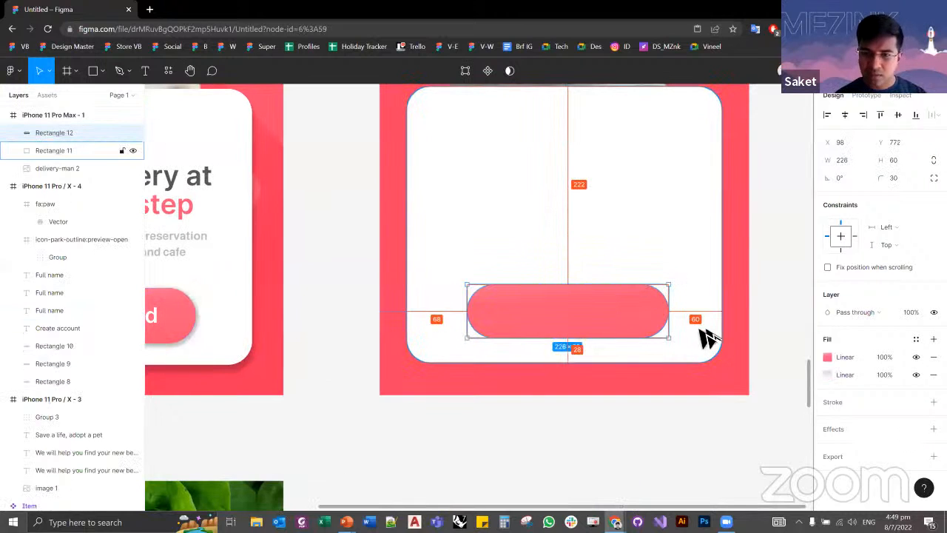
key(Left)
key(Left)
key(Left)
key(Left)
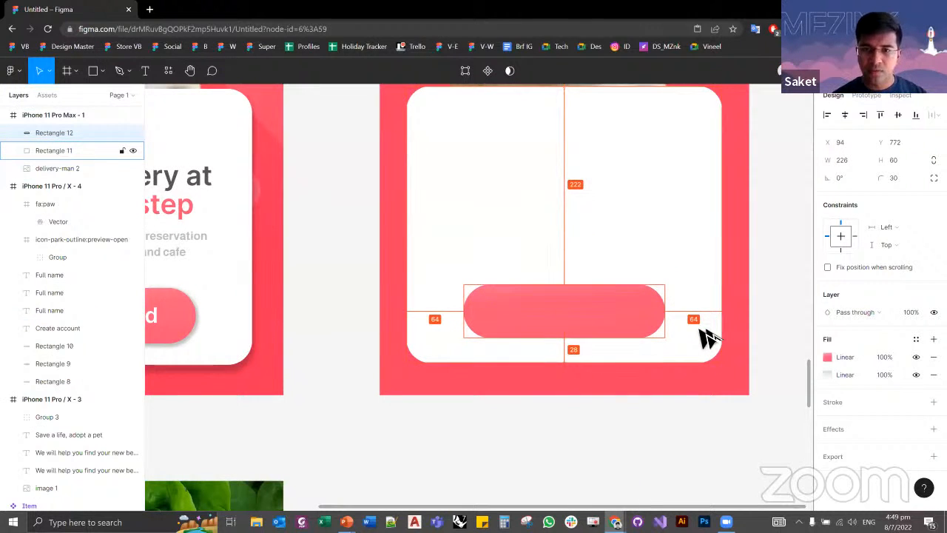
key(Down)
key(Down)
key(Up)
key(Up)
key(Up)
key(Up)
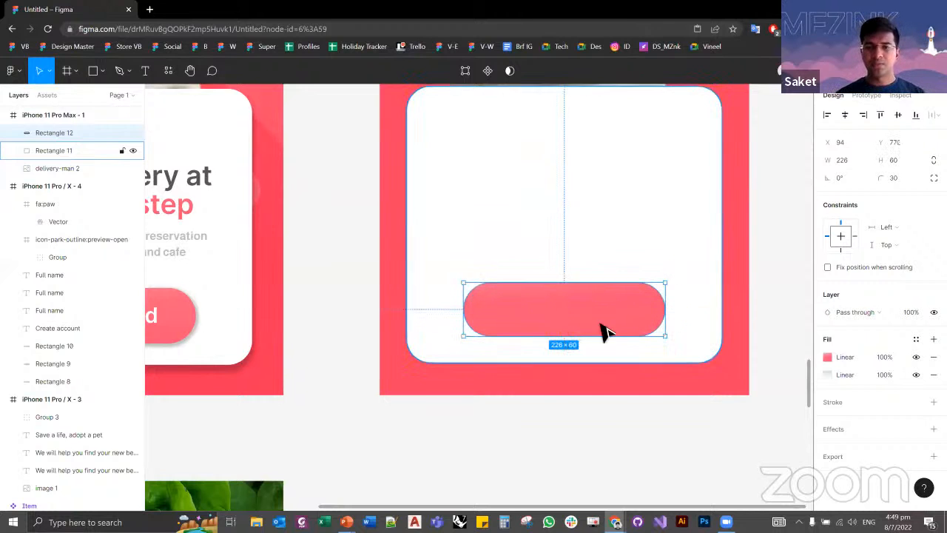
click(670, 419)
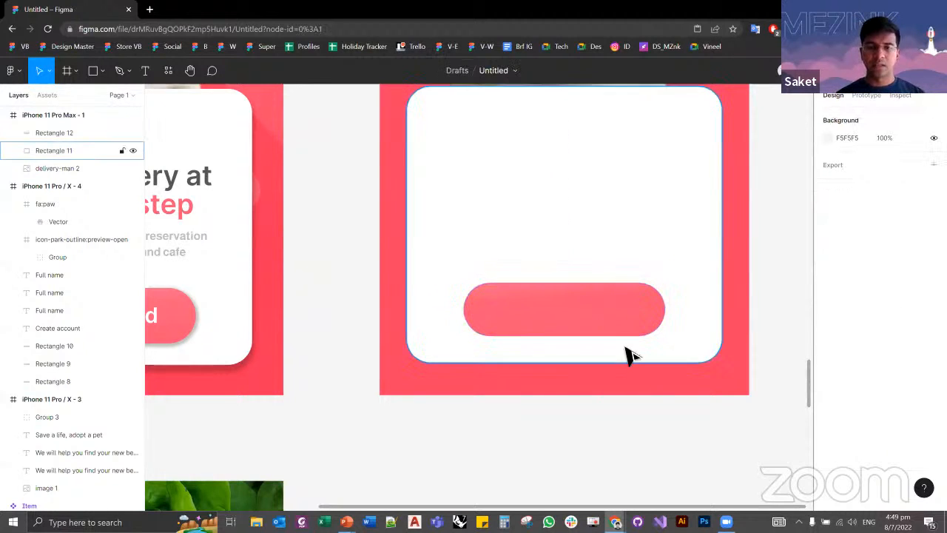
Step: Add a black 000000 inside stroke of width 1 to the pink pill on the white card
scroll(626, 355, down, 3)
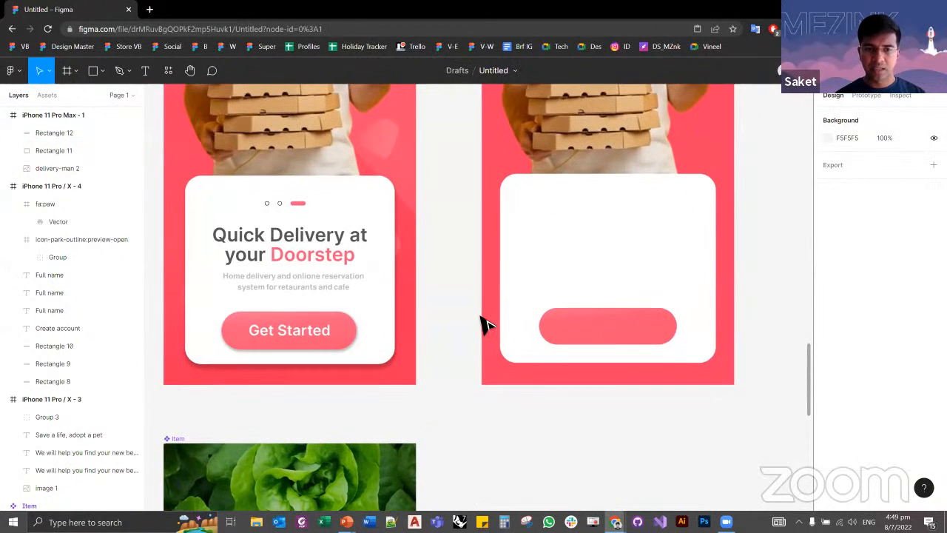
click(356, 333)
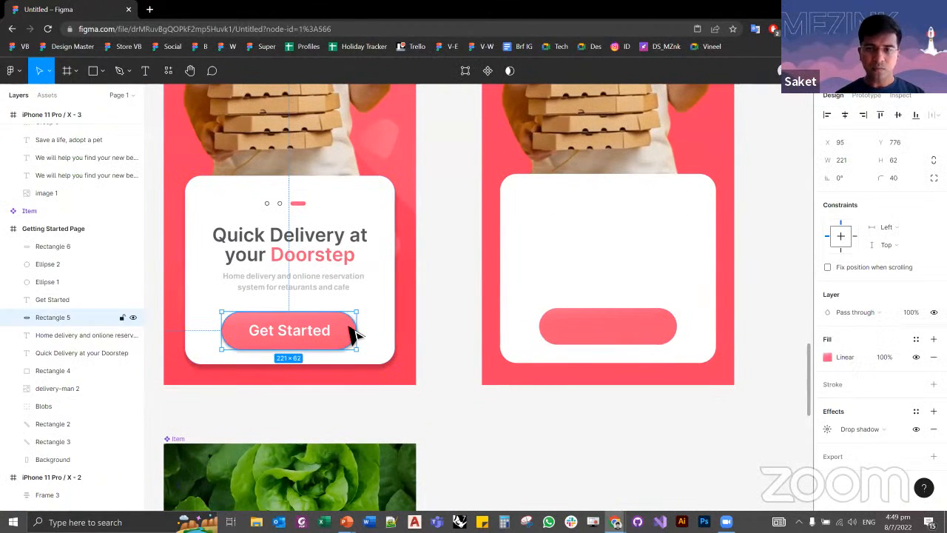
click(605, 342)
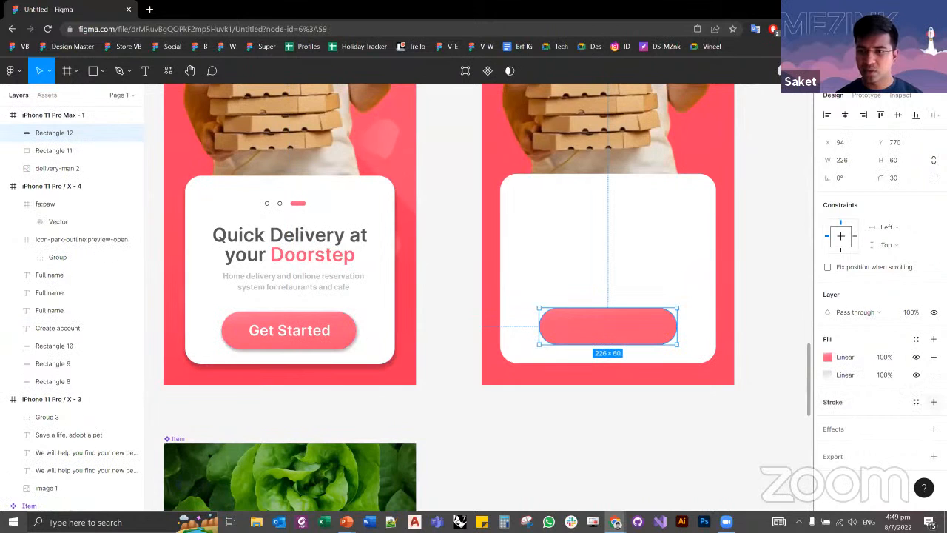
click(934, 402)
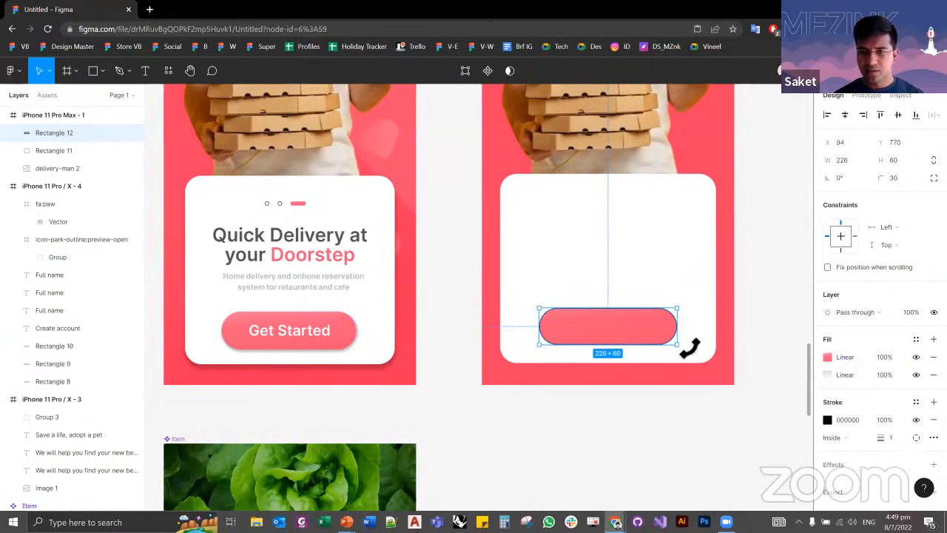
Step: Set the pink pill's stroke width to 10 and try the Center and Outside stroke alignments
scroll(687, 345, up, 1)
scroll(691, 353, up, 2)
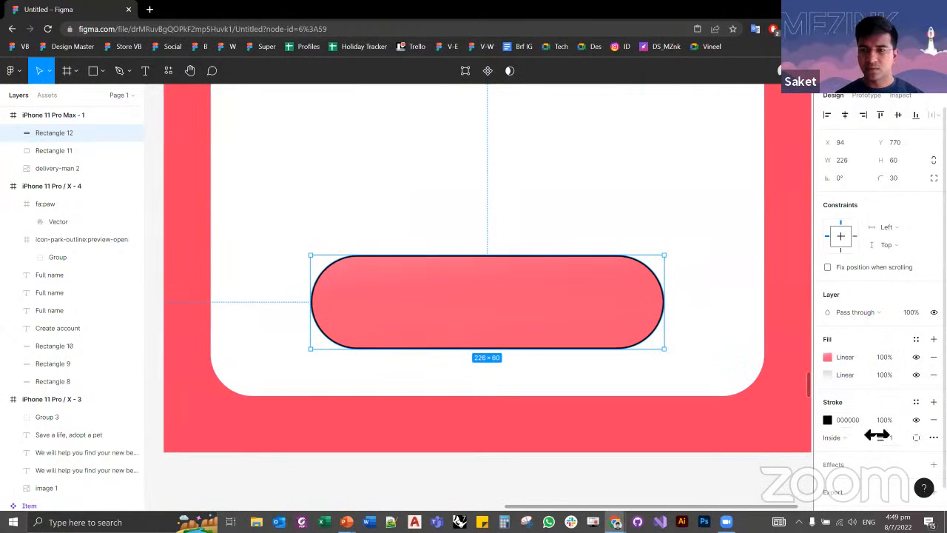
drag(895, 441, 896, 439)
click(849, 438)
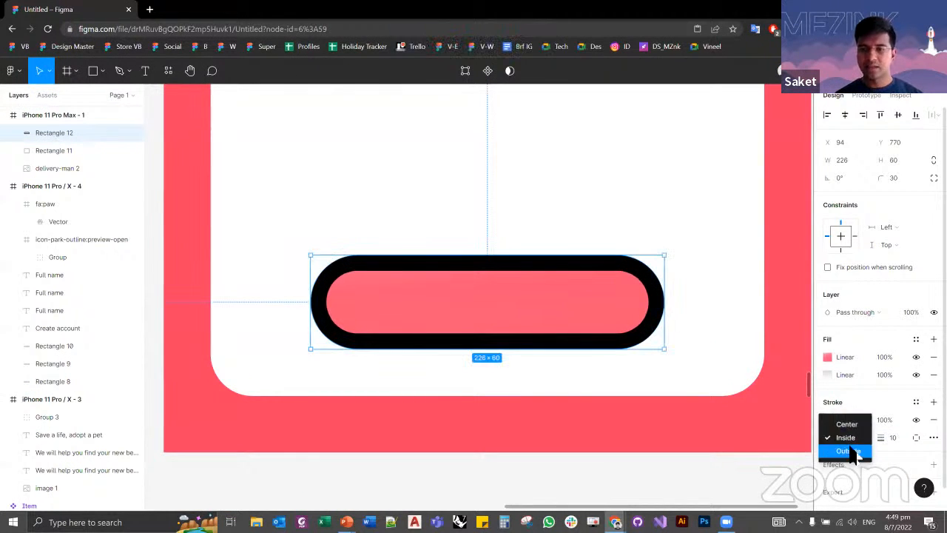
click(845, 423)
click(843, 437)
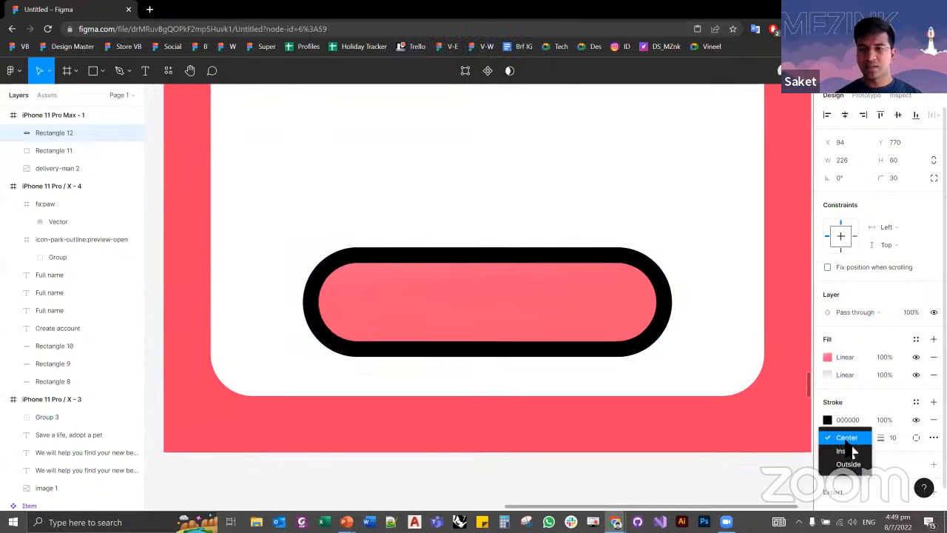
click(850, 466)
click(852, 437)
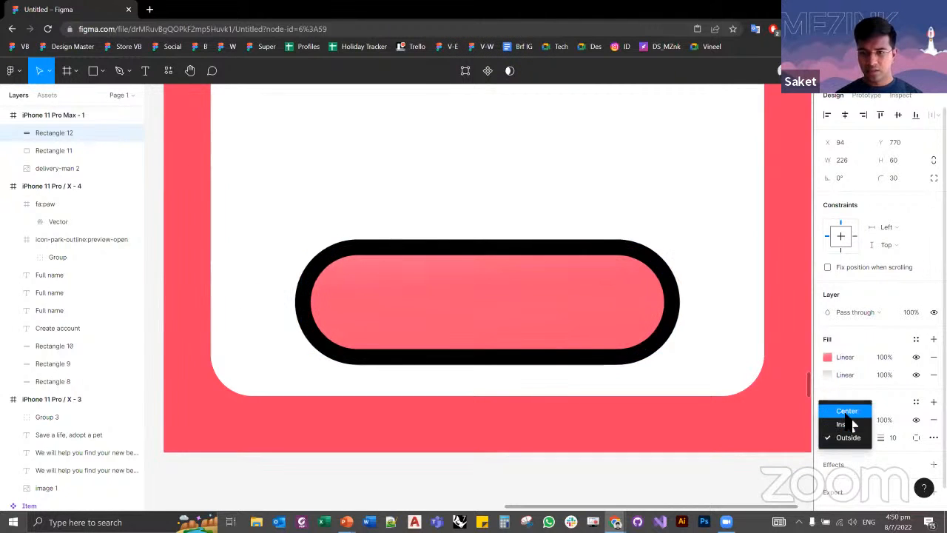
Step: Set the pill's stroke to Center alignment with a width of 1
click(847, 412)
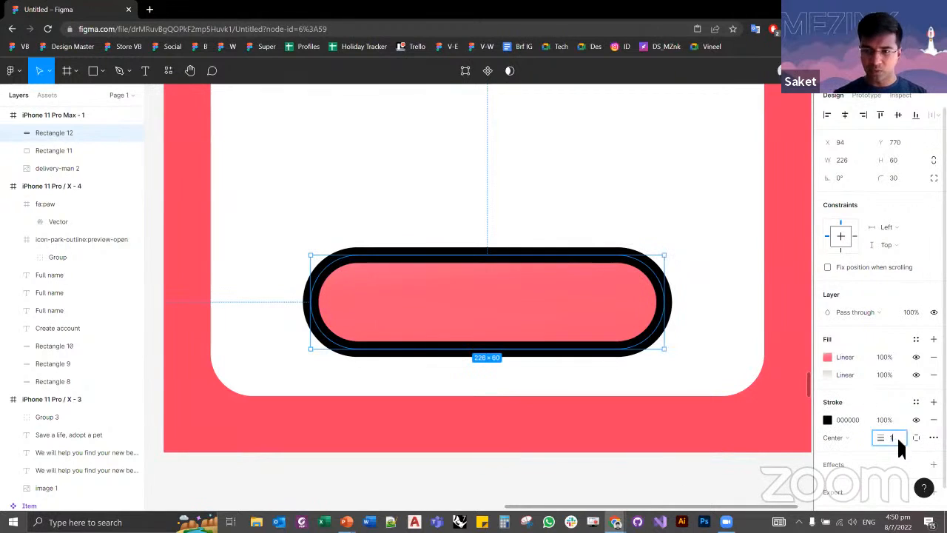
text(1)
key(Tab)
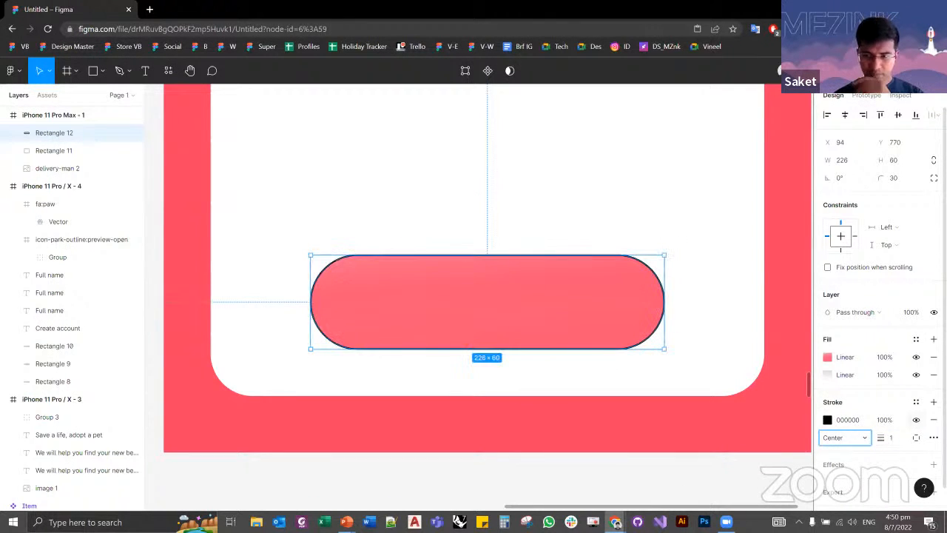
Step: Remove the black stroke and the grey linear fill underneath the pink gradient from the pill
click(916, 419)
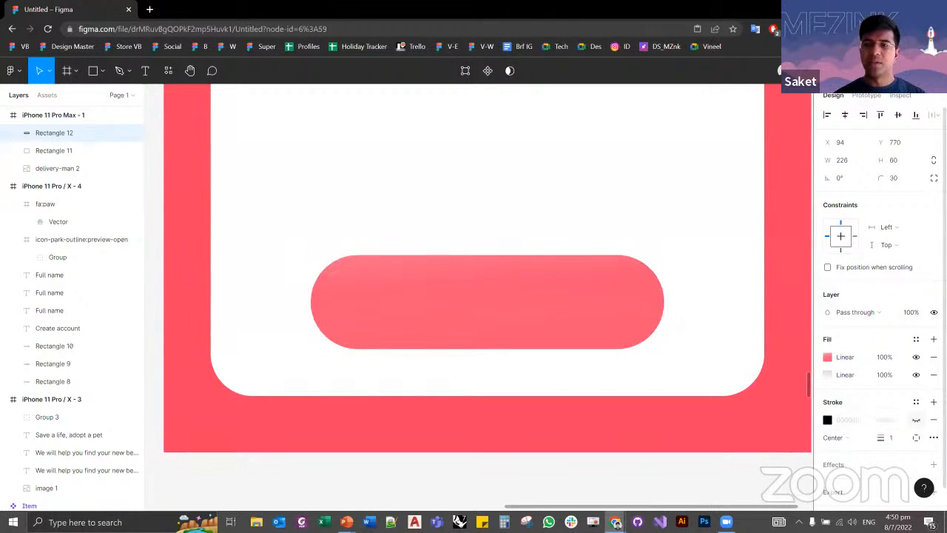
click(933, 420)
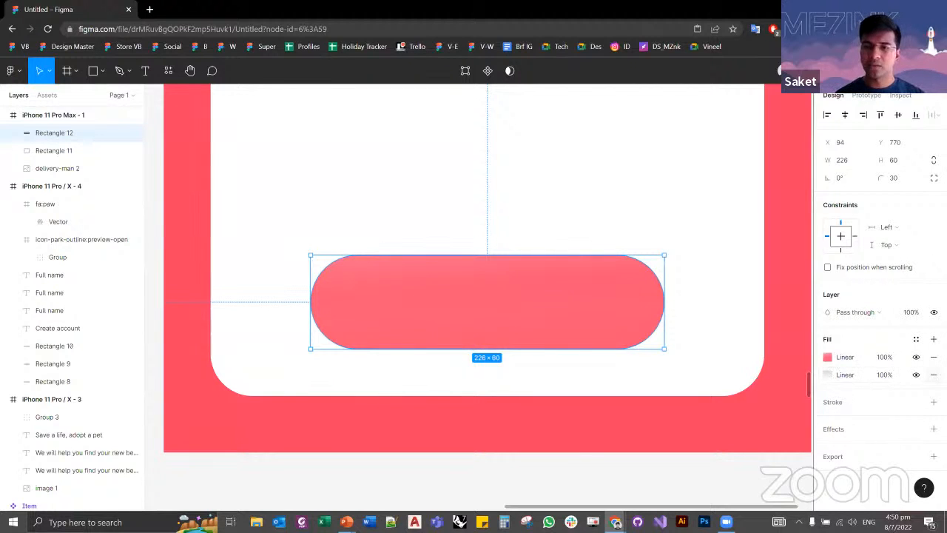
click(934, 374)
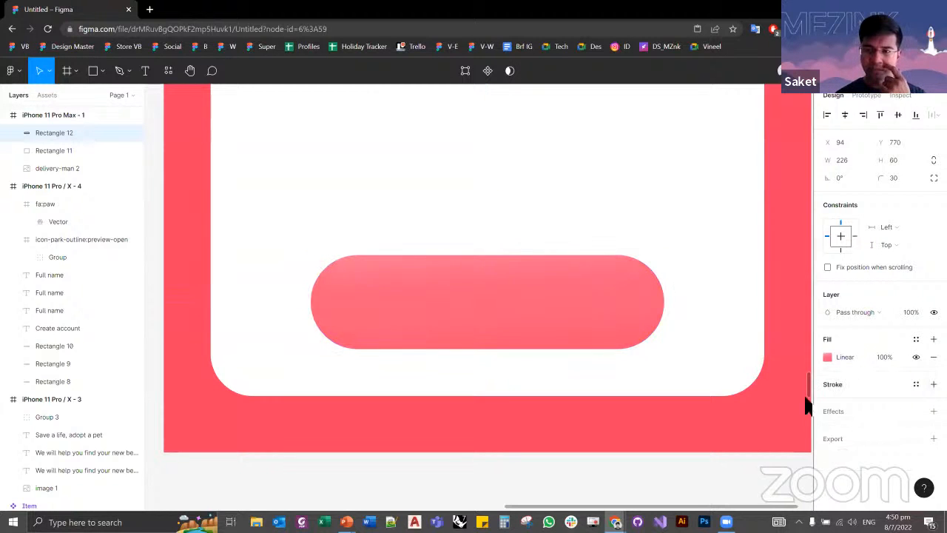
click(795, 465)
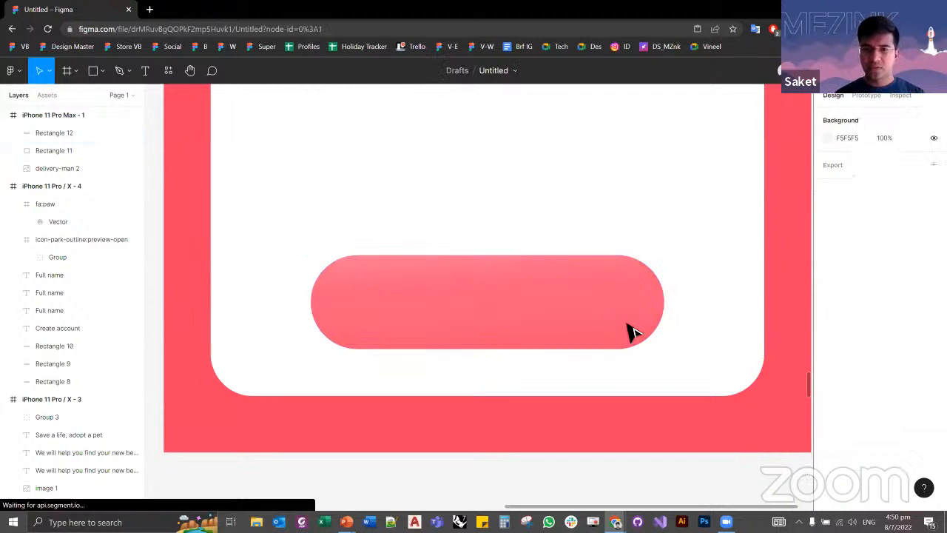
Step: Add a drop shadow effect to the pink pill on the white card and open the shadow's settings
click(626, 321)
scroll(566, 317, down, 2)
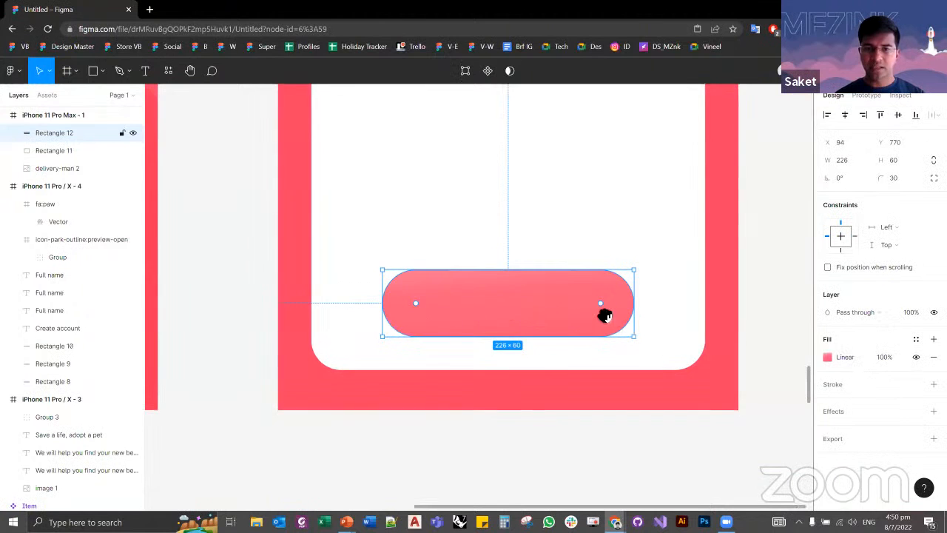
scroll(602, 313, left, 5)
scroll(516, 339, right, 3)
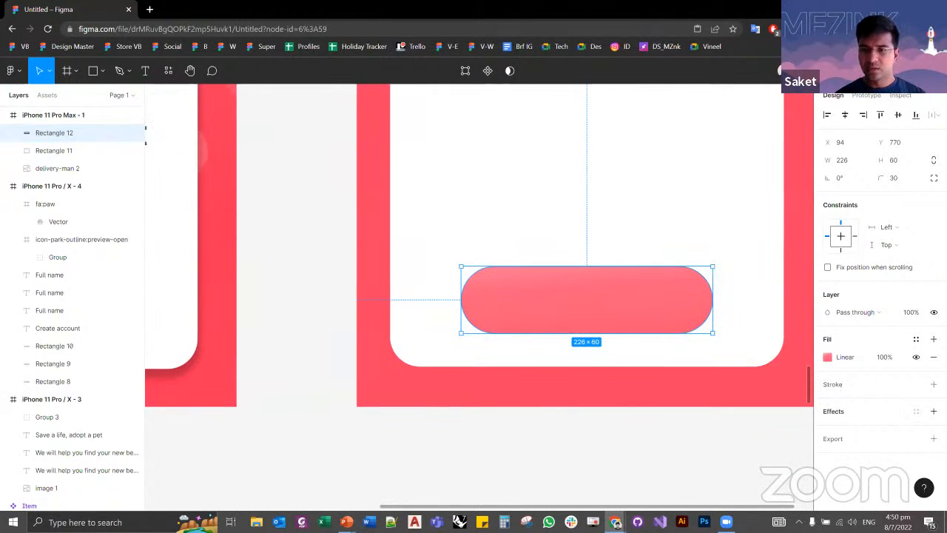
click(932, 411)
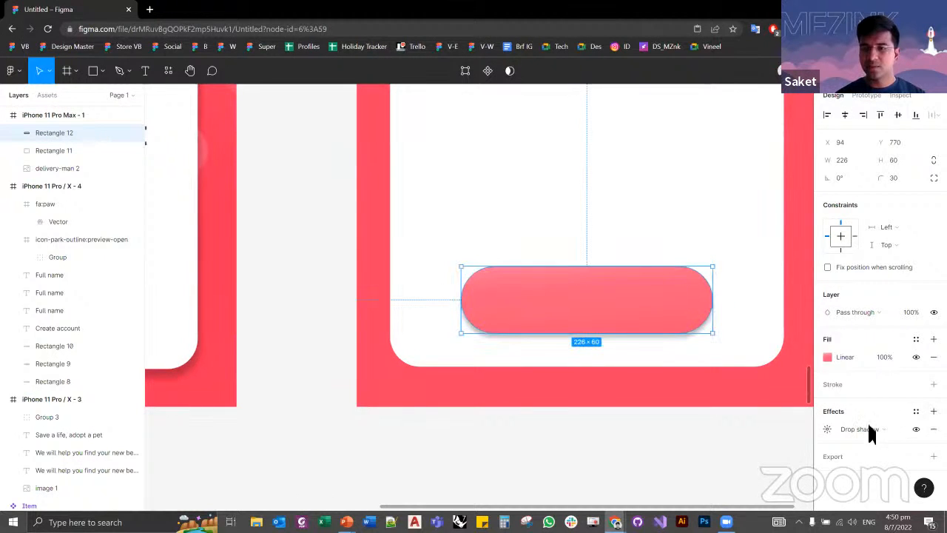
click(826, 429)
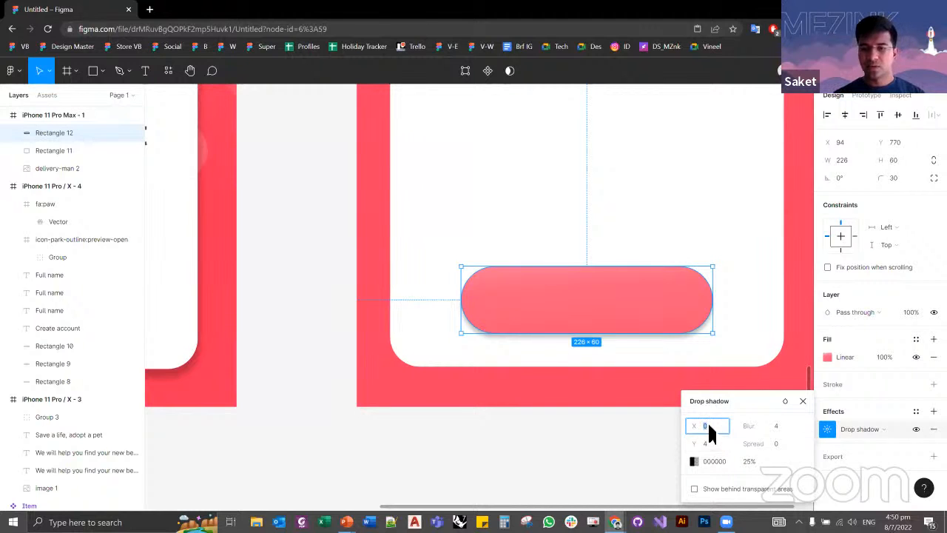
Step: Try a Y offset of -4 on the pill's drop shadow, and set it back to 4
key(Tab)
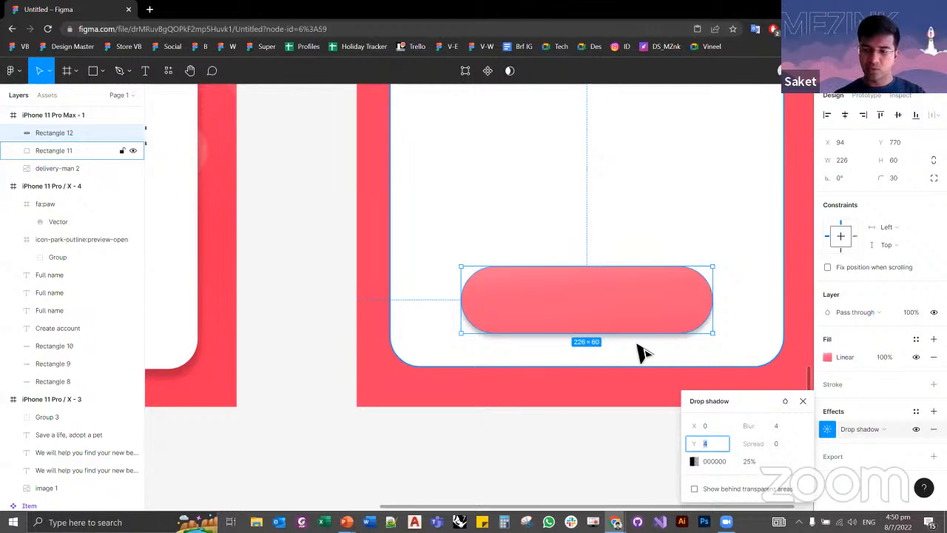
key(BackSpace)
key(Tab)
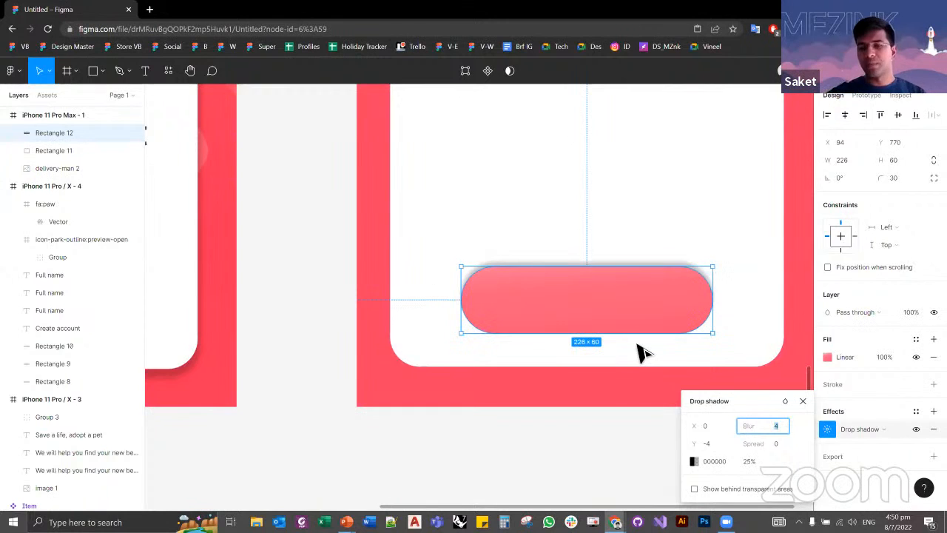
key(shift+Tab)
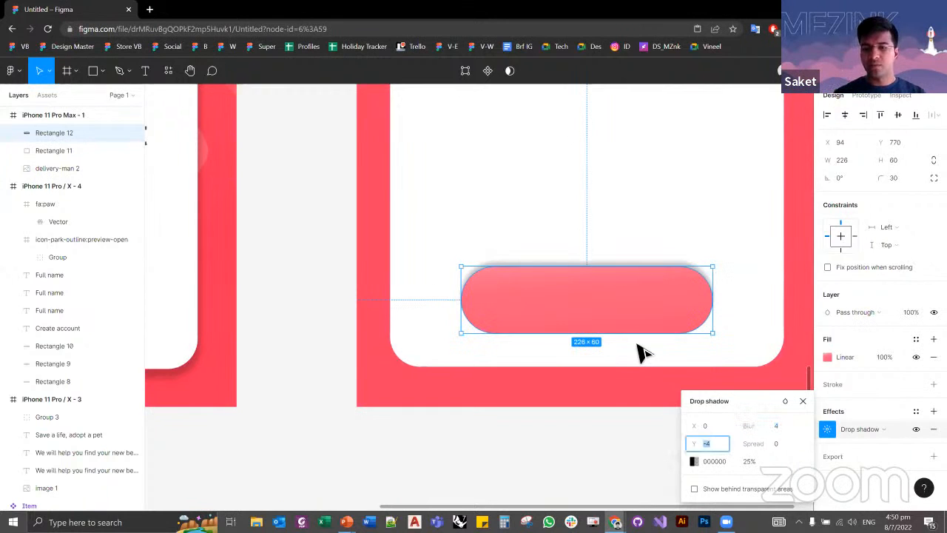
text(4)
key(Tab)
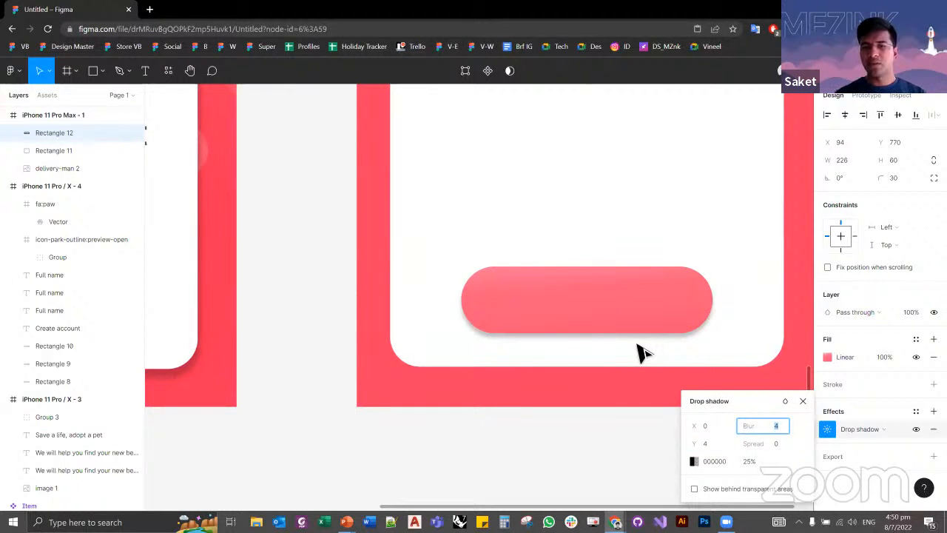
Step: Set the X offset of the pill's drop shadow to 4
key(shift+Tab)
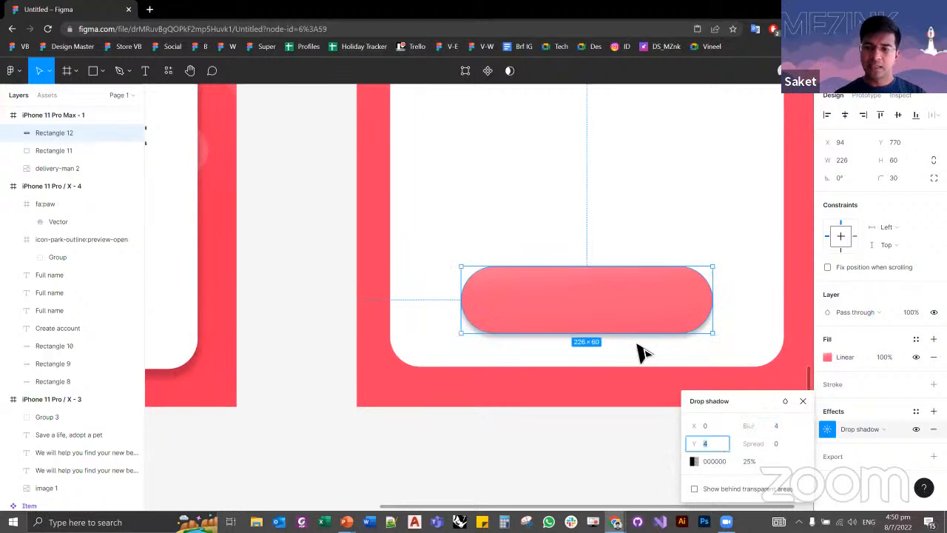
key(shift+Tab)
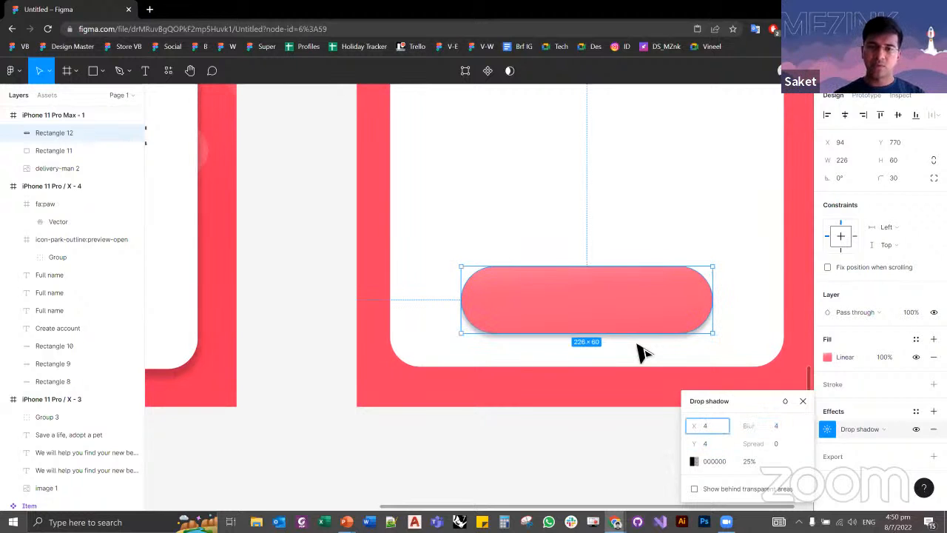
text(4)
key(Tab)
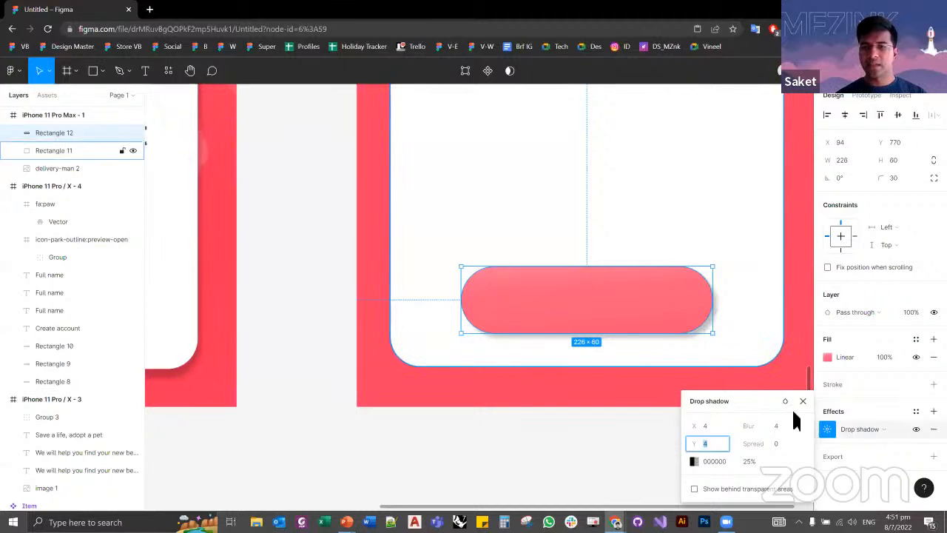
Step: Try blur values of 7 and 6 on the pill's drop shadow
click(777, 427)
drag(755, 426, 785, 432)
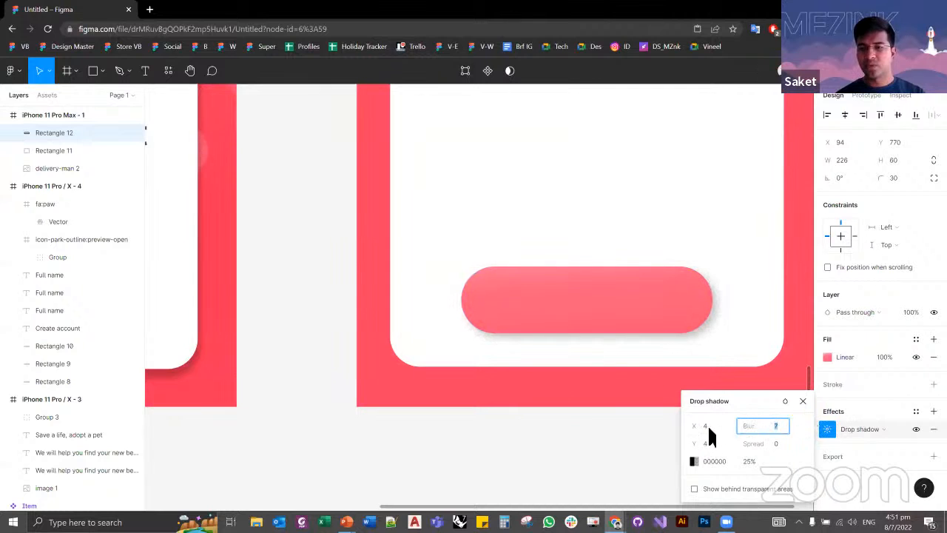
click(712, 432)
key(Tab)
key(Tab)
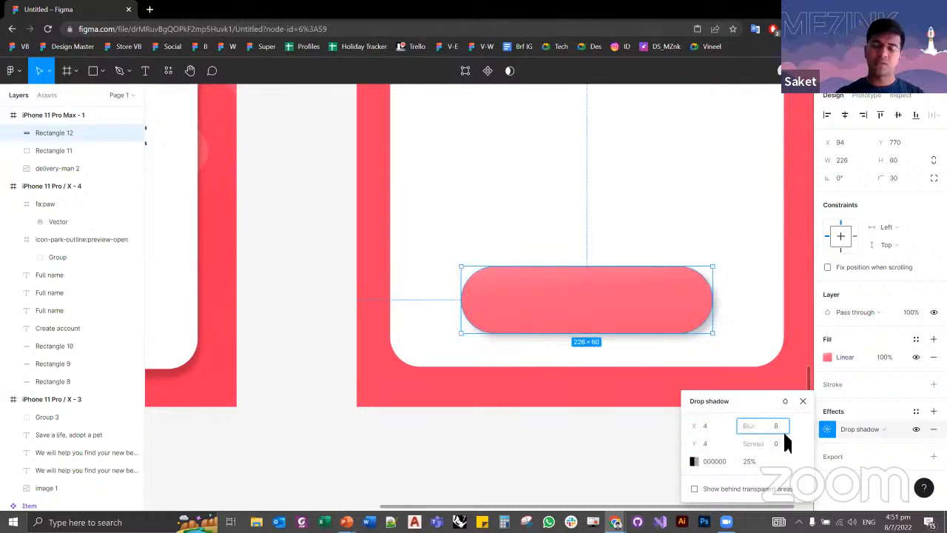
Step: Set the blur of the pill's drop shadow to 12, keeping both offsets at 4
click(715, 446)
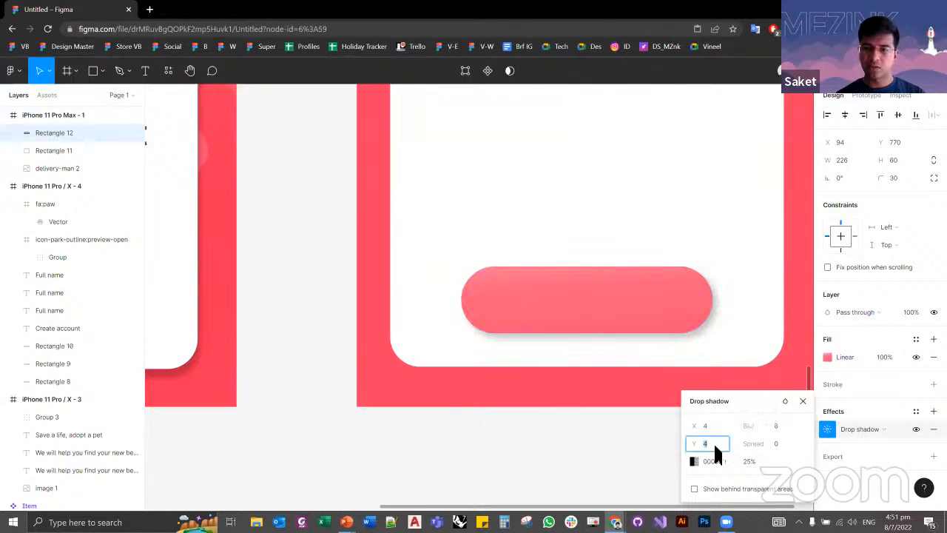
key(shift+Tab)
key(Tab)
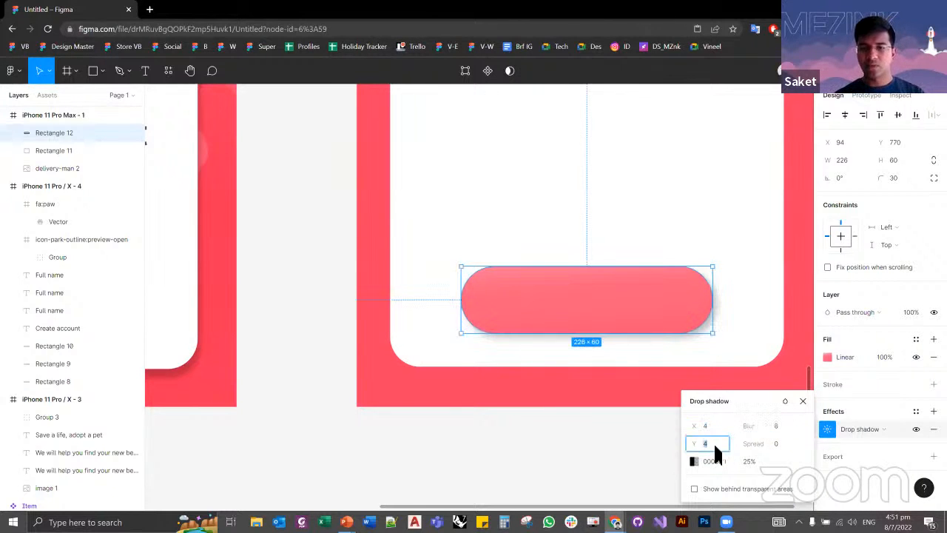
key(Tab)
text(12)
key(Tab)
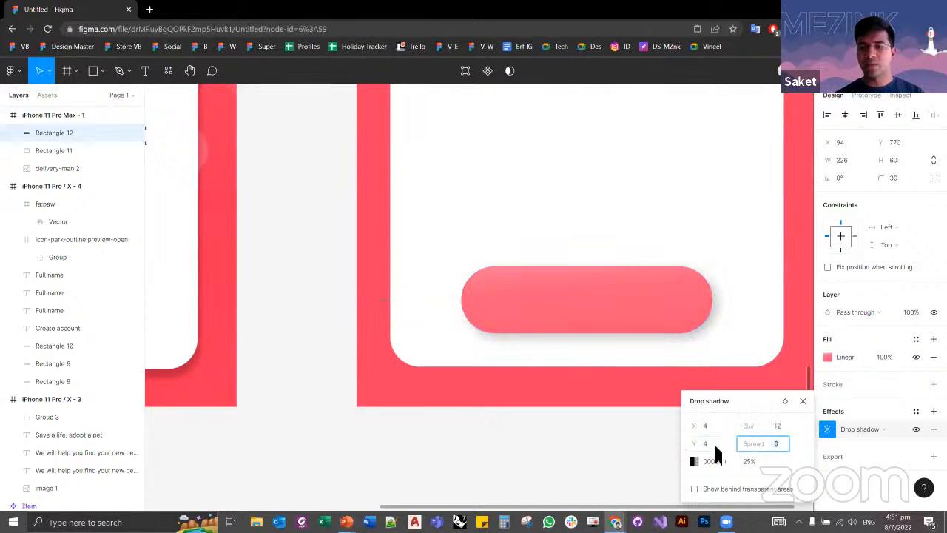
Step: Try 100% opacity for the pill's black drop shadow colour
click(748, 461)
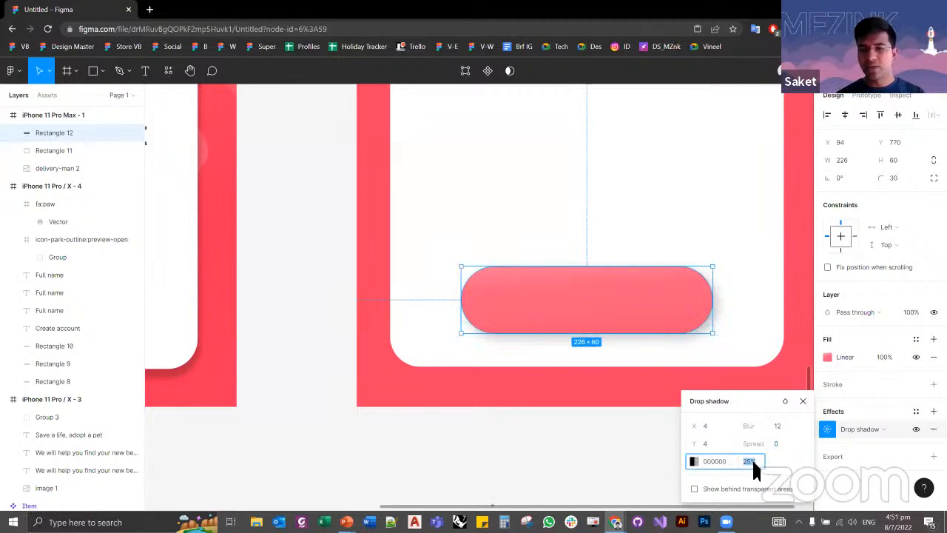
mouse_move(747, 461)
mouse_down()
mouse_move(752, 469)
mouse_move(751, 461)
mouse_up()
click(730, 462)
text(1)
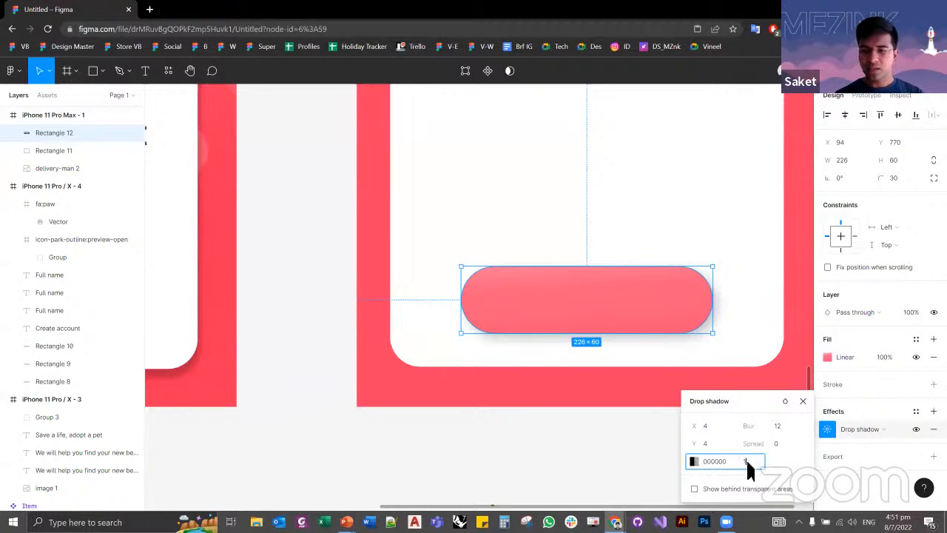
text(00)
key(Return)
Step: Set the opacity of the pill's drop shadow to 12% and deselect the pill
click(747, 463)
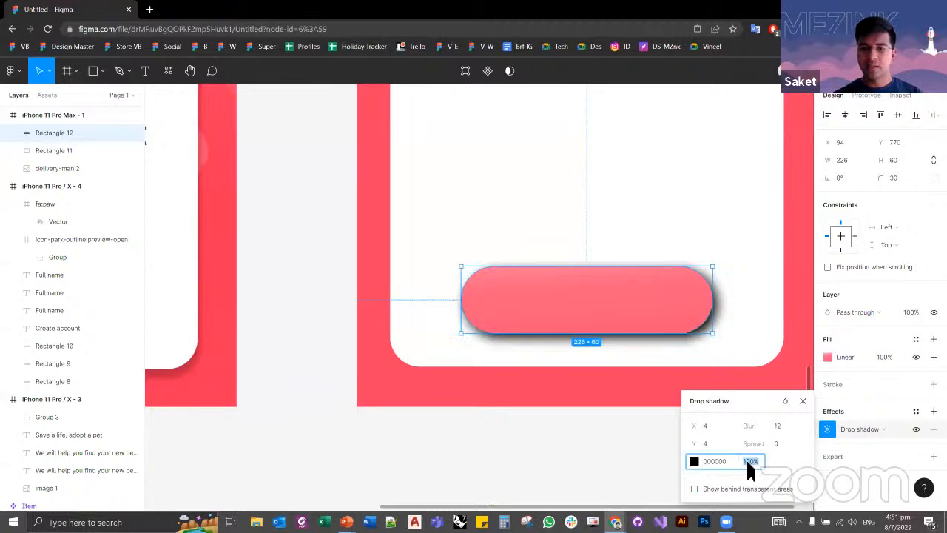
text(1)
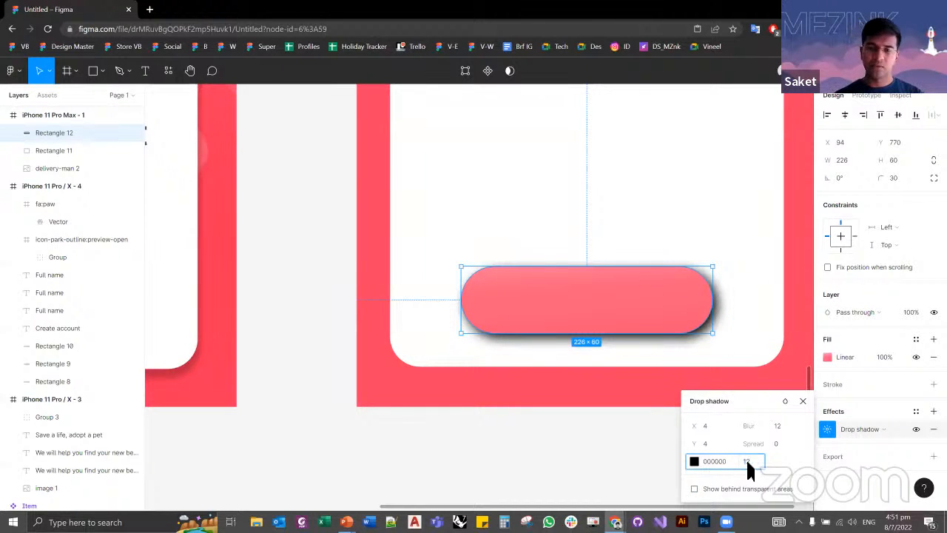
text(2)
key(Return)
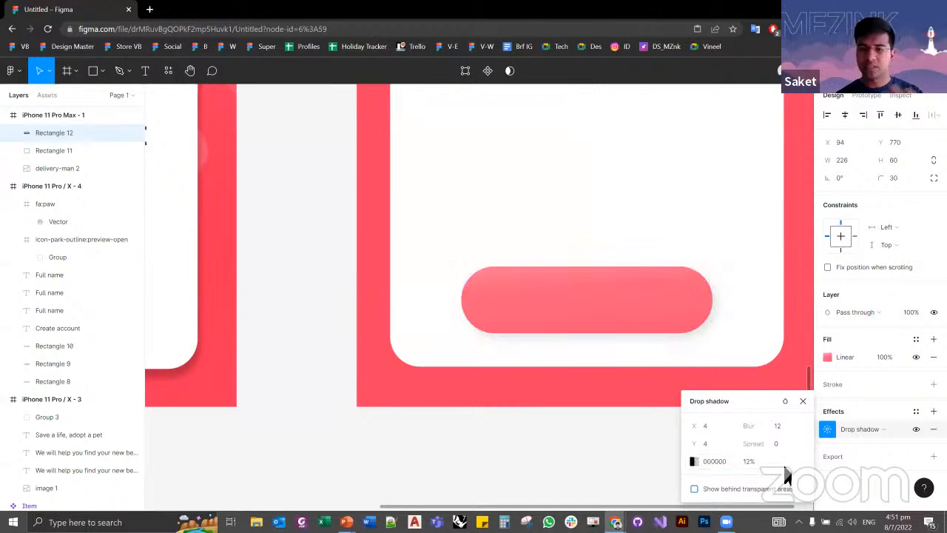
click(606, 448)
Step: Inspect the offset, blur, spread and opacity of the reference Get Started button's drop shadow
scroll(739, 367, down, 1)
scroll(744, 370, down, 3)
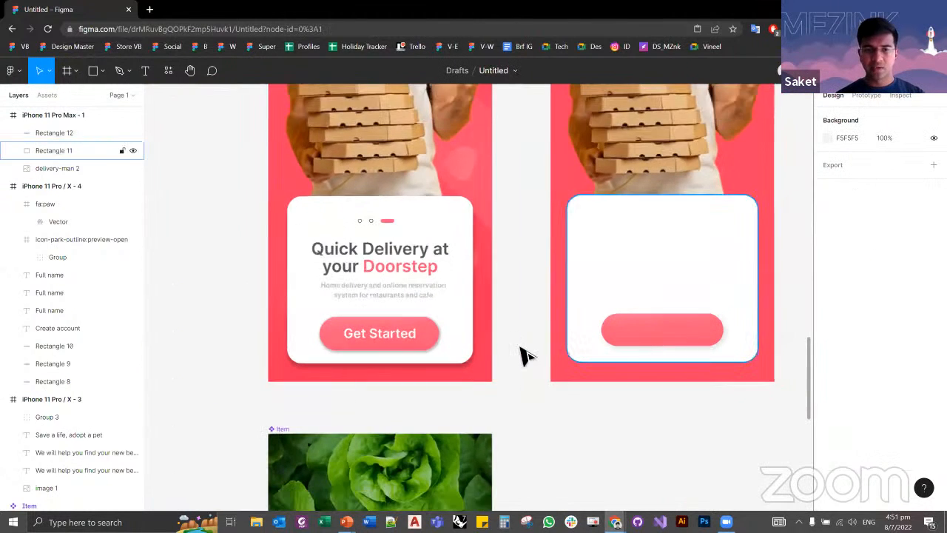
scroll(450, 348, up, 1)
click(427, 338)
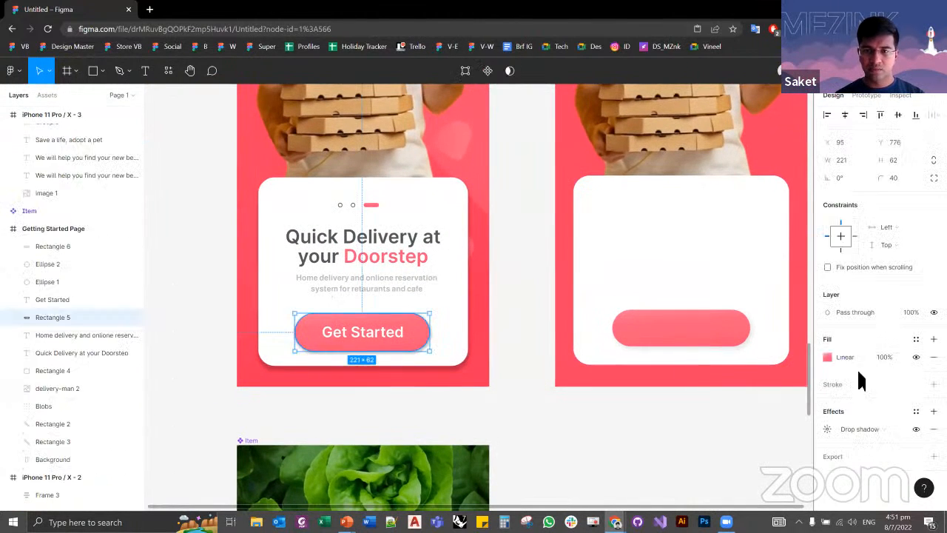
click(826, 429)
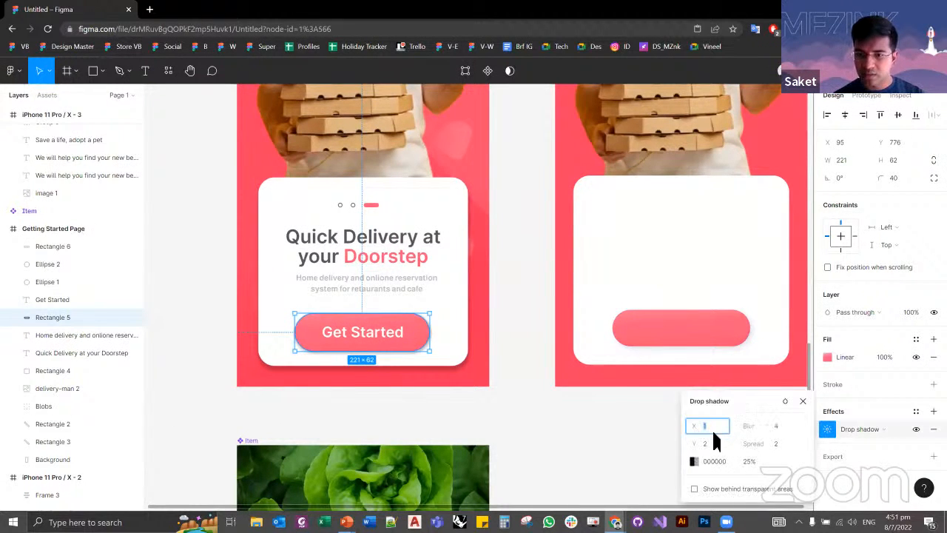
click(778, 429)
click(750, 462)
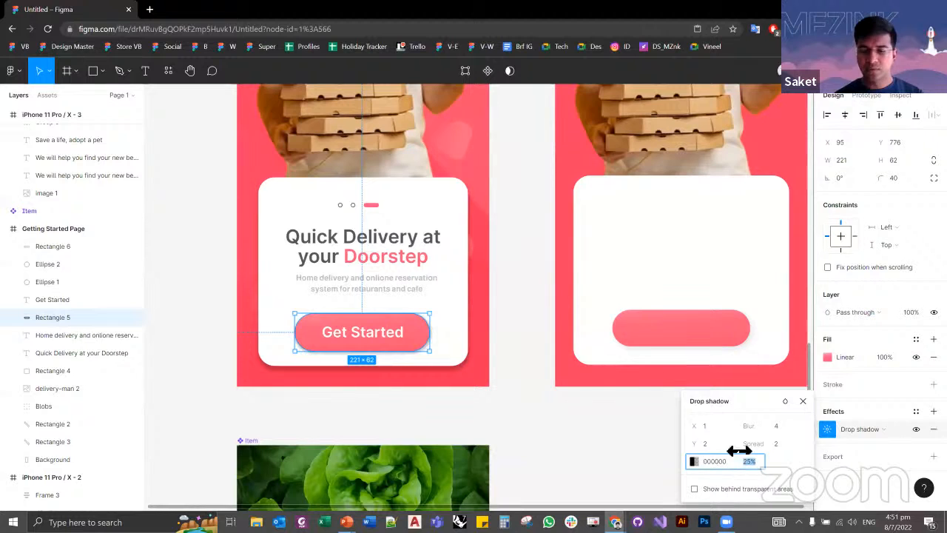
Step: Set the spread of the reference Get Started button's drop shadow to 0 and deselect the button
click(769, 445)
mouse_move(764, 444)
mouse_down()
mouse_move(791, 441)
mouse_move(763, 445)
mouse_move(765, 455)
mouse_up()
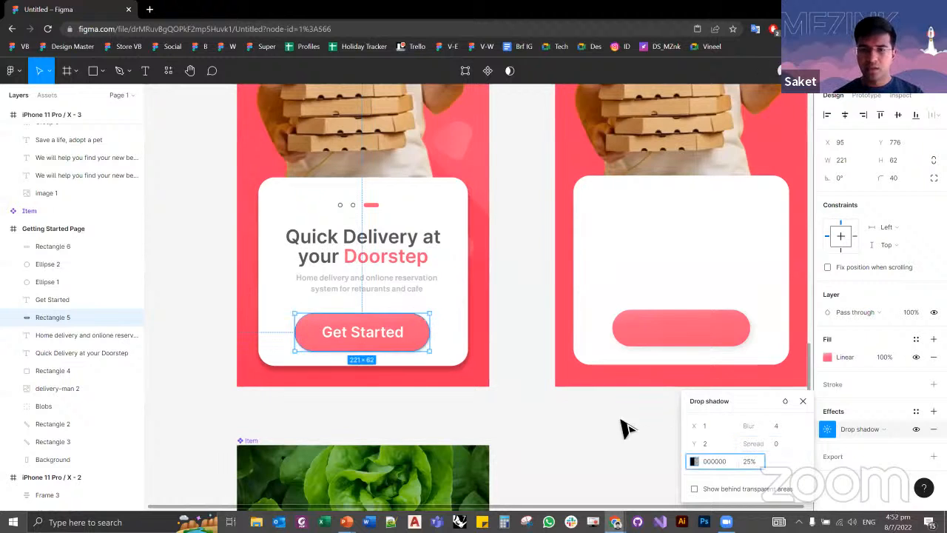
click(651, 425)
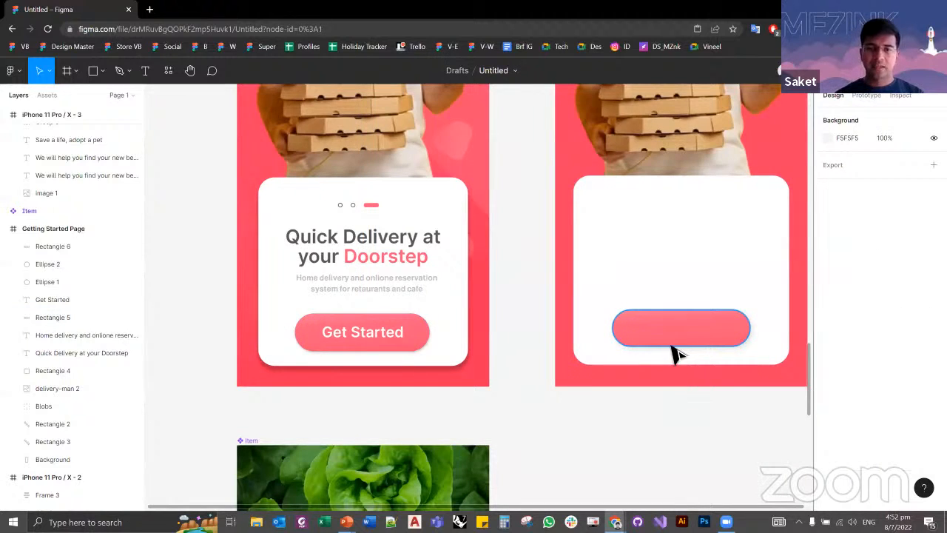
Step: Try an ellipse beside the pagination dots on the reference white card, and delete it
scroll(534, 279, down, 2)
scroll(534, 311, up, 1)
scroll(429, 297, up, 4)
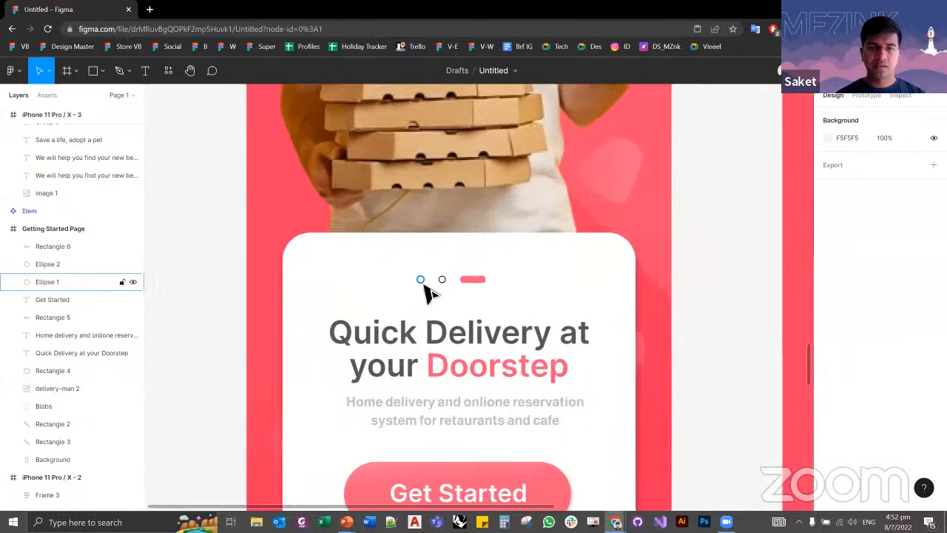
click(102, 70)
click(78, 138)
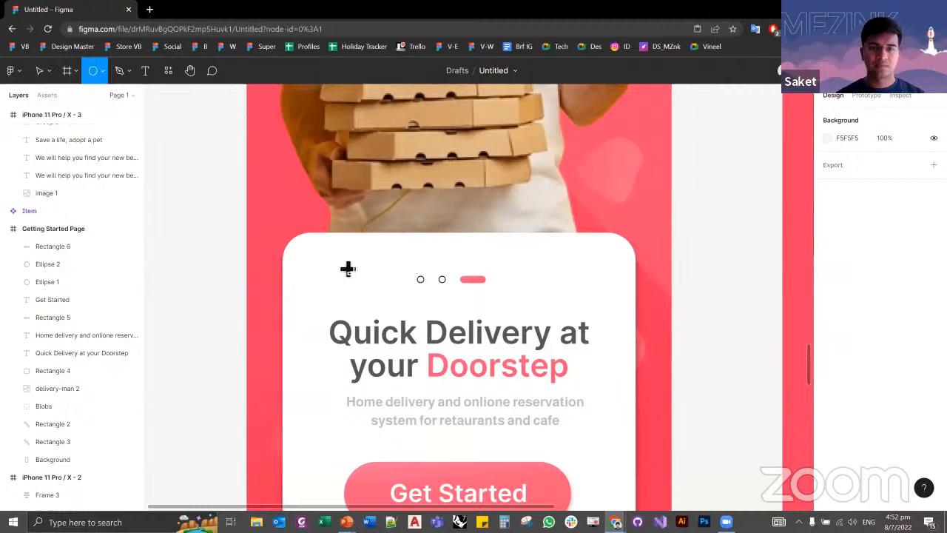
mouse_move(341, 261)
mouse_down()
mouse_move(358, 318)
mouse_move(348, 359)
mouse_move(372, 275)
mouse_move(492, 322)
mouse_move(392, 298)
mouse_move(409, 309)
mouse_move(385, 329)
mouse_move(395, 318)
mouse_move(474, 401)
mouse_move(392, 321)
mouse_move(466, 418)
mouse_move(377, 311)
mouse_move(417, 374)
mouse_move(350, 264)
mouse_move(385, 323)
mouse_move(363, 296)
mouse_move(381, 317)
mouse_move(400, 273)
mouse_move(372, 309)
mouse_move(380, 324)
mouse_up()
key(Delete)
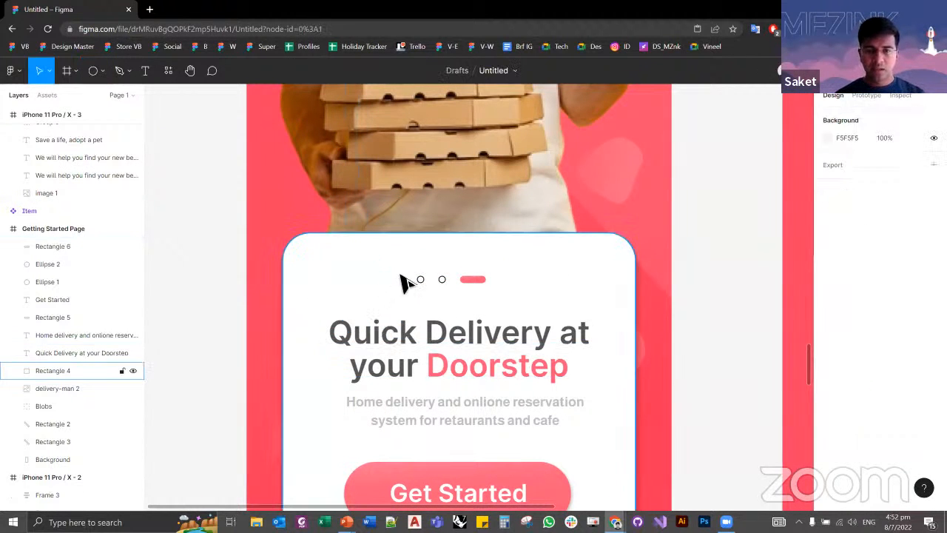
Step: Change the fill of the Boston Lettuce screen's Backdrop Base to white (FFFFFF)
scroll(409, 285, down, 3)
scroll(413, 294, down, 3)
scroll(530, 397, down, 5)
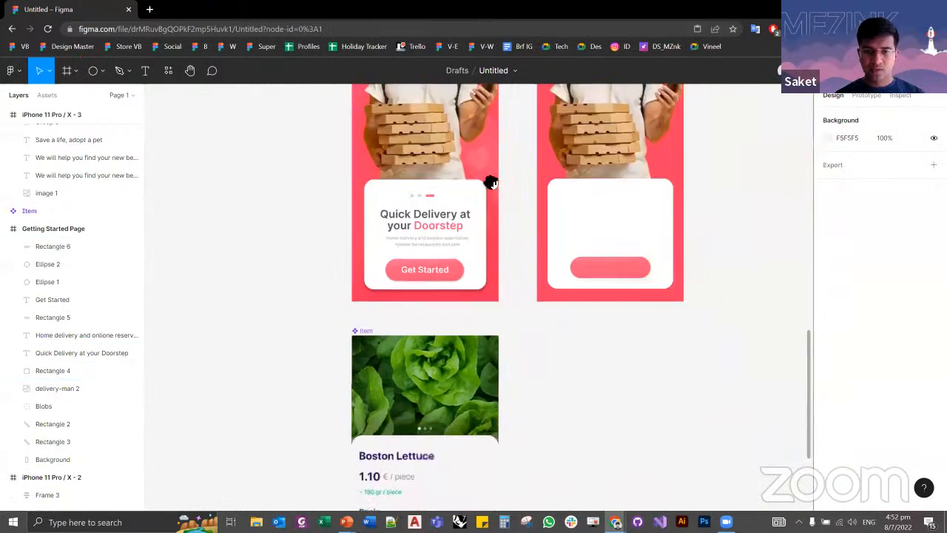
scroll(481, 296, up, 3)
scroll(264, 243, down, 3)
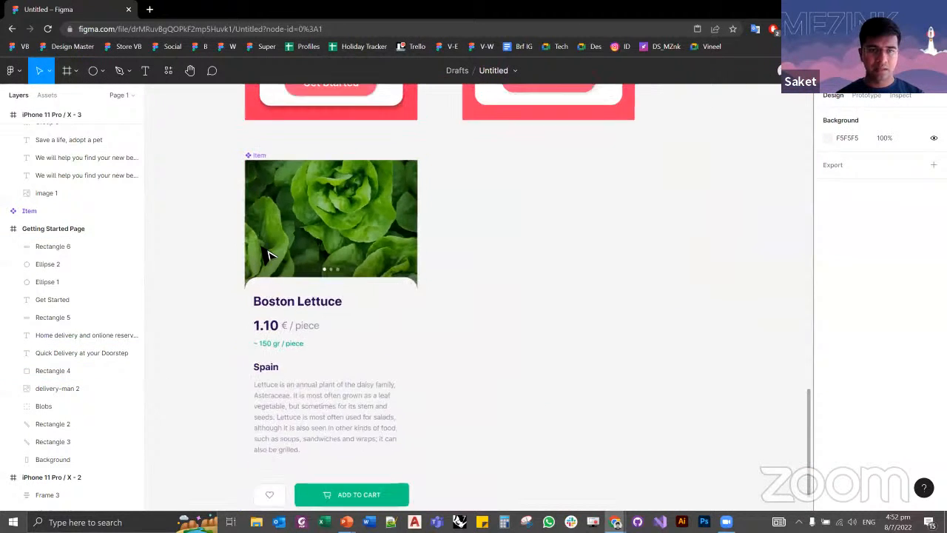
scroll(316, 355, down, 1)
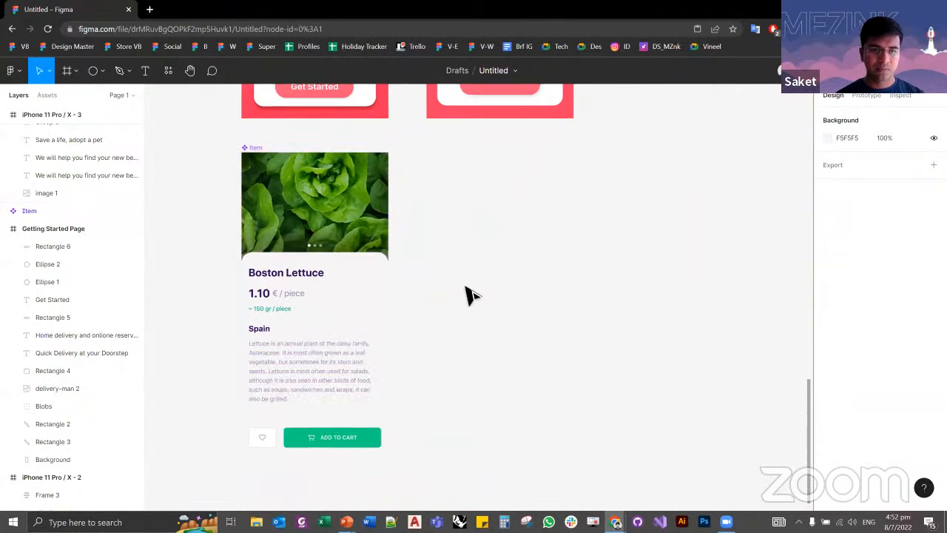
click(347, 305)
click(458, 334)
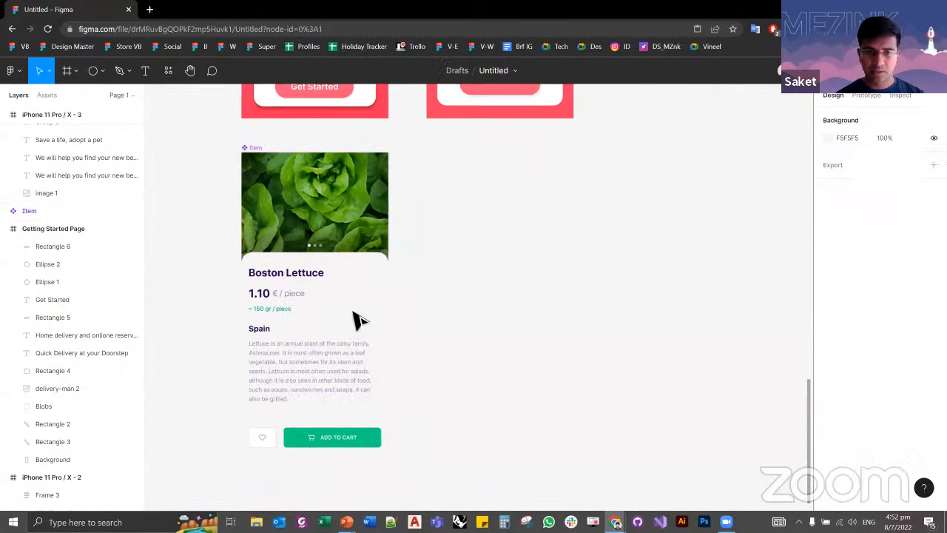
ctrl+click(354, 311)
click(827, 401)
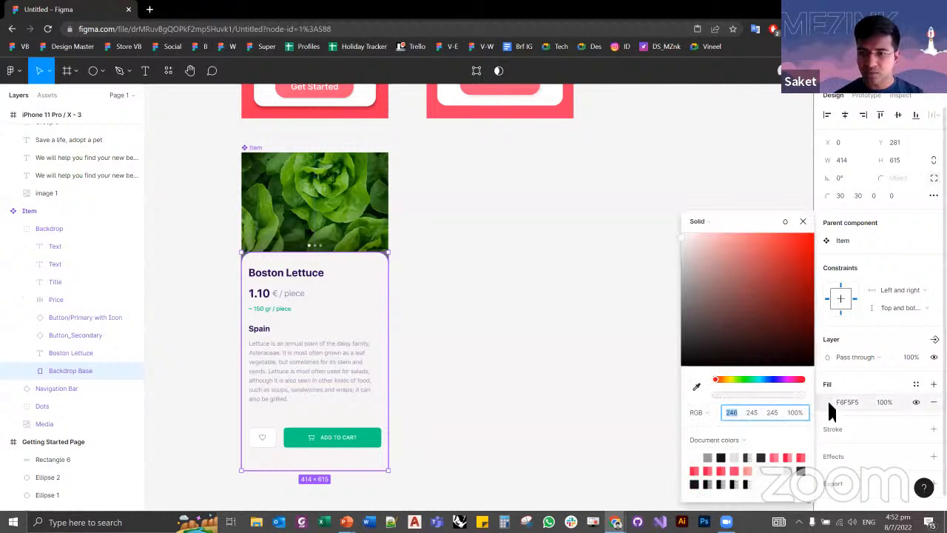
drag(751, 275, 658, 221)
click(614, 245)
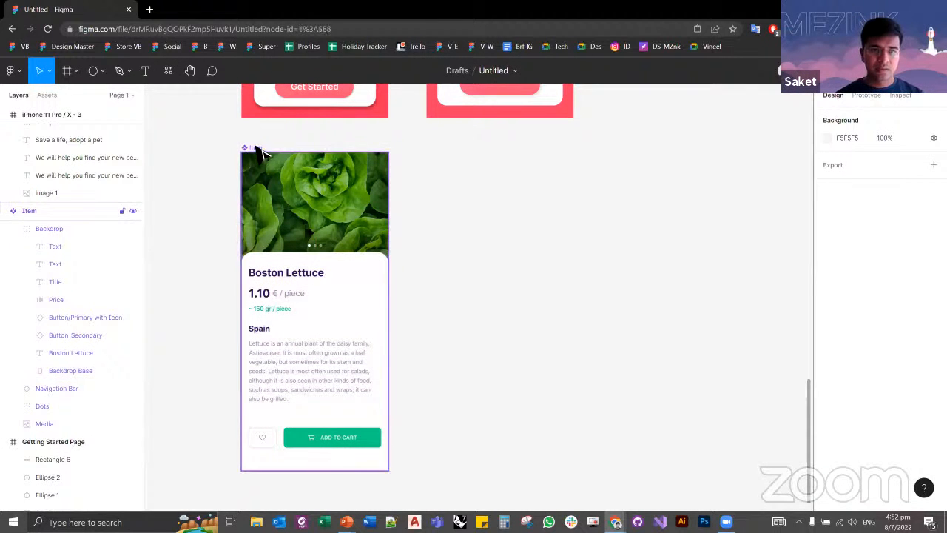
Step: Add an iPhone 11 Pro Max frame (414 × 896) beside the Boston Lettuce Item frame, matching its device size
click(258, 148)
click(844, 144)
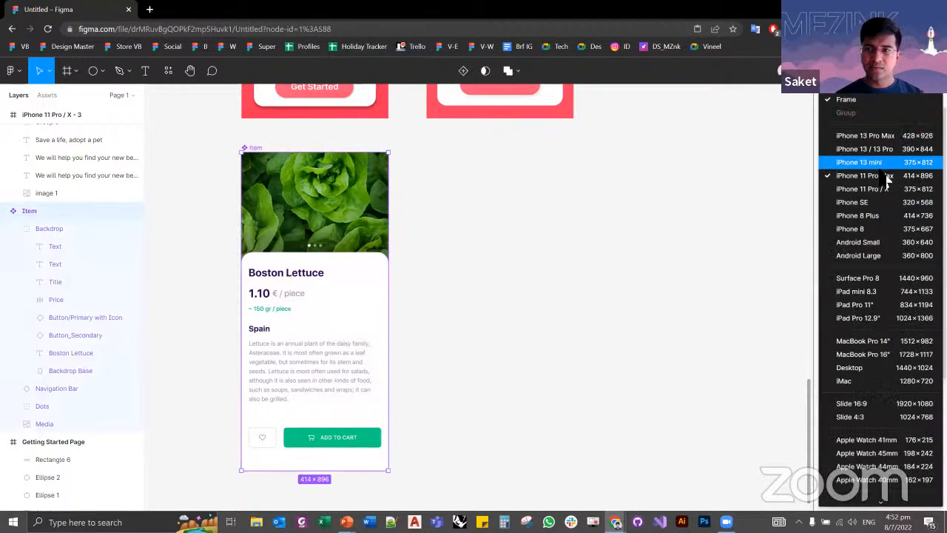
click(550, 217)
click(541, 216)
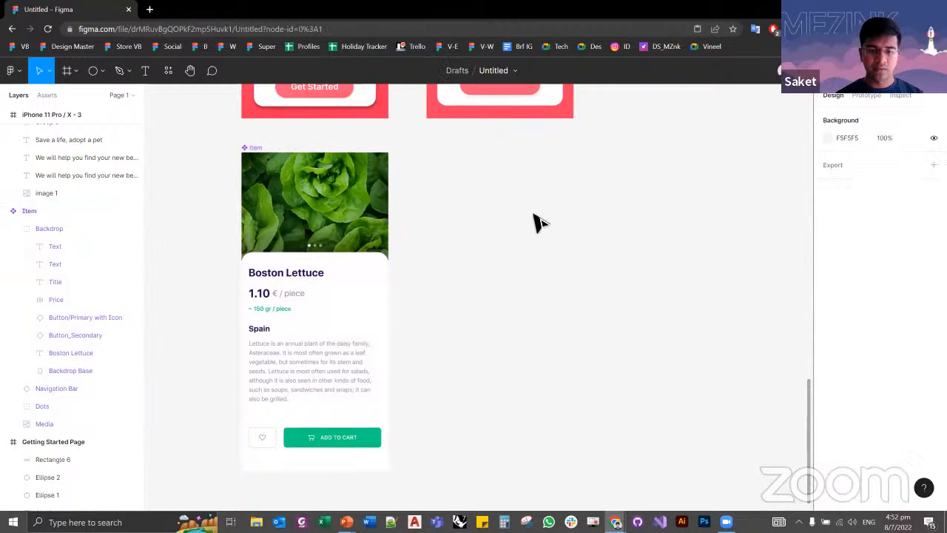
key(f)
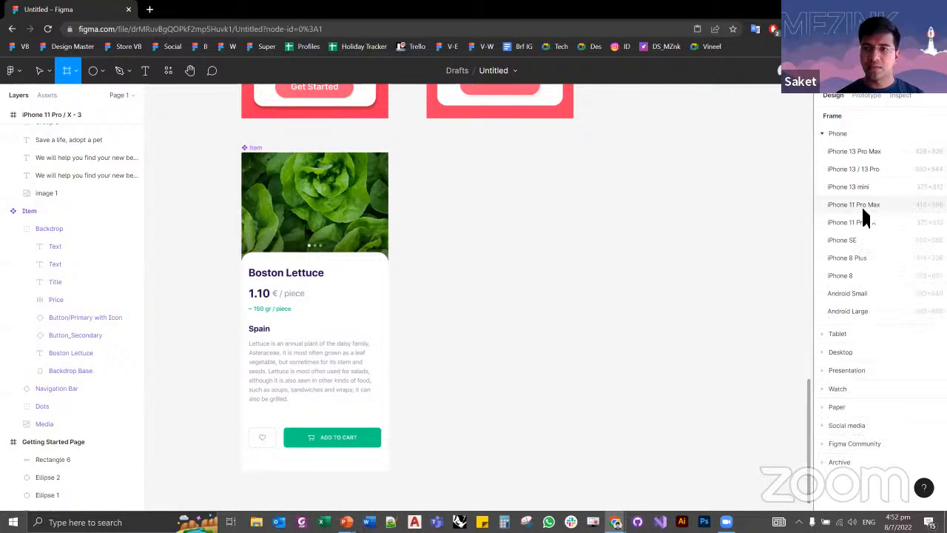
click(858, 205)
drag(474, 154, 454, 210)
Step: Try pasting the whole Item component into the new iPhone 11 Pro Max frame, and undo the paste
click(354, 192)
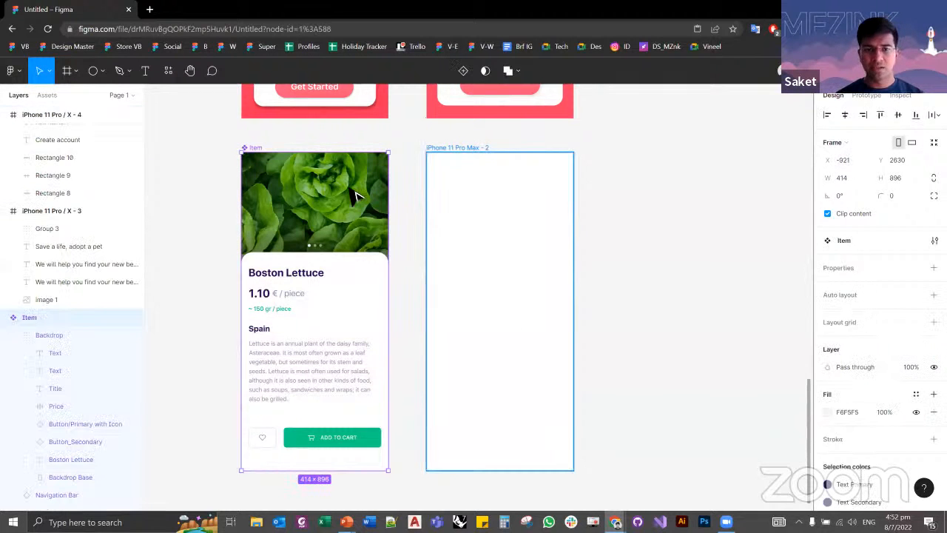
click(417, 298)
drag(415, 298, 432, 240)
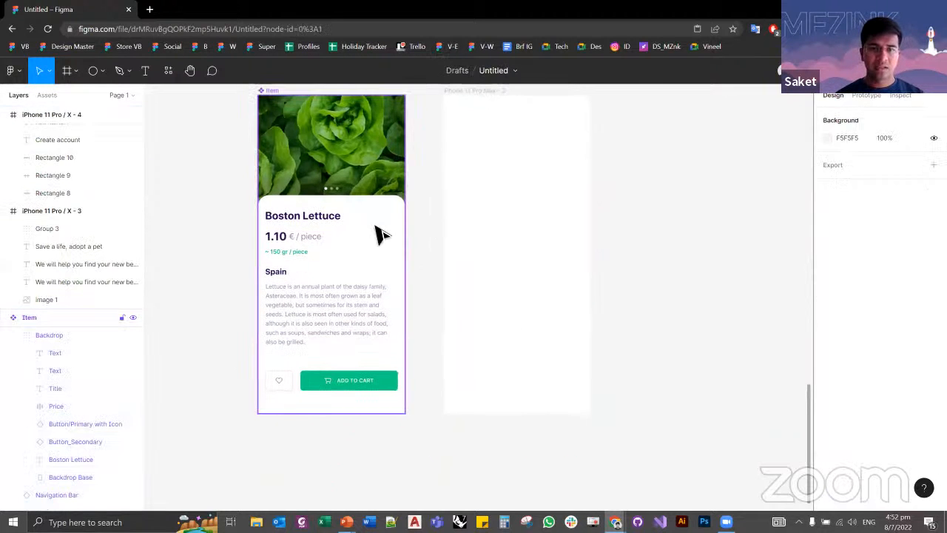
scroll(415, 307, up, 2)
scroll(414, 306, up, 3)
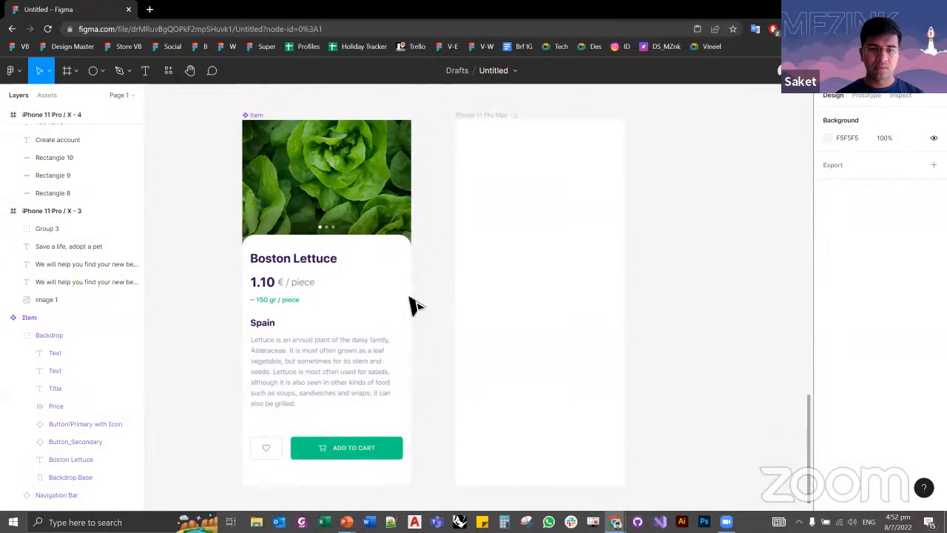
click(377, 195)
click(485, 113)
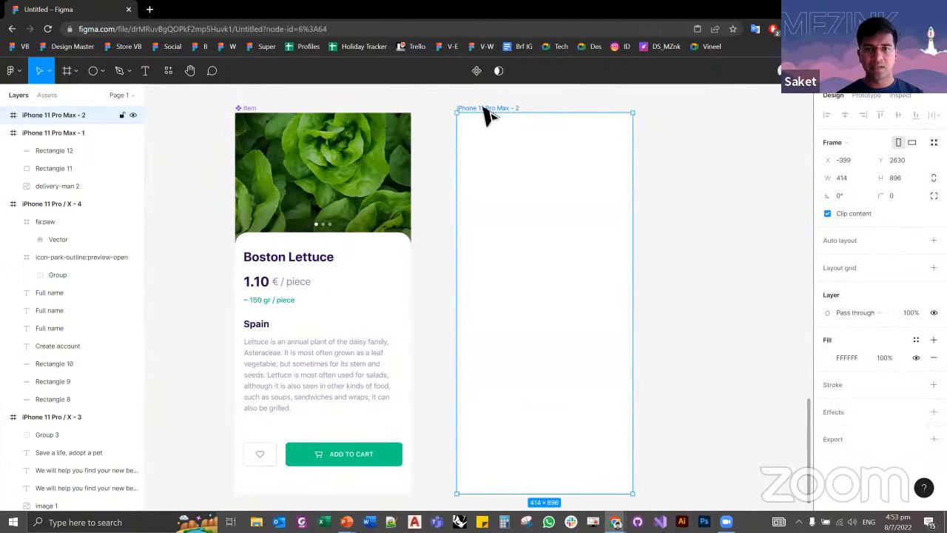
key(ctrl+v)
key(ctrl+z)
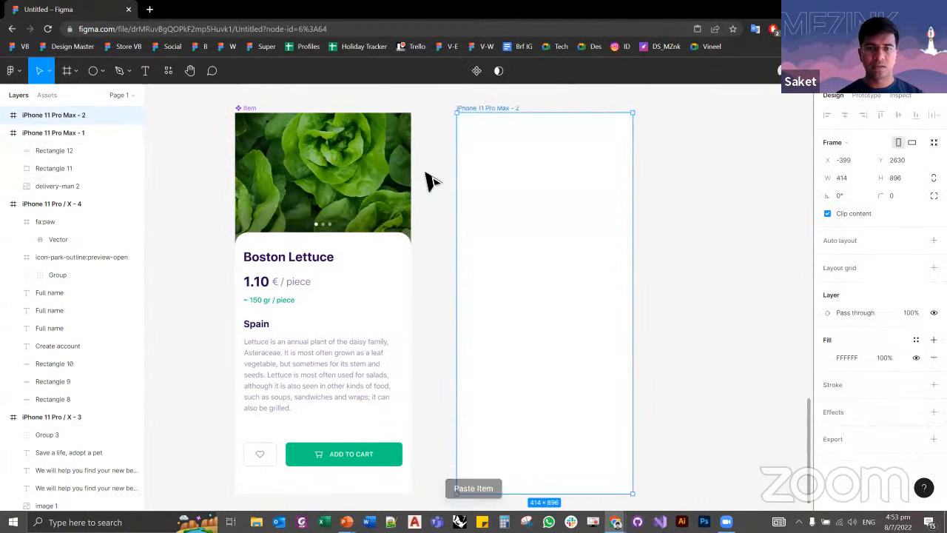
key(Escape)
Step: Copy the lettuce photo layer from the Item component into the iPhone 11 Pro Max - 2 frame
click(362, 166)
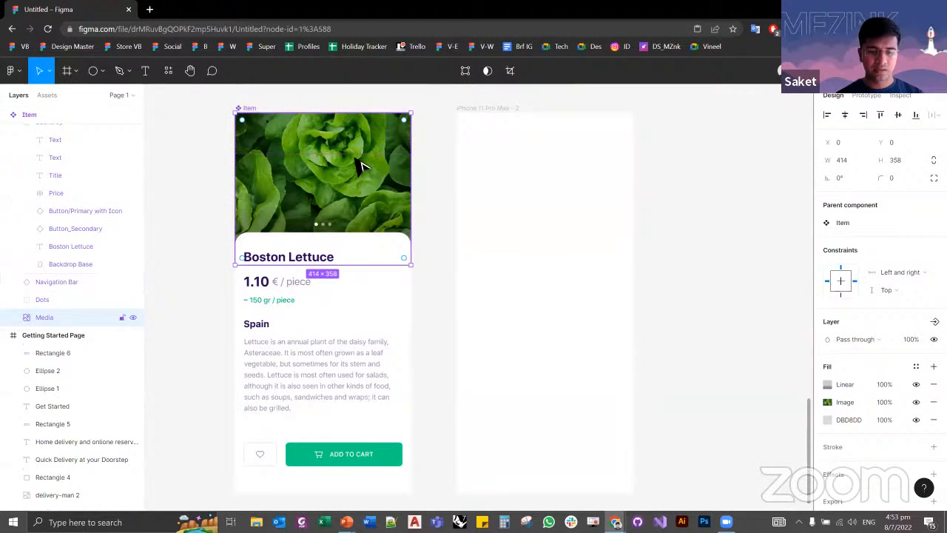
click(481, 111)
key(ctrl+v)
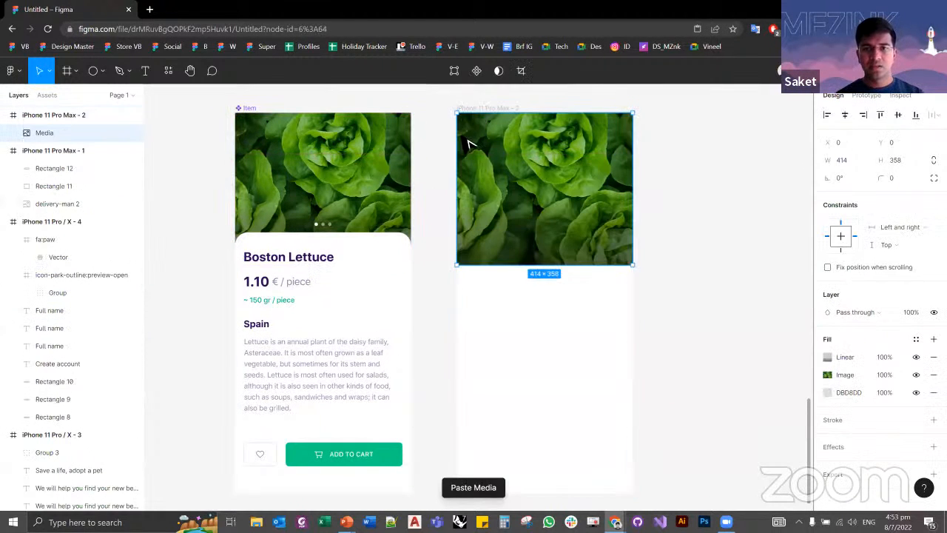
click(351, 172)
click(426, 194)
click(357, 185)
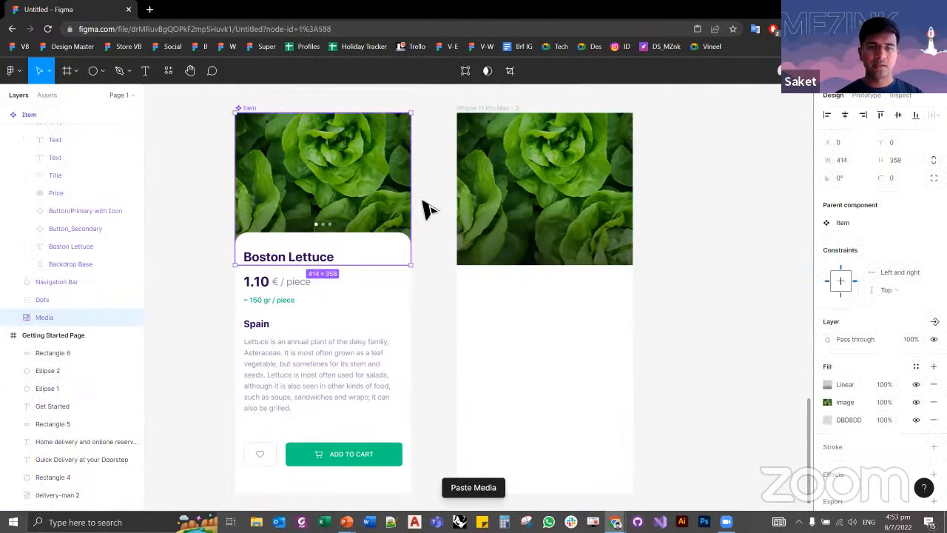
click(424, 202)
click(340, 183)
drag(353, 233, 332, 207)
key(ctrl+z)
key(Escape)
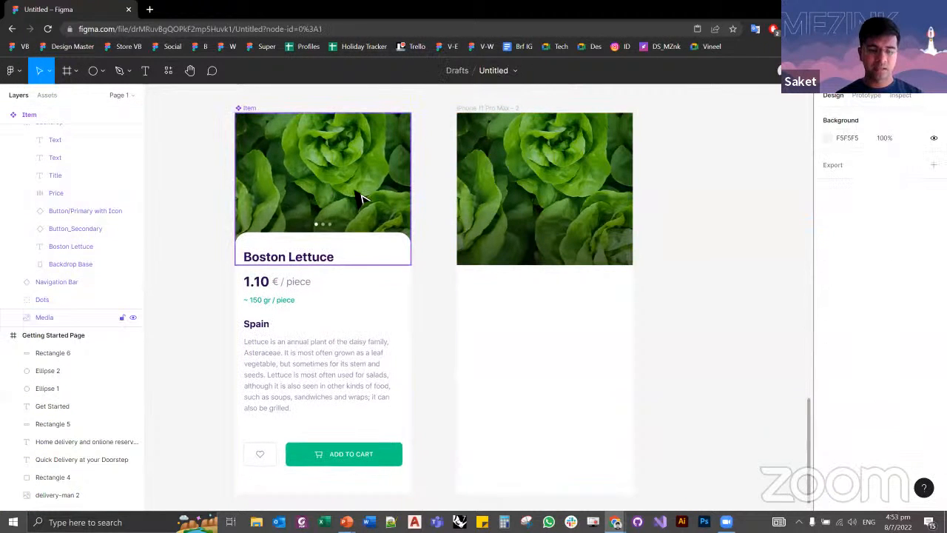
Step: Inspect the photo, pagination dots, title and price text layers of the reference lettuce screen, including its missing fonts
click(360, 195)
double_click(302, 257)
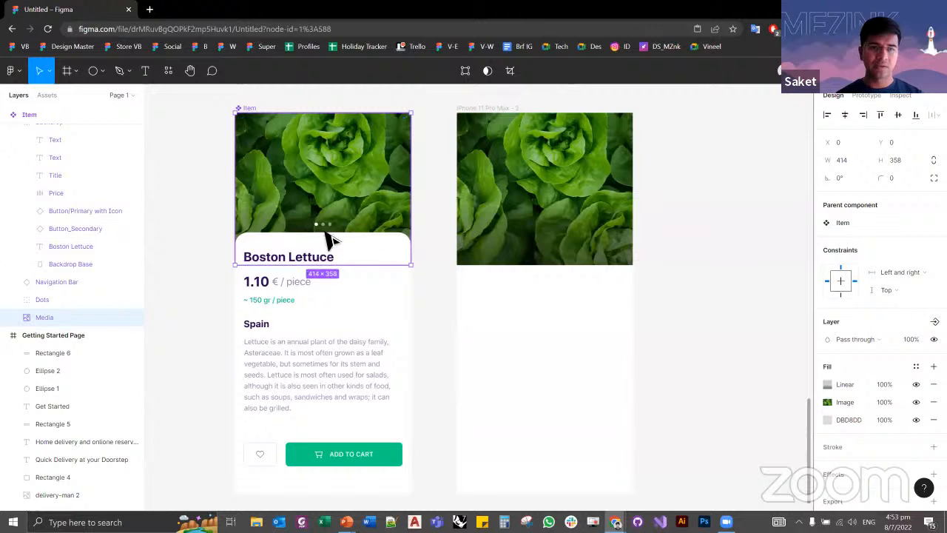
double_click(323, 225)
key(Escape)
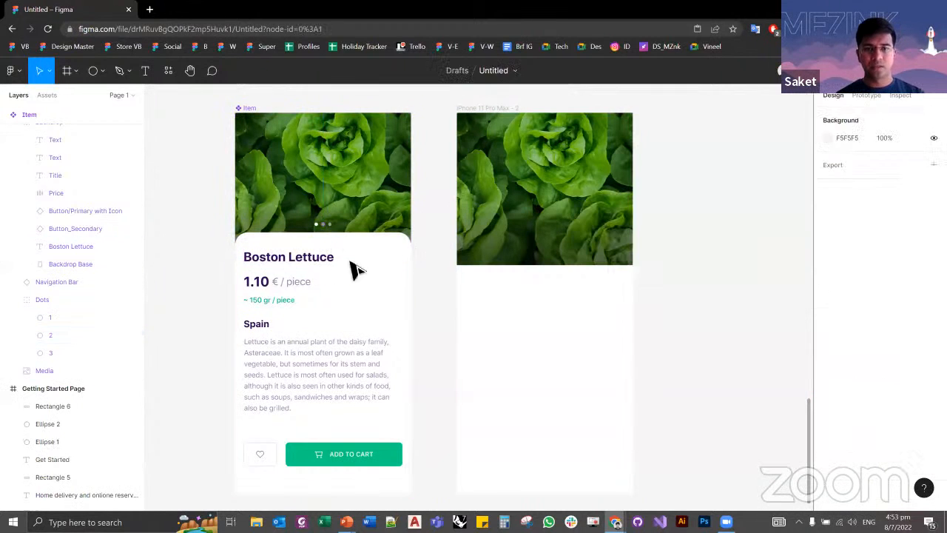
click(327, 260)
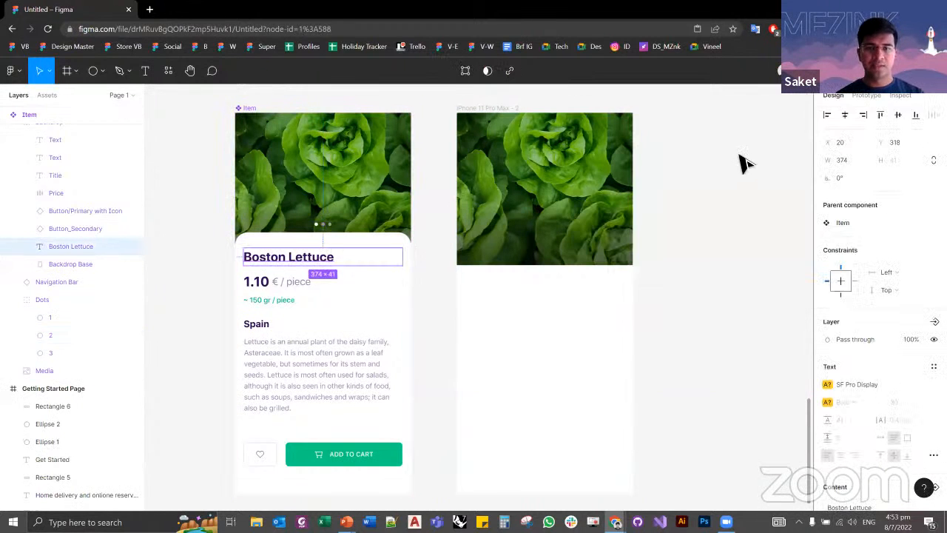
double_click(296, 284)
double_click(296, 287)
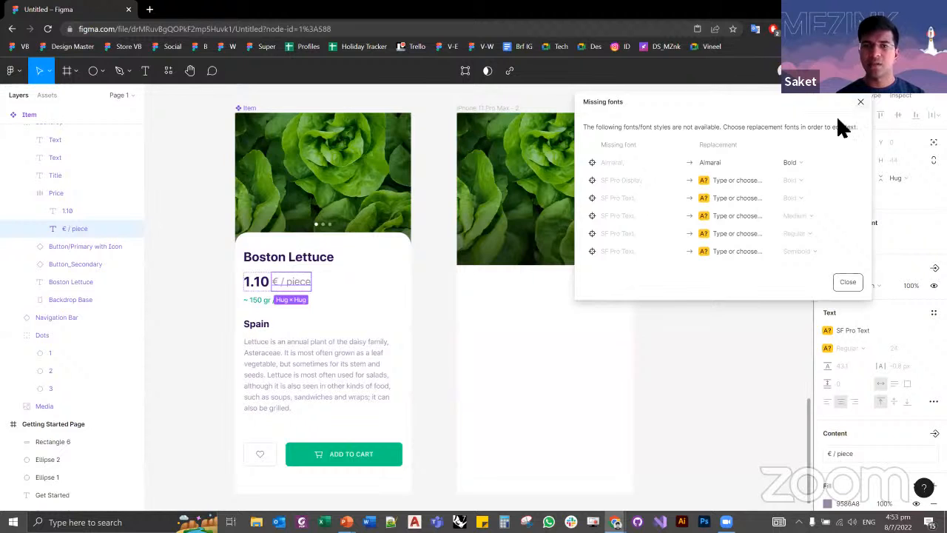
click(860, 102)
click(418, 318)
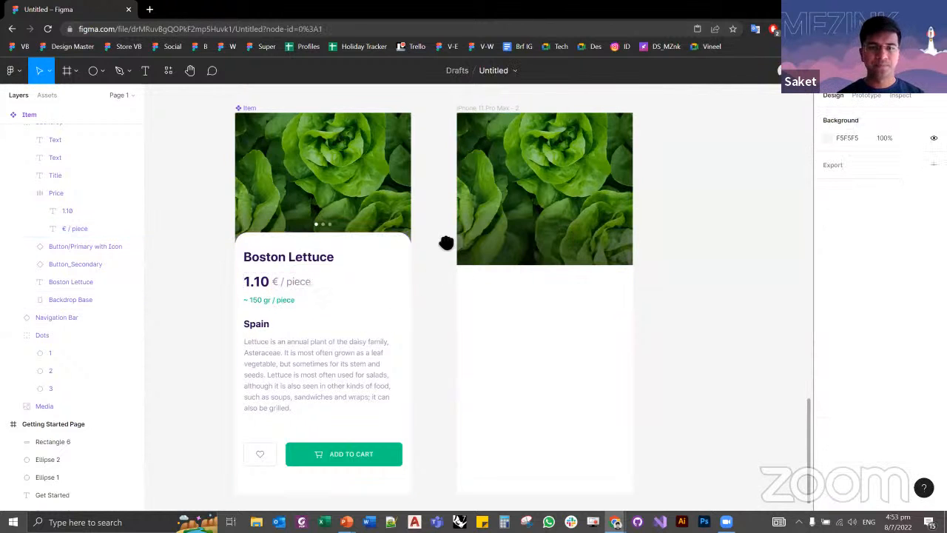
Step: Try duplicating the white Backdrop Base onto the new frame, undo the copy and clear the selection
scroll(446, 242, down, 2)
click(357, 238)
click(356, 238)
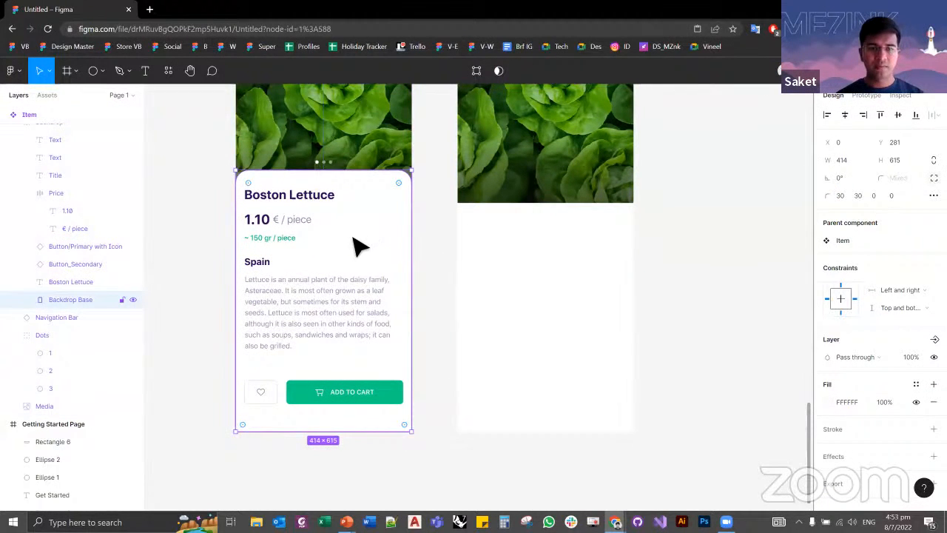
drag(356, 244, 589, 240)
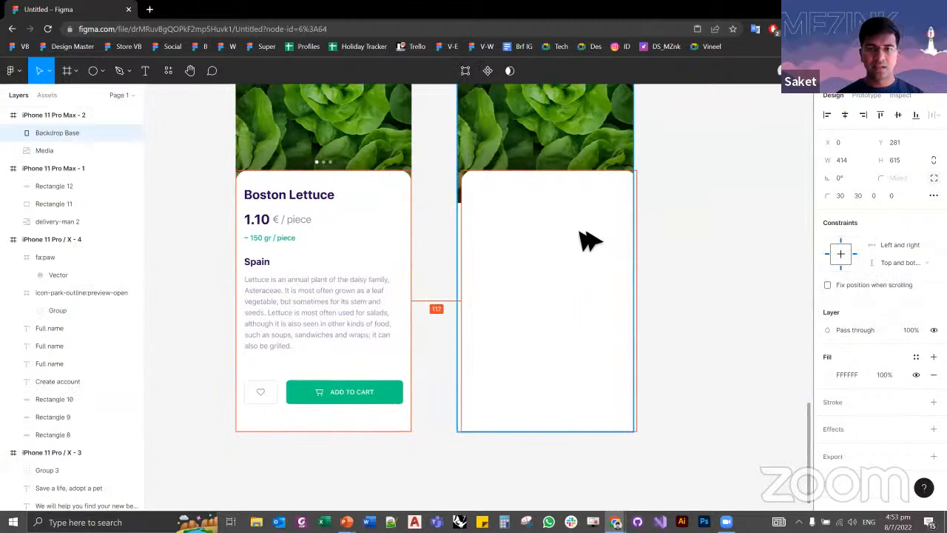
key(ctrl+z)
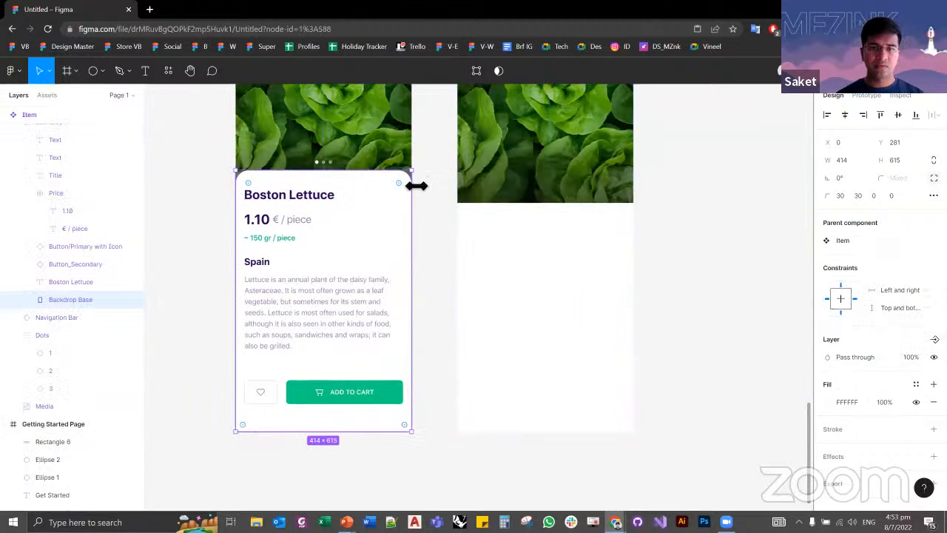
click(443, 377)
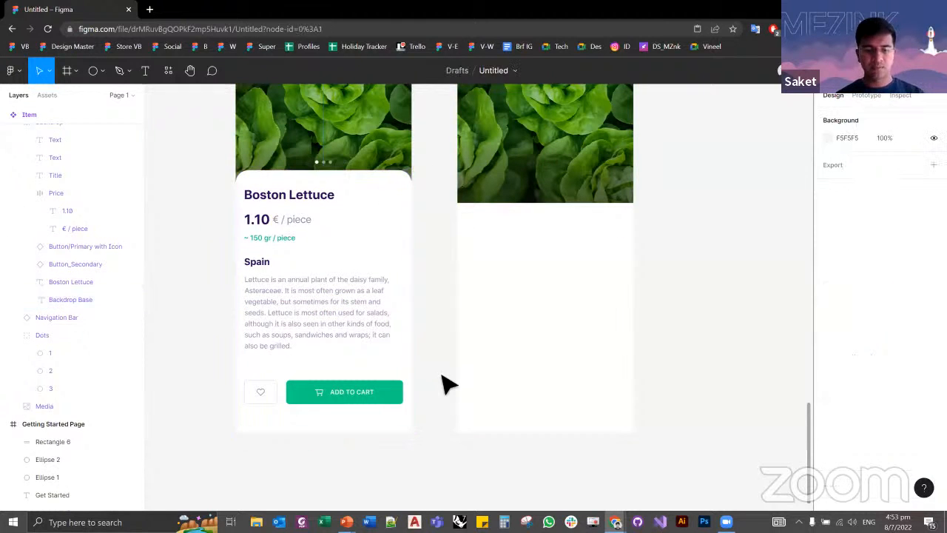
Step: Draw a full-width rectangle of about 414 × 607 over the lower part of the lettuce photo in the new frame
key(r)
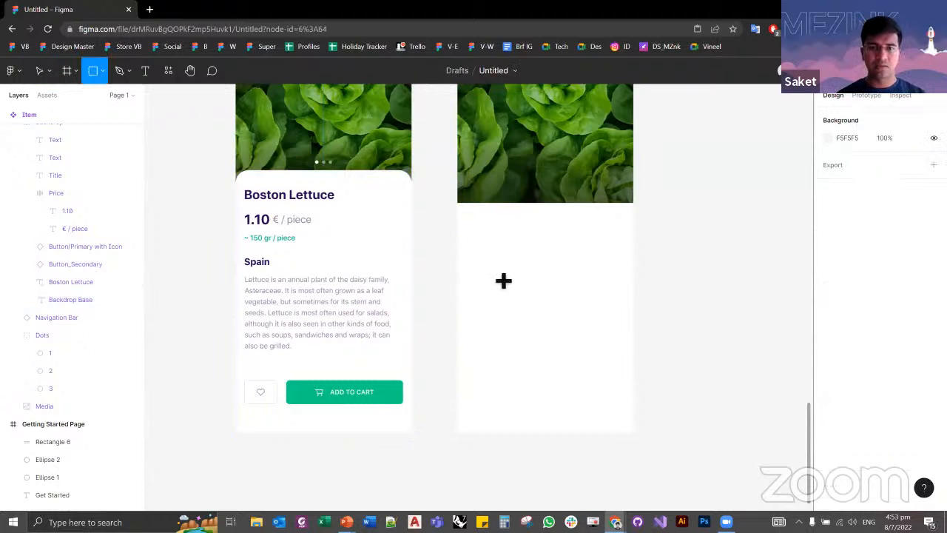
mouse_move(457, 174)
mouse_down()
mouse_move(575, 402)
mouse_move(605, 431)
mouse_up()
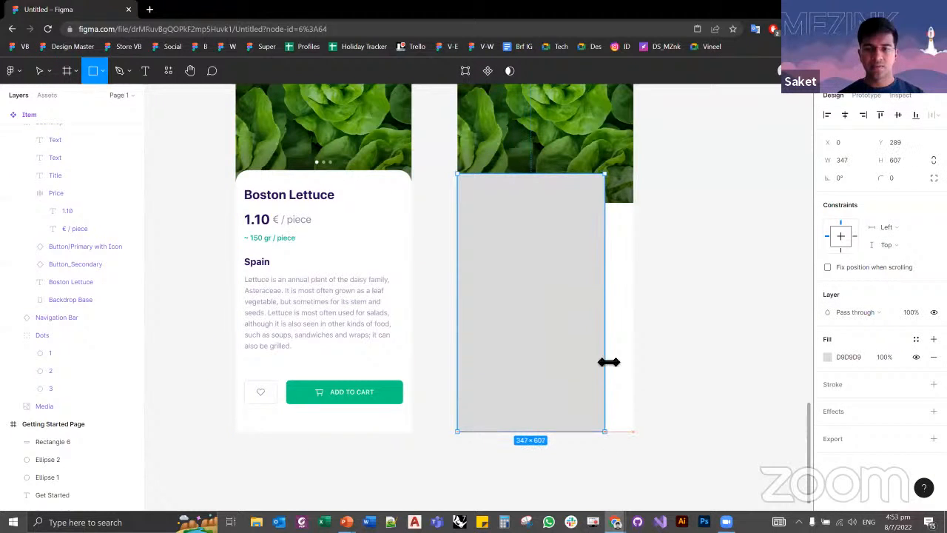
drag(608, 361, 644, 341)
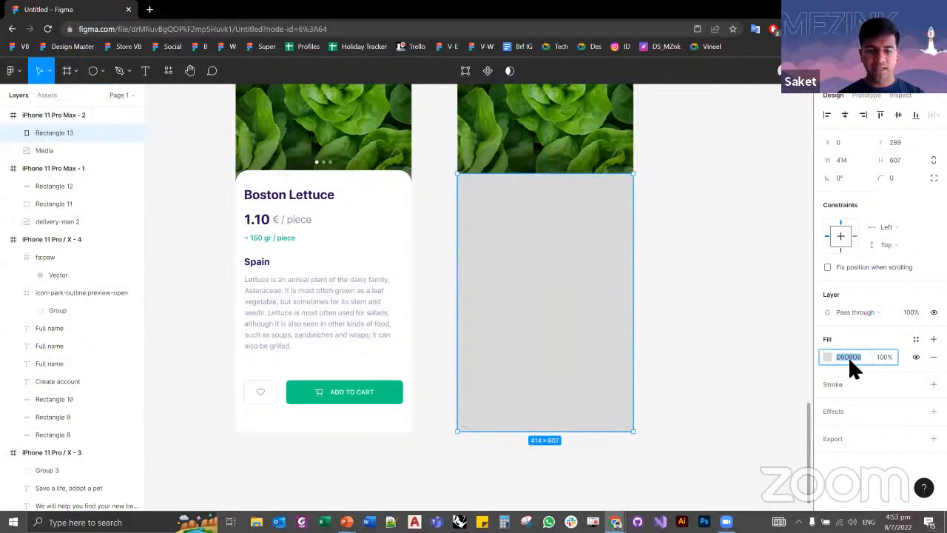
Step: Fill the new rectangle over the lettuce photo with FFFFFF and round its corners to a radius of 30
text(ffffff)
key(Tab)
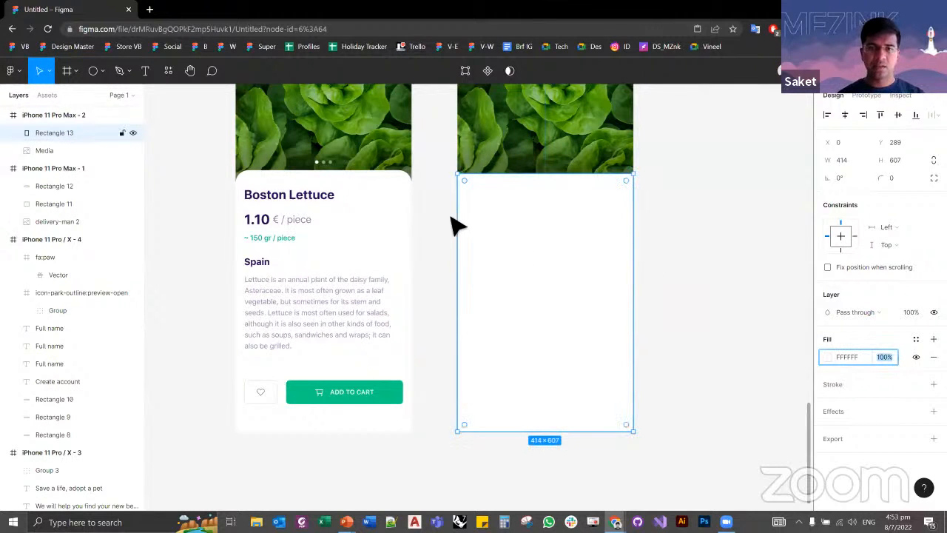
click(404, 190)
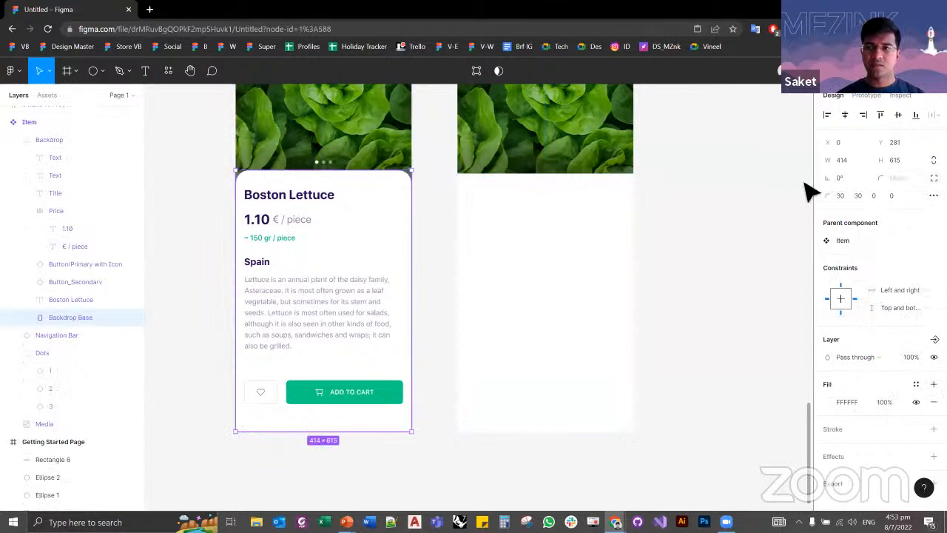
click(546, 274)
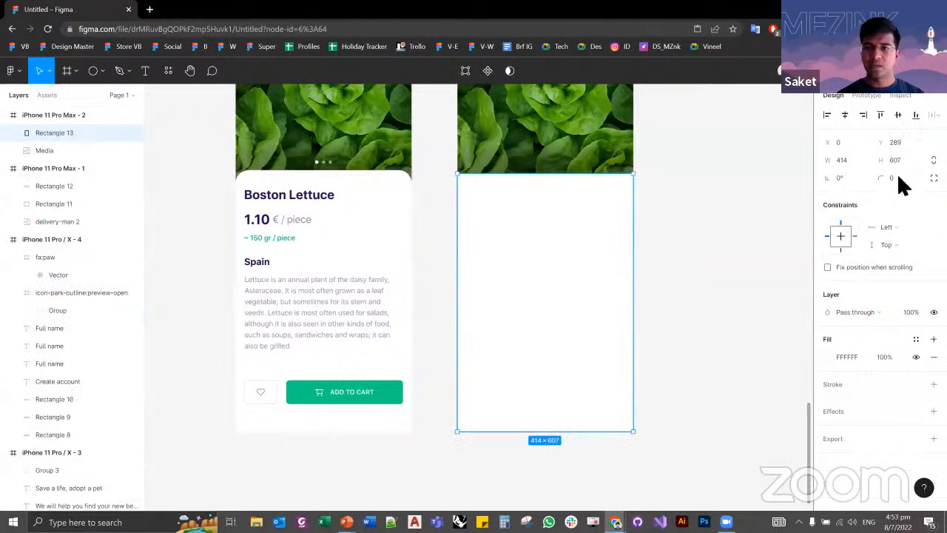
text(30)
key(Tab)
click(768, 245)
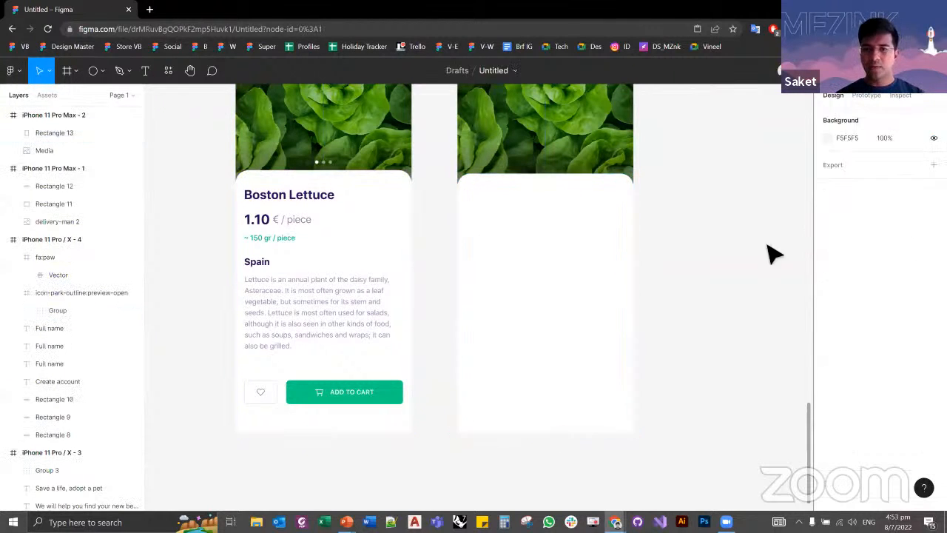
Step: Try stretching the white rectangle's bottom edge below the frame, to a height of about 765, so its rounded lower corners are cut off
click(562, 300)
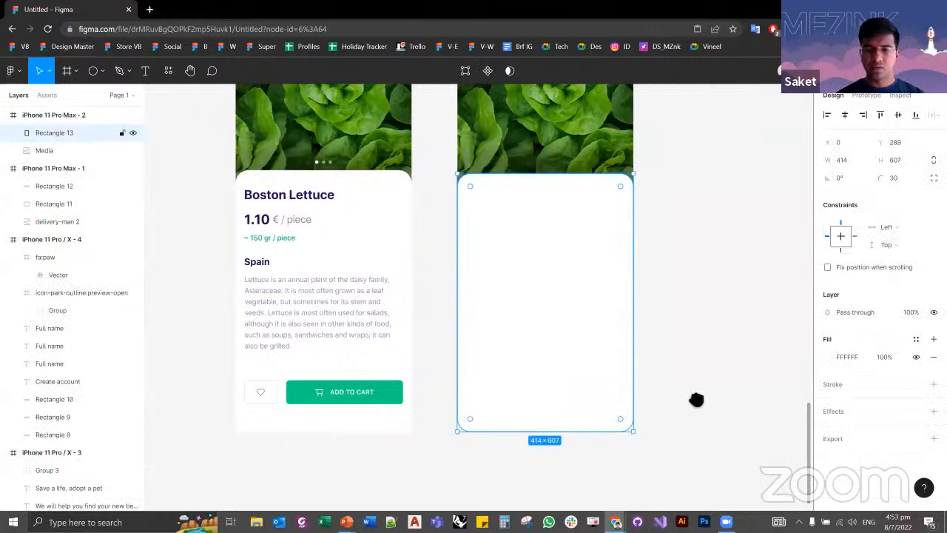
scroll(696, 399, down, 3)
drag(567, 338, 554, 400)
click(663, 227)
drag(678, 326, 685, 439)
scroll(513, 206, down, 1)
drag(545, 229, 575, 427)
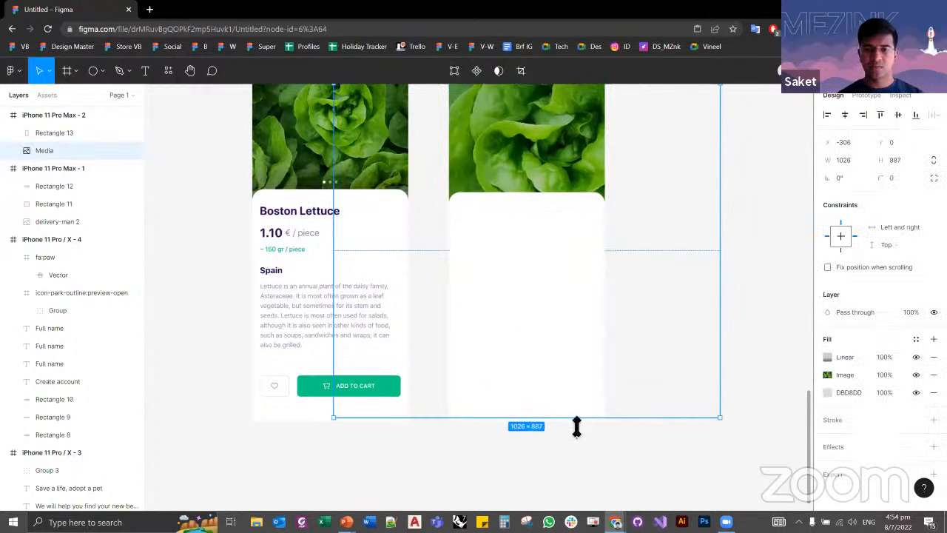
click(724, 259)
Step: Shorten the white rectangle back to the frame's bottom edge, at a height of 607
click(555, 387)
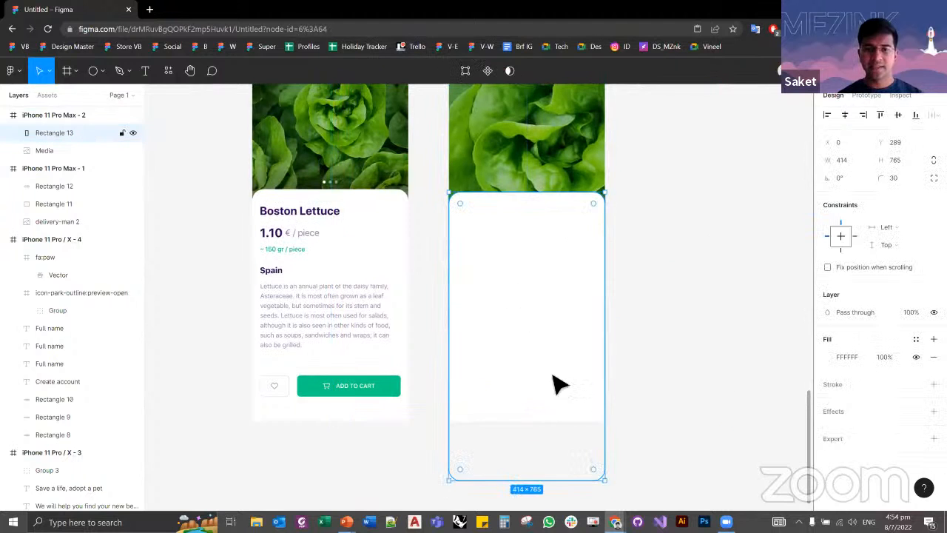
scroll(560, 392, down, 1)
drag(545, 468, 535, 404)
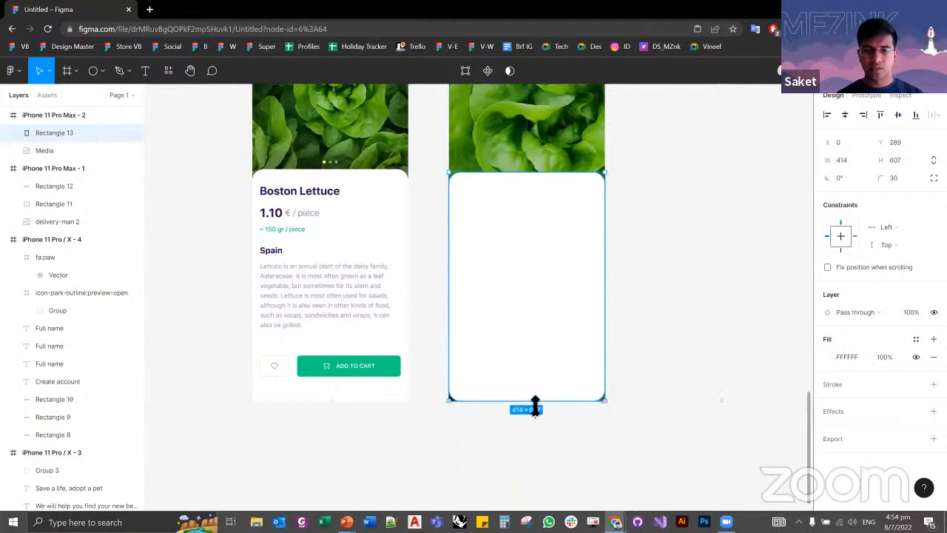
key(Escape)
Step: Try reducing the white rectangle's corner radius to 27 with its lower-left corner handle, and restore the radius of 30
scroll(543, 335, up, 2)
click(539, 334)
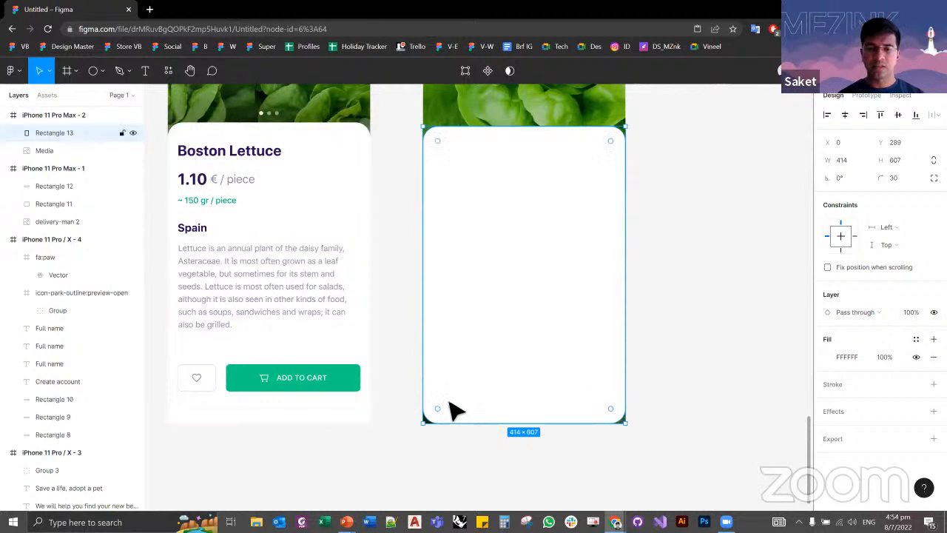
drag(443, 407, 440, 410)
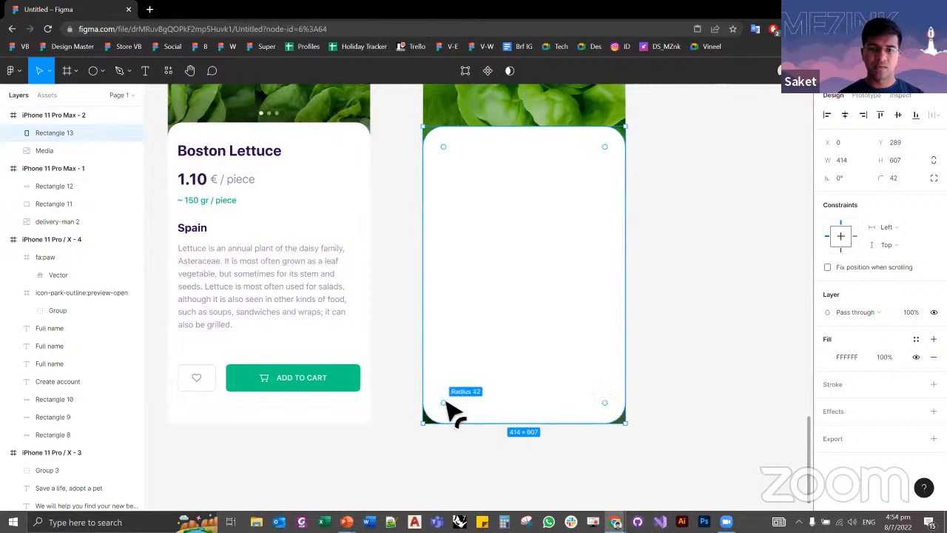
click(395, 397)
click(500, 305)
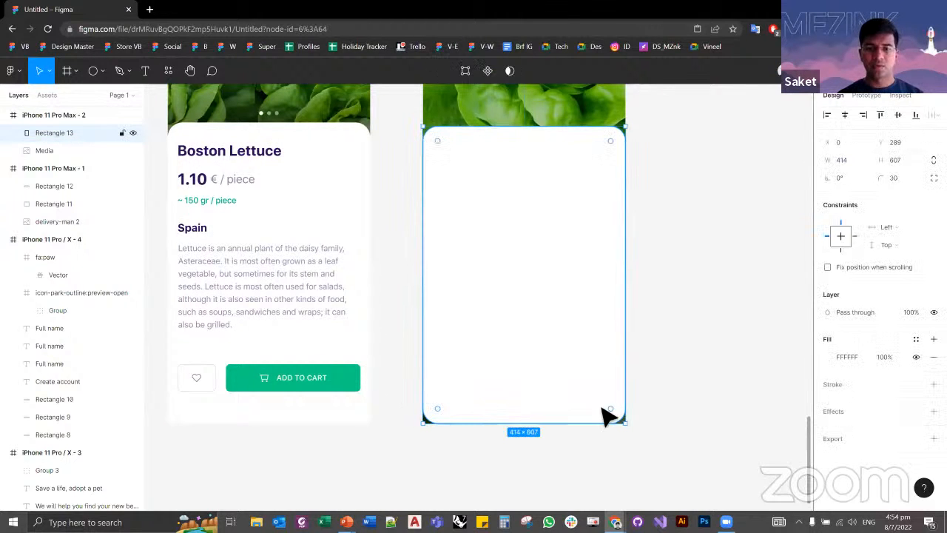
Step: Try extending the white rectangle past the frame's bottom edge to a height of about 693, and undo the change
scroll(718, 296, down, 3)
drag(564, 373, 565, 370)
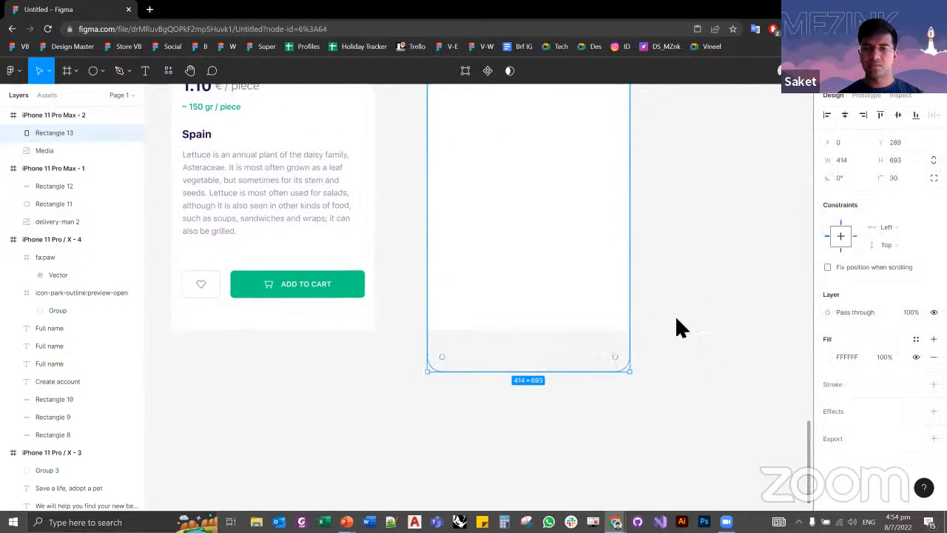
click(676, 327)
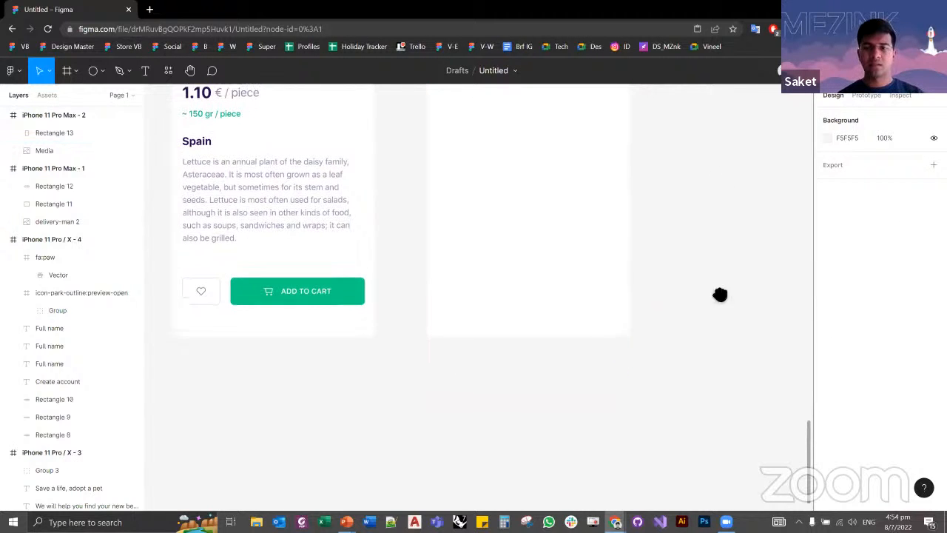
scroll(710, 311, up, 4)
scroll(696, 272, down, 2)
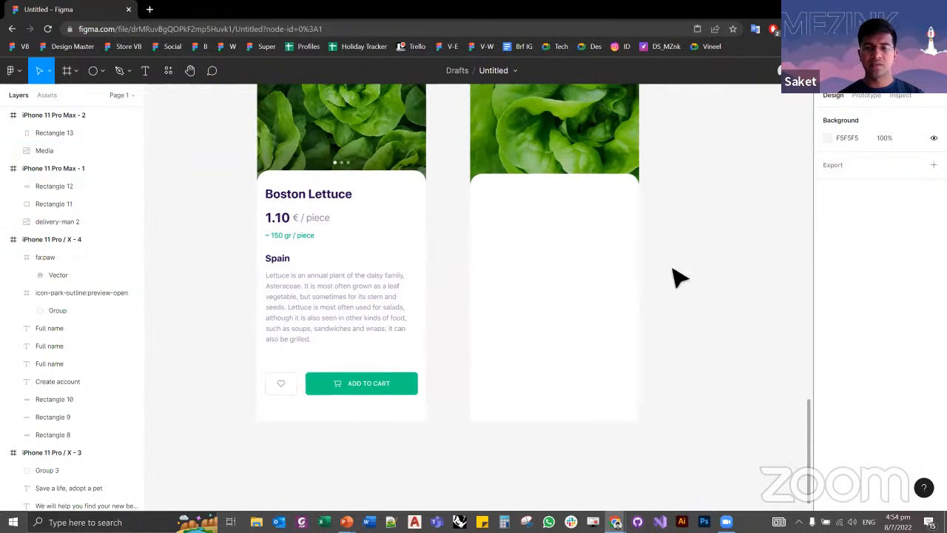
key(ctrl+z)
key(ctrl+z)
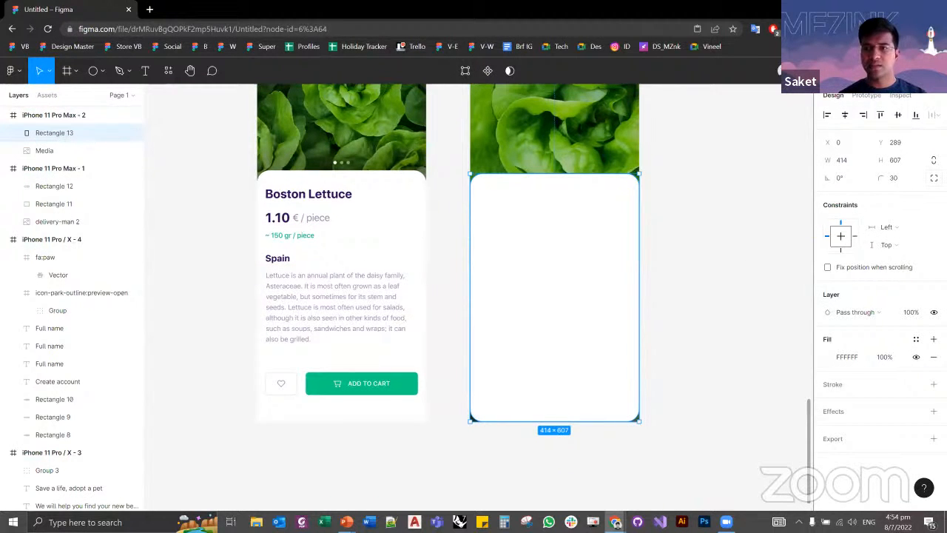
Step: Give the white rectangle independent corner radii and set both lower corners to 0, keeping 30 at the top
click(933, 178)
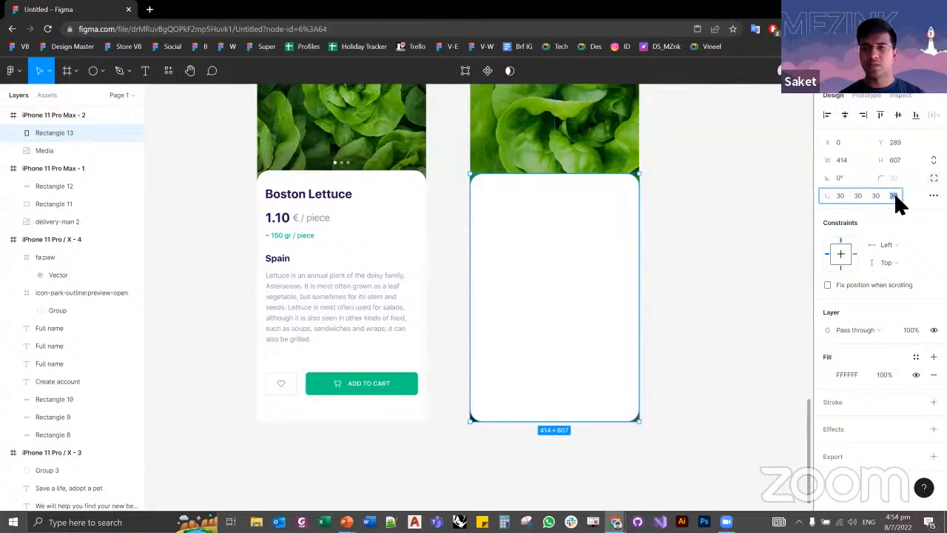
text(0)
key(Tab)
text(0)
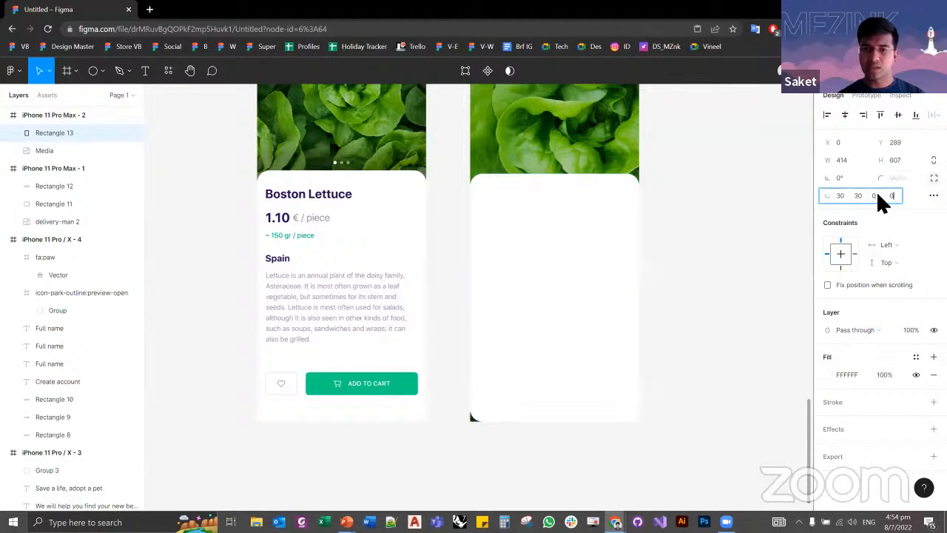
key(Tab)
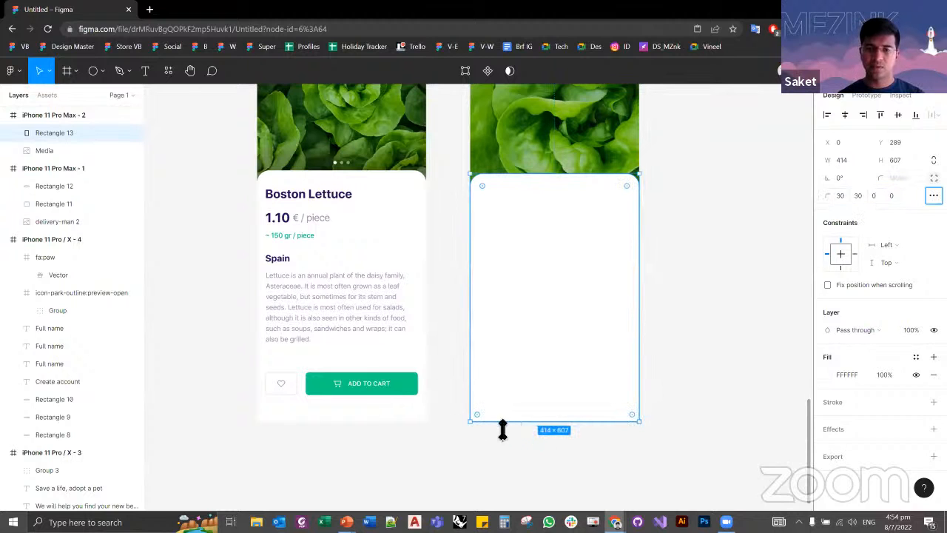
click(877, 197)
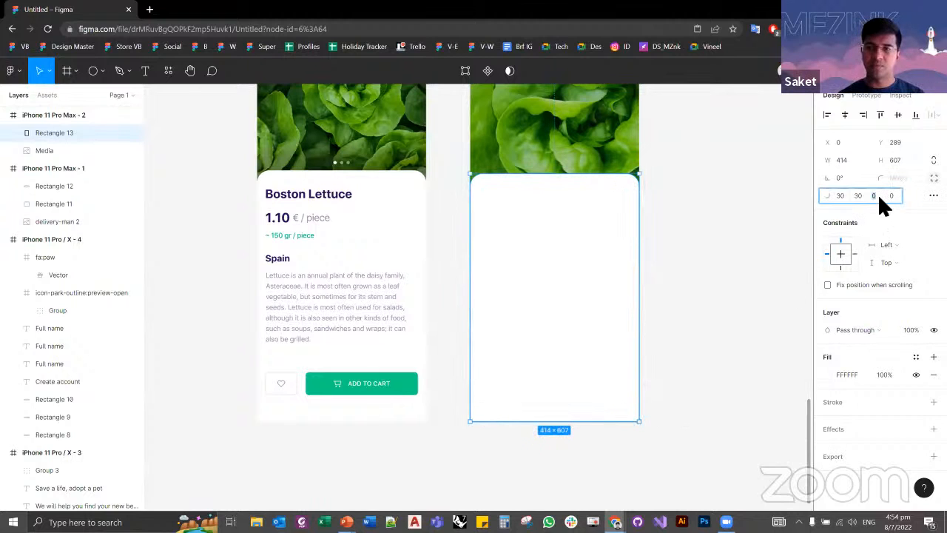
click(706, 340)
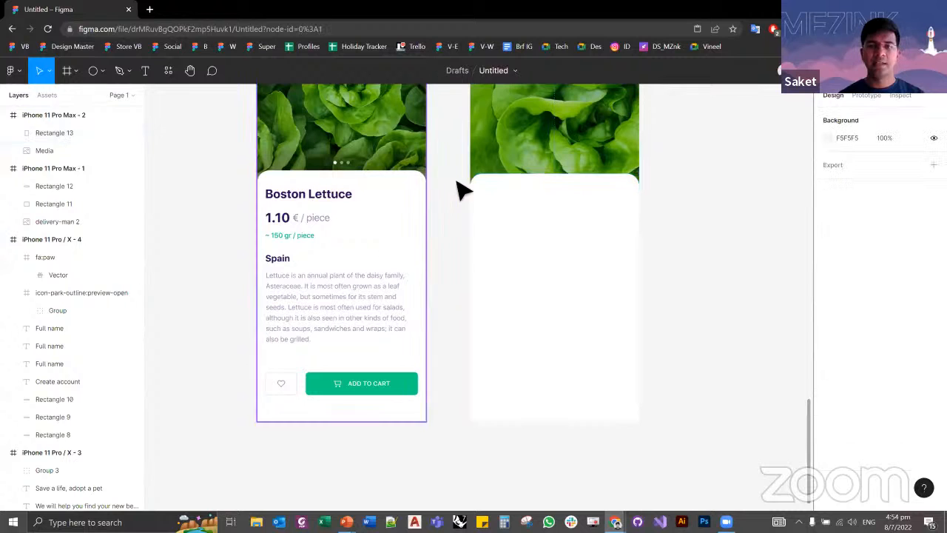
click(492, 194)
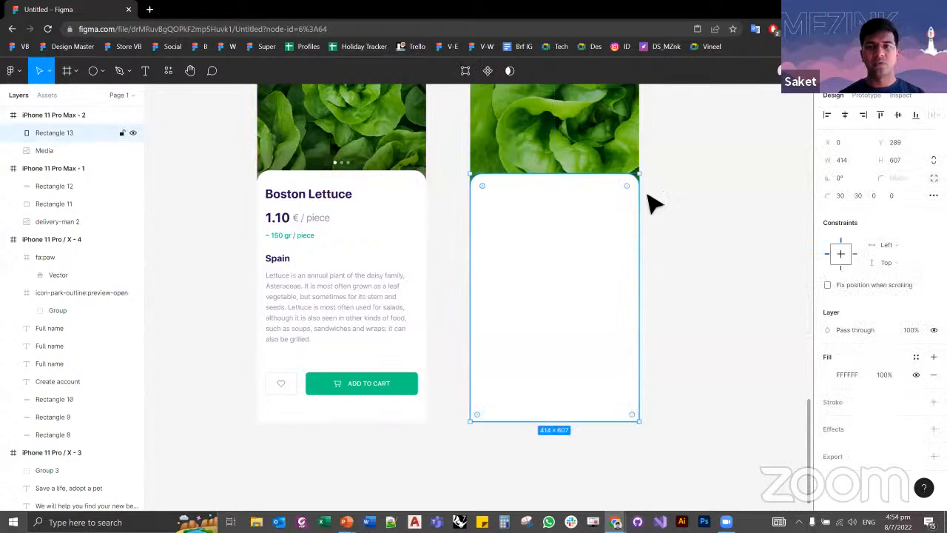
click(707, 282)
Step: Draw a rectangle of about 91 × 55 near the white panel's lower-left corner, matching the reference heart button
drag(445, 372, 447, 384)
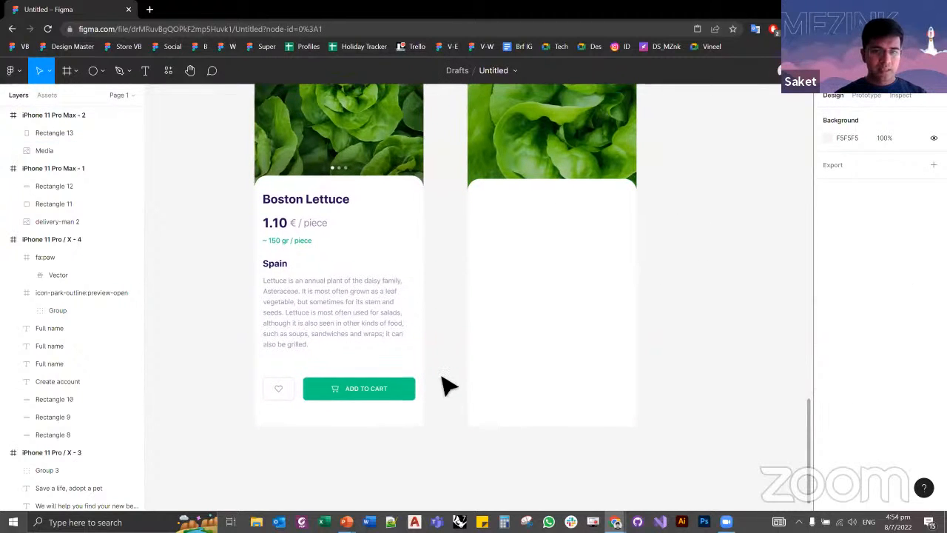
scroll(317, 352, up, 5)
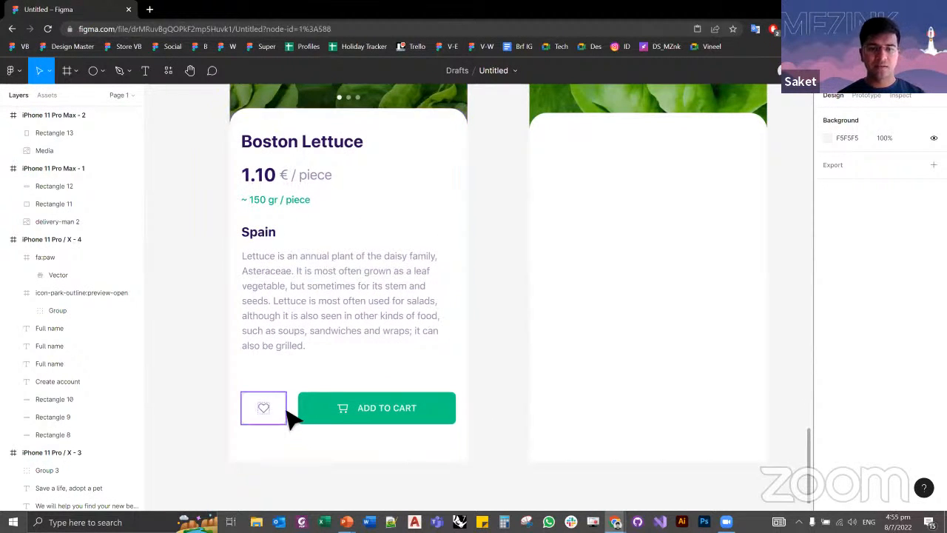
ctrl+click(270, 418)
click(206, 395)
key(r)
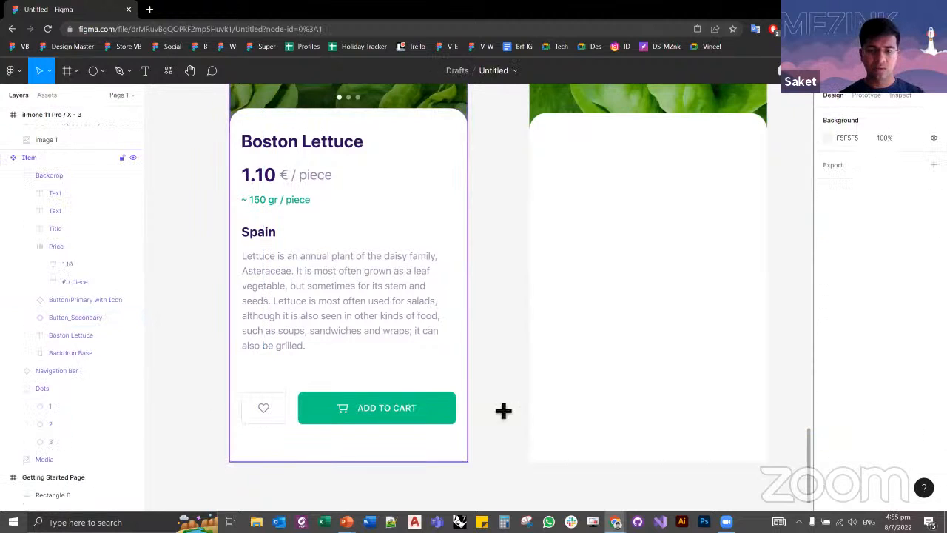
drag(552, 387, 609, 424)
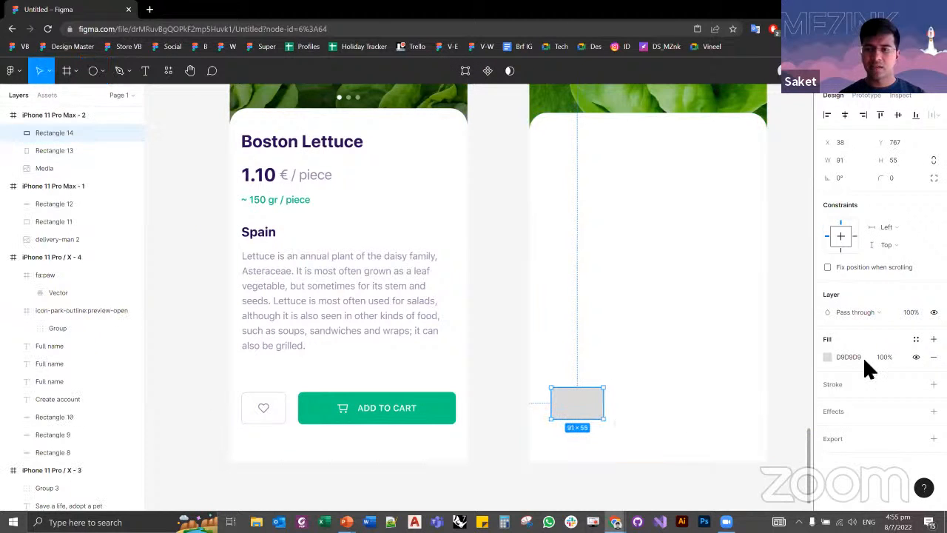
Step: Remove the small rectangle's fill and add a stroke to it
click(915, 358)
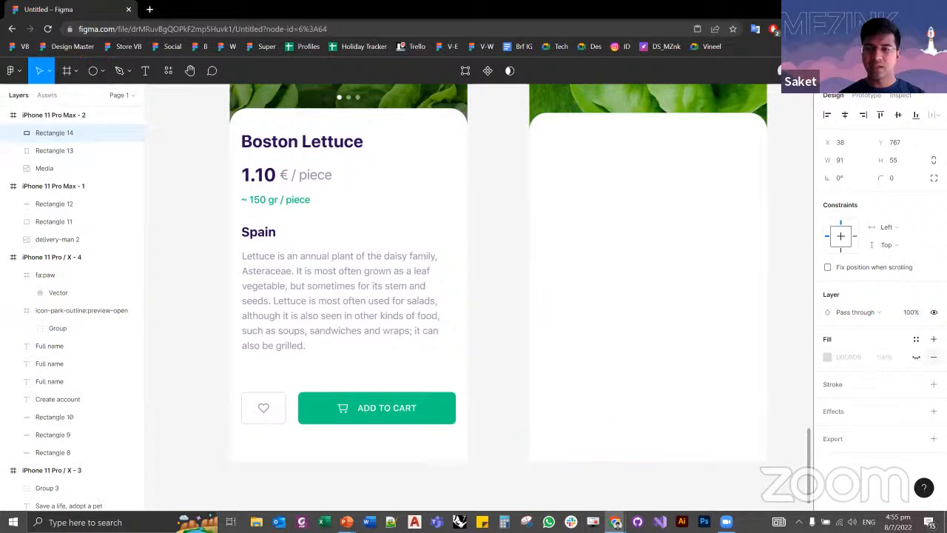
click(933, 357)
click(933, 366)
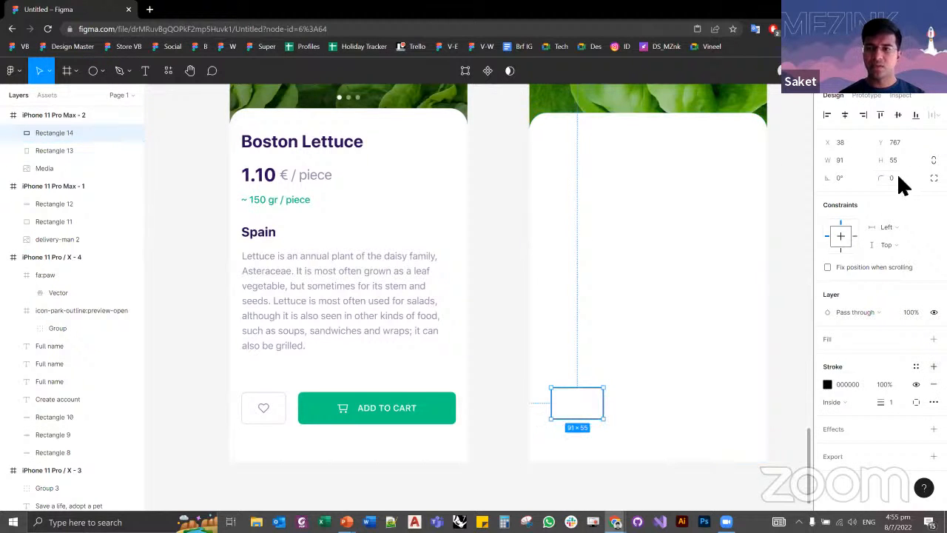
Step: Set the small rectangle's corner radius to 8 and its stroke colour to AAAAAA
text(8)
key(Tab)
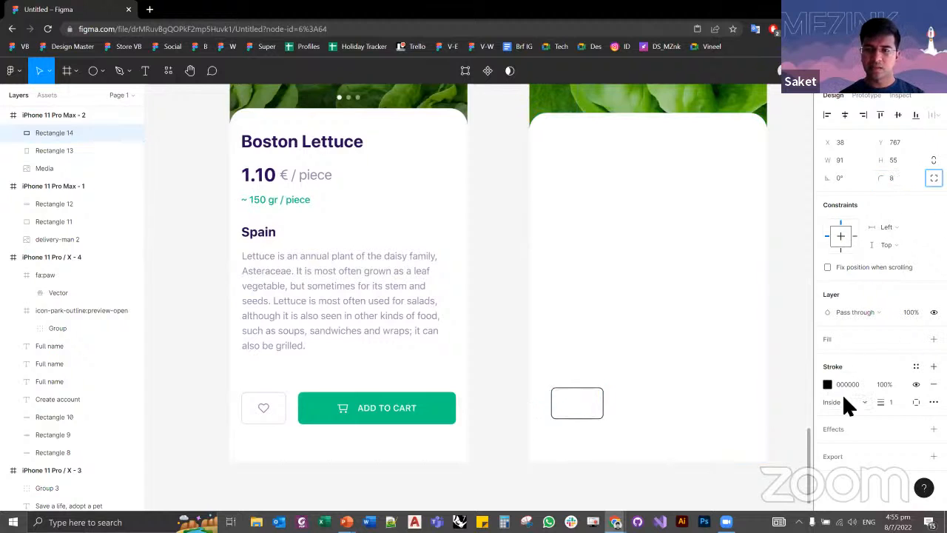
text(AAAAAA)
key(Tab)
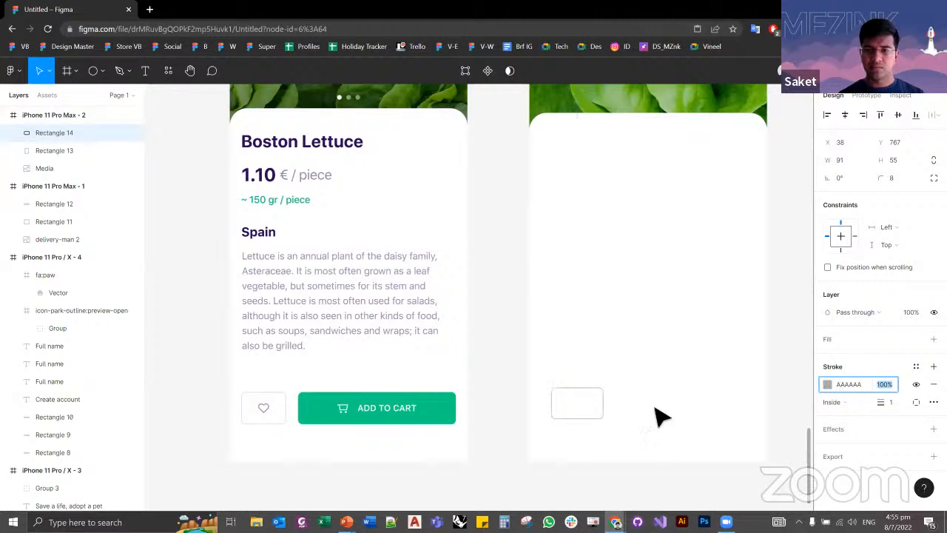
click(518, 435)
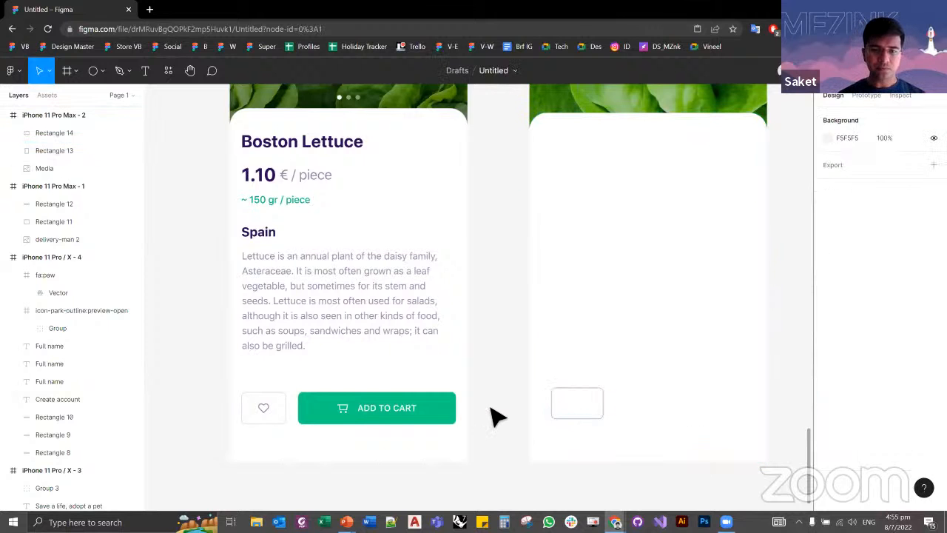
scroll(455, 349, down, 5)
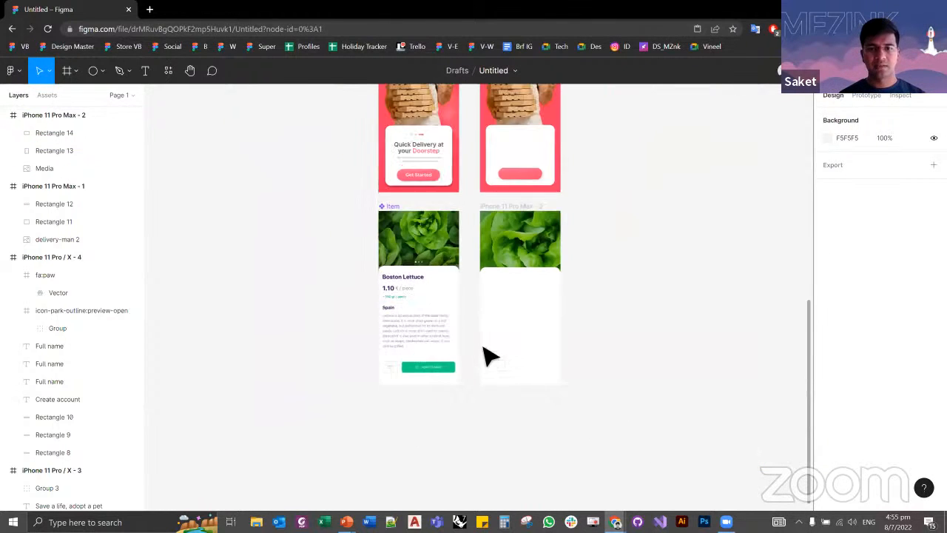
scroll(490, 355, up, 5)
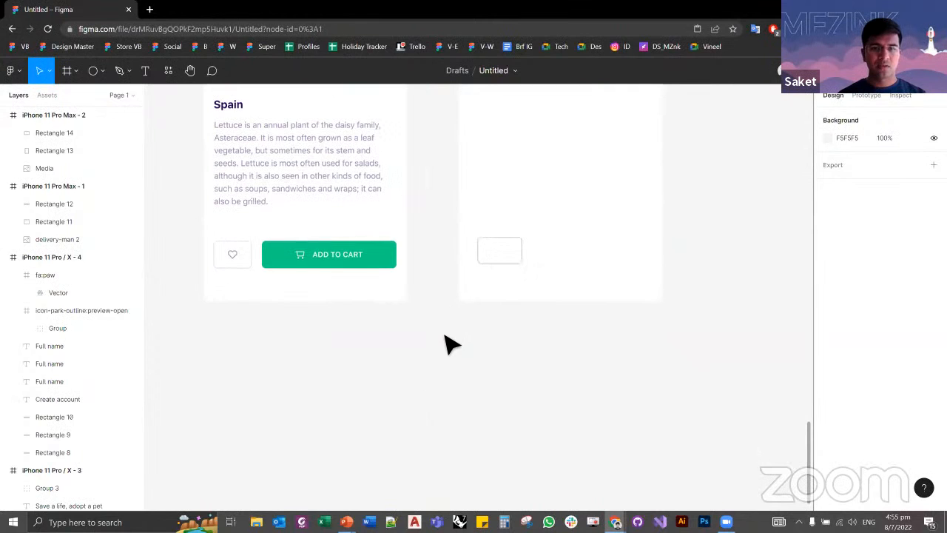
drag(446, 297, 462, 511)
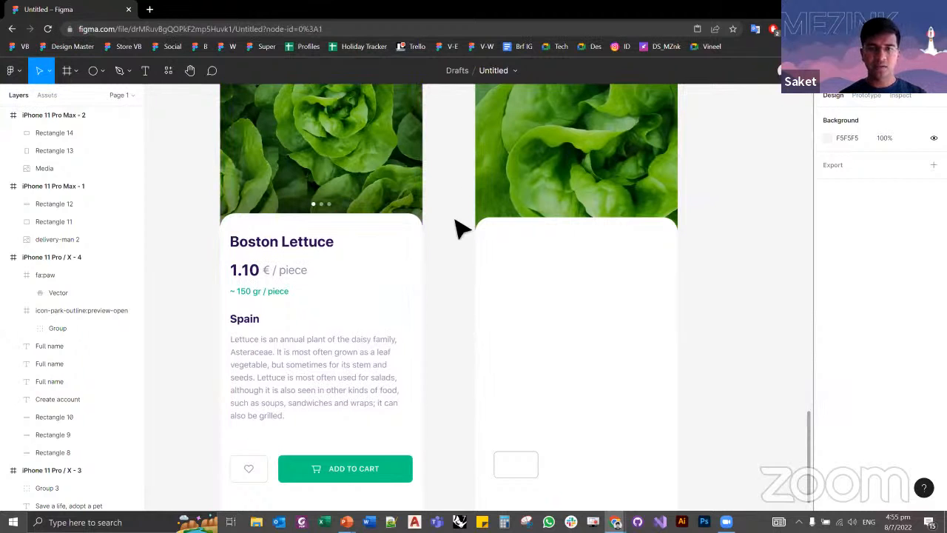
scroll(488, 249, down, 5)
click(402, 302)
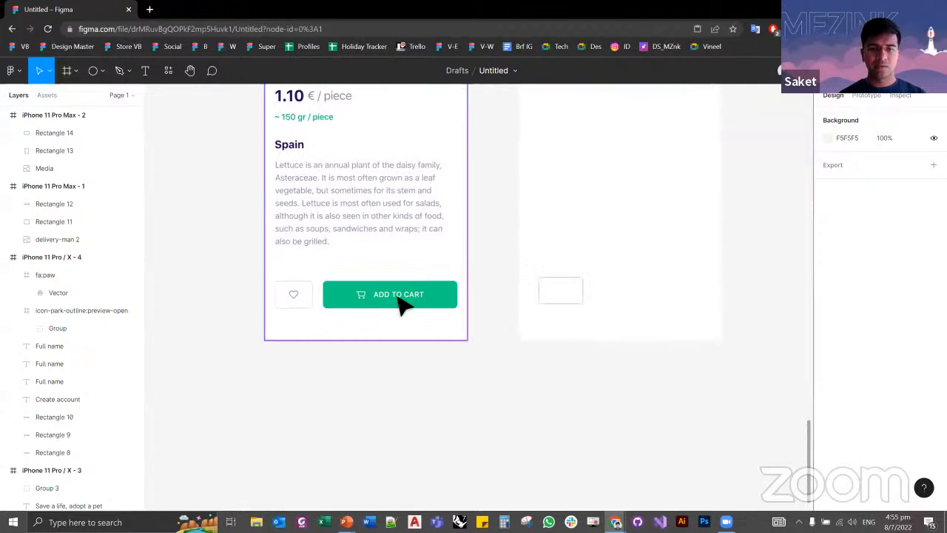
click(507, 345)
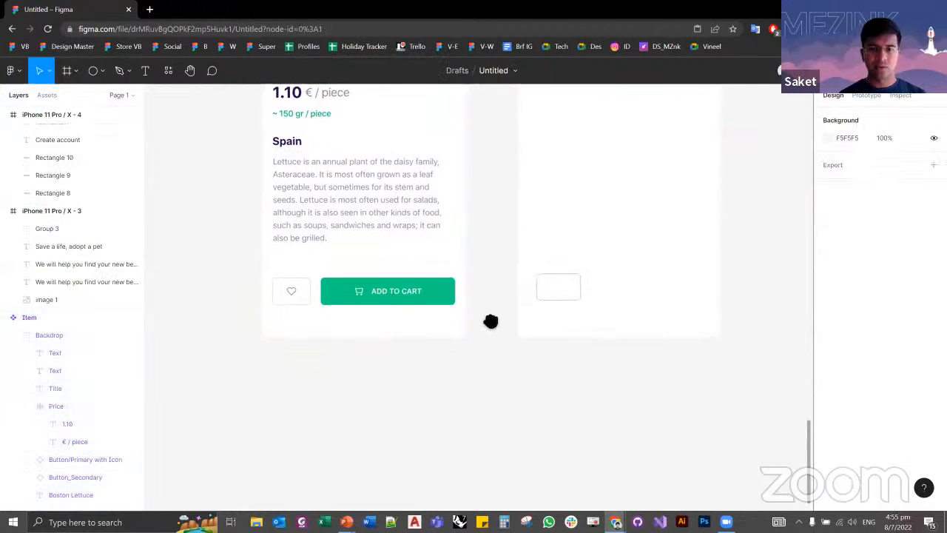
Step: Add a white "Get Strated" text label centred on the pink gradient button of the recreated delivery screen
scroll(480, 237, up, 2)
scroll(471, 226, up, 8)
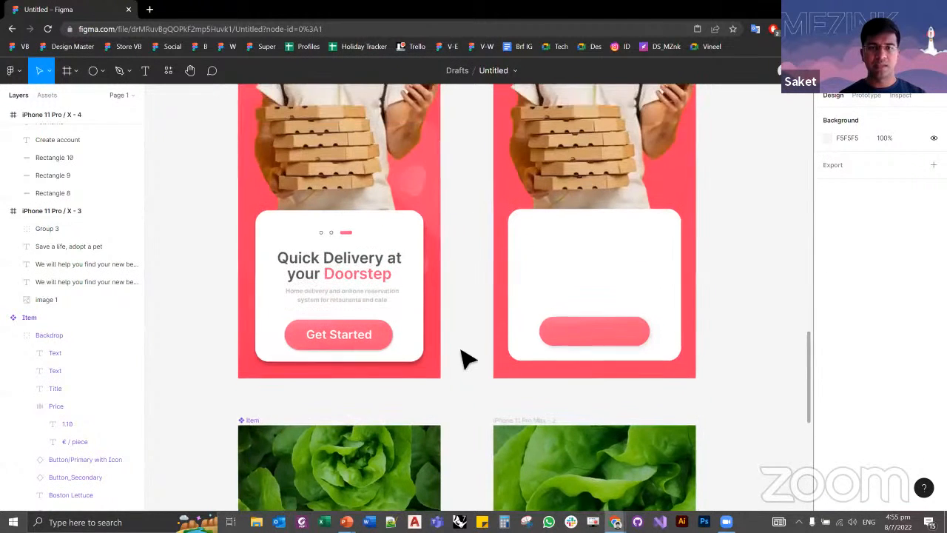
click(346, 341)
click(466, 299)
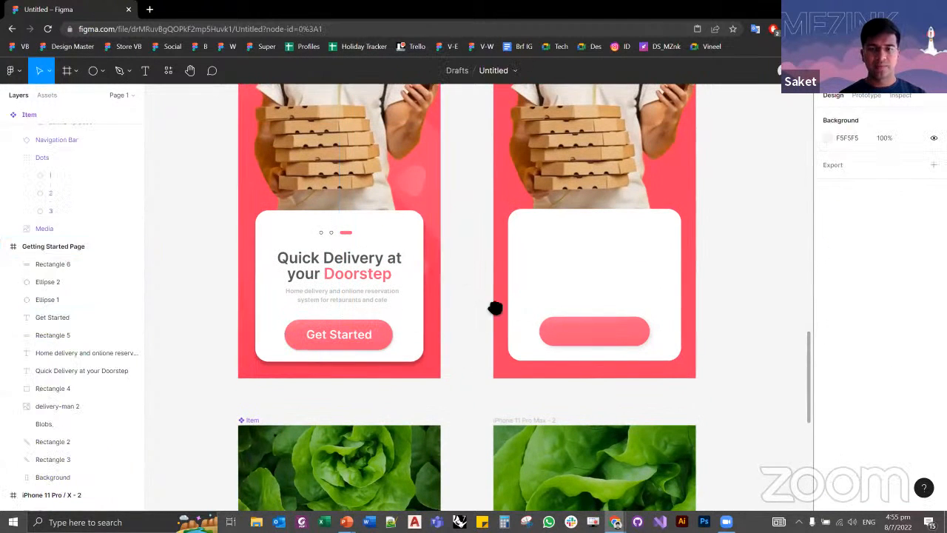
drag(495, 308, 330, 316)
click(452, 342)
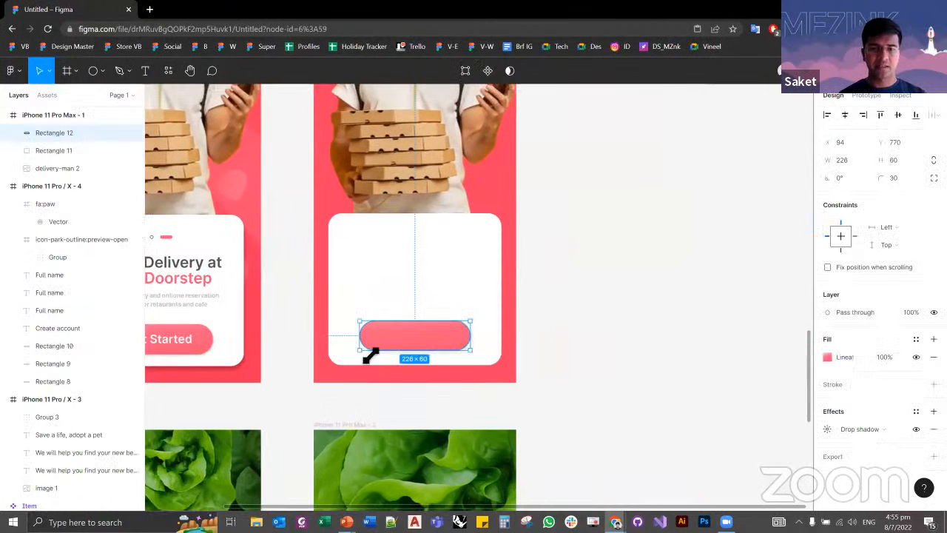
scroll(363, 351, up, 3)
scroll(338, 348, left, 3)
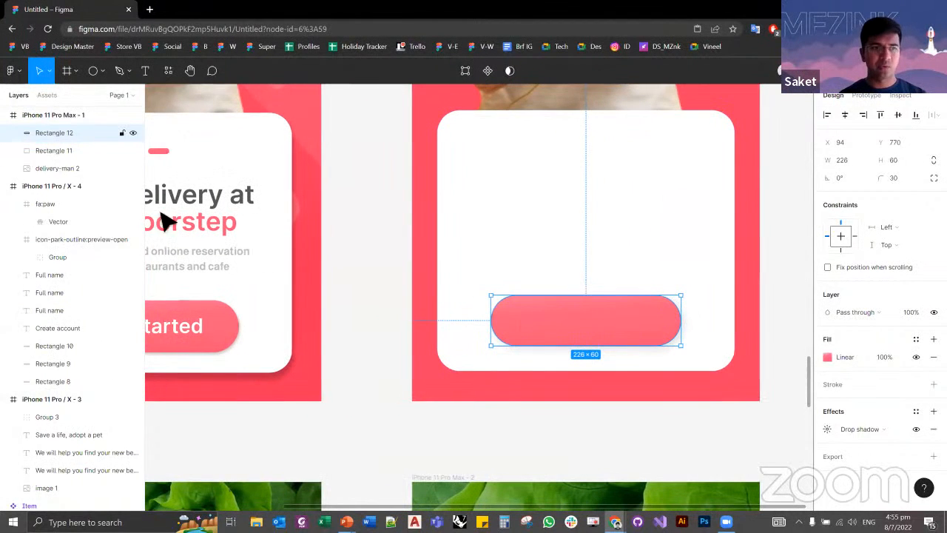
scroll(592, 330, up, 1)
key(t)
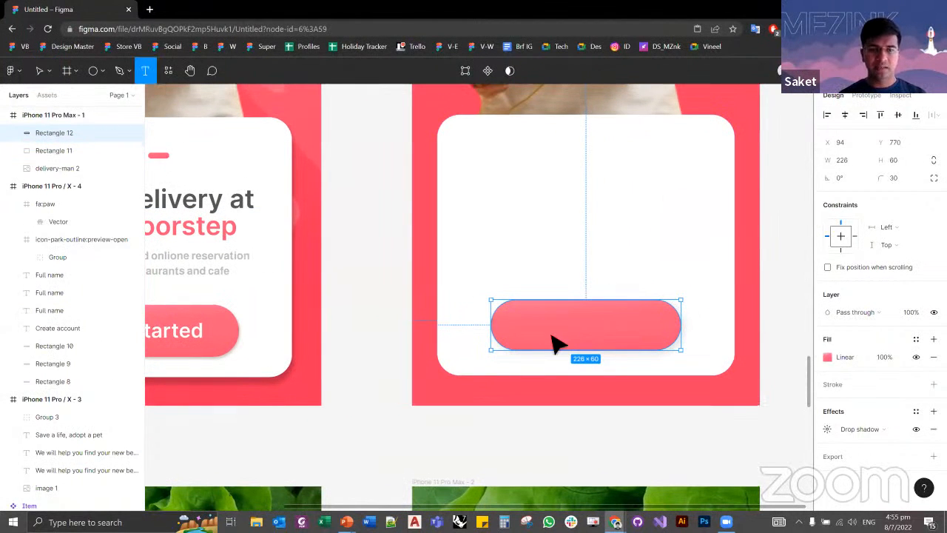
click(552, 335)
text(Get Strated)
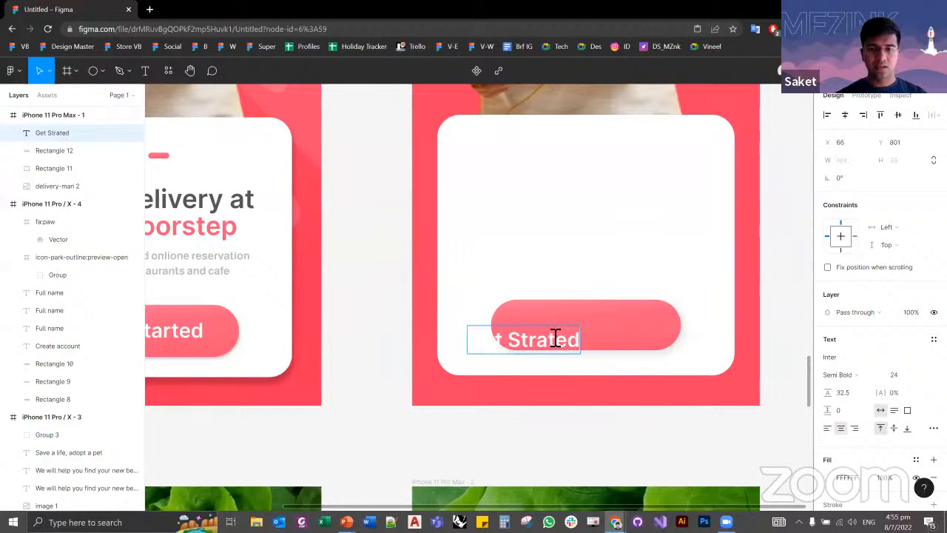
key(Escape)
drag(535, 348, 598, 332)
Step: Combine the "Get Strated" label and its pink button rectangle into an auto layout frame and check its spacing and padding settings
key(alt)
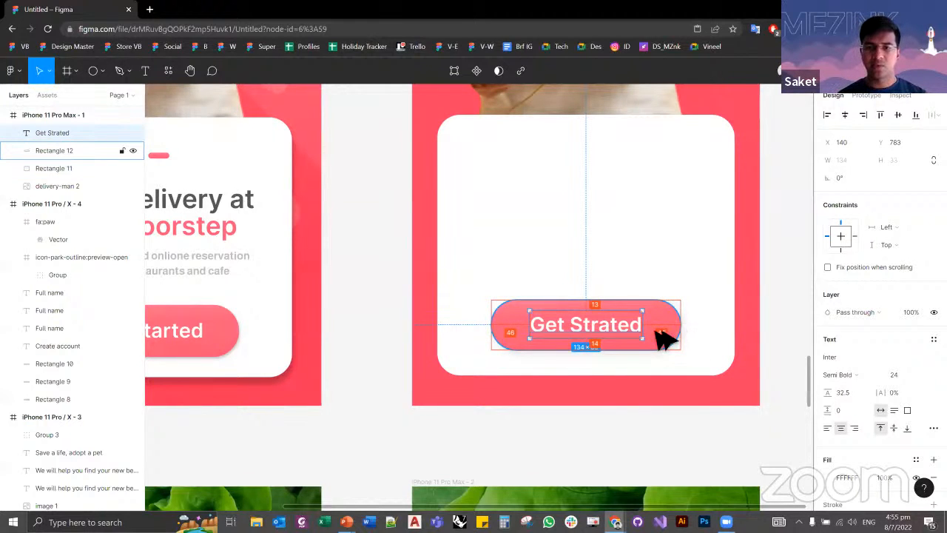
shift+click(674, 336)
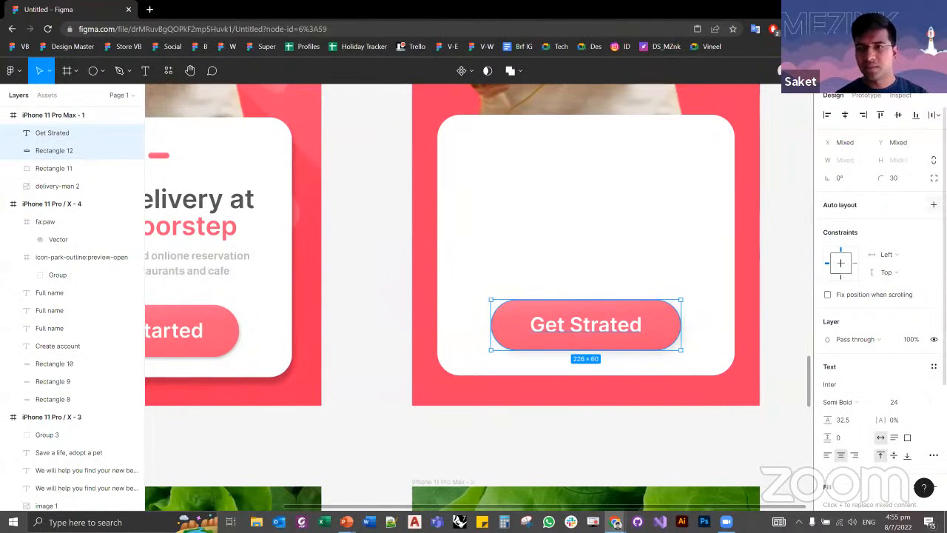
click(933, 204)
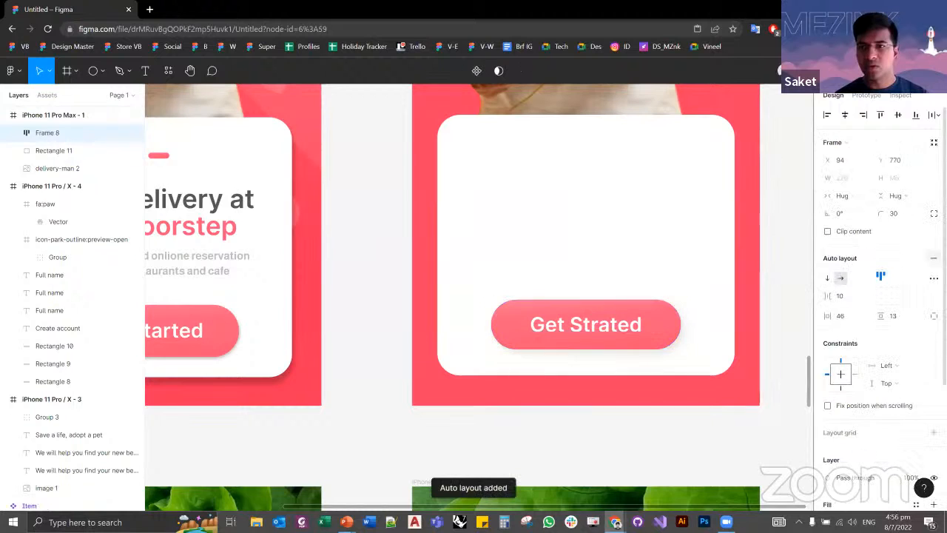
click(847, 295)
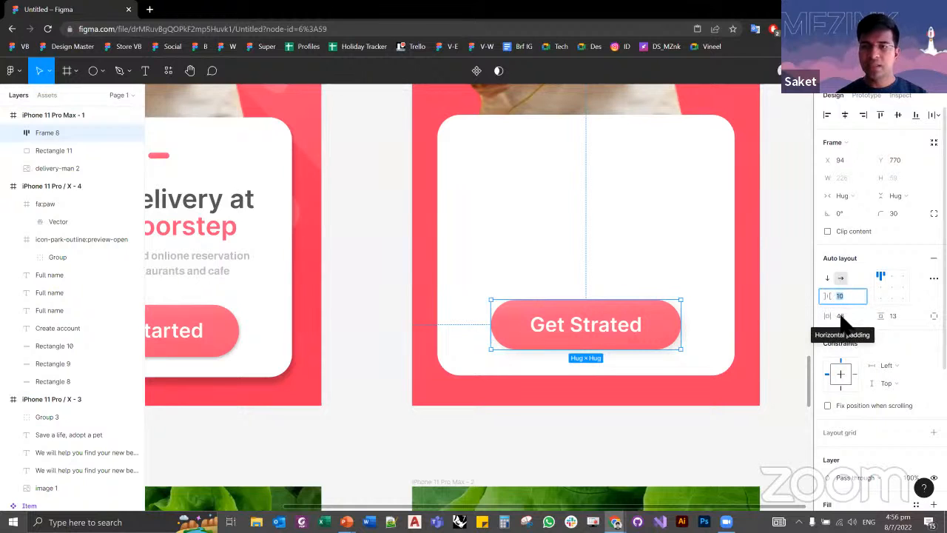
click(843, 315)
click(895, 315)
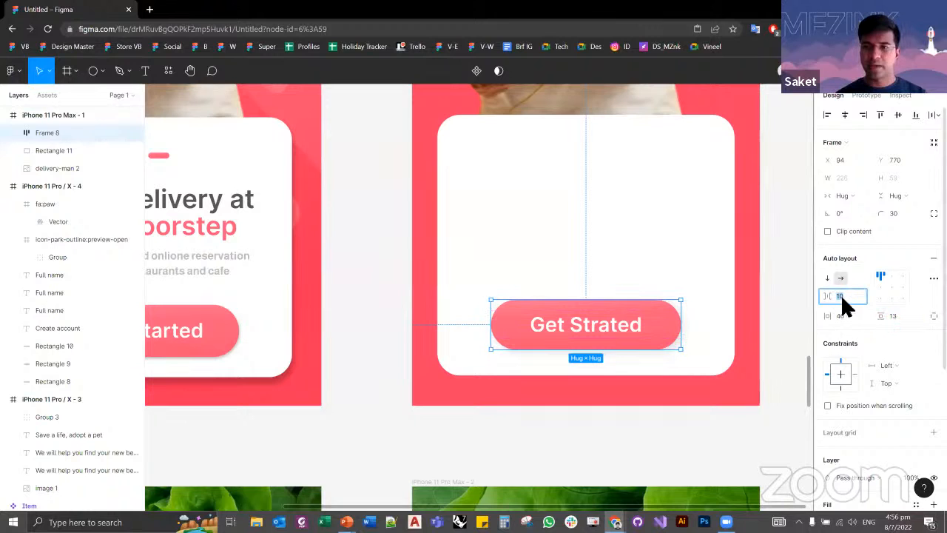
click(786, 326)
Step: Test the auto layout button's resizing by replacing its label with long filler text and with "Login"
click(599, 335)
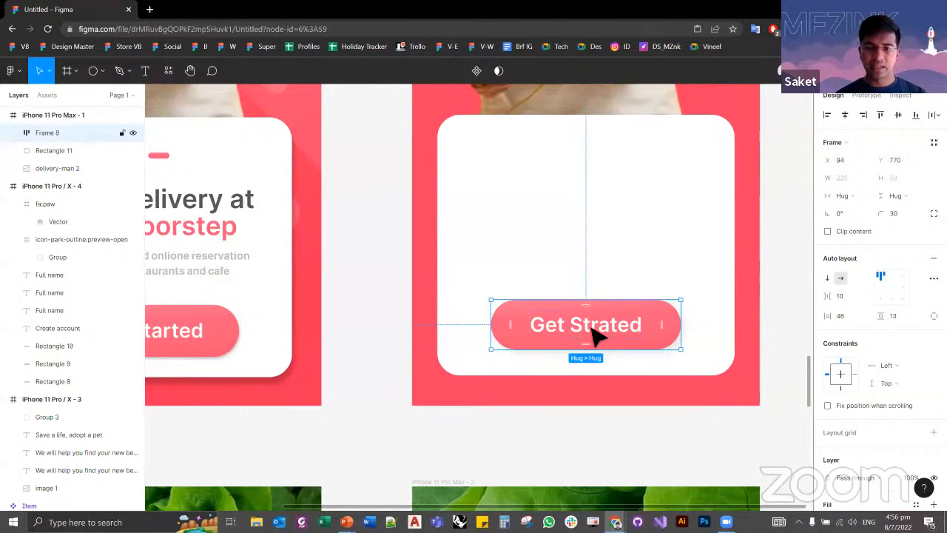
double_click(605, 333)
key(ctrl+a)
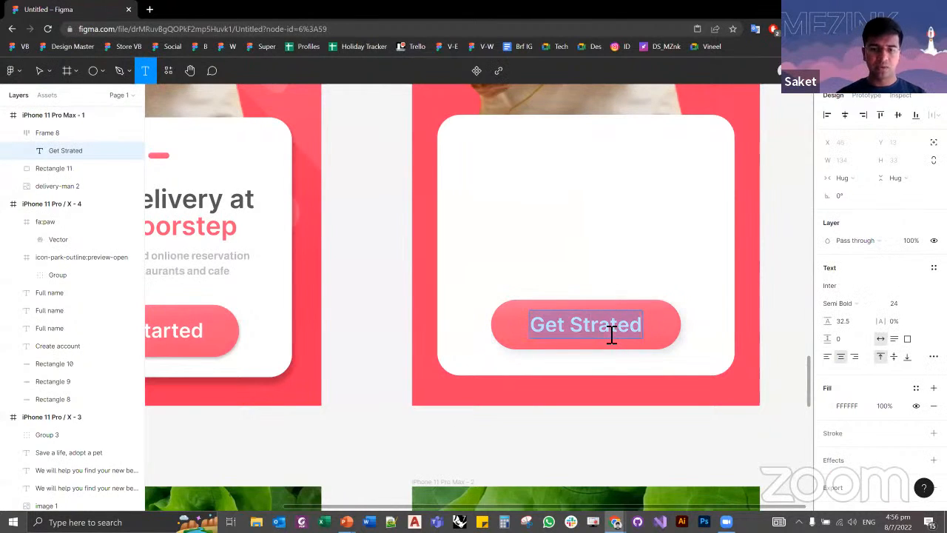
text(hjcksbnackjkjcbnaksjbcakjbvc)
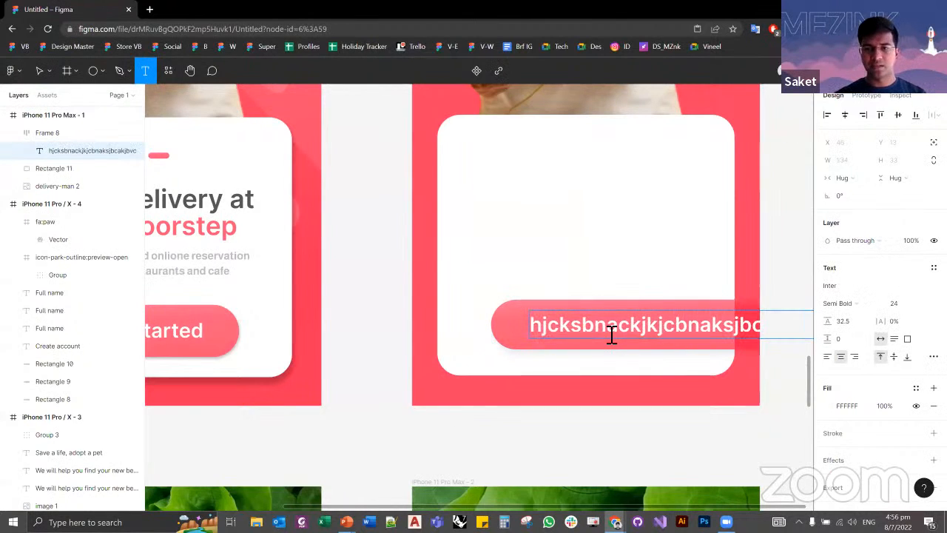
key(ctrl+a)
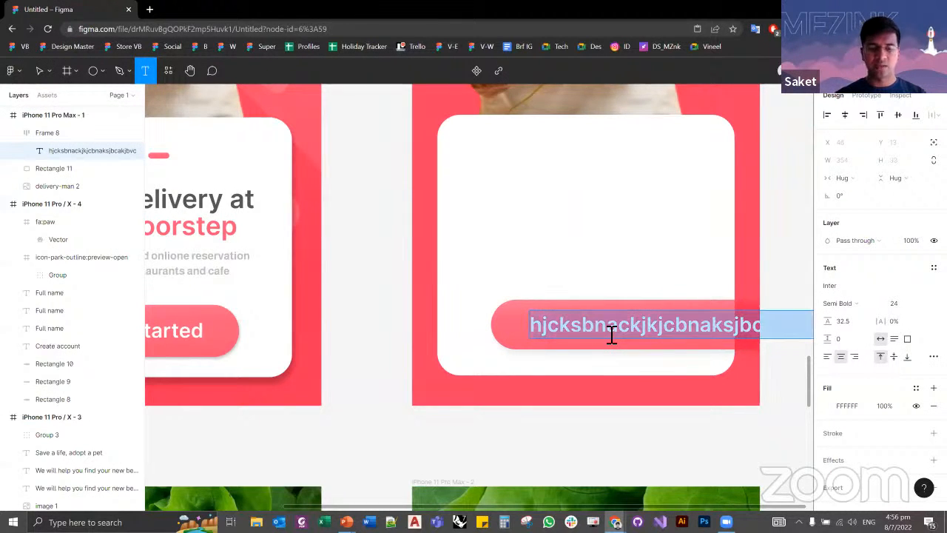
text(Login)
Step: Change the pink button's label to "Sign Up" and centre the button horizontally in the white panel
key(ctrl+a)
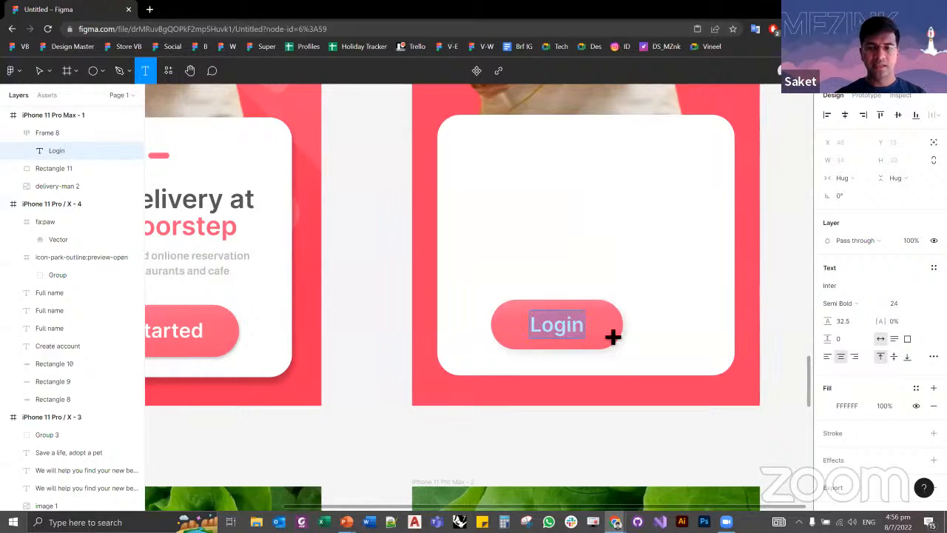
text(Sign Up)
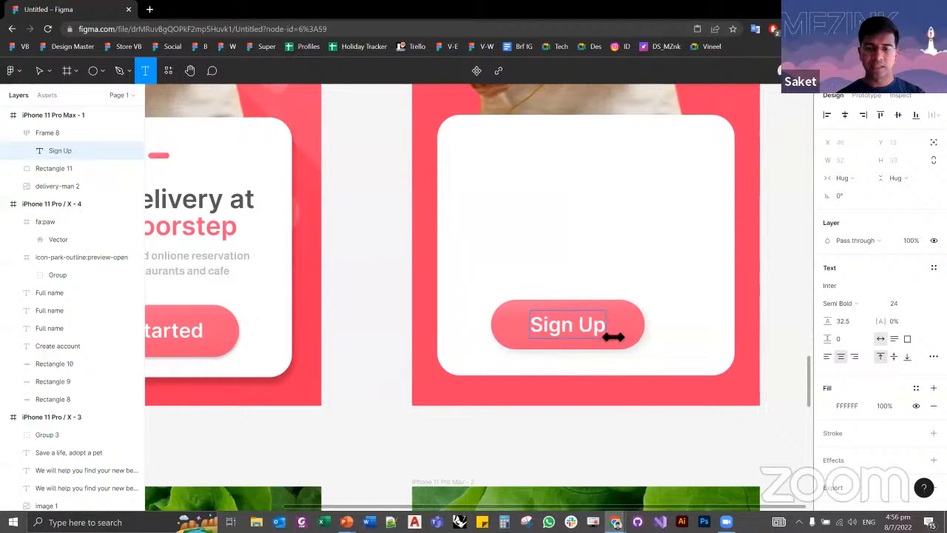
key(Escape)
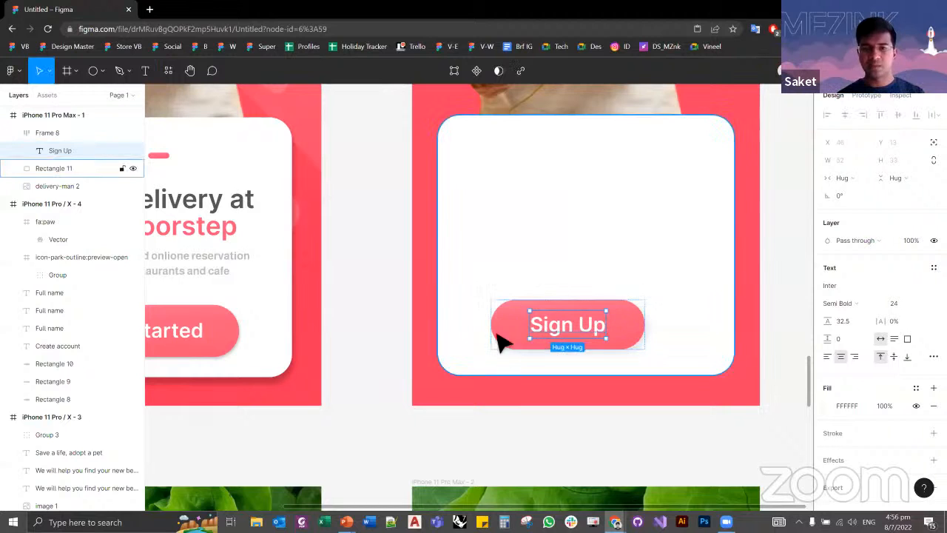
click(370, 329)
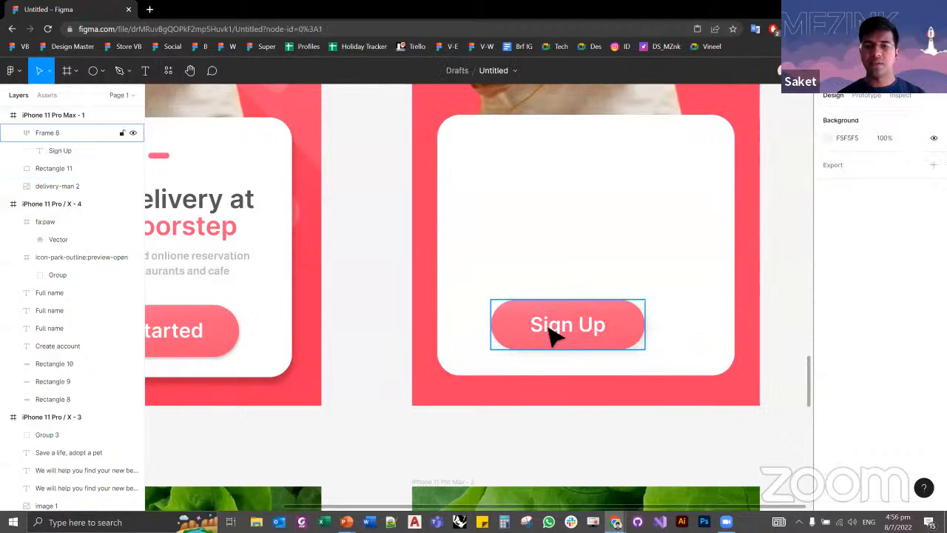
click(583, 329)
drag(506, 318, 524, 317)
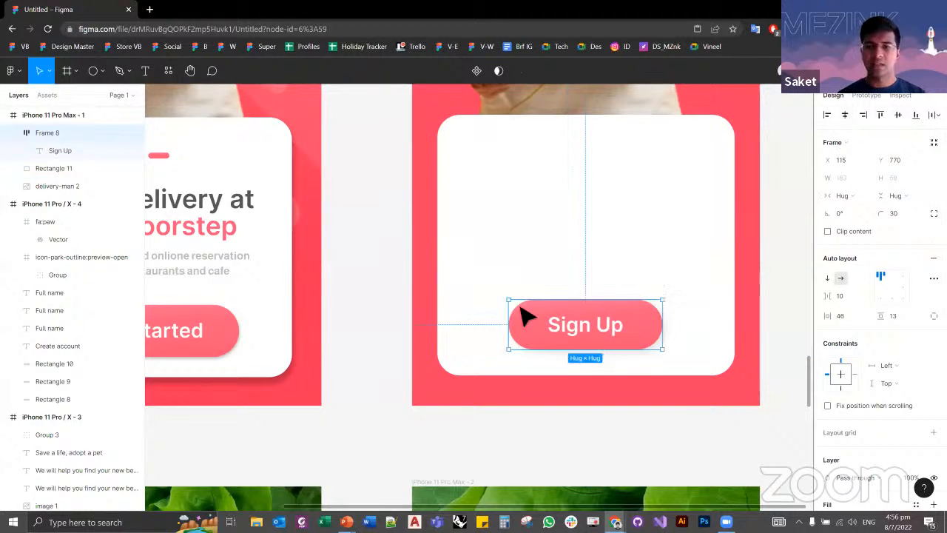
click(777, 363)
Step: Narrow the auto layout frame holding the reference Create account form to a width of 286
scroll(777, 366, down, 5)
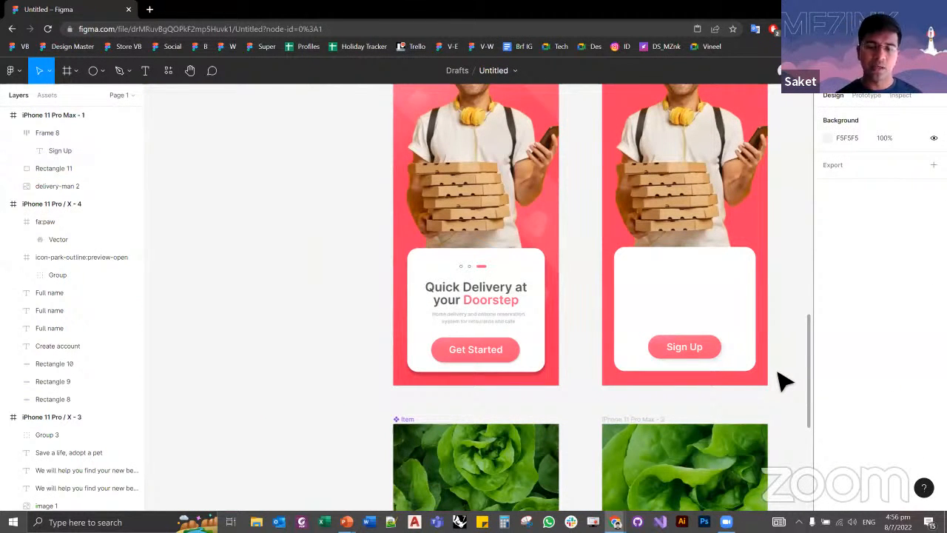
scroll(559, 444, up, 5)
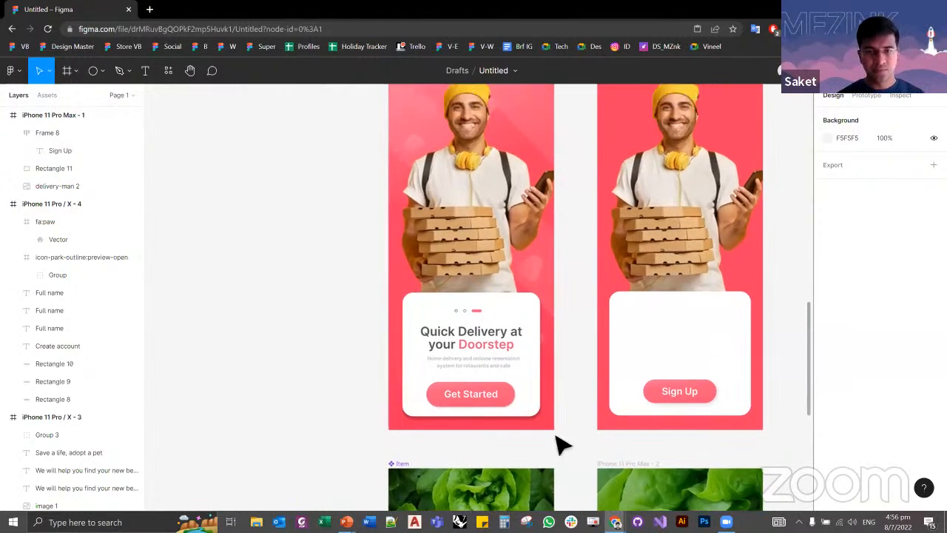
scroll(583, 368, up, 4)
click(422, 201)
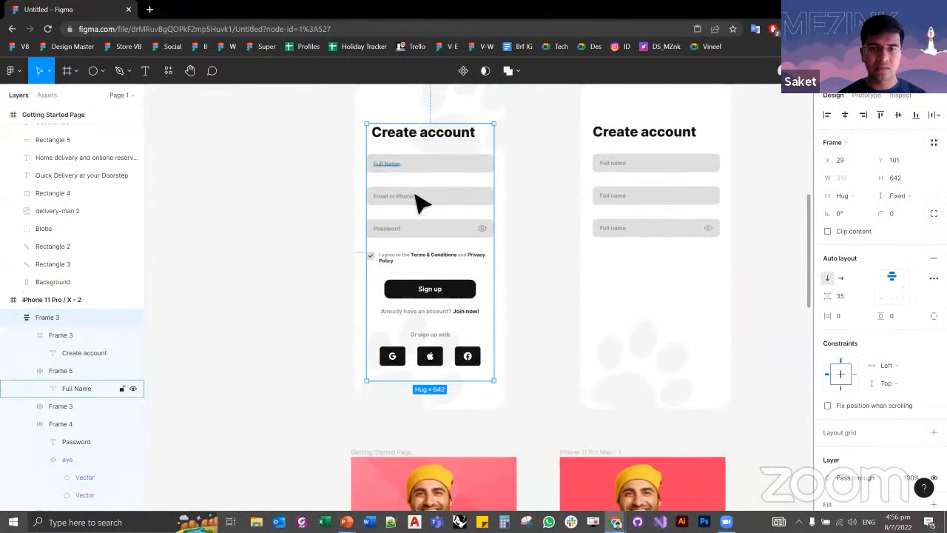
scroll(425, 204, up, 1)
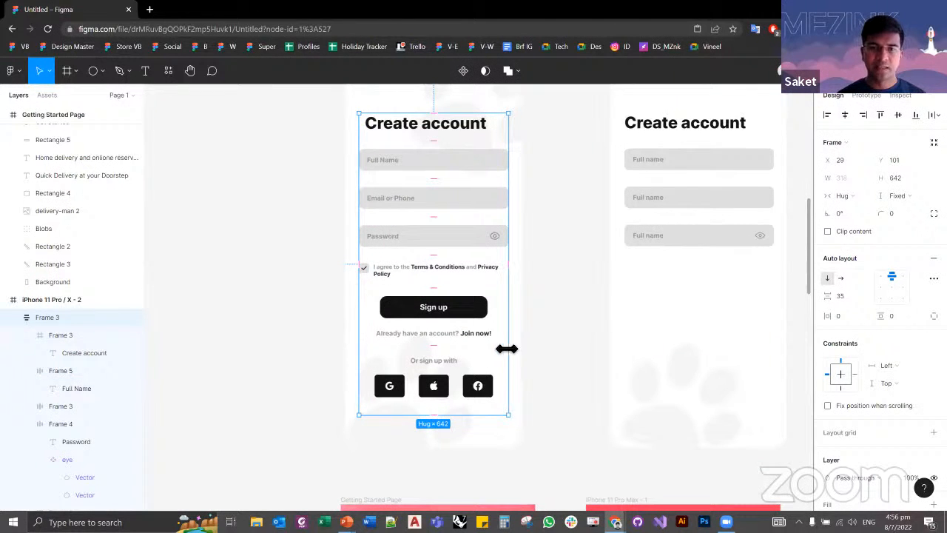
mouse_move(507, 347)
mouse_down()
mouse_move(444, 349)
mouse_move(507, 345)
mouse_up()
Step: Try narrowing the three recreated Create account fields and their labels together to a width of 114, and undo it
drag(797, 288, 629, 153)
drag(781, 215, 686, 221)
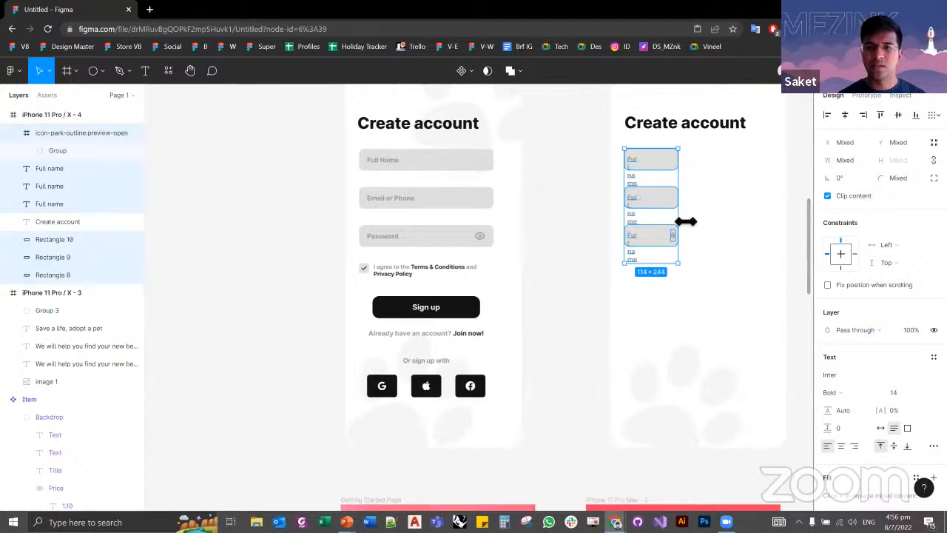
key(ctrl+z)
Step: Try another width for the reference Create account form's auto layout frame and undo the resize
click(478, 207)
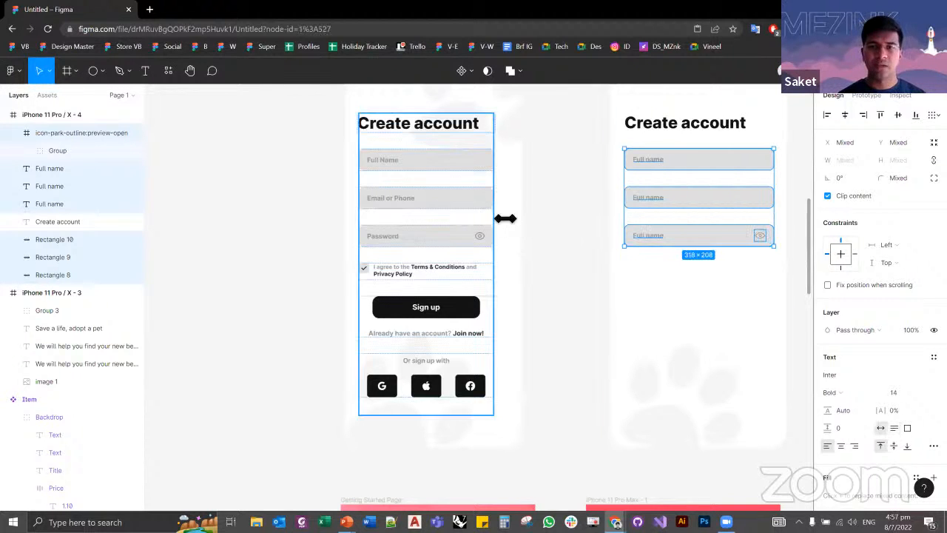
mouse_move(505, 219)
mouse_down()
mouse_move(415, 220)
mouse_move(520, 226)
mouse_up()
key(ctrl+z)
click(507, 201)
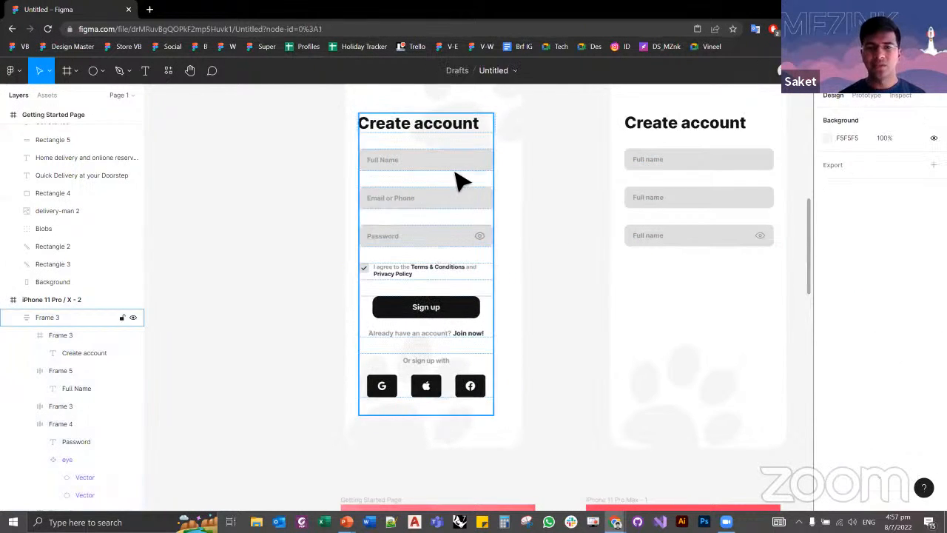
Step: Try narrowing only the Full Name field inside the reference Create account form, and undo the change
click(455, 171)
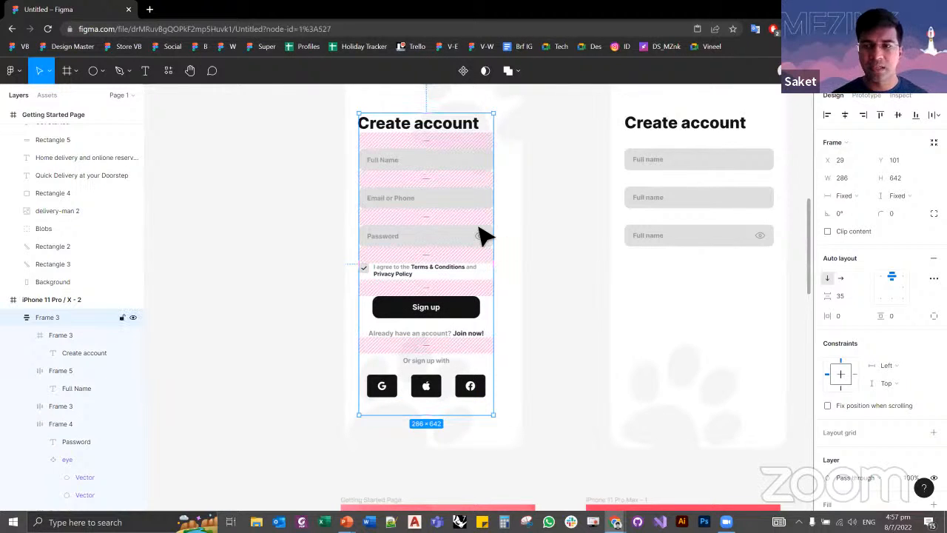
click(453, 170)
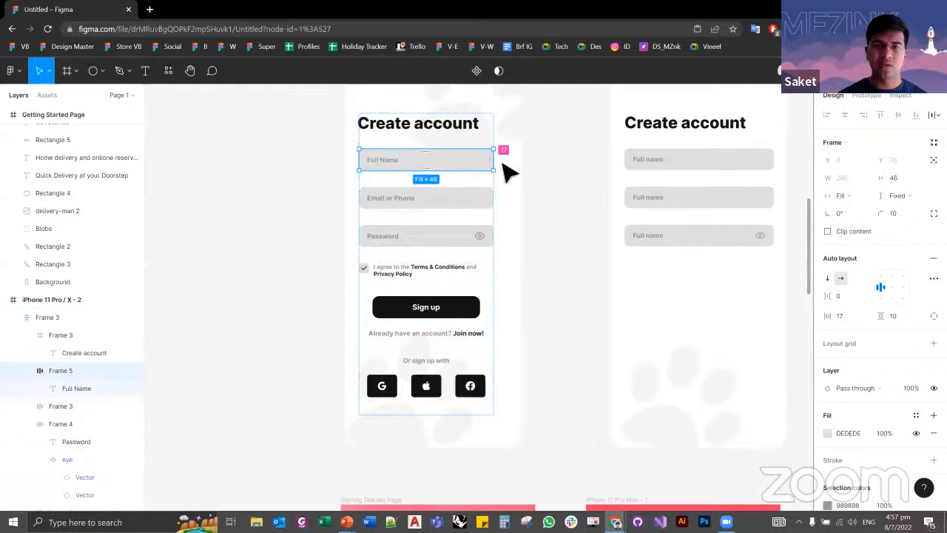
drag(501, 168, 451, 169)
key(ctrl+z)
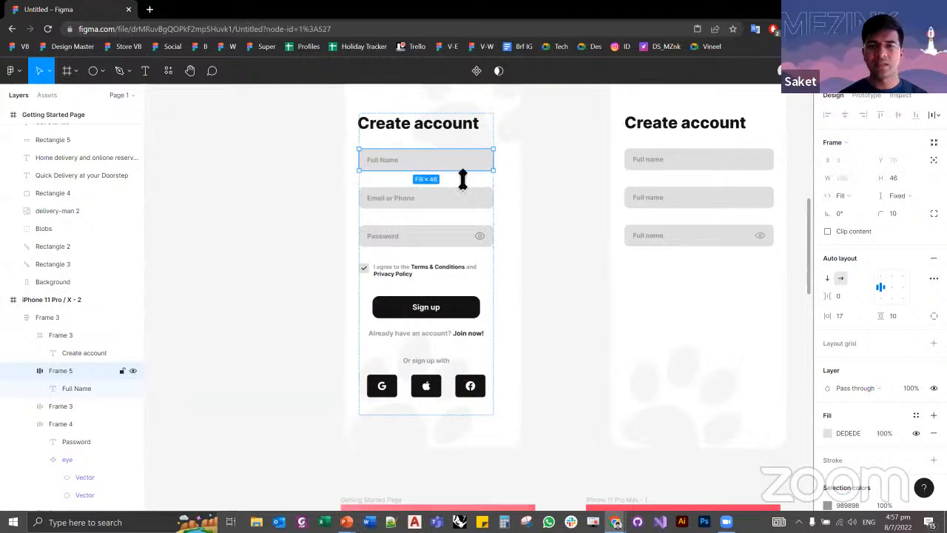
click(562, 185)
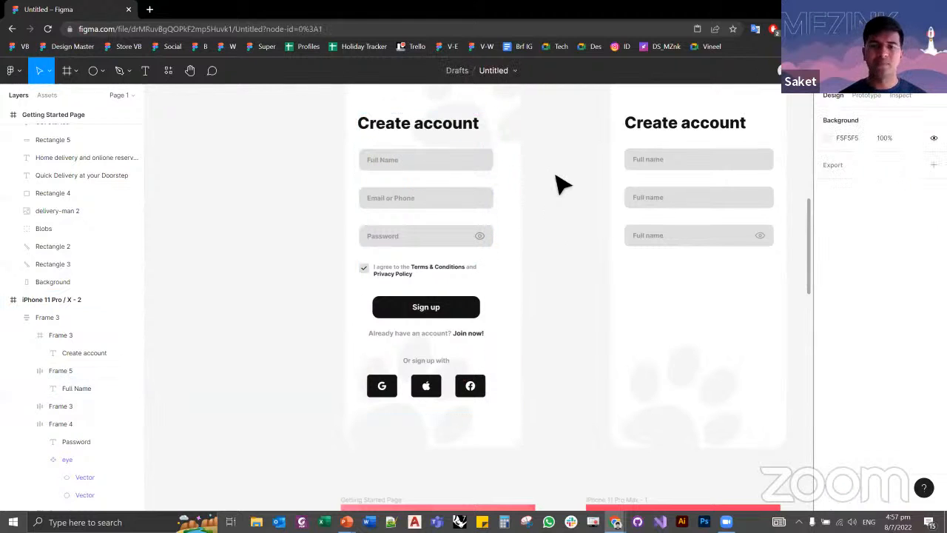
Step: Look over the reference screens and their recreated copies, up to the two pet adoption start screens
ctrl+scroll(562, 185, down, 3)
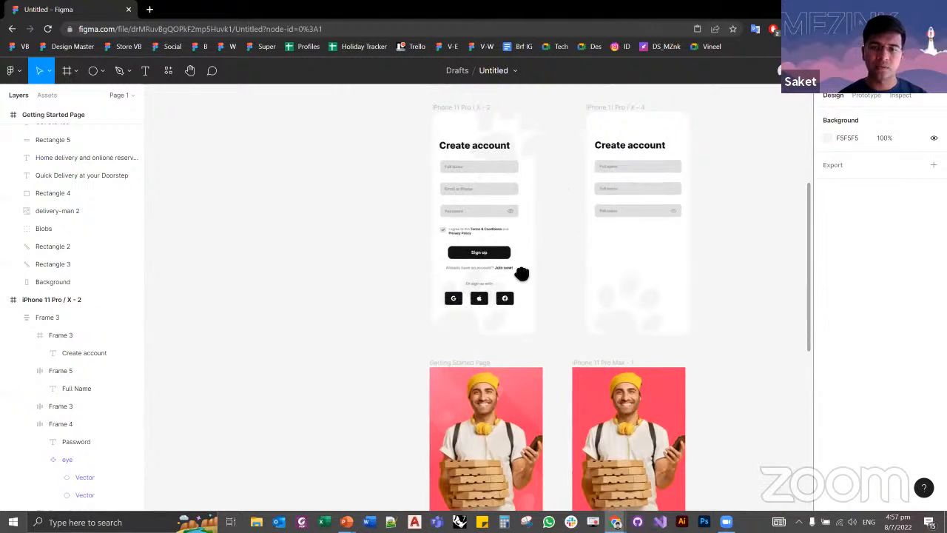
scroll(523, 270, right, 2)
scroll(523, 271, up, 1)
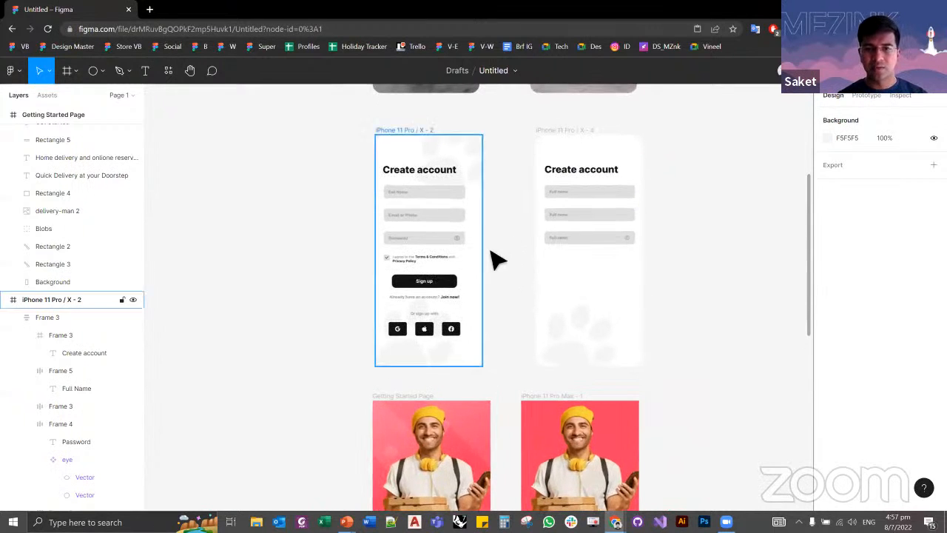
ctrl+scroll(493, 256, down, 3)
scroll(473, 207, down, 3)
scroll(474, 207, right, 1)
scroll(570, 291, up, 5)
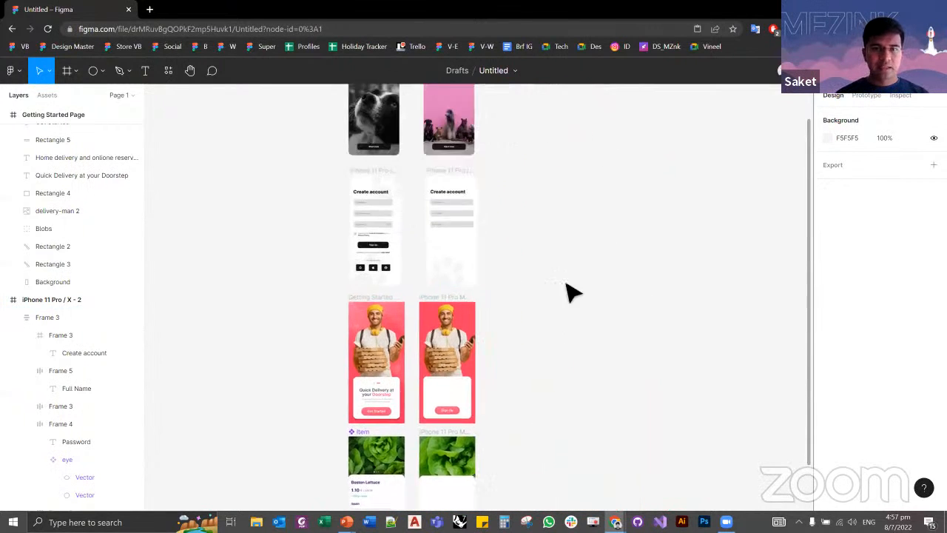
ctrl+scroll(421, 305, up, 5)
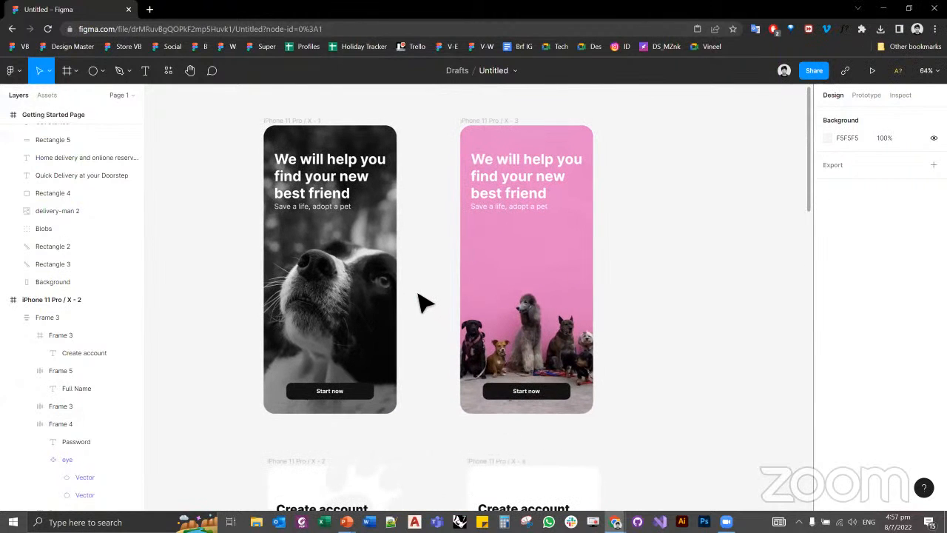
Step: Switch to the presentation to show the Resources slide about figmaresources.com, and return to the Figma file
key(alt+Tab)
key(Right)
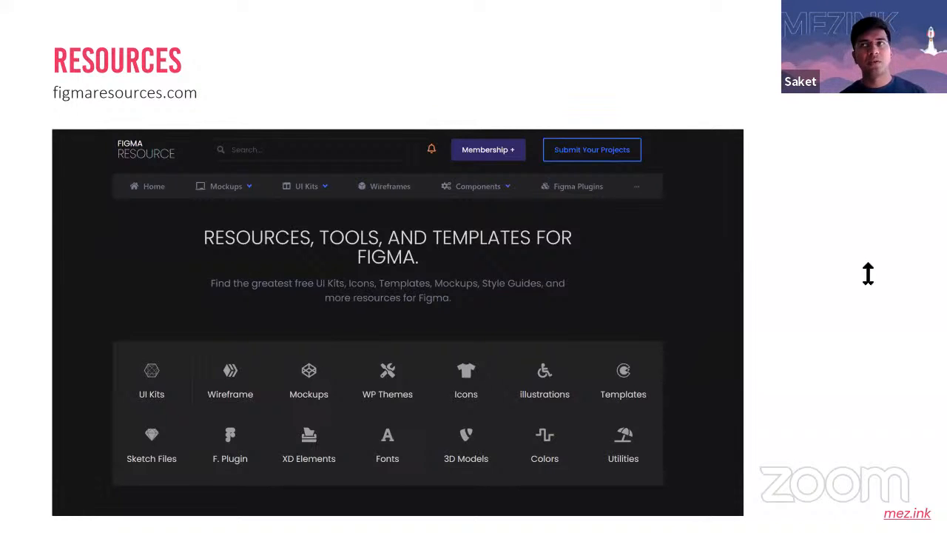
key(alt+Tab)
key(alt+Tab)
key(alt+Tab)
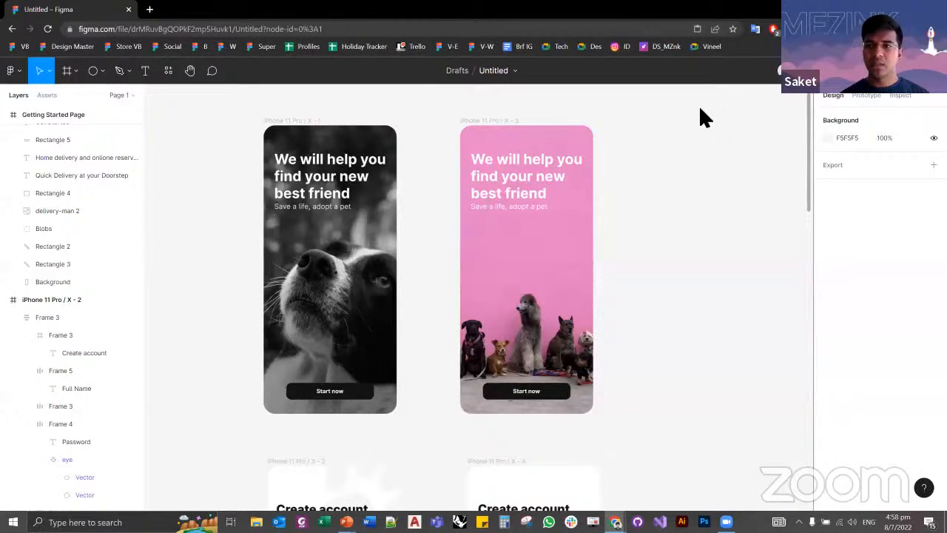
Step: Show the prototype settings for the file with the pet adoption start screens
click(866, 95)
click(343, 190)
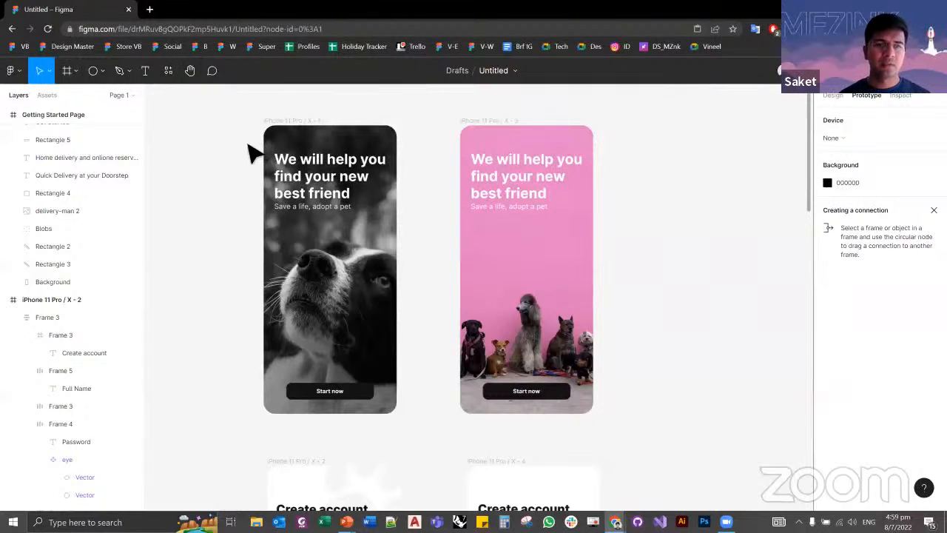
Step: Post the comment "this design is good. change the fonts" above the upper-right corner of the black-and-white dog start screen
click(213, 74)
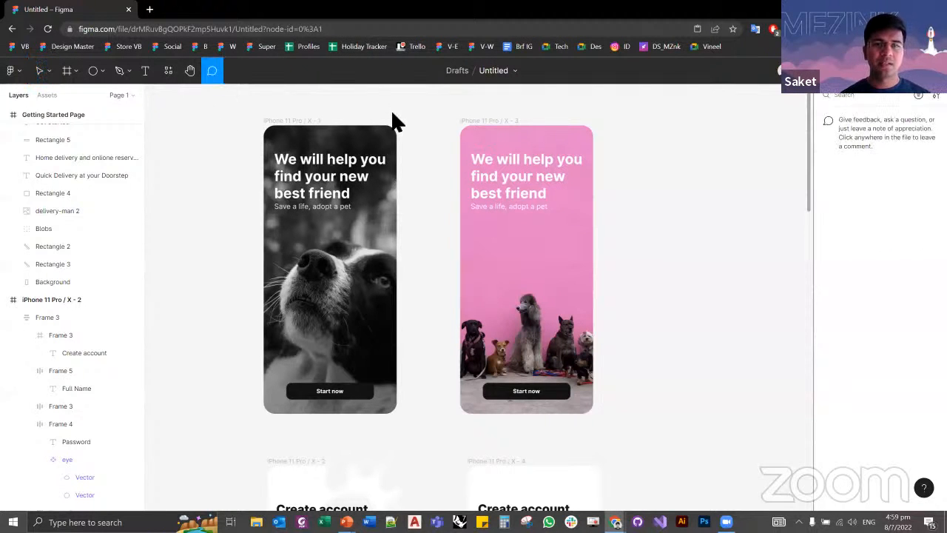
click(394, 112)
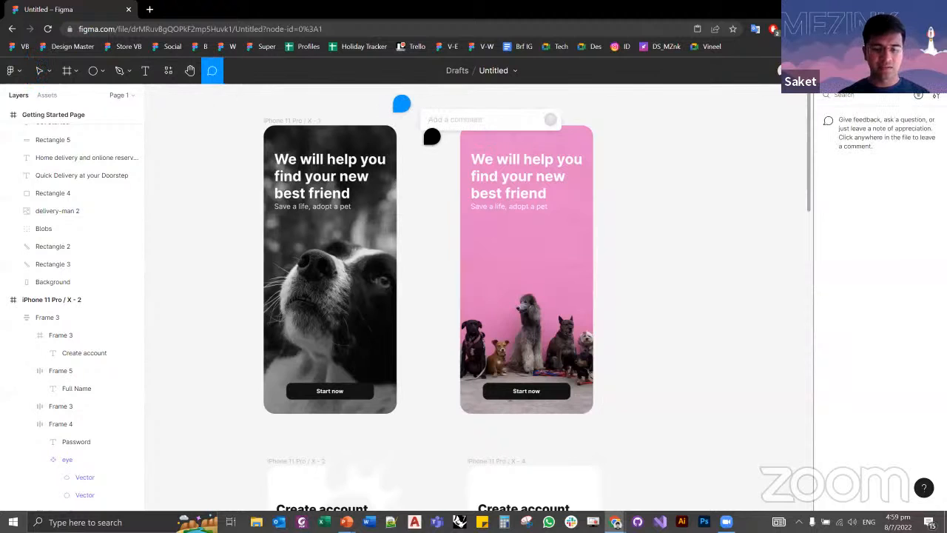
text(this design is)
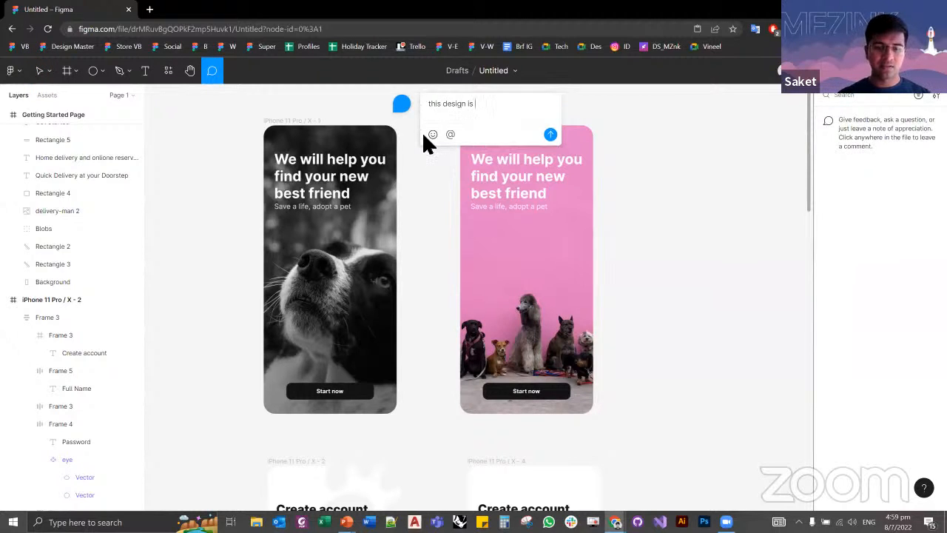
text( good. change the fonts)
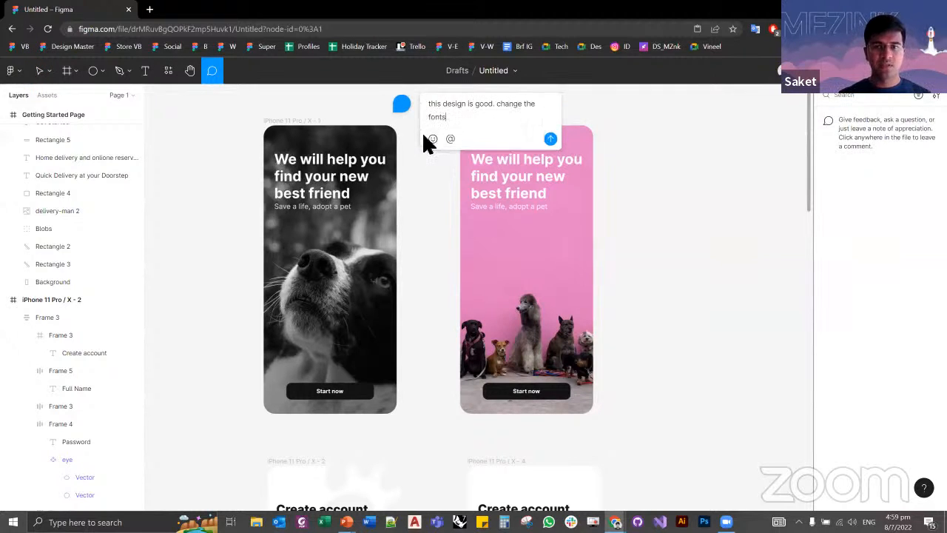
key(Return)
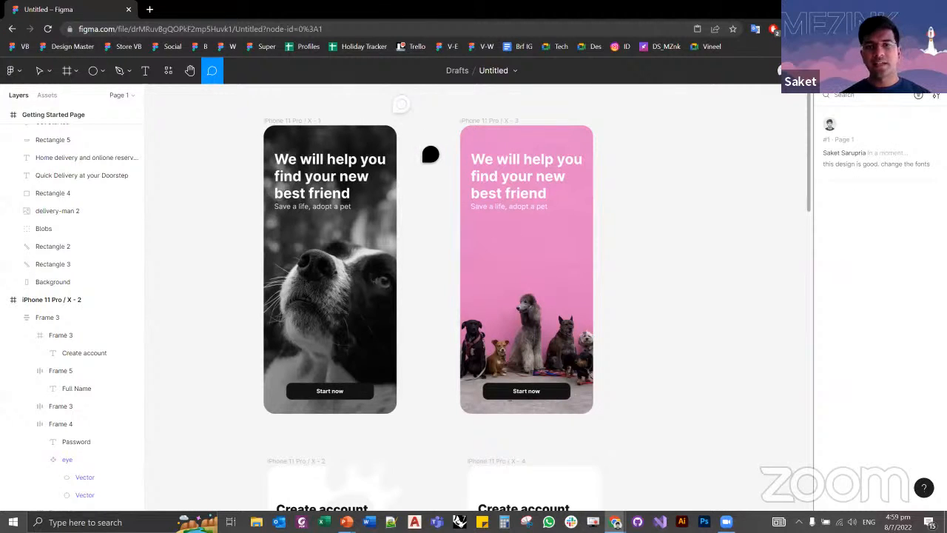
Step: Try starting a second comment with an @ mention between the two pet adoption start screens, and discard it
click(426, 152)
text(@)
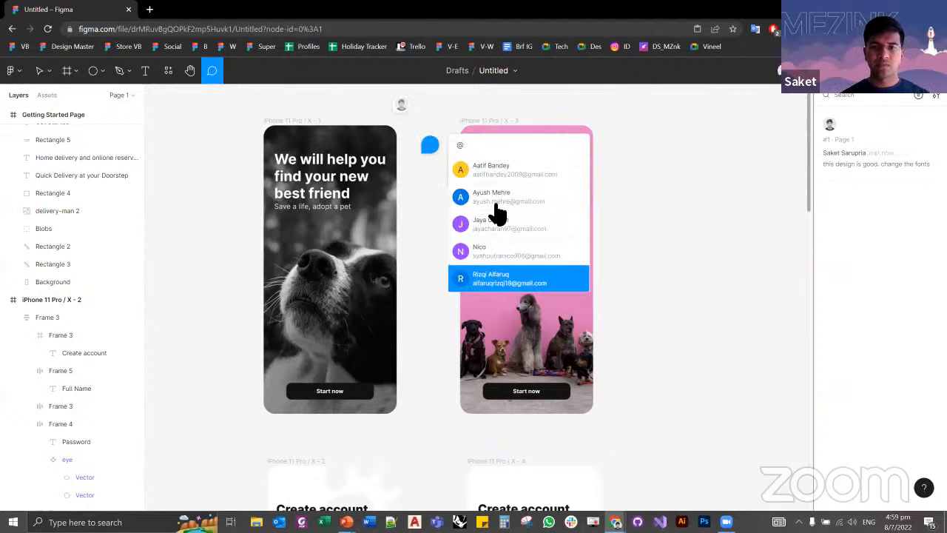
scroll(498, 236, down, 1)
click(432, 185)
key(Escape)
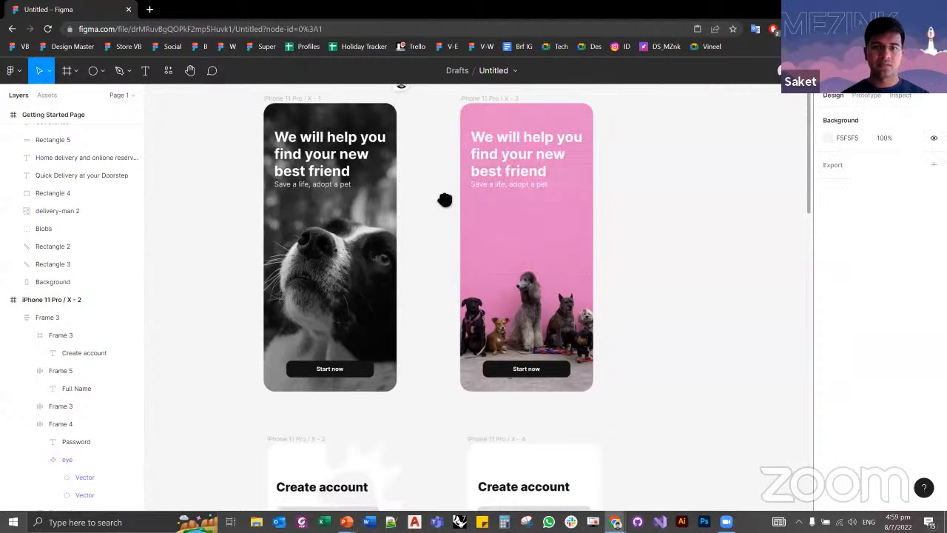
scroll(441, 214, up, 3)
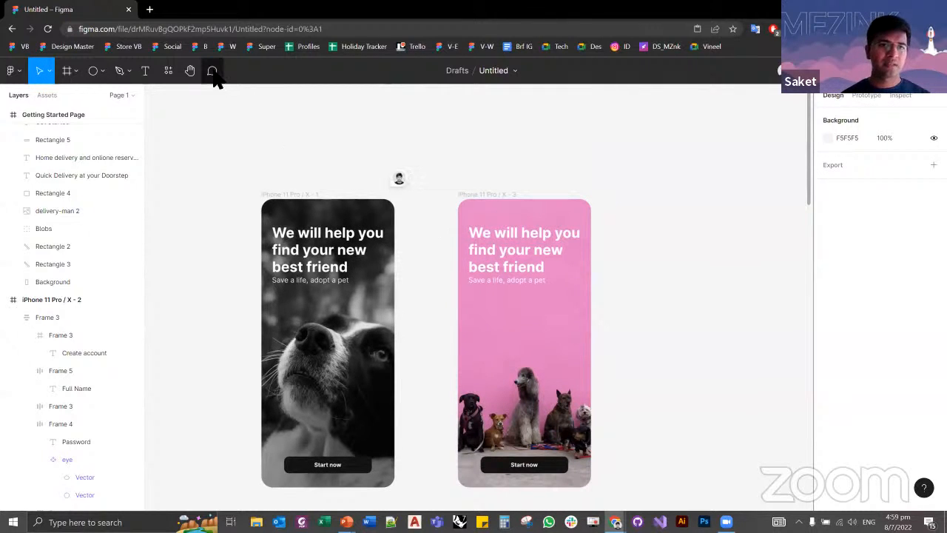
click(103, 73)
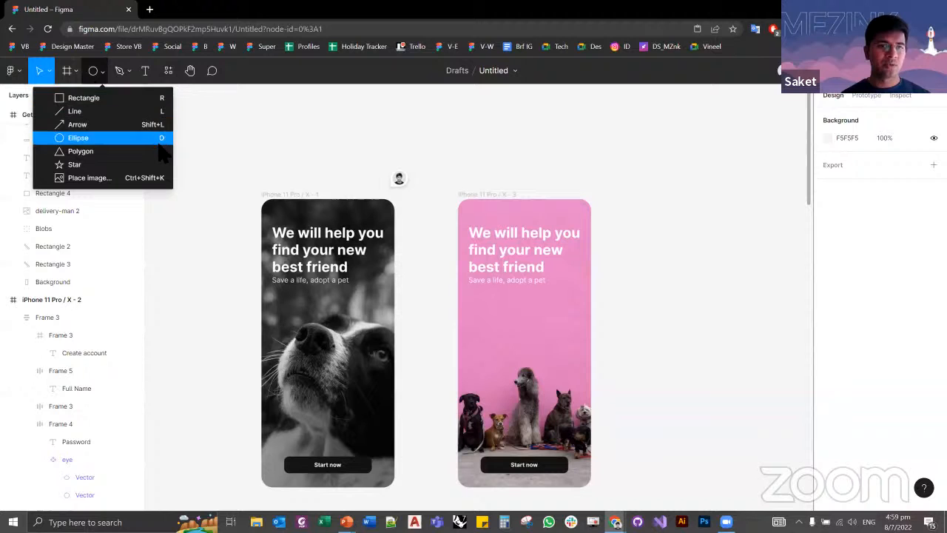
click(75, 71)
click(253, 145)
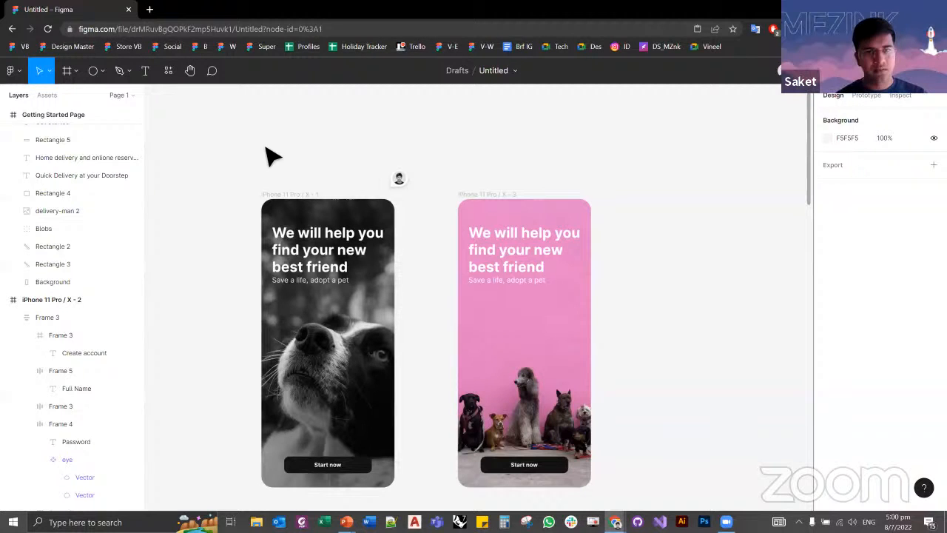
Step: Save a local copy of the design file
click(19, 72)
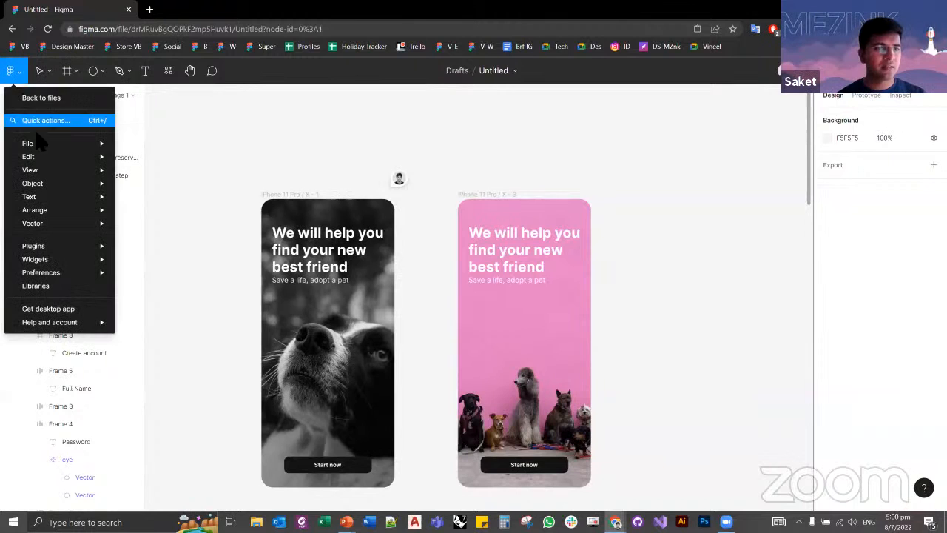
mouse_move(43, 143)
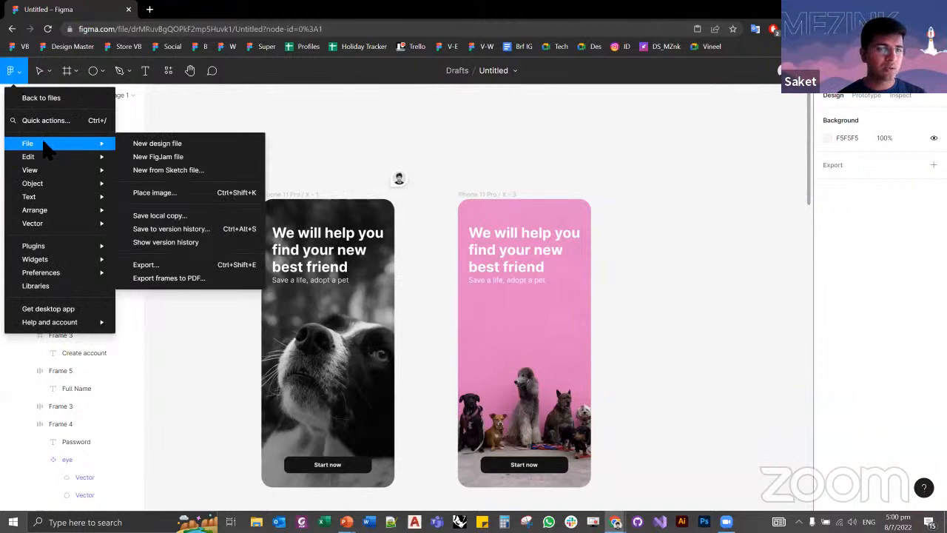
click(159, 215)
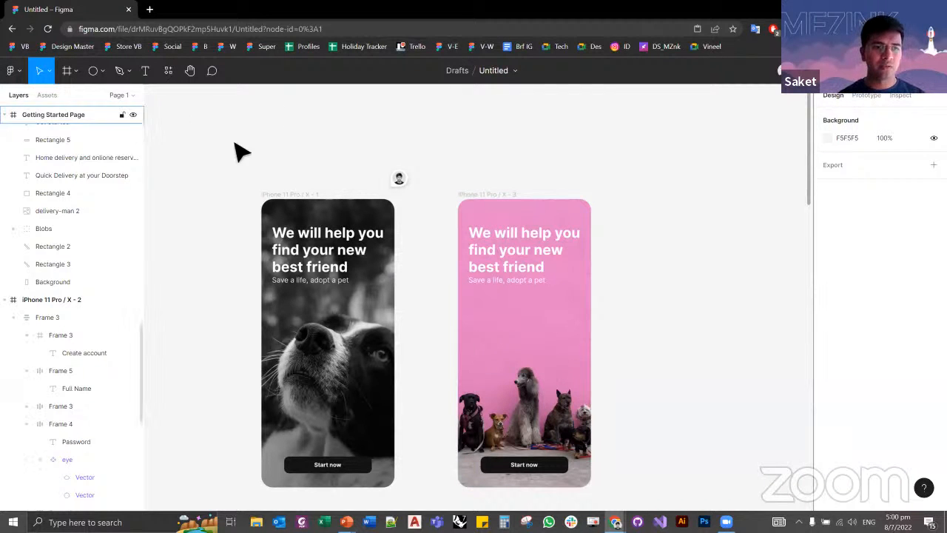
click(15, 72)
mouse_move(107, 146)
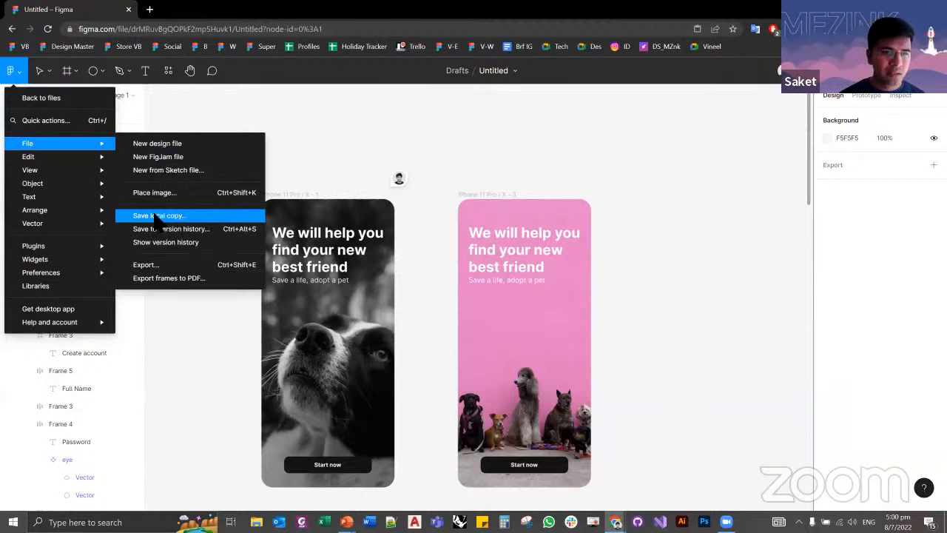
mouse_move(69, 154)
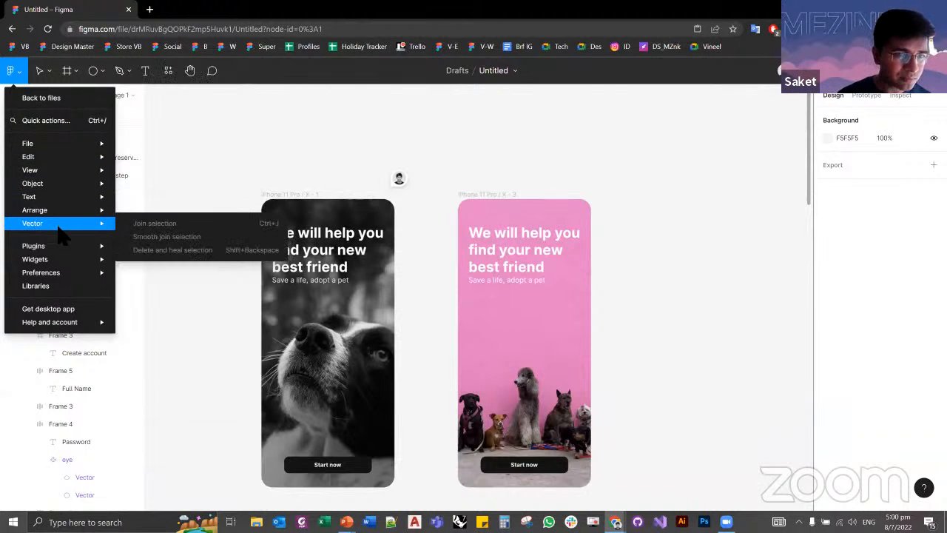
mouse_move(66, 196)
click(239, 141)
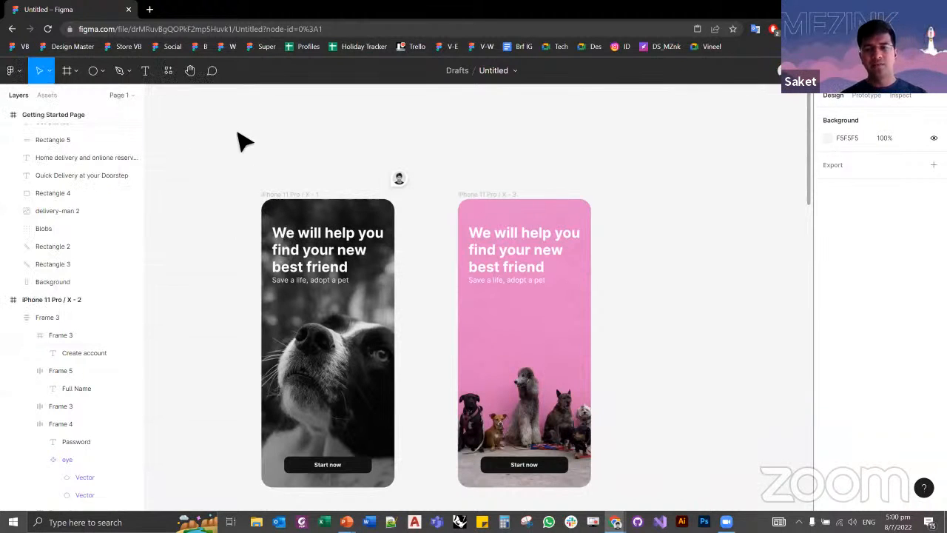
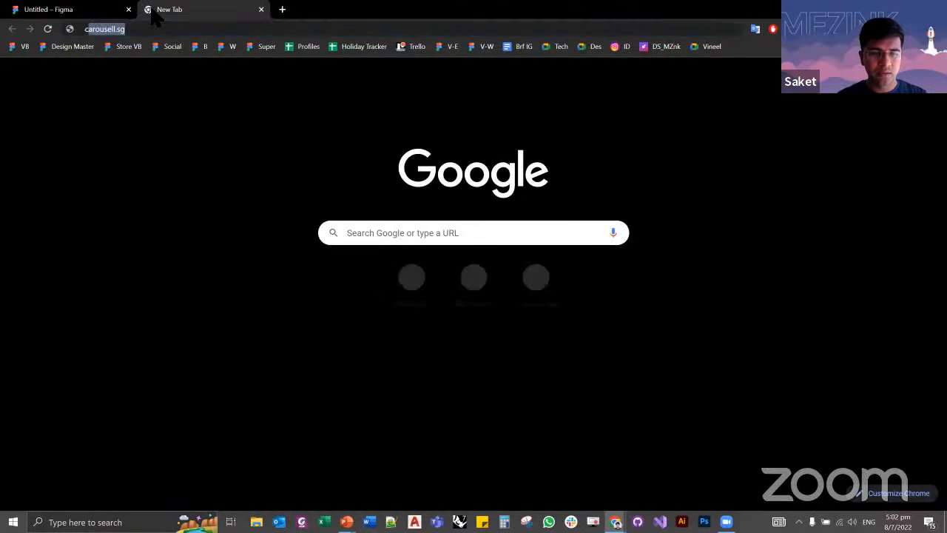
Step: Search the web for "figma community" and open the Figma Community site from the results
text(comm)
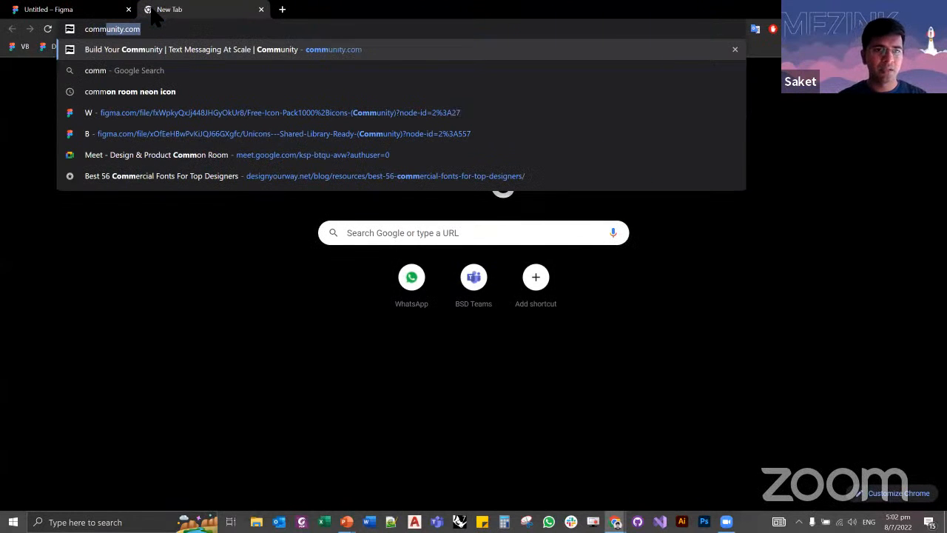
key(ctrl+a)
text(figma c)
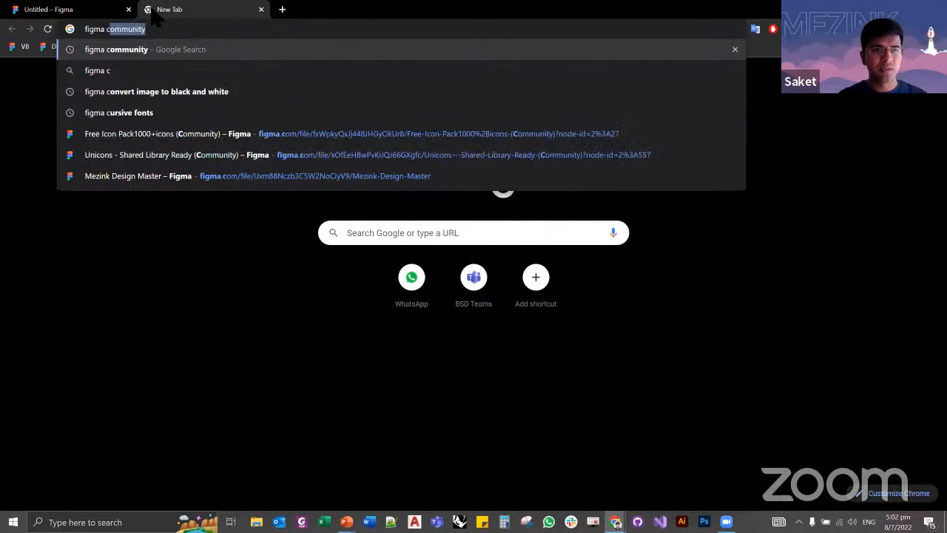
text(omm)
key(Return)
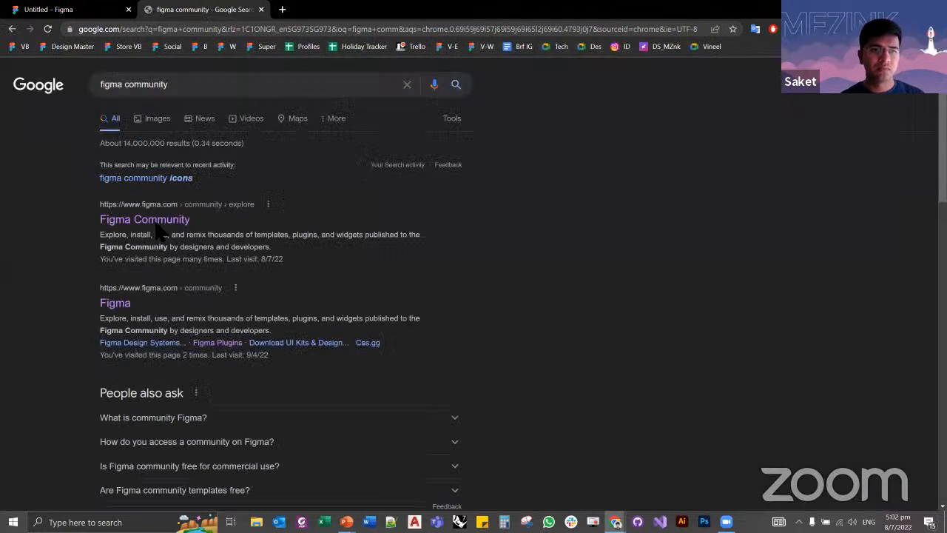
click(169, 224)
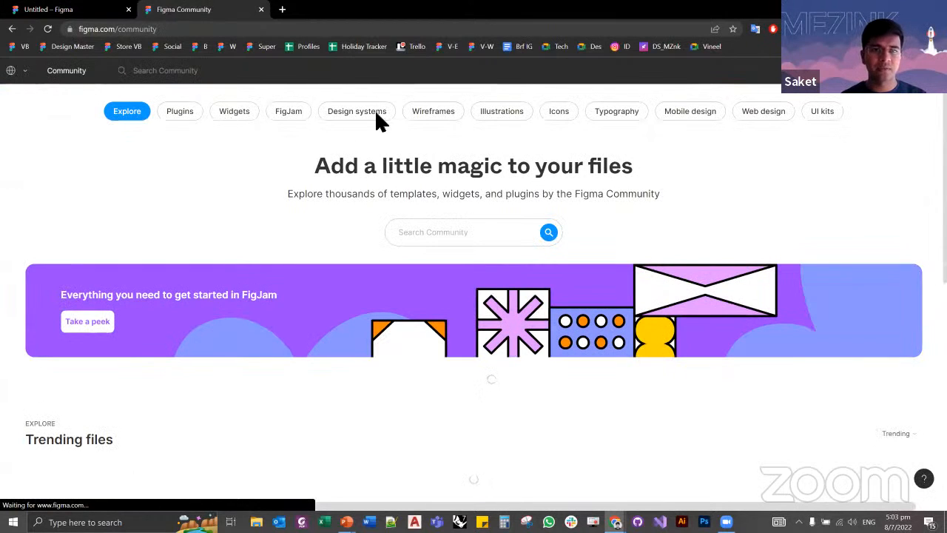
Step: Browse the Wireframes category of the Community and open the page of the Wireframes Kit [Free] file
click(435, 111)
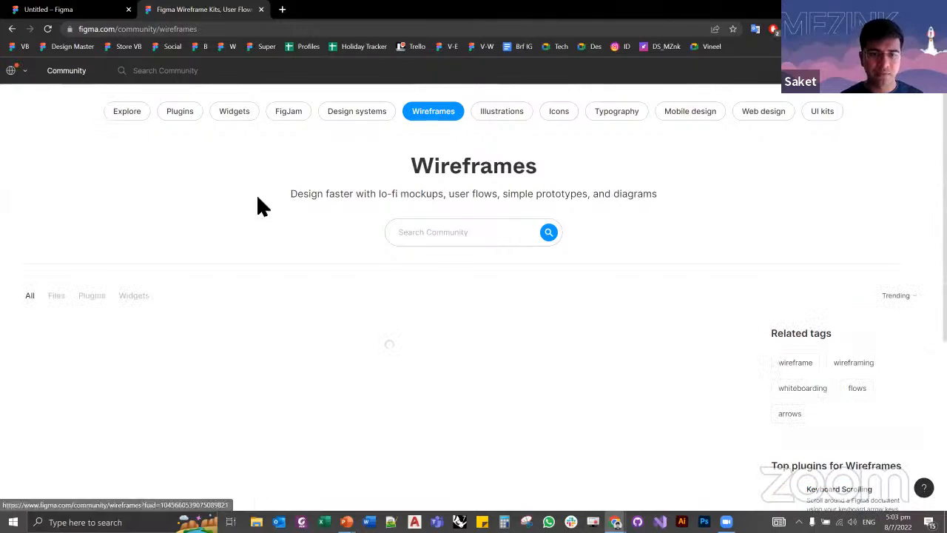
scroll(257, 197, down, 1)
scroll(258, 198, down, 4)
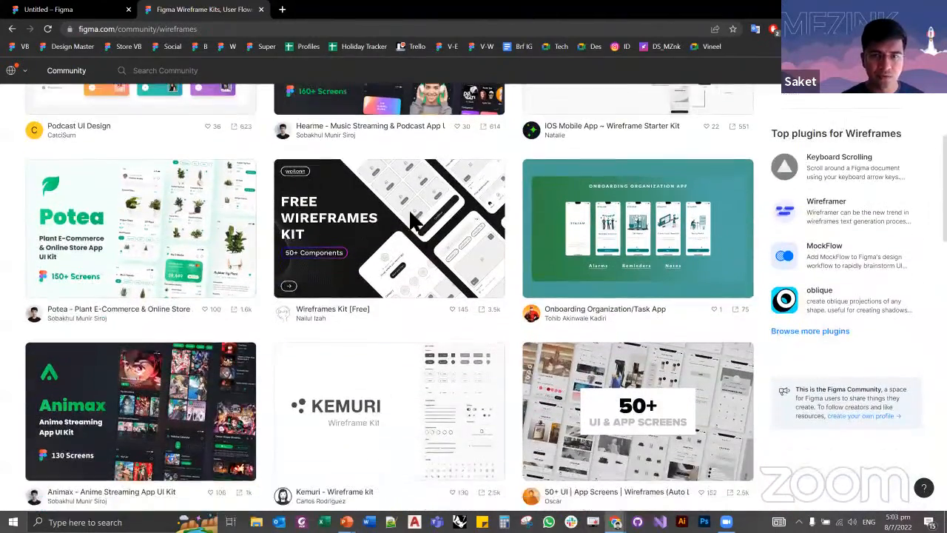
click(380, 222)
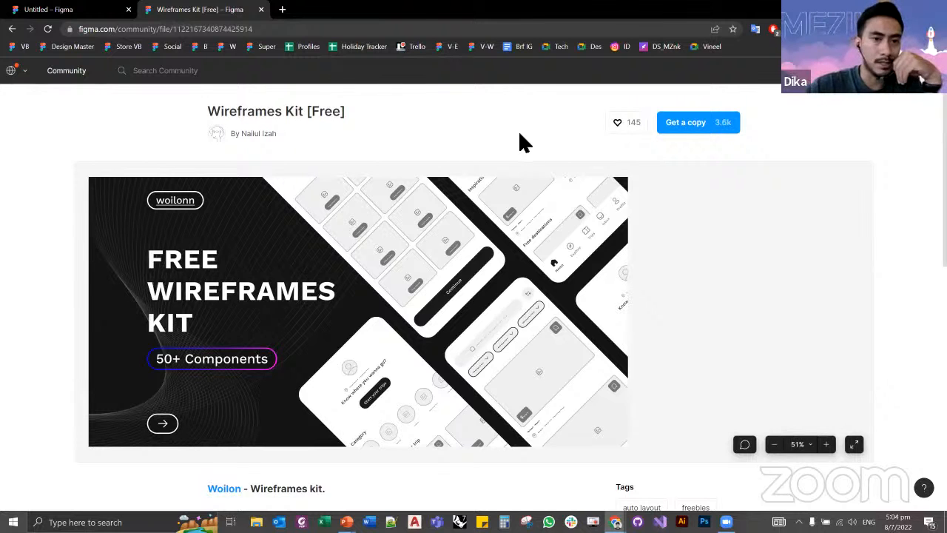
Step: Return to the Untitled design file and look over its pairs of reference and recreated screens down to the lettuce item screens
key(ctrl+shift+Tab)
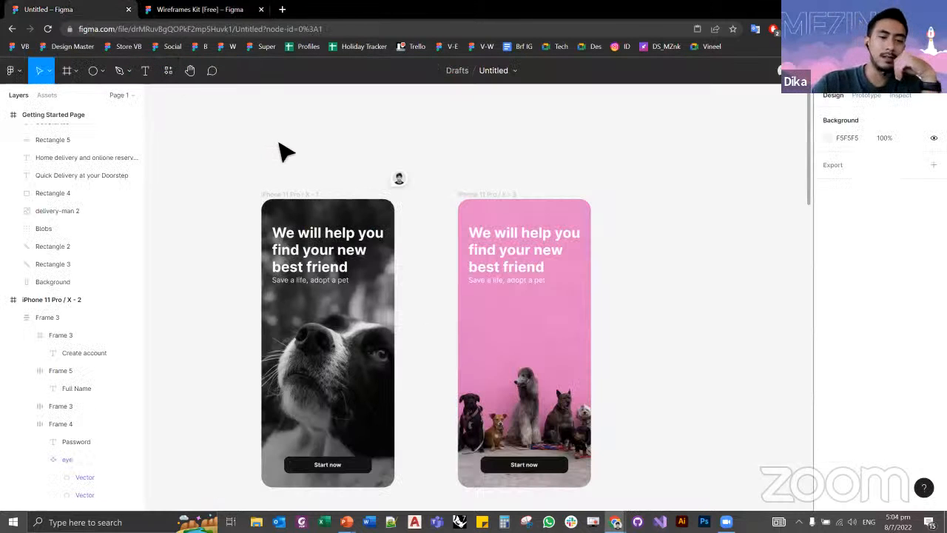
ctrl+scroll(211, 172, down, 5)
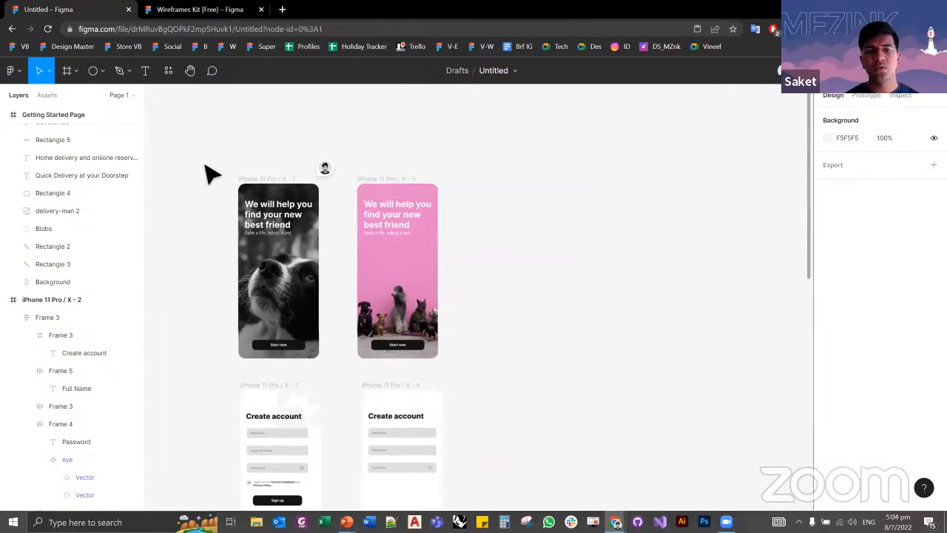
ctrl+scroll(211, 173, down, 2)
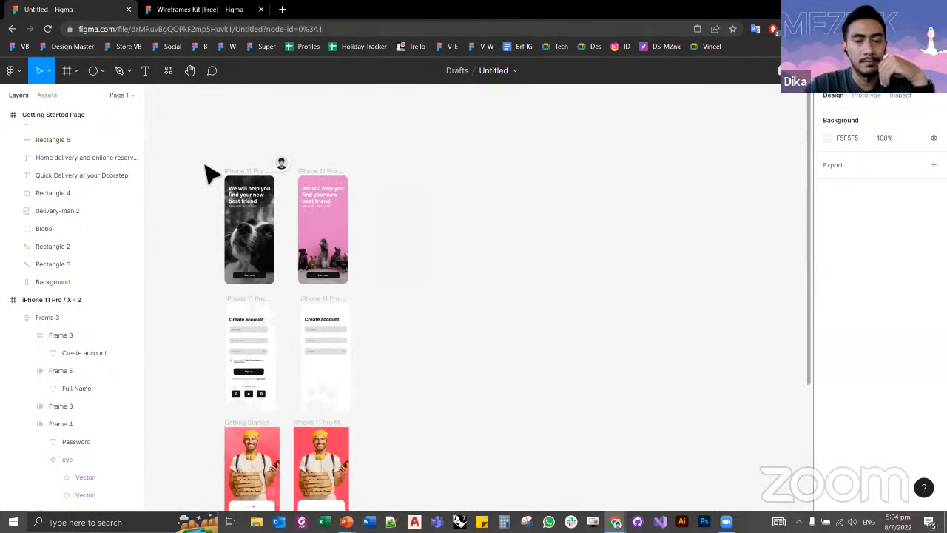
scroll(212, 170, down, 3)
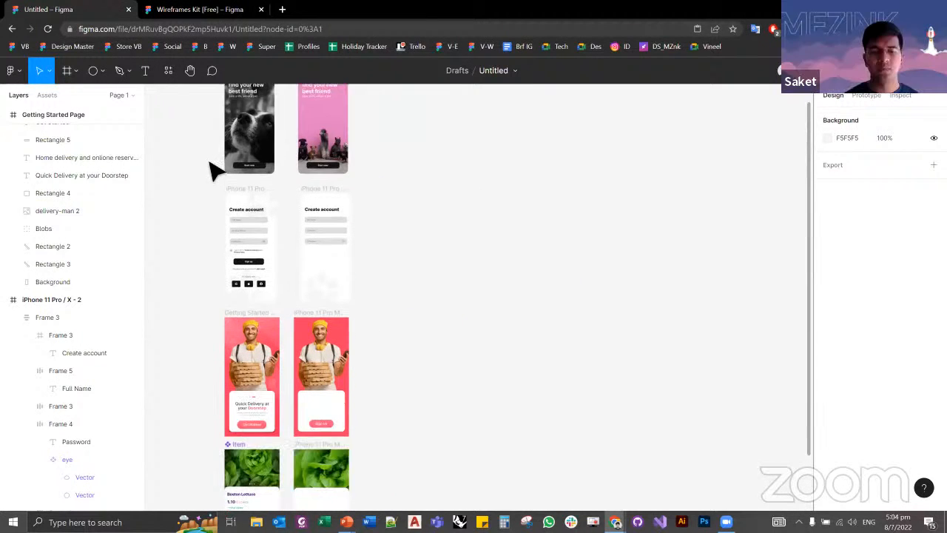
scroll(191, 172, down, 2)
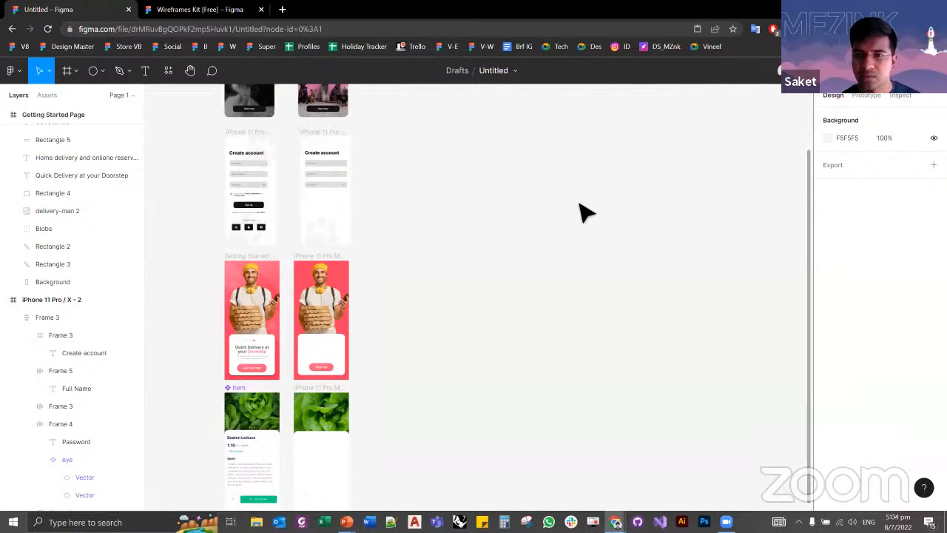
Step: Go back from the Wireframes Kit [Free] page to the Wireframes category and look through the listed kits
click(180, 10)
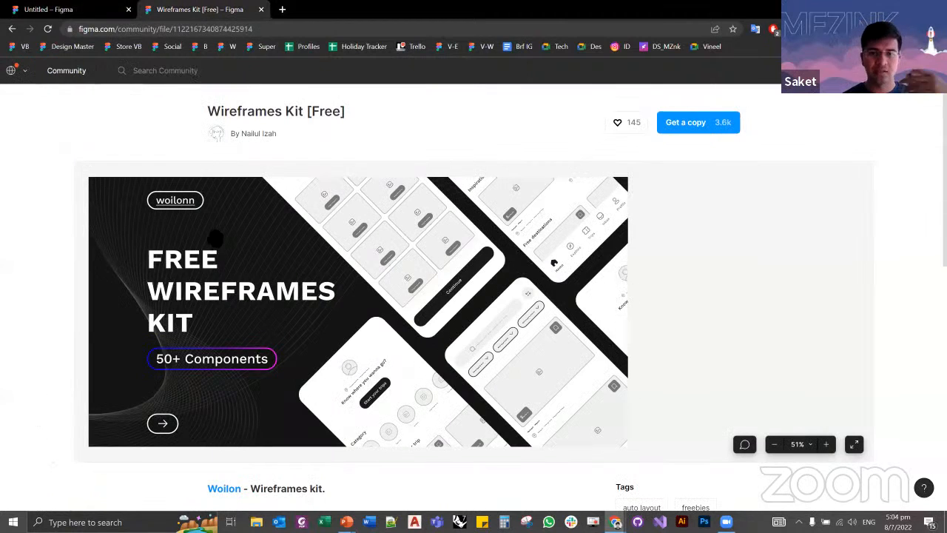
click(12, 29)
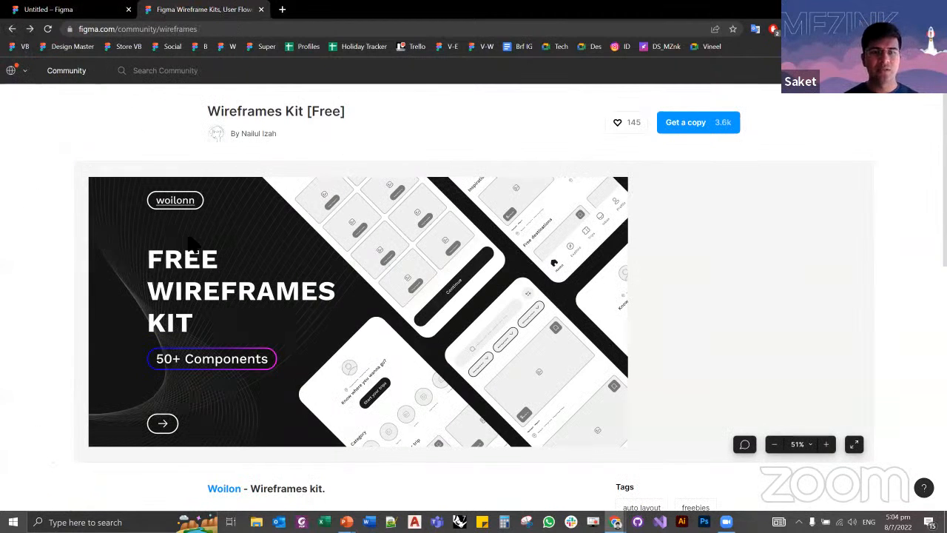
scroll(235, 262, down, 2)
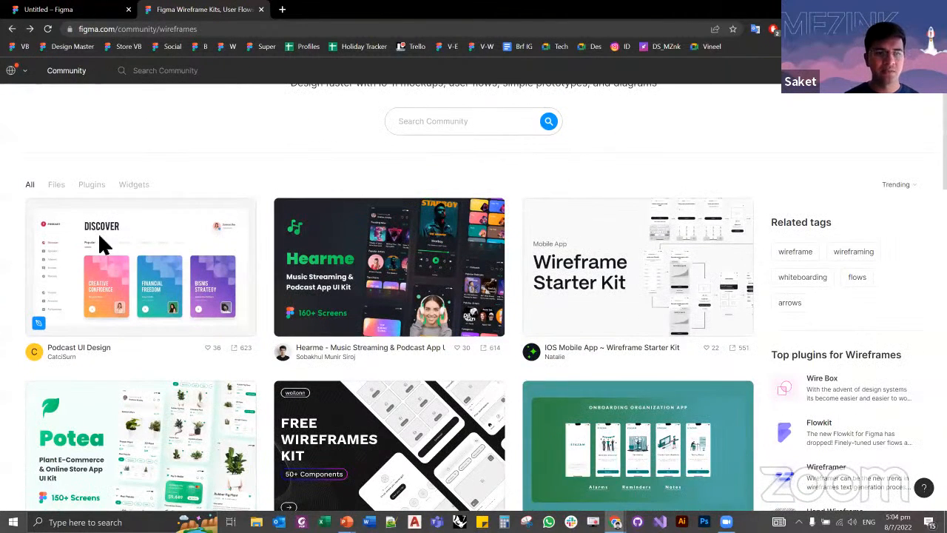
scroll(200, 281, down, 6)
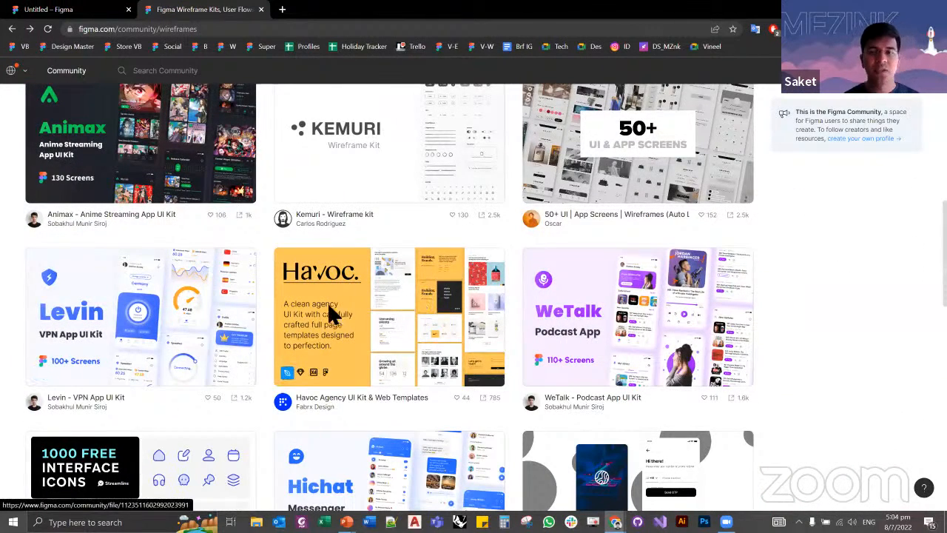
scroll(282, 302, up, 4)
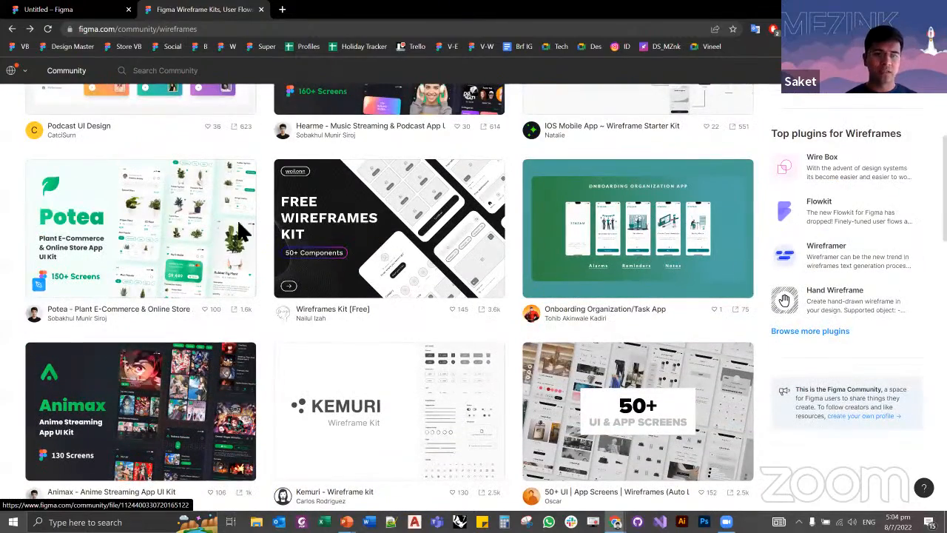
scroll(267, 272, up, 5)
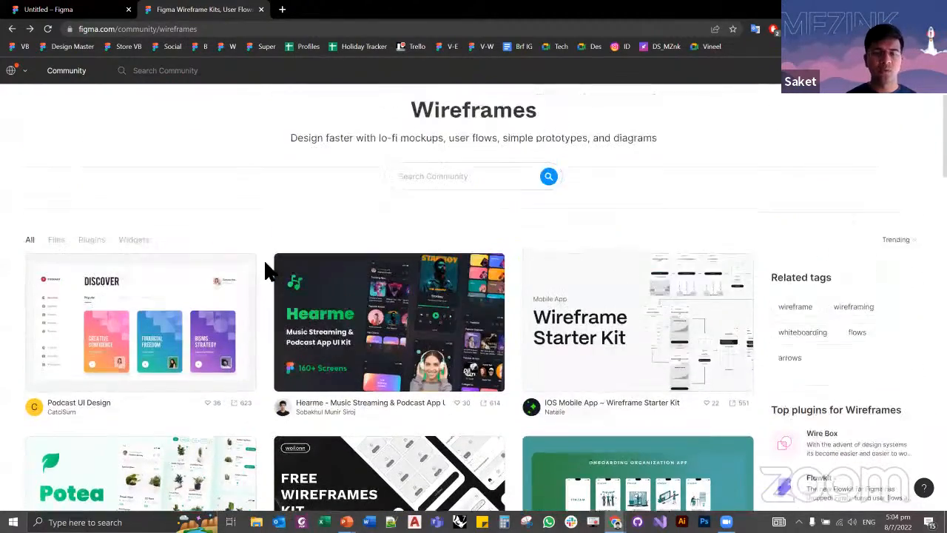
Step: View the Hearme - Music Streaming & Podcast App UI Kit page from the Wireframes listing, and return to the Community home page
click(59, 10)
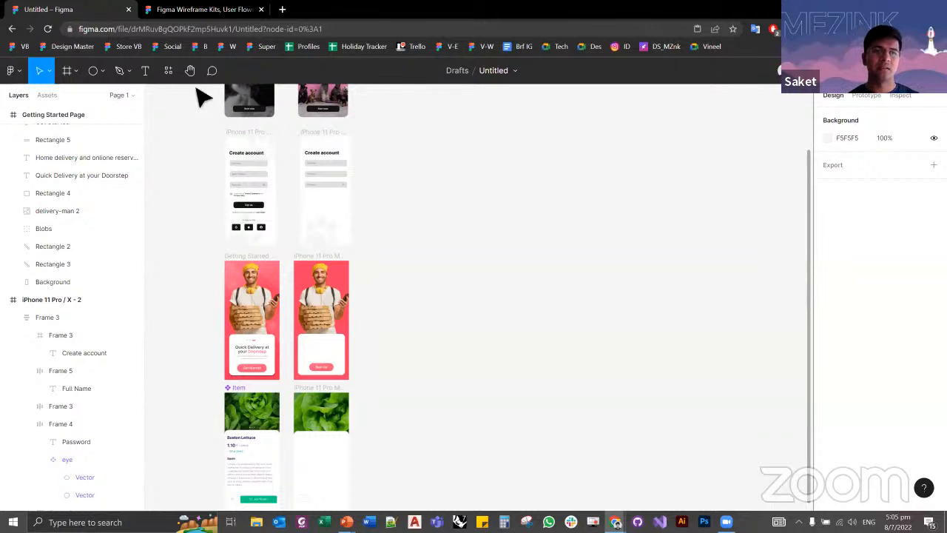
click(204, 11)
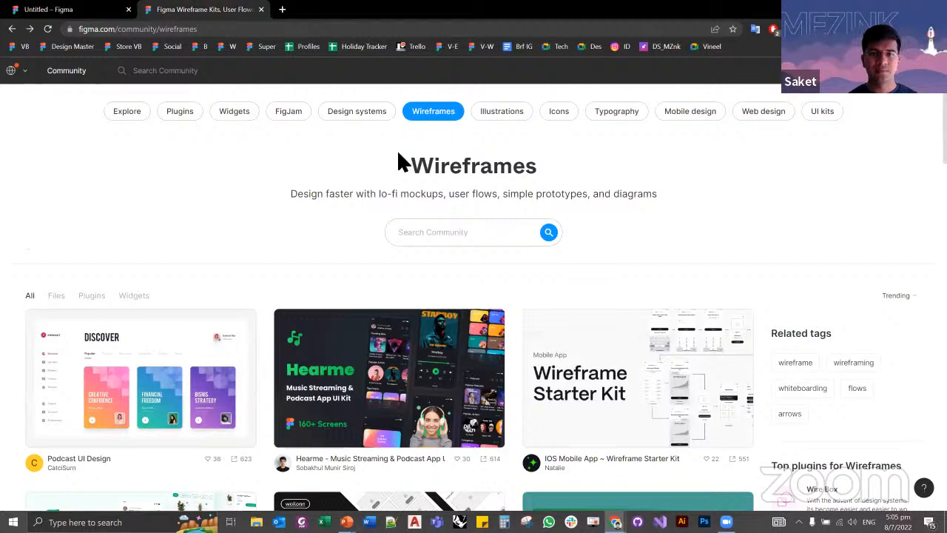
scroll(380, 152, down, 2)
click(378, 159)
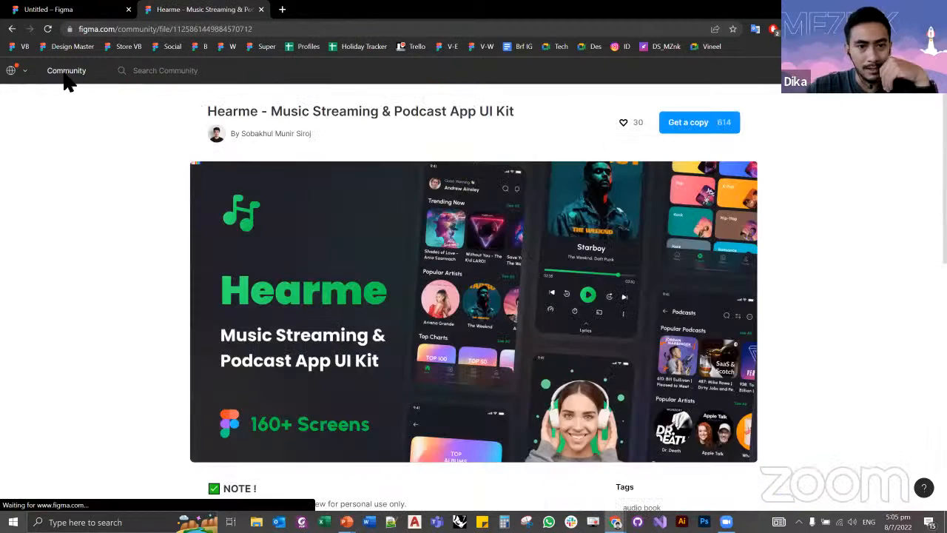
click(65, 79)
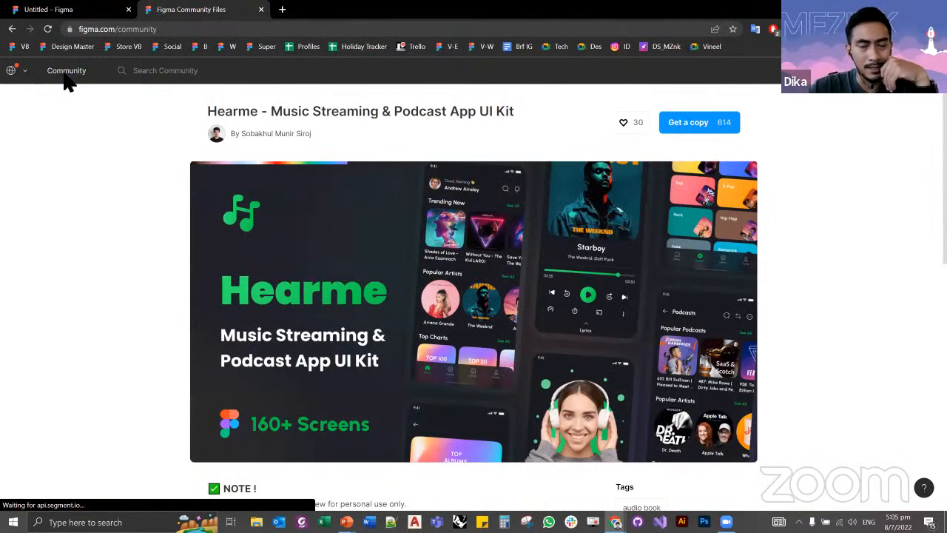
Step: Check the pet adoption start screens in the Untitled design file and return to the Community home page
key(ctrl+shift+Tab)
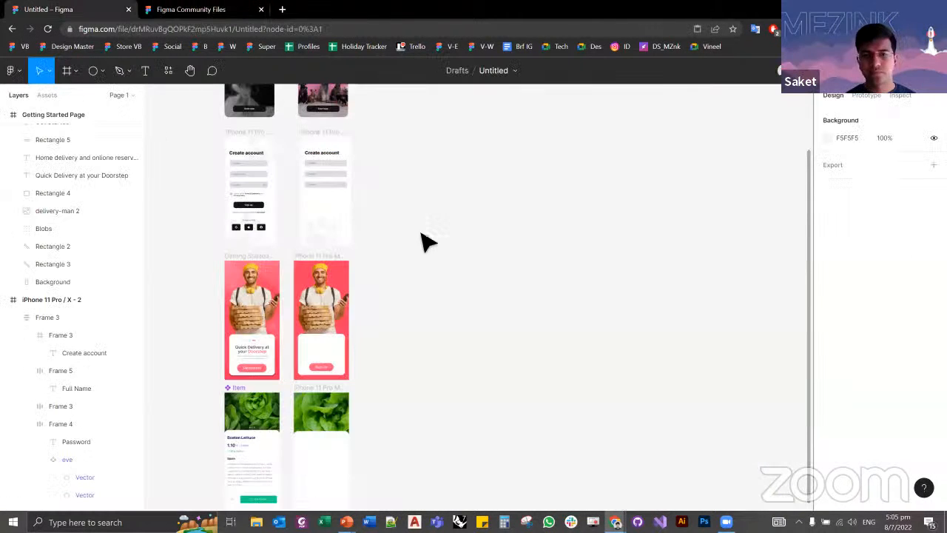
scroll(428, 241, up, 5)
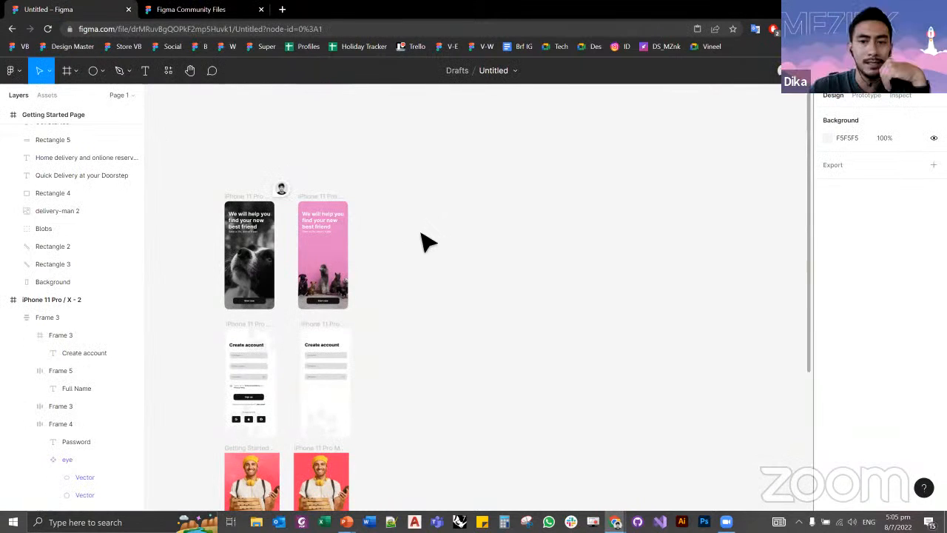
click(191, 9)
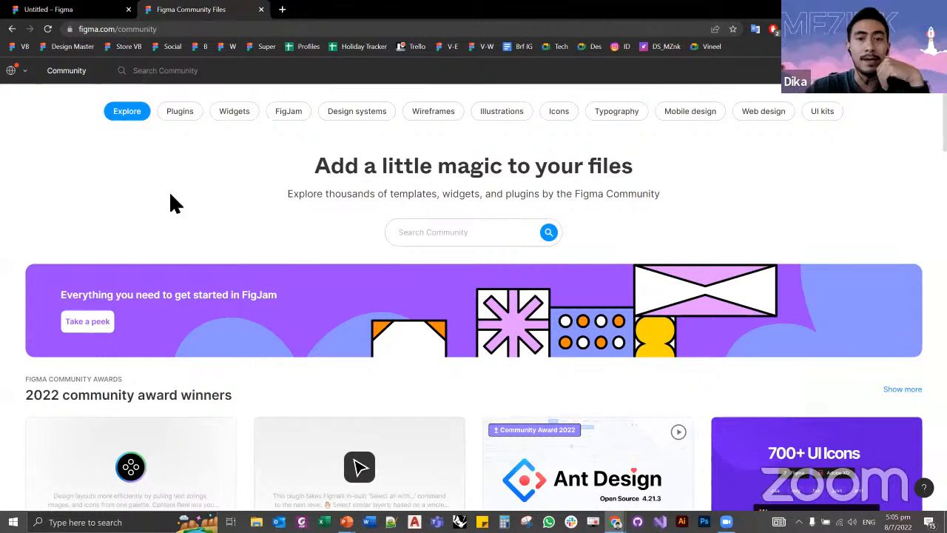
Step: Open the Design systems category of the Community and look through its trending UI kits and component libraries
click(356, 115)
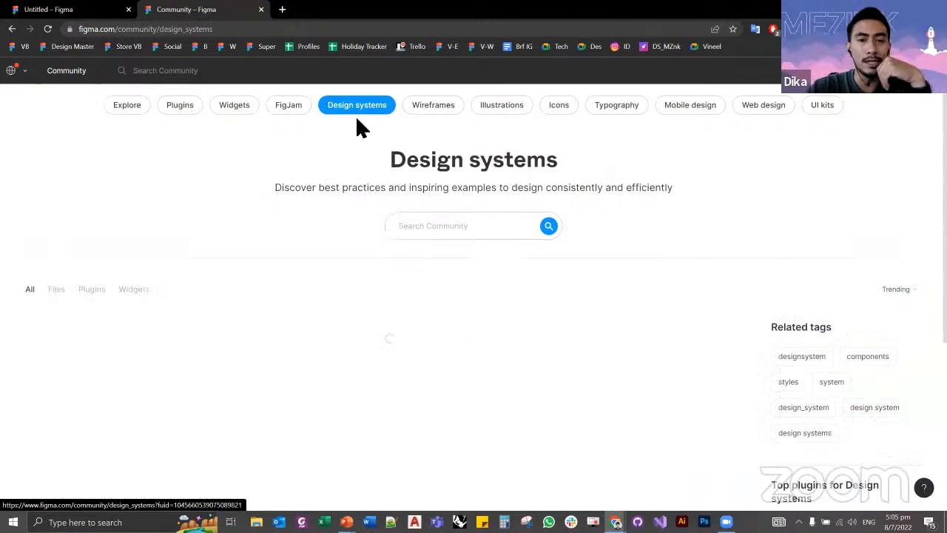
scroll(357, 119, down, 3)
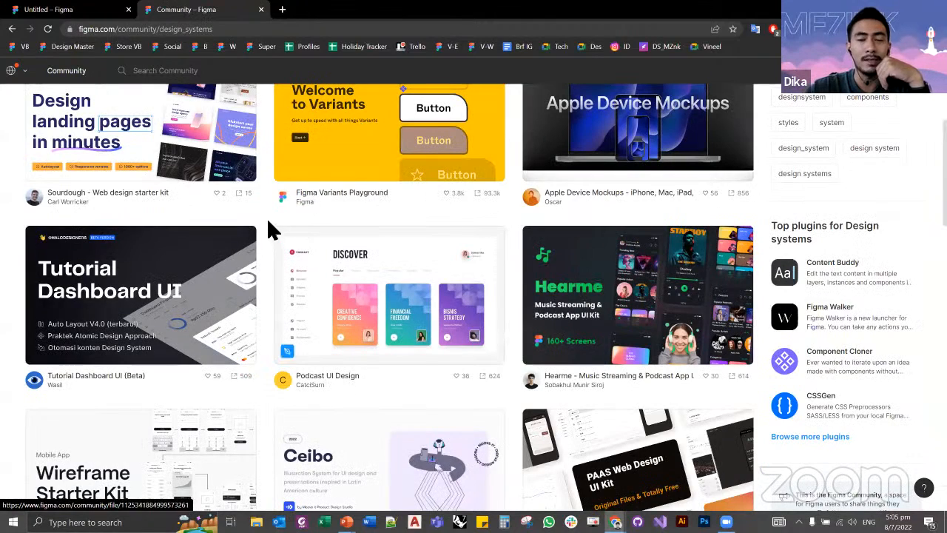
scroll(268, 229, down, 4)
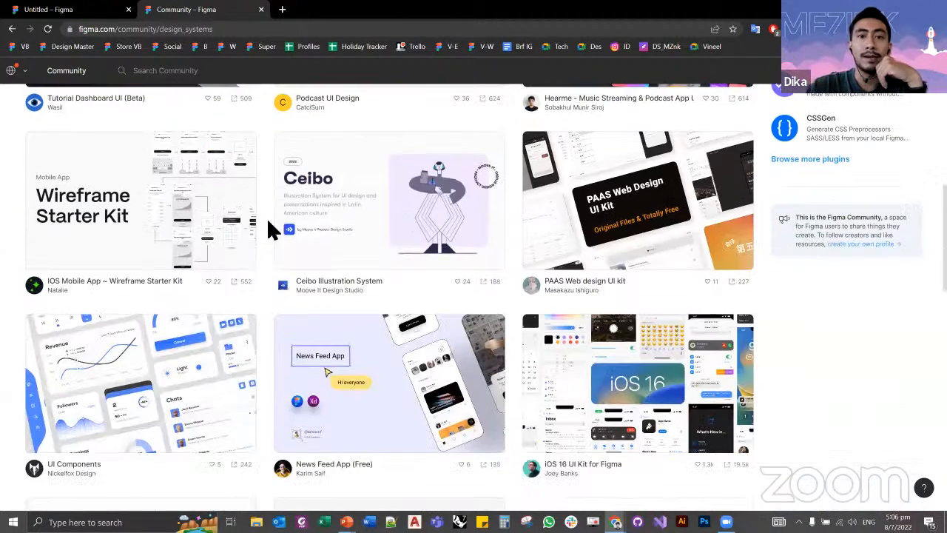
scroll(266, 216, down, 5)
scroll(266, 217, up, 4)
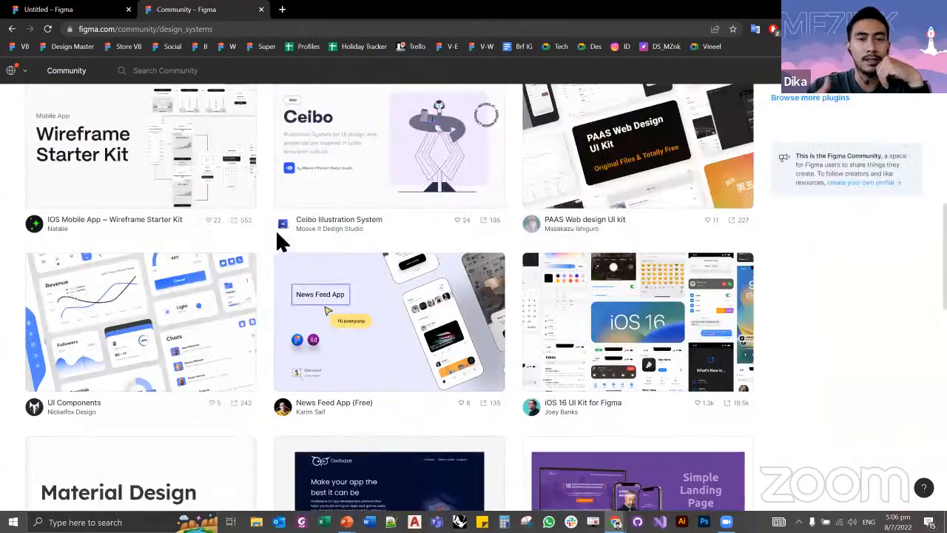
mouse_move(269, 241)
scroll(508, 333, down, 5)
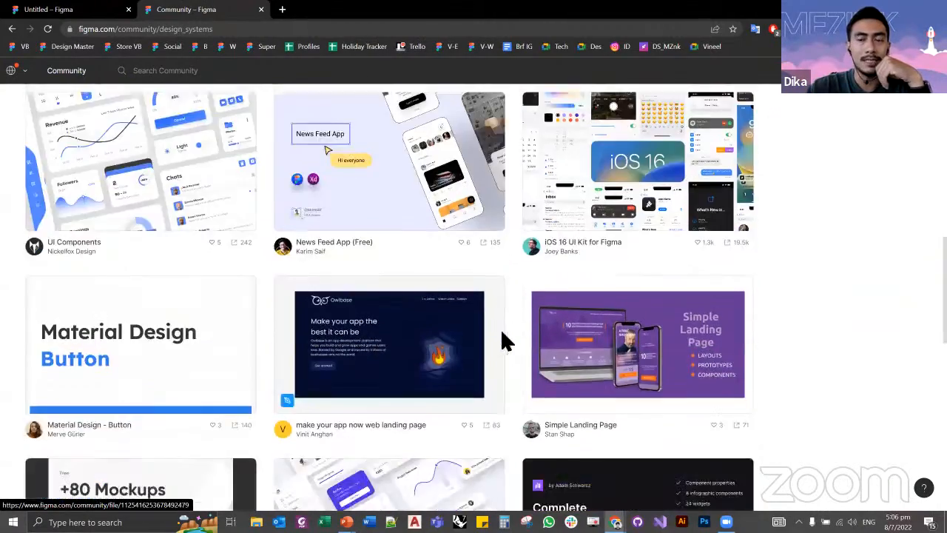
scroll(507, 332, down, 5)
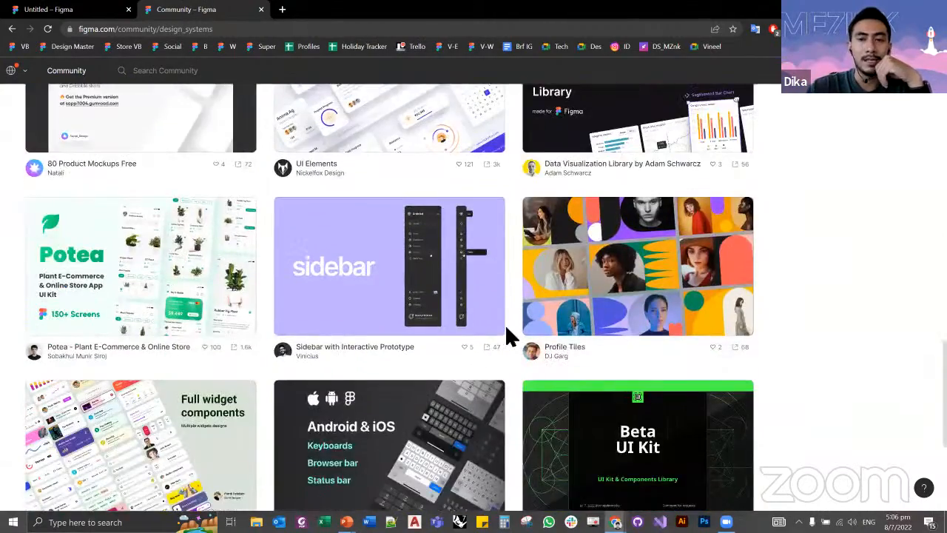
scroll(505, 324, up, 4)
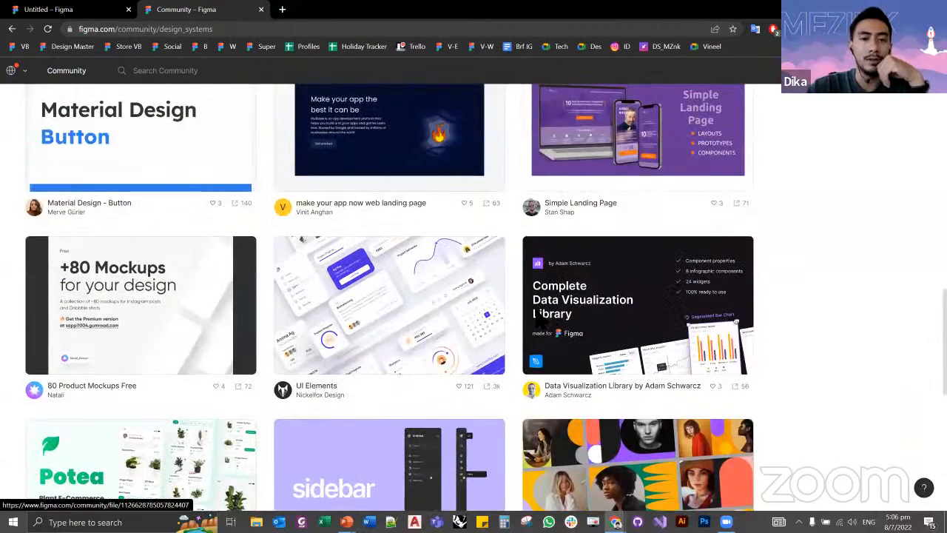
scroll(526, 307, up, 3)
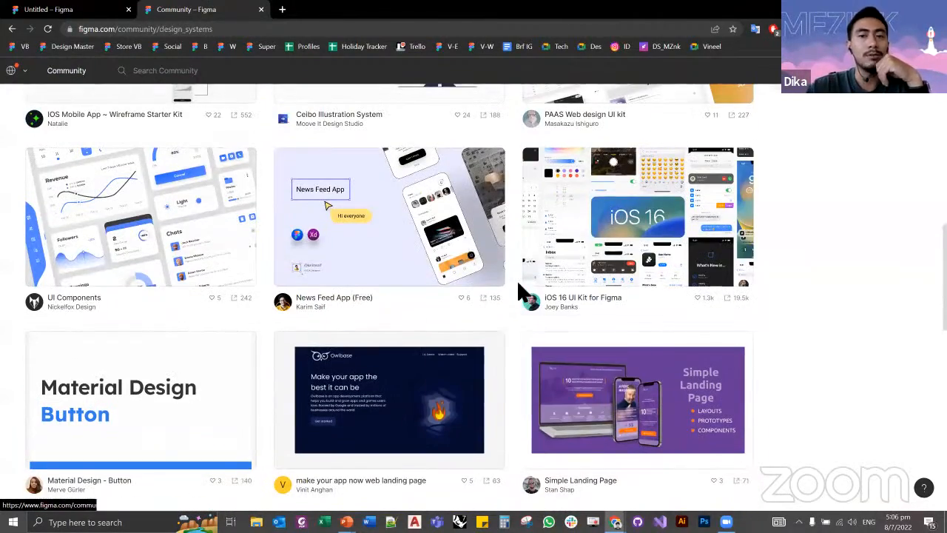
scroll(527, 273, up, 5)
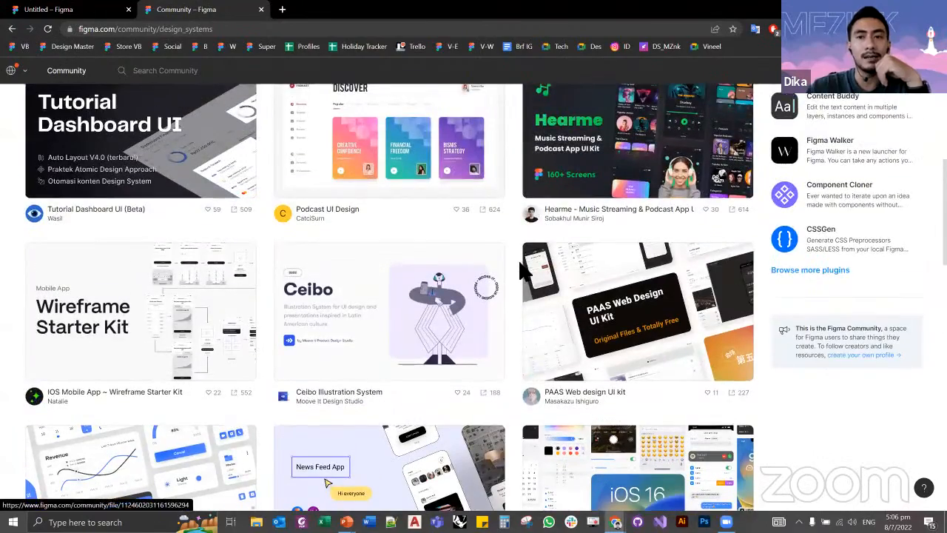
scroll(527, 272, up, 3)
scroll(523, 268, up, 5)
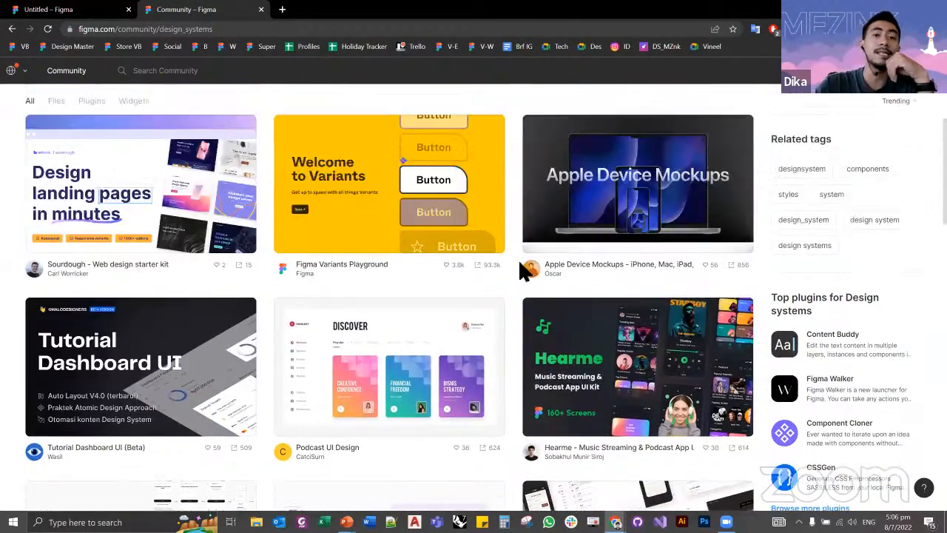
Step: Look further through the Design systems listing, return to the Untitled design file and view the main menu's File commands
scroll(518, 281, down, 10)
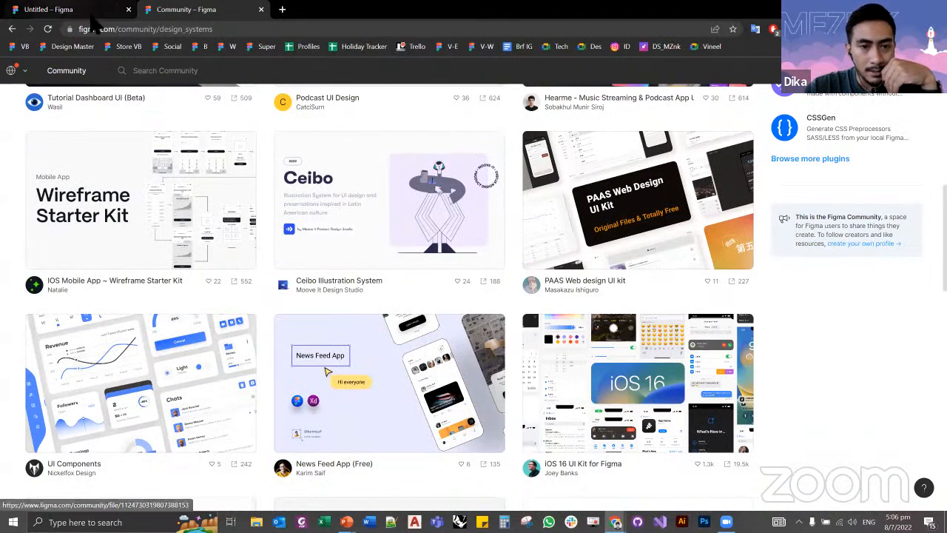
click(48, 9)
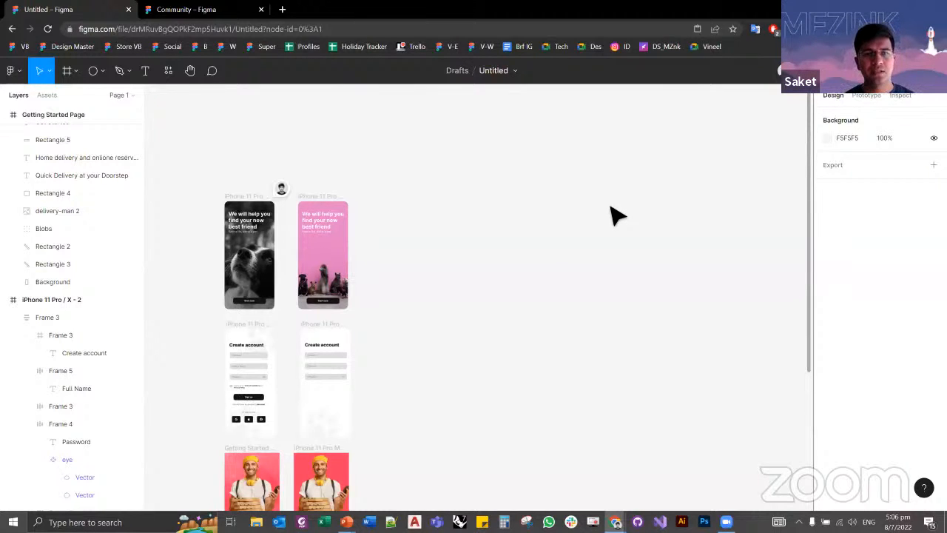
click(13, 72)
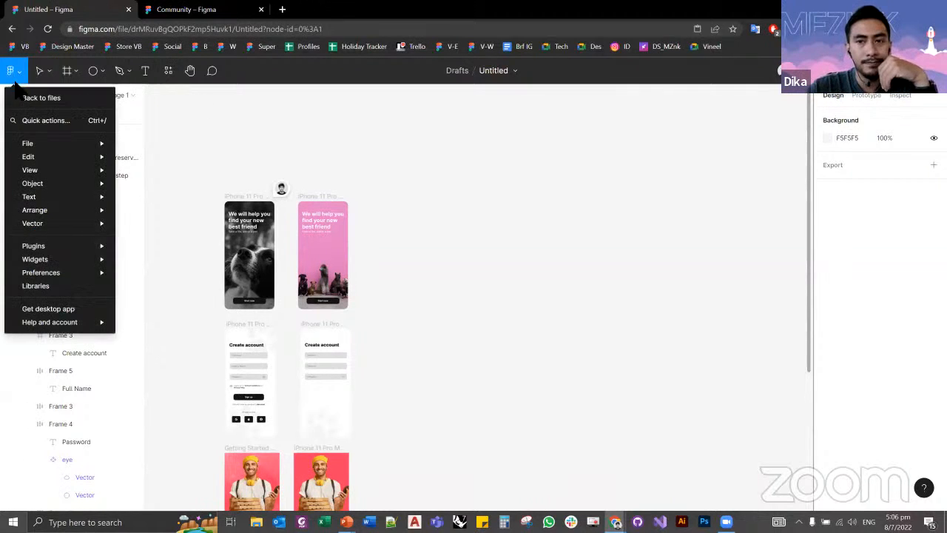
mouse_move(45, 143)
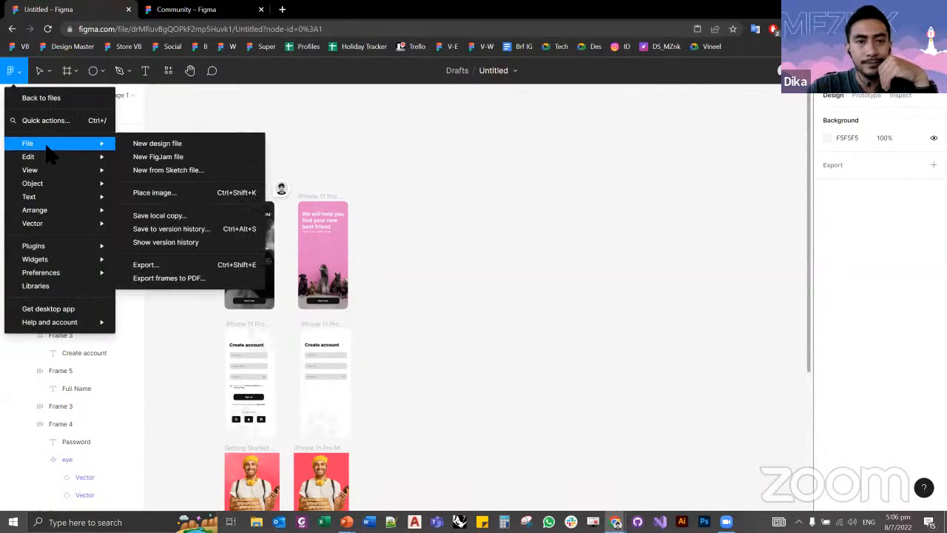
click(331, 72)
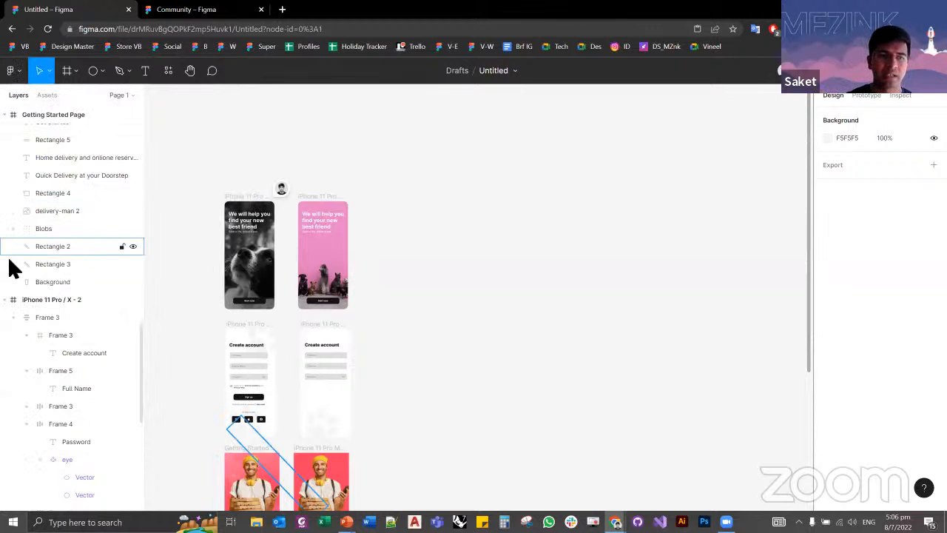
Step: Collapse the Getting Started Page and iPhone 11 Pro / X - 2 frames in the layer list
scroll(11, 156, up, 2)
scroll(6, 116, up, 1)
click(5, 115)
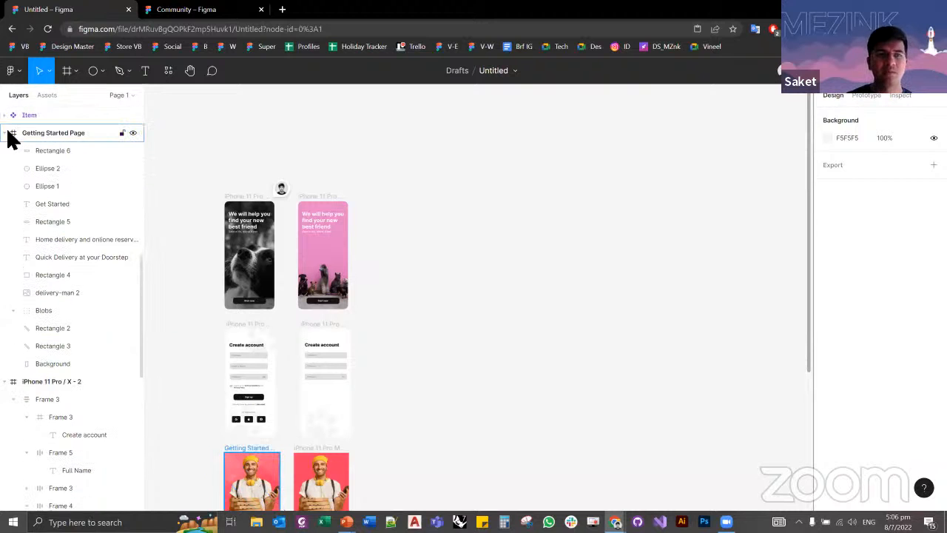
click(6, 131)
click(7, 150)
scroll(8, 157, up, 2)
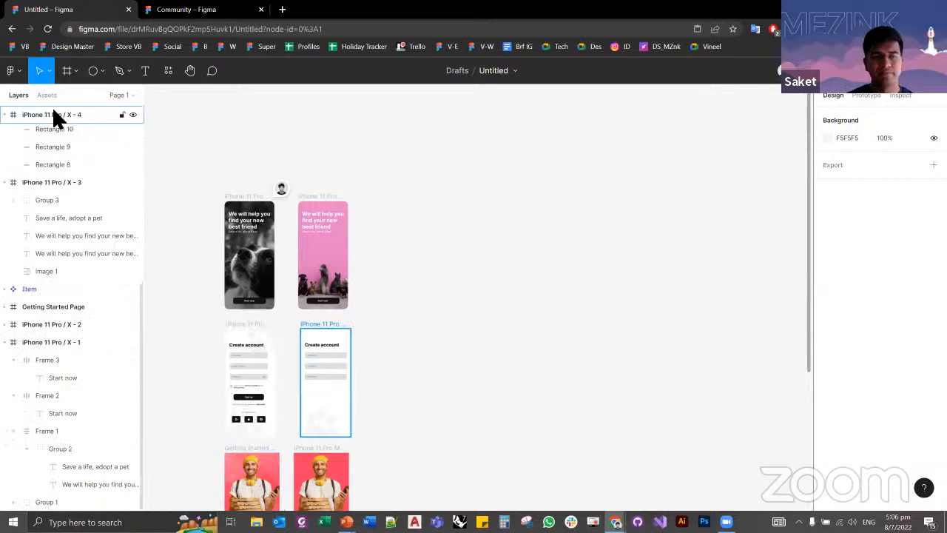
Step: Show the design file's page list and add eight new blank pages after Page 1
click(119, 96)
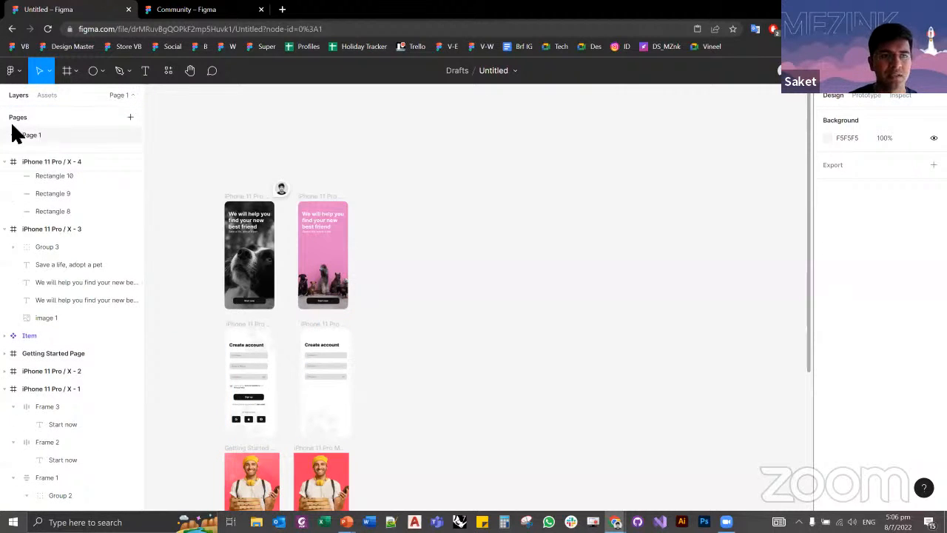
click(130, 117)
key(Return)
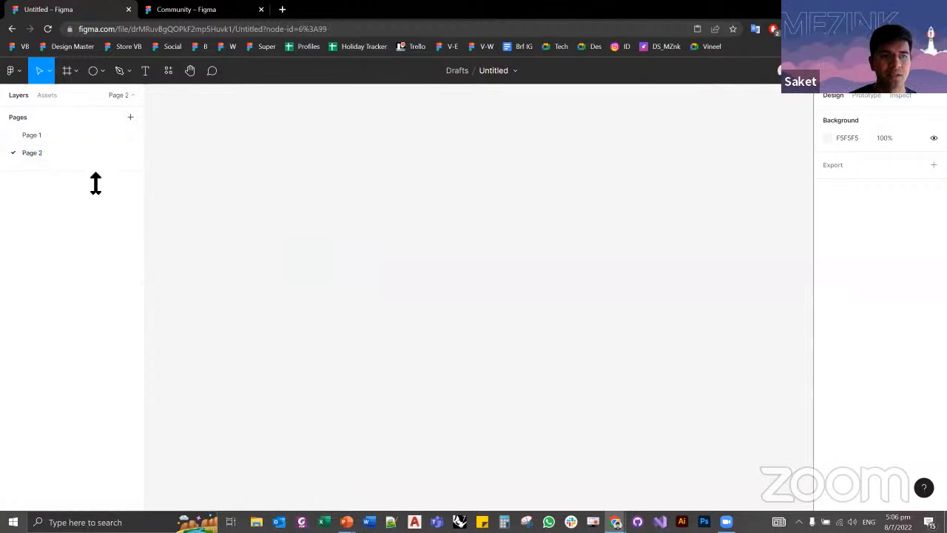
click(130, 117)
click(131, 117)
click(130, 118)
click(130, 117)
click(130, 117)
click(130, 118)
click(130, 118)
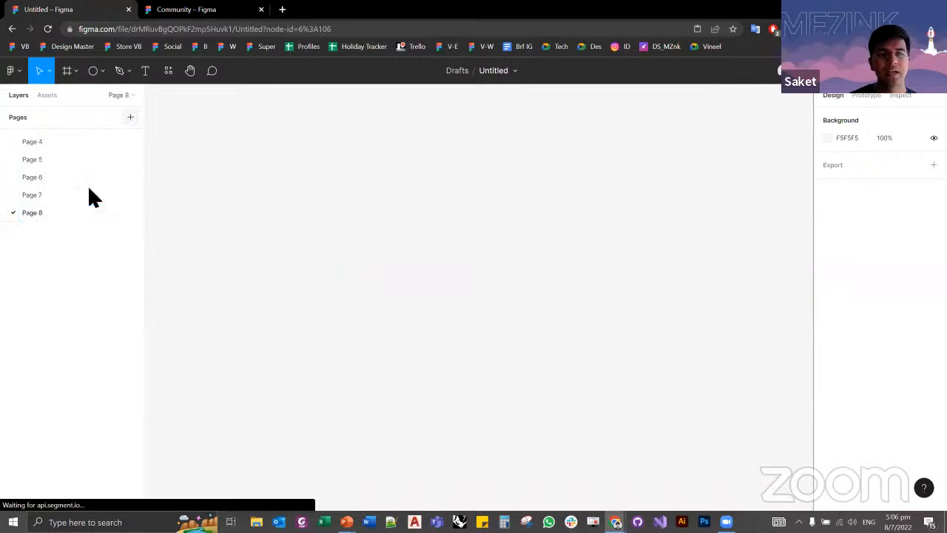
Step: Enlarge the page list so that all nine pages fit without scrolling
scroll(74, 213, up, 1)
drag(84, 226, 89, 370)
click(74, 319)
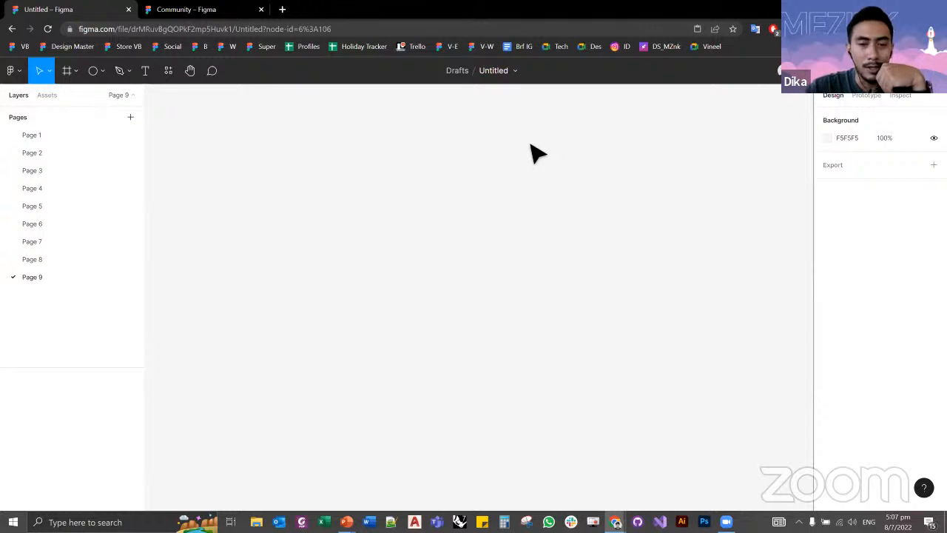
Step: Return to Page 1 and combine the pink start screen's heading and "Save a life, adopt a pet" subtitle in an auto layout
click(57, 136)
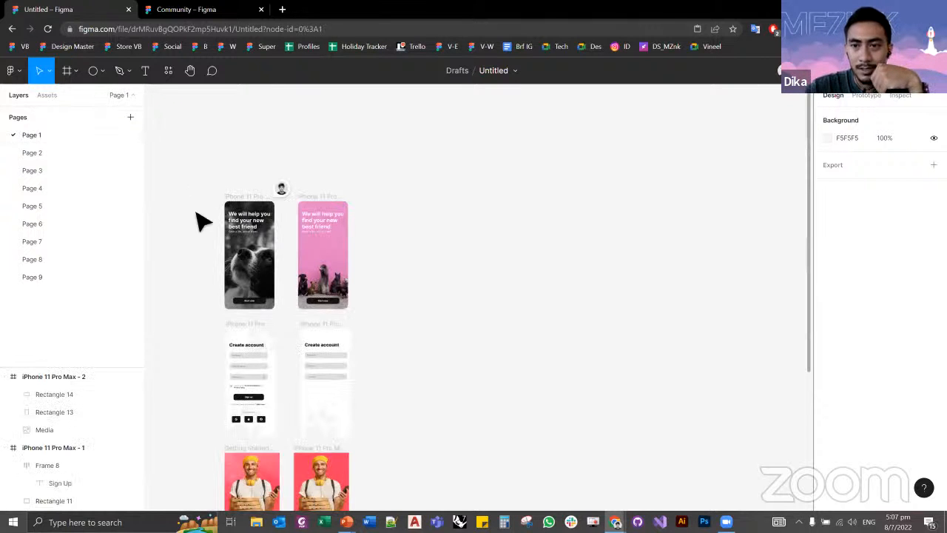
scroll(211, 259, up, 3)
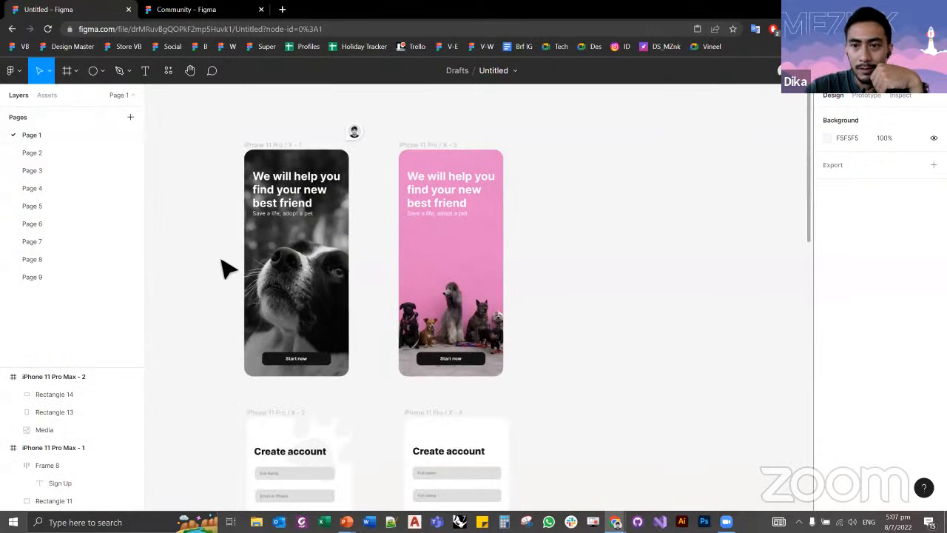
scroll(203, 218, down, 1)
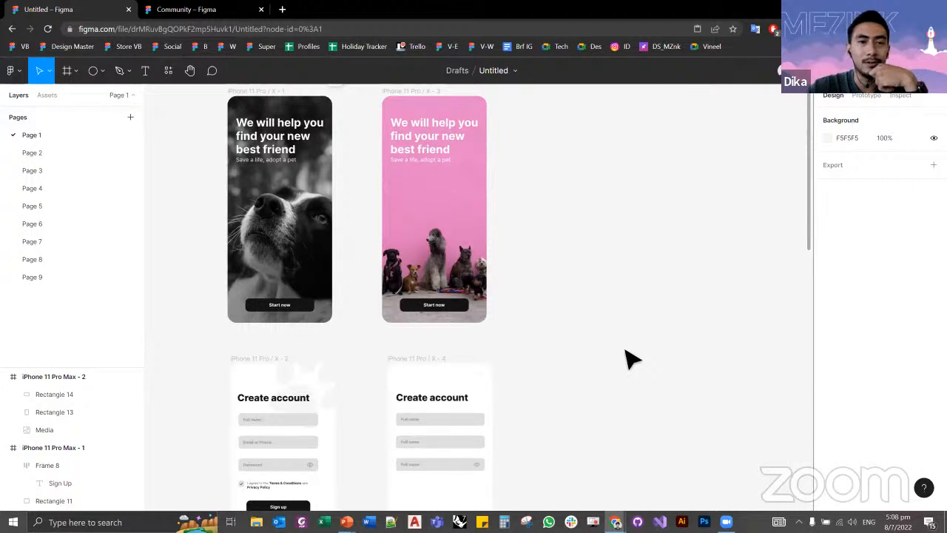
click(441, 150)
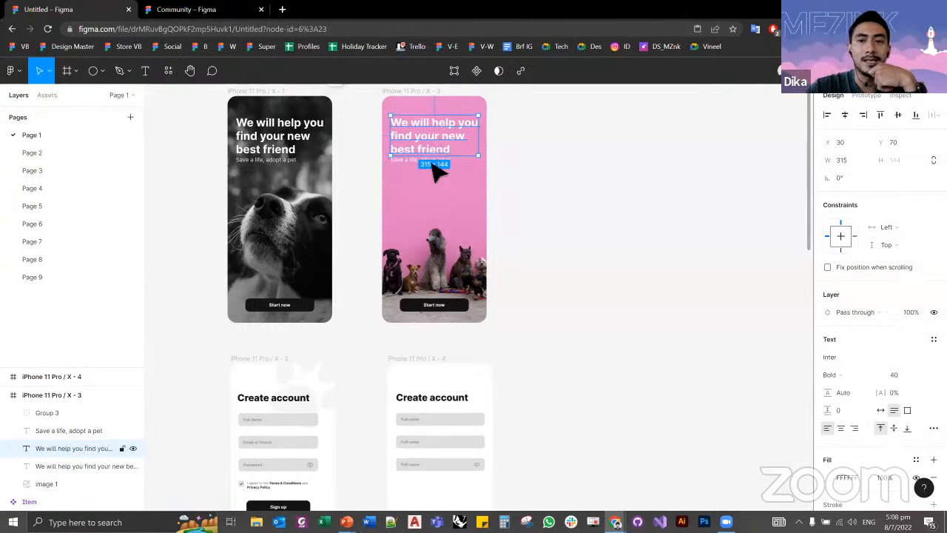
shift+click(434, 160)
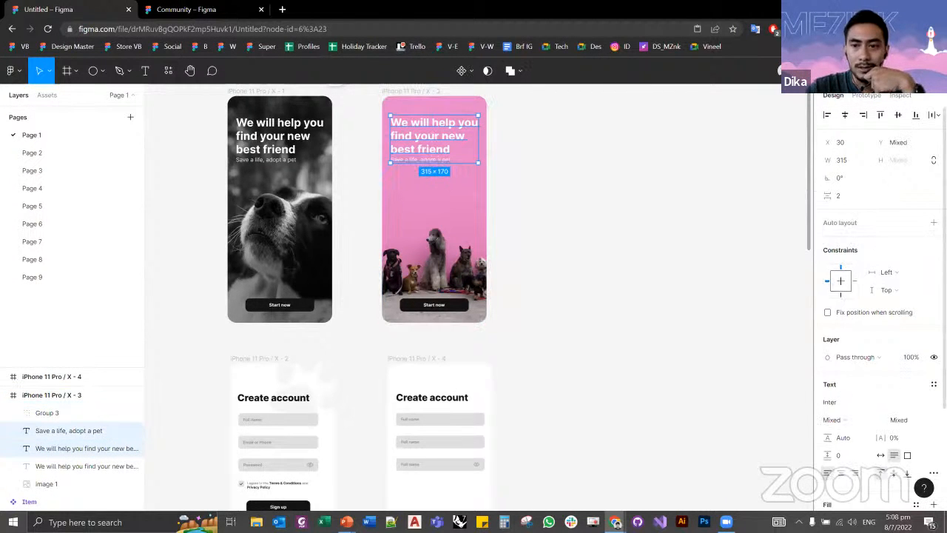
key(shift+a)
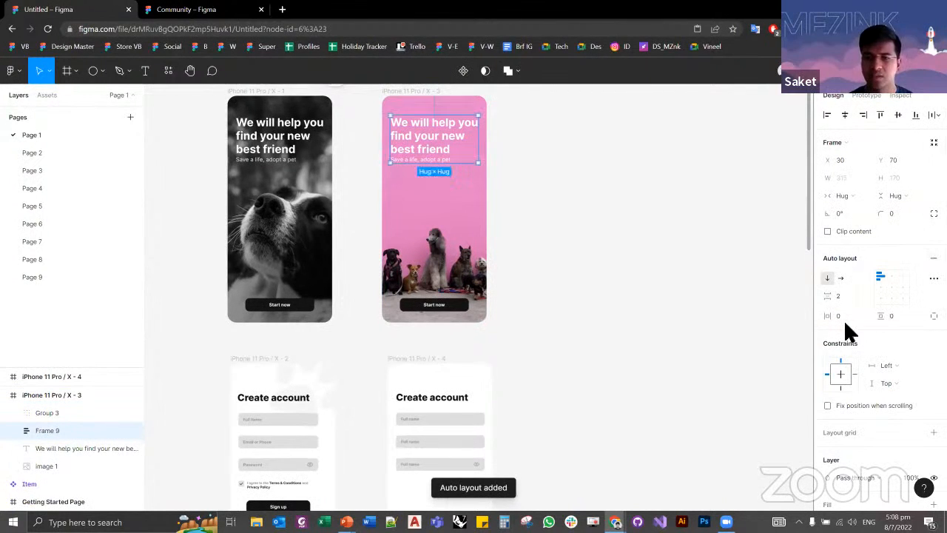
click(585, 259)
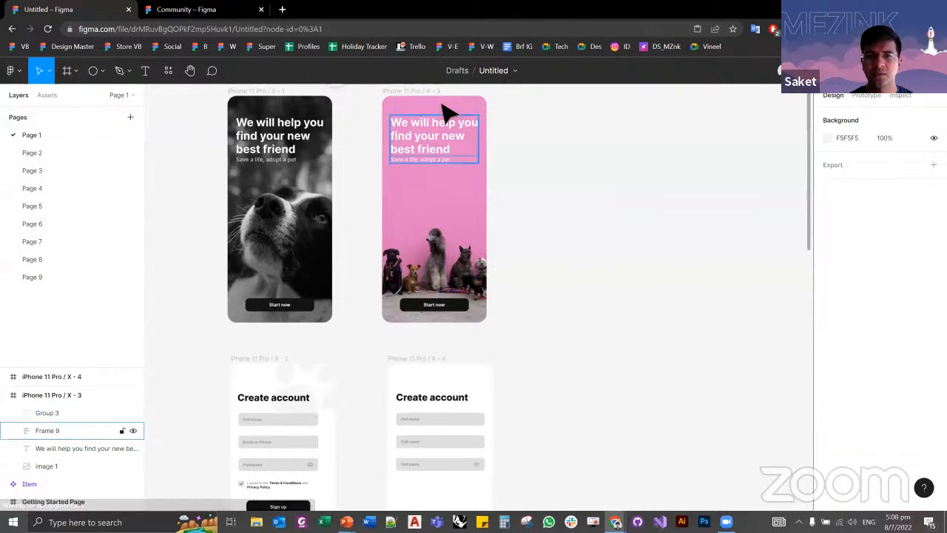
Step: Set the alignment of the pink start screen's heading auto layout frame to center
scroll(444, 110, up, 3)
click(503, 173)
drag(506, 177, 467, 177)
double_click(466, 177)
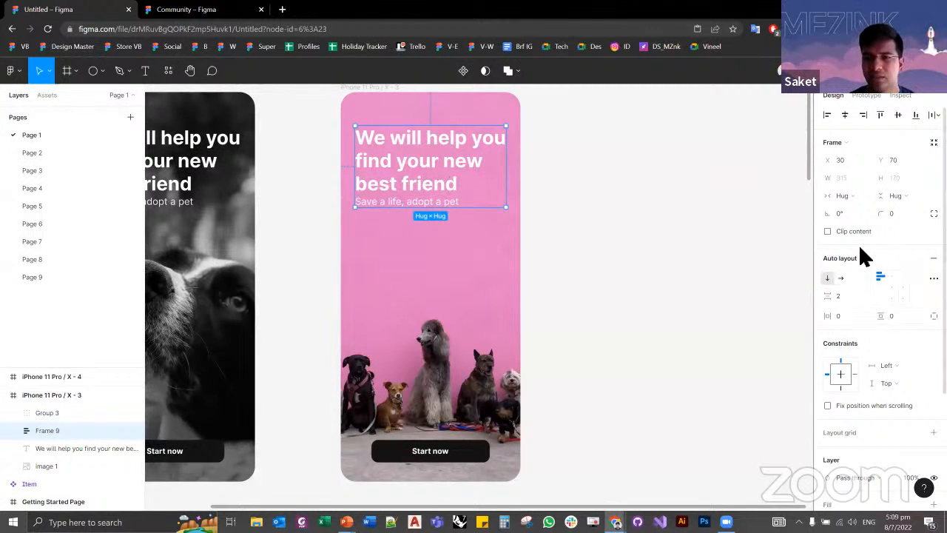
click(890, 290)
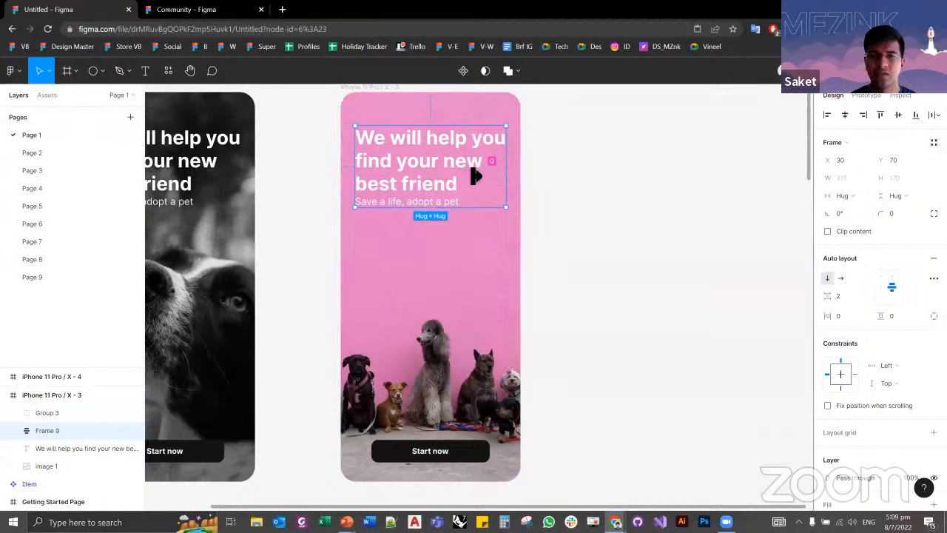
Step: Try narrowing the heading auto layout frame to 276 wide, and undo its resizing and deletion
drag(506, 185, 495, 193)
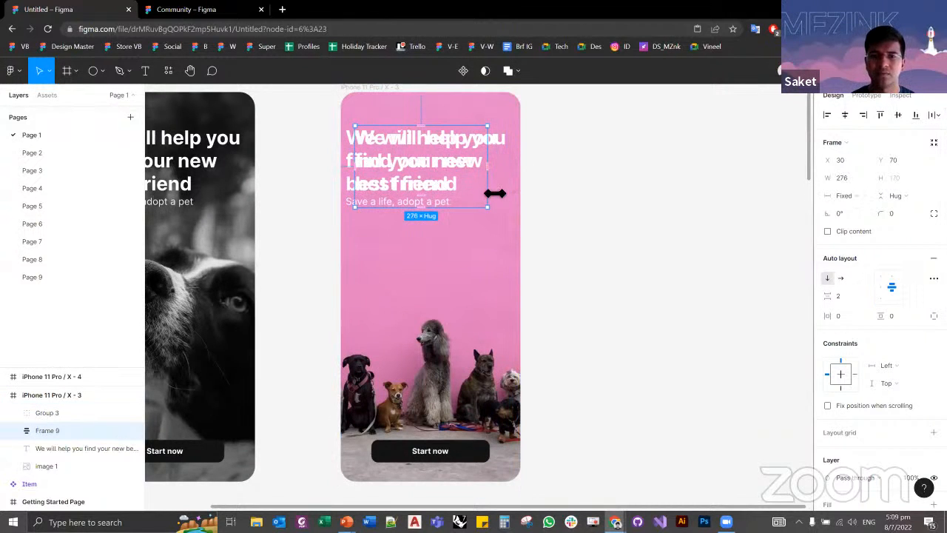
key(Delete)
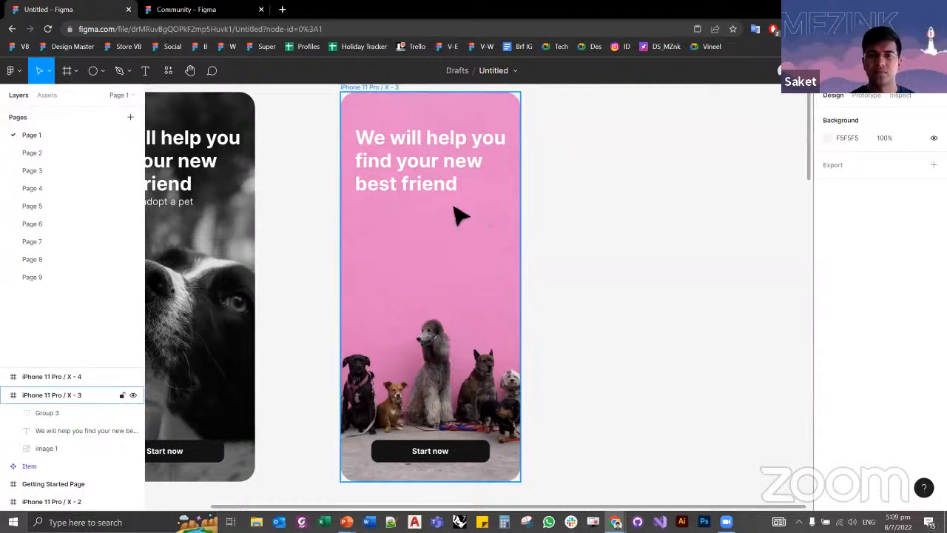
key(ctrl+z)
click(554, 249)
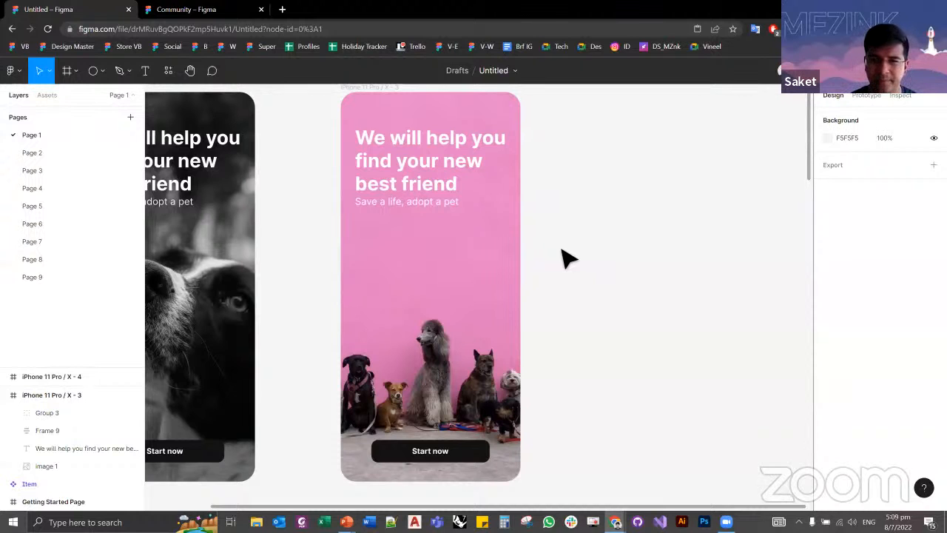
click(482, 262)
click(543, 256)
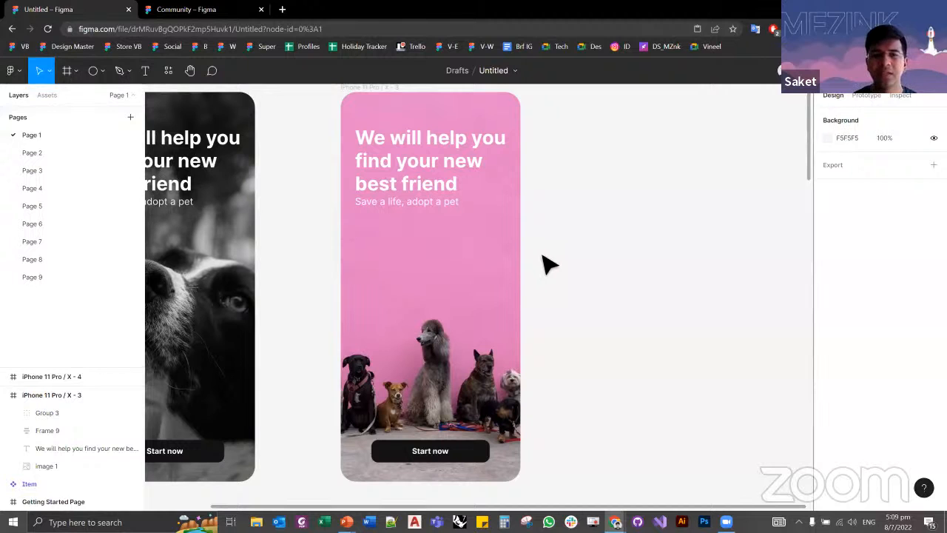
click(419, 222)
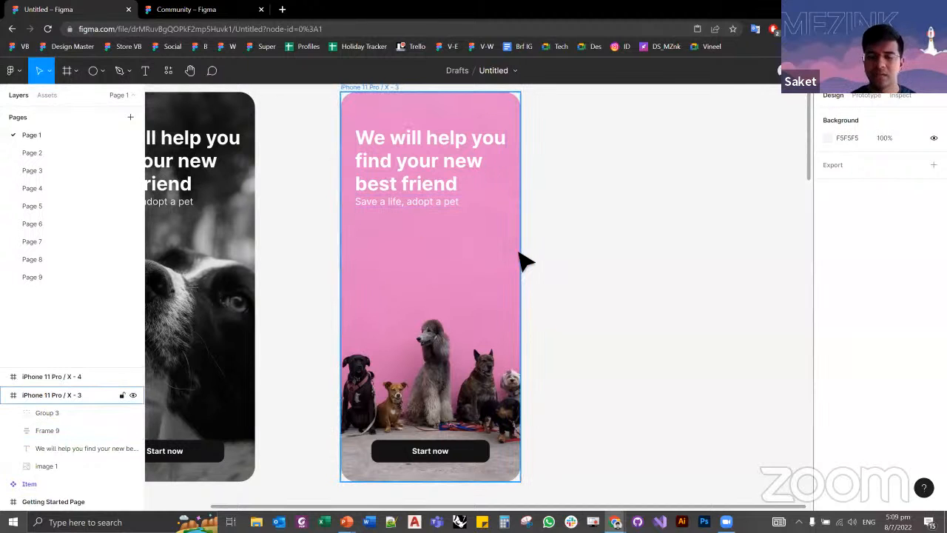
click(566, 279)
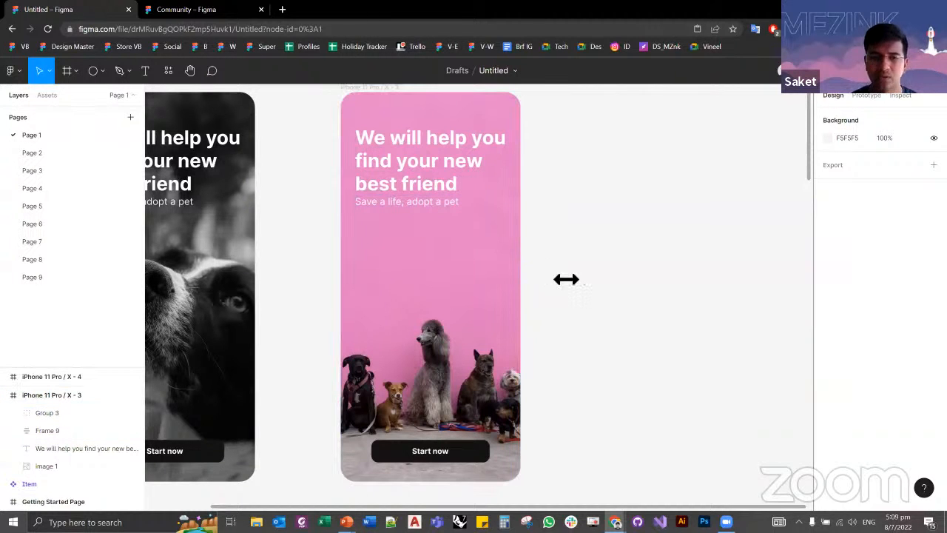
scroll(551, 300, down, 10)
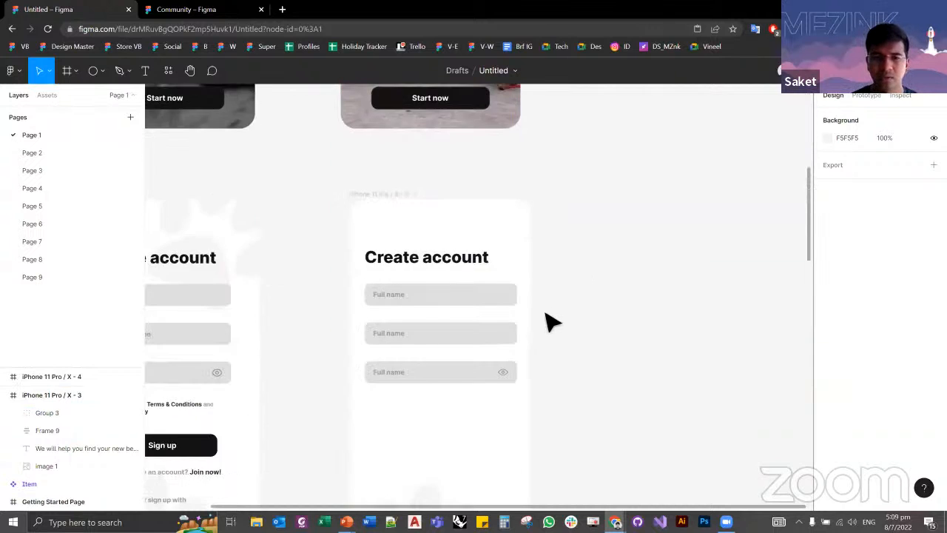
drag(370, 215, 524, 328)
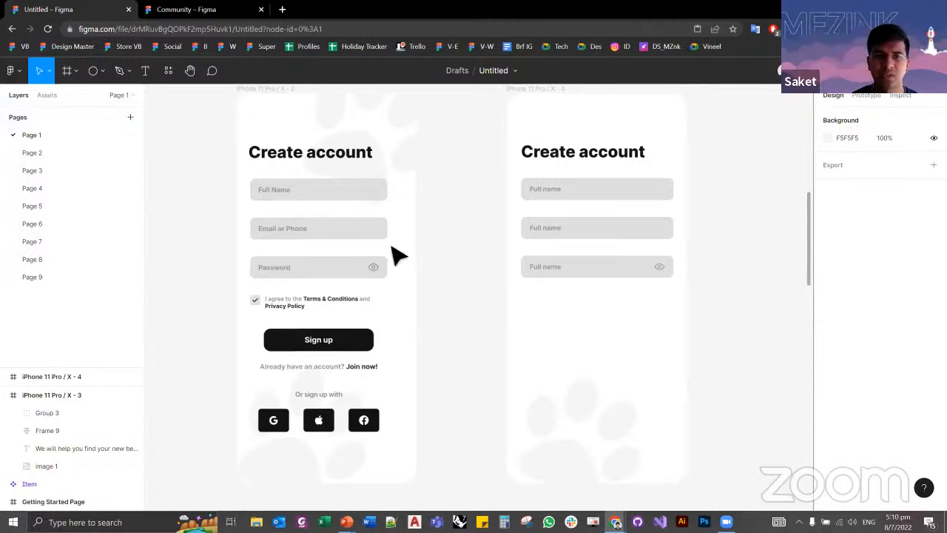
scroll(204, 214, down, 3)
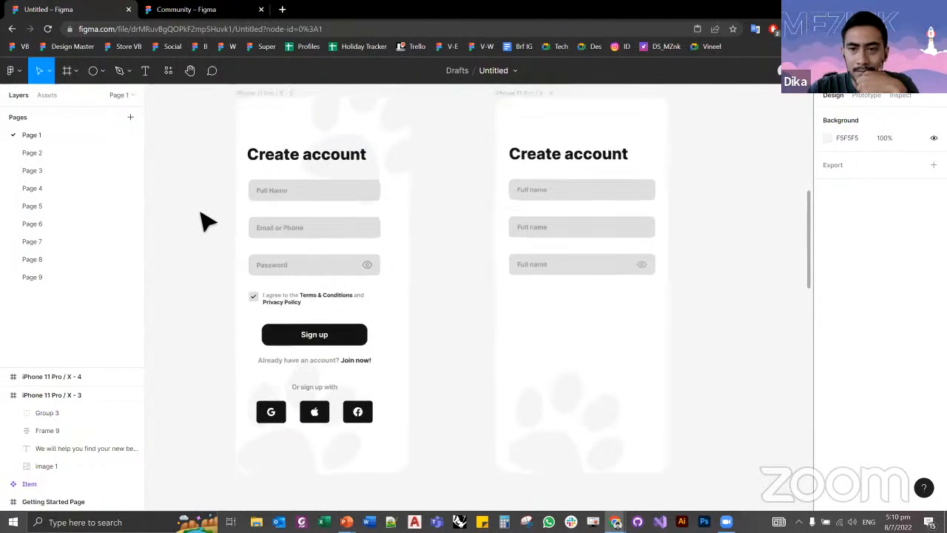
Step: Search the Figma Community for "food delivery app" and open the Food Delivery App UI Kit by uxui_work in a new browser tab
click(190, 10)
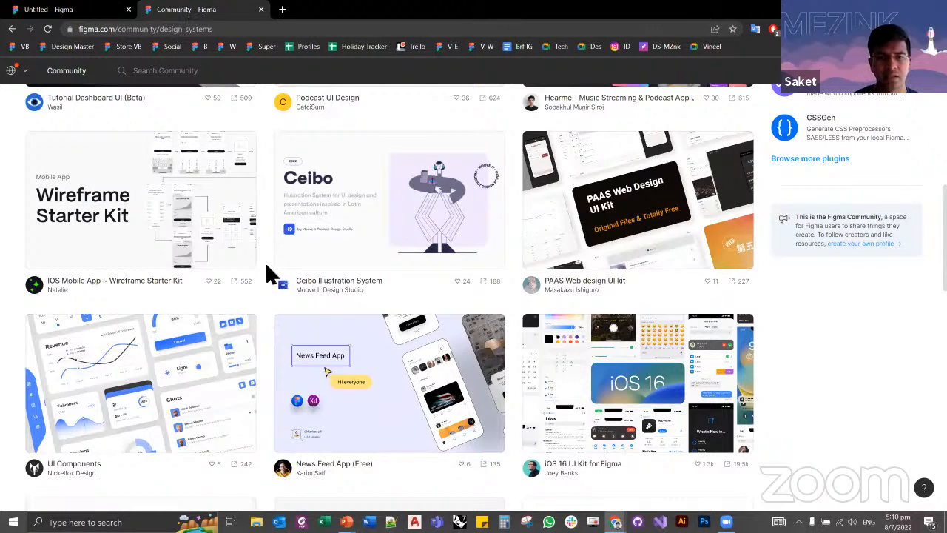
scroll(265, 262, up, 7)
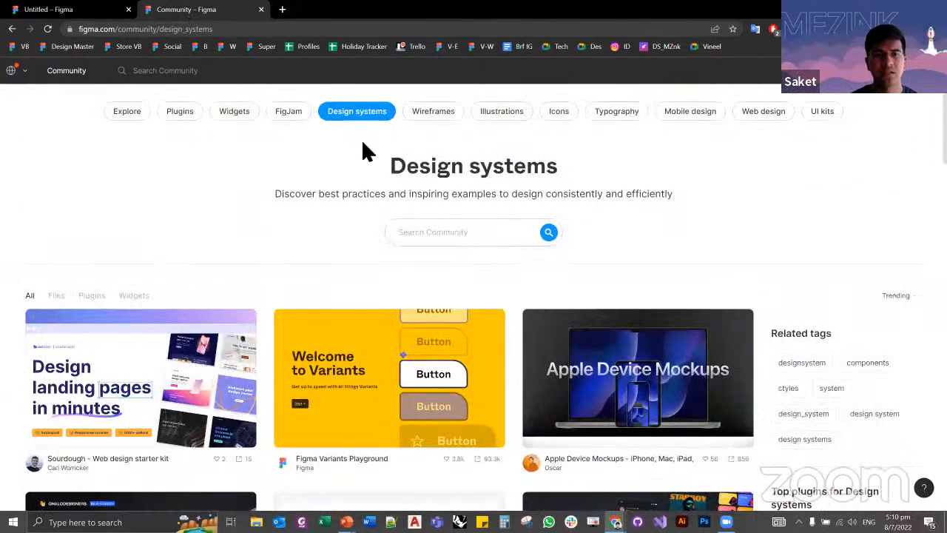
text(food )
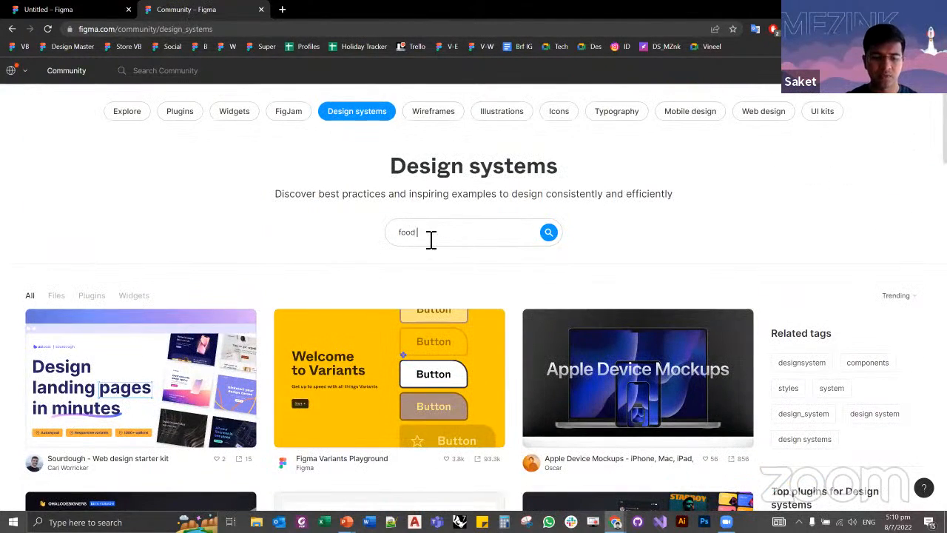
text(delivery app)
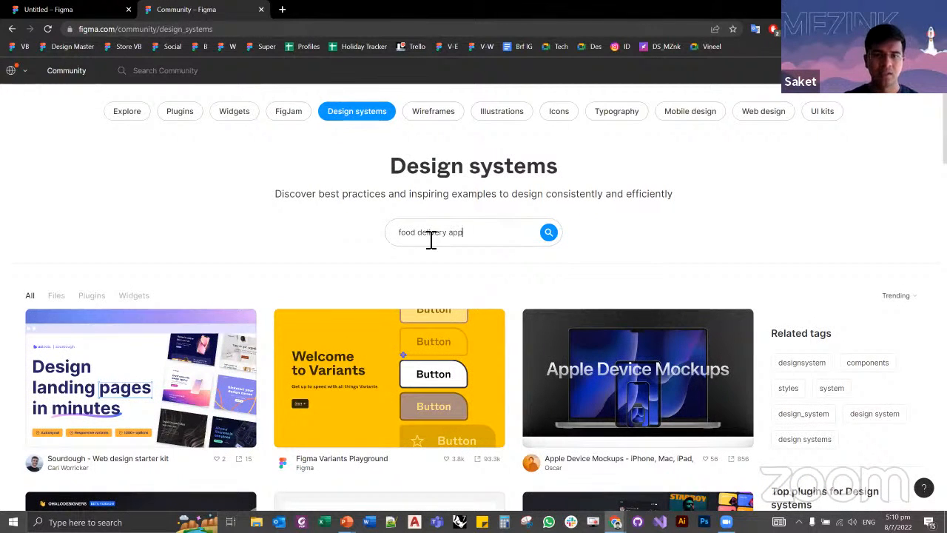
key(Return)
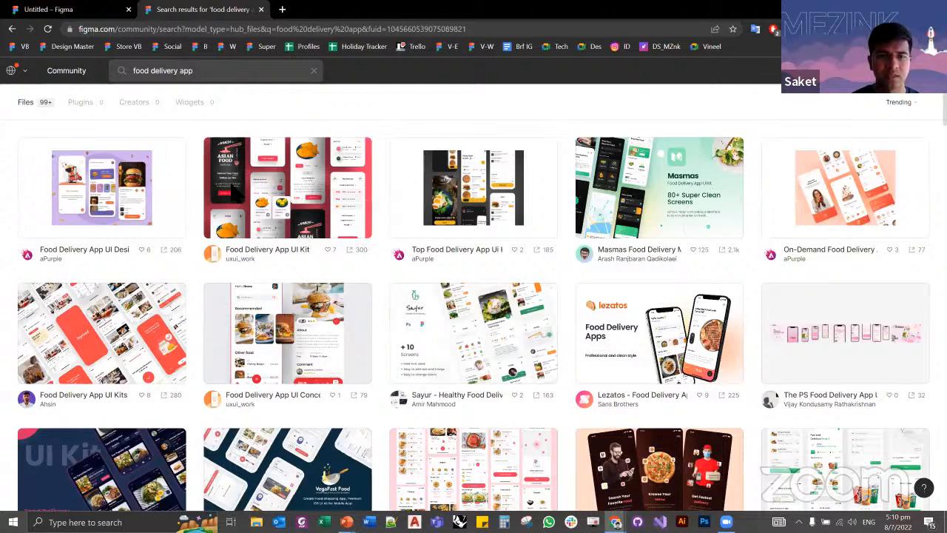
middle_click(266, 178)
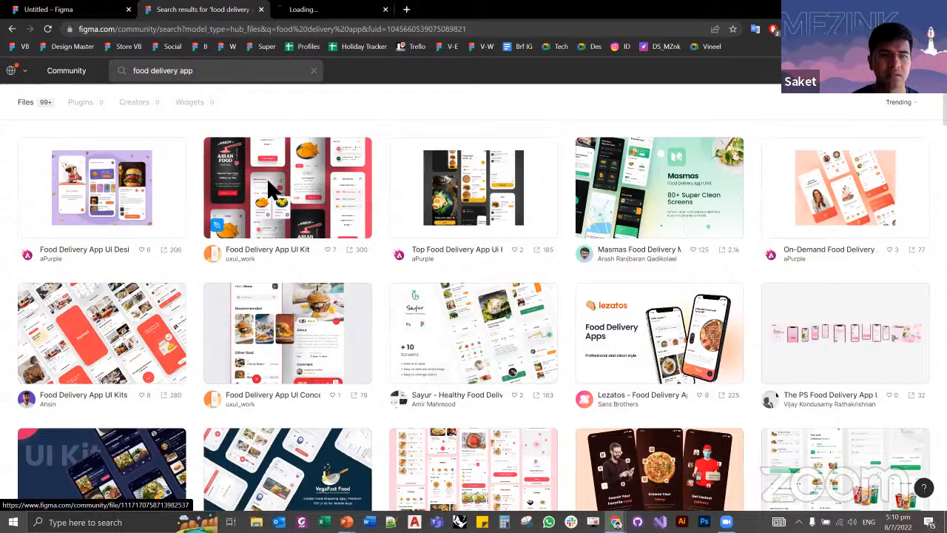
Step: Look at the Food Delivery App UI Kit page, close it, and search the Figma Community for "neomorphic"
click(366, 10)
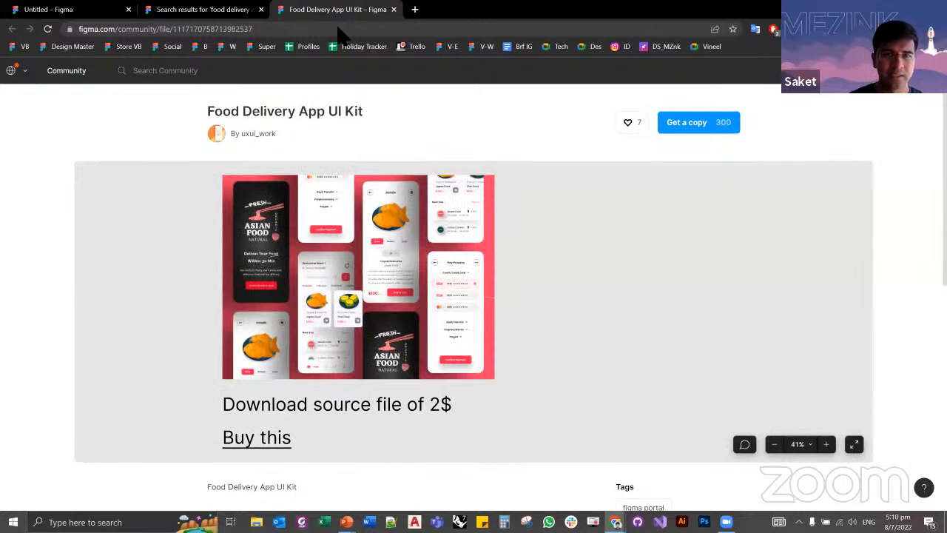
key(ctrl+w)
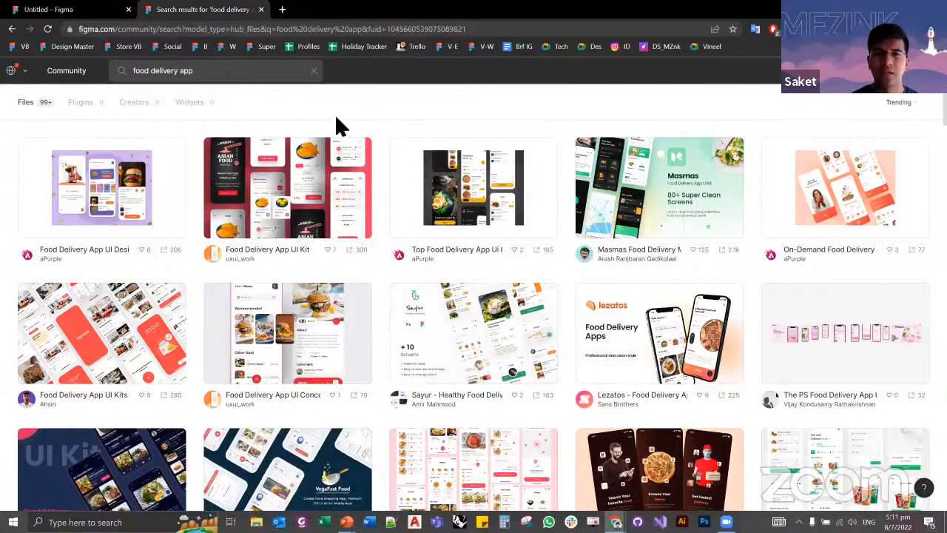
click(260, 77)
text(neomo)
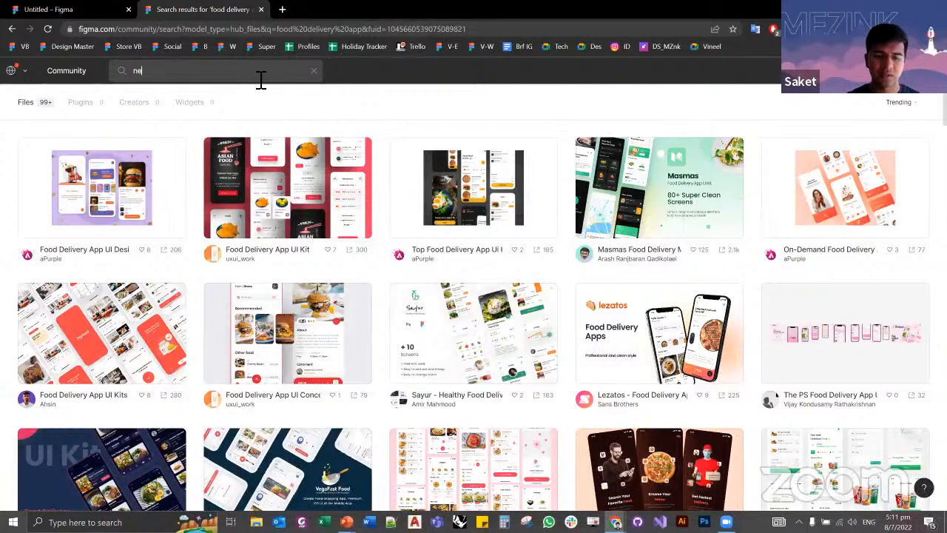
text(rphic)
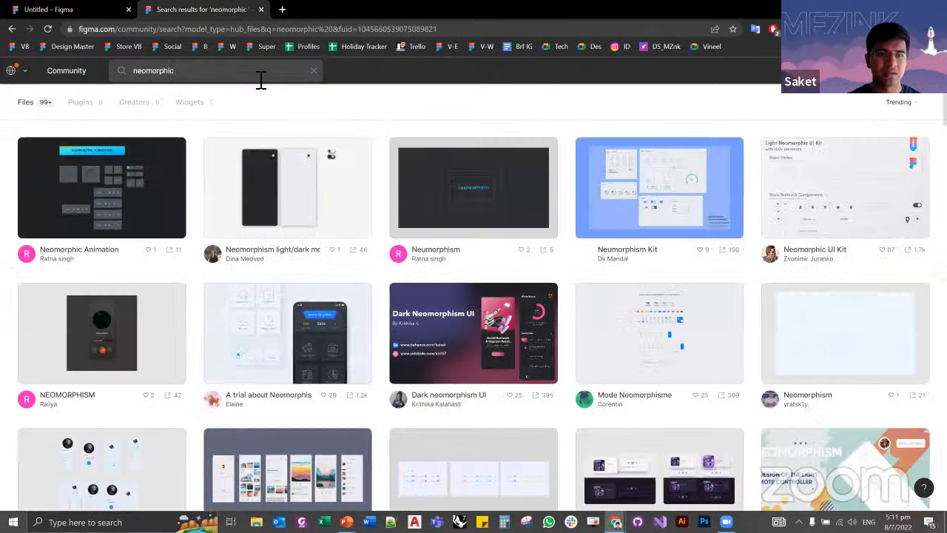
Step: Search Google for "neomorphic designs" and show the image results
click(238, 29)
text(neomorp)
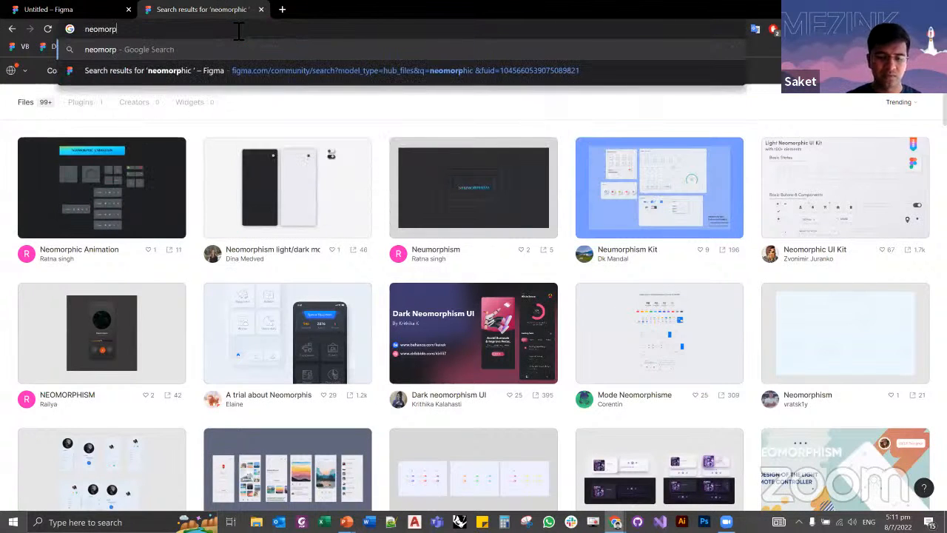
text(hic designs)
key(Return)
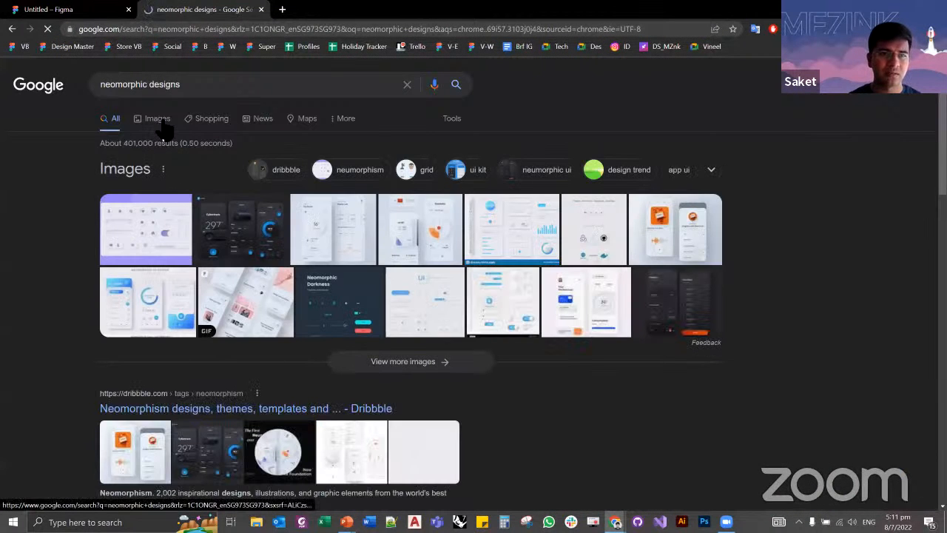
click(164, 125)
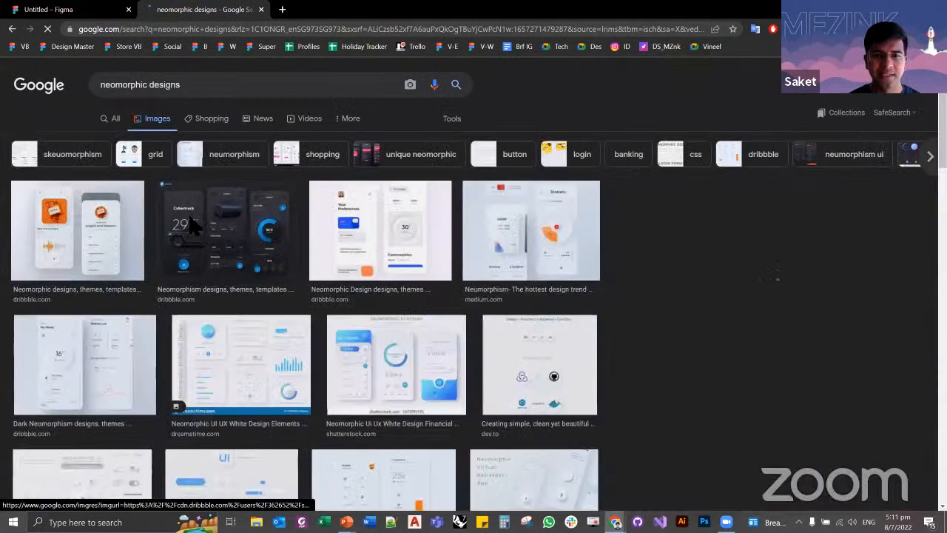
Step: Preview the dark Cybertruck, Medium and Shutterstock neomorphic design images, and close the search results to return to the design file
click(191, 225)
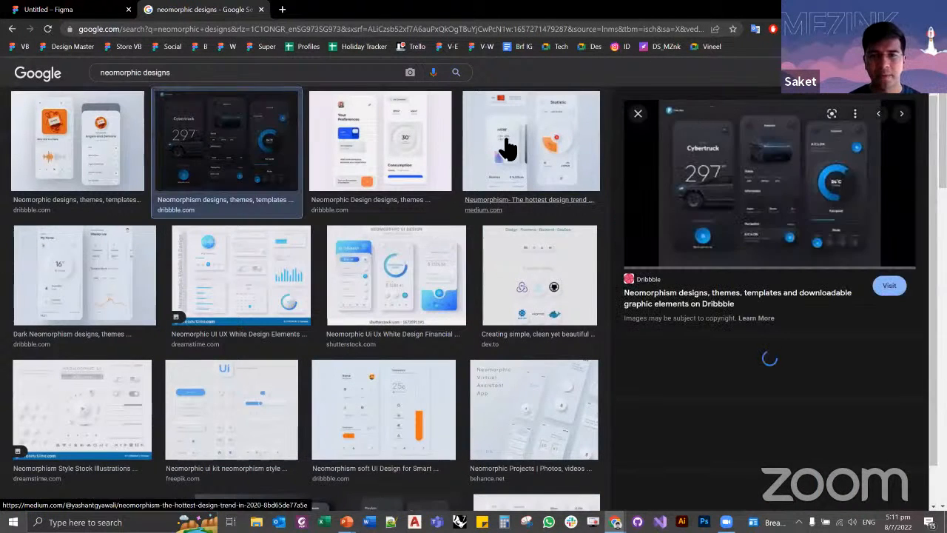
click(500, 150)
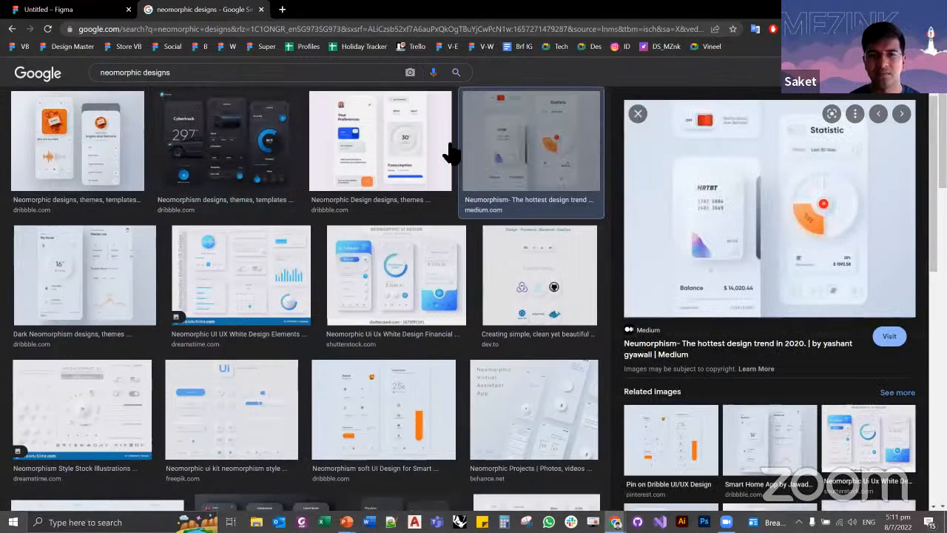
click(451, 153)
click(410, 305)
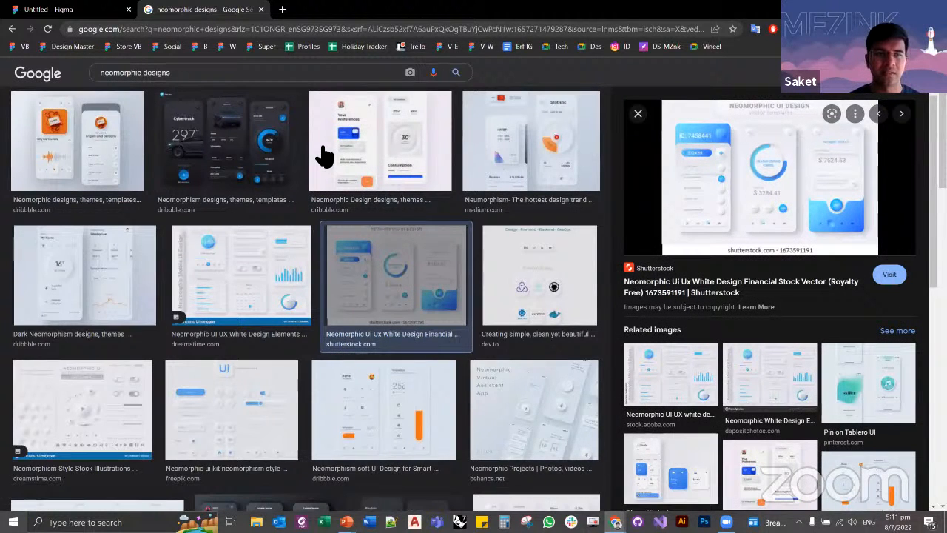
double_click(124, 73)
key(ctrl+w)
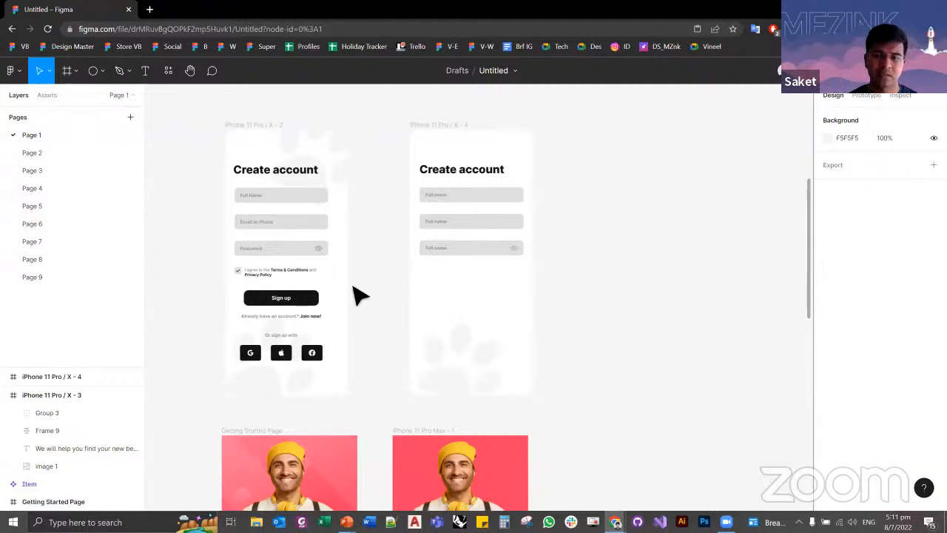
Step: Create a text style named "Header" from the pink start screen's "We will help you find your new best friend" heading
scroll(349, 327, down, 5)
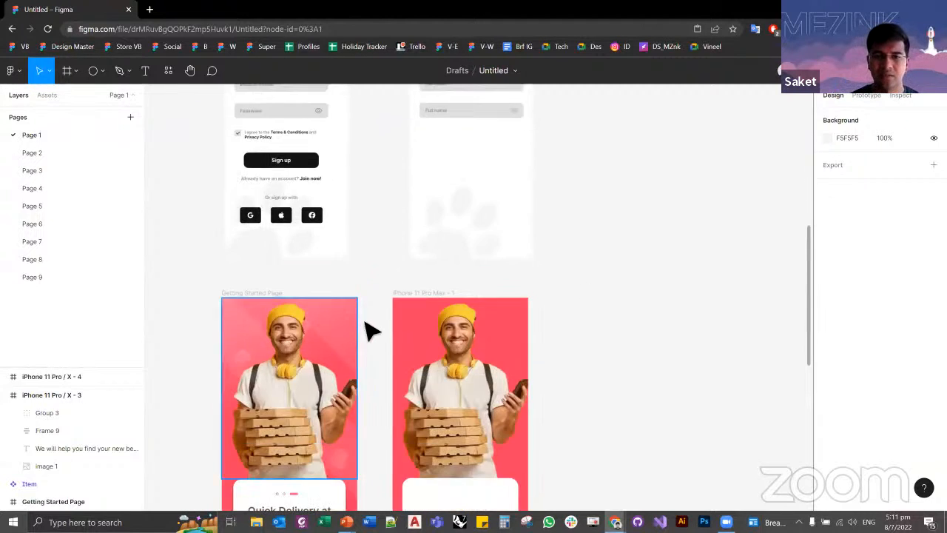
scroll(374, 332, up, 7)
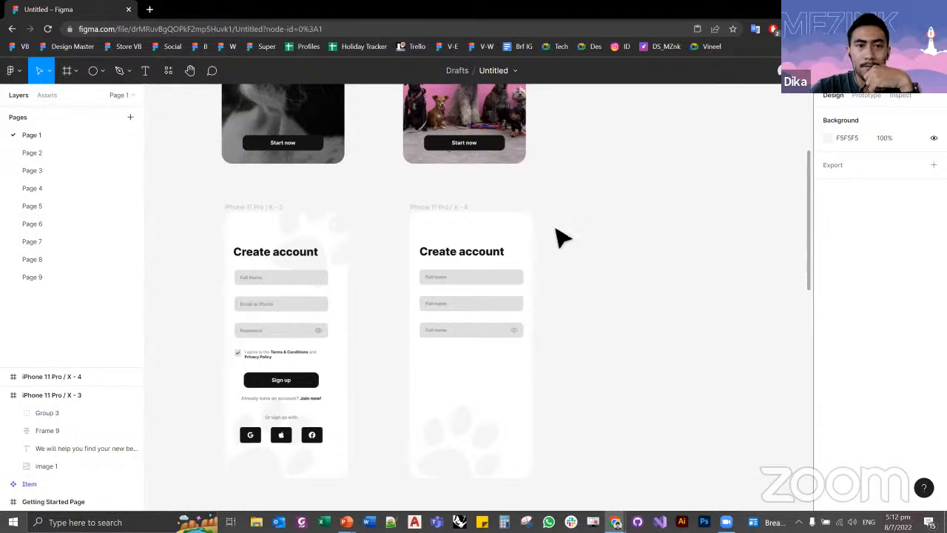
scroll(393, 182, up, 2)
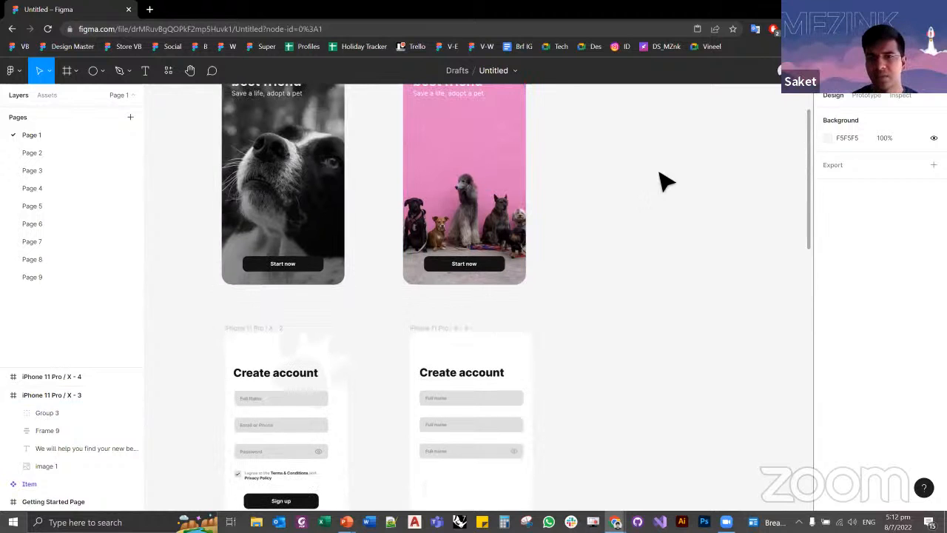
click(501, 209)
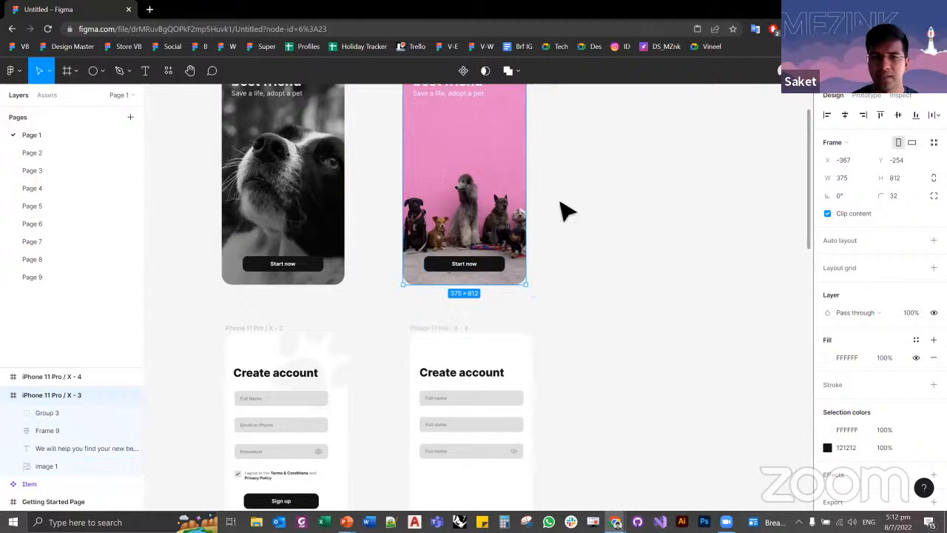
scroll(585, 315, up, 3)
double_click(473, 184)
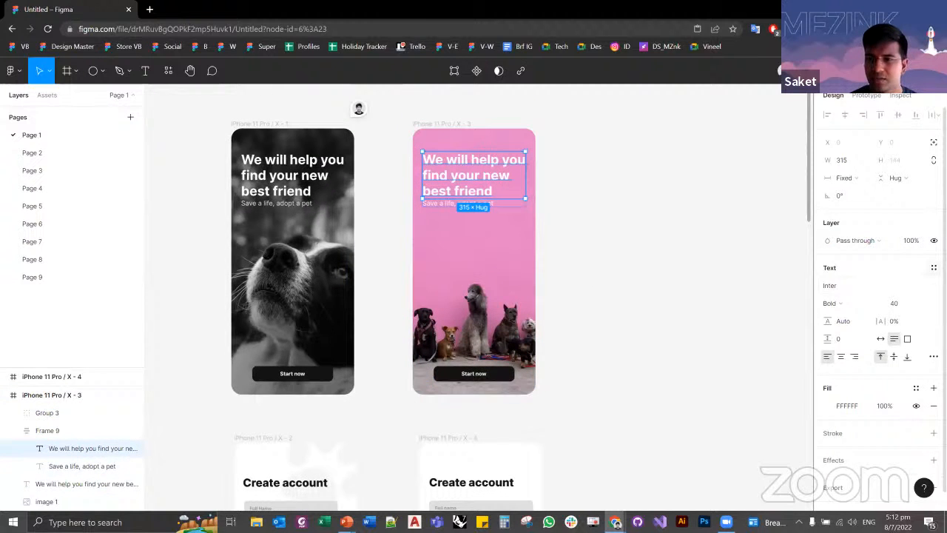
click(933, 267)
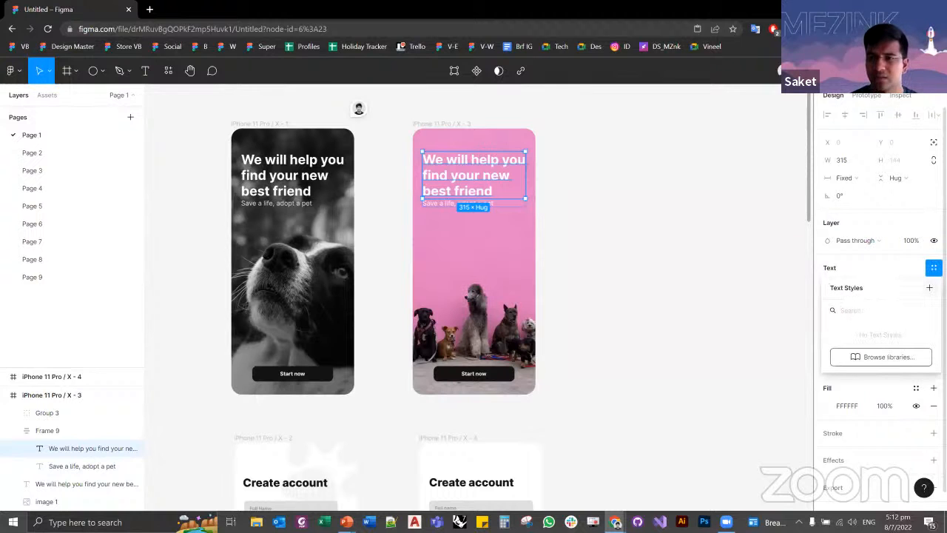
click(929, 288)
text(hEADER)
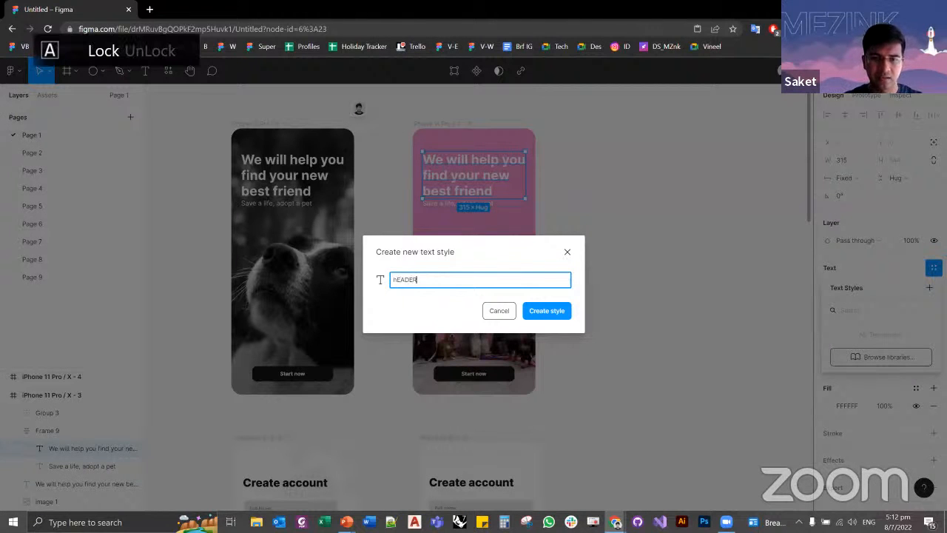
key(ctrl+a)
key(Caps_Lock)
text(Header)
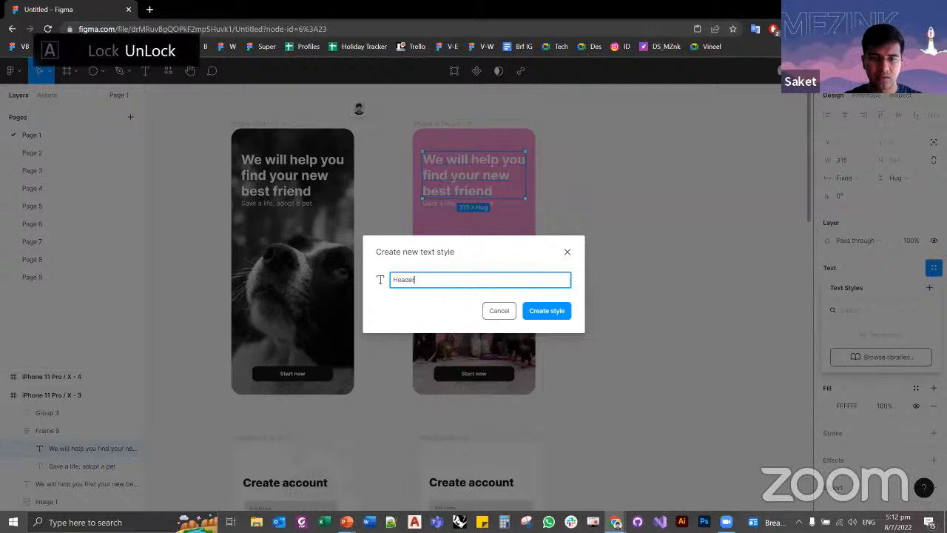
key(Return)
click(597, 277)
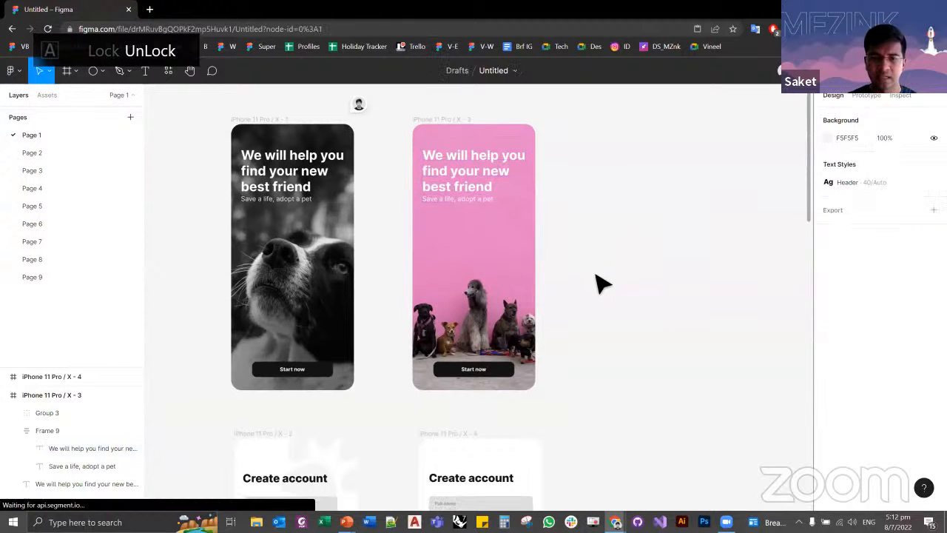
Step: Try applying the Header text style to the "Create account" heading on the iPhone 11 Pro / X - 4 frame, and undo it
scroll(603, 281, down, 5)
click(471, 235)
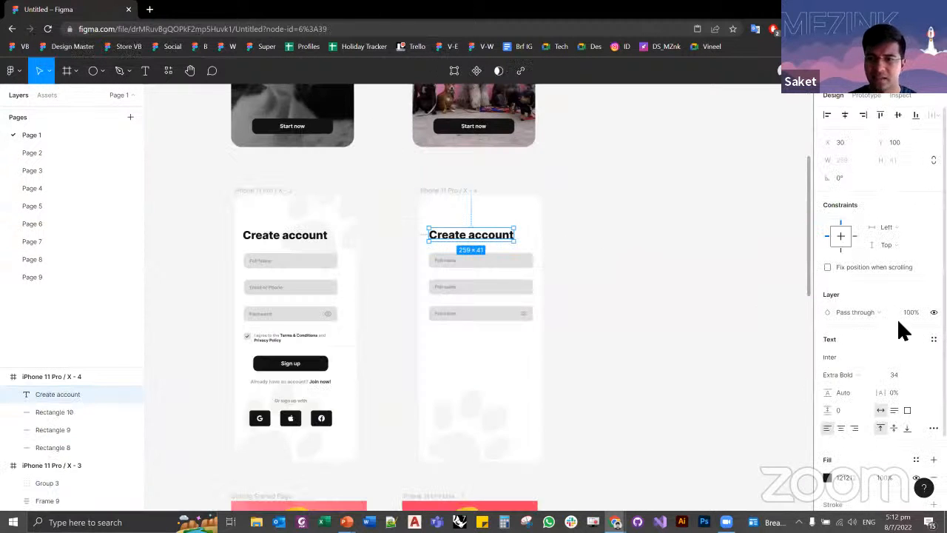
click(934, 338)
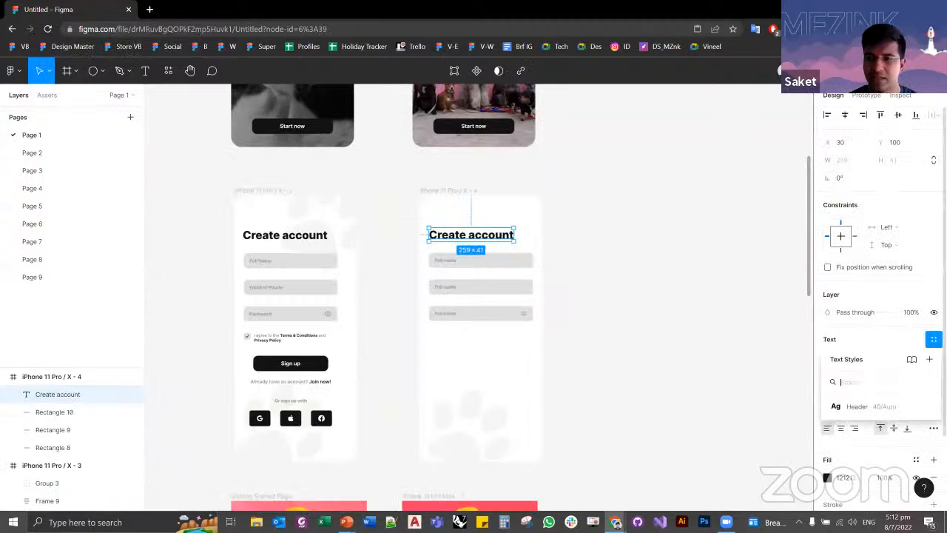
click(855, 406)
click(604, 256)
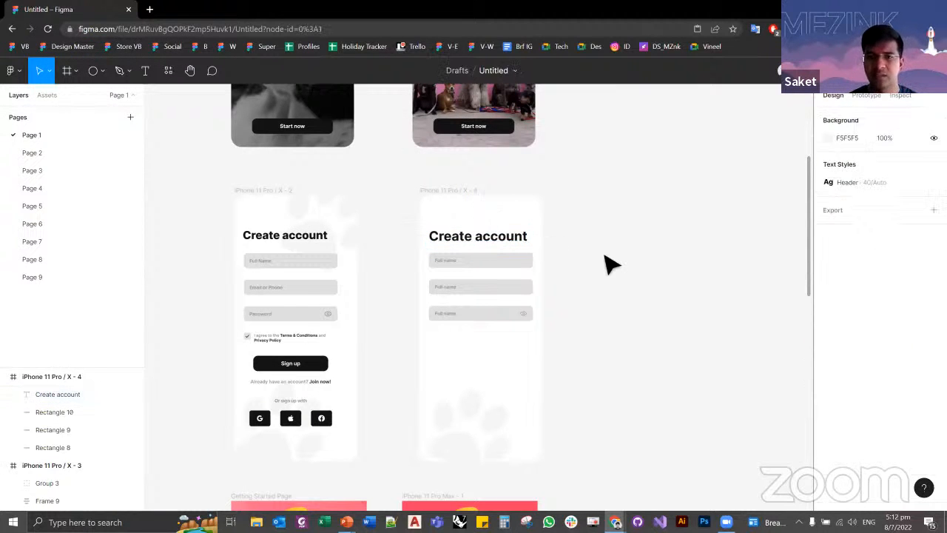
key(ctrl+z)
key(ctrl+z)
click(605, 257)
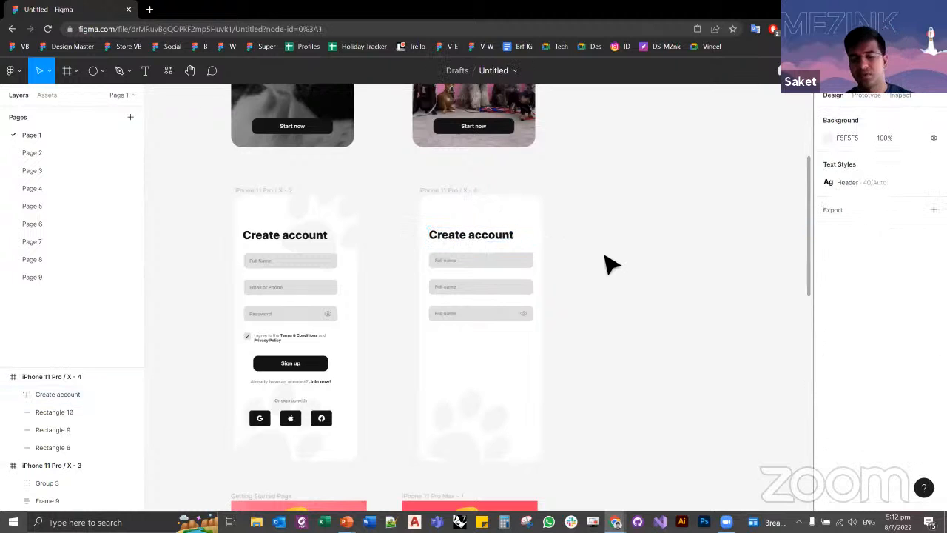
scroll(584, 252, up, 5)
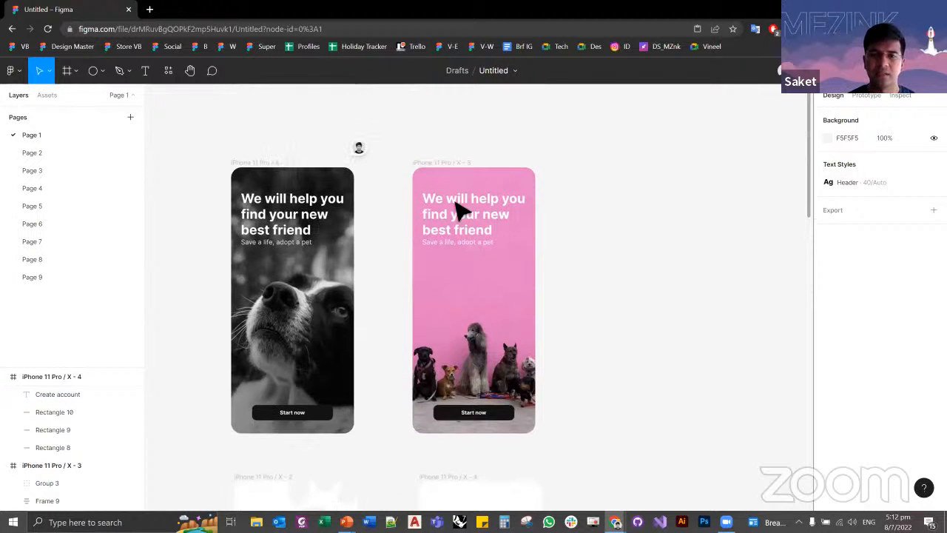
click(457, 213)
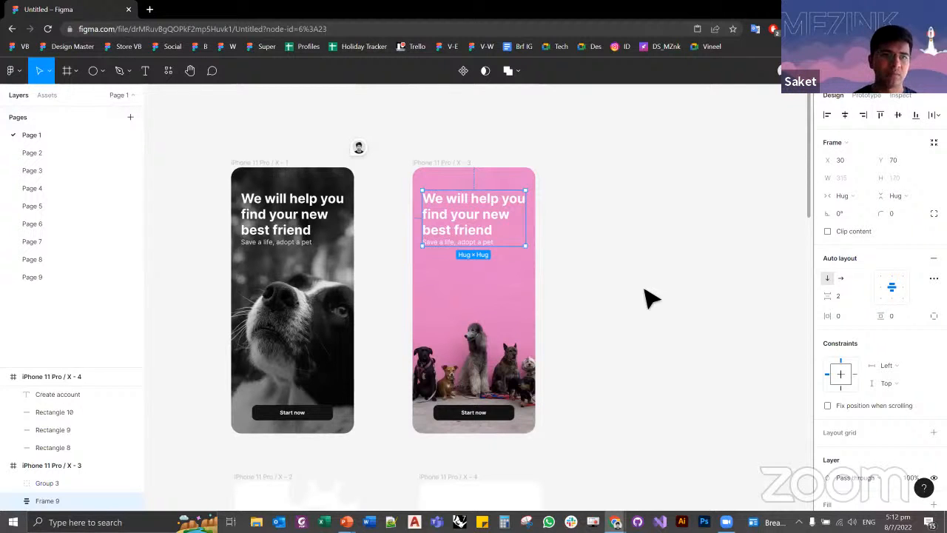
click(11, 71)
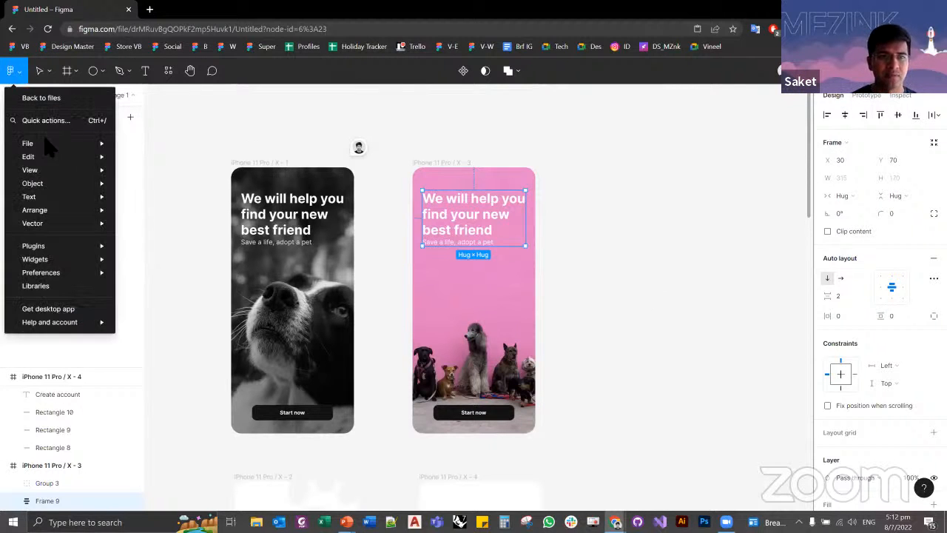
mouse_move(45, 143)
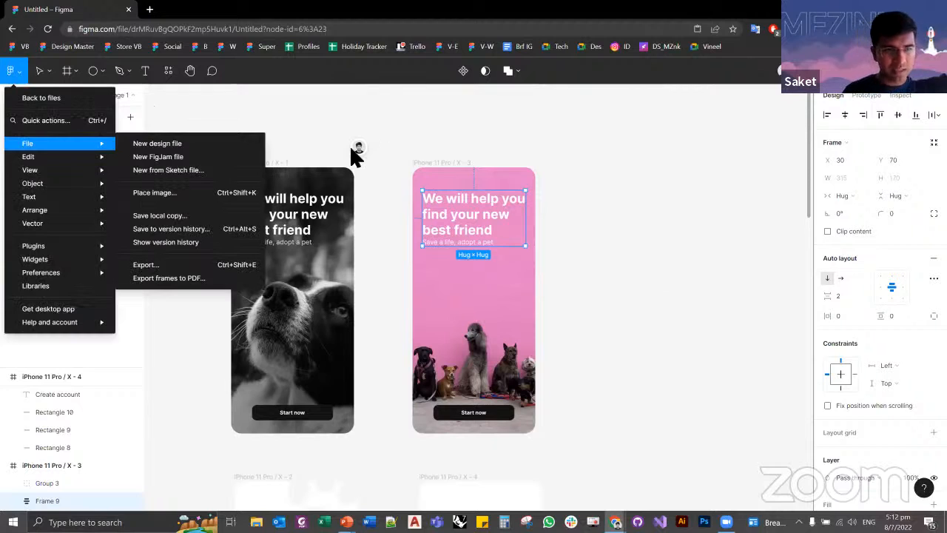
click(359, 153)
click(296, 120)
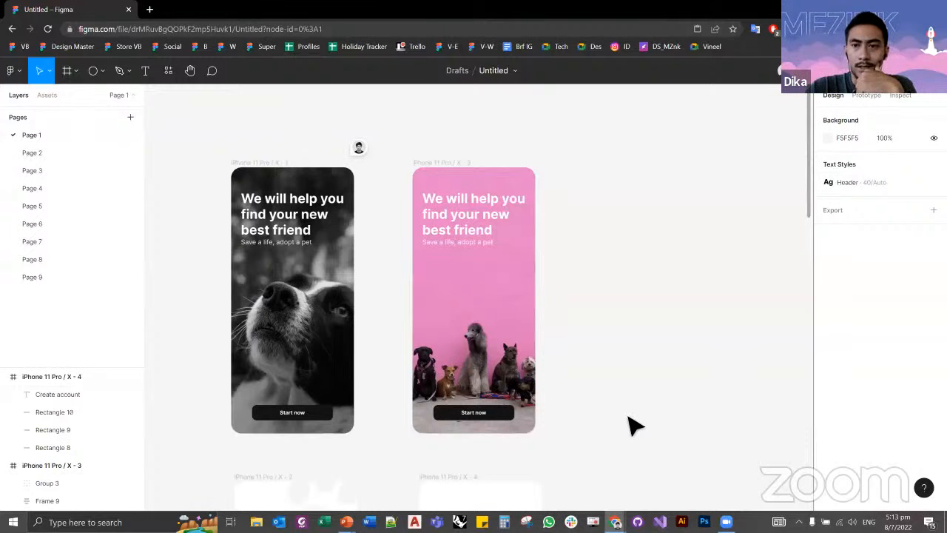
scroll(590, 418, down, 2)
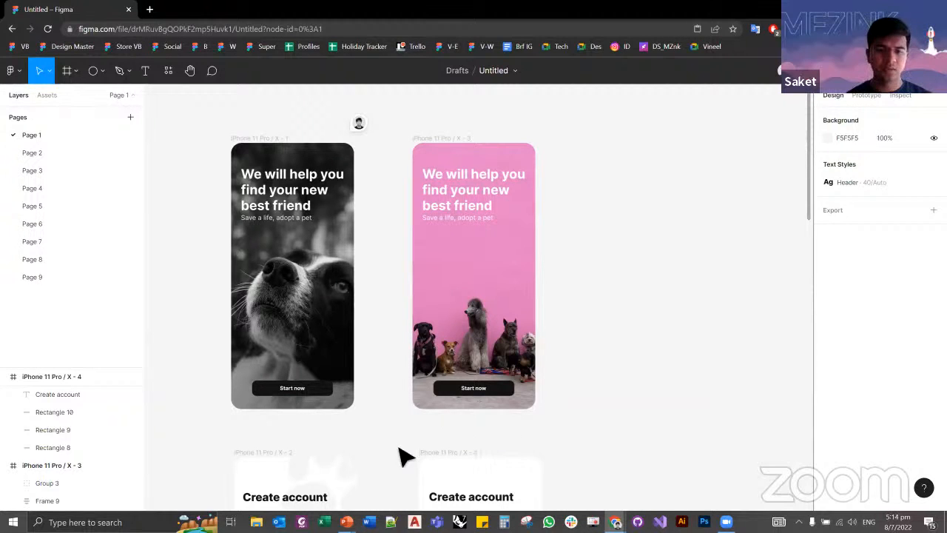
Step: Switch to the running PowerPoint slide show and advance through the resource slides to "Resources - Images"
mouse_move(345, 522)
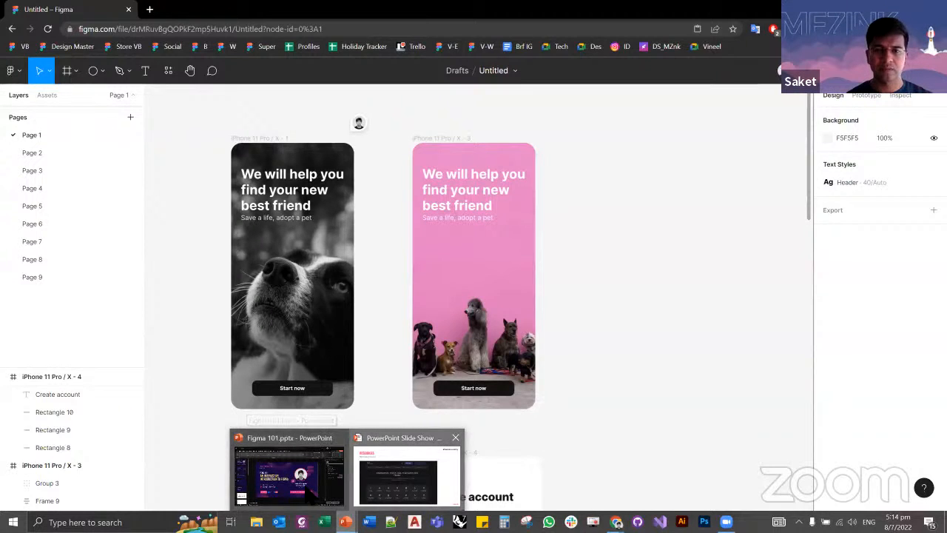
click(399, 477)
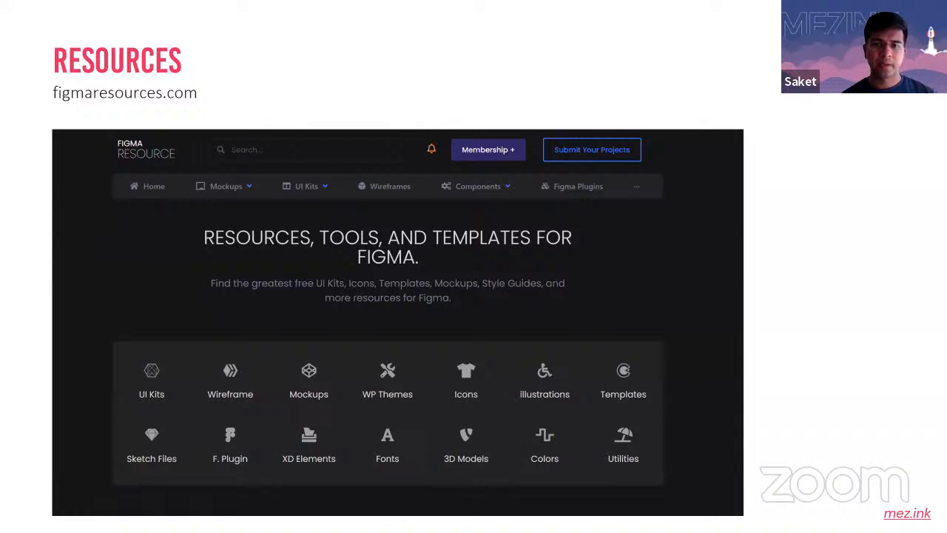
key(Right)
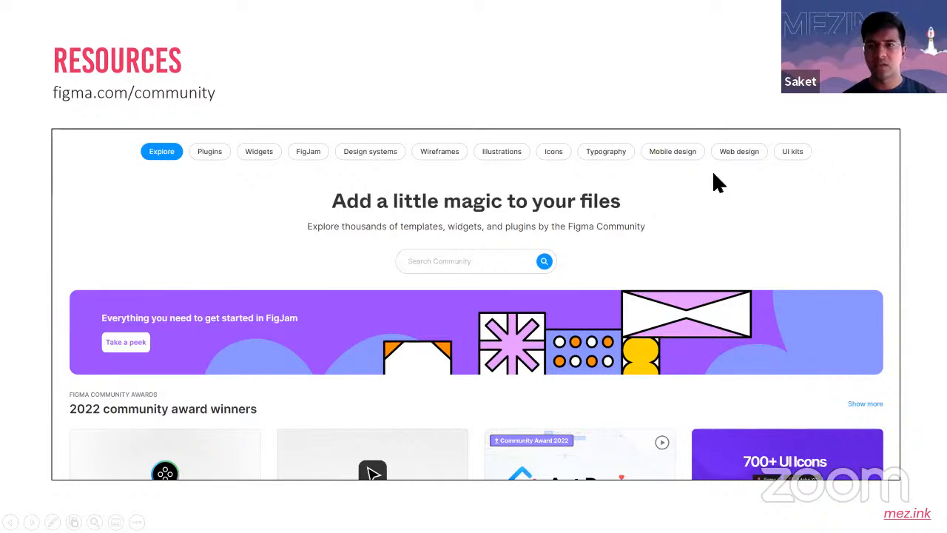
click(749, 191)
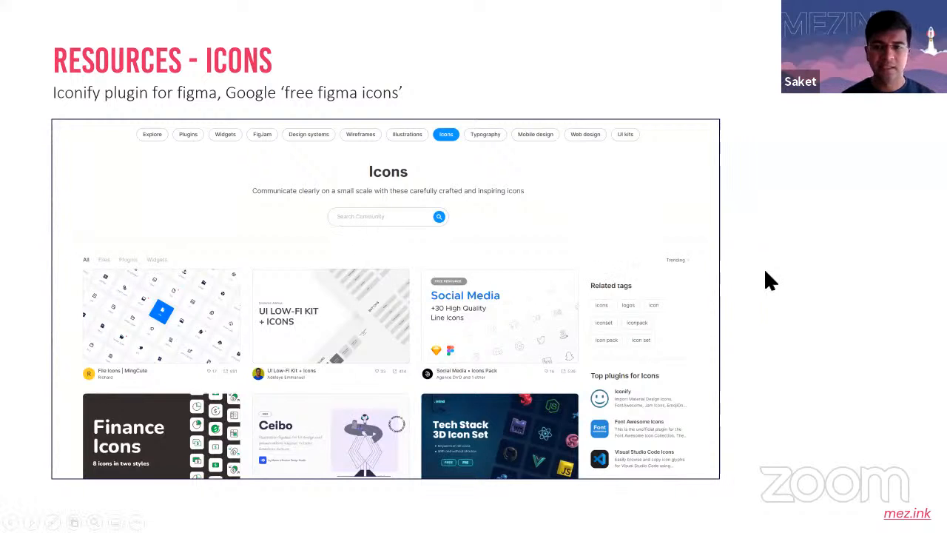
key(Right)
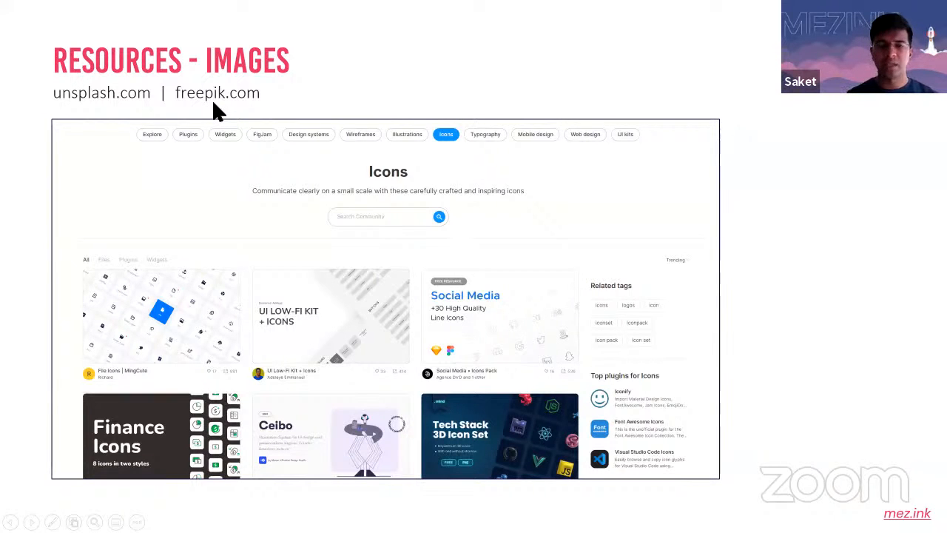
Step: Advance the slide show through the design principles and design system resources to the "Practise" slide
key(Right)
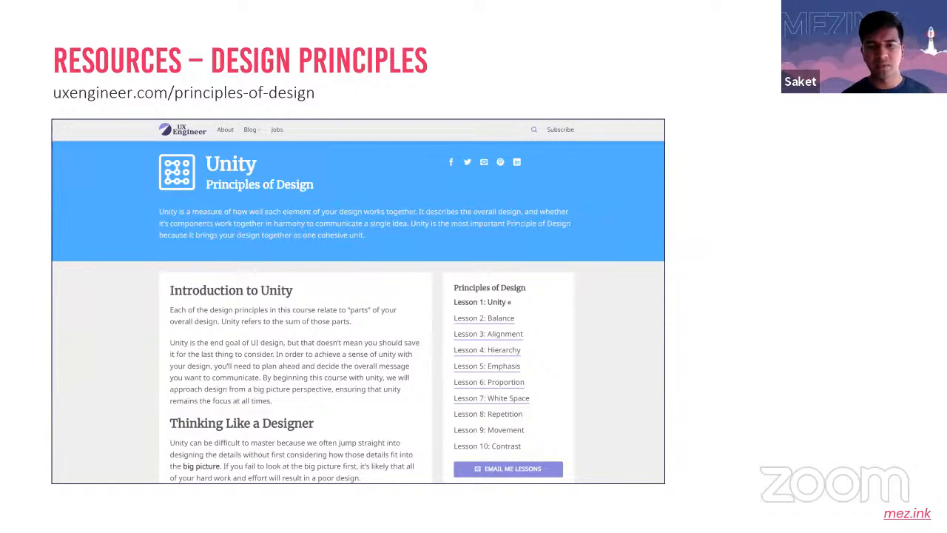
key(Right)
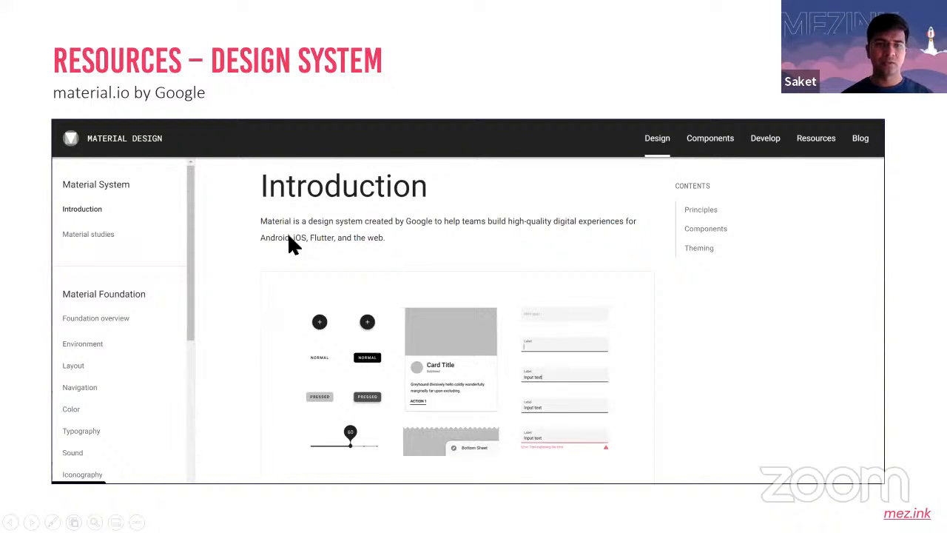
click(286, 189)
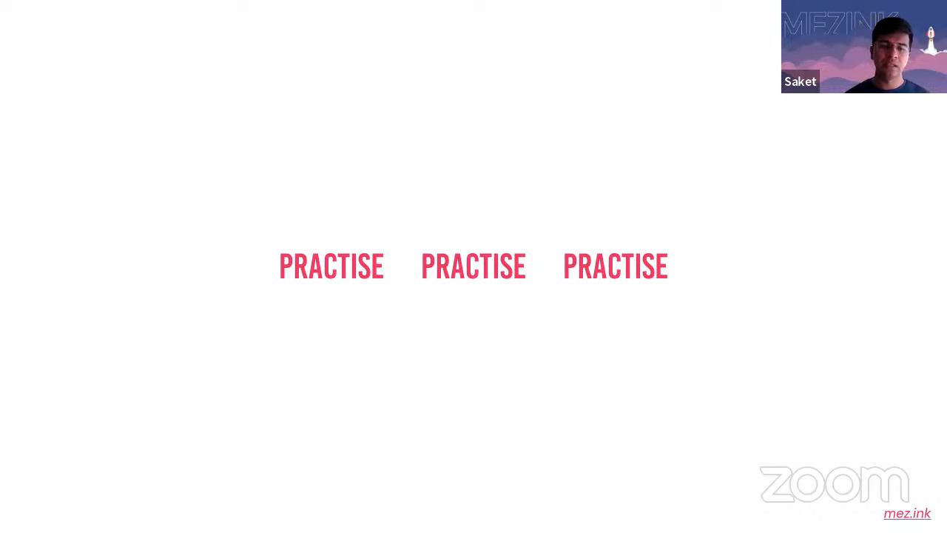
key(alt+Tab)
key(alt+Tab)
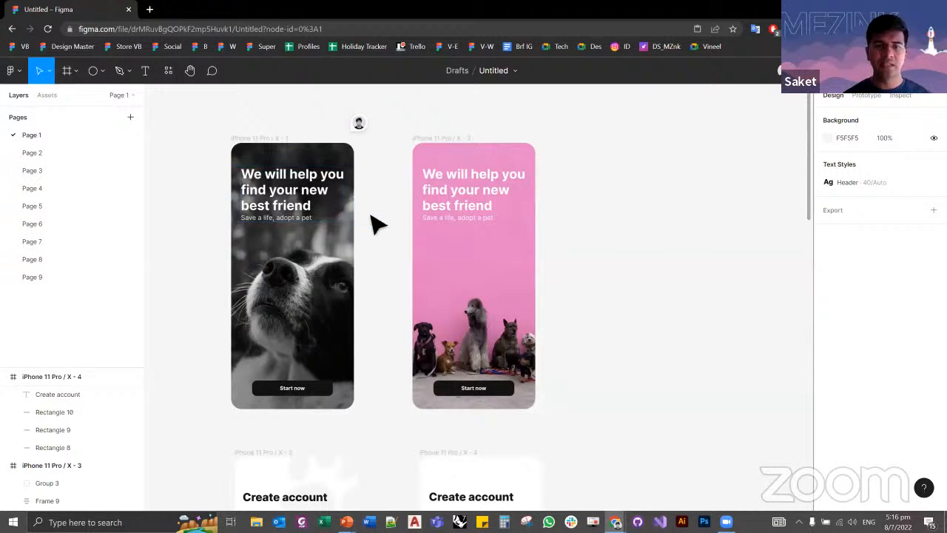
click(150, 9)
text(comm)
key(ctrl+a)
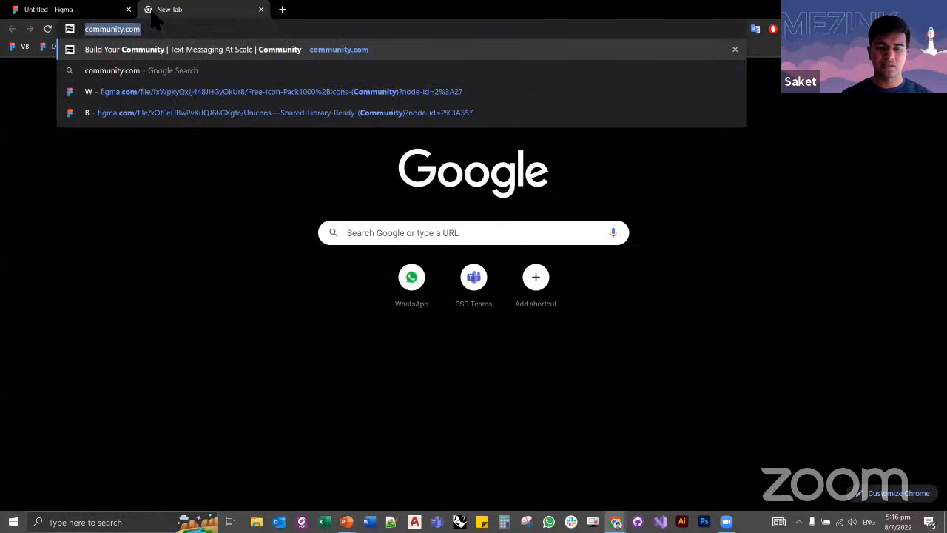
text(figma.com/files/recent?fuid=1045660539075089821)
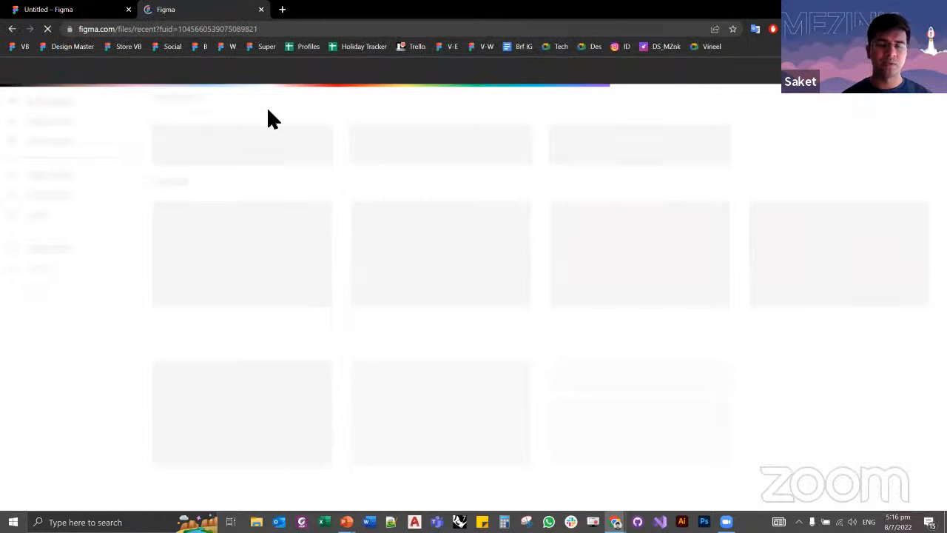
key(ctrl+w)
key(alt+Tab)
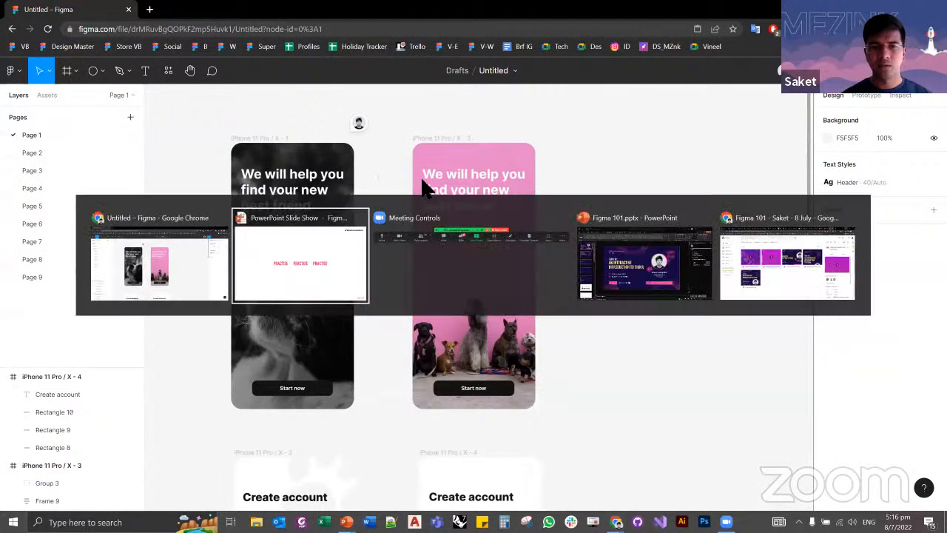
key(alt+Tab)
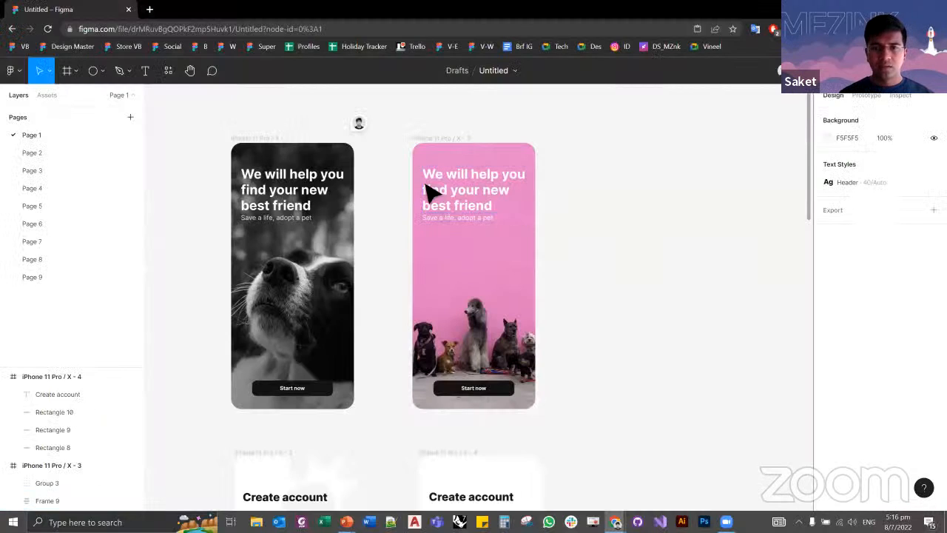
Step: In the Figma file, inspect the typography properties and CSS code of the pink start screen's "We will help you find your new best friend" heading
click(482, 203)
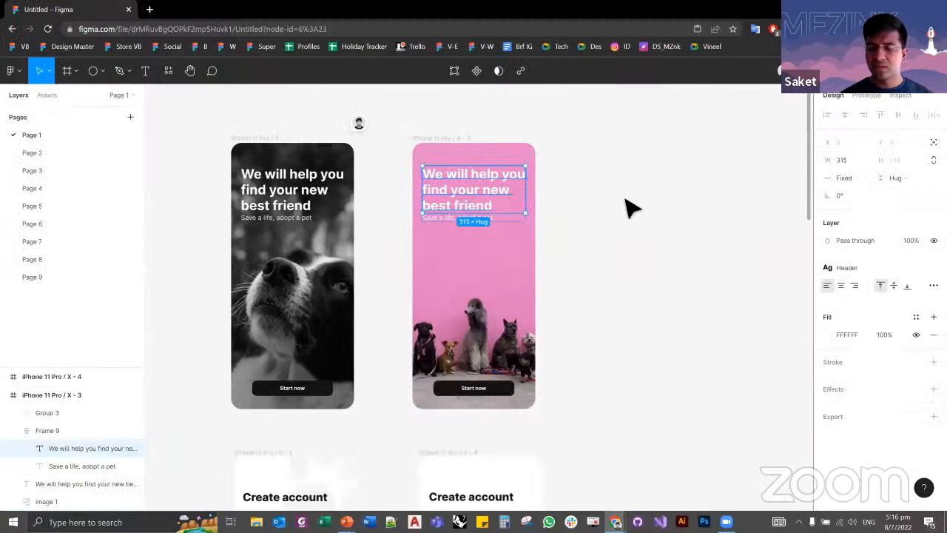
key(alt+Tab)
key(Right)
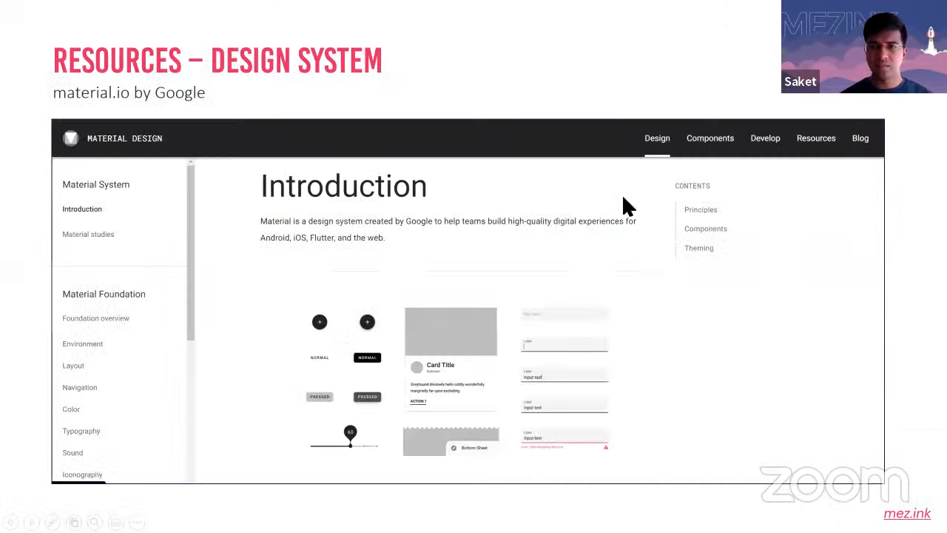
key(alt+Tab)
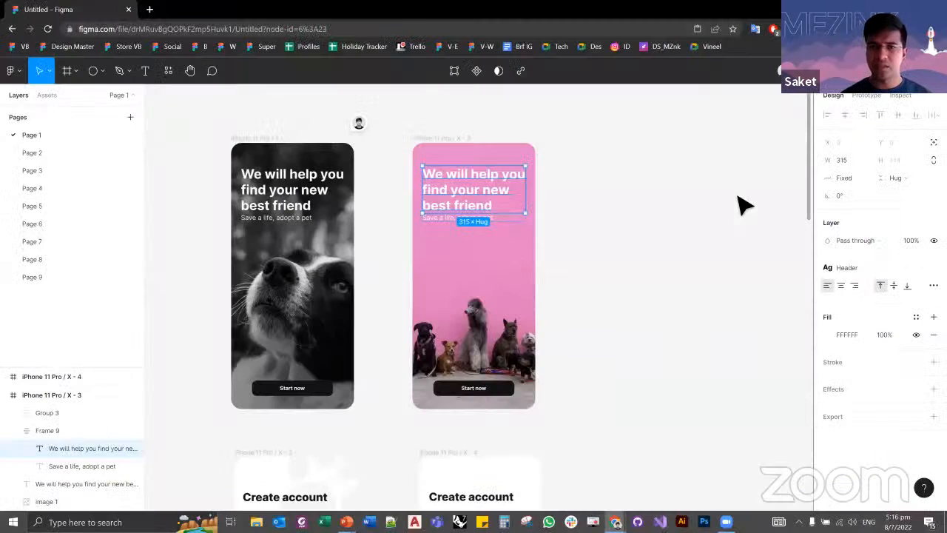
click(901, 95)
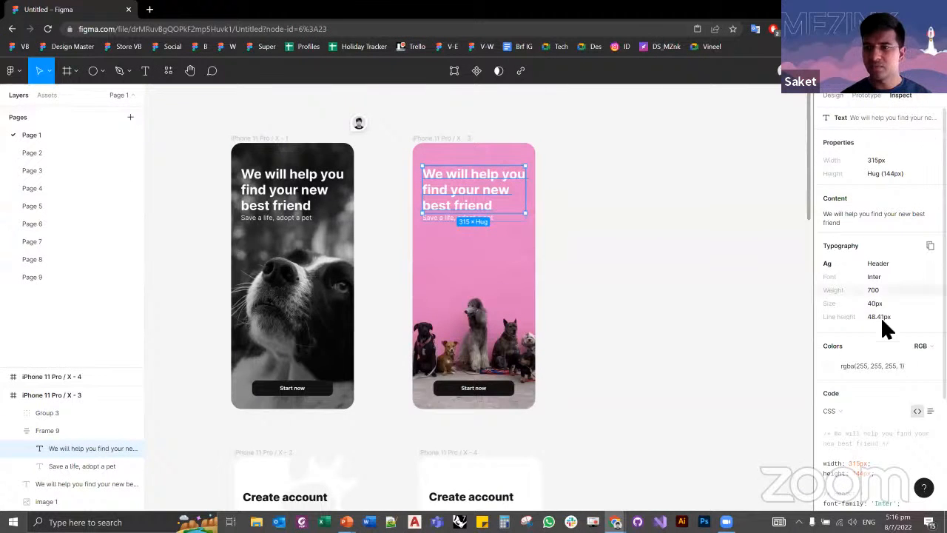
scroll(880, 363, down, 2)
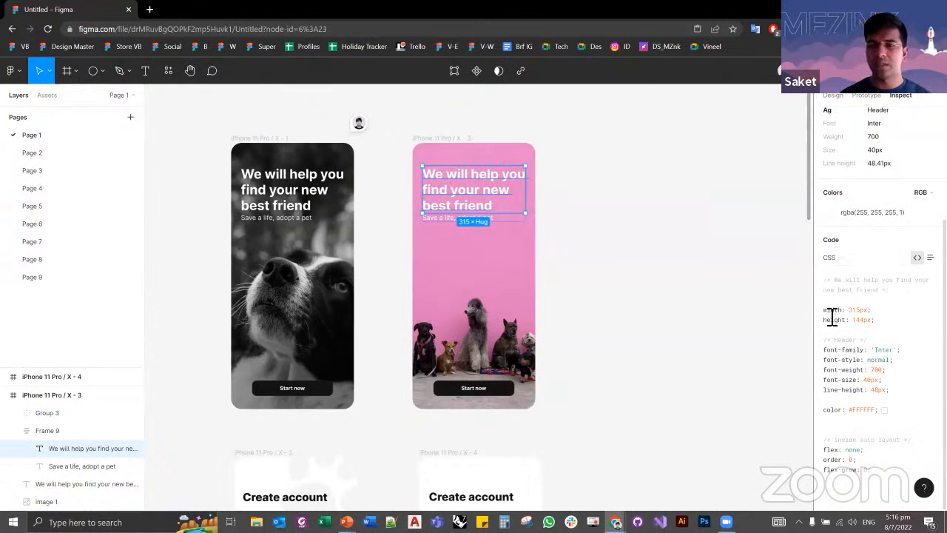
drag(824, 310, 882, 473)
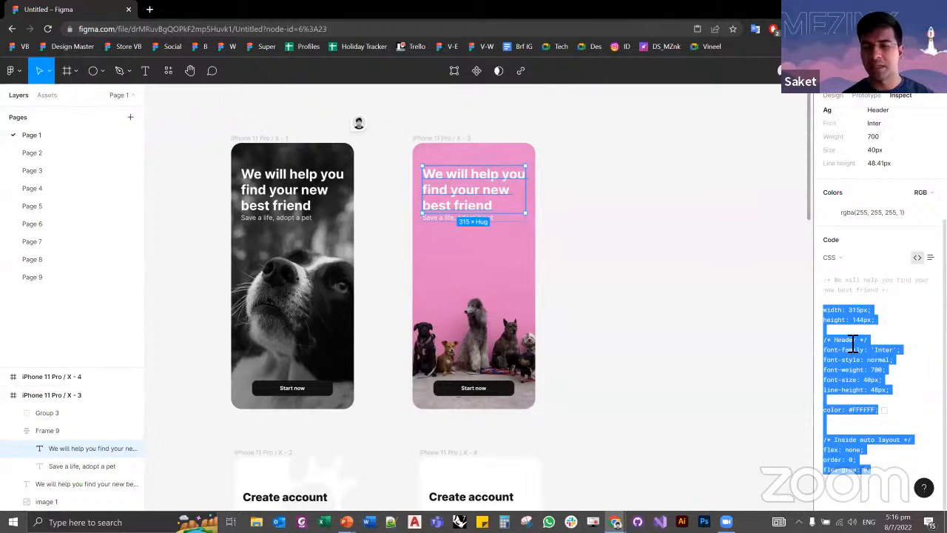
click(649, 298)
Step: Inspect the properties and CSS code of the "Start now" button group on the pink start screen
click(481, 395)
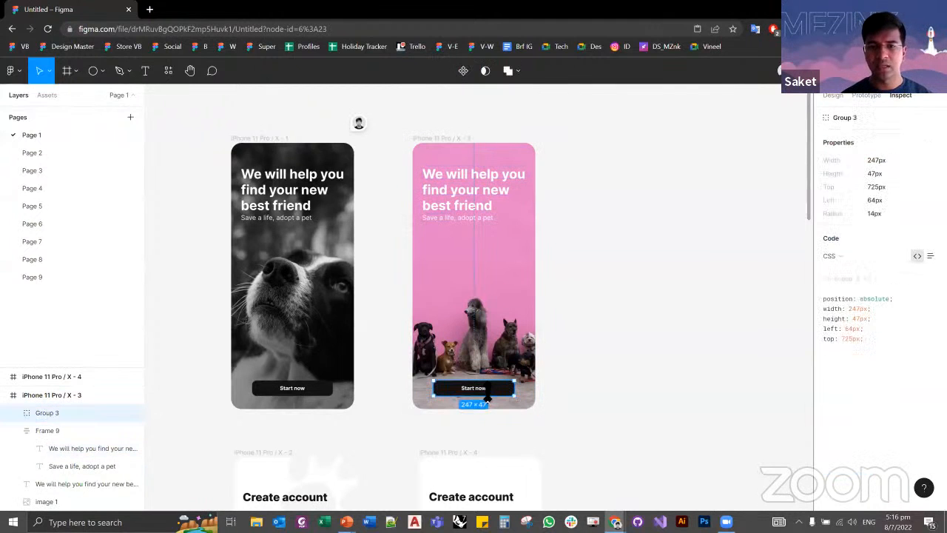
drag(849, 334, 825, 162)
click(908, 373)
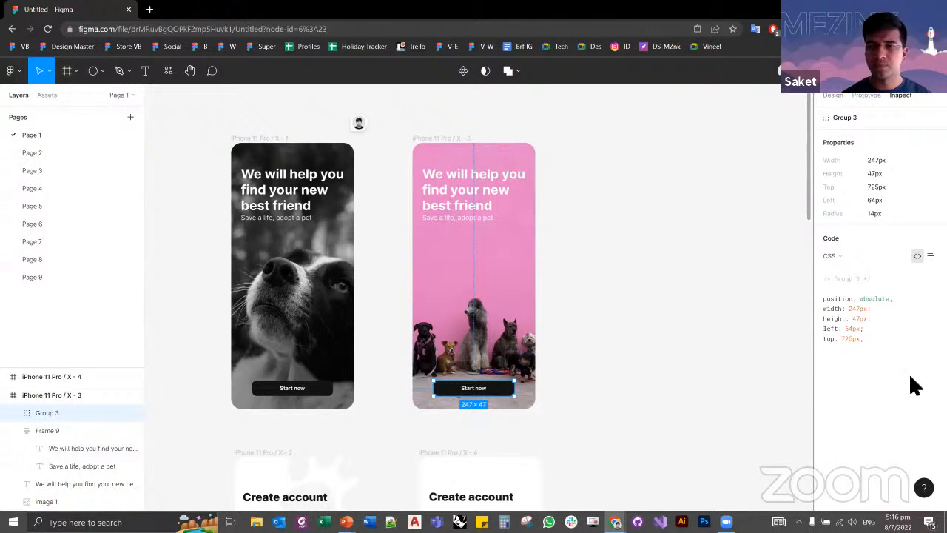
Step: Switch back to the PowerPoint slide show and advance to the "Practise" slide
key(alt+Tab)
key(Right)
key(Right)
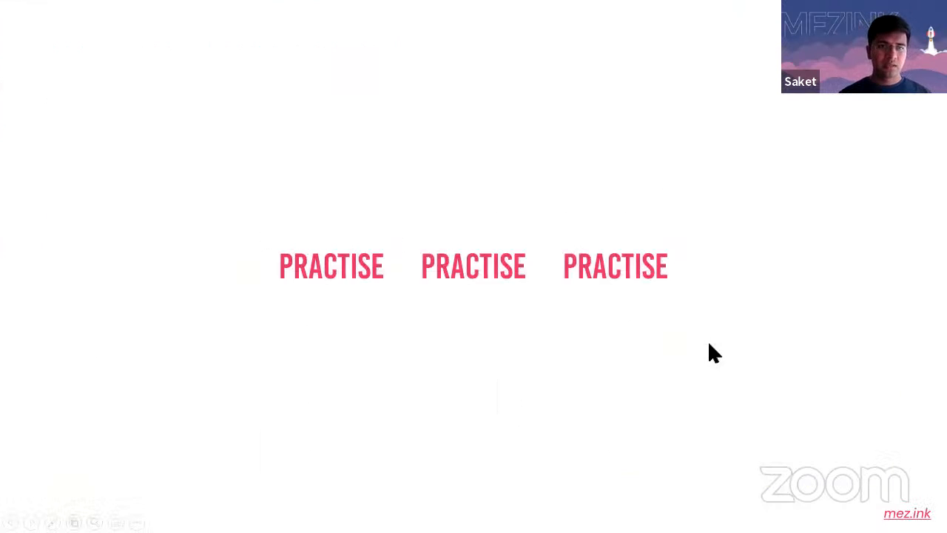